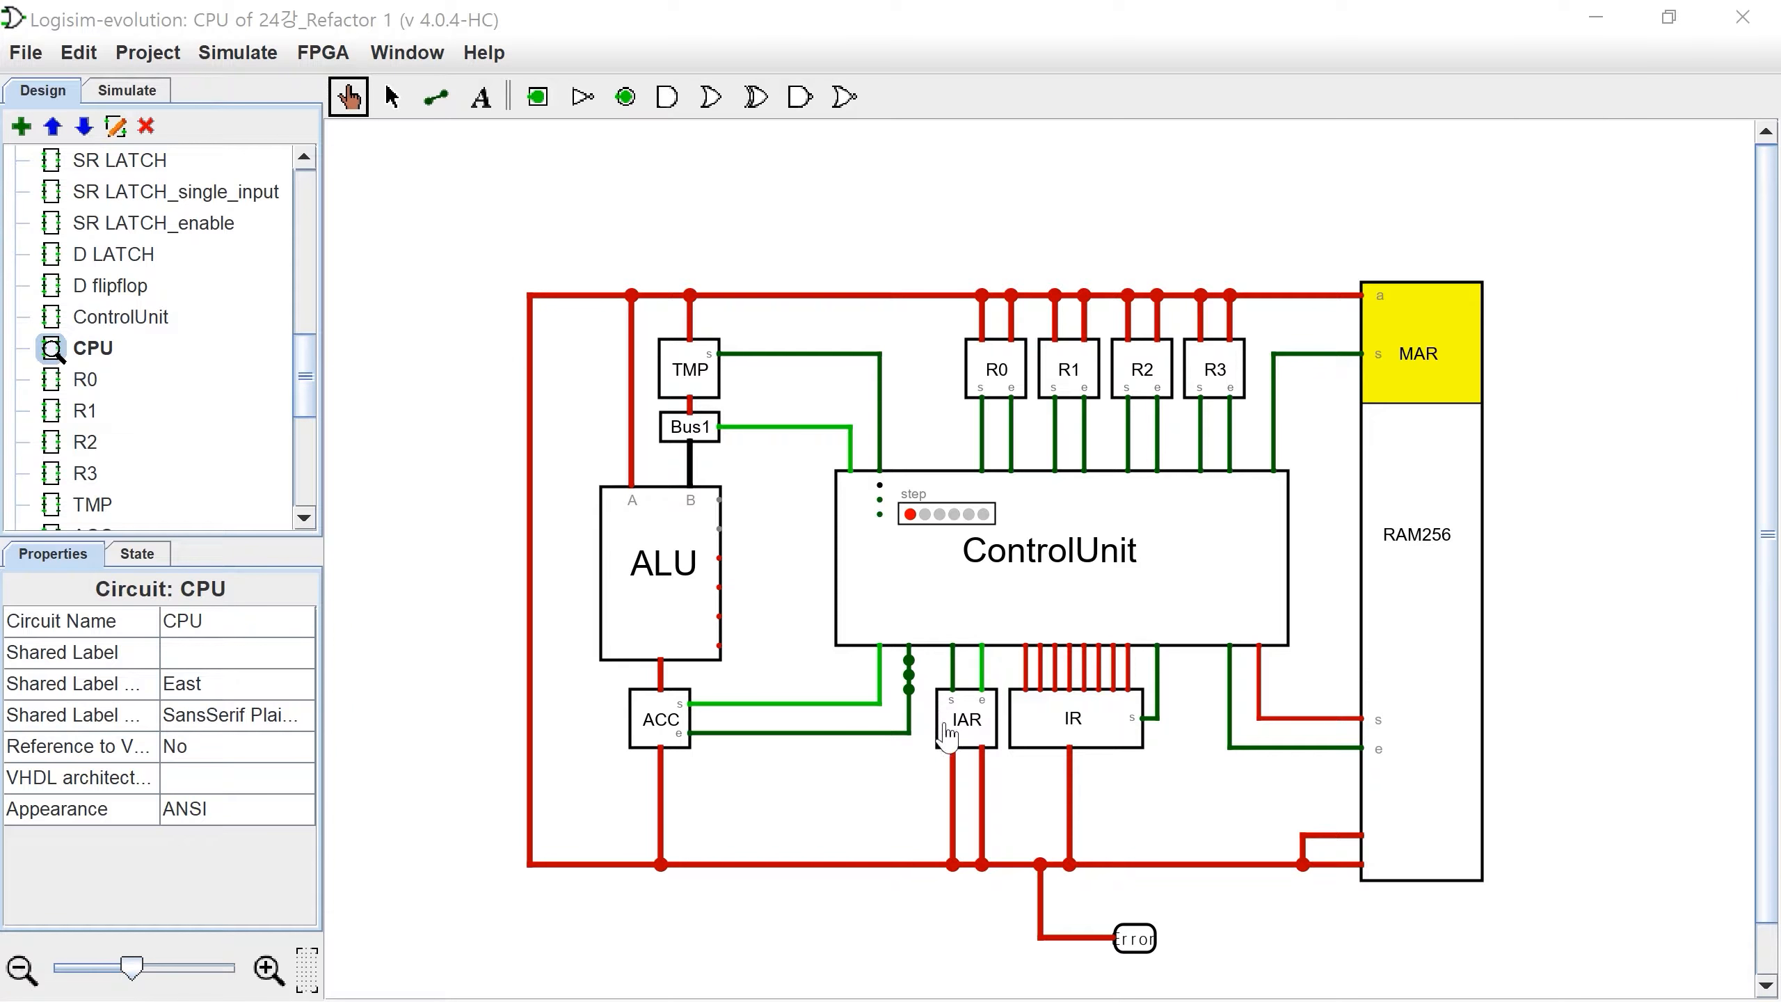
Step: Check the wire with stacked ports at ACC's enable input, and identify its RB_E, RA_E and ACC_E ports in the ControlUnit appearance
{"action": "scroll", "coordinate": [961, 737], "scroll_direction": "up", "scroll_amount": 5, "text": "ctrl"}
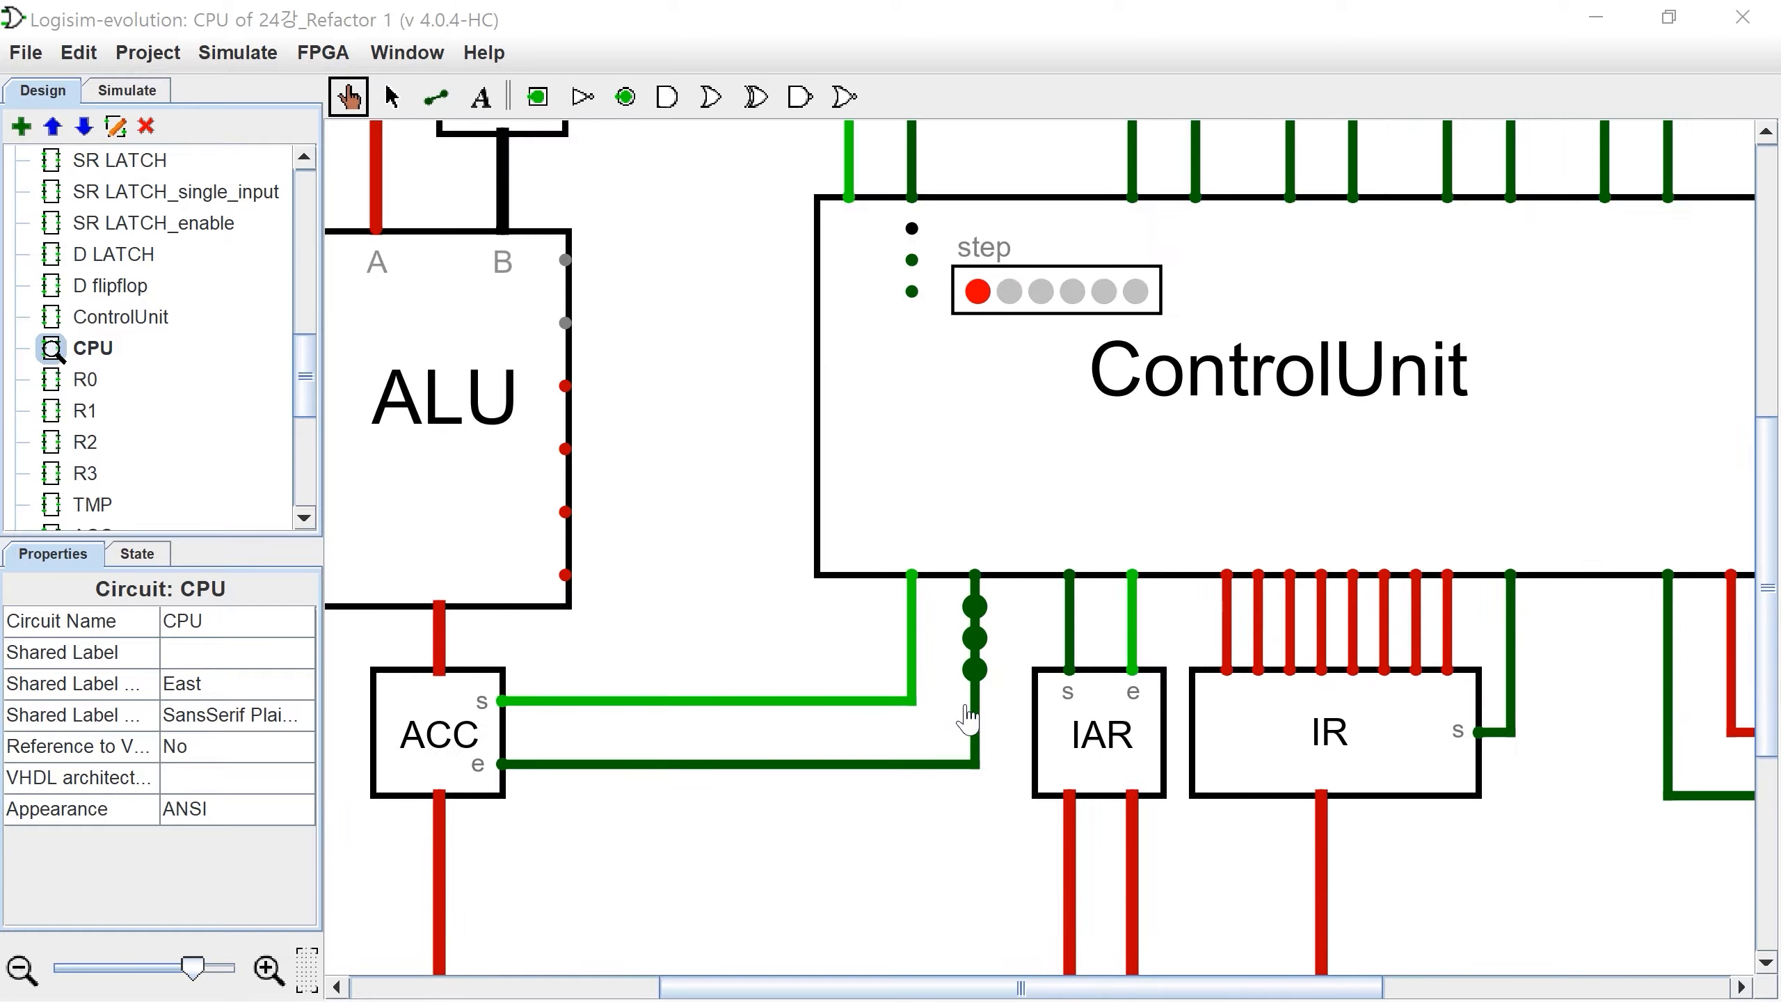
{"action": "left_click", "coordinate": [974, 636]}
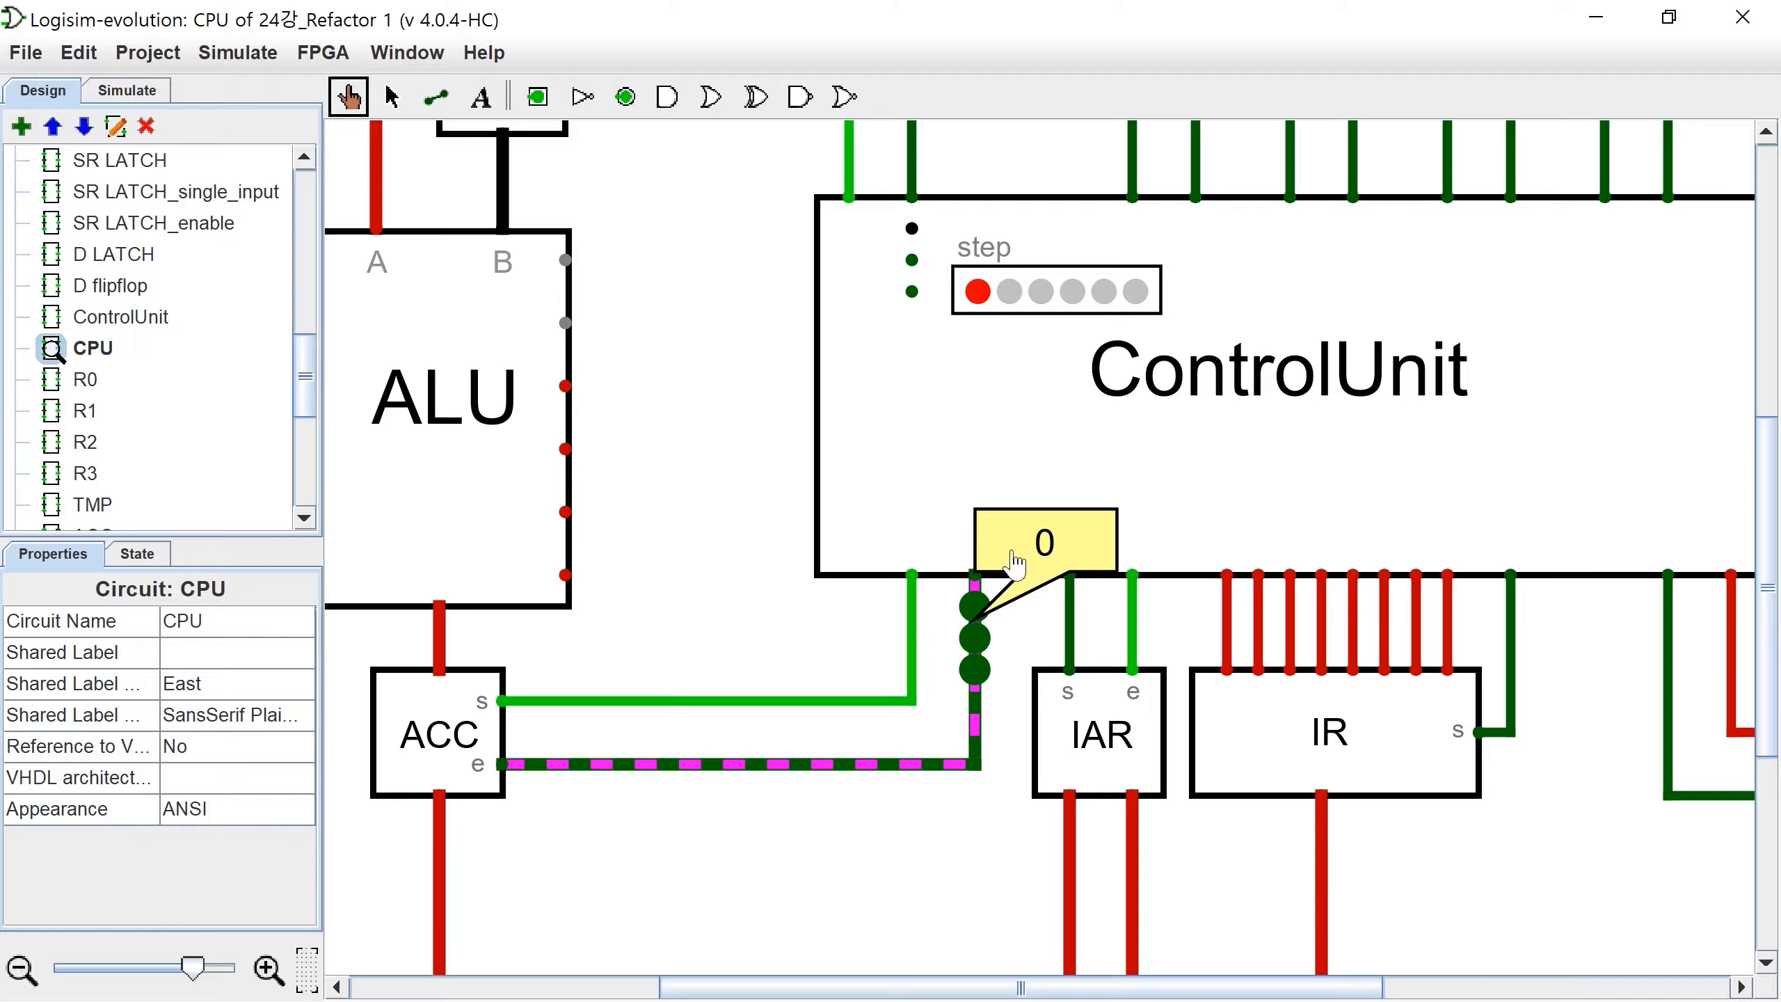
{"action": "left_click", "coordinate": [112, 318]}
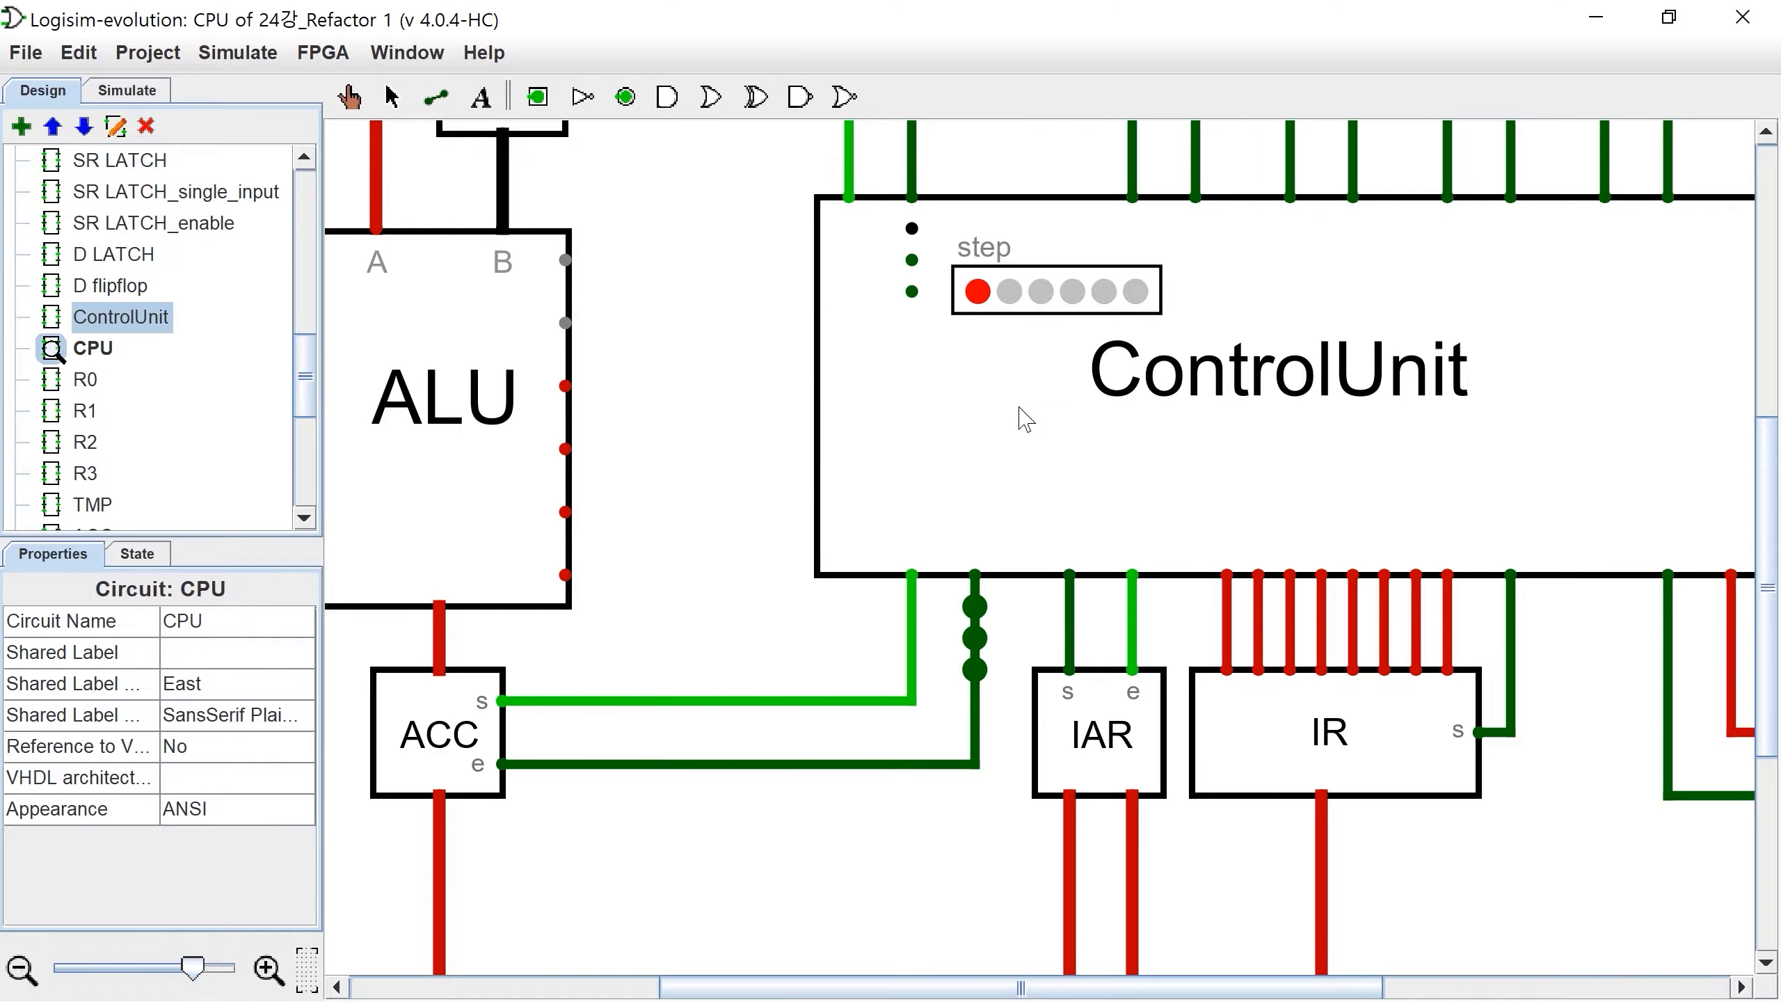
{"action": "double_click", "coordinate": [141, 324]}
{"action": "scroll", "coordinate": [700, 828], "scroll_direction": "up", "scroll_amount": 2}
{"action": "left_click", "coordinate": [653, 713]}
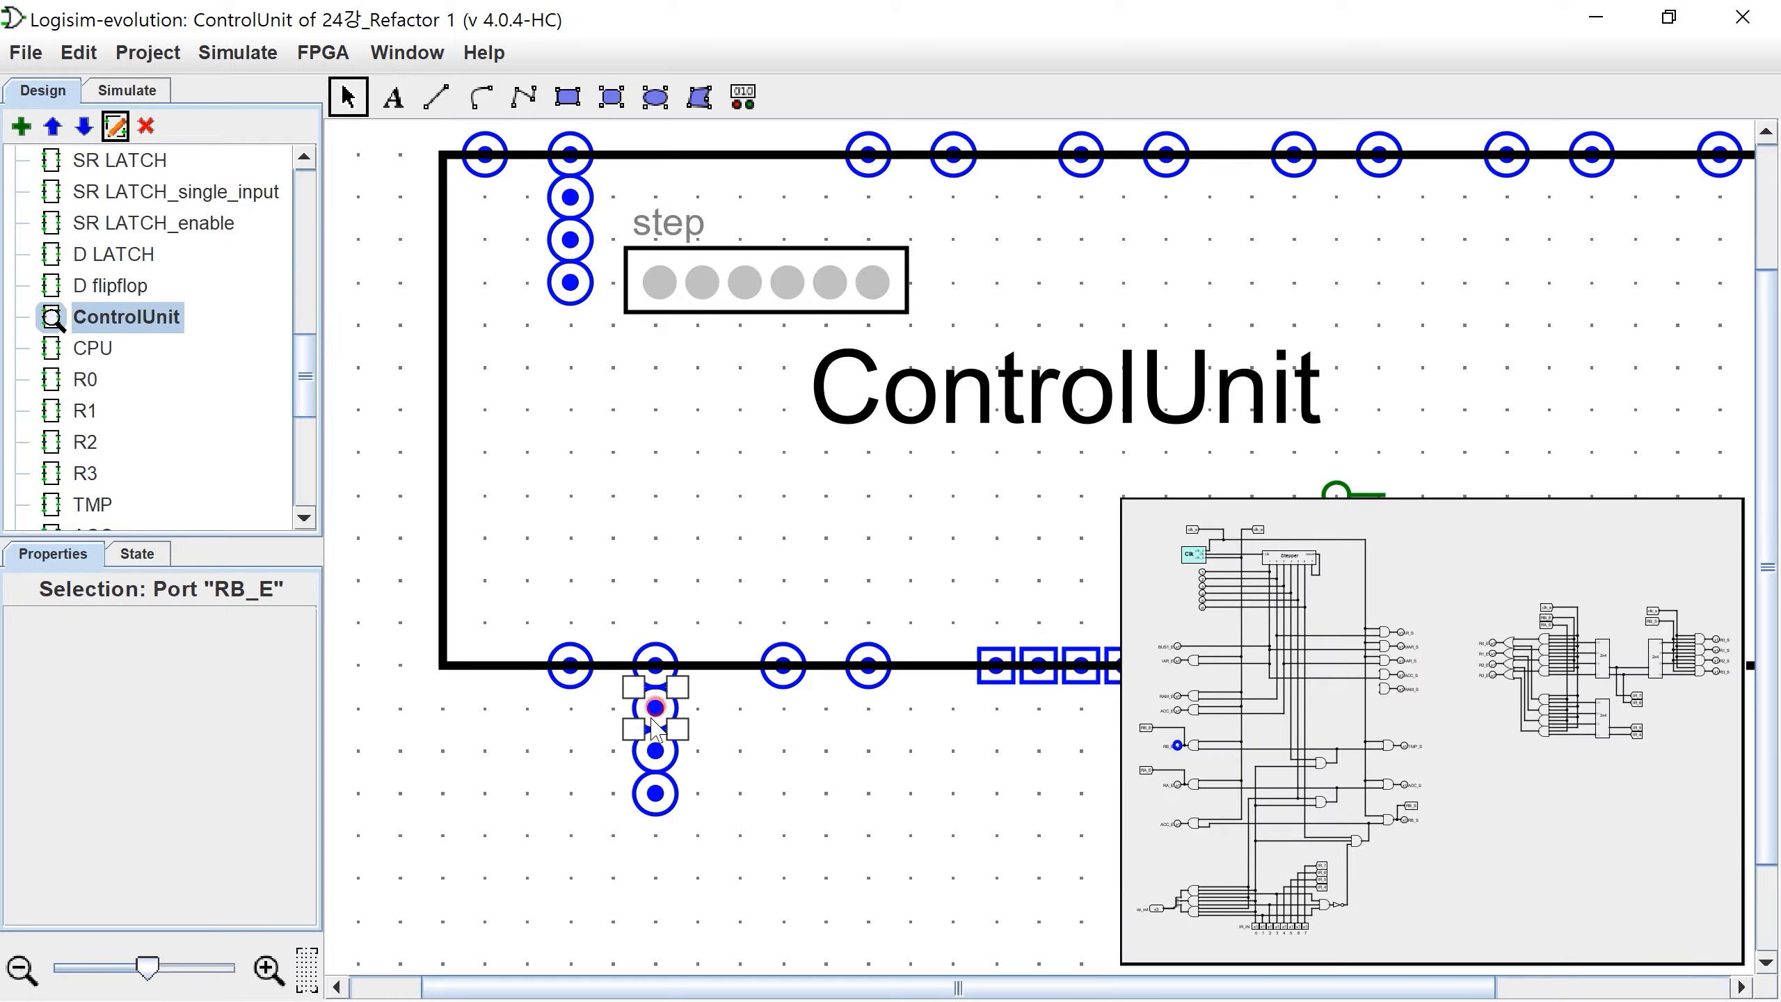
{"action": "left_click", "coordinate": [655, 752]}
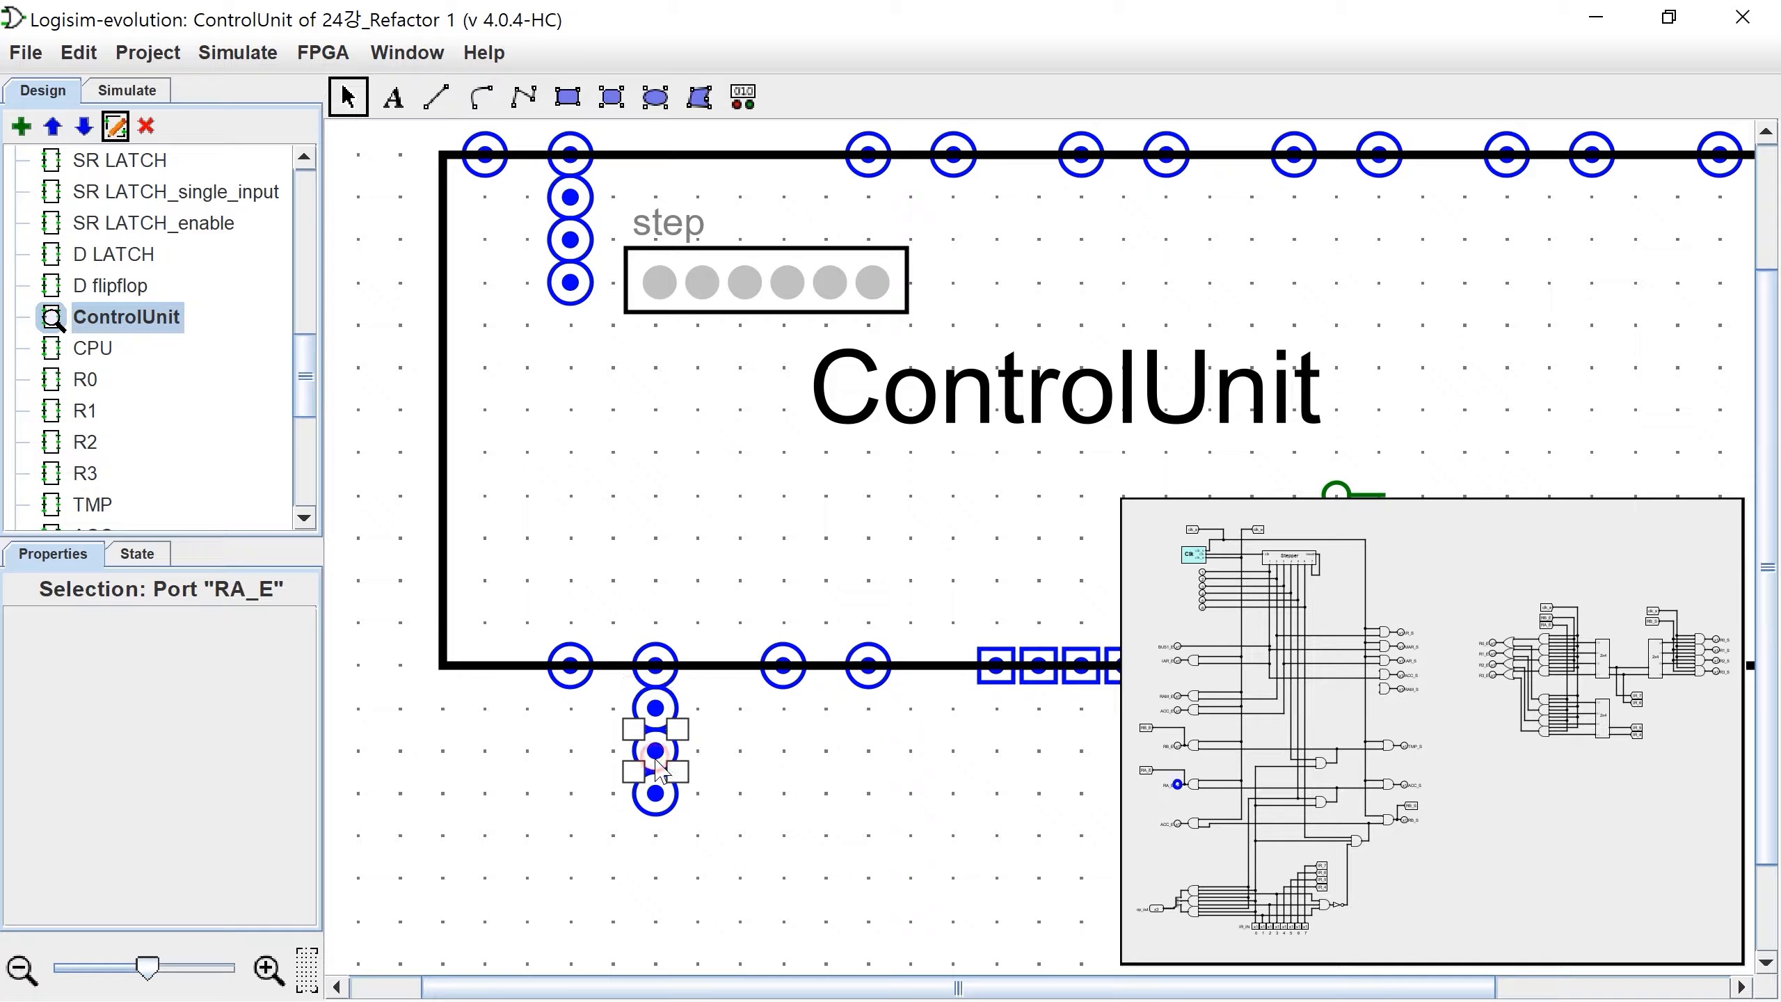
{"action": "left_click", "coordinate": [656, 796]}
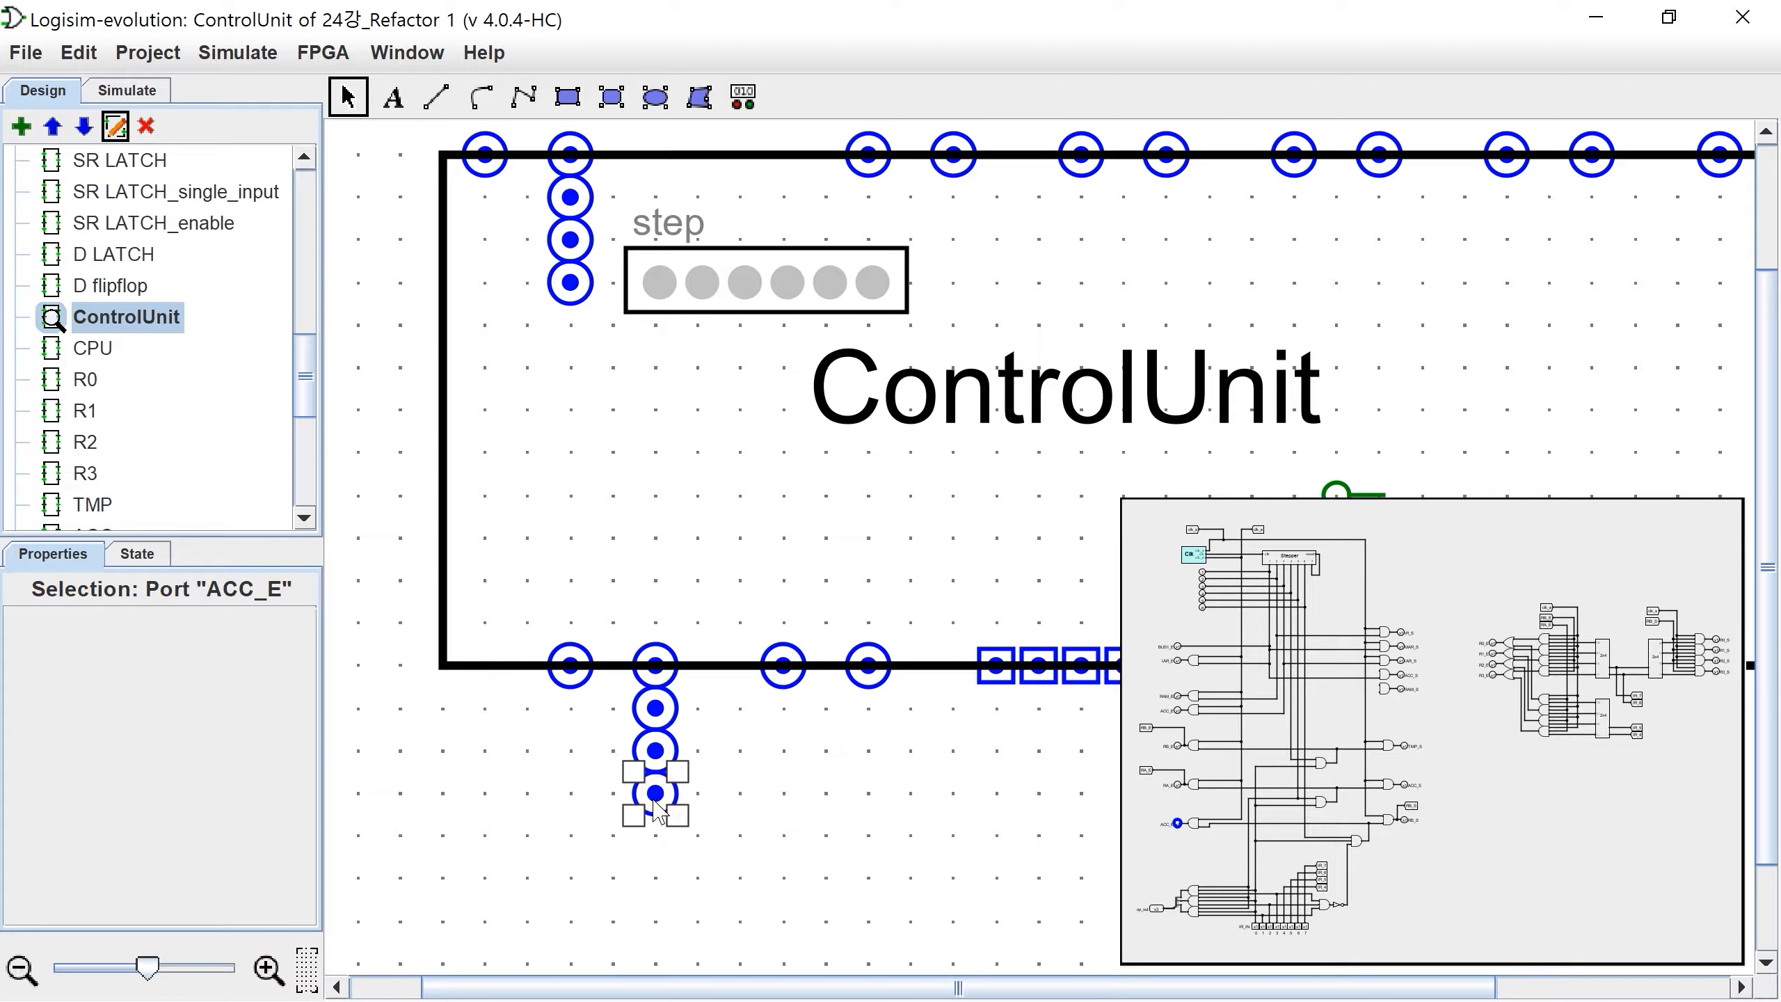
Step: Move the lowest ACC_E port to directly above the other ACC_E port on the ControlUnit box's lower edge
{"action": "left_click_drag", "start_coordinate": [653, 800], "coordinate": [653, 632]}
{"action": "left_click", "coordinate": [653, 676]}
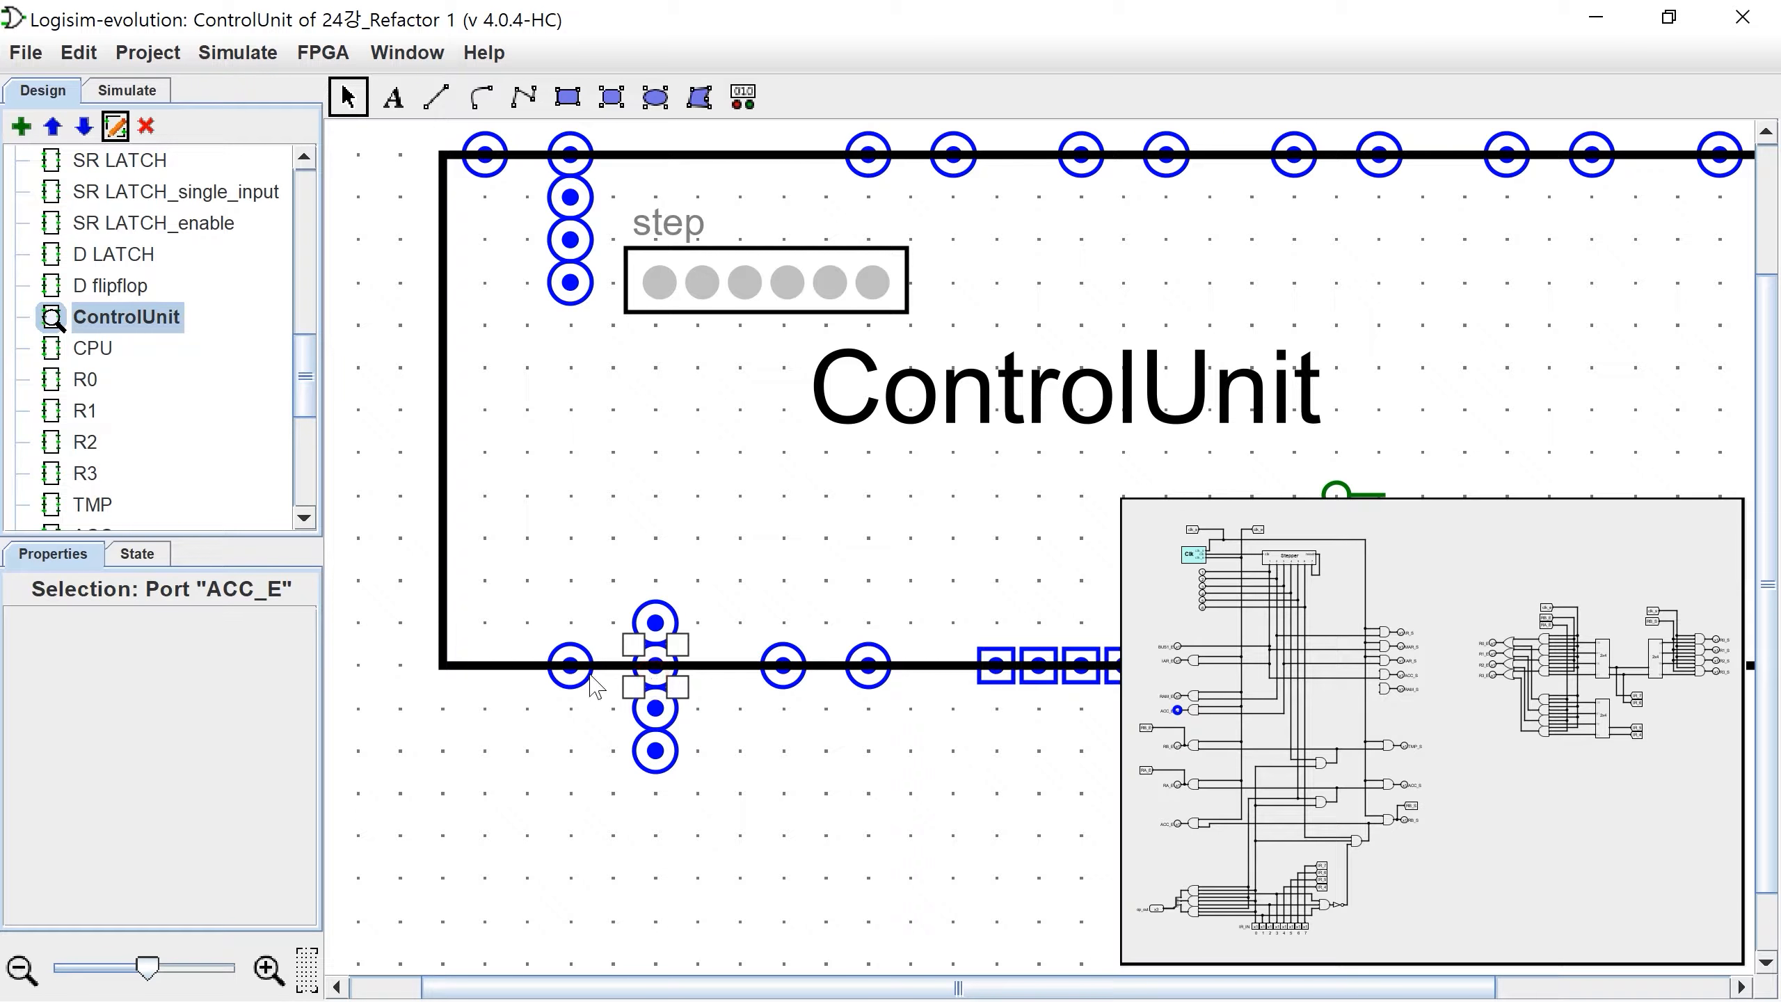
{"action": "left_click", "coordinate": [662, 627]}
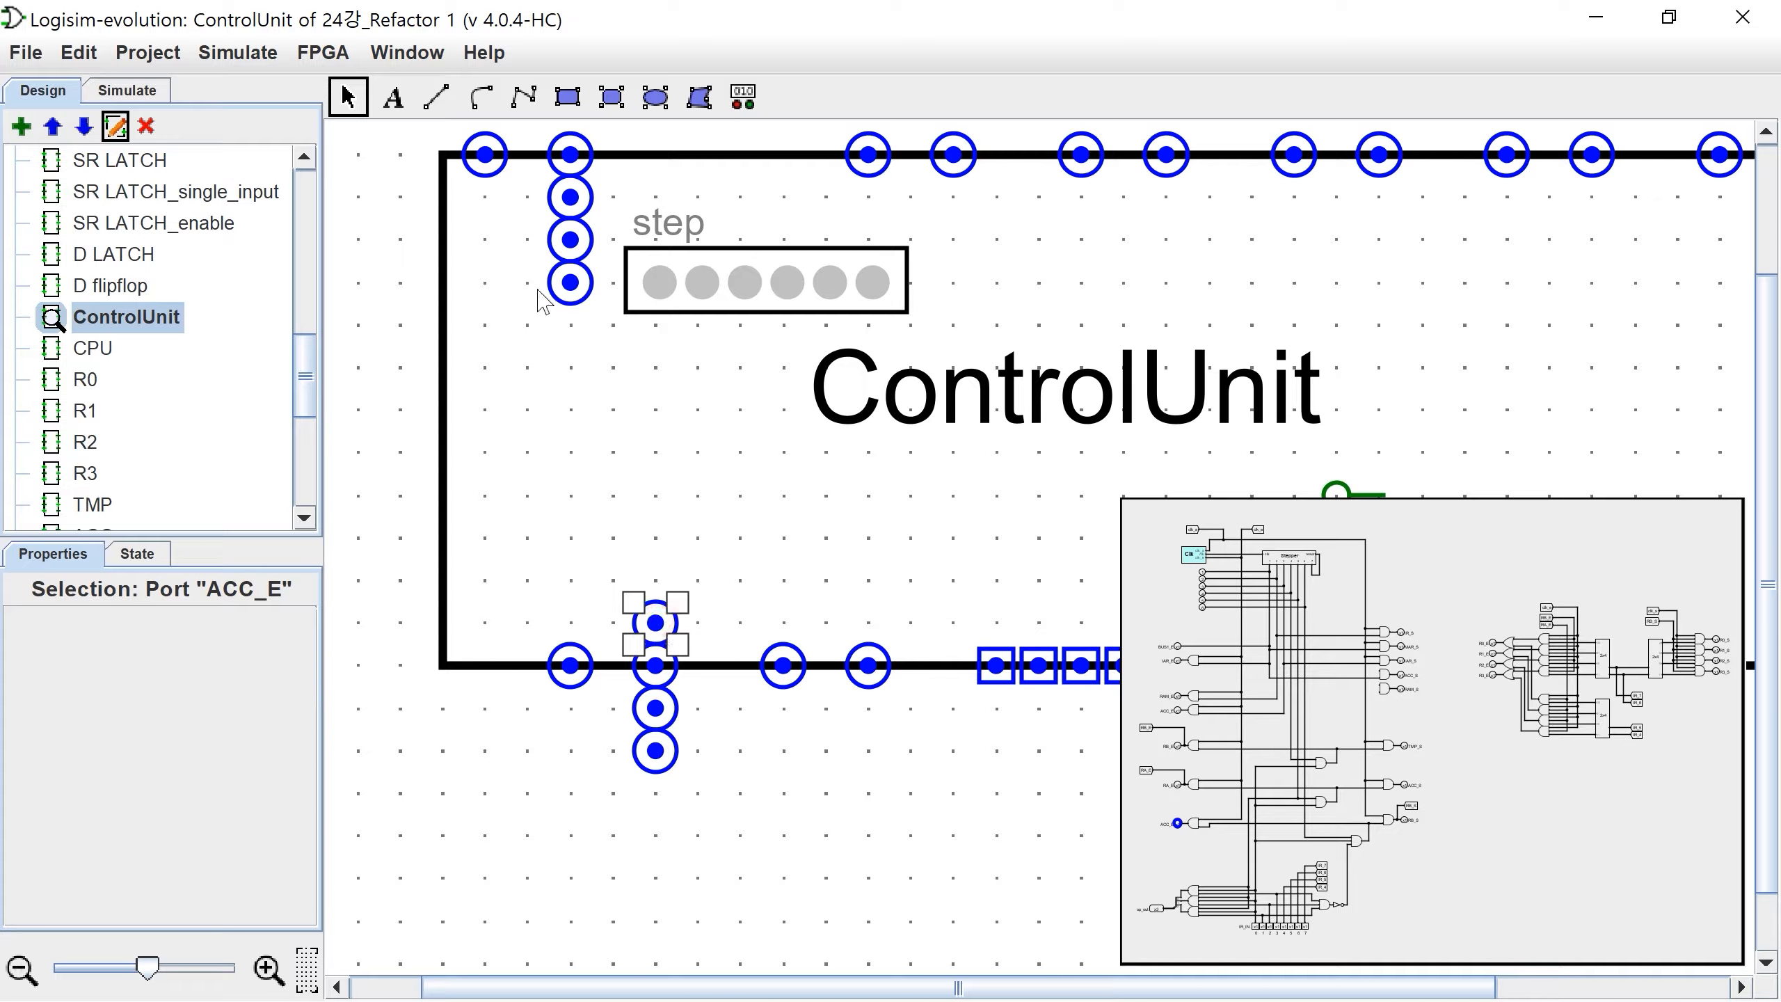
Step: Arrange the RA_E, RB_E and RB_S ports, in that order, as a horizontal row inside the ControlUnit box below the step indicator
{"action": "left_click", "coordinate": [562, 290]}
{"action": "left_click_drag", "start_coordinate": [571, 295], "coordinate": [614, 466]}
{"action": "left_click", "coordinate": [662, 723]}
{"action": "left_click_drag", "start_coordinate": [662, 723], "coordinate": [569, 468]}
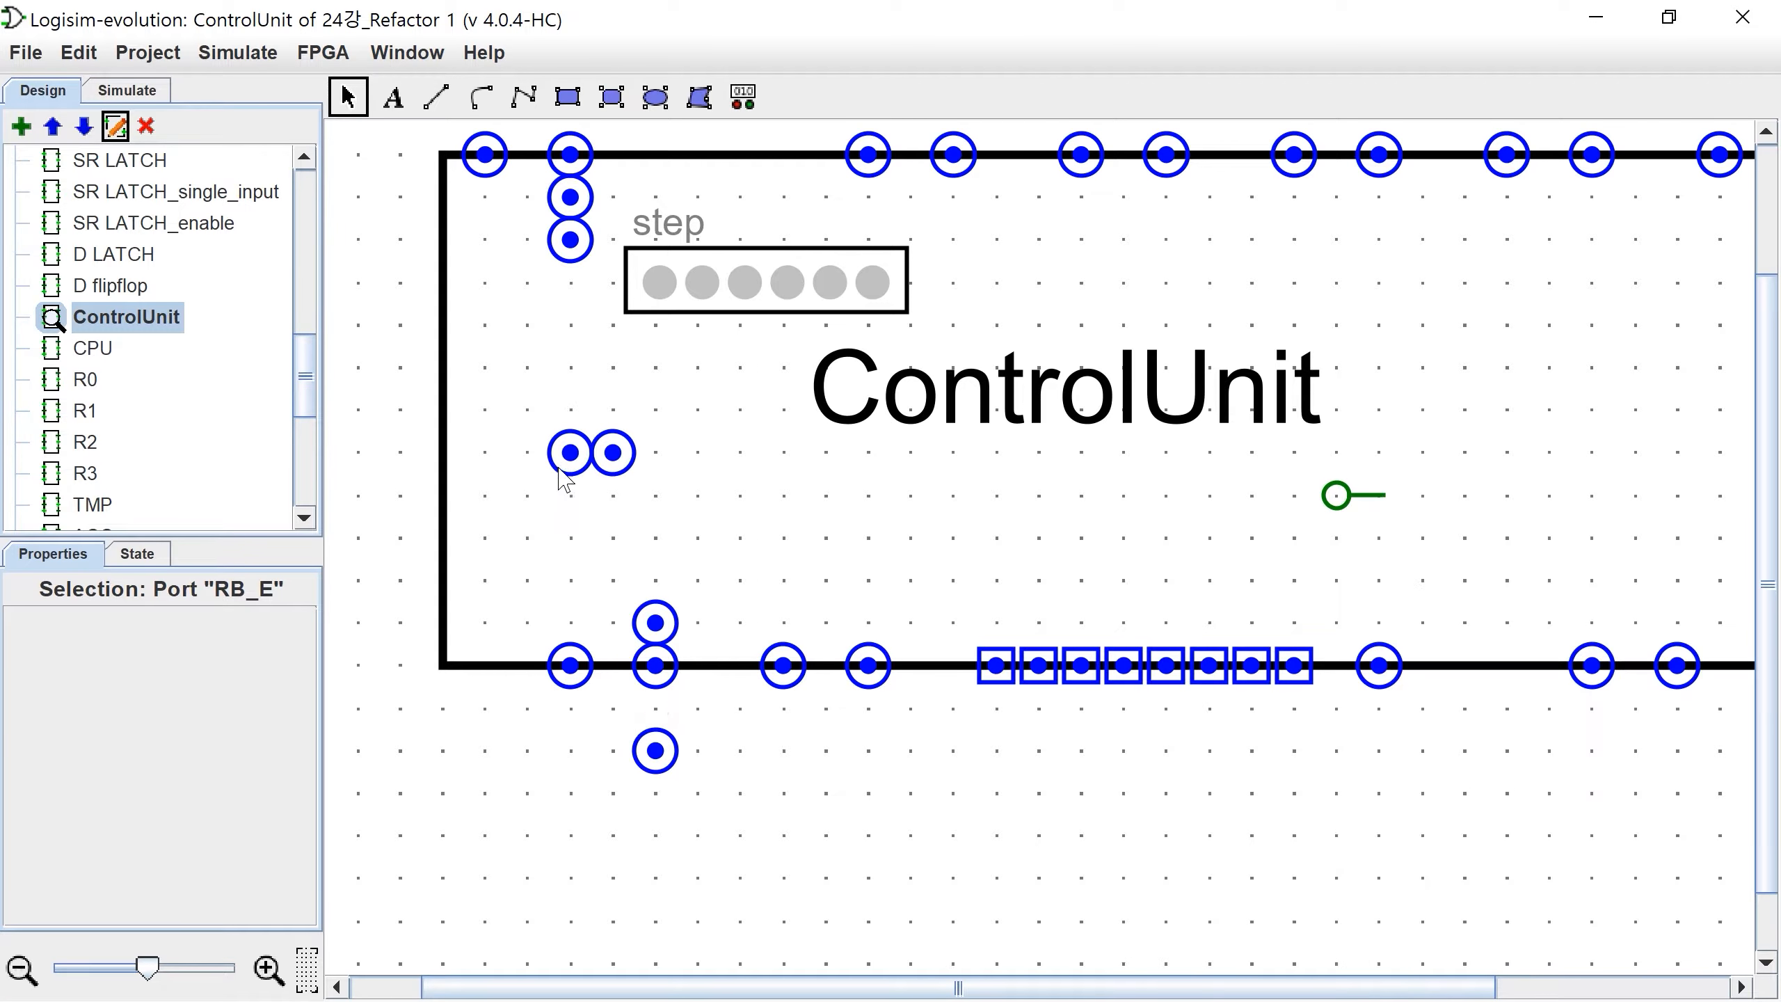
{"action": "left_click", "coordinate": [653, 756]}
{"action": "left_click_drag", "start_coordinate": [652, 765], "coordinate": [528, 456]}
{"action": "left_click", "coordinate": [552, 521]}
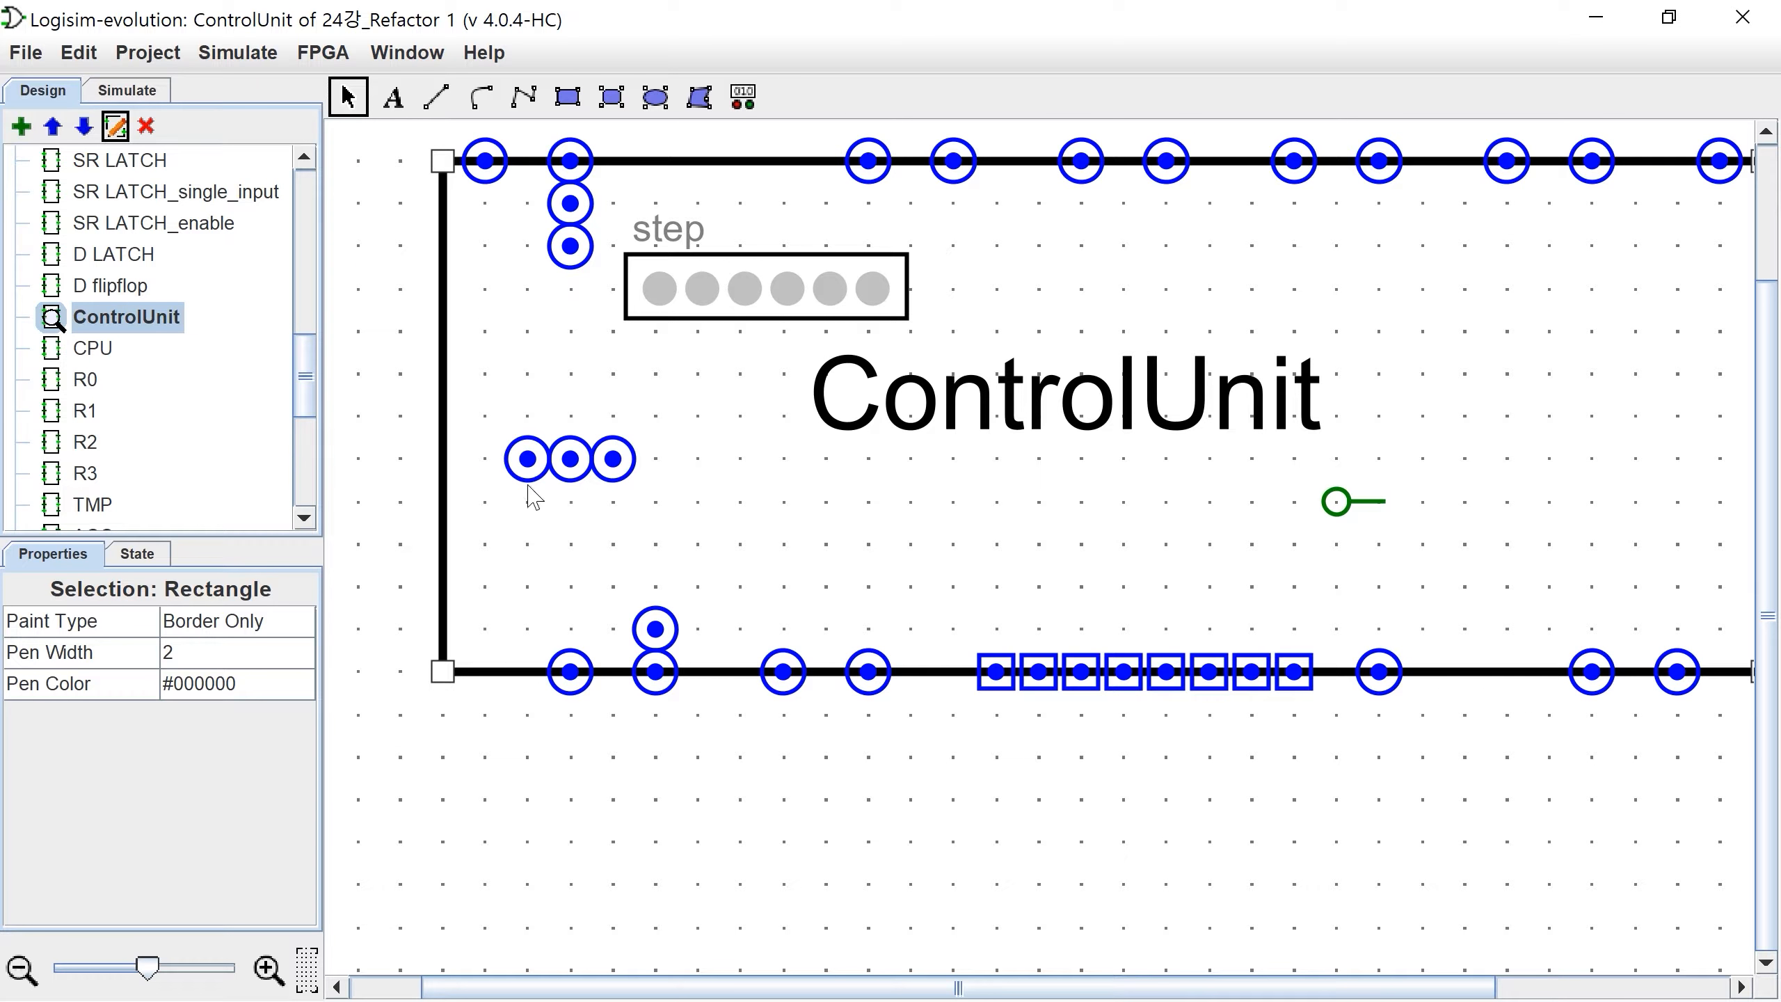
Step: Examine the register ports along the box's upper edge and the grouped RA_E, RB_E and RB_S ports against the circuit preview
{"action": "left_click", "coordinate": [884, 186]}
{"action": "left_click", "coordinate": [972, 181]}
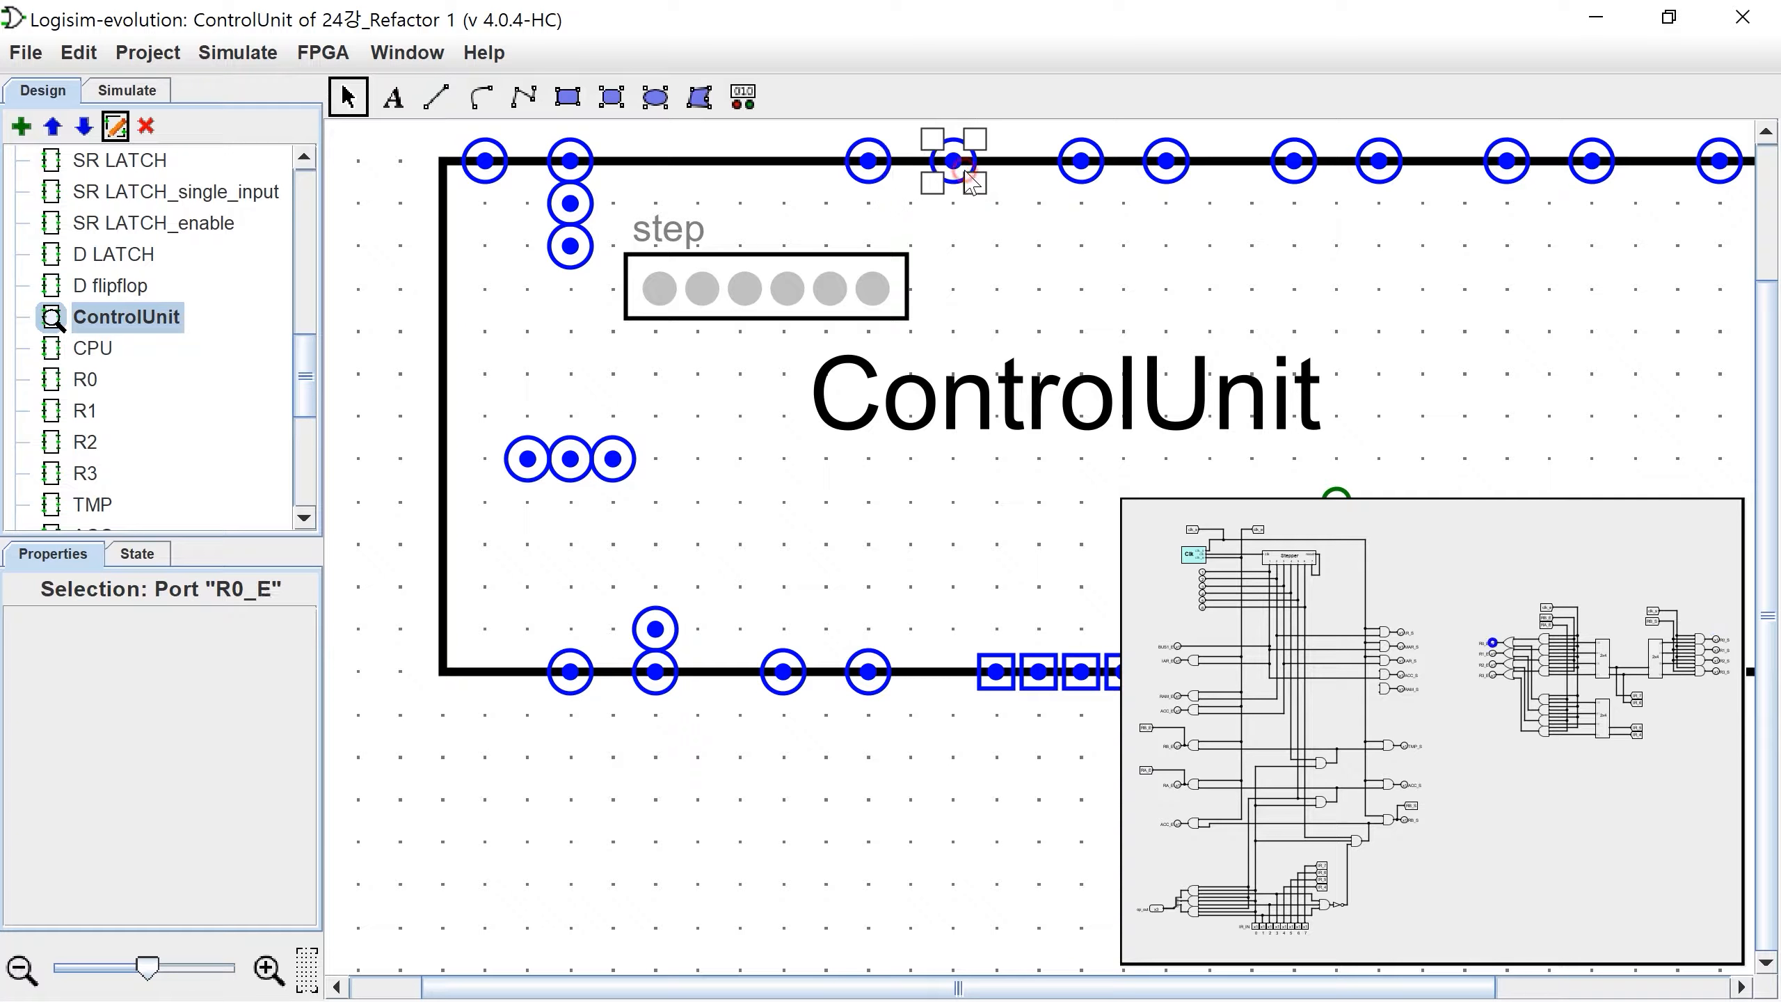
{"action": "left_click", "coordinate": [1390, 184]}
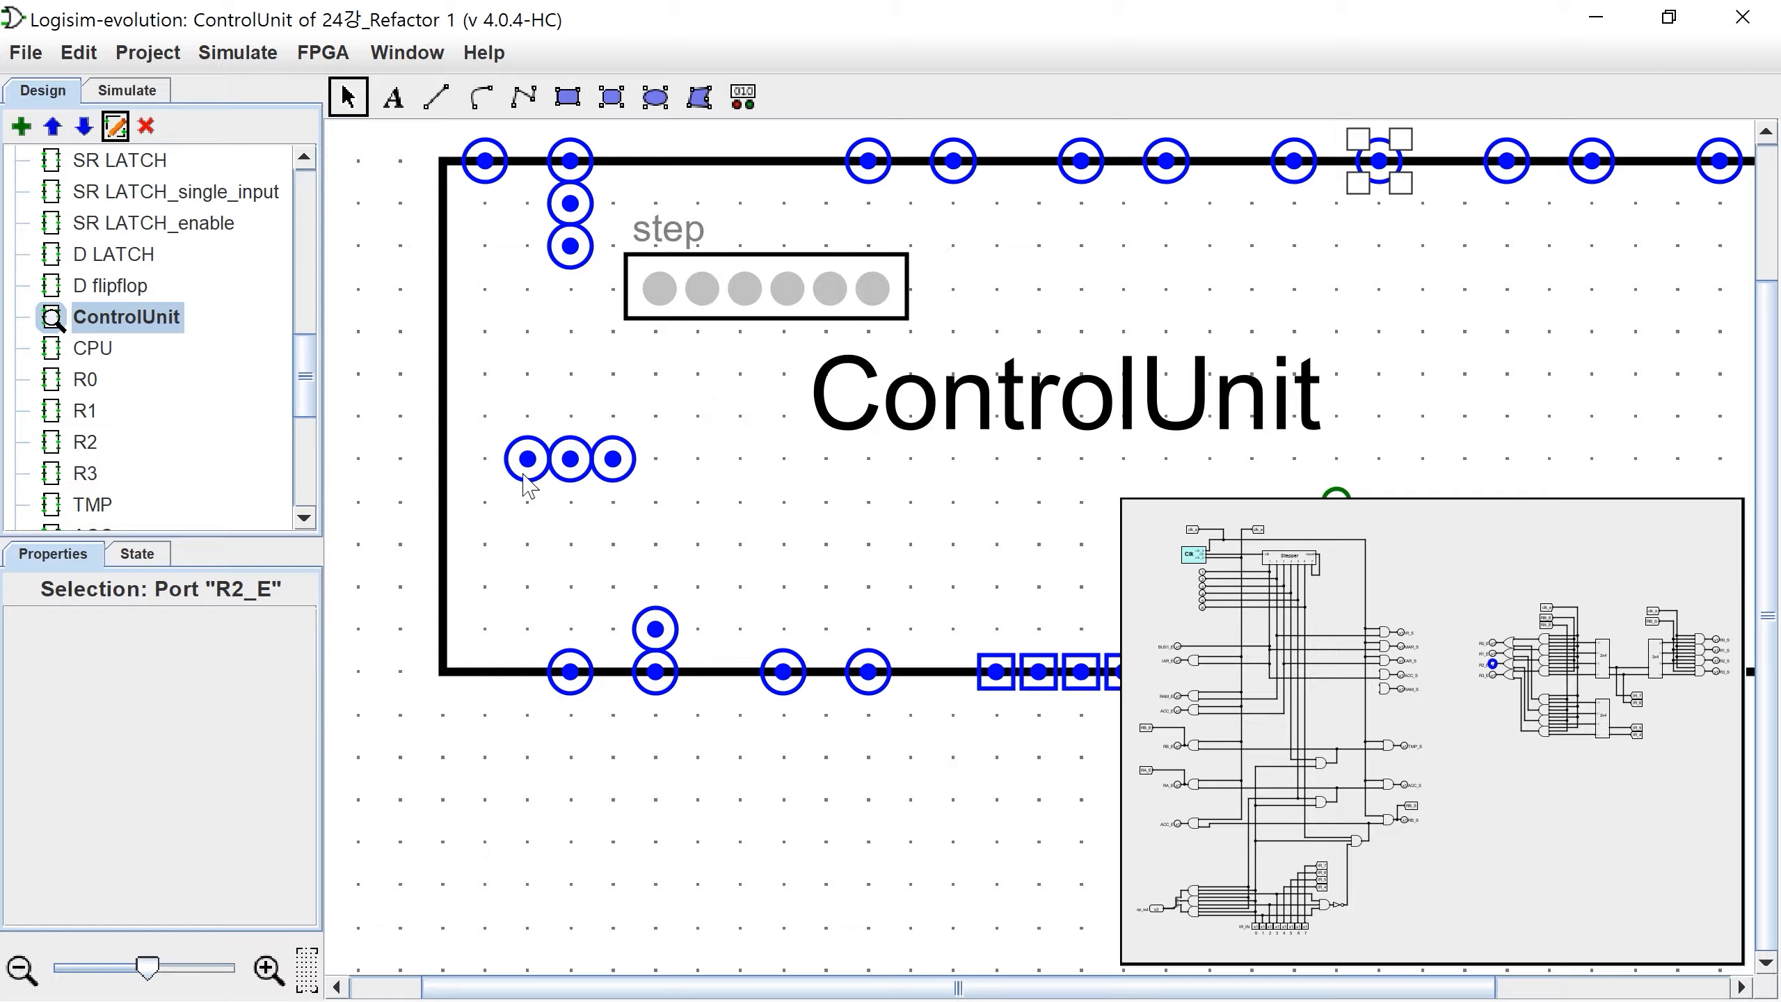
{"action": "left_click", "coordinate": [554, 492]}
{"action": "left_click", "coordinate": [589, 481]}
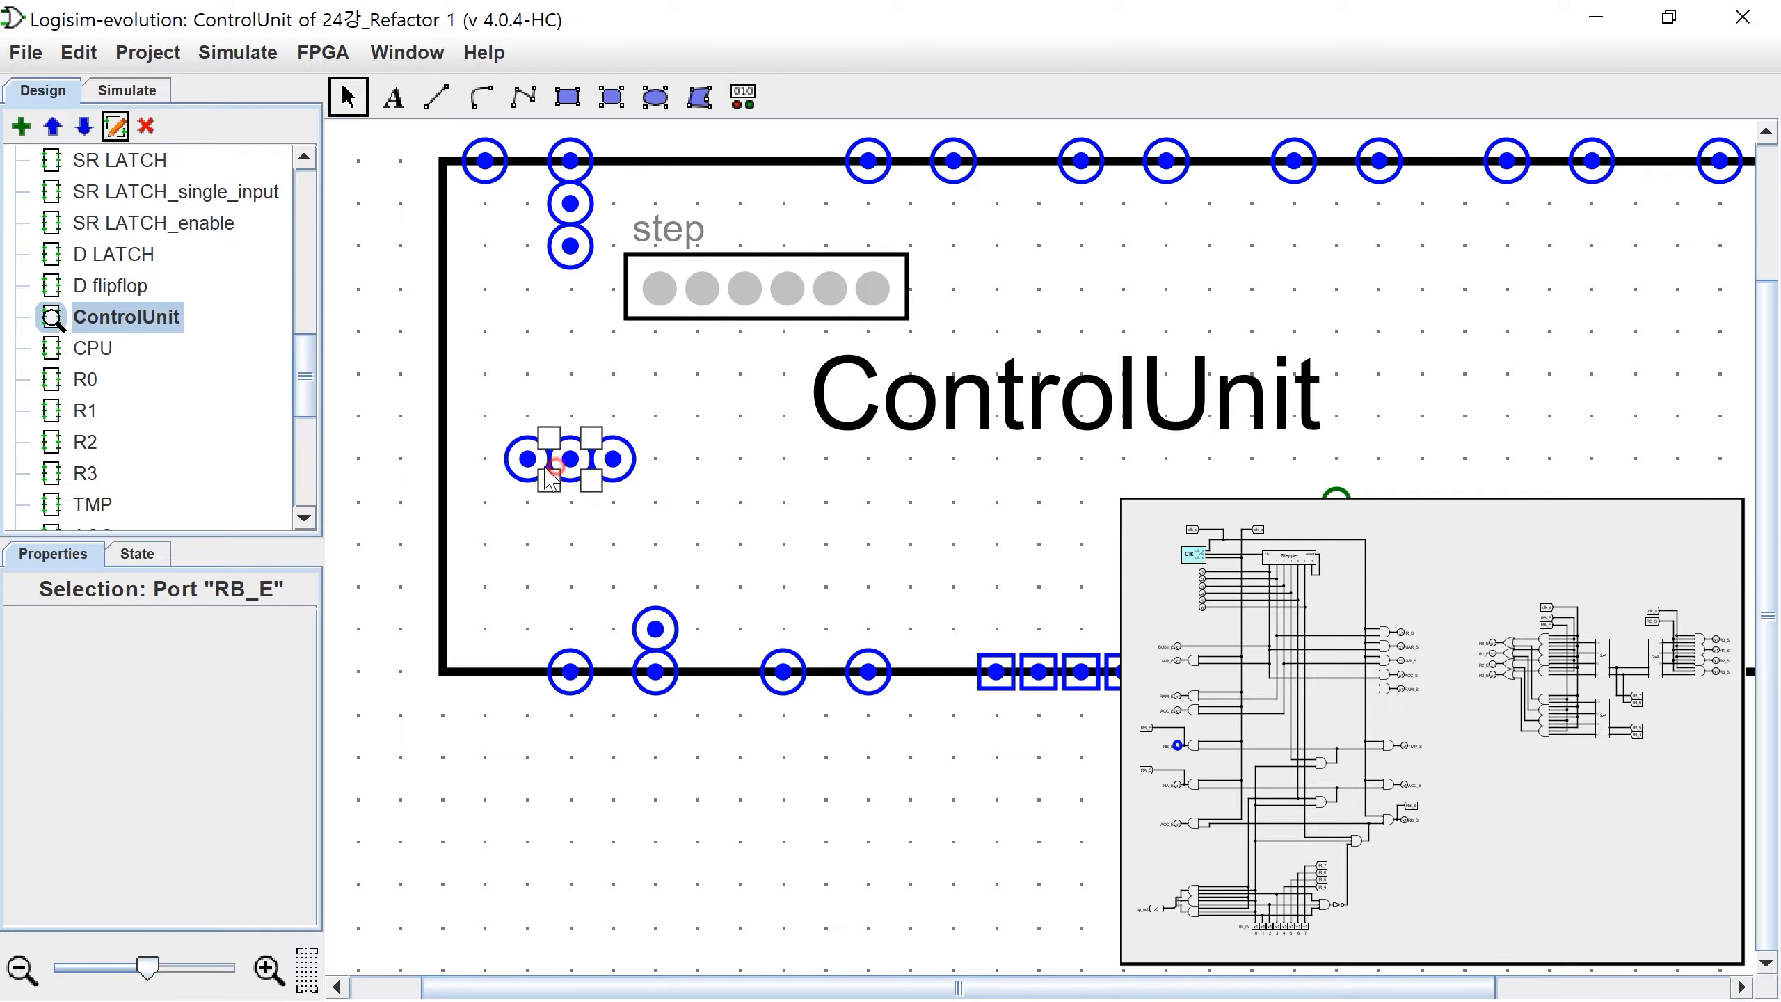
{"action": "left_click", "coordinate": [489, 462]}
{"action": "left_click", "coordinate": [516, 465]}
{"action": "left_click", "coordinate": [571, 468]}
{"action": "left_click", "coordinate": [608, 471]}
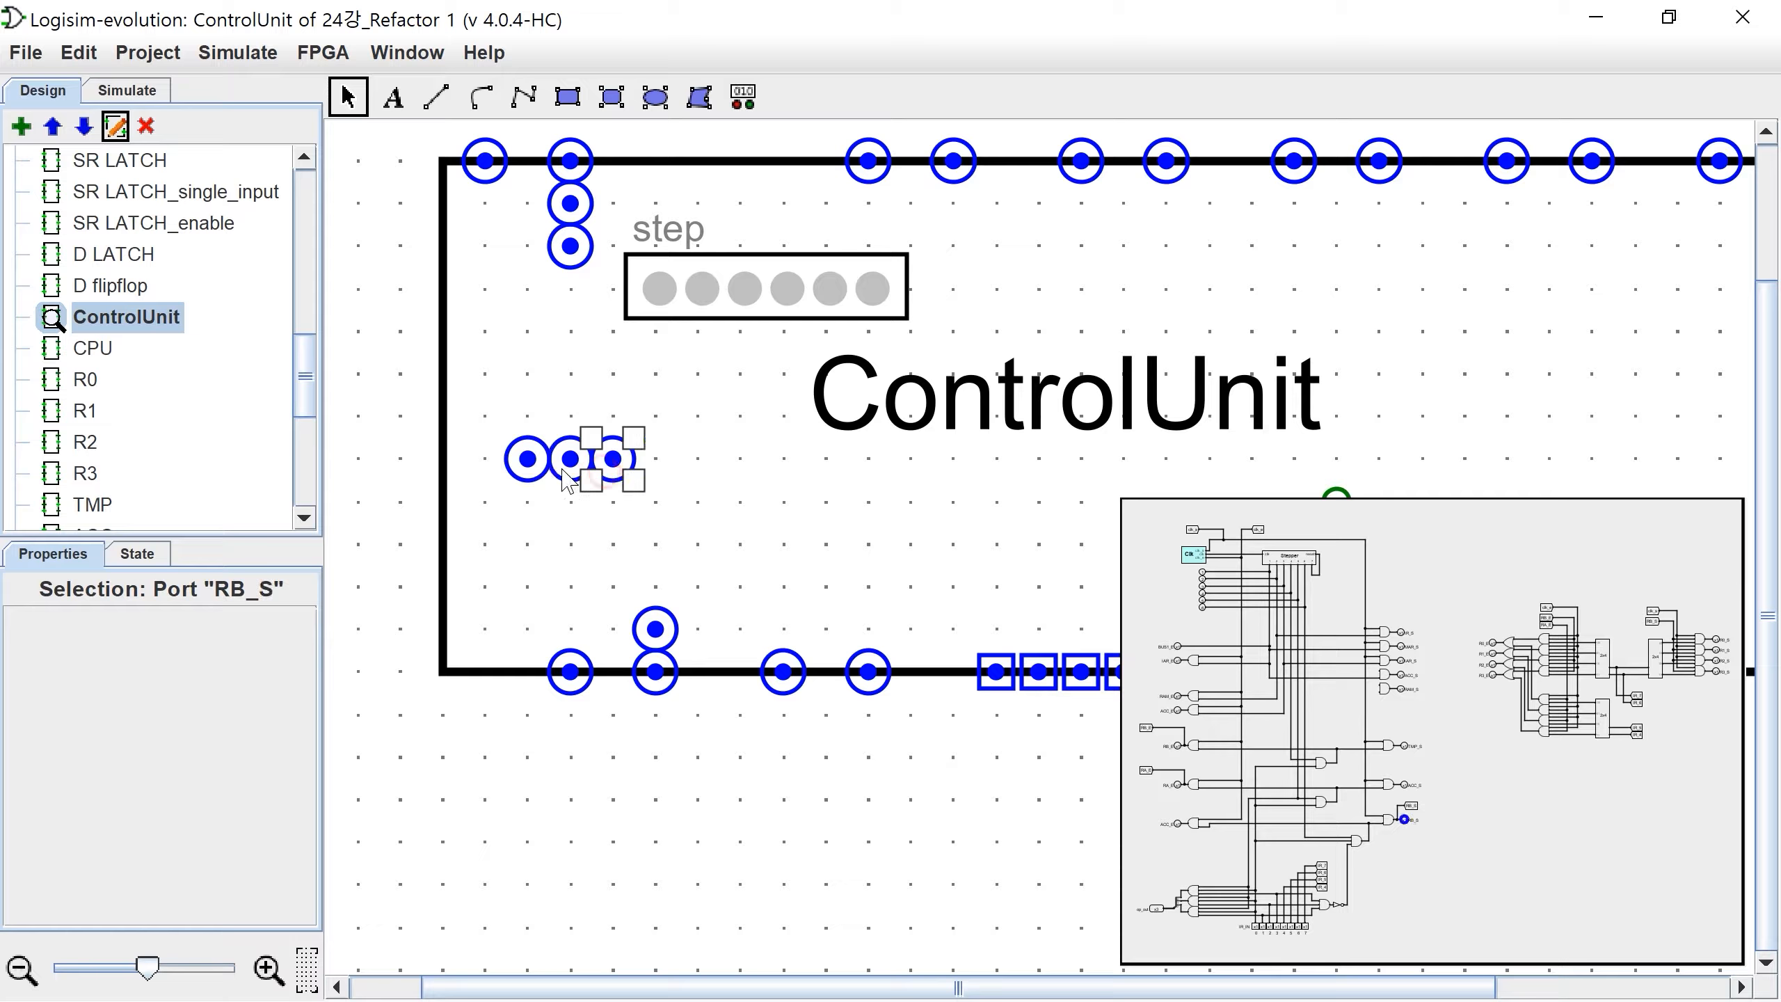
{"action": "left_click", "coordinate": [571, 469]}
{"action": "left_click", "coordinate": [521, 465]}
{"action": "left_click", "coordinate": [591, 471]}
{"action": "left_click", "coordinate": [610, 473]}
{"action": "left_click", "coordinate": [521, 468]}
{"action": "left_click", "coordinate": [571, 471]}
{"action": "left_click", "coordinate": [602, 468]}
Step: Move the lowest port of the stack beside the step indicator to directly above the ACC_S port on the lower edge
{"action": "left_click_drag", "start_coordinate": [574, 252], "coordinate": [572, 637]}
{"action": "left_click", "coordinate": [564, 677]}
{"action": "left_click", "coordinate": [567, 627]}
{"action": "left_click", "coordinate": [567, 670]}
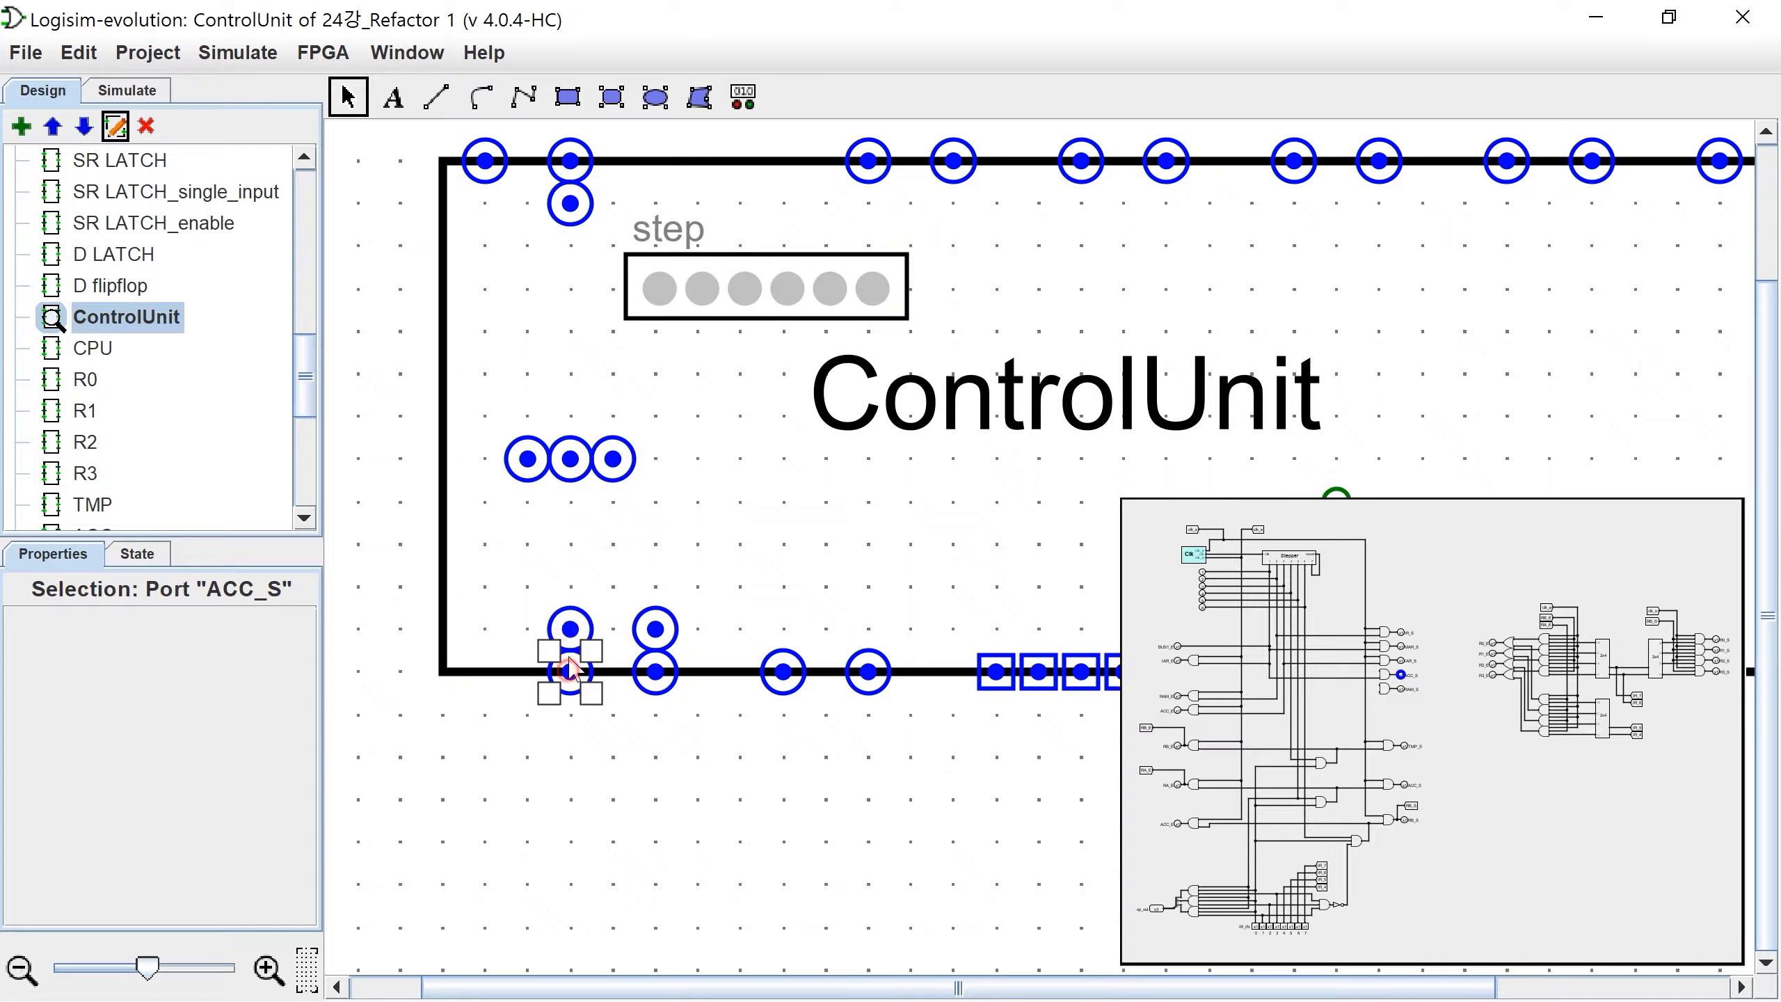
Step: Examine the op_out port and the duplicate ACC_S and ACC_E ports, comparing which circuit pins they belong to
{"action": "left_click", "coordinate": [566, 216]}
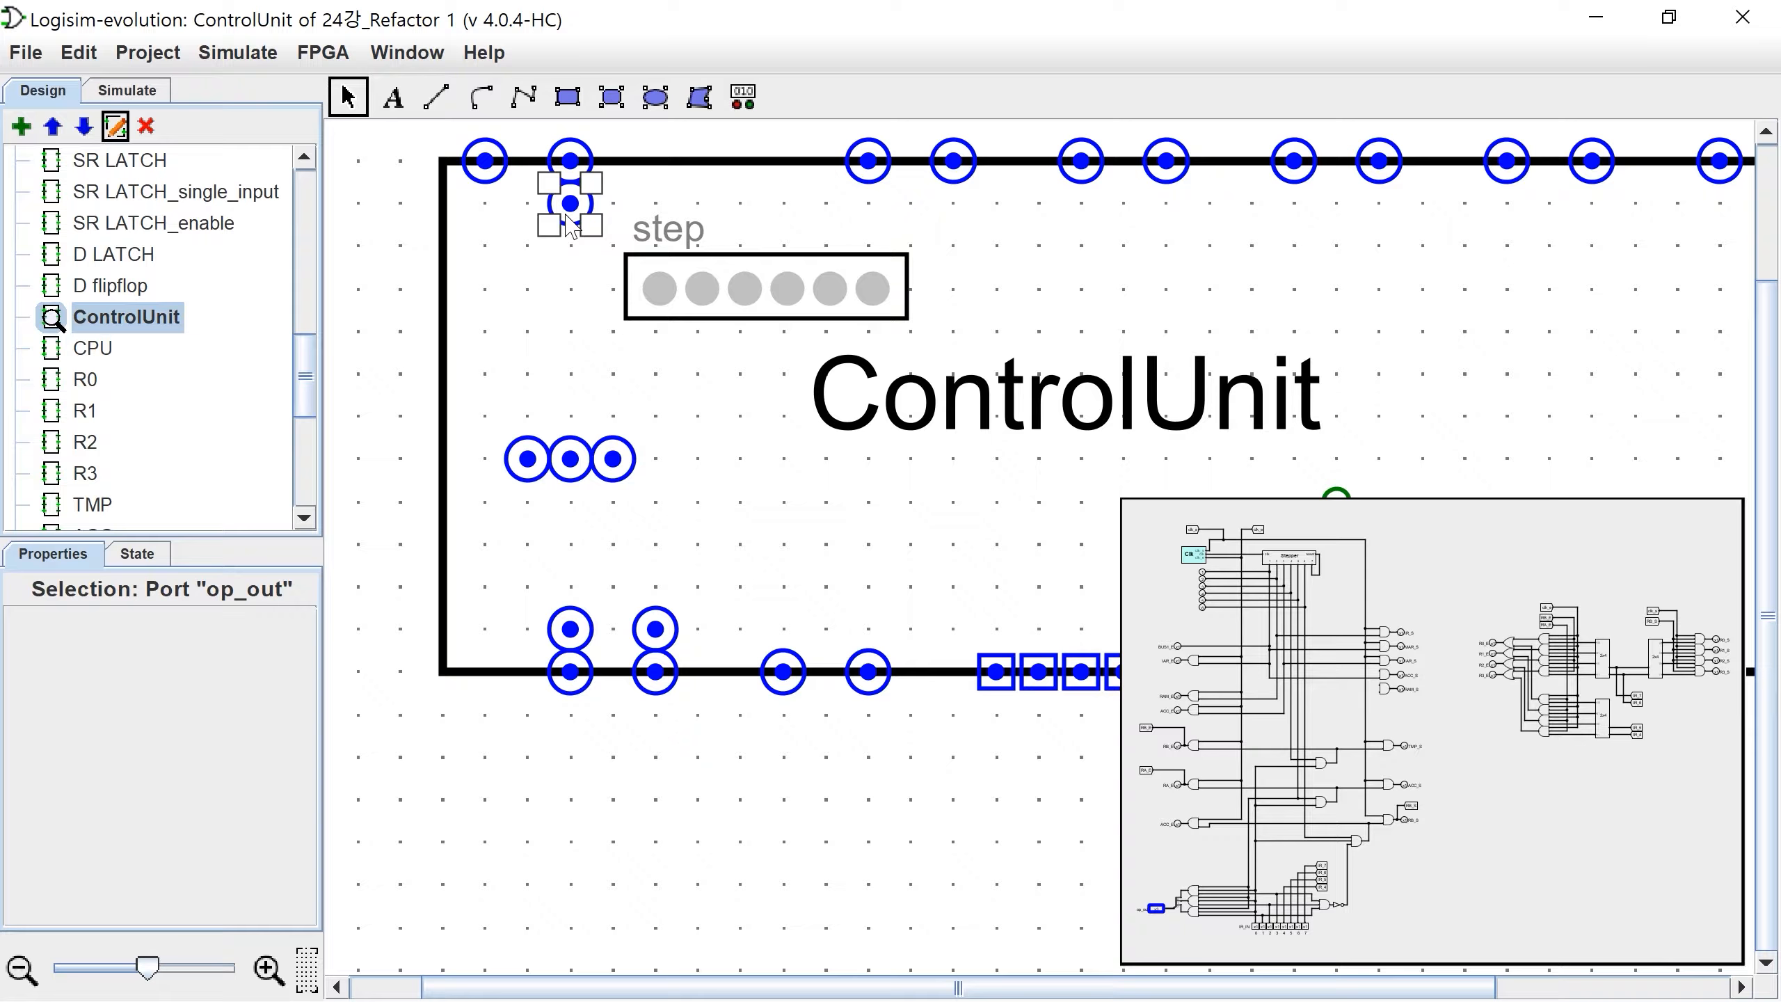
{"action": "left_click", "coordinate": [573, 673]}
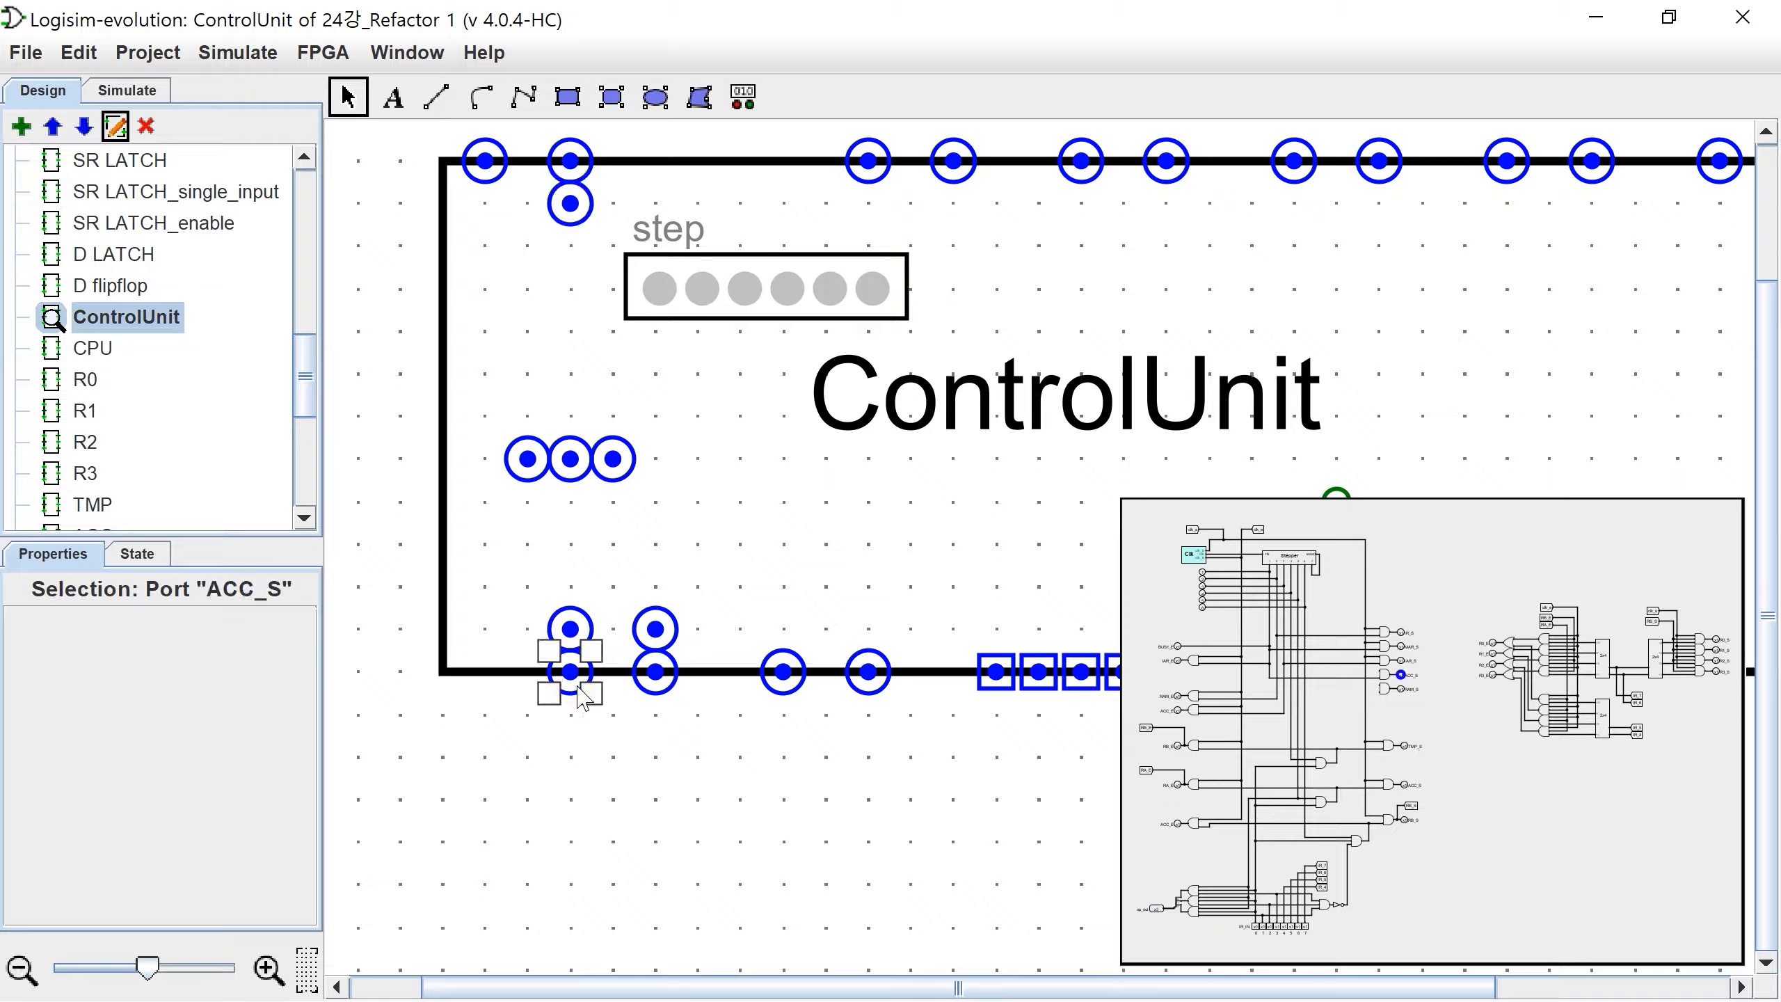
{"action": "left_click", "coordinate": [655, 673]}
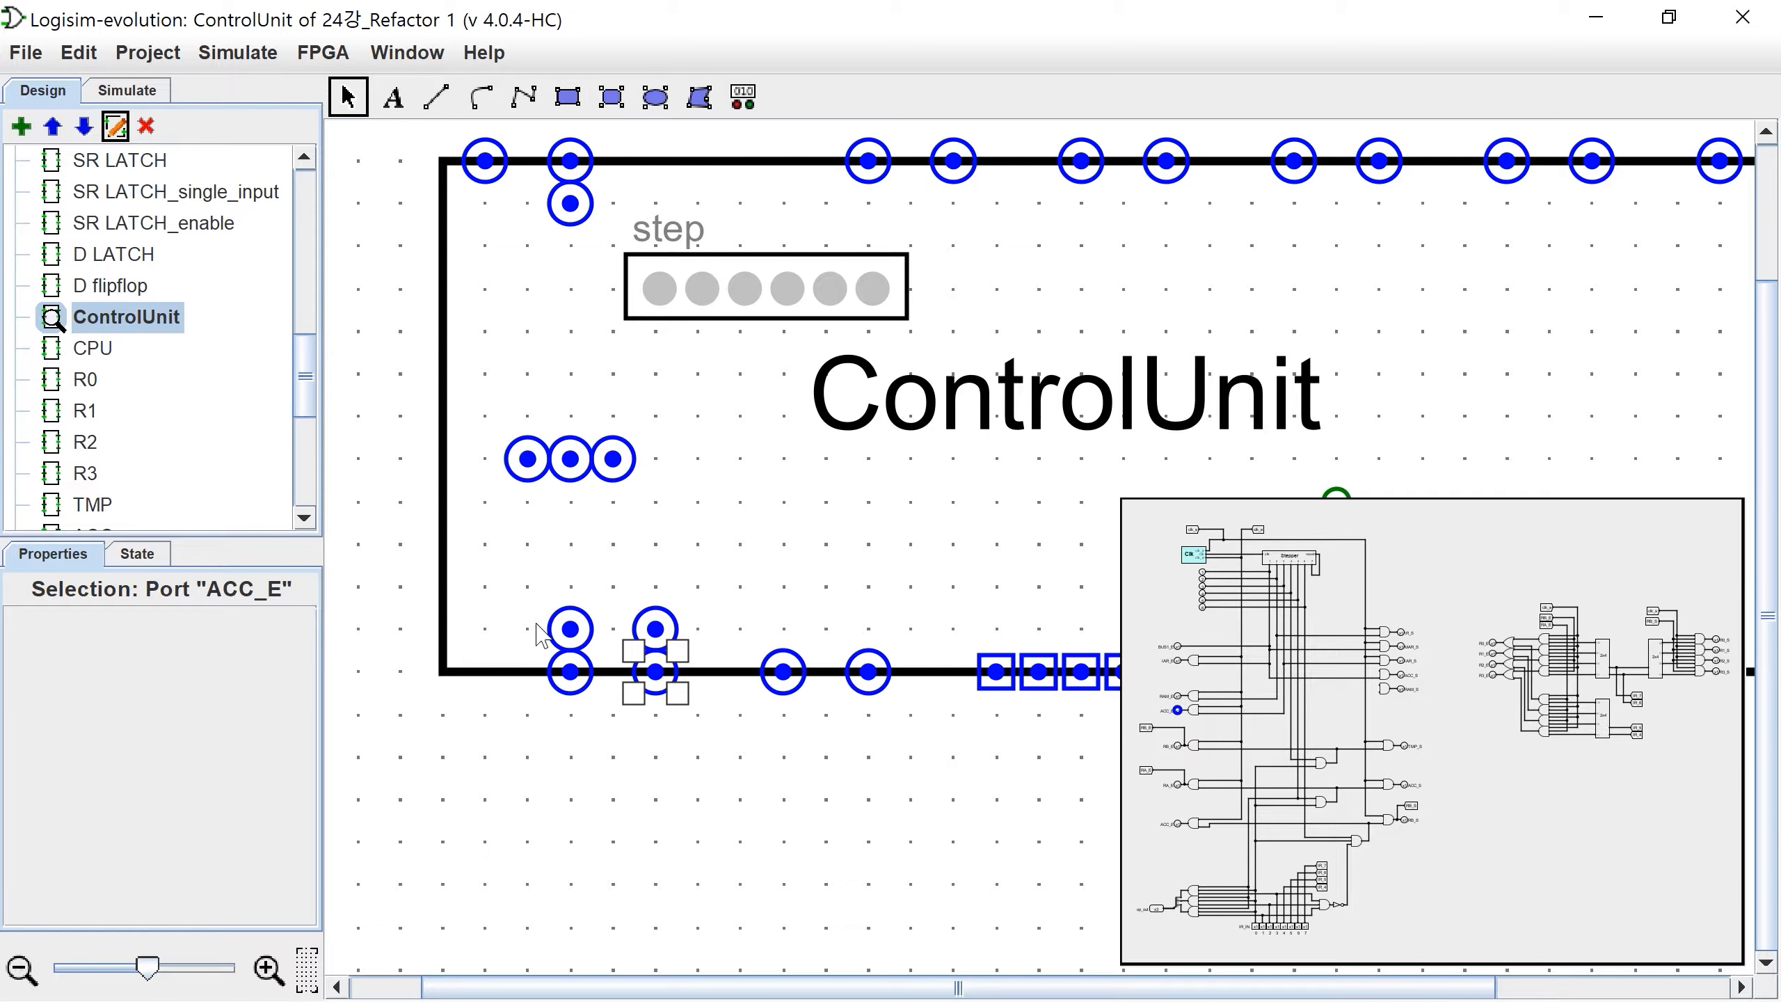
{"action": "left_click", "coordinate": [570, 629]}
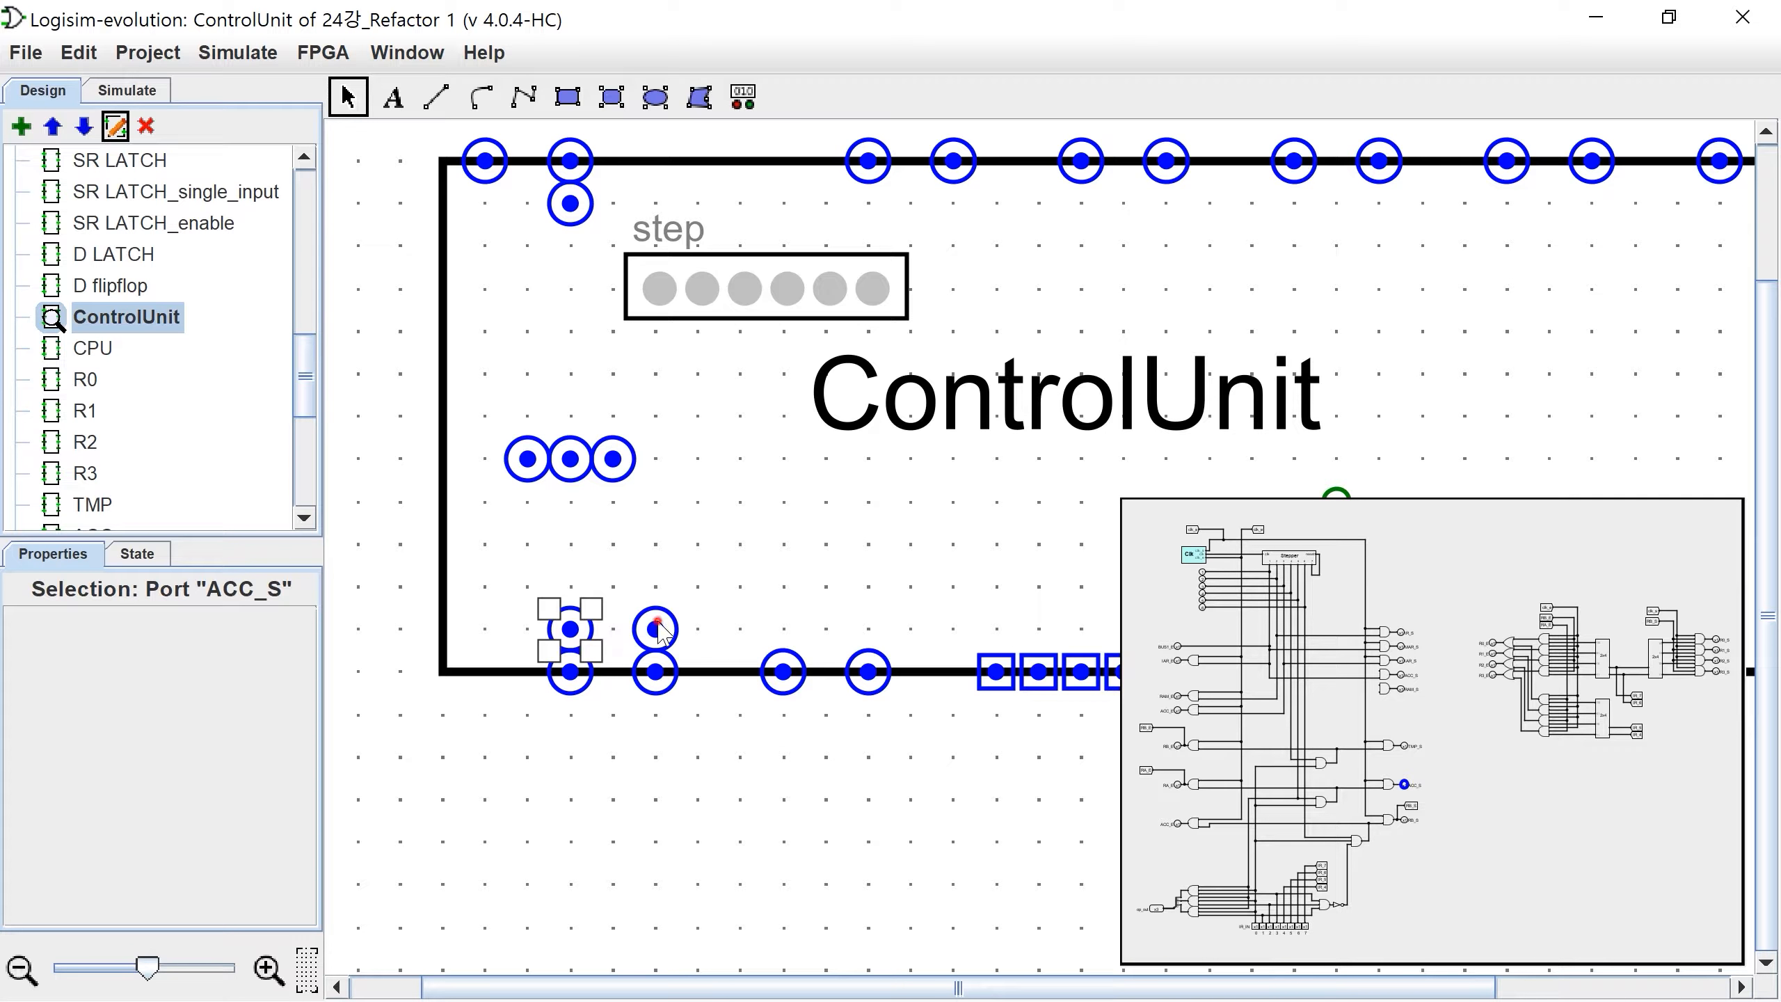
{"action": "left_click", "coordinate": [656, 628]}
{"action": "left_click", "coordinate": [572, 630]}
{"action": "left_click", "coordinate": [655, 628]}
{"action": "left_click", "coordinate": [573, 632]}
{"action": "left_click", "coordinate": [655, 632]}
{"action": "left_click", "coordinate": [572, 630]}
{"action": "left_click", "coordinate": [653, 651]}
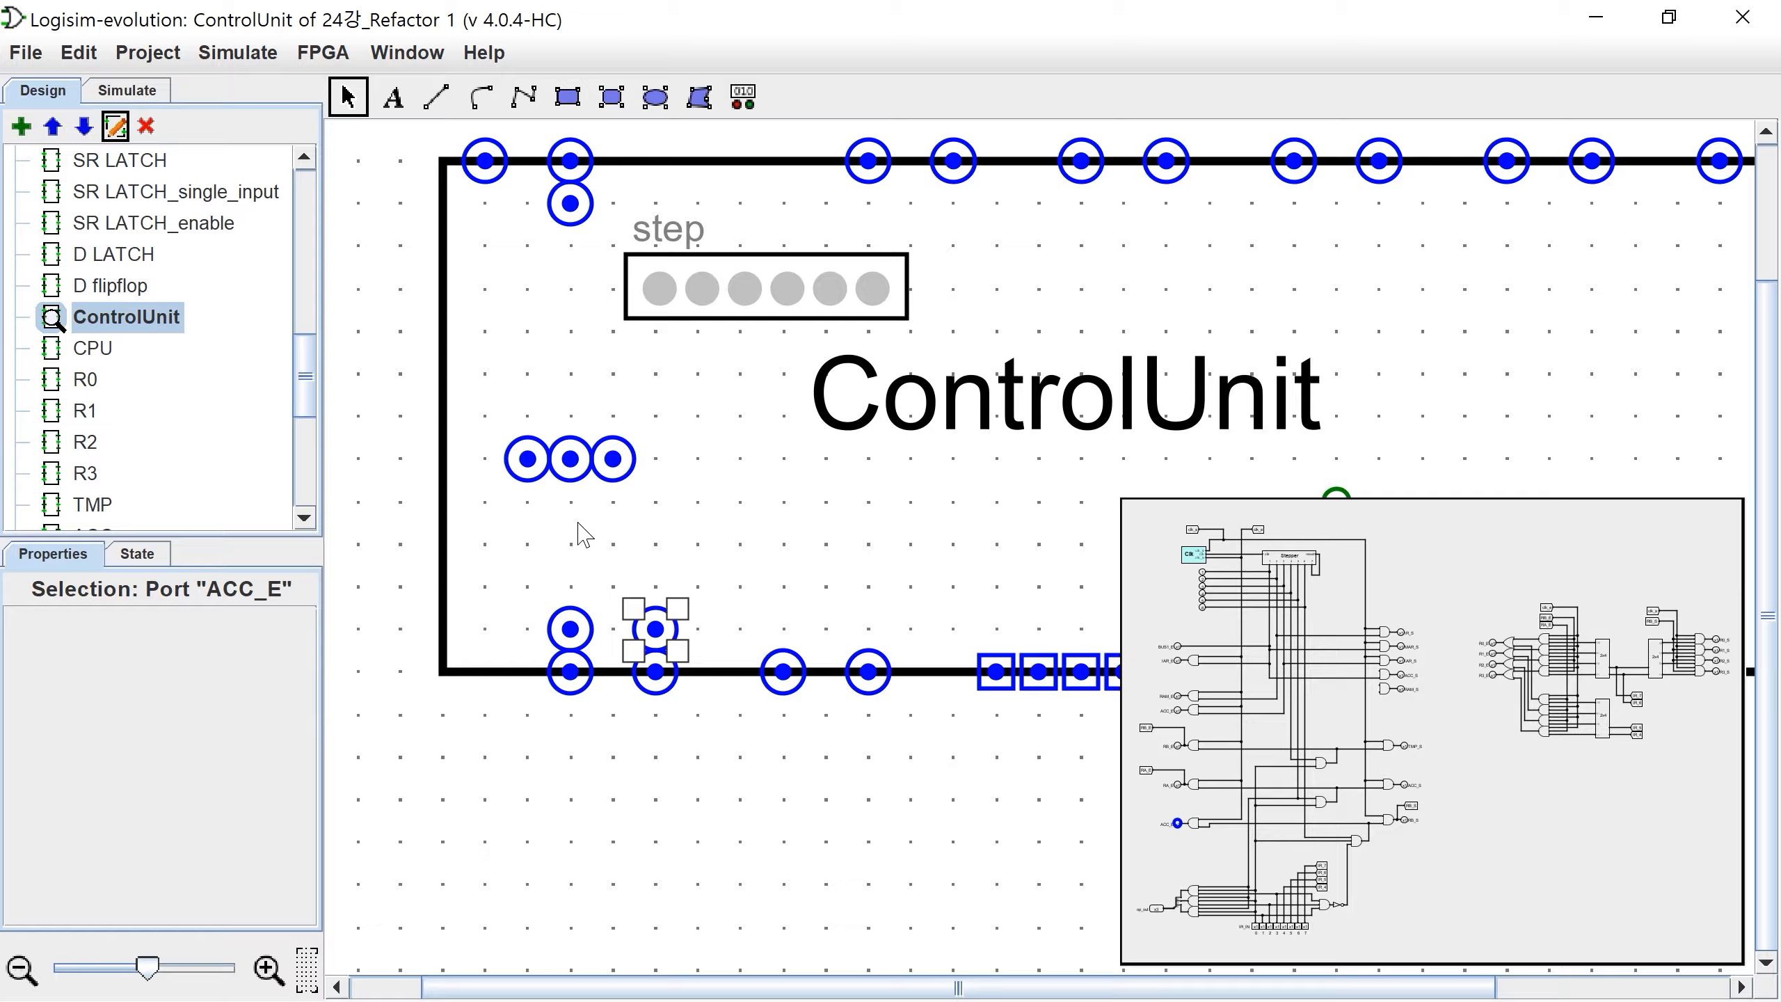
{"action": "left_click", "coordinate": [628, 533]}
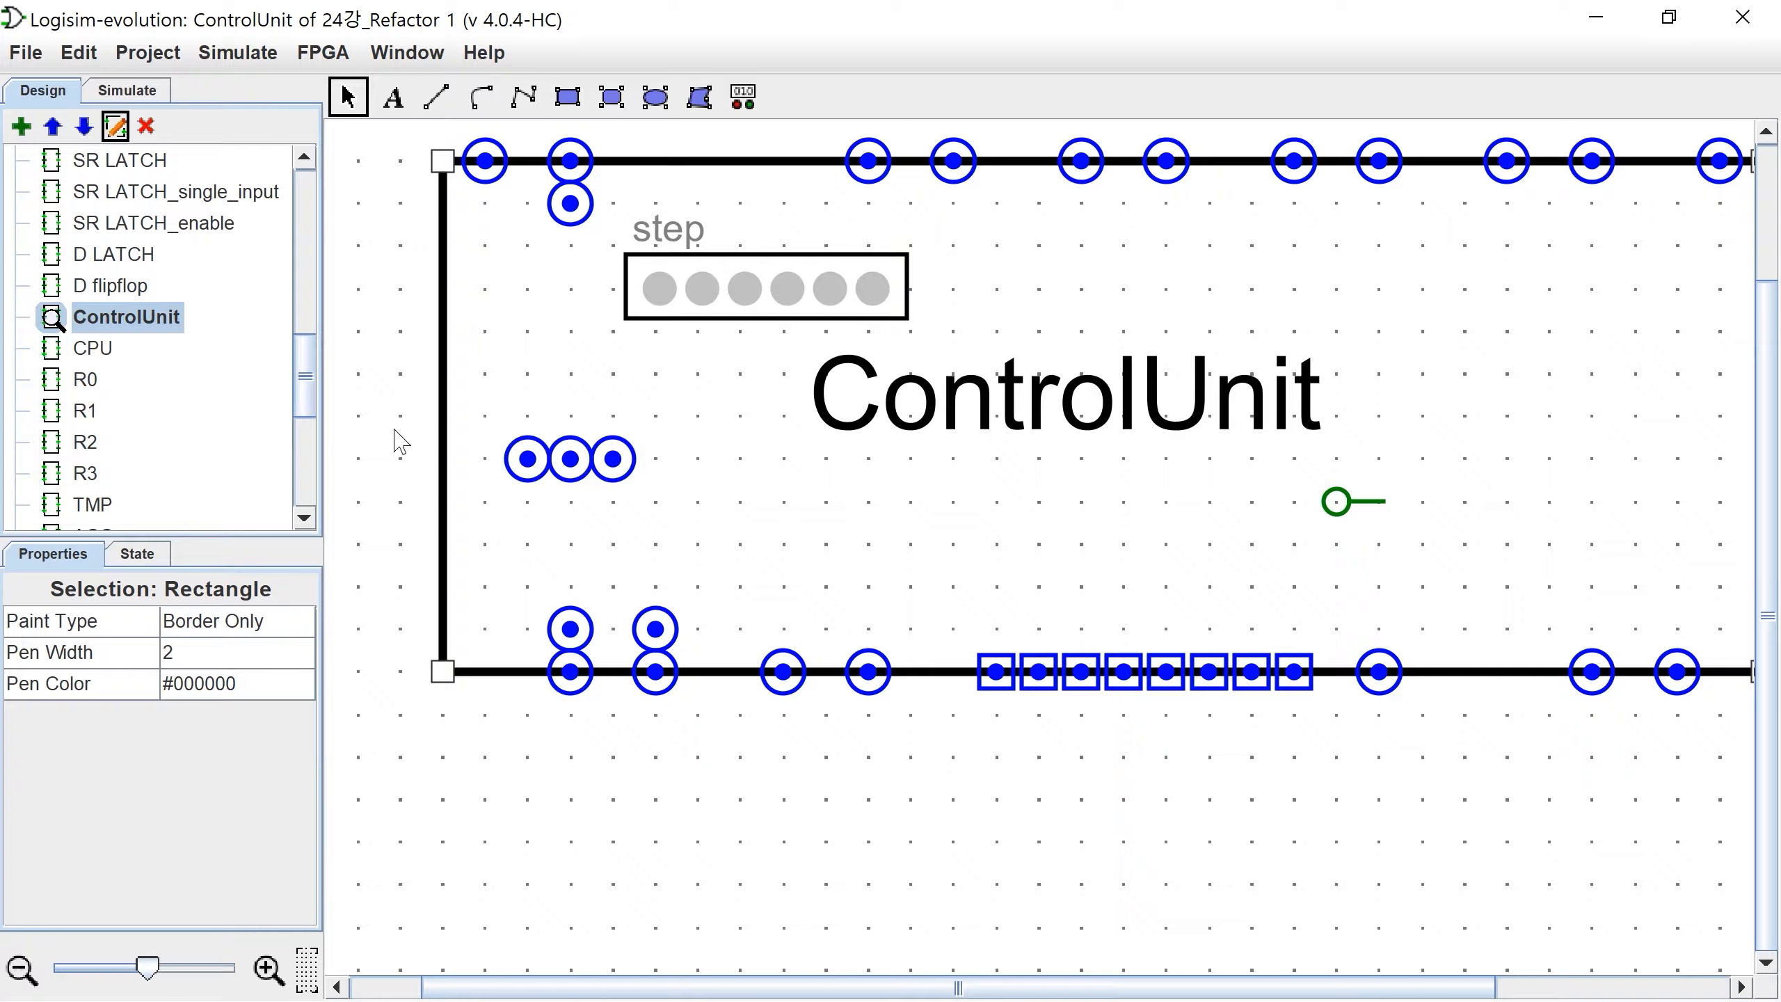
Step: Open the ControlUnit circuit and examine its clock, stepper, enable and set output wiring
{"action": "double_click", "coordinate": [129, 322]}
{"action": "scroll", "coordinate": [715, 437], "scroll_direction": "down", "scroll_amount": 4}
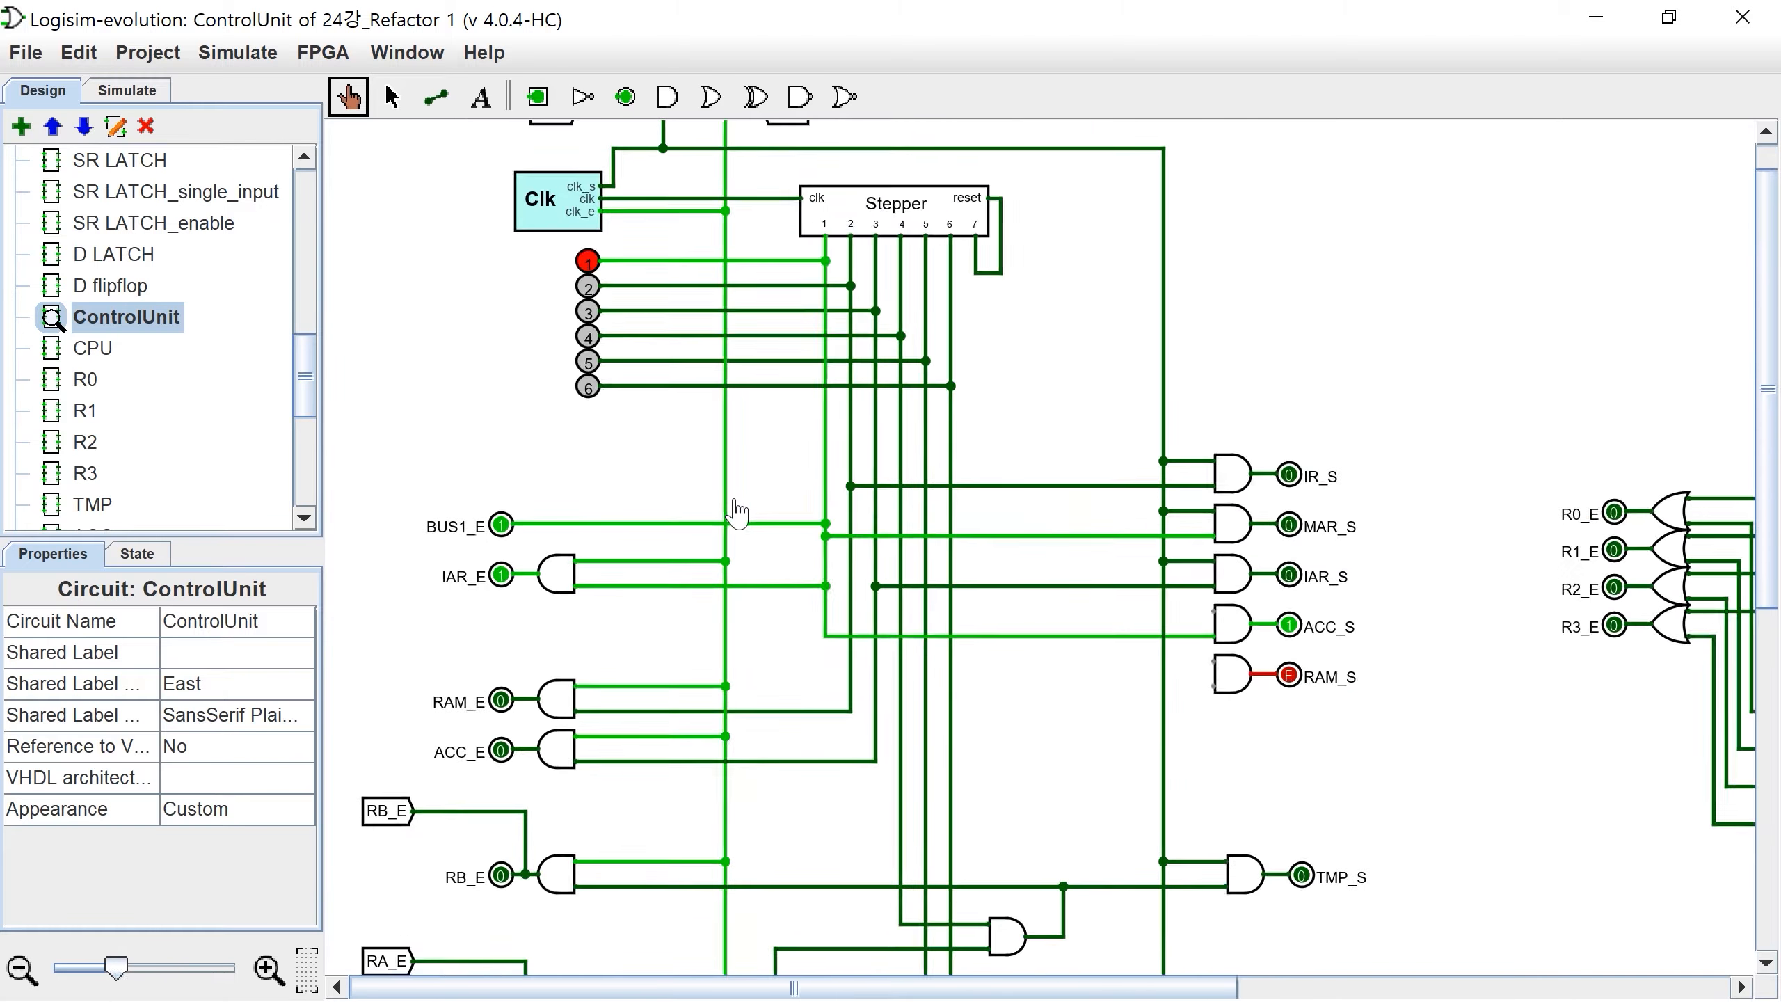
{"action": "scroll", "coordinate": [747, 519], "scroll_direction": "down", "scroll_amount": 1}
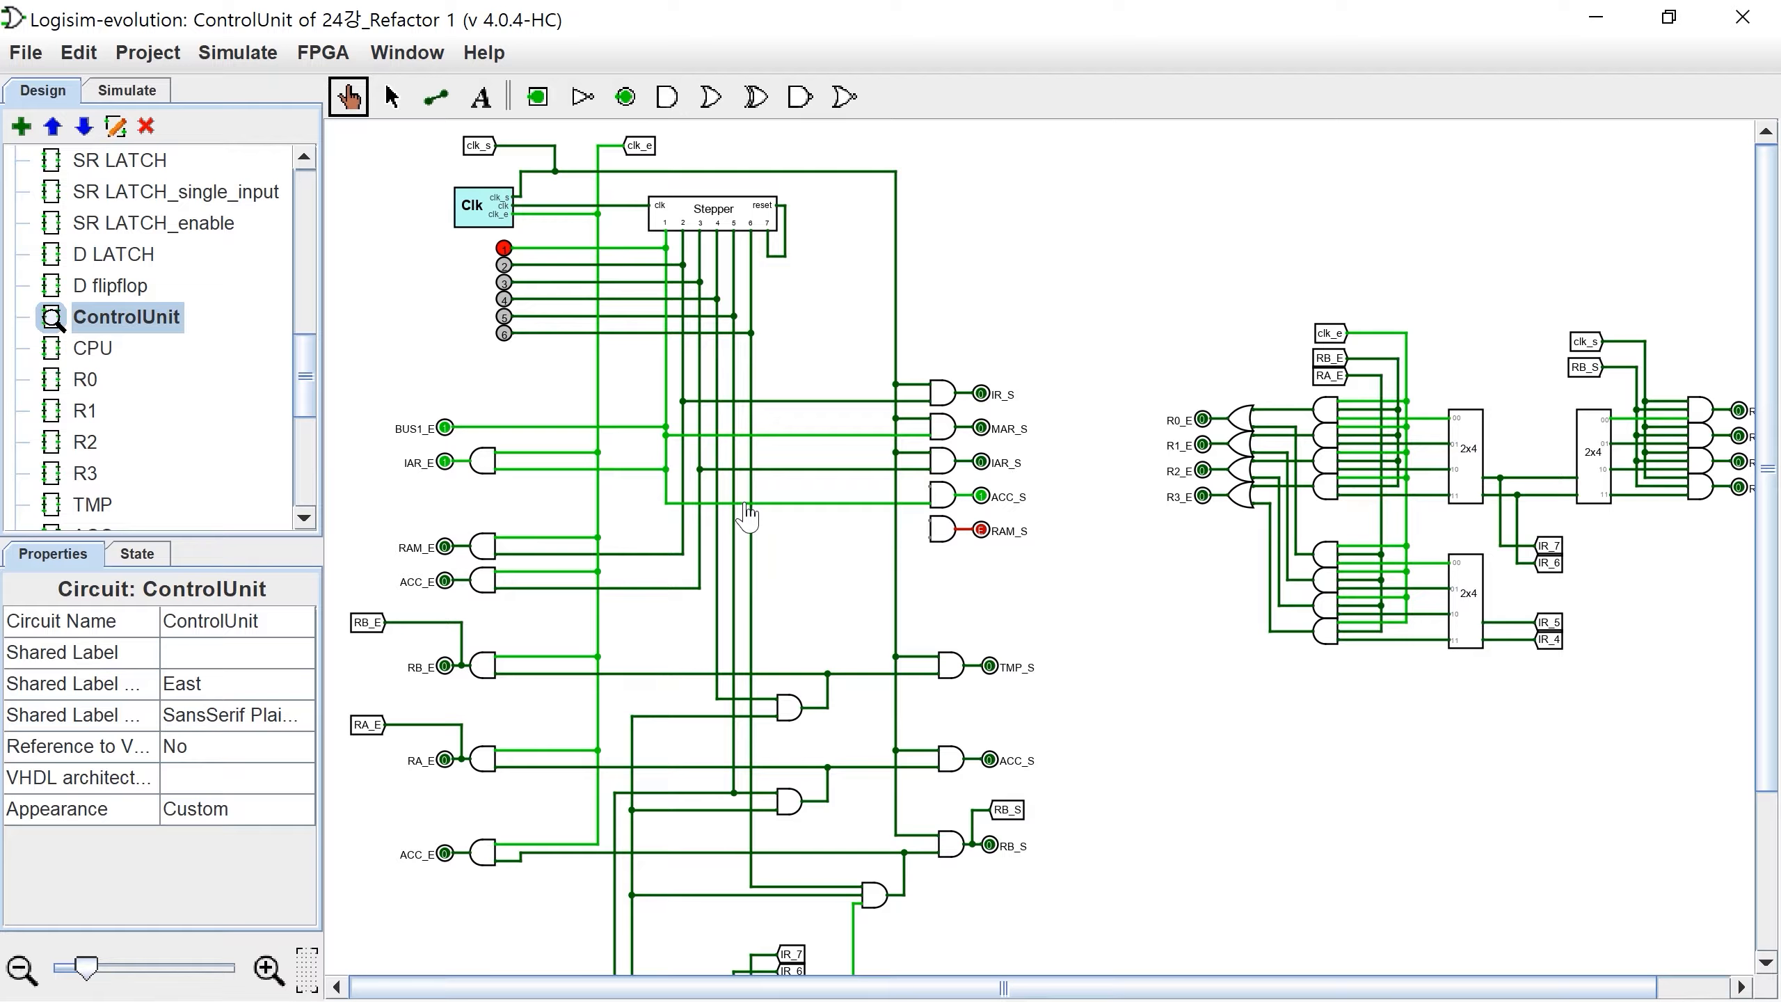
{"action": "scroll", "coordinate": [629, 781], "scroll_direction": "up", "scroll_amount": 5}
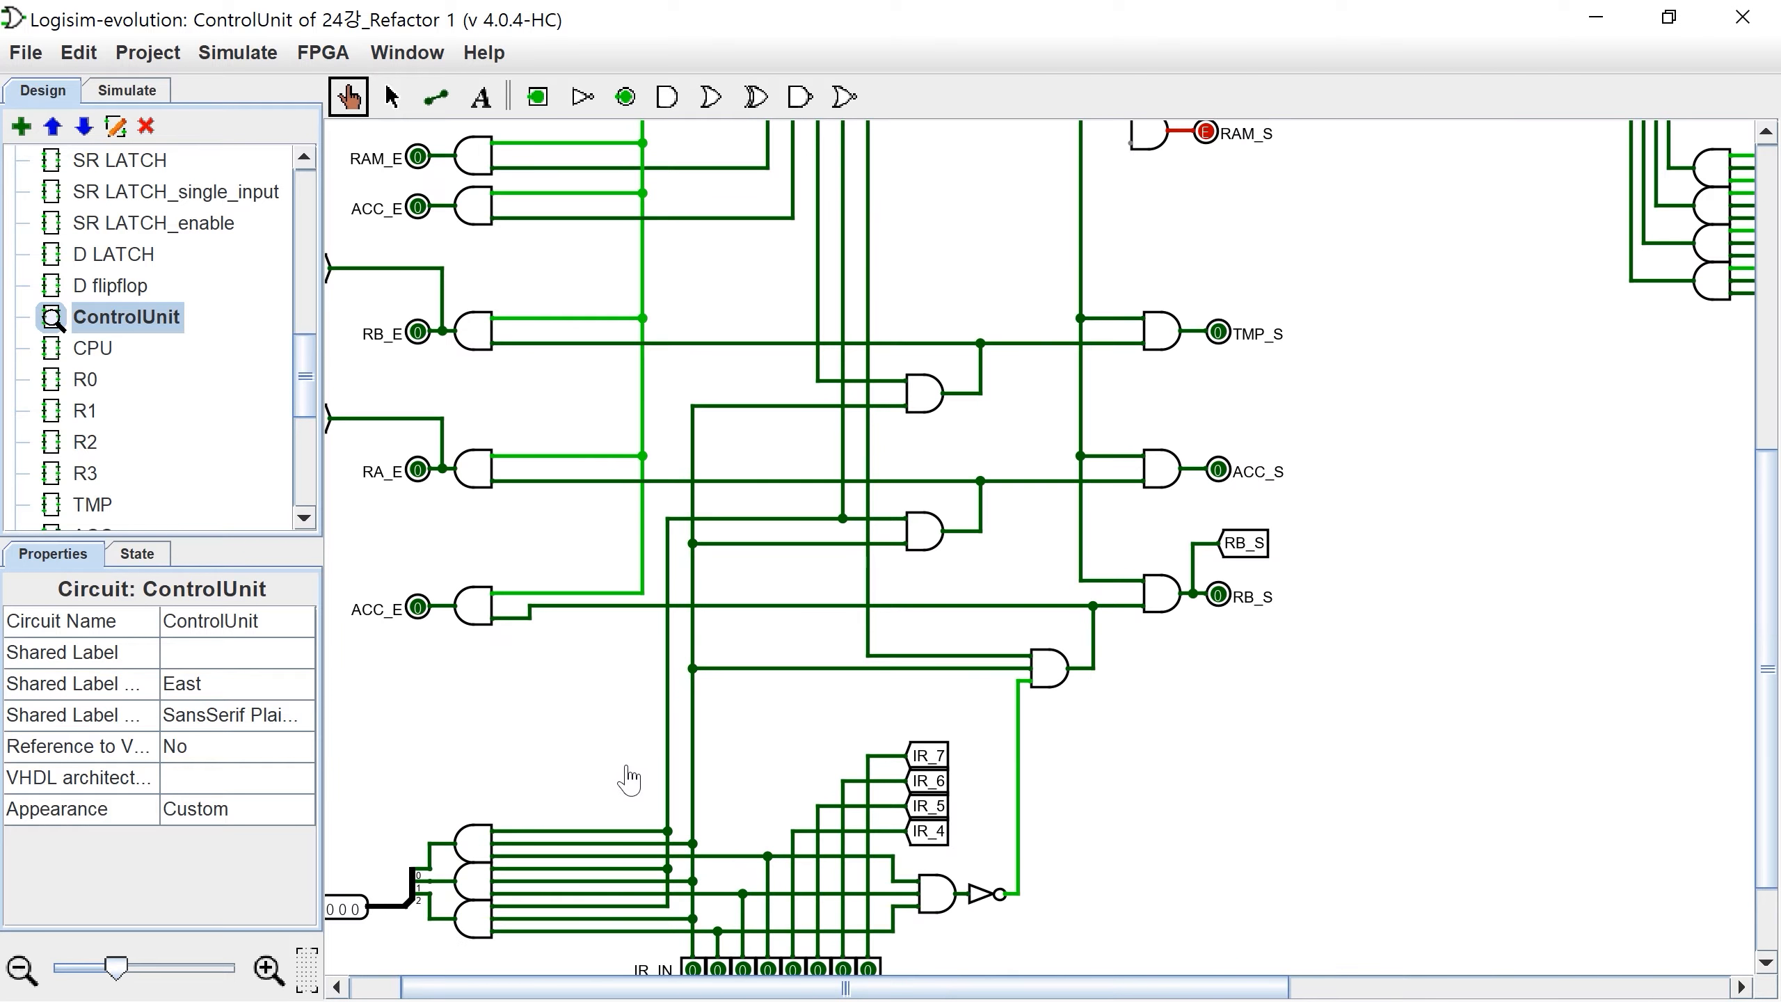
{"action": "scroll", "coordinate": [617, 779], "scroll_direction": "up", "scroll_amount": 8}
{"action": "scroll", "coordinate": [617, 779], "scroll_direction": "left", "scroll_amount": 4}
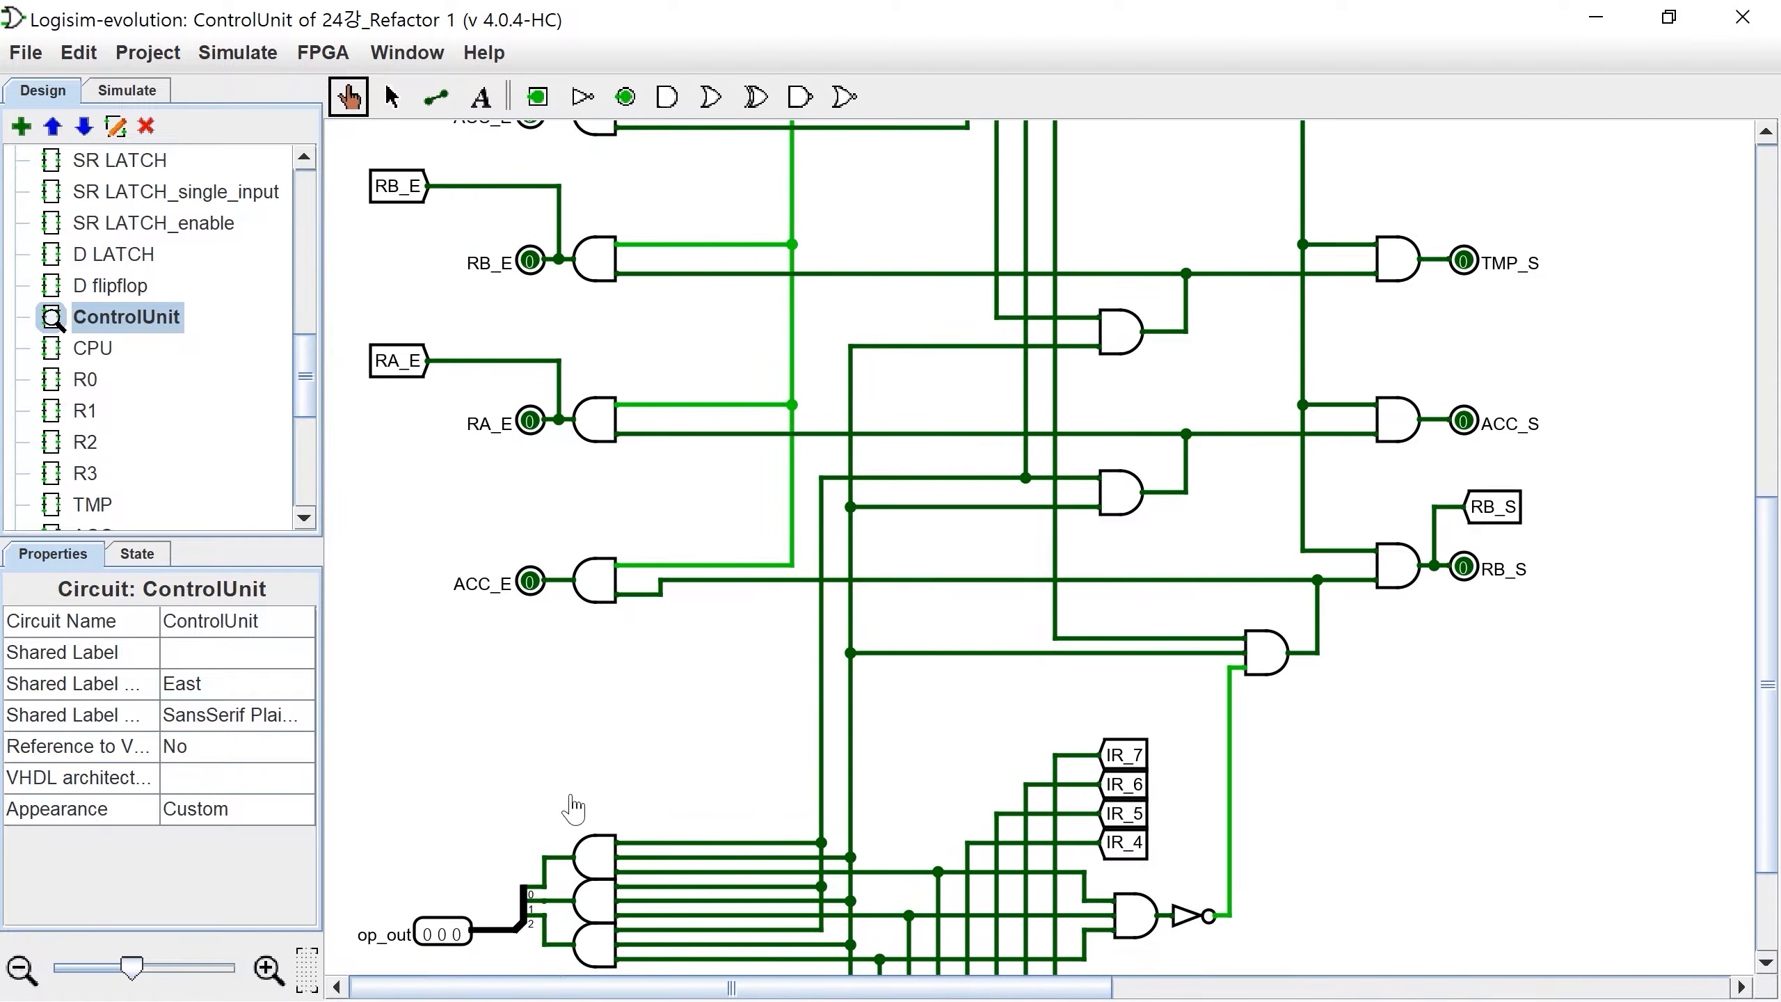
{"action": "scroll", "coordinate": [594, 765], "scroll_direction": "down", "scroll_amount": 3}
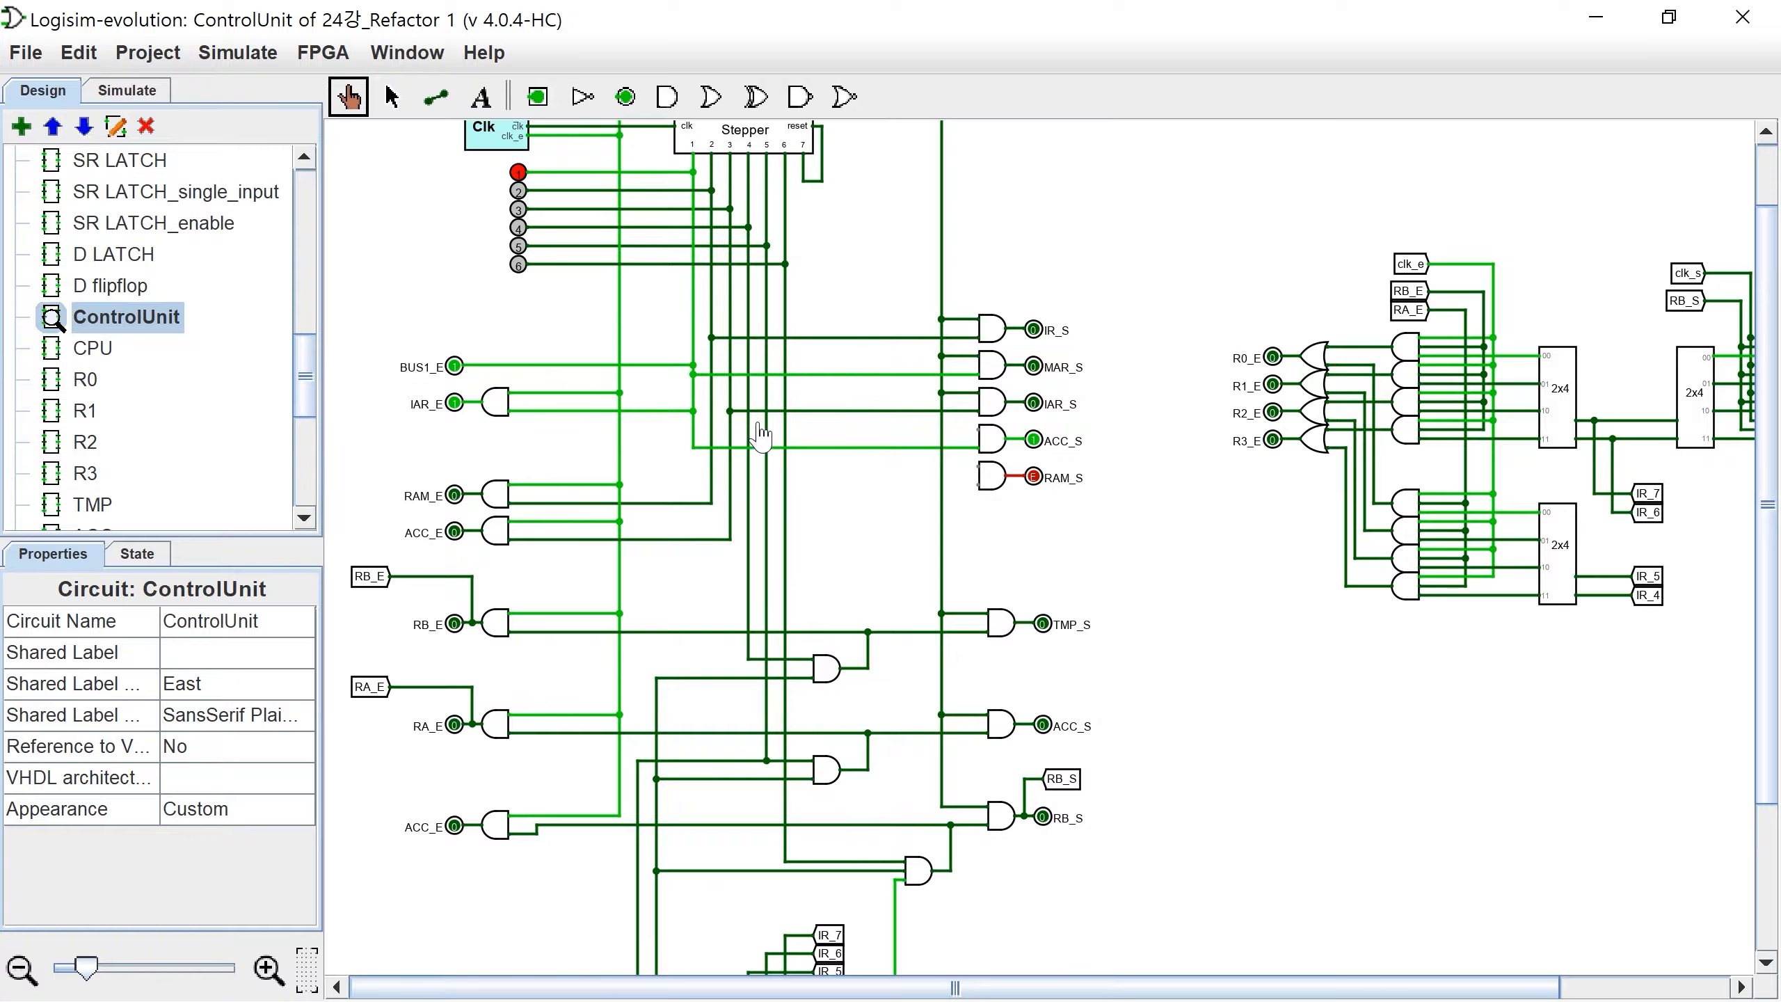
{"action": "scroll", "coordinate": [806, 429], "scroll_direction": "up", "scroll_amount": 3}
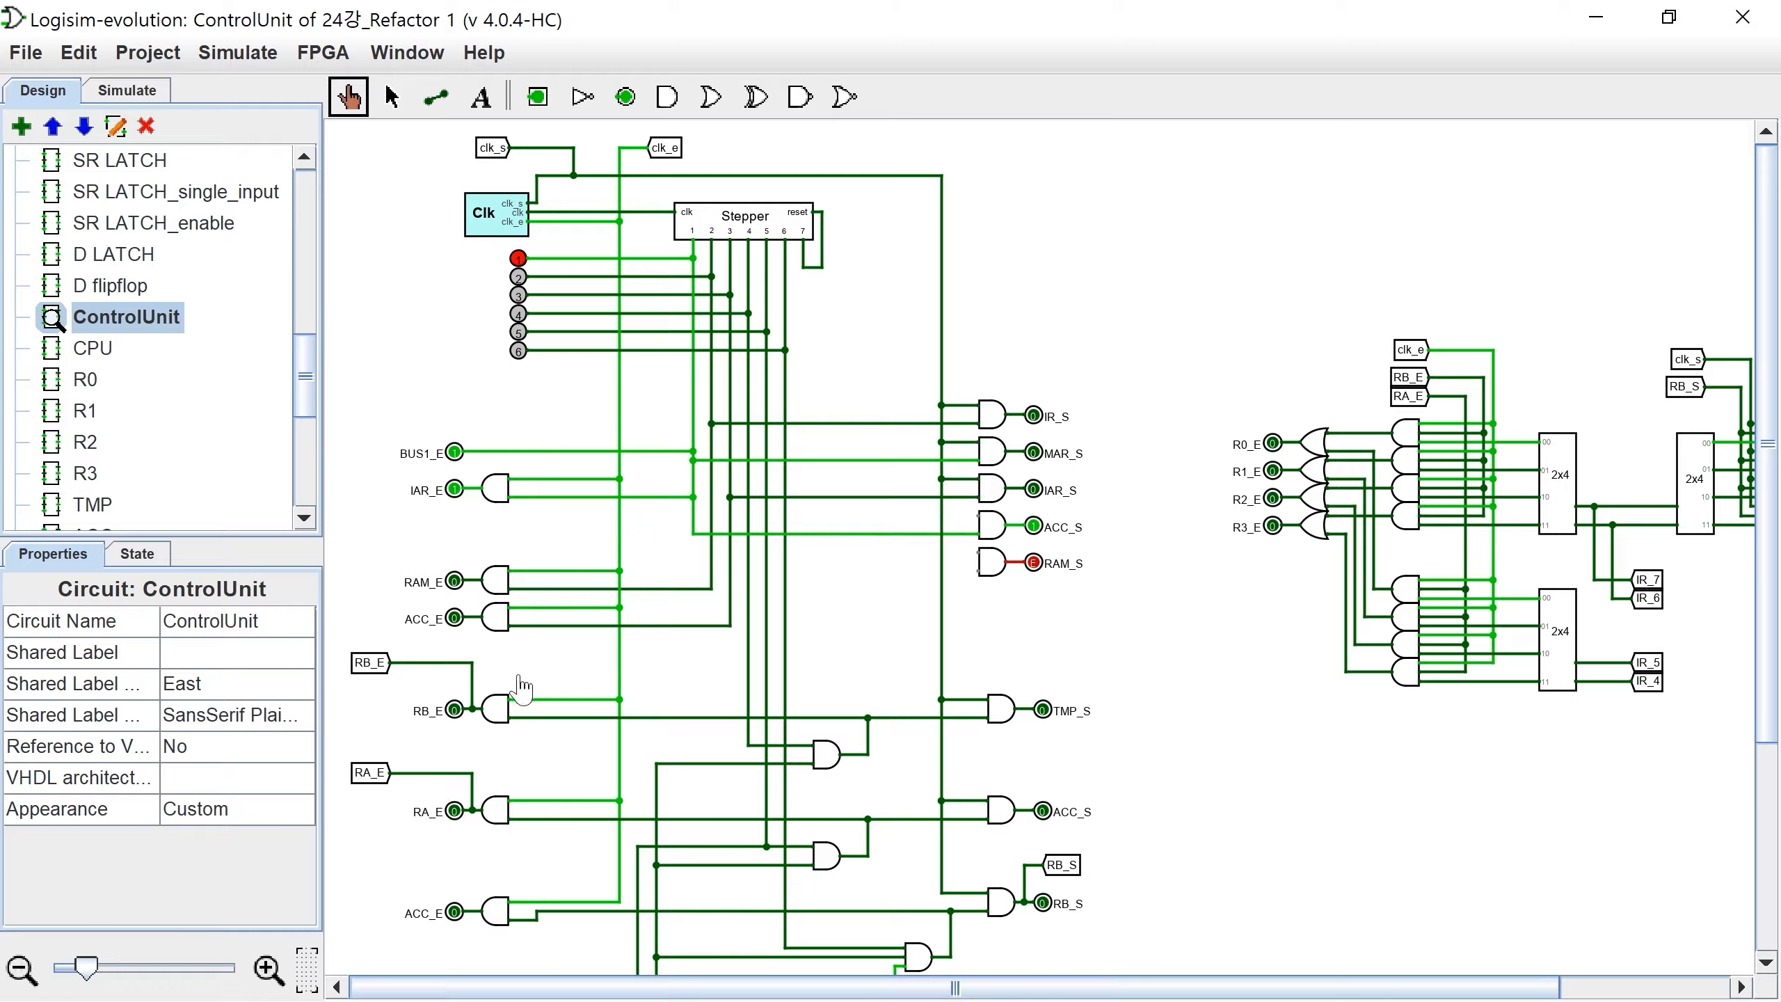
{"action": "scroll", "coordinate": [597, 410], "scroll_direction": "up", "scroll_amount": 3}
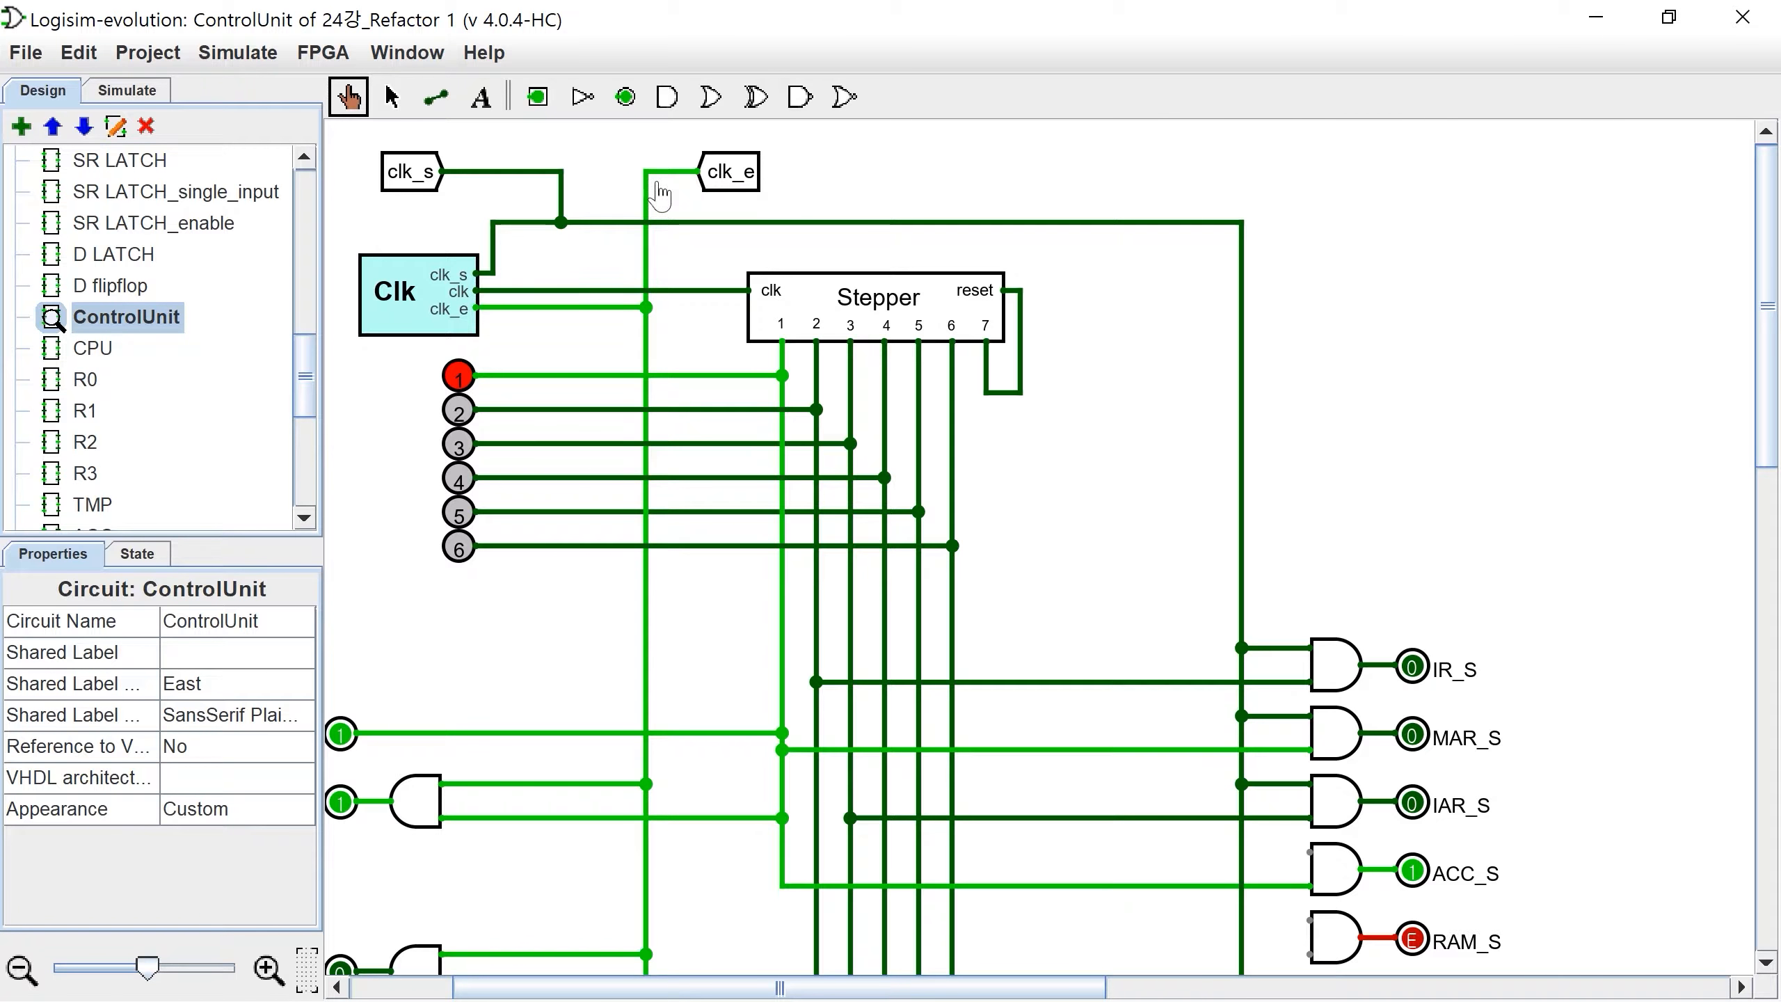
Step: Delete the six step LEDs with their wires, and reconnect Stepper output 7 to its reset input
{"action": "key", "text": "ctrl+2"}
{"action": "left_click", "coordinate": [414, 185]}
{"action": "left_click", "coordinate": [729, 184]}
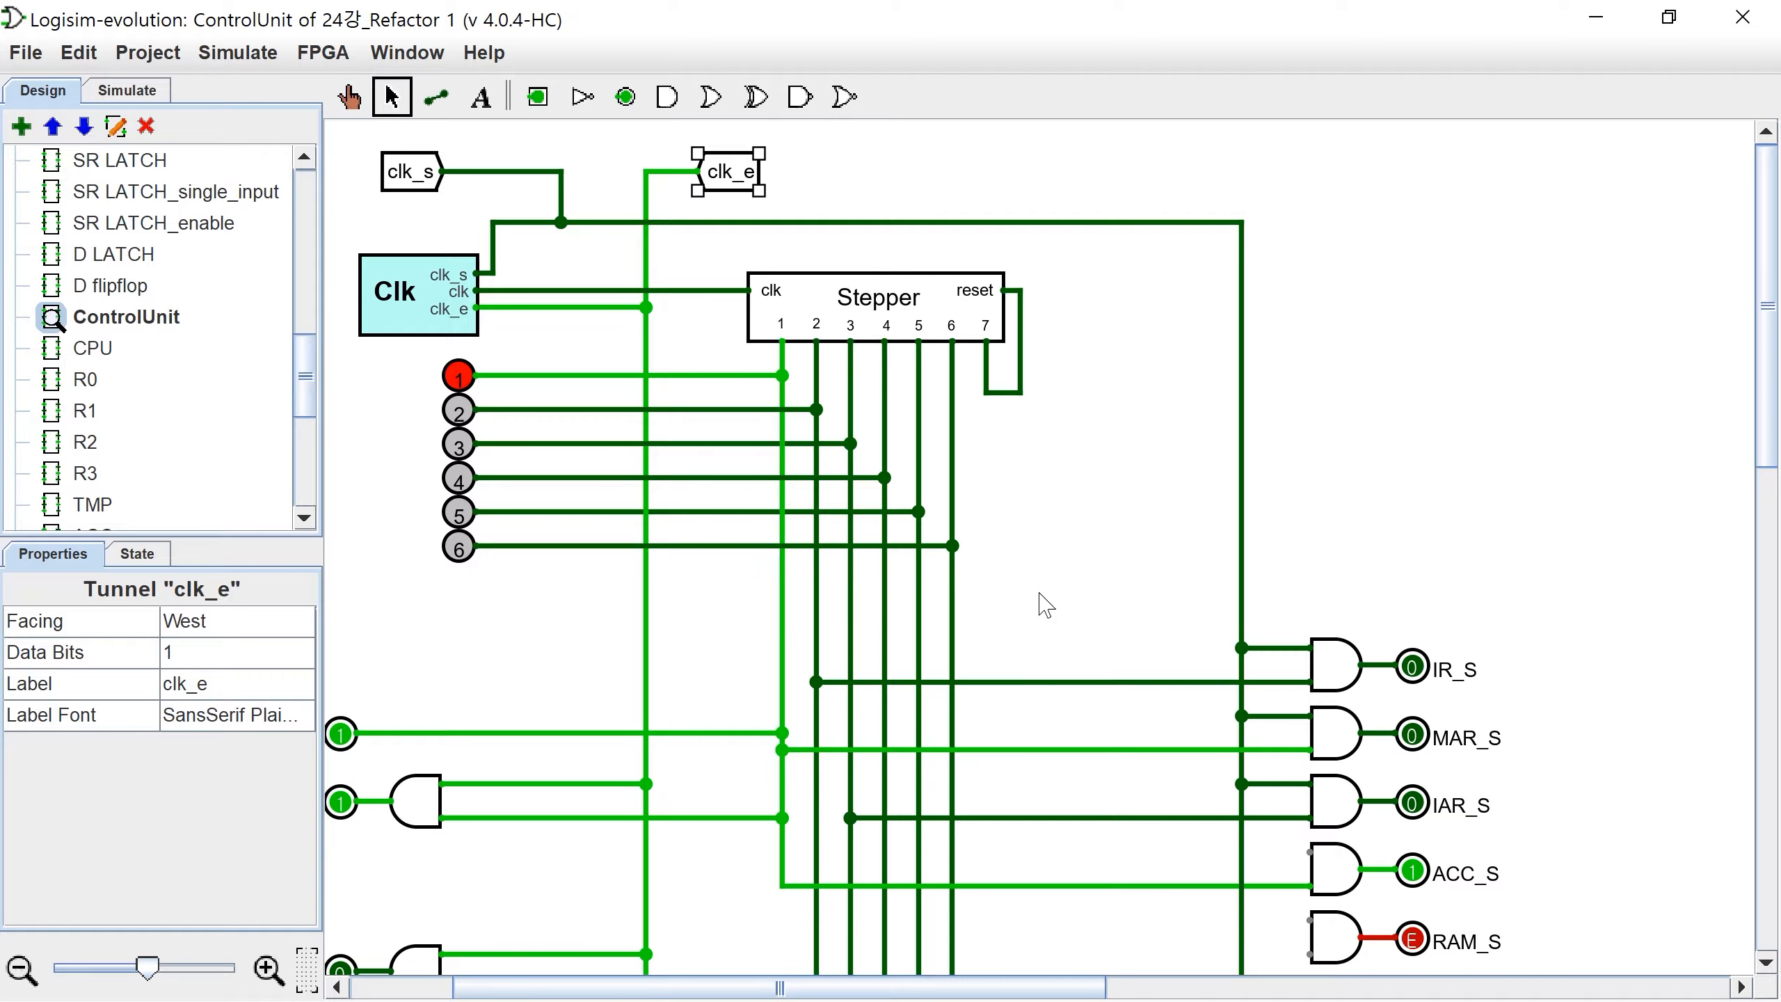
{"action": "left_click_drag", "start_coordinate": [1040, 594], "coordinate": [336, 359]}
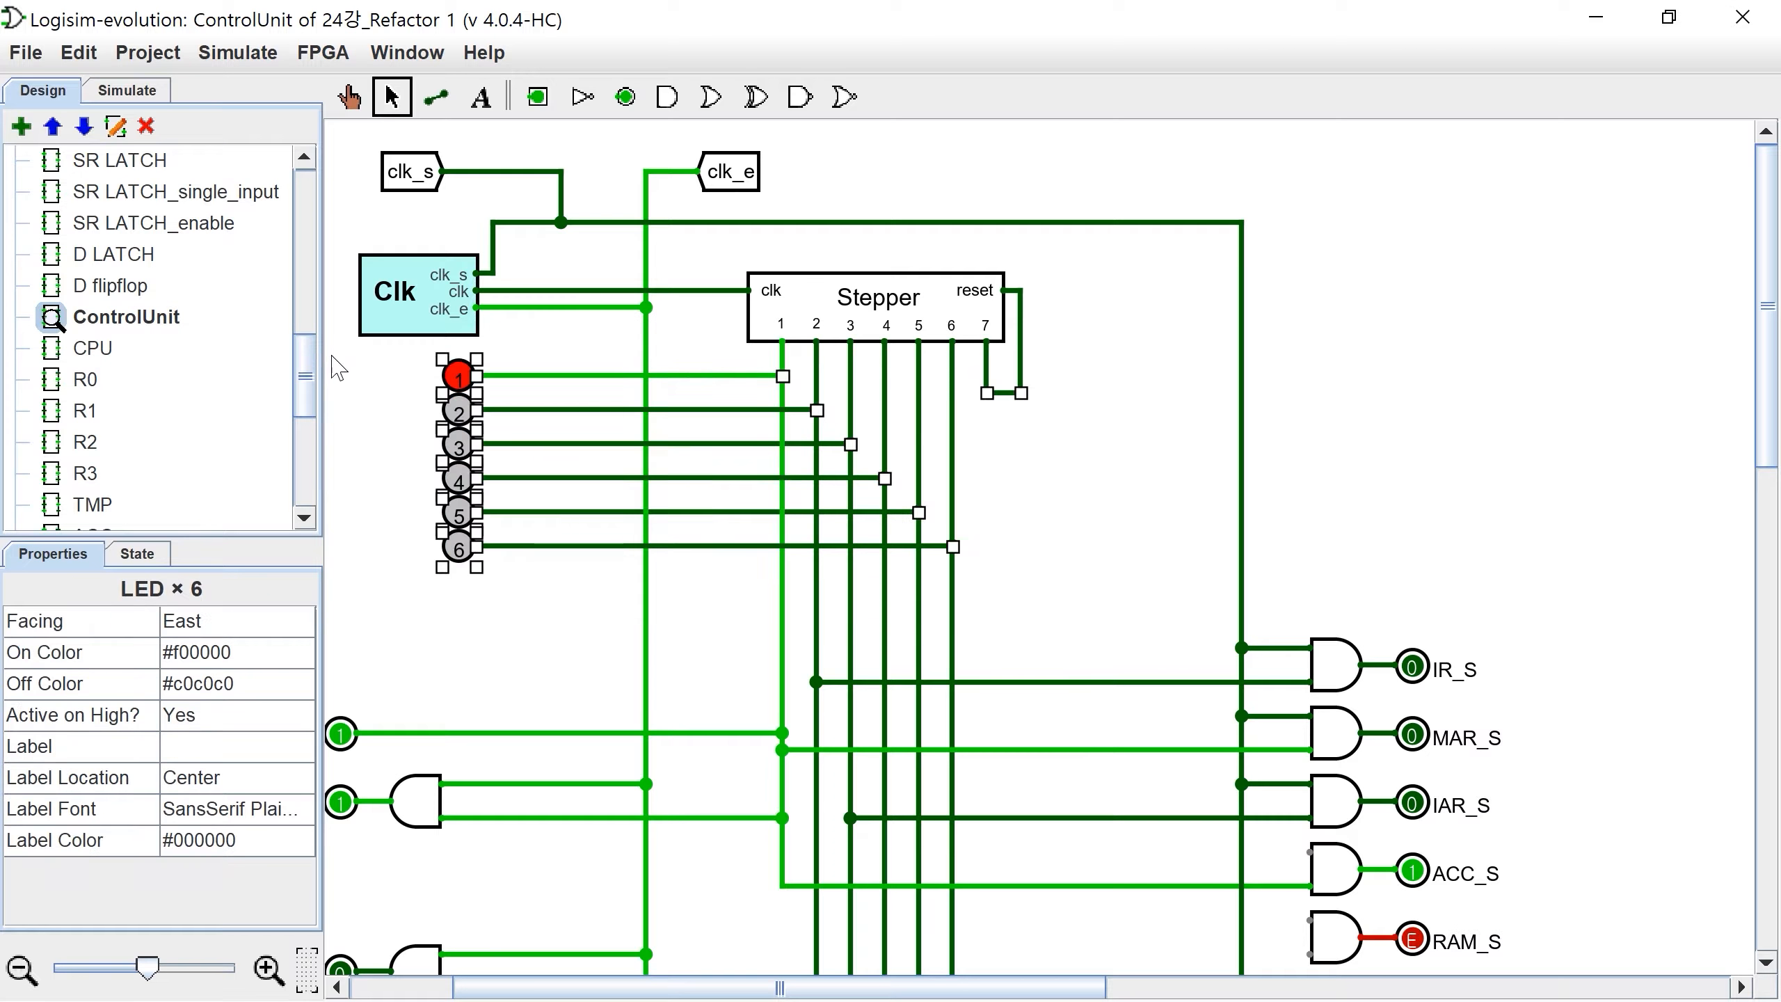
{"action": "key", "text": "Delete"}
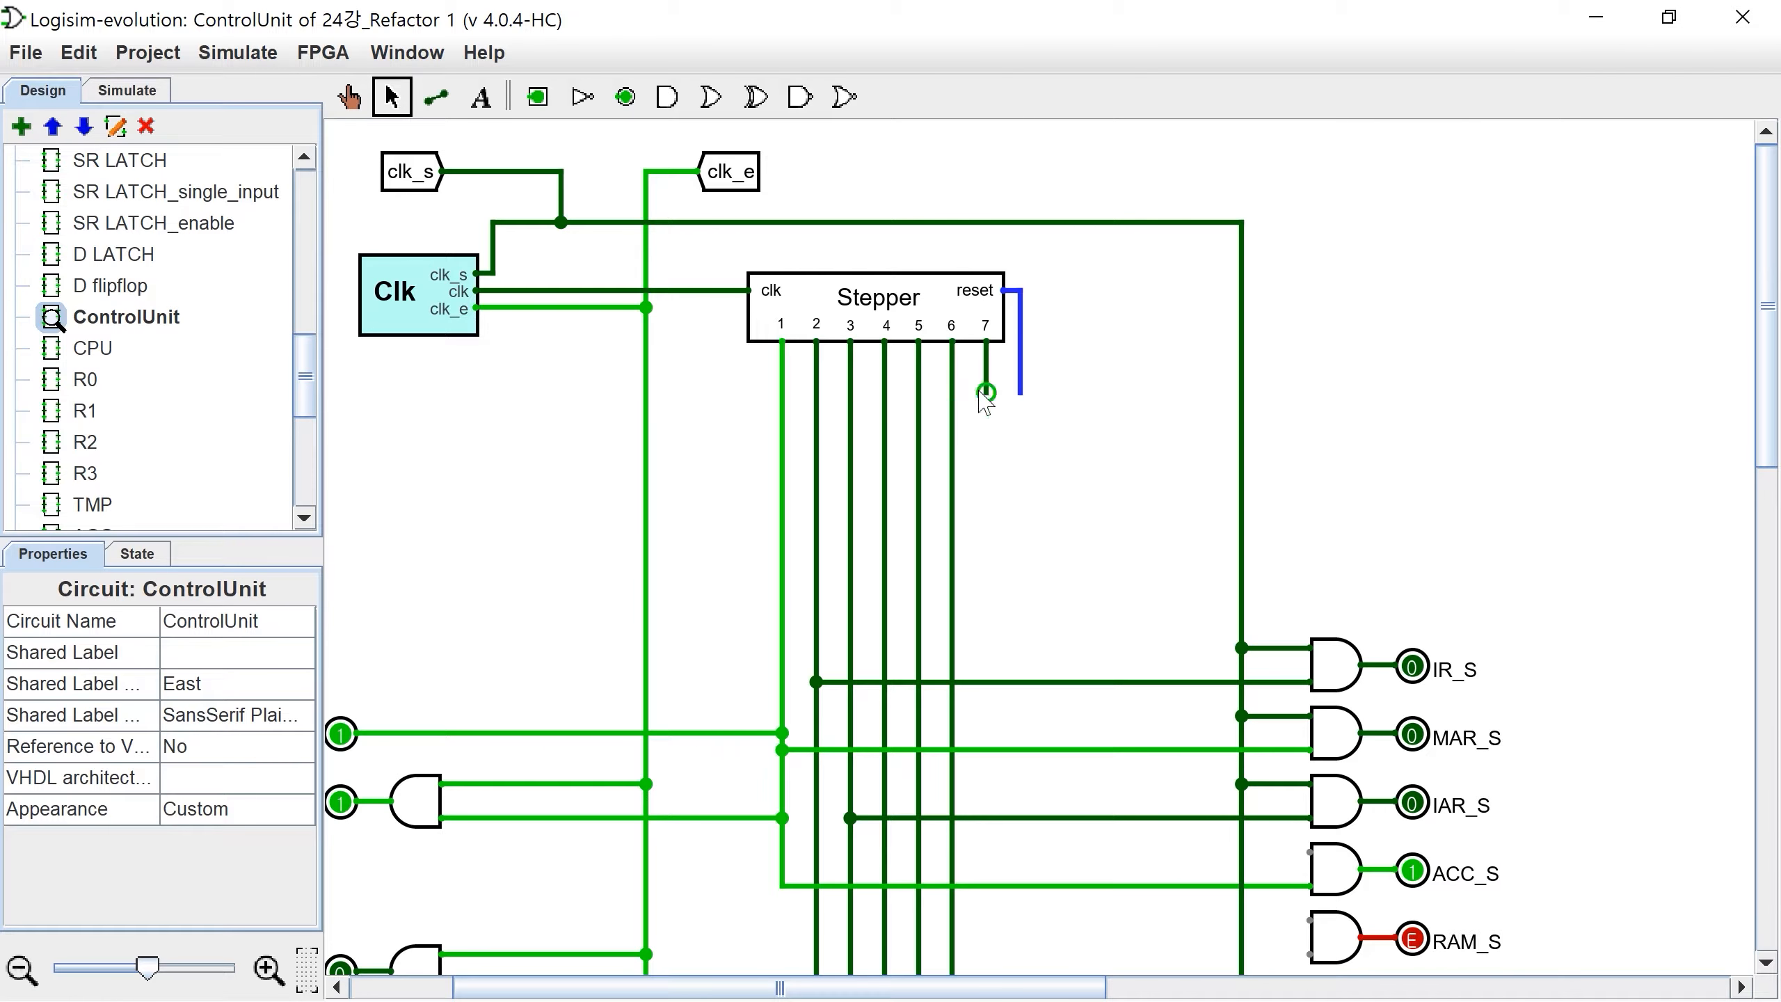
{"action": "left_click_drag", "start_coordinate": [986, 392], "coordinate": [1020, 393]}
Step: Remove the wire sections that connect the Clk and Stepper to the gate circuitry below
{"action": "left_click_drag", "start_coordinate": [1242, 224], "coordinate": [1239, 411]}
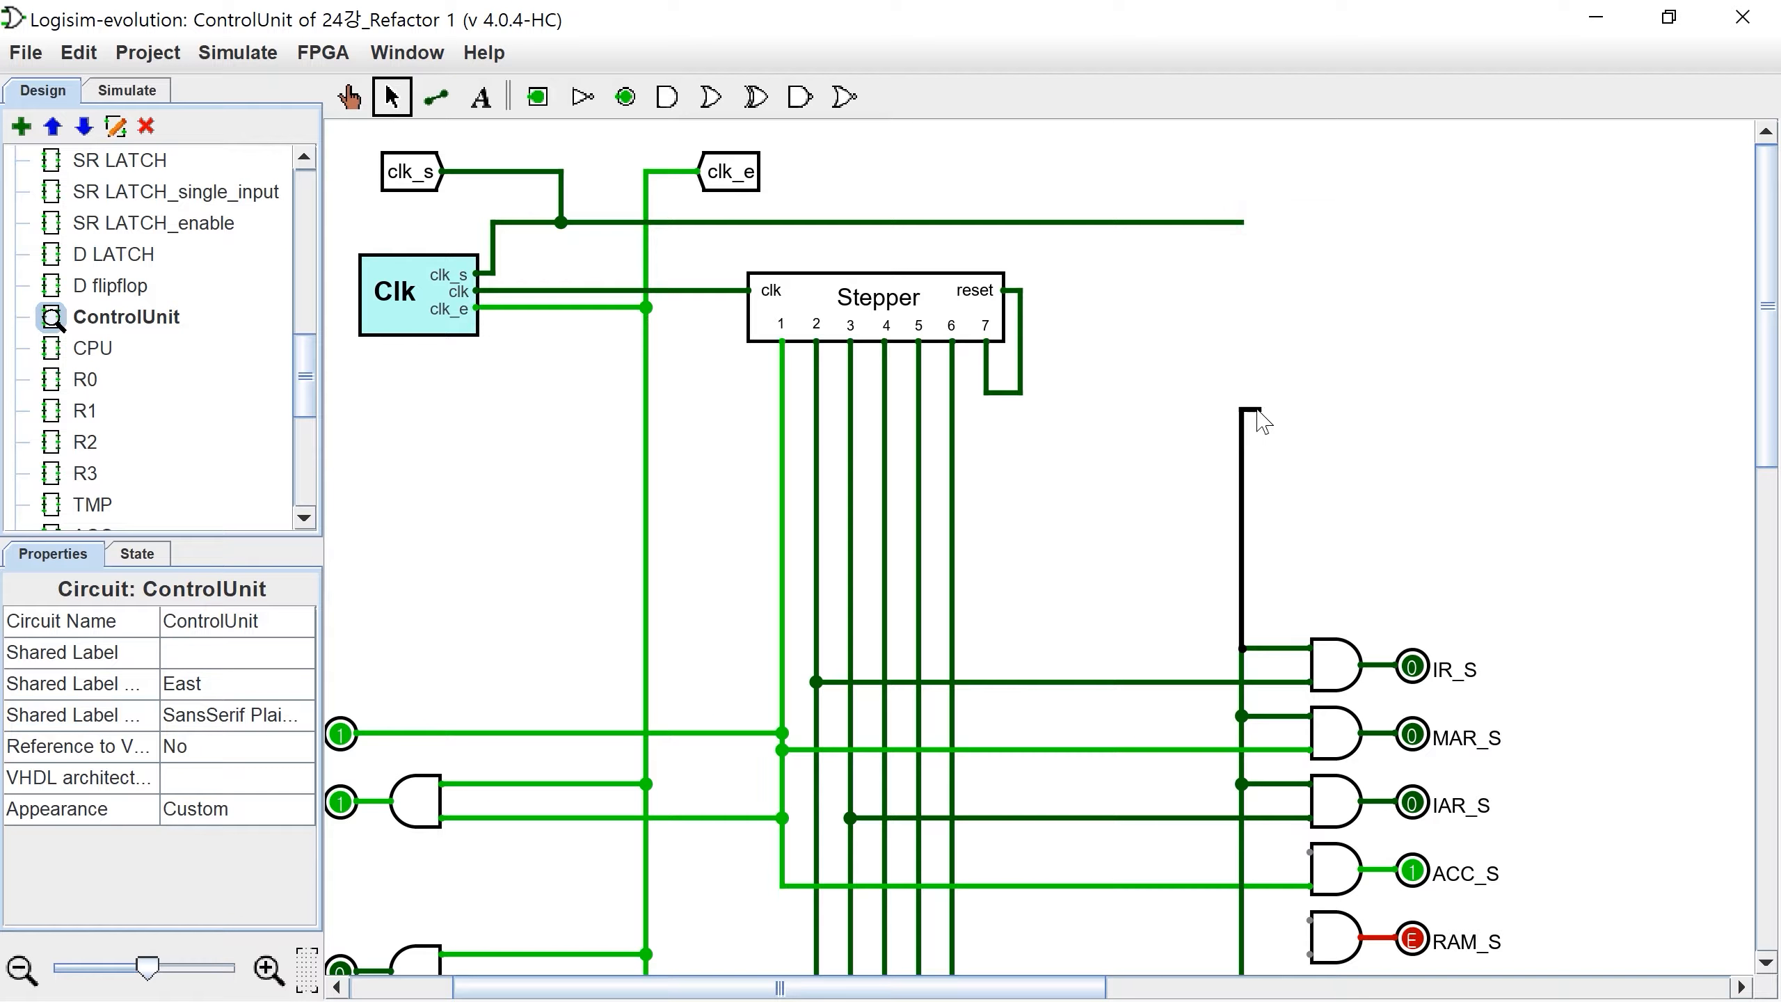
{"action": "left_click_drag", "start_coordinate": [968, 657], "coordinate": [754, 289]}
{"action": "key", "text": "Delete"}
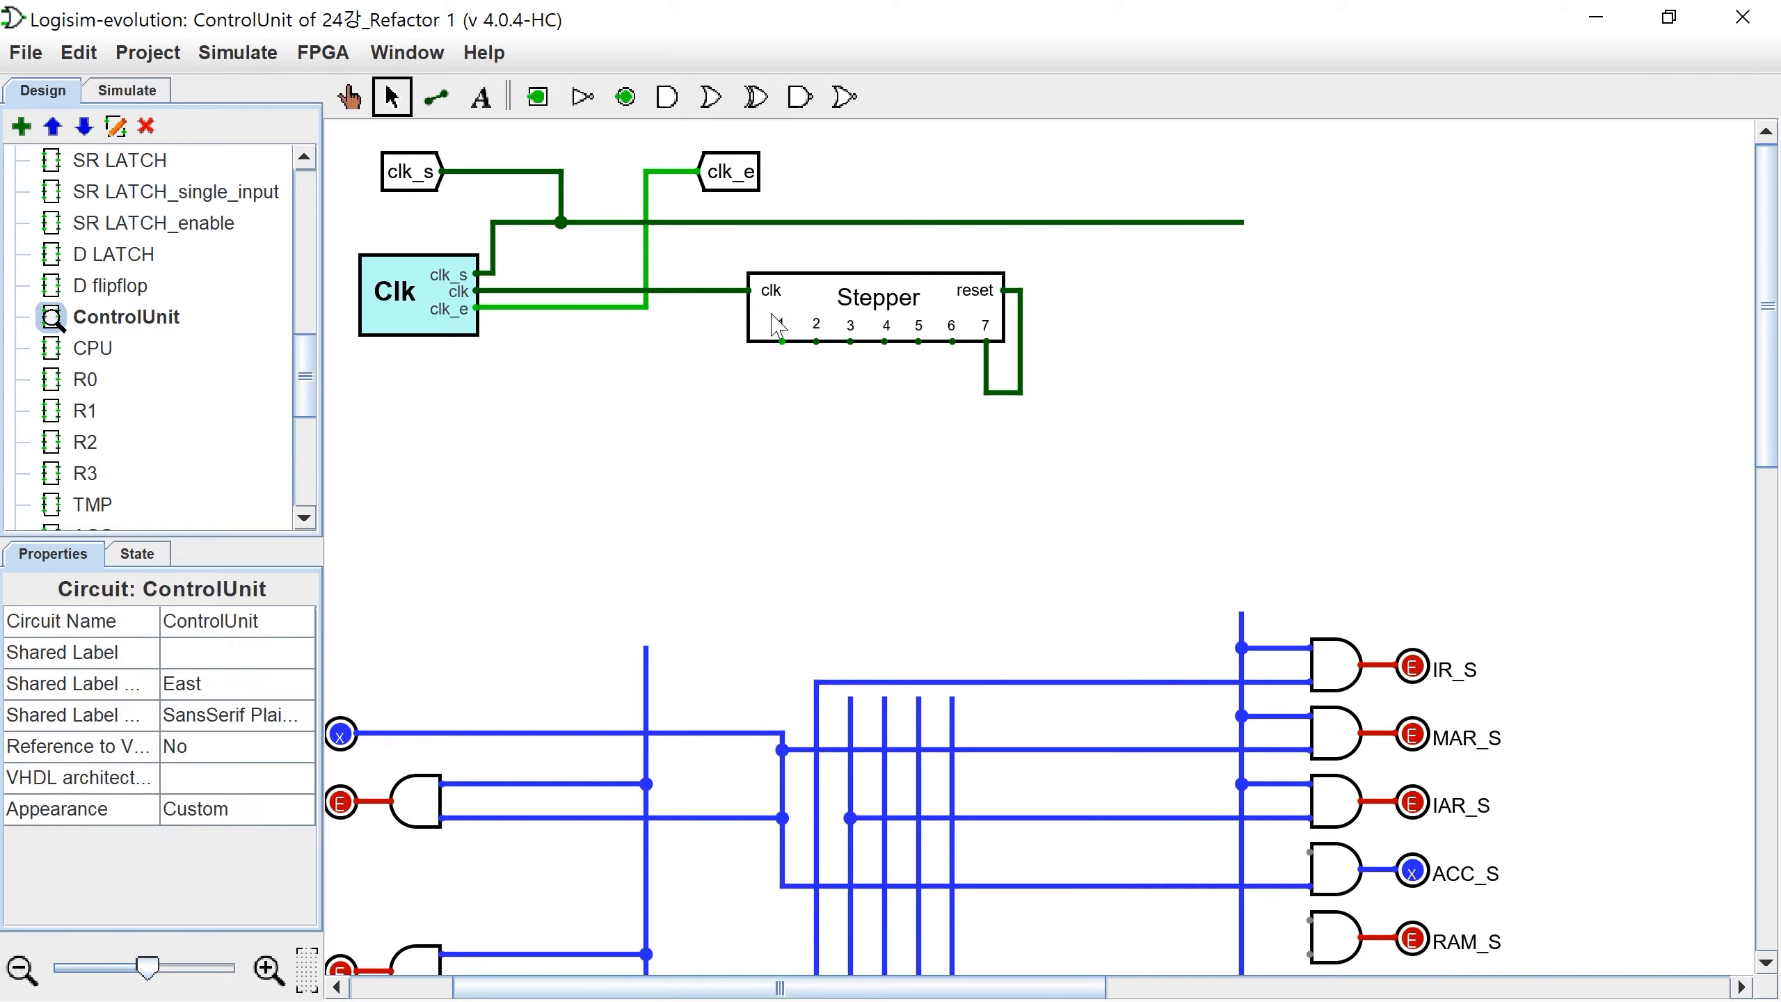
Step: Place the clk_s and clk_e tunnels beside the Clk outputs, turn clk_s to face west, and move the Stepper closer to Clk
{"action": "left_click_drag", "start_coordinate": [732, 171], "coordinate": [564, 359]}
{"action": "left_click_drag", "start_coordinate": [407, 171], "coordinate": [564, 256]}
{"action": "key", "text": "Left"}
{"action": "left_click_drag", "start_coordinate": [822, 309], "coordinate": [687, 305]}
{"action": "left_click", "coordinate": [1004, 457]}
Step: Draw short wire stubs of equal length downward from Stepper outputs 1 to 6
{"action": "scroll", "coordinate": [1016, 457], "scroll_direction": "up", "scroll_amount": 5}
{"action": "left_click_drag", "start_coordinate": [1016, 456], "coordinate": [1016, 561]}
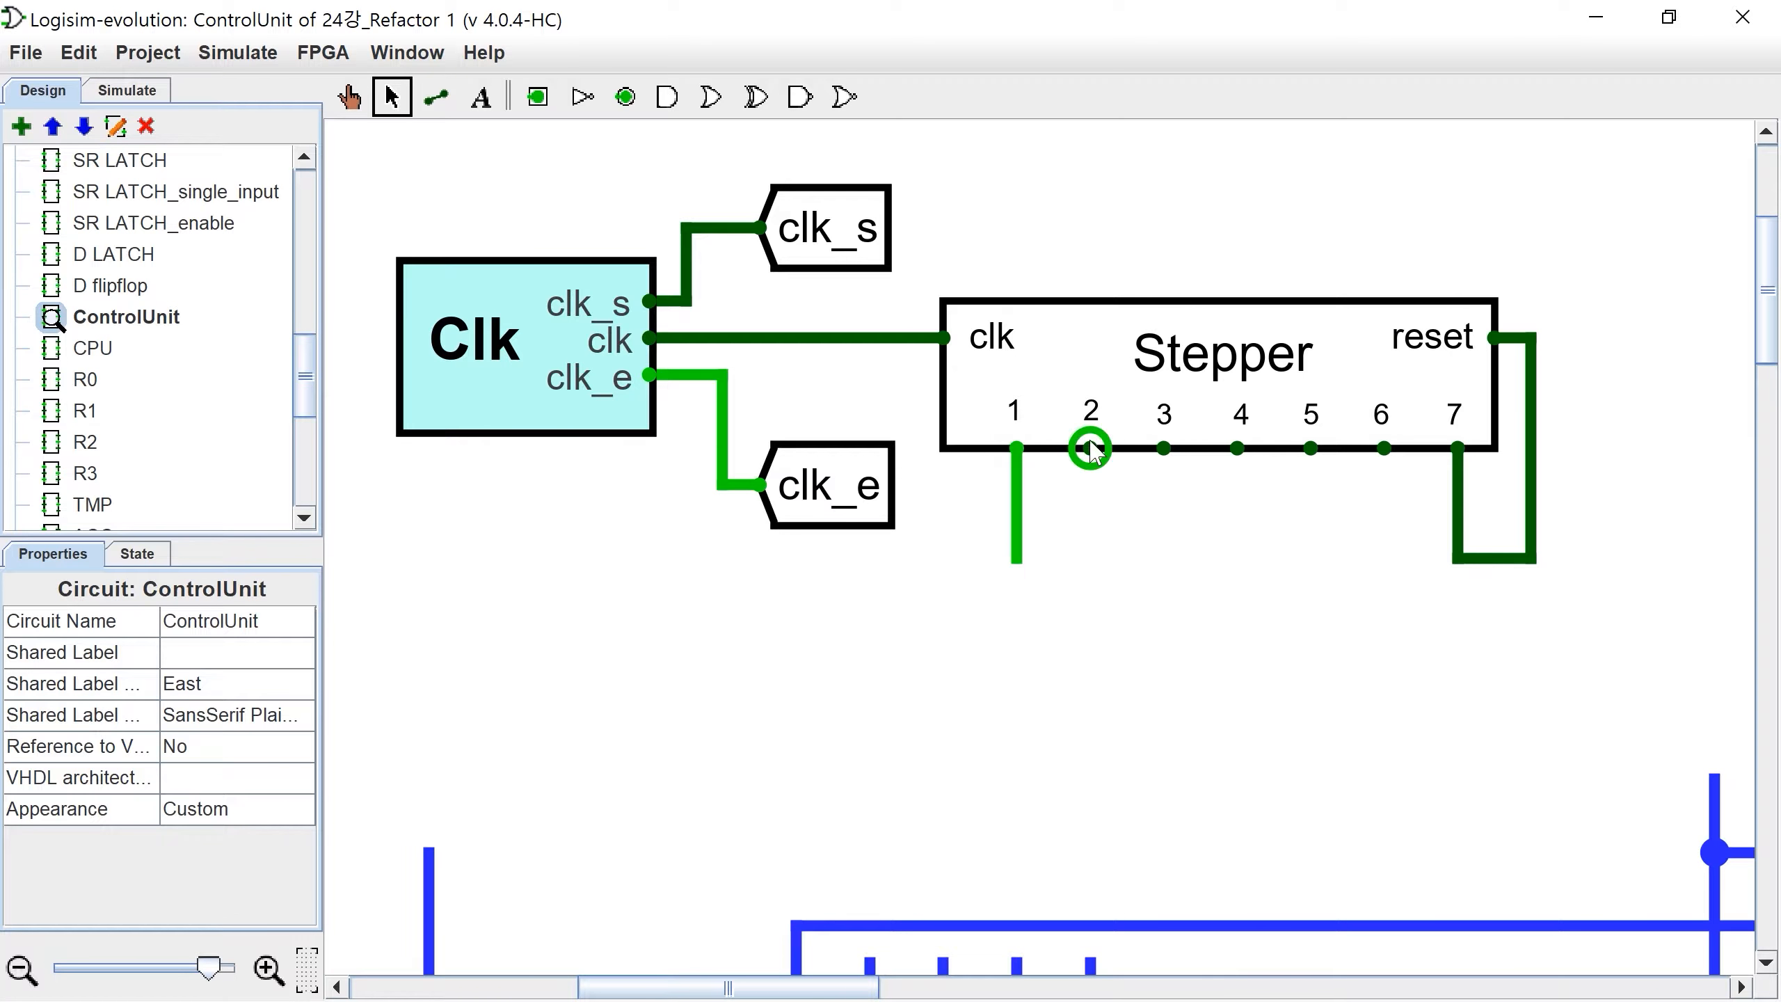
{"action": "mouse_move", "coordinate": [1090, 449]}
{"action": "left_mouse_down"}
{"action": "mouse_move", "coordinate": [1088, 554]}
{"action": "mouse_move", "coordinate": [1015, 524]}
{"action": "left_mouse_up"}
{"action": "left_click_drag", "start_coordinate": [1087, 560], "coordinate": [1091, 520]}
{"action": "left_click_drag", "start_coordinate": [1164, 450], "coordinate": [1165, 521]}
{"action": "left_click_drag", "start_coordinate": [1240, 451], "coordinate": [1240, 524]}
{"action": "left_click_drag", "start_coordinate": [1312, 448], "coordinate": [1312, 523]}
{"action": "left_click_drag", "start_coordinate": [1384, 449], "coordinate": [1384, 525]}
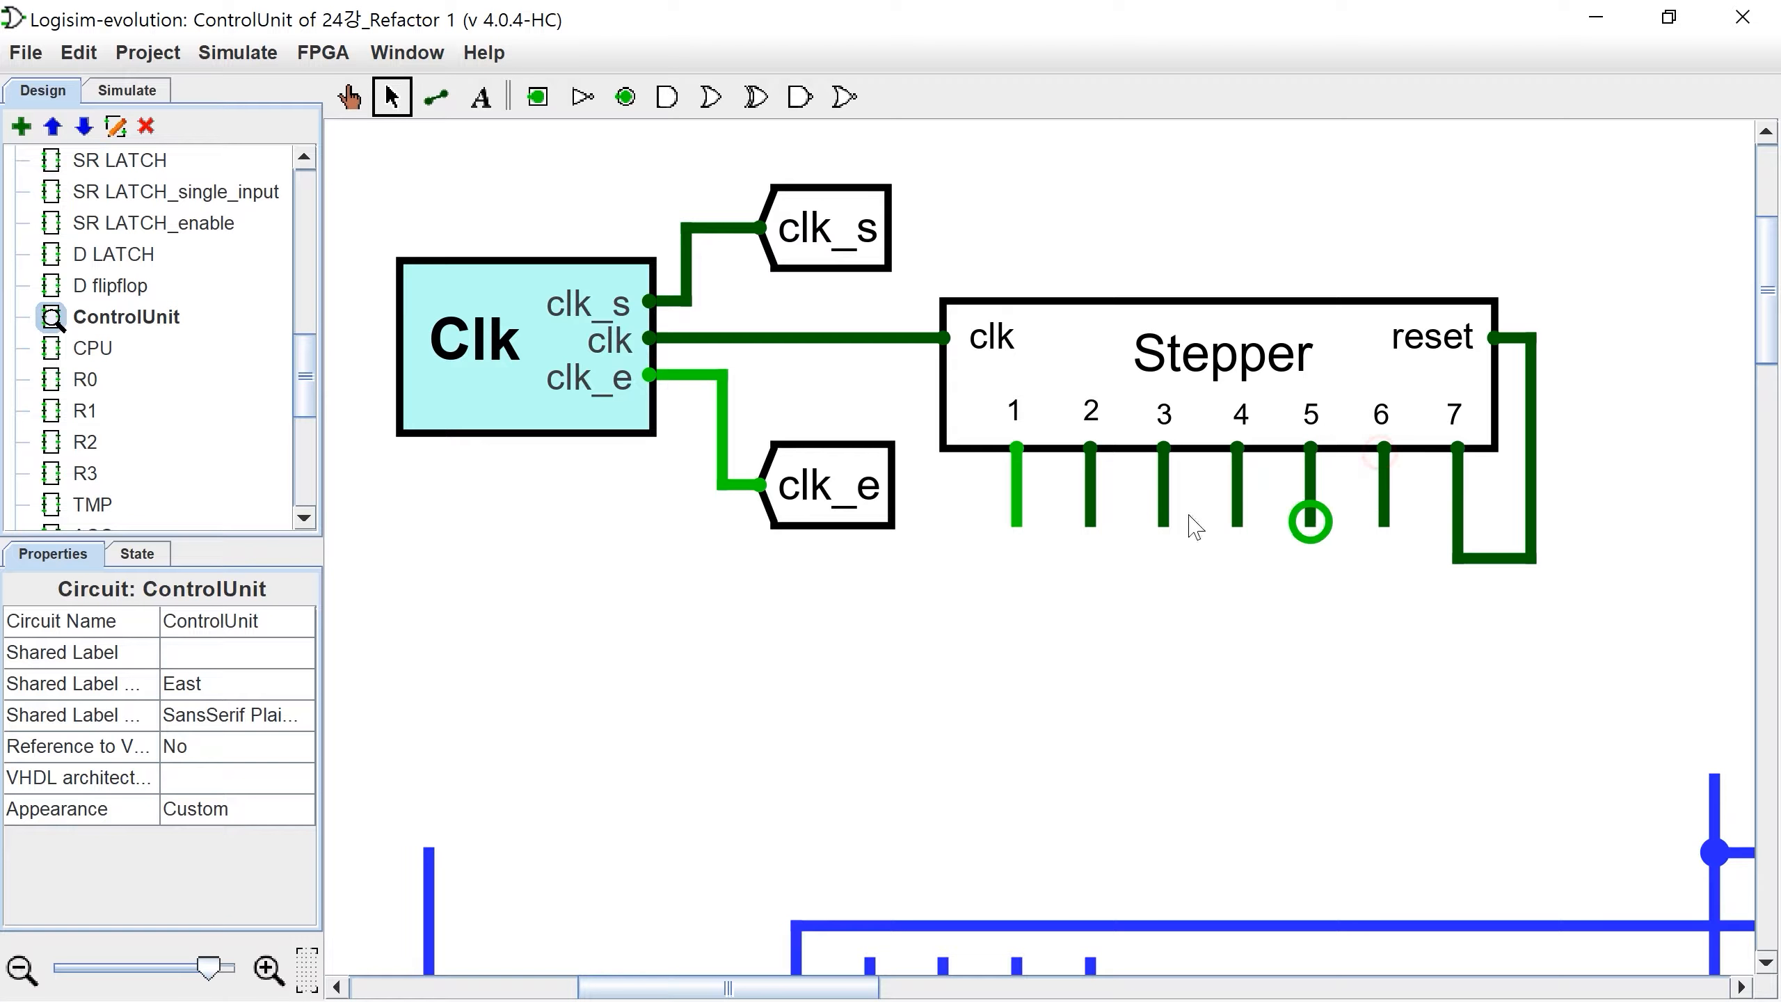
Step: Duplicate the clk_e tunnel, face the copy north, attach it to Stepper output 1 and label it S1
{"action": "left_click", "coordinate": [856, 509]}
{"action": "left_click_drag", "start_coordinate": [867, 511], "coordinate": [924, 658]}
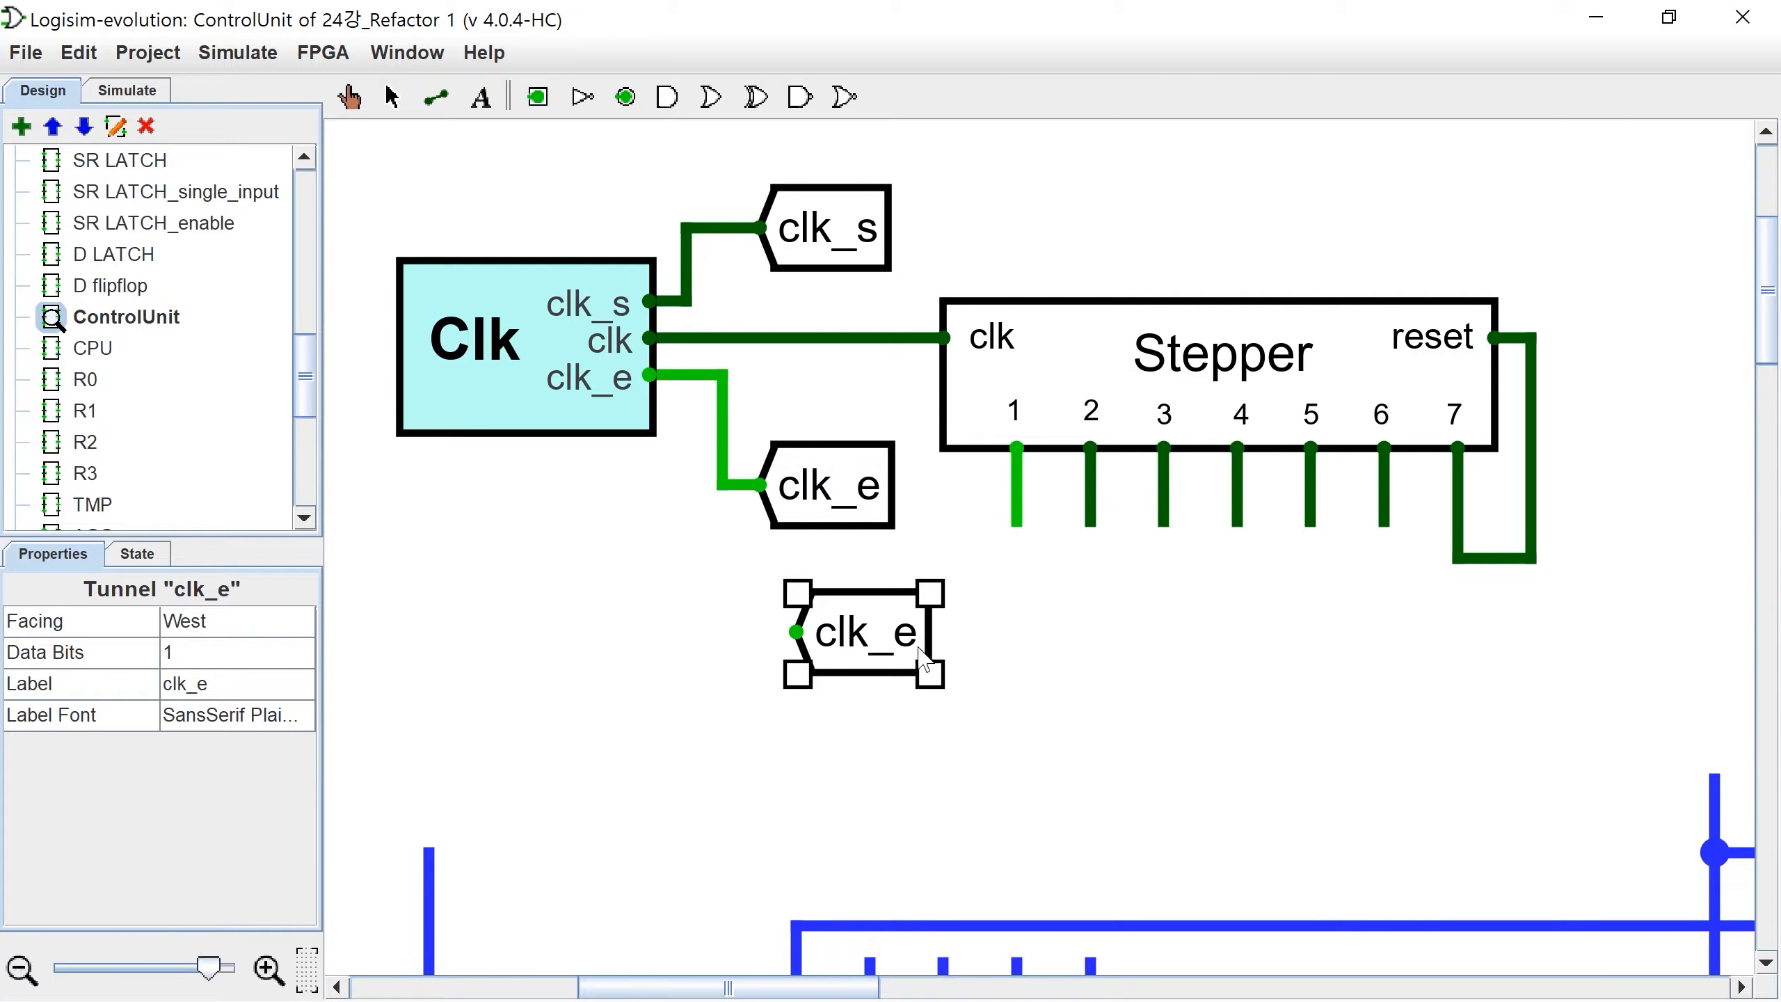
{"action": "key", "text": "Up"}
{"action": "left_click_drag", "start_coordinate": [796, 691], "coordinate": [1028, 577]}
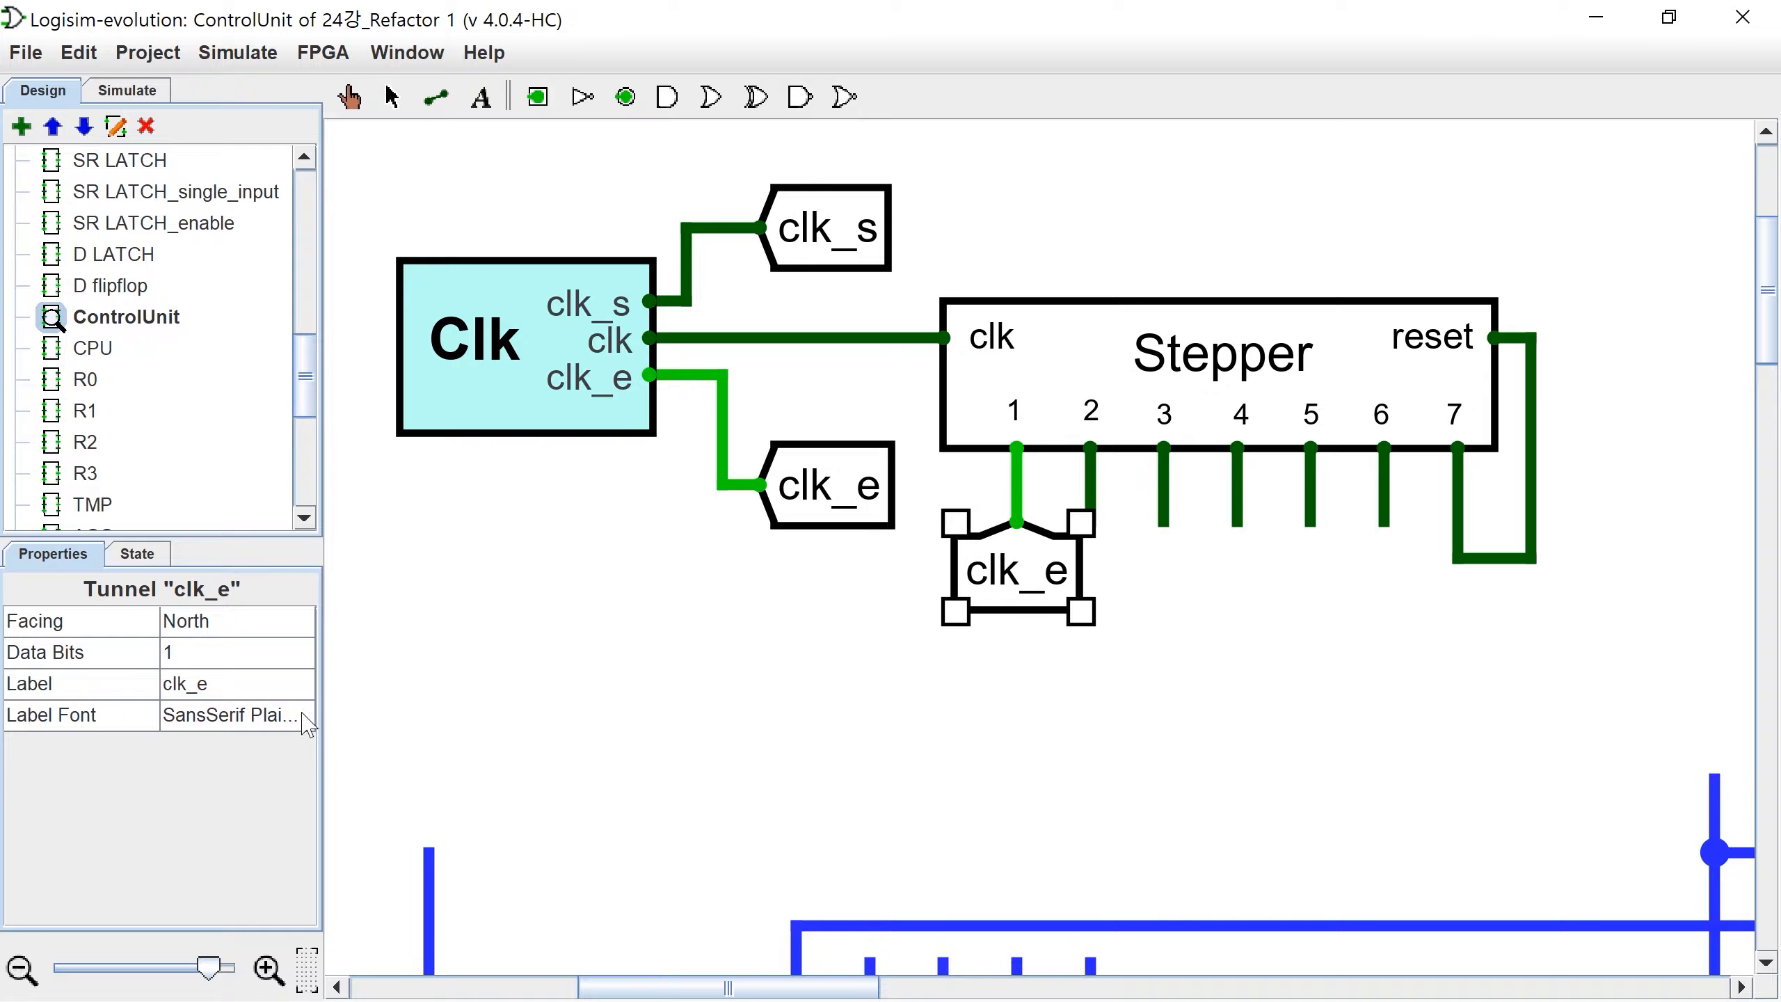
{"action": "left_click", "coordinate": [258, 684]}
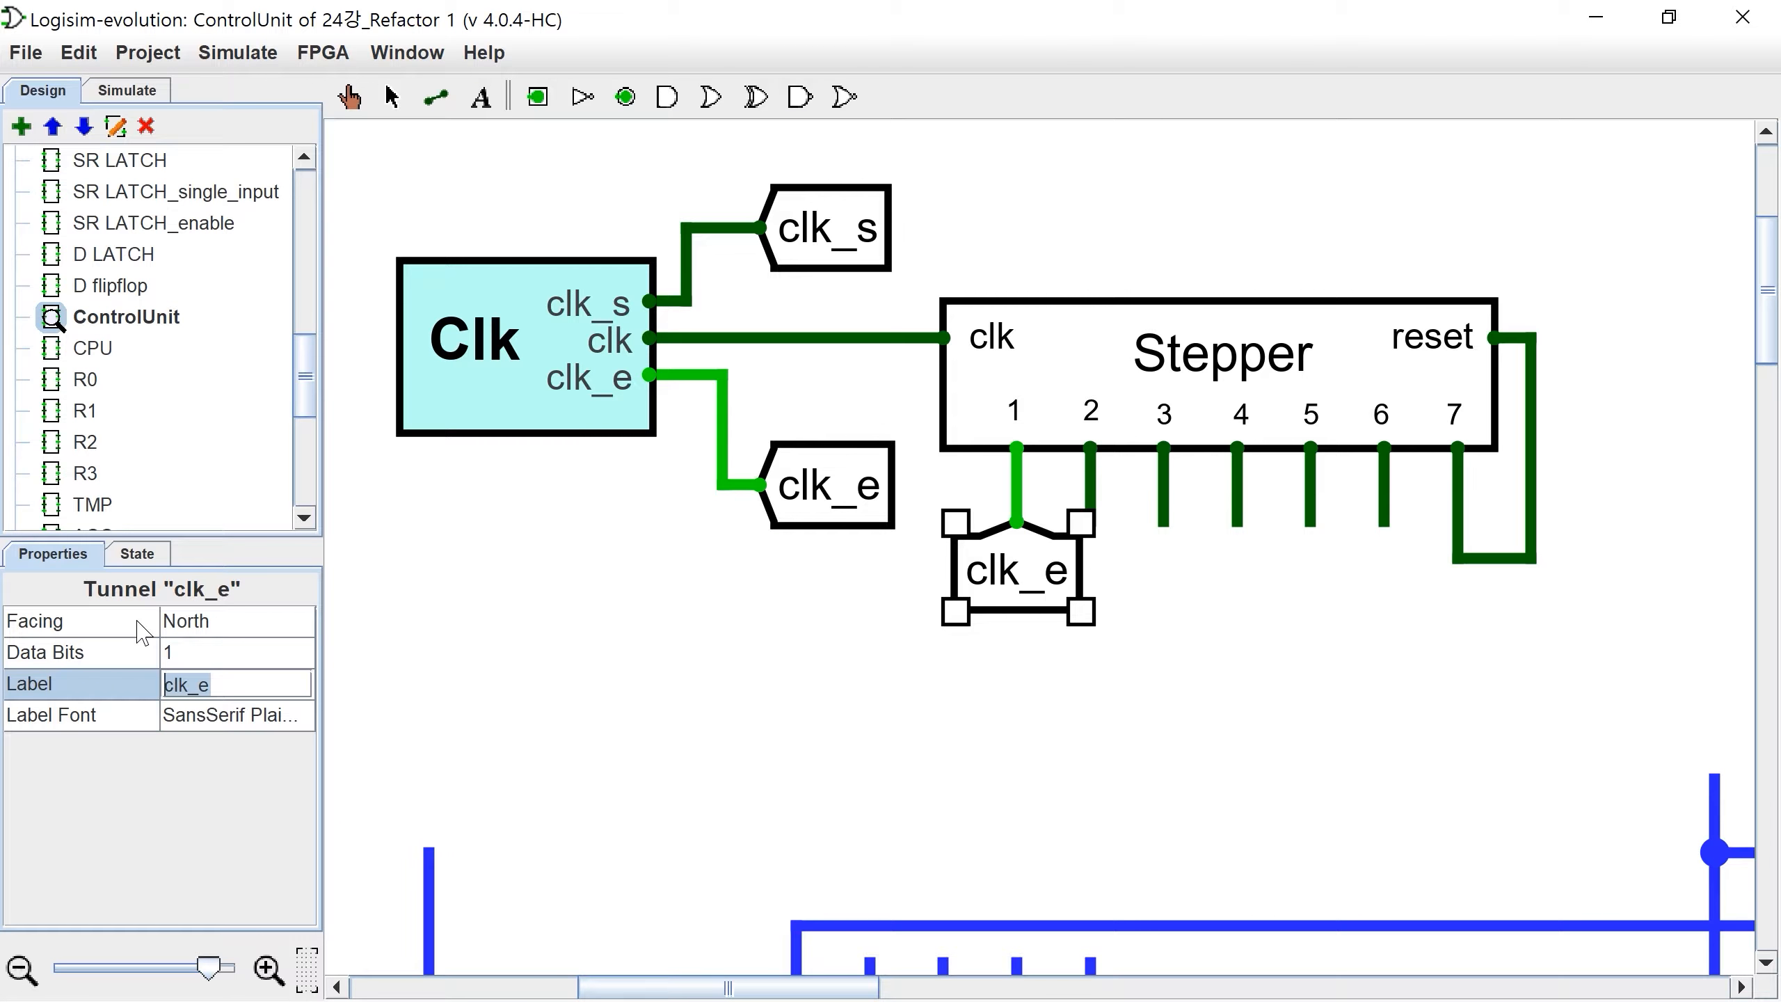
{"action": "type", "text": "S1"}
{"action": "key", "text": "Return"}
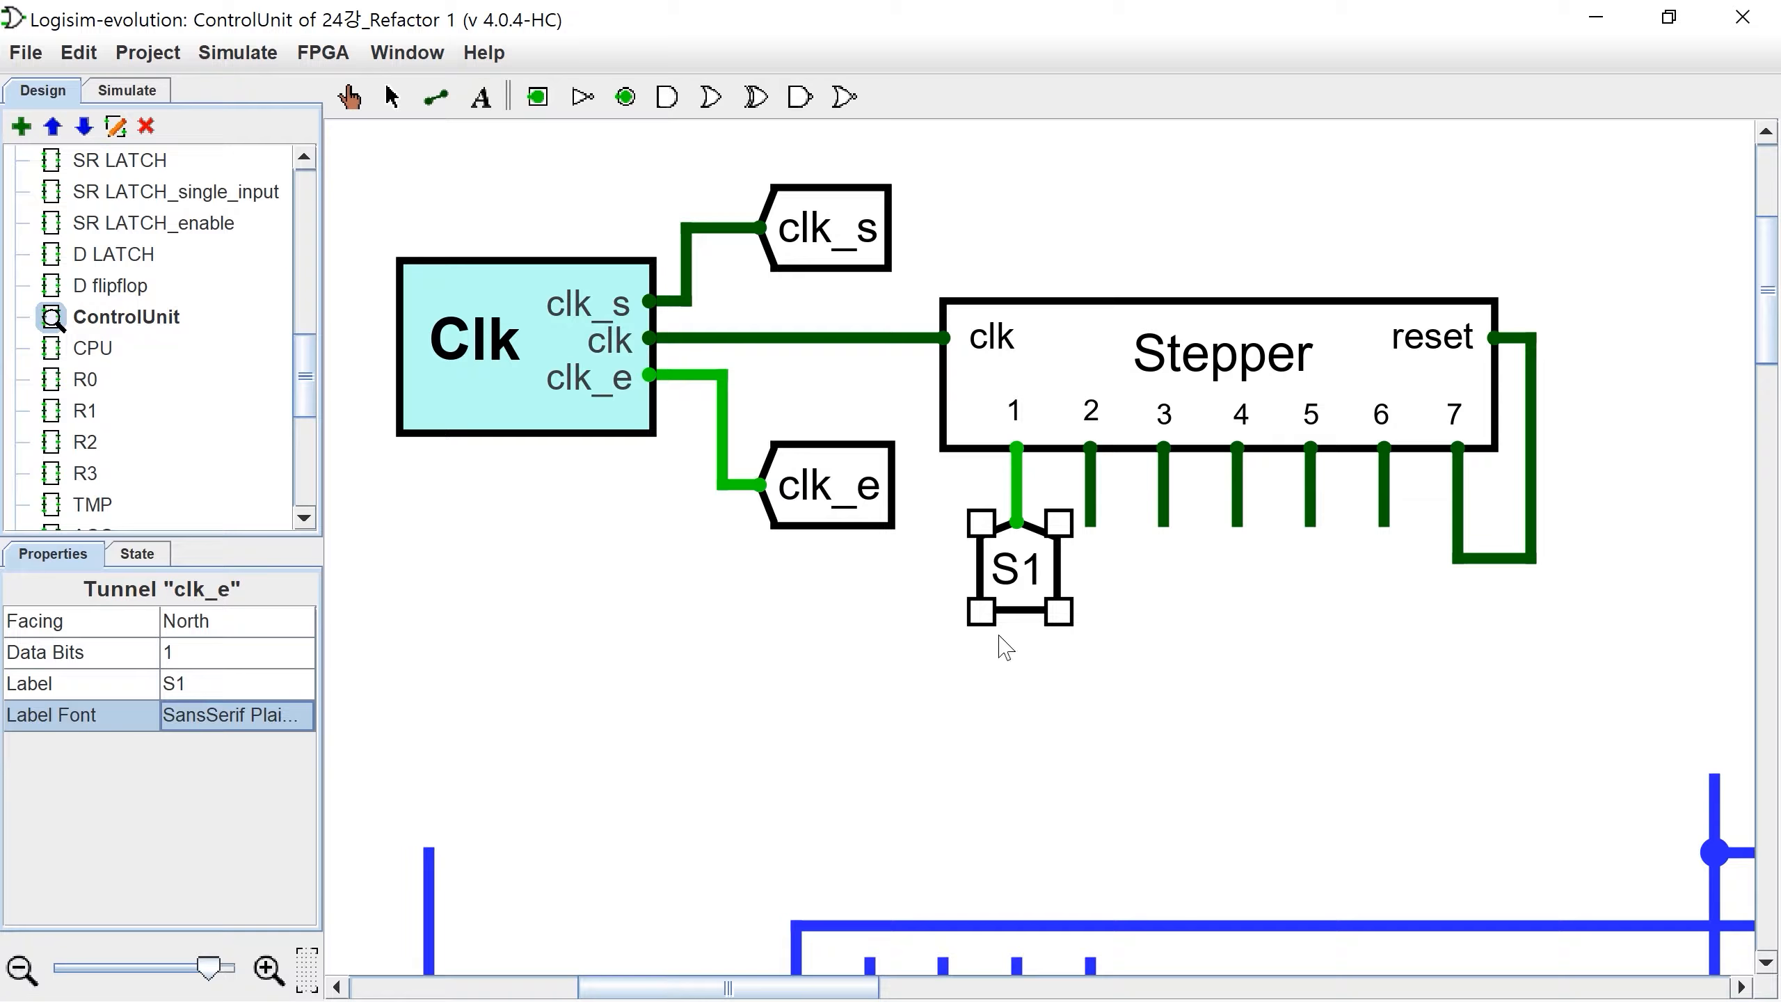
Step: Duplicate the S1 tunnel onto the wire stubs of Stepper outputs 2 to 6
{"action": "left_click_drag", "start_coordinate": [1038, 586], "coordinate": [1387, 586]}
{"action": "key", "text": "ctrl+d"}
{"action": "left_click", "coordinate": [1155, 572]}
Step: Relabel the tunnels on Stepper outputs 2 and 3 as S2 and S3
{"action": "left_click", "coordinate": [1078, 574]}
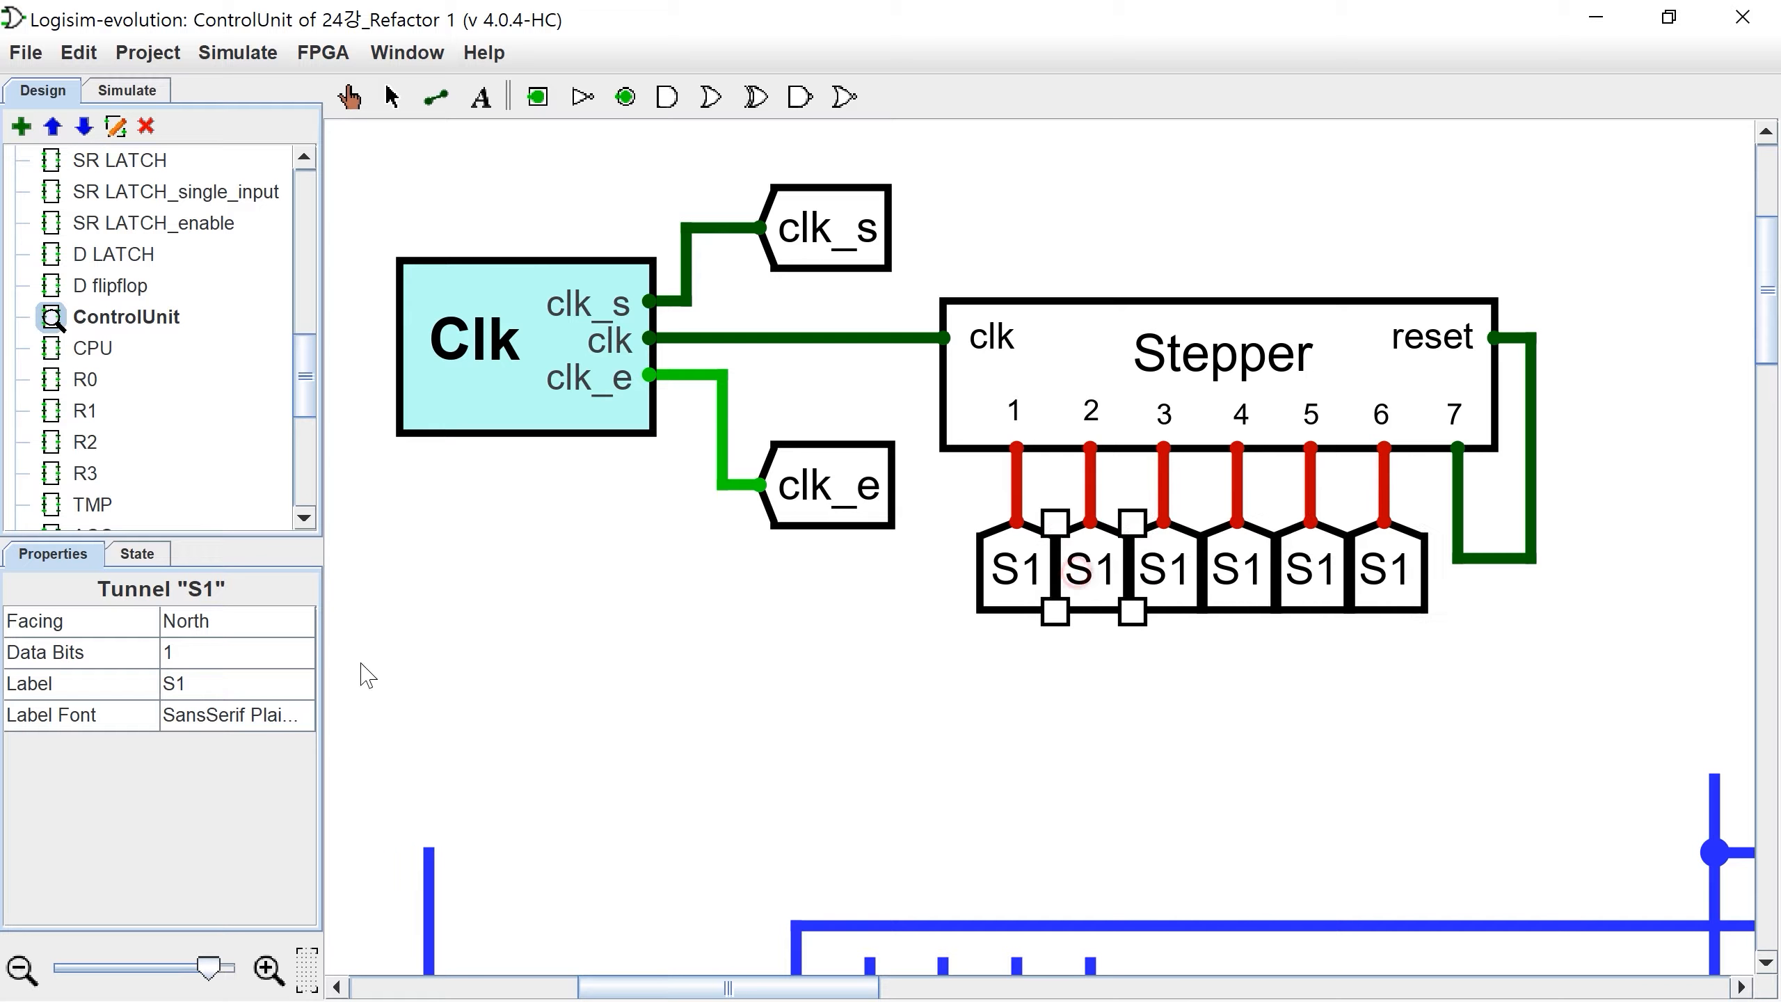
{"action": "left_click", "coordinate": [210, 682]}
{"action": "type", "text": "2"}
{"action": "key", "text": "Return"}
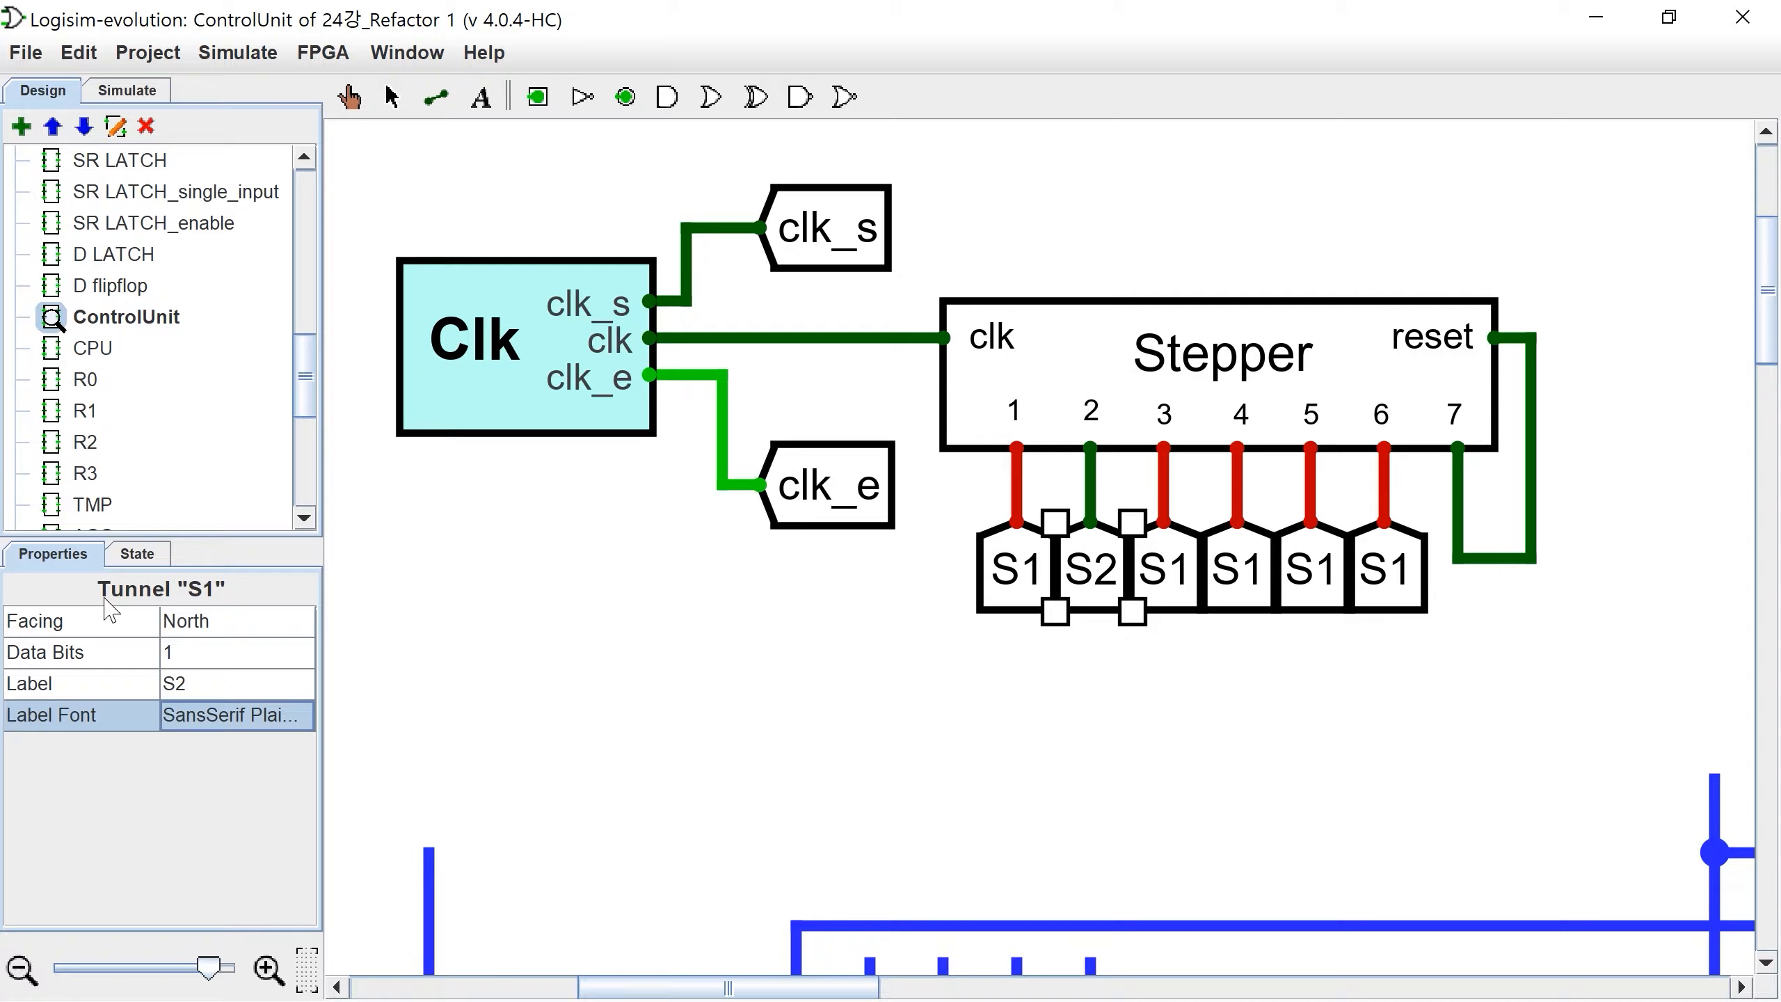
{"action": "left_click", "coordinate": [1164, 569]}
{"action": "left_click", "coordinate": [210, 681]}
{"action": "type", "text": "3"}
{"action": "key", "text": "Return"}
Step: Relabel the tunnels on Stepper outputs 4, 5 and 6 as S4, S5 and S6
{"action": "left_click", "coordinate": [1237, 569]}
{"action": "left_click", "coordinate": [210, 682]}
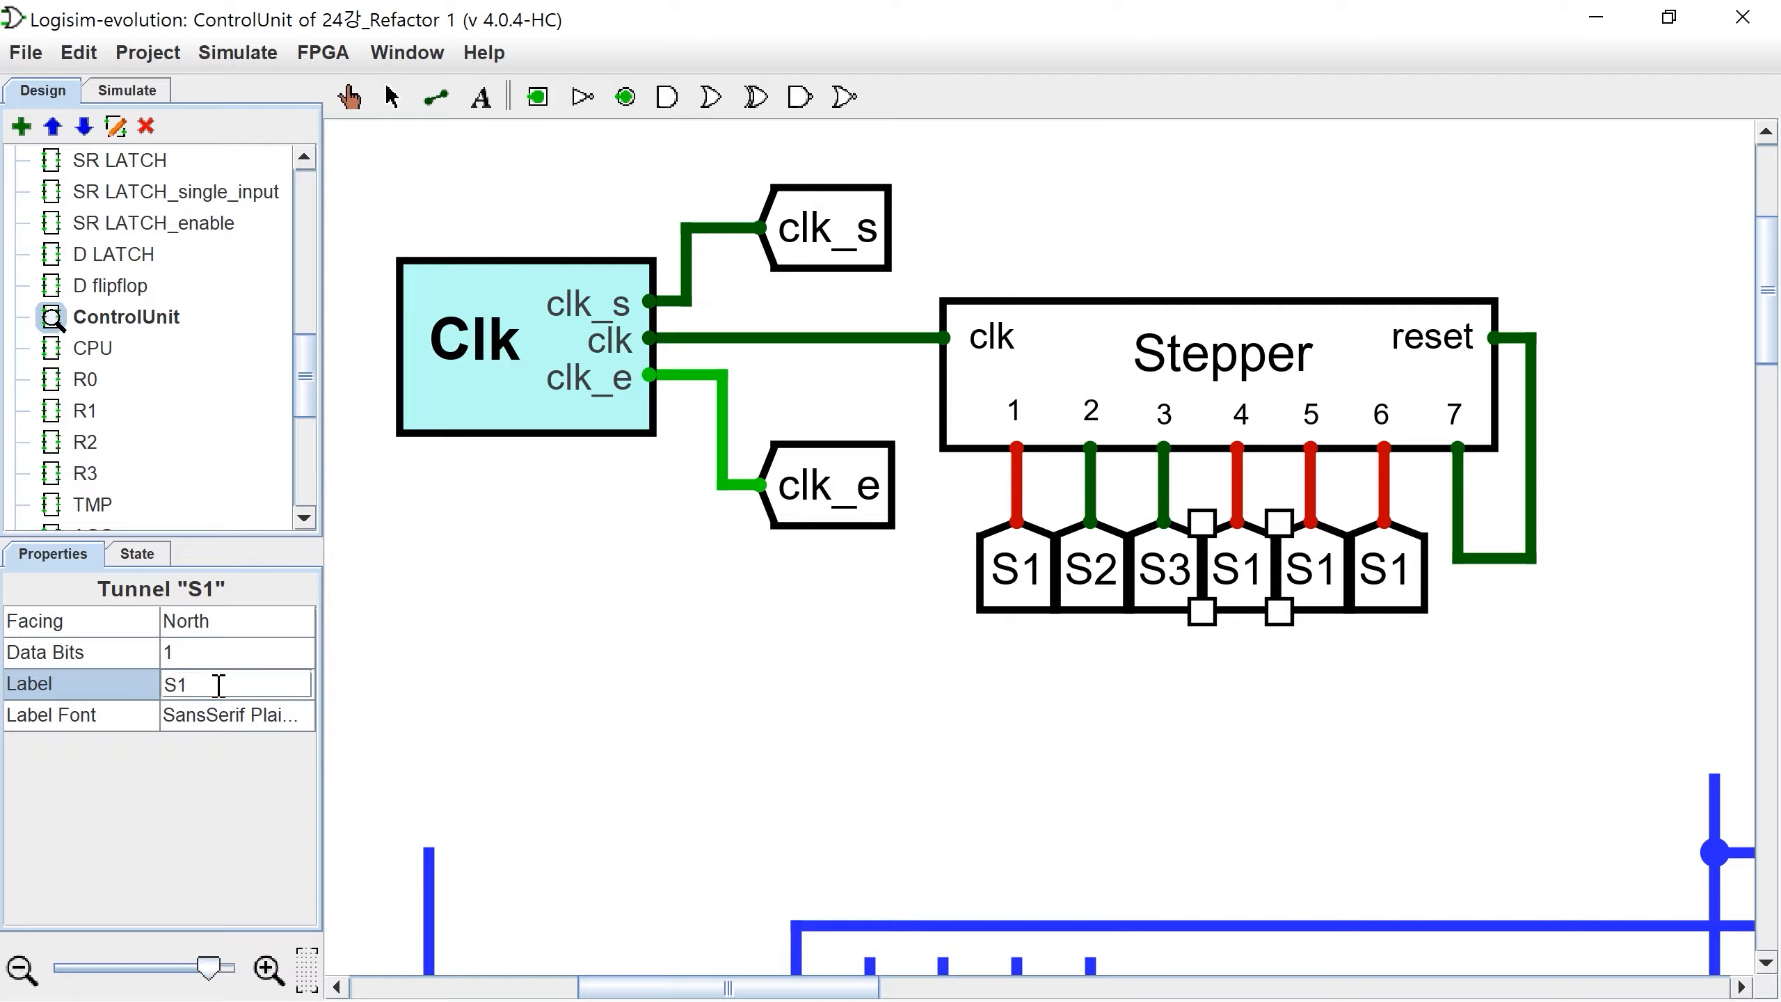
{"action": "type", "text": "4"}
{"action": "key", "text": "Return"}
{"action": "left_click", "coordinate": [1311, 569]}
{"action": "left_click", "coordinate": [210, 682]}
{"action": "type", "text": "5"}
{"action": "key", "text": "Return"}
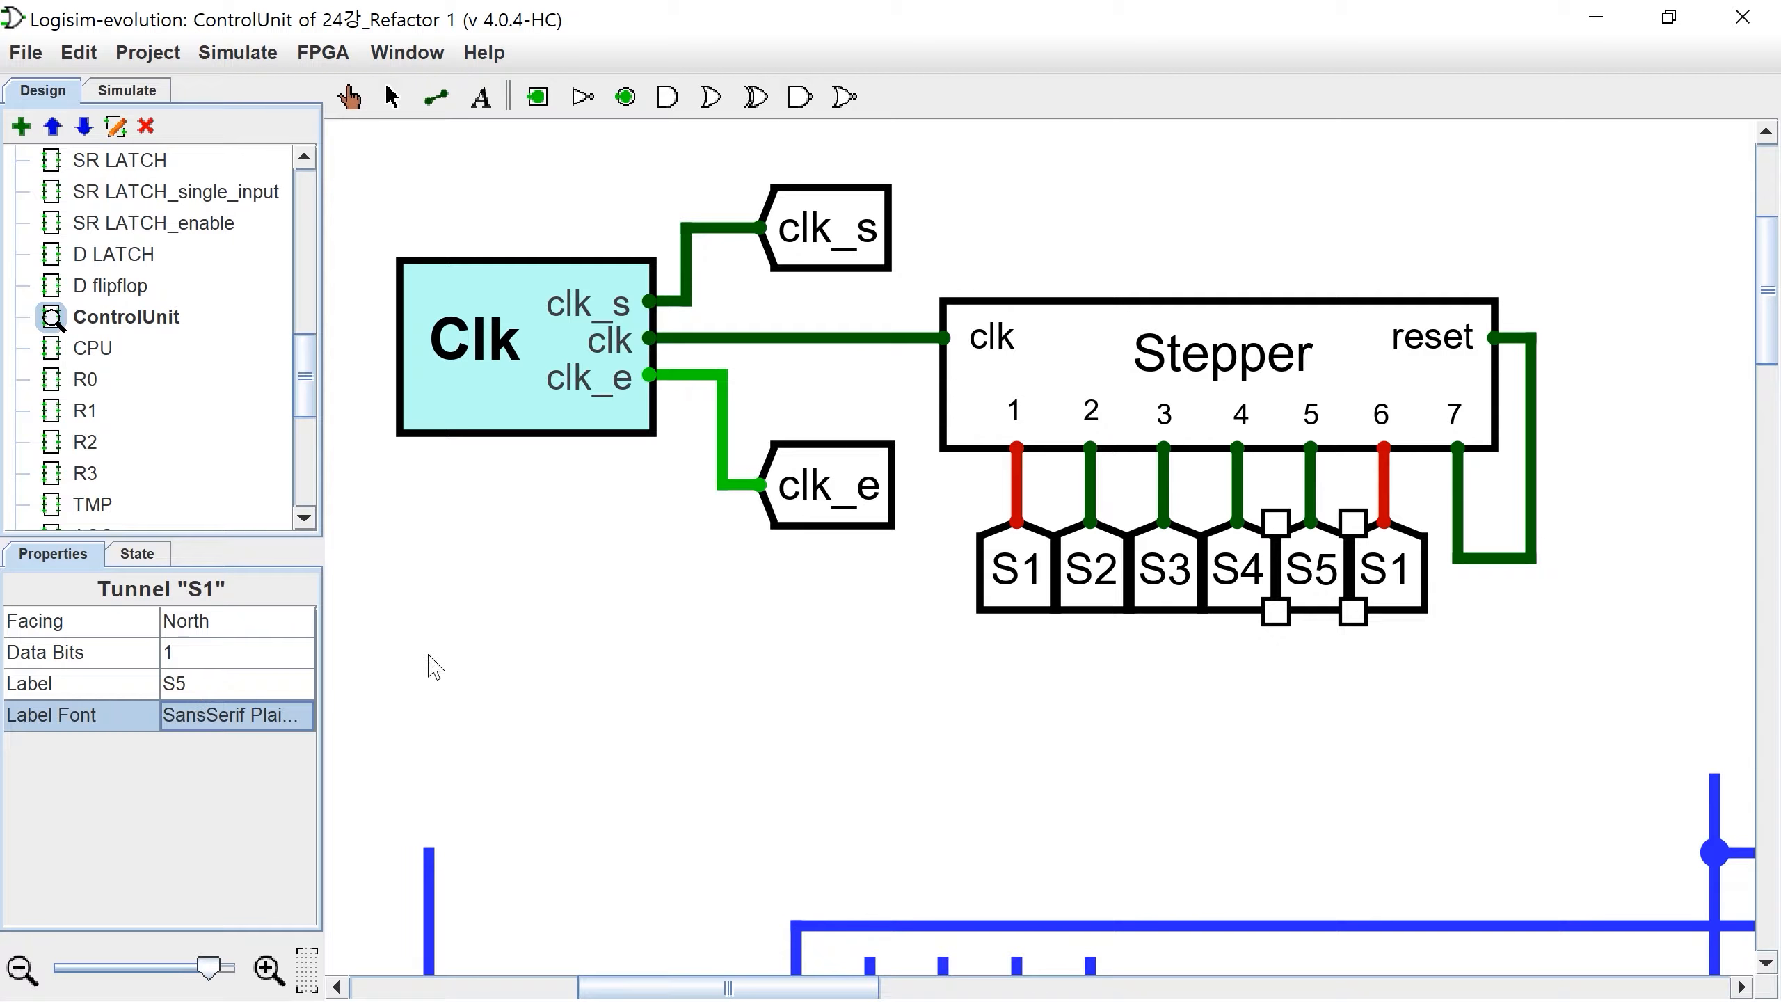
{"action": "left_click", "coordinate": [1385, 569]}
{"action": "left_click", "coordinate": [210, 682]}
{"action": "key", "text": "BackSpace"}
{"action": "type", "text": "6"}
{"action": "key", "text": "Return"}
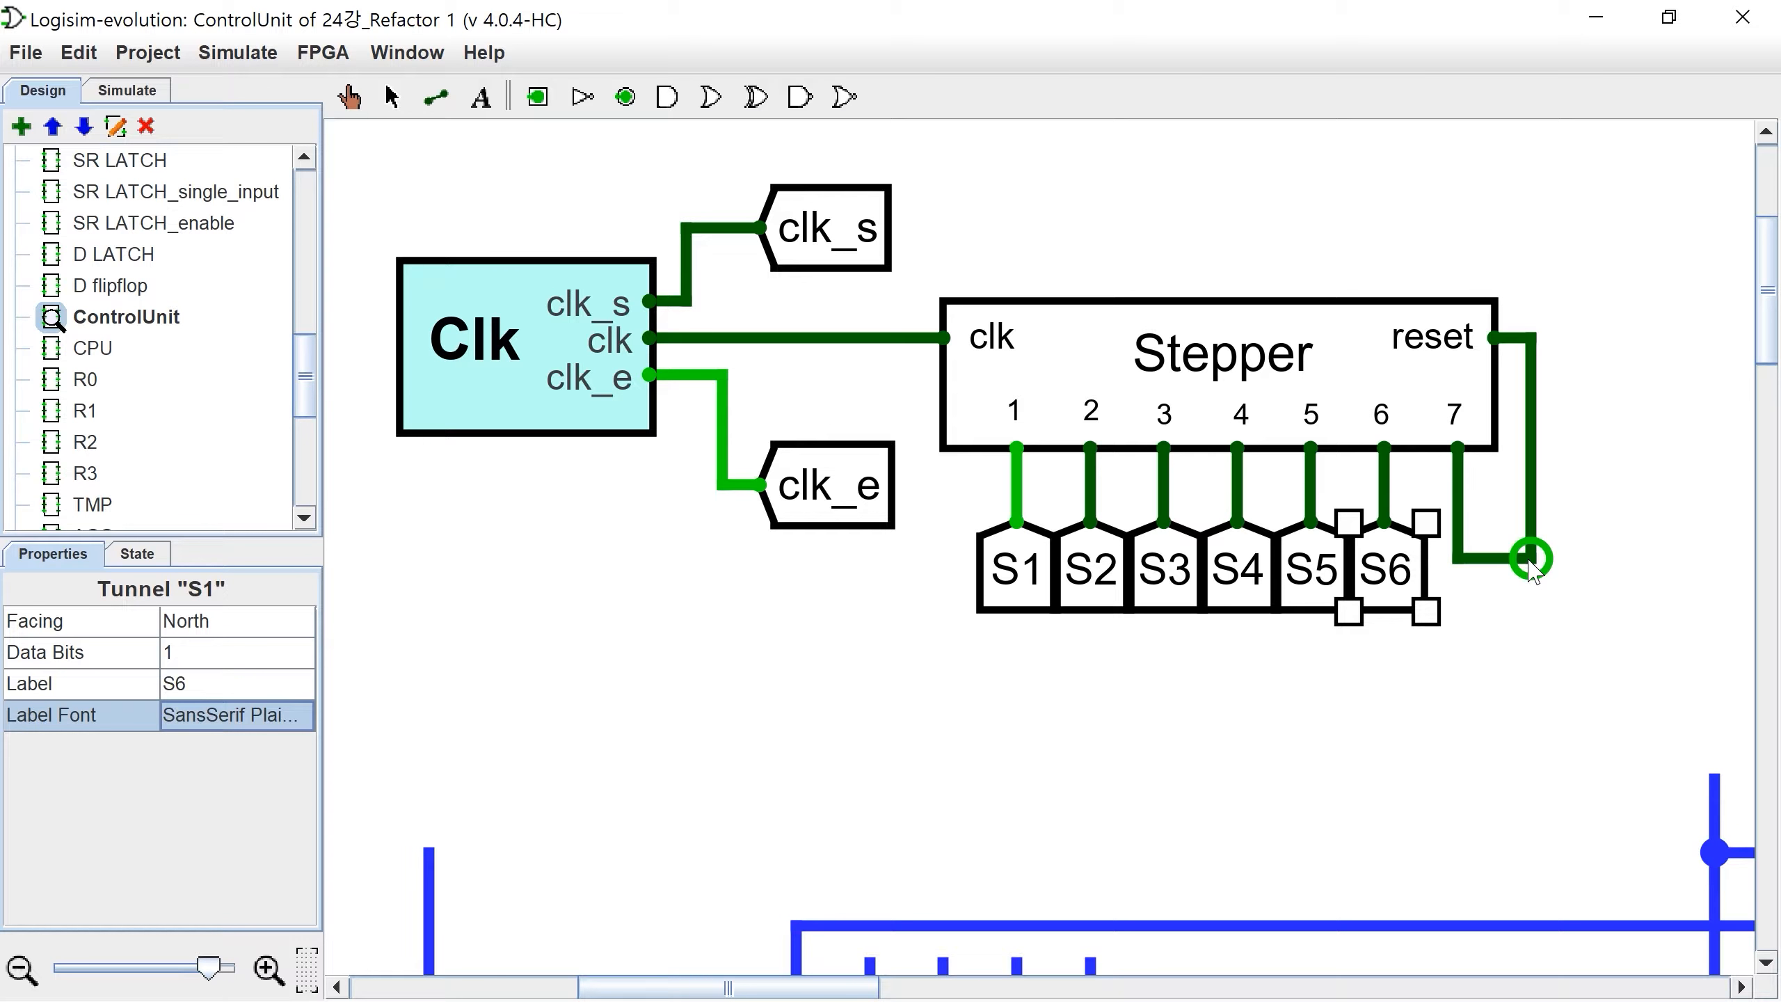
{"action": "left_click", "coordinate": [1382, 693]}
Step: Add a bold "Stepper Module" caption beneath the Clk and Stepper components
{"action": "scroll", "coordinate": [1380, 693], "scroll_direction": "down", "scroll_amount": 1}
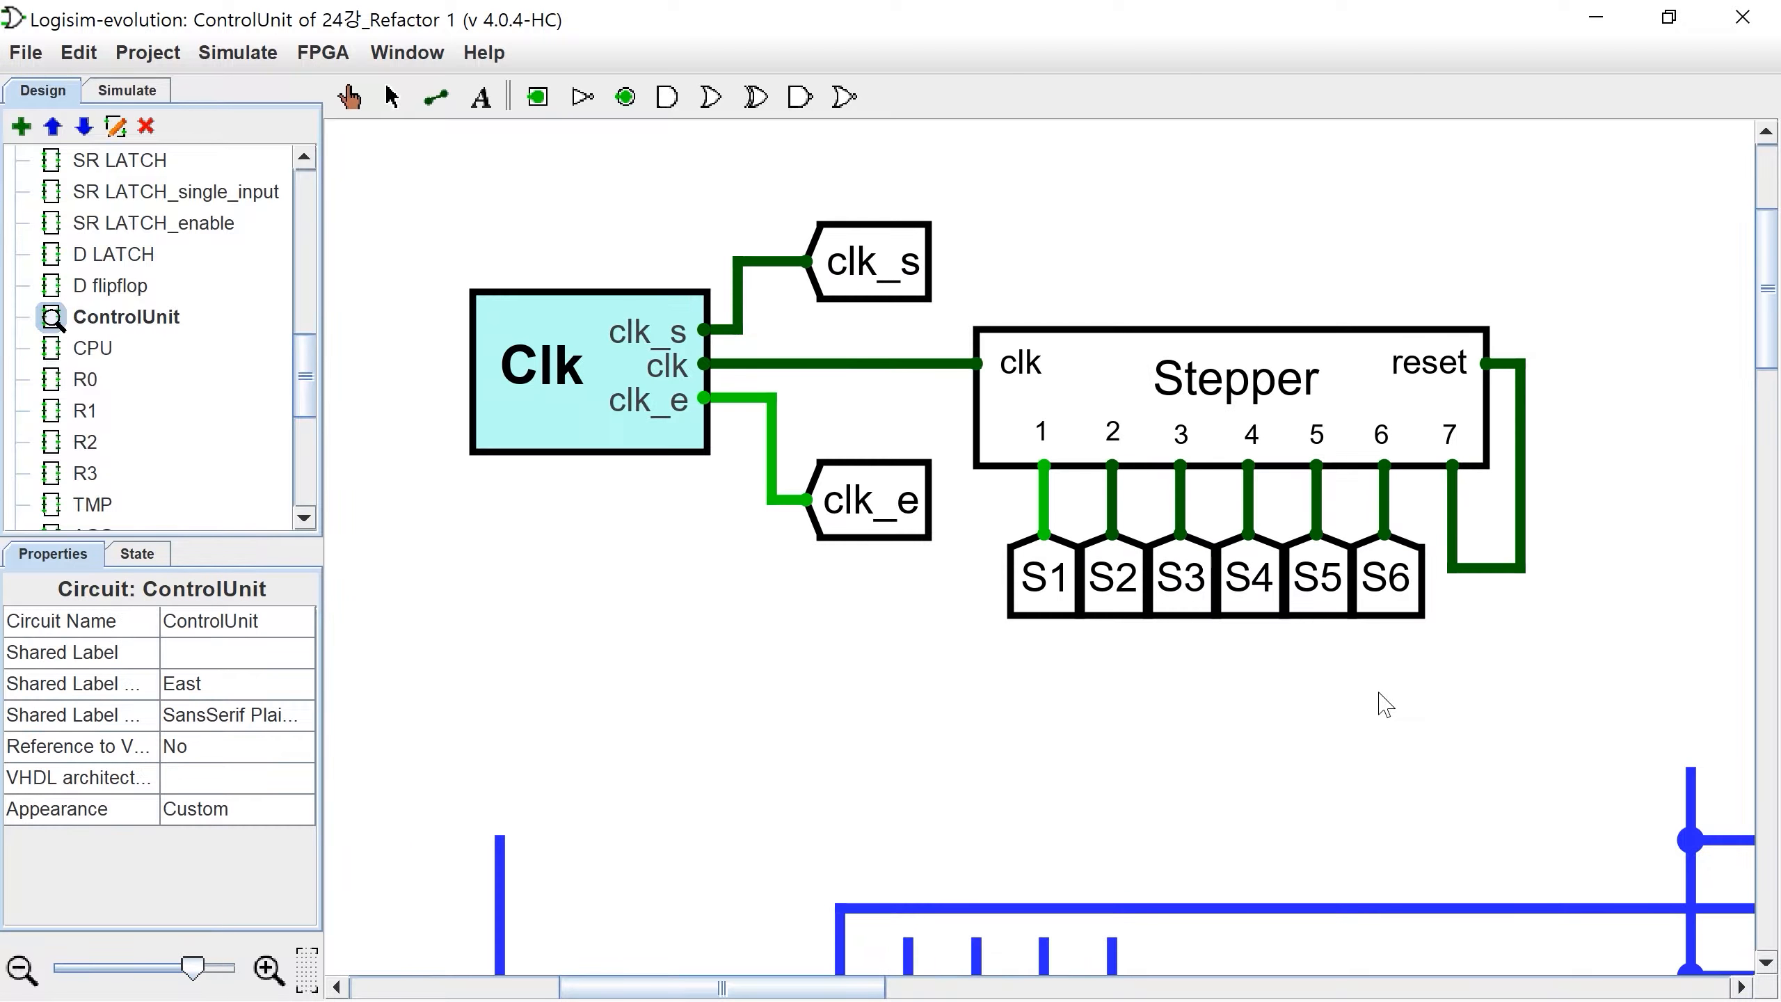
{"action": "left_click", "coordinate": [480, 98]}
{"action": "left_click", "coordinate": [966, 670]}
{"action": "type", "text": "Stepper Modul"}
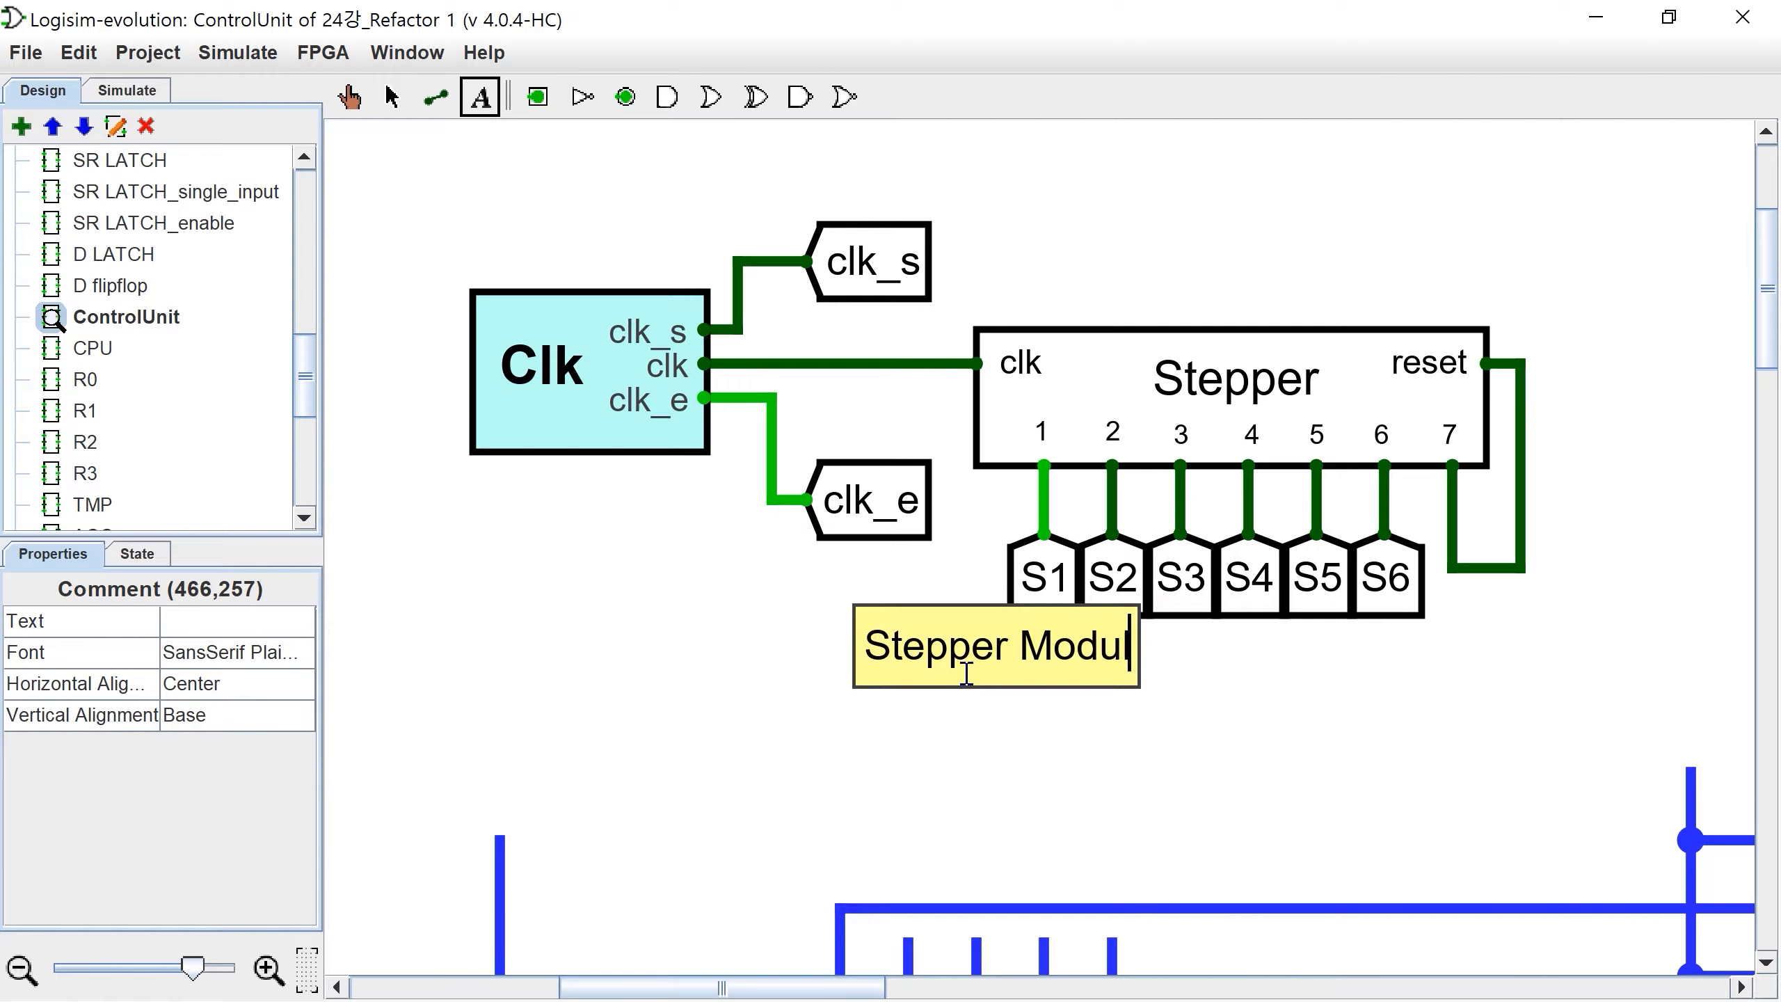
{"action": "type", "text": "e"}
{"action": "left_click", "coordinate": [394, 97]}
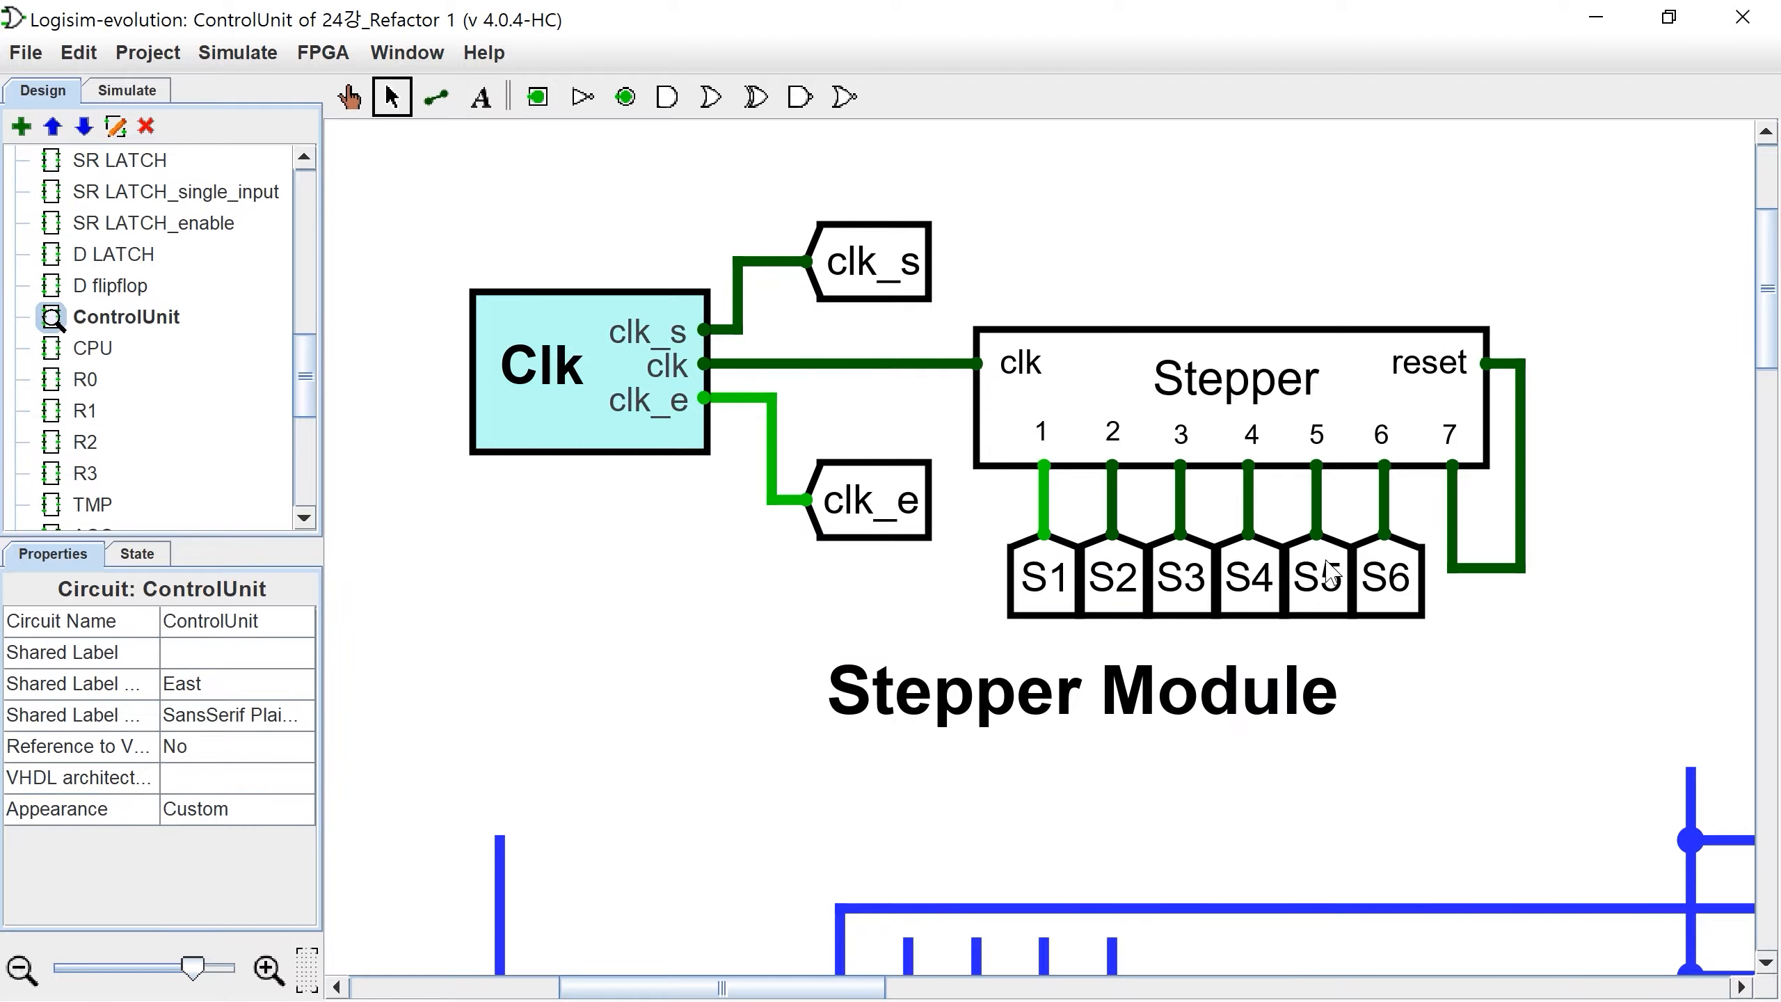
Step: Examine the step tunnels S1 to S6 and the clk_e tunnel of the Stepper Module
{"action": "scroll", "coordinate": [1167, 581], "scroll_direction": "down", "scroll_amount": 2}
{"action": "scroll", "coordinate": [1167, 581], "scroll_direction": "up", "scroll_amount": 1}
{"action": "scroll", "coordinate": [1168, 581], "scroll_direction": "up", "scroll_amount": 2}
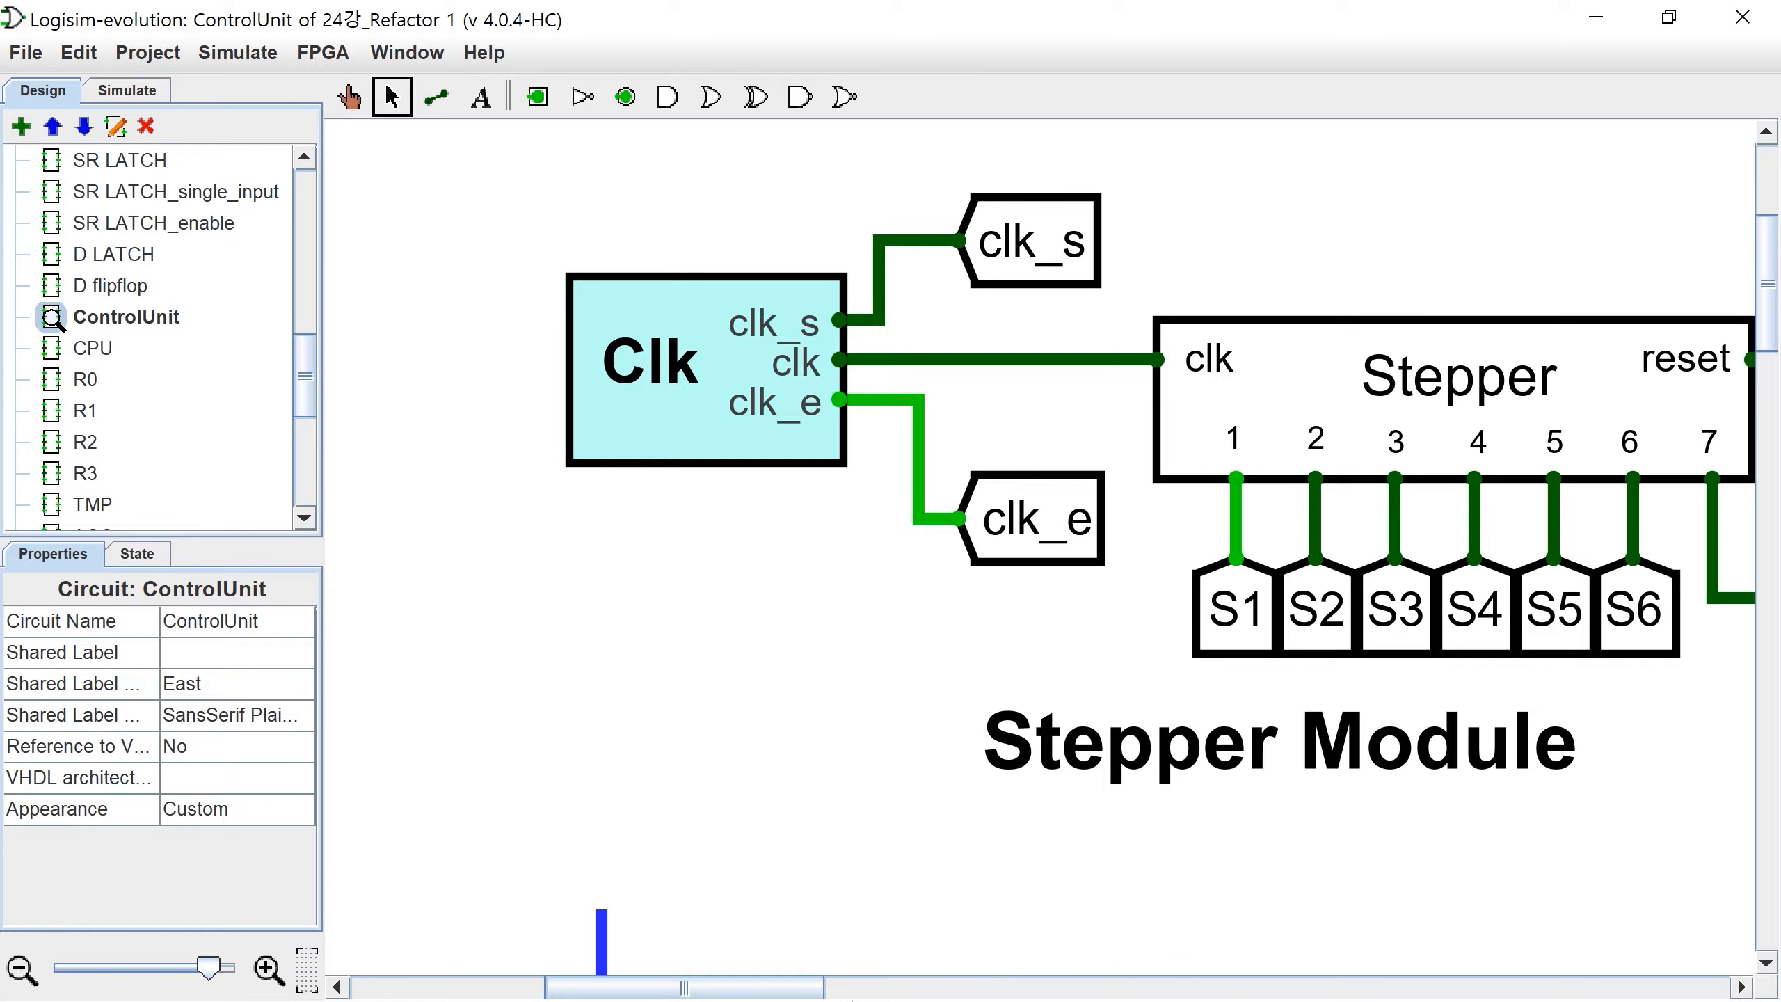
{"action": "left_click_drag", "start_coordinate": [791, 988], "coordinate": [835, 988]}
{"action": "left_click", "coordinate": [1005, 608]}
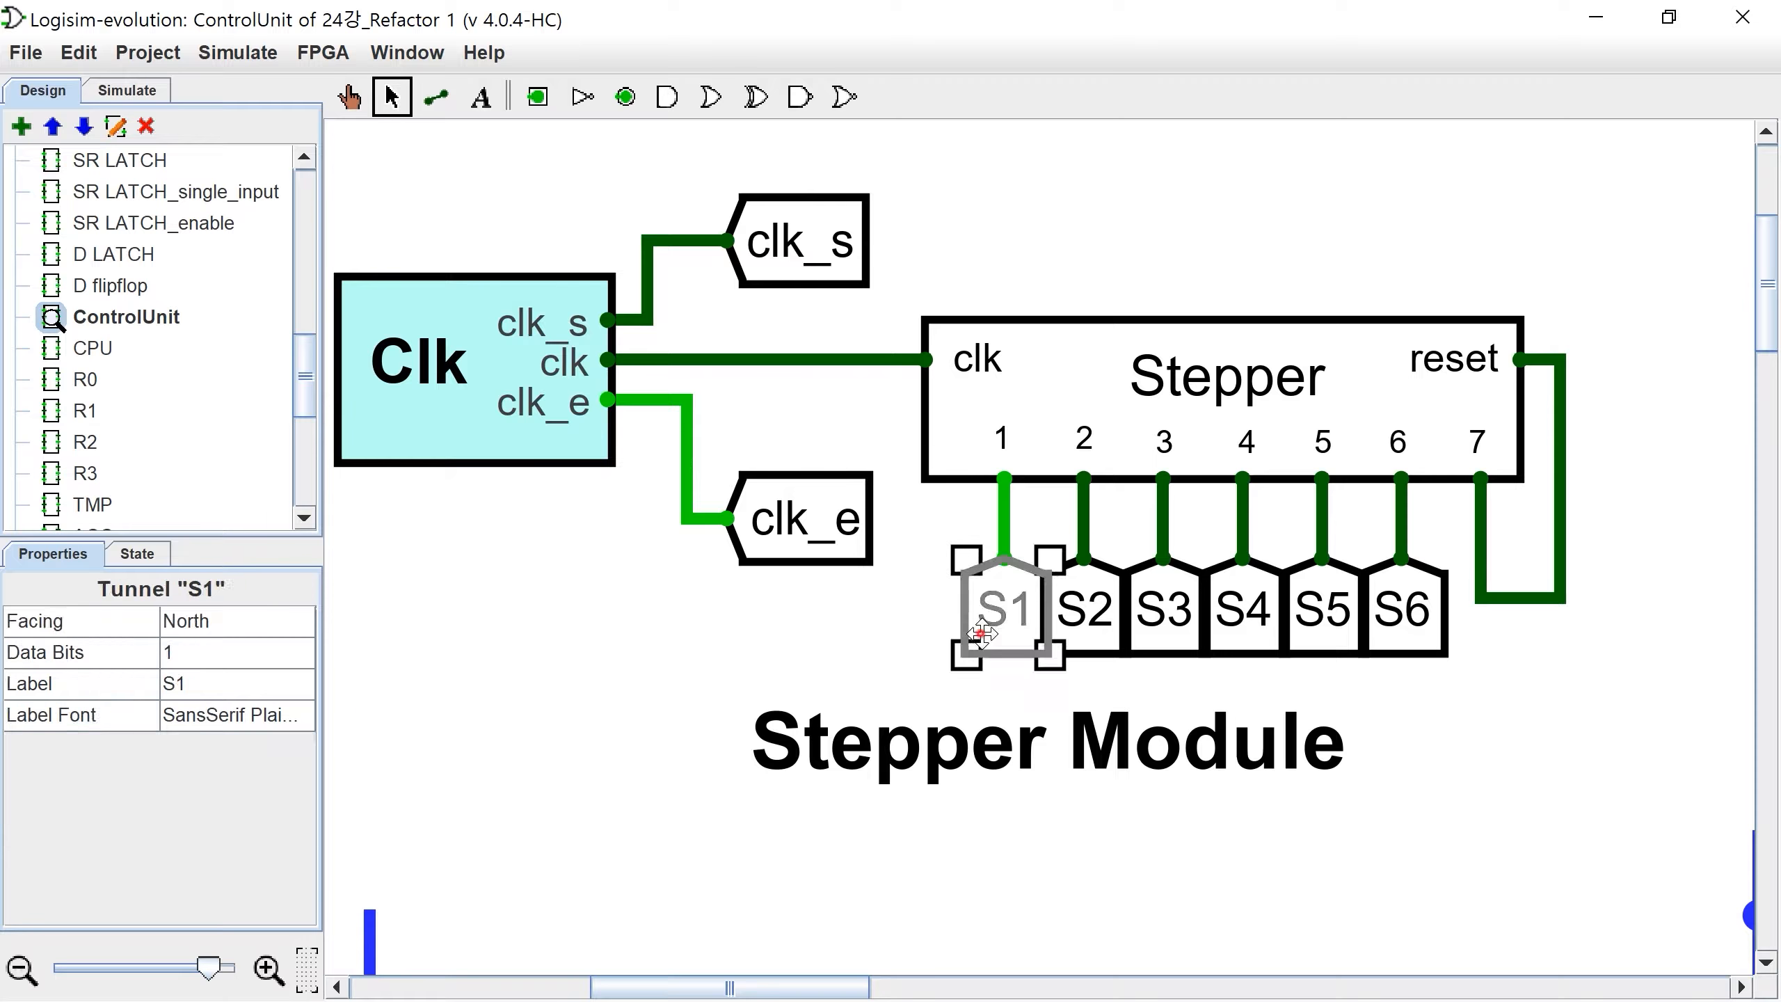
{"action": "left_click", "coordinate": [1099, 624]}
{"action": "left_click", "coordinate": [1178, 621]}
{"action": "left_click", "coordinate": [1245, 620]}
{"action": "left_click", "coordinate": [1326, 620]}
{"action": "left_click", "coordinate": [1417, 610]}
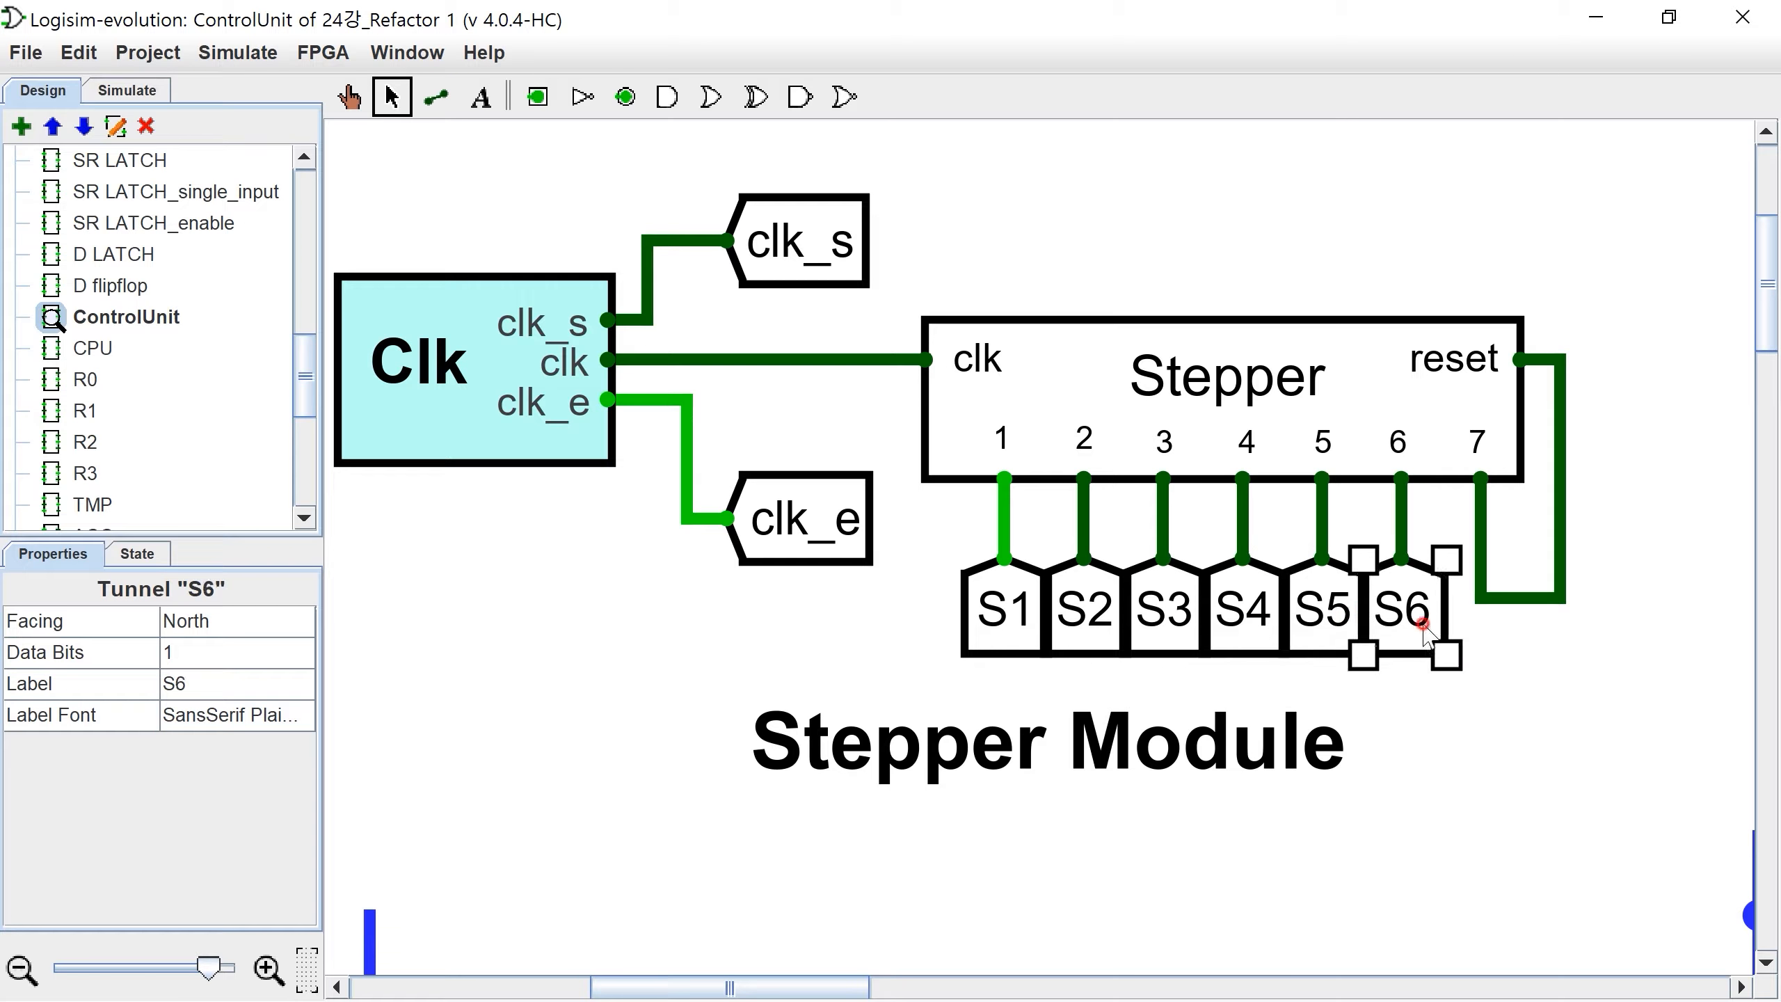
{"action": "left_click", "coordinate": [826, 533]}
Step: Copy the Stepper Module caption beneath the lower 2x4 decoder and change its text to "Register Selection Module"
{"action": "scroll", "coordinate": [1343, 656], "scroll_direction": "down", "scroll_amount": 5}
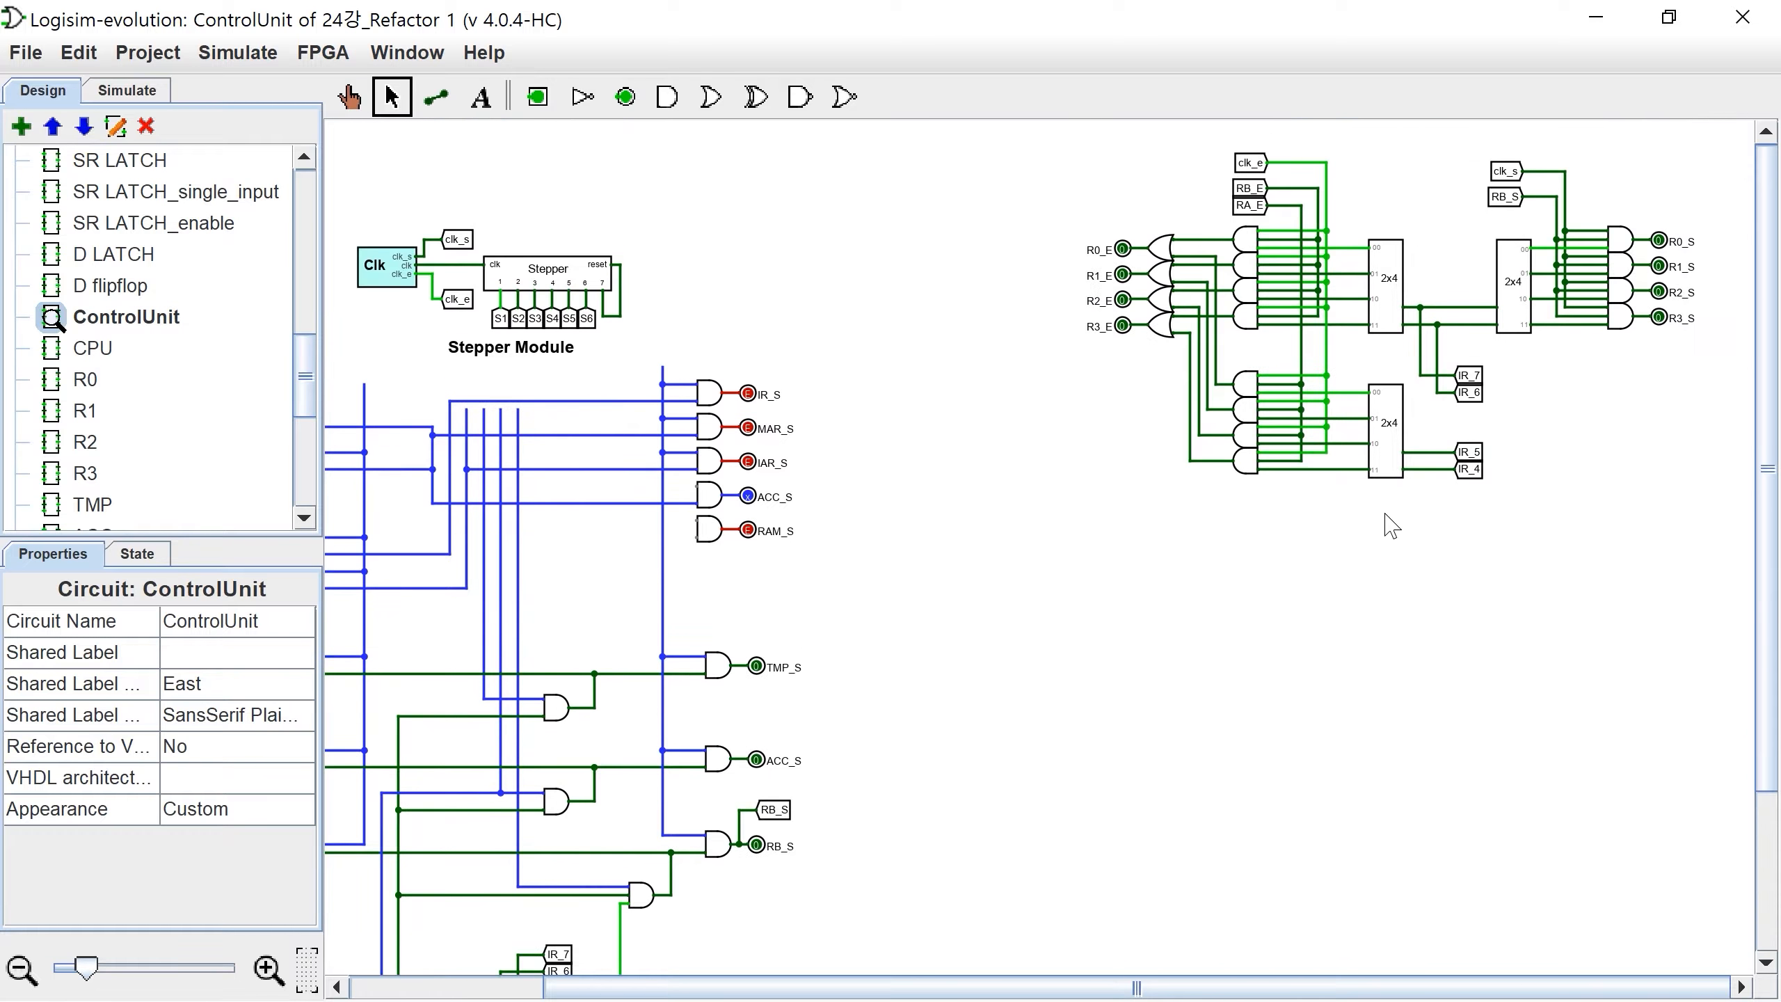
{"action": "left_click", "coordinate": [488, 357]}
{"action": "key", "text": "ctrl+v"}
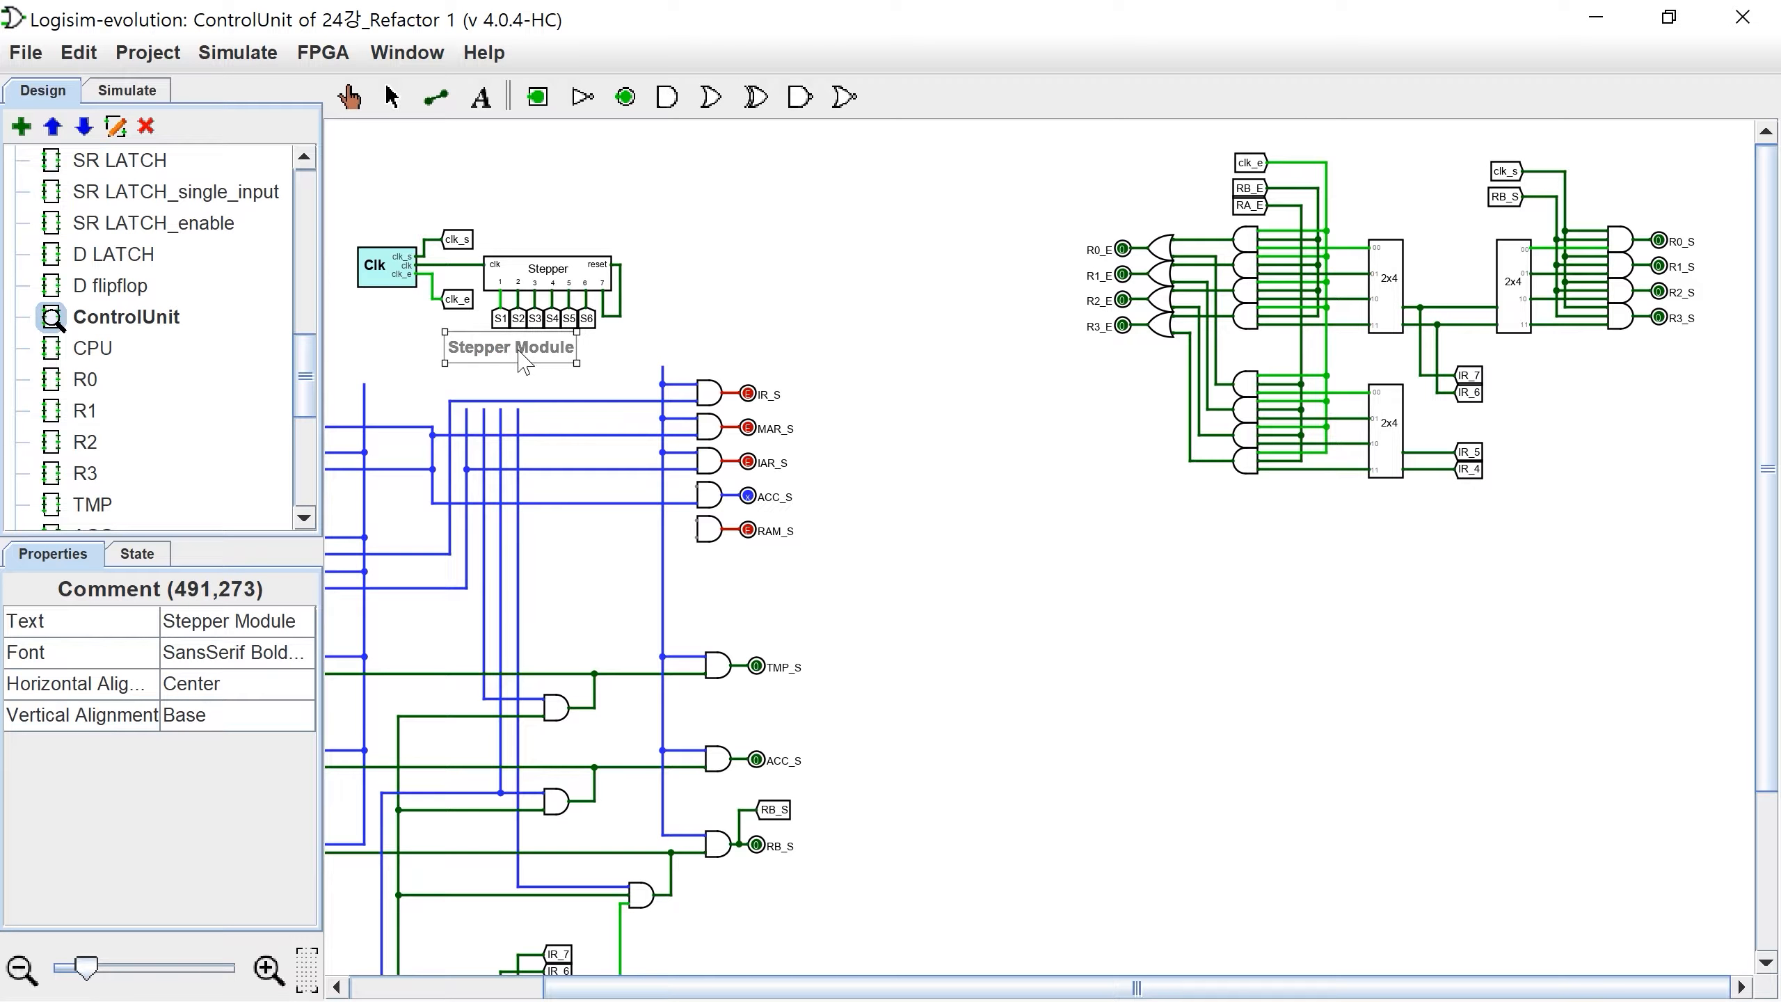
{"action": "left_click", "coordinate": [1455, 502]}
{"action": "left_click_drag", "start_coordinate": [1463, 516], "coordinate": [1465, 516]}
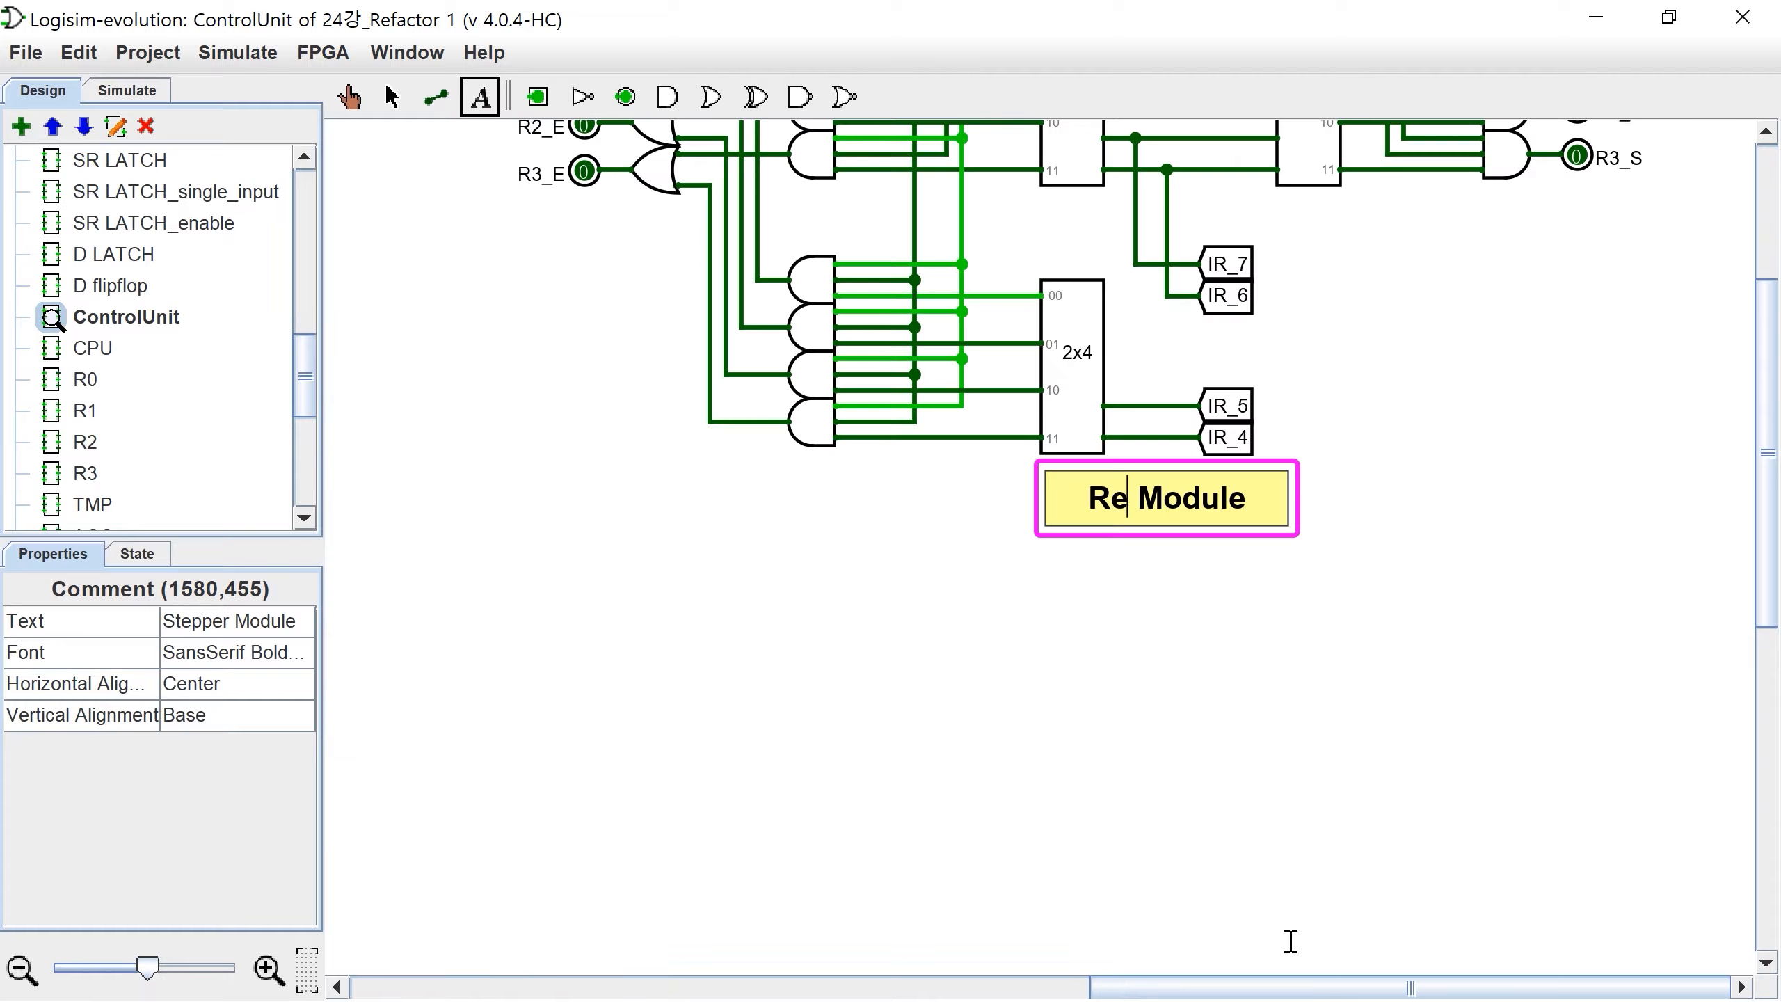
{"action": "type", "text": "gister Selection"}
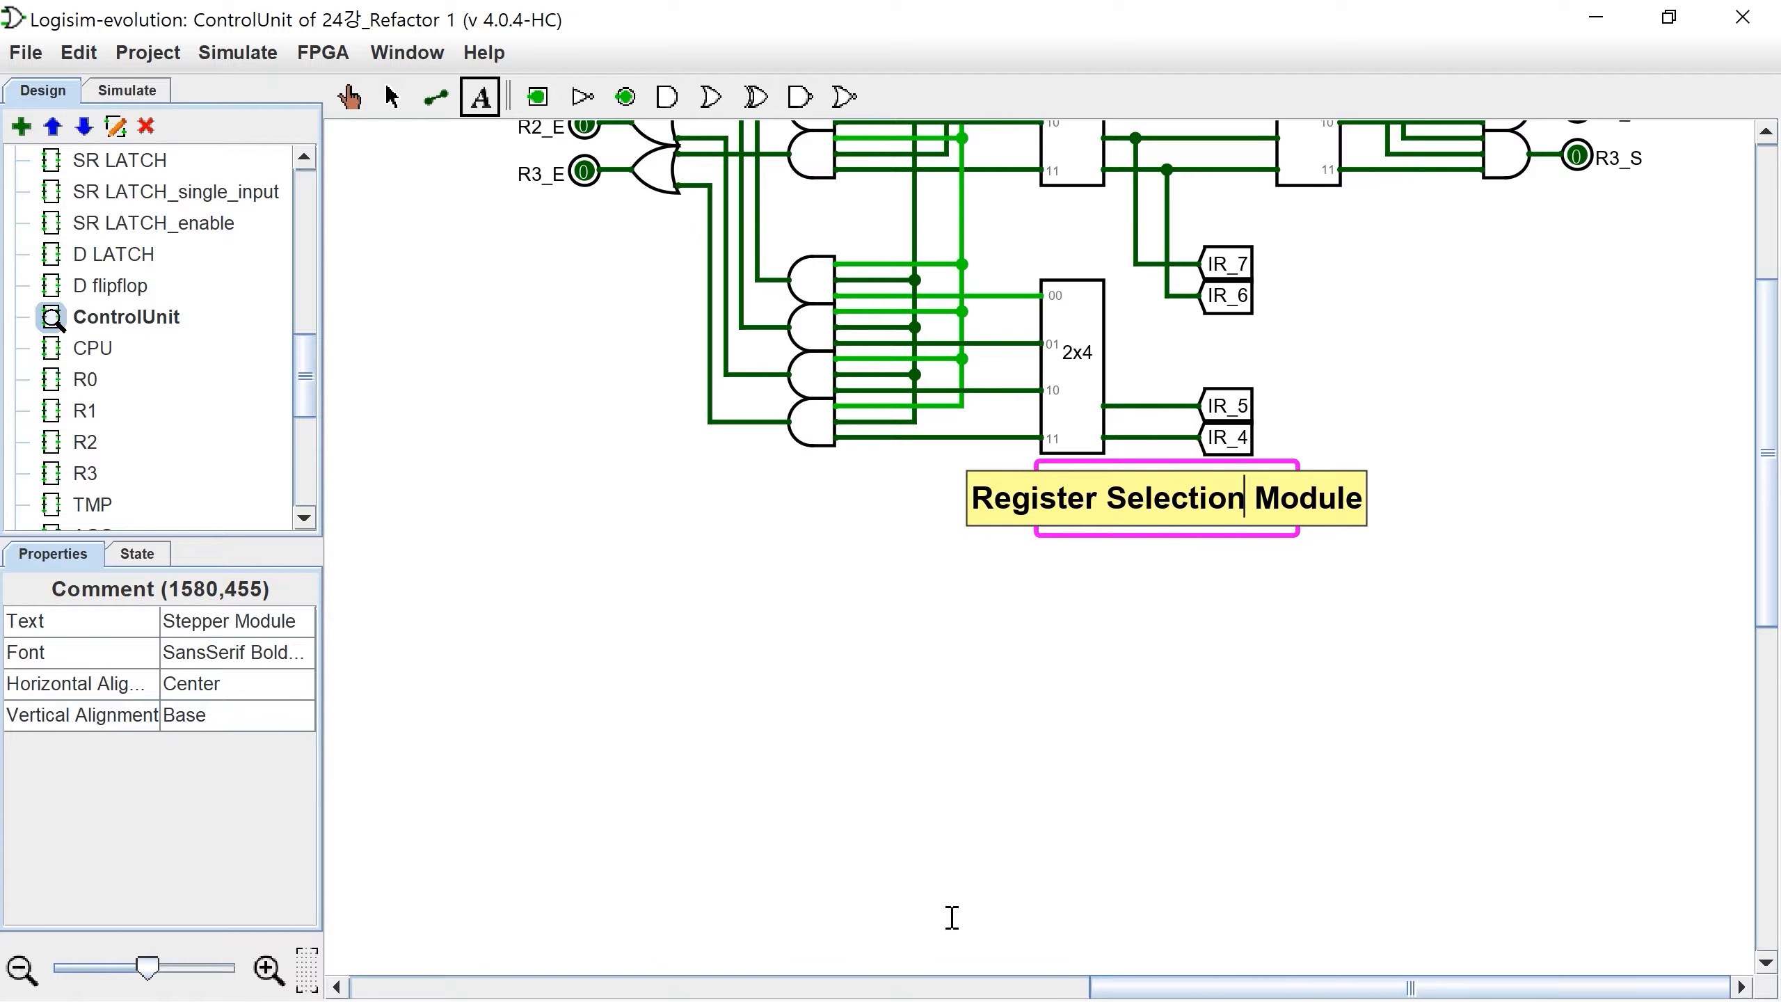
{"action": "left_click", "coordinate": [381, 104]}
Step: Move the lower circuit block, from the RB_E and TMP_S gates down to IR_IN, well below the upper gates
{"action": "scroll", "coordinate": [993, 649], "scroll_direction": "left", "scroll_amount": 10}
{"action": "scroll", "coordinate": [993, 648], "scroll_direction": "down", "scroll_amount": 10}
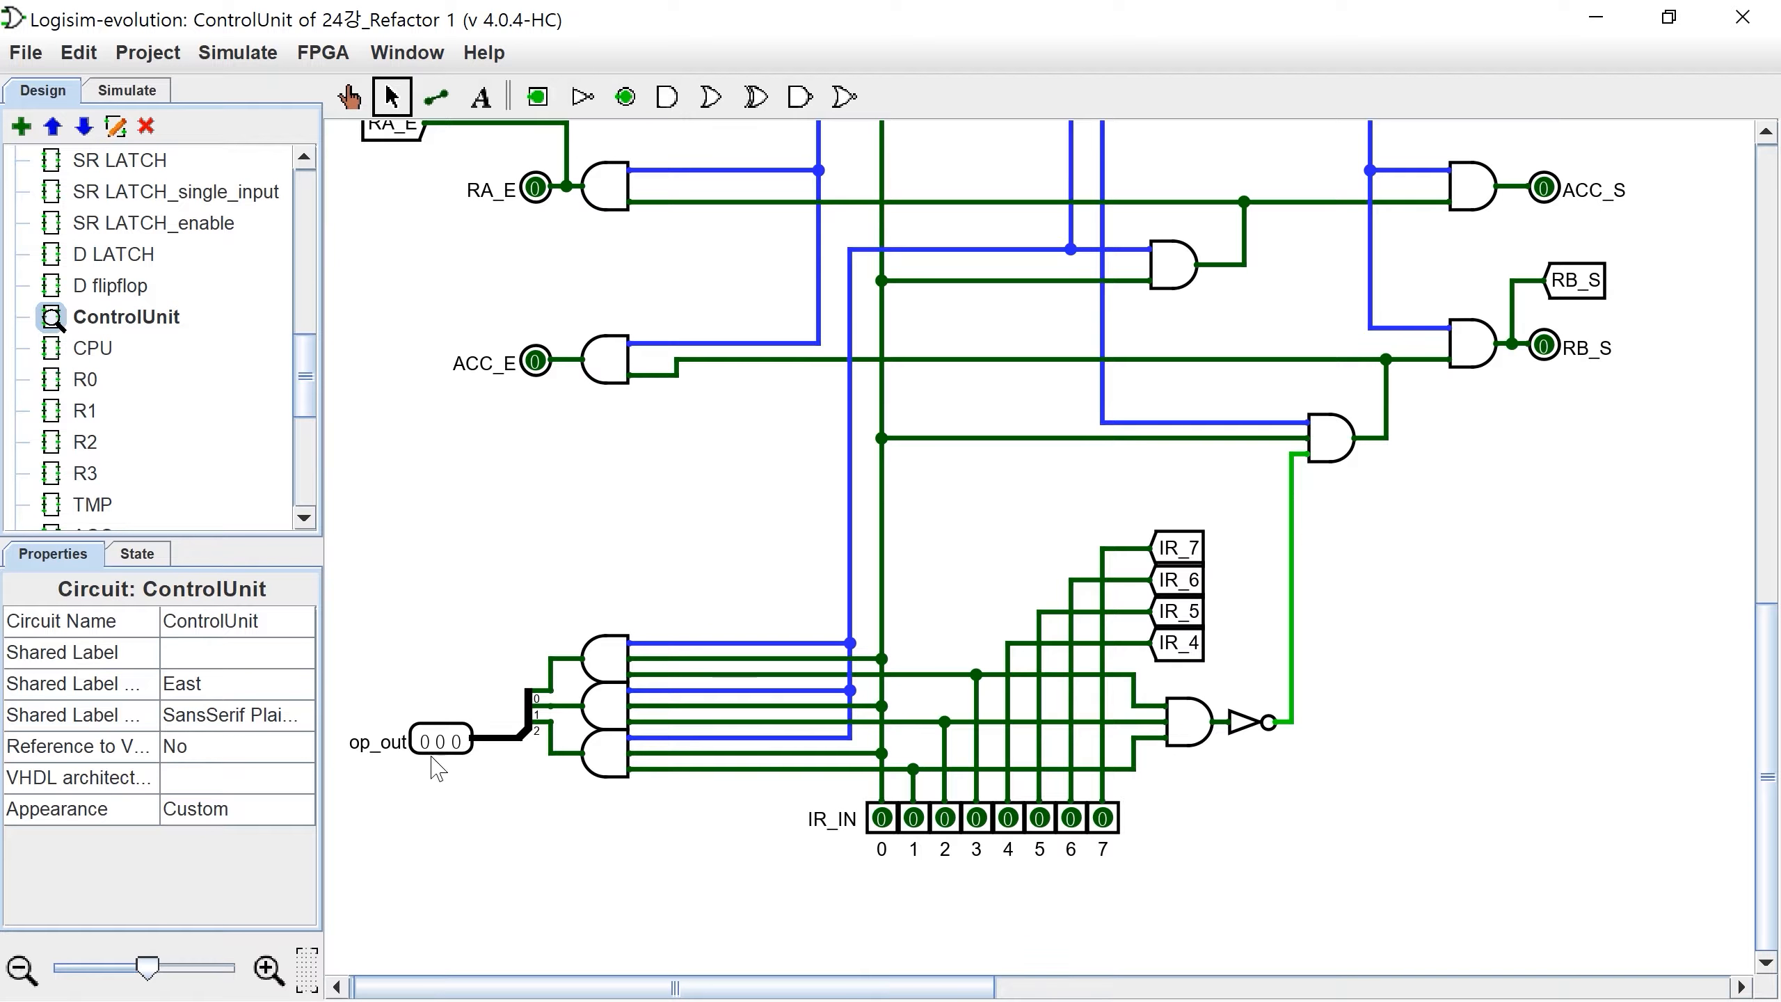
{"action": "left_click_drag", "start_coordinate": [1273, 590], "coordinate": [1374, 779]}
{"action": "left_click_drag", "start_coordinate": [1375, 931], "coordinate": [313, 526]}
{"action": "scroll", "coordinate": [1269, 828], "scroll_direction": "up", "scroll_amount": 10}
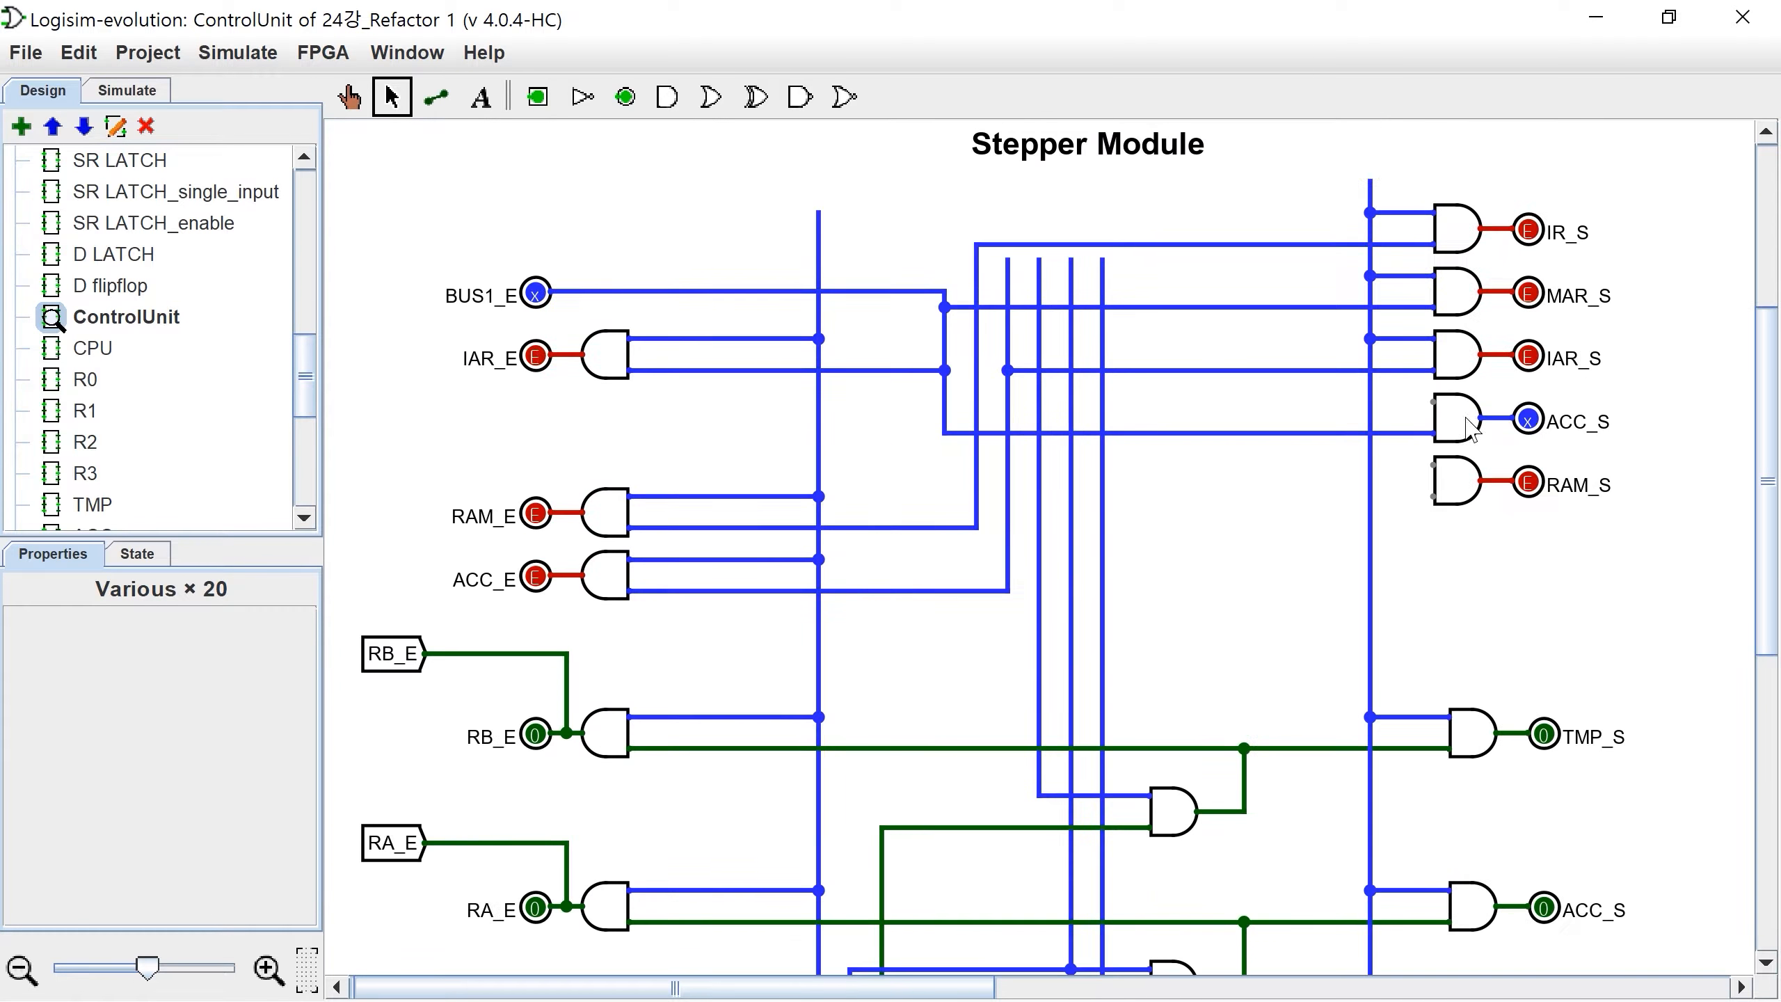
{"action": "scroll", "coordinate": [1612, 802], "scroll_direction": "down", "scroll_amount": 5}
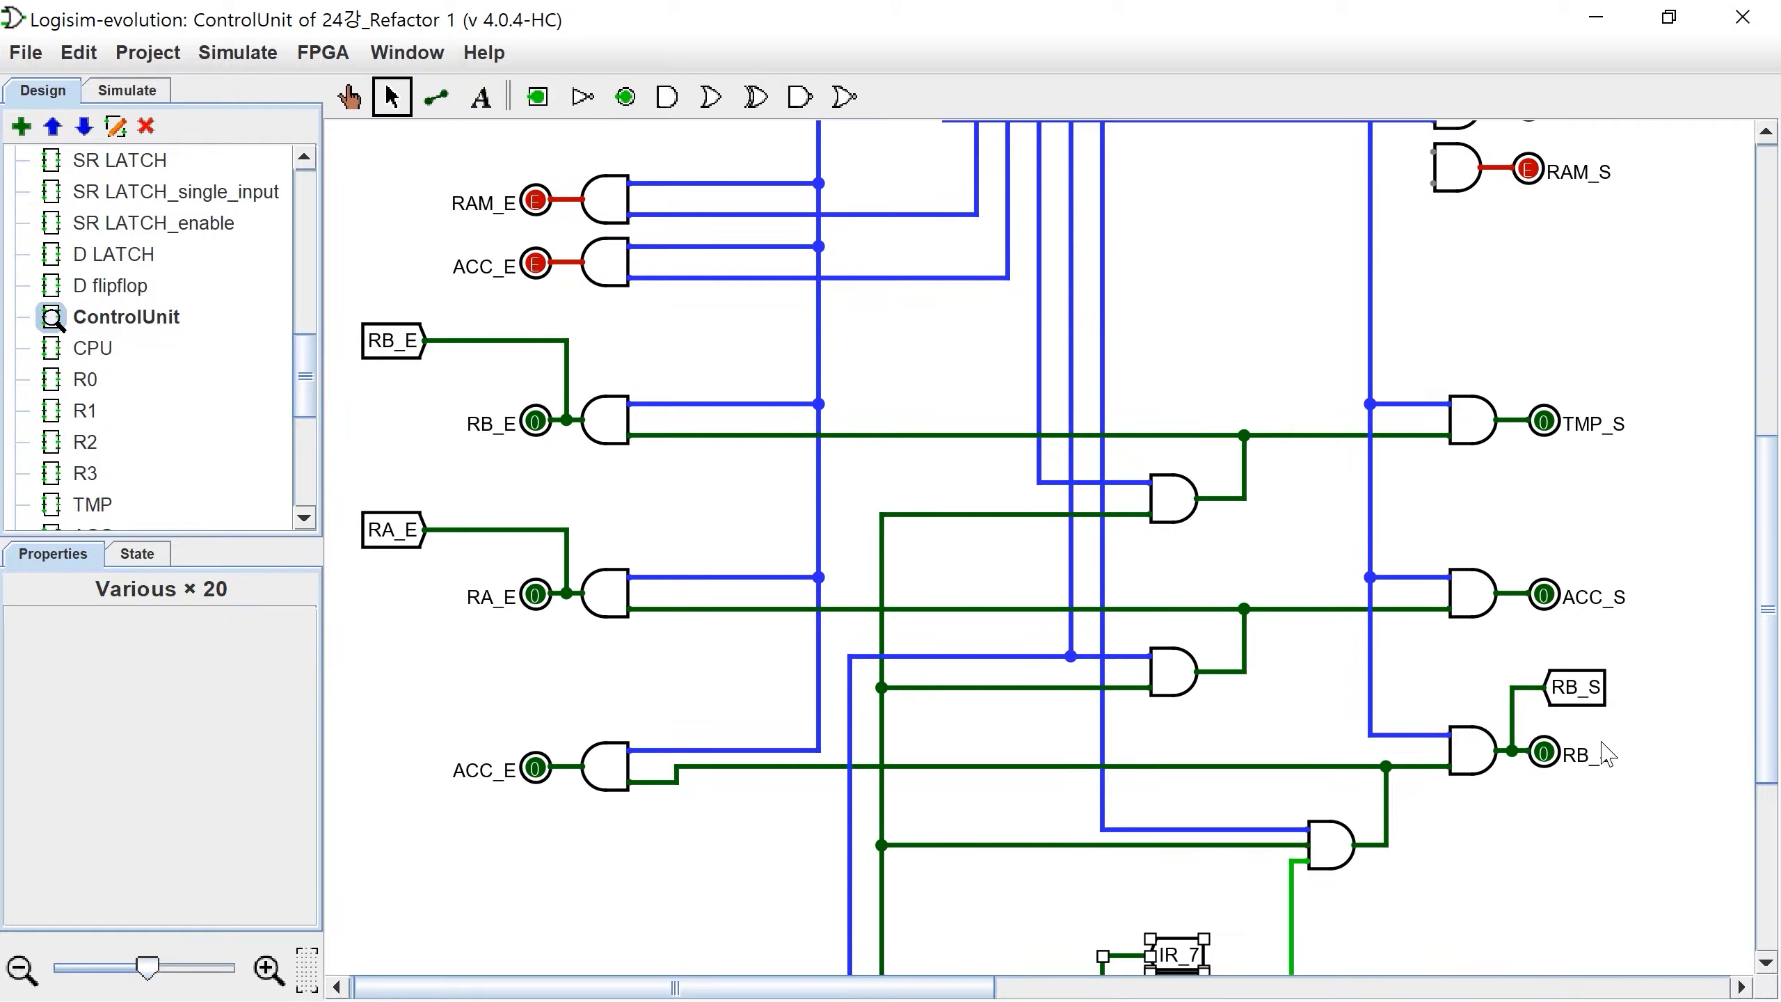
{"action": "scroll", "coordinate": [1271, 656], "scroll_direction": "down", "scroll_amount": 3, "text": "ctrl"}
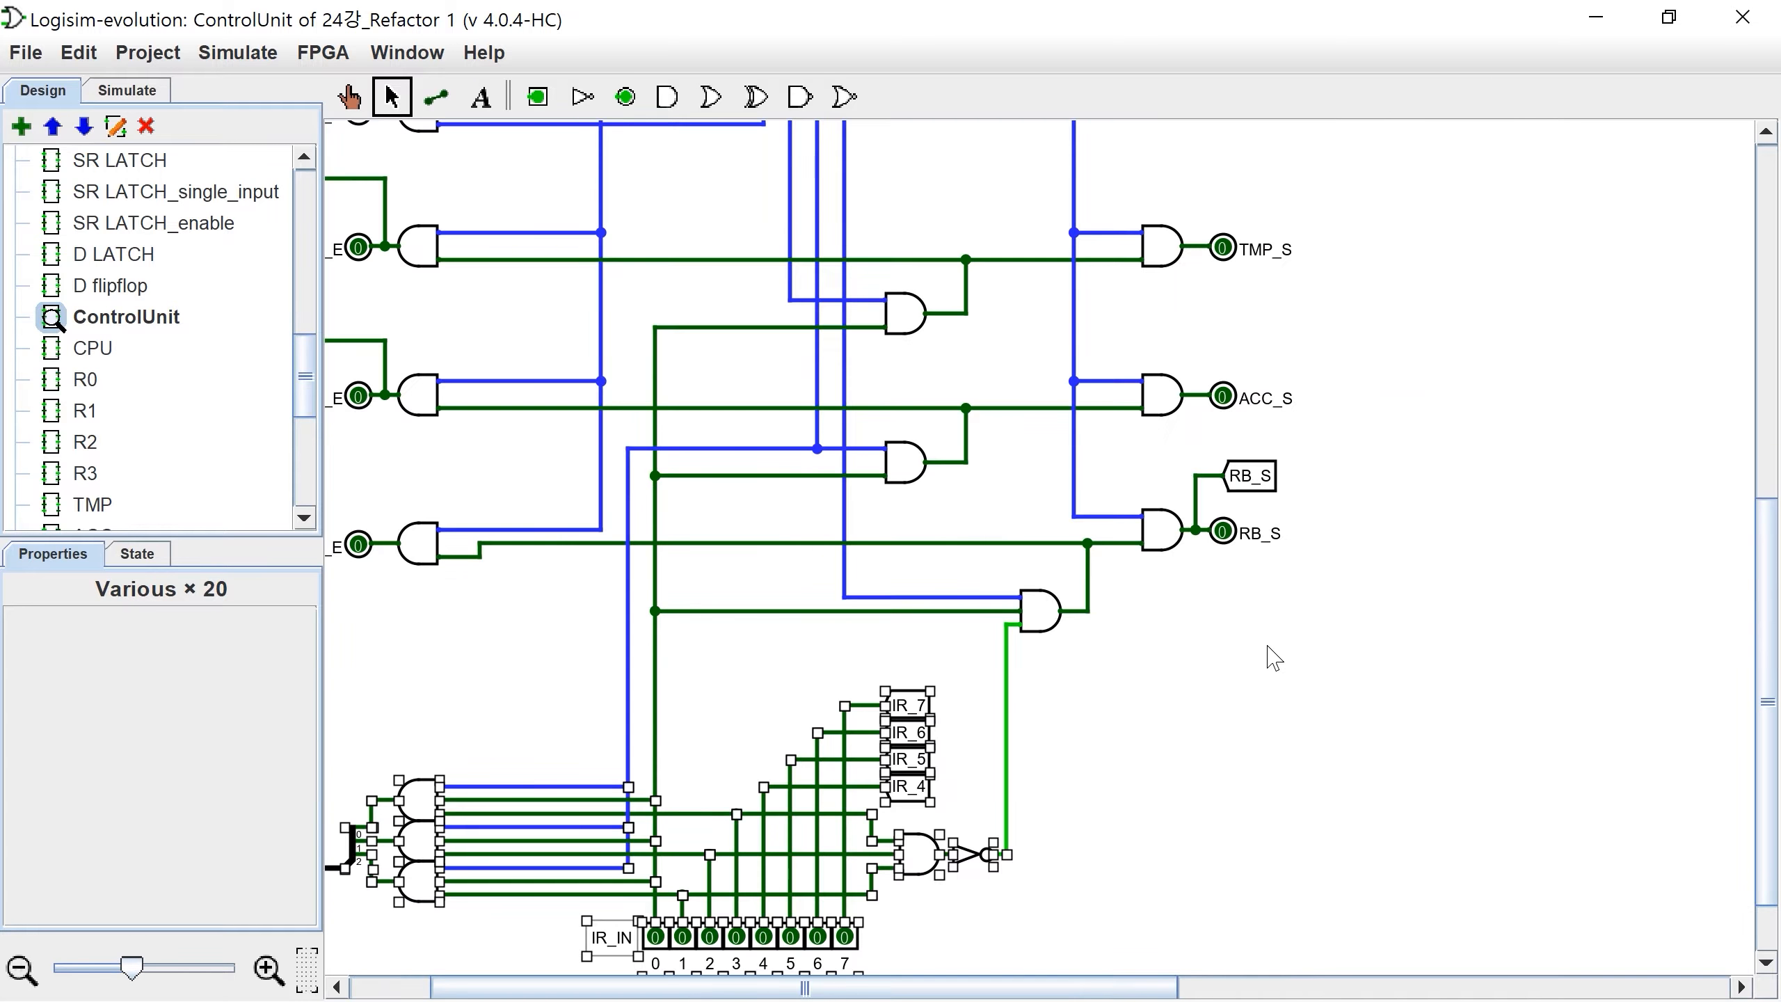
{"action": "scroll", "coordinate": [1271, 659], "scroll_direction": "down", "scroll_amount": 1, "text": "ctrl"}
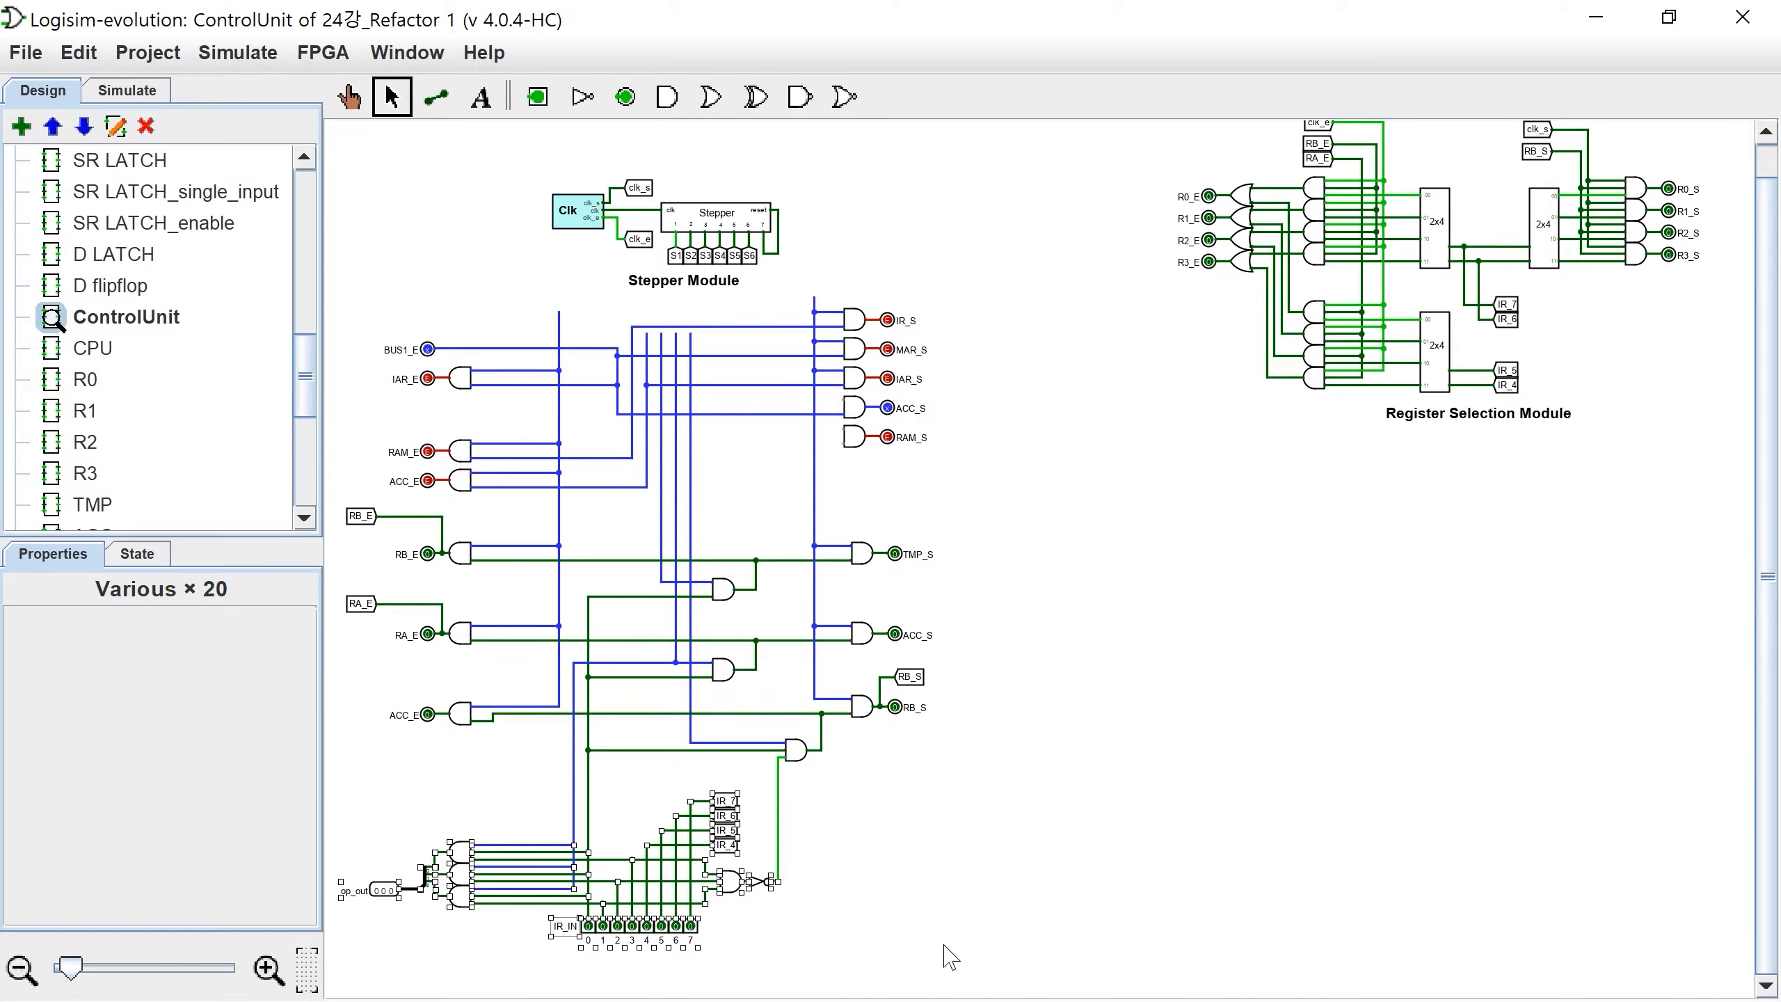
{"action": "left_click_drag", "start_coordinate": [1011, 968], "coordinate": [279, 495]}
{"action": "left_click_drag", "start_coordinate": [493, 577], "coordinate": [447, 940]}
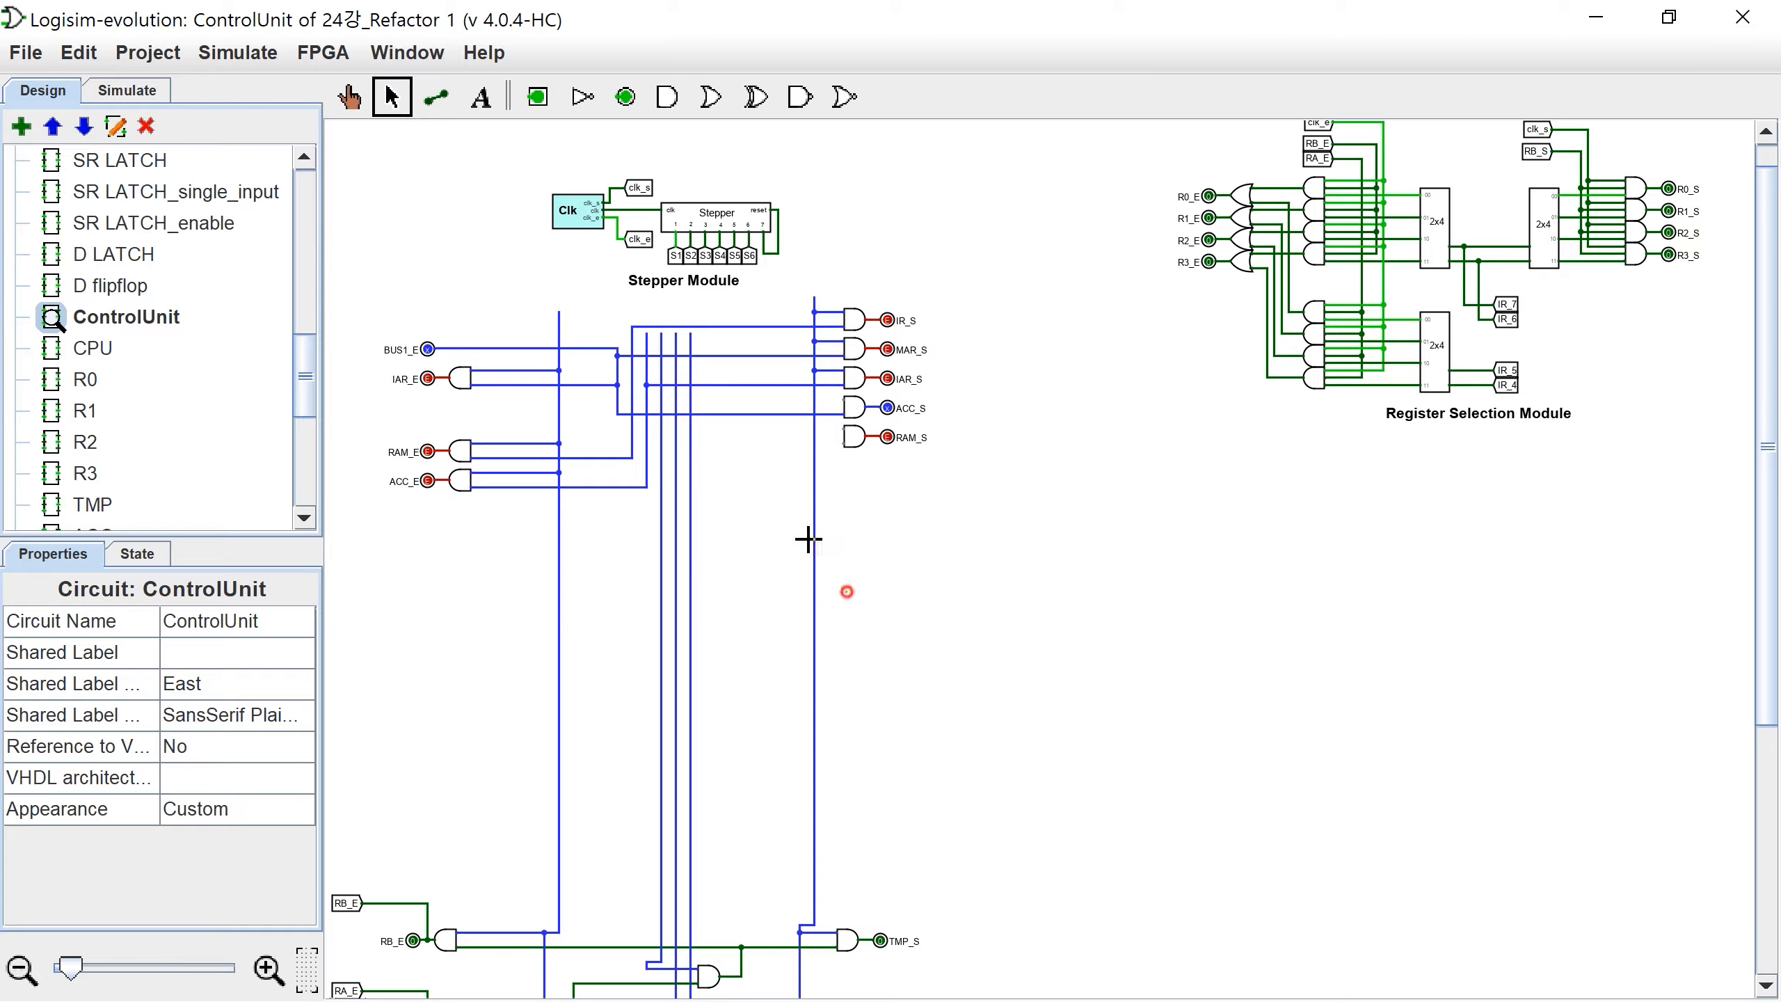
Step: Delete the upper block's wires and its enable-side AND gates, keeping the output pins and the AND gates feeding IR_S through RAM_S
{"action": "left_click_drag", "start_coordinate": [843, 588], "coordinate": [847, 946]}
{"action": "key", "text": "Delete"}
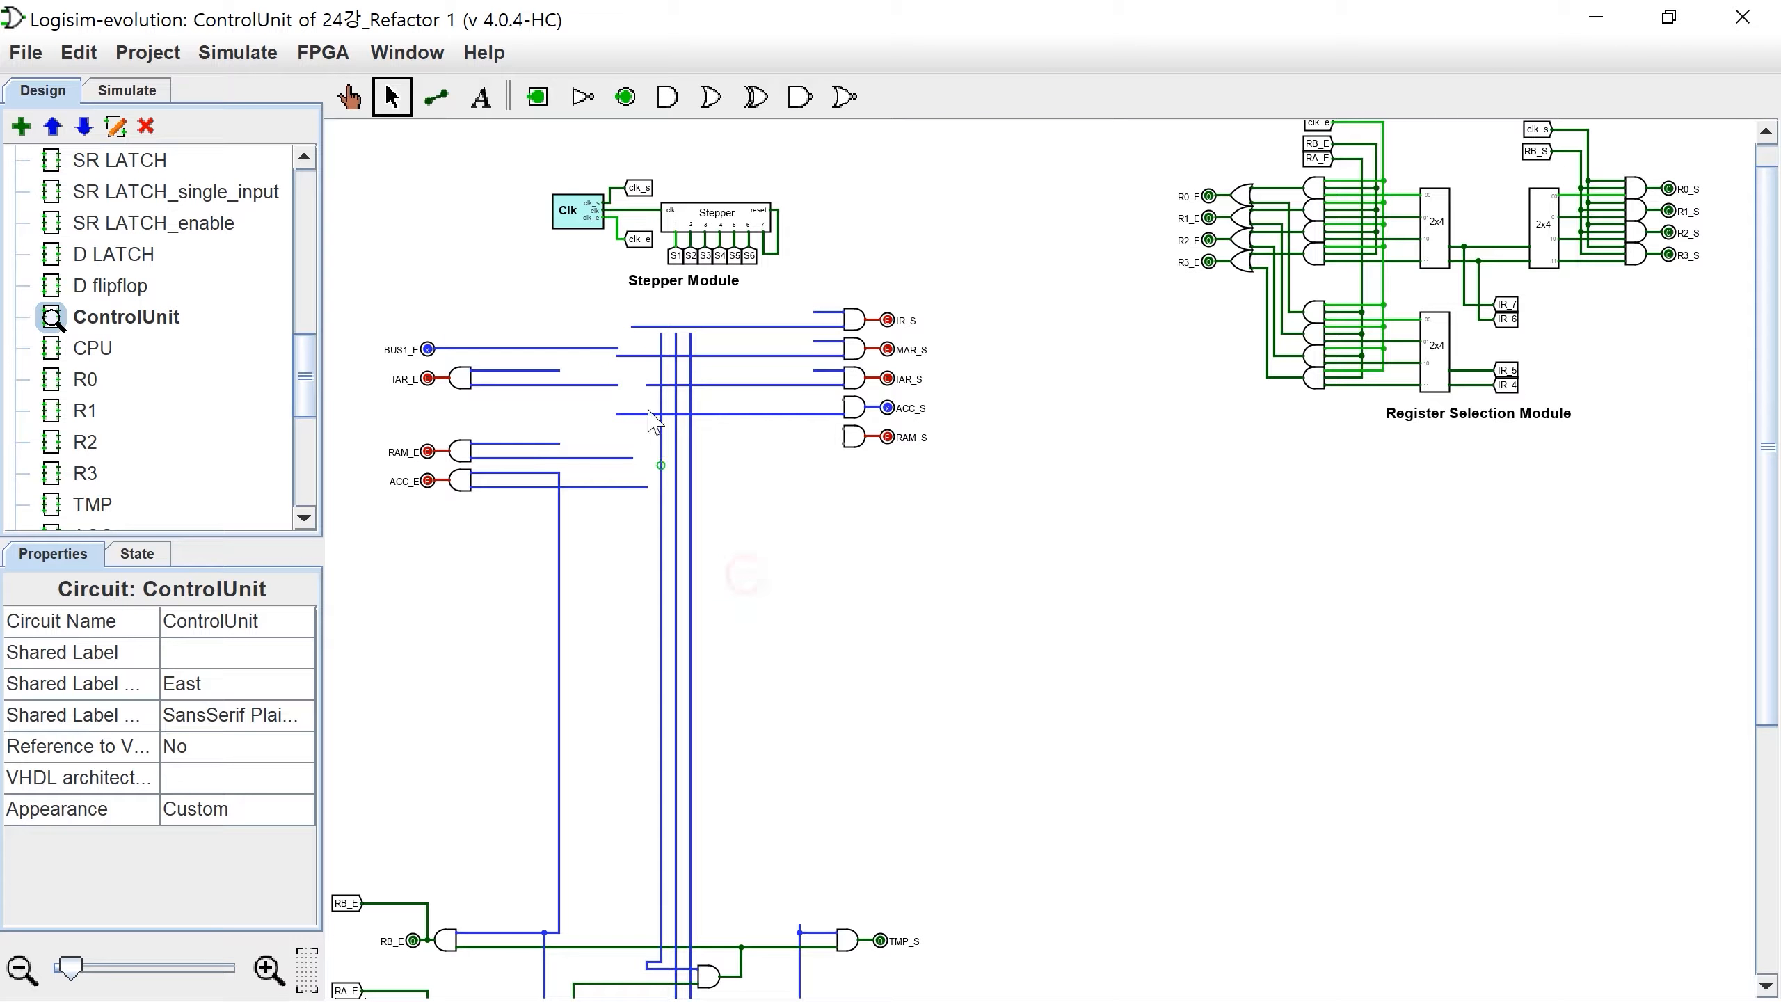
{"action": "left_click_drag", "start_coordinate": [446, 310], "coordinate": [873, 655]}
{"action": "key", "text": "Delete"}
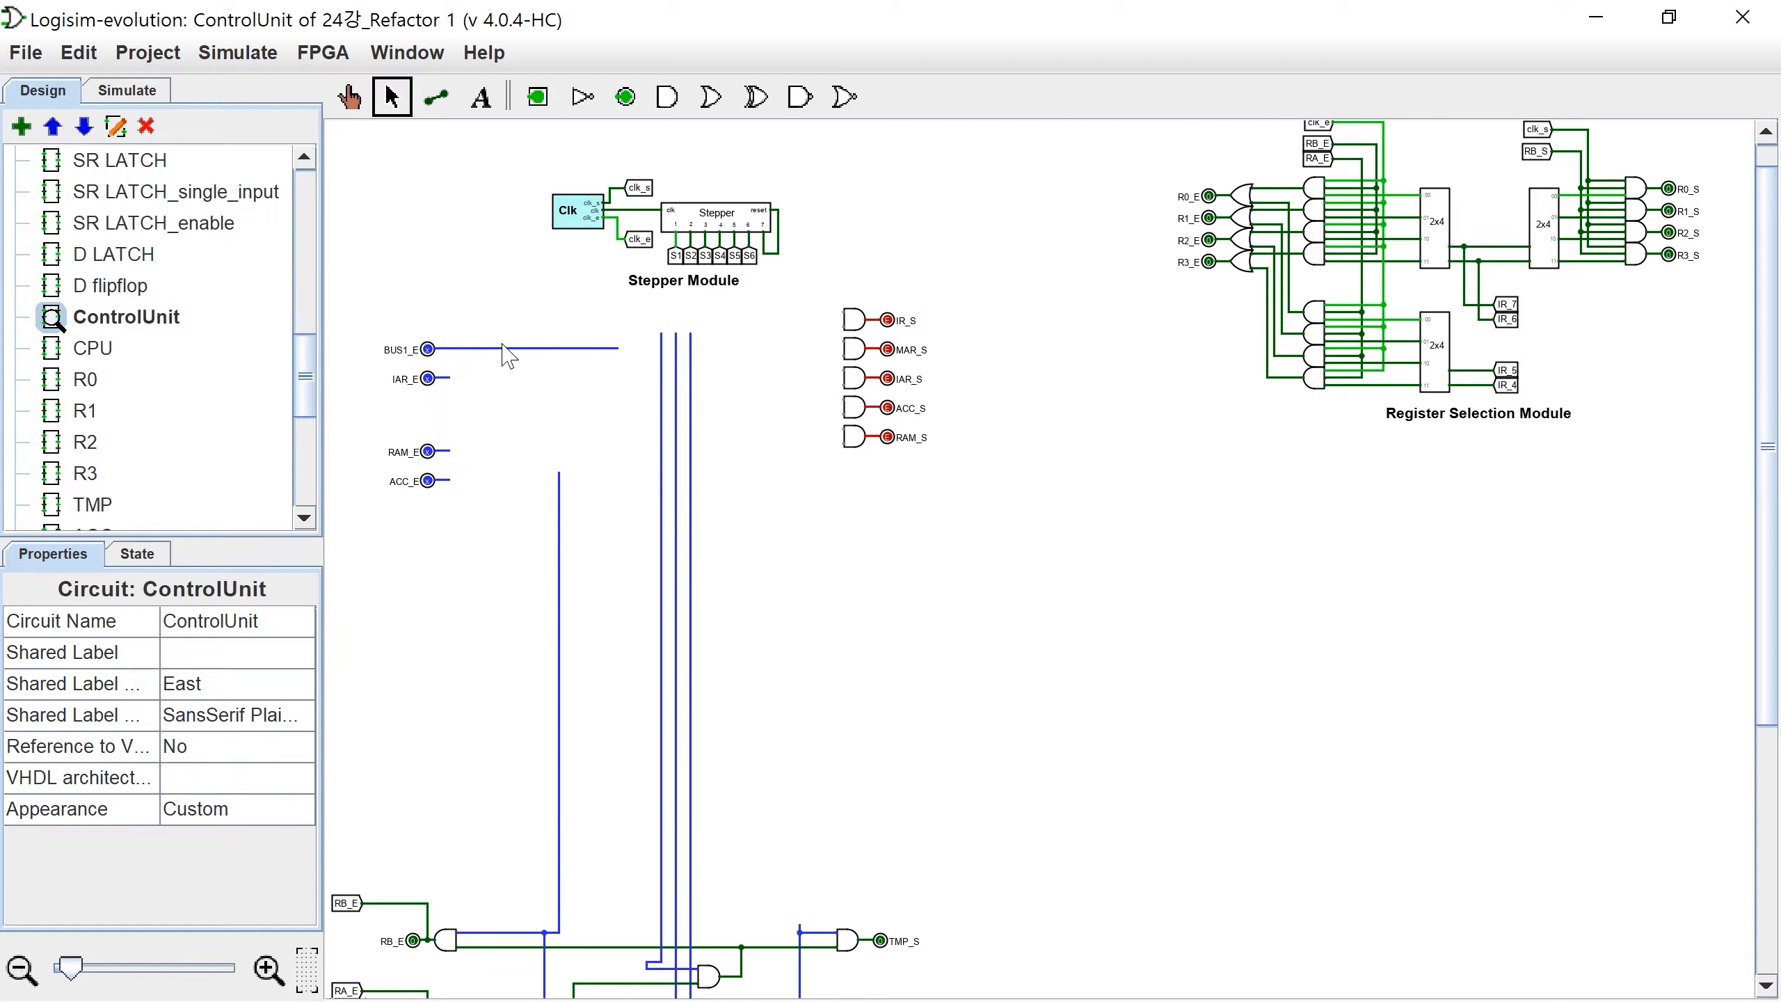
{"action": "left_click_drag", "start_coordinate": [434, 349], "coordinate": [618, 349]}
{"action": "left_click_drag", "start_coordinate": [661, 334], "coordinate": [669, 889]}
{"action": "left_click_drag", "start_coordinate": [678, 339], "coordinate": [678, 589]}
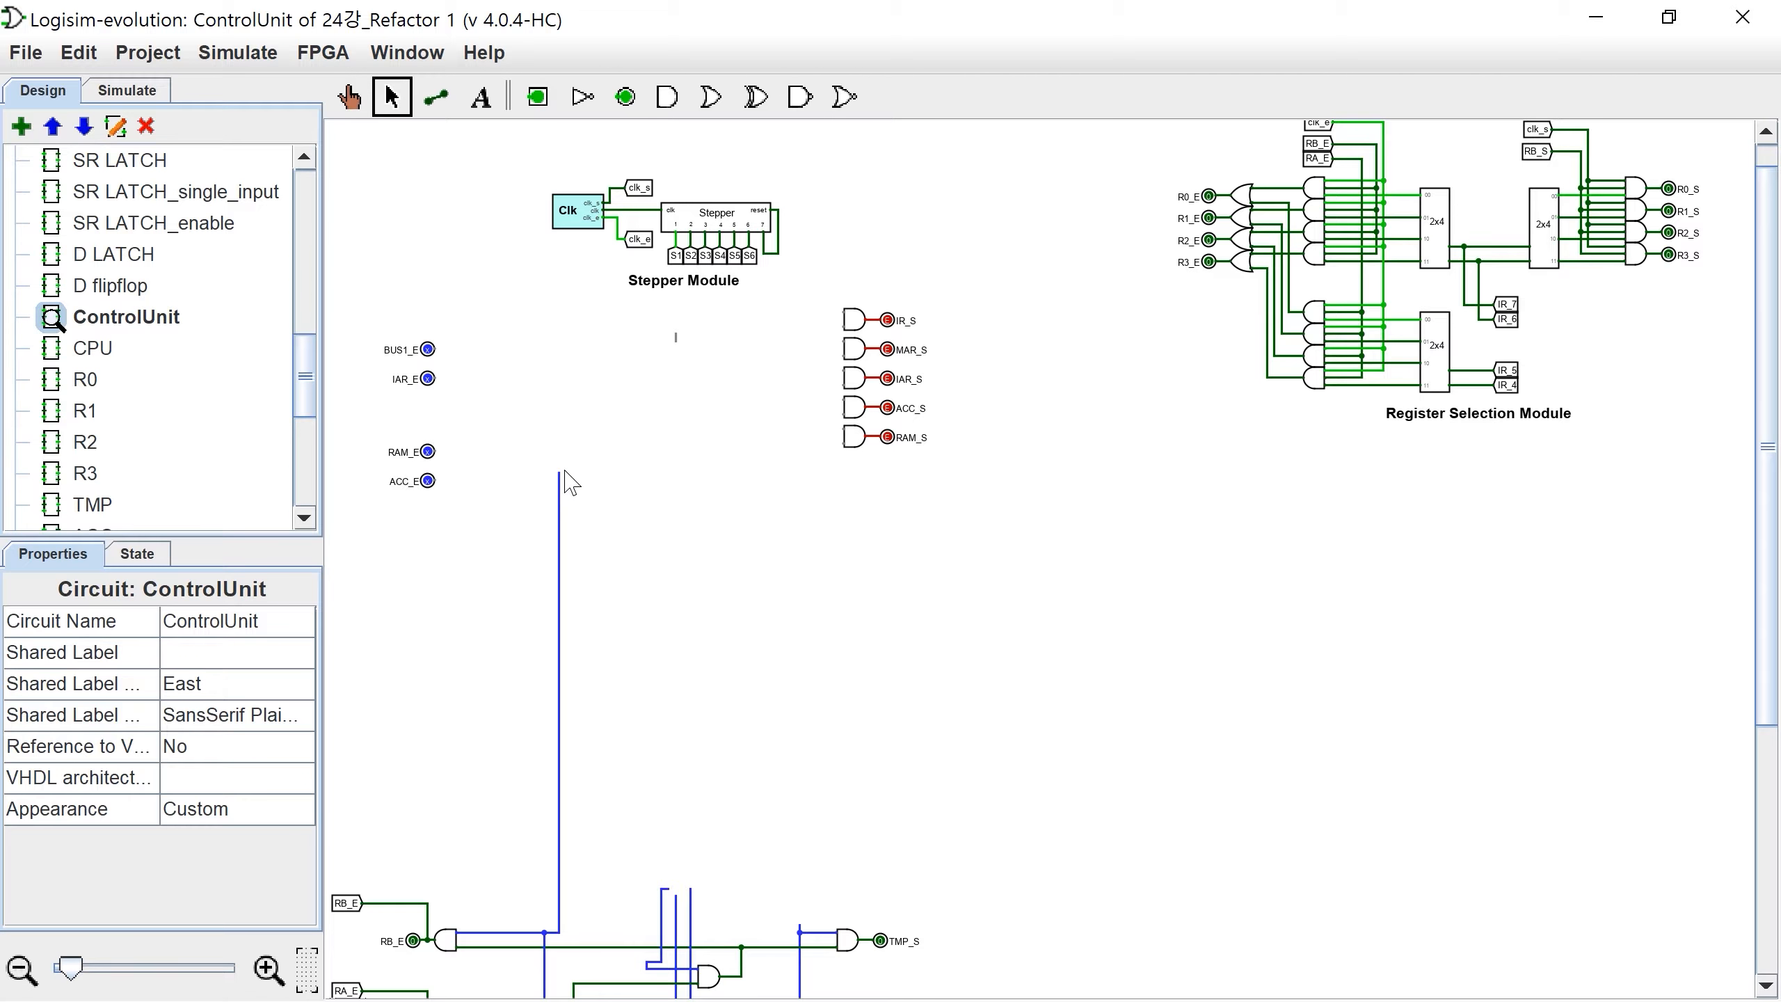
{"action": "scroll", "coordinate": [491, 506], "scroll_direction": "up", "scroll_amount": 3, "text": "ctrl"}
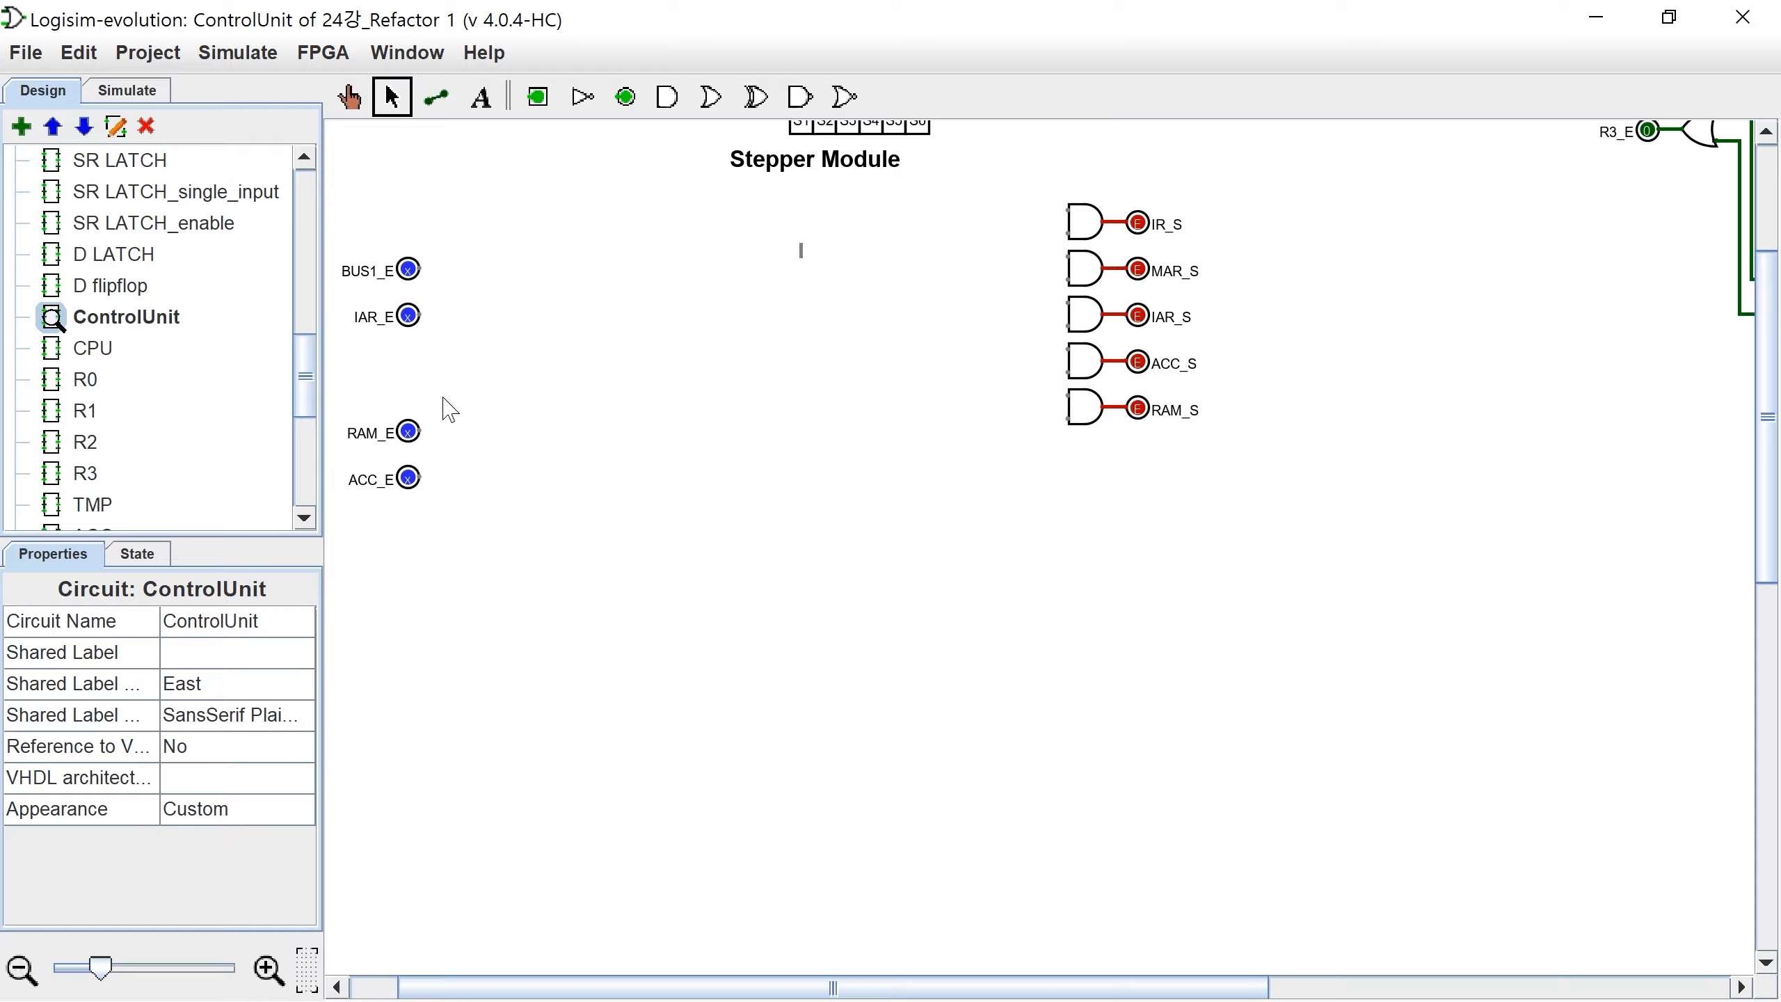
{"action": "scroll", "coordinate": [804, 265], "scroll_direction": "up", "scroll_amount": 3}
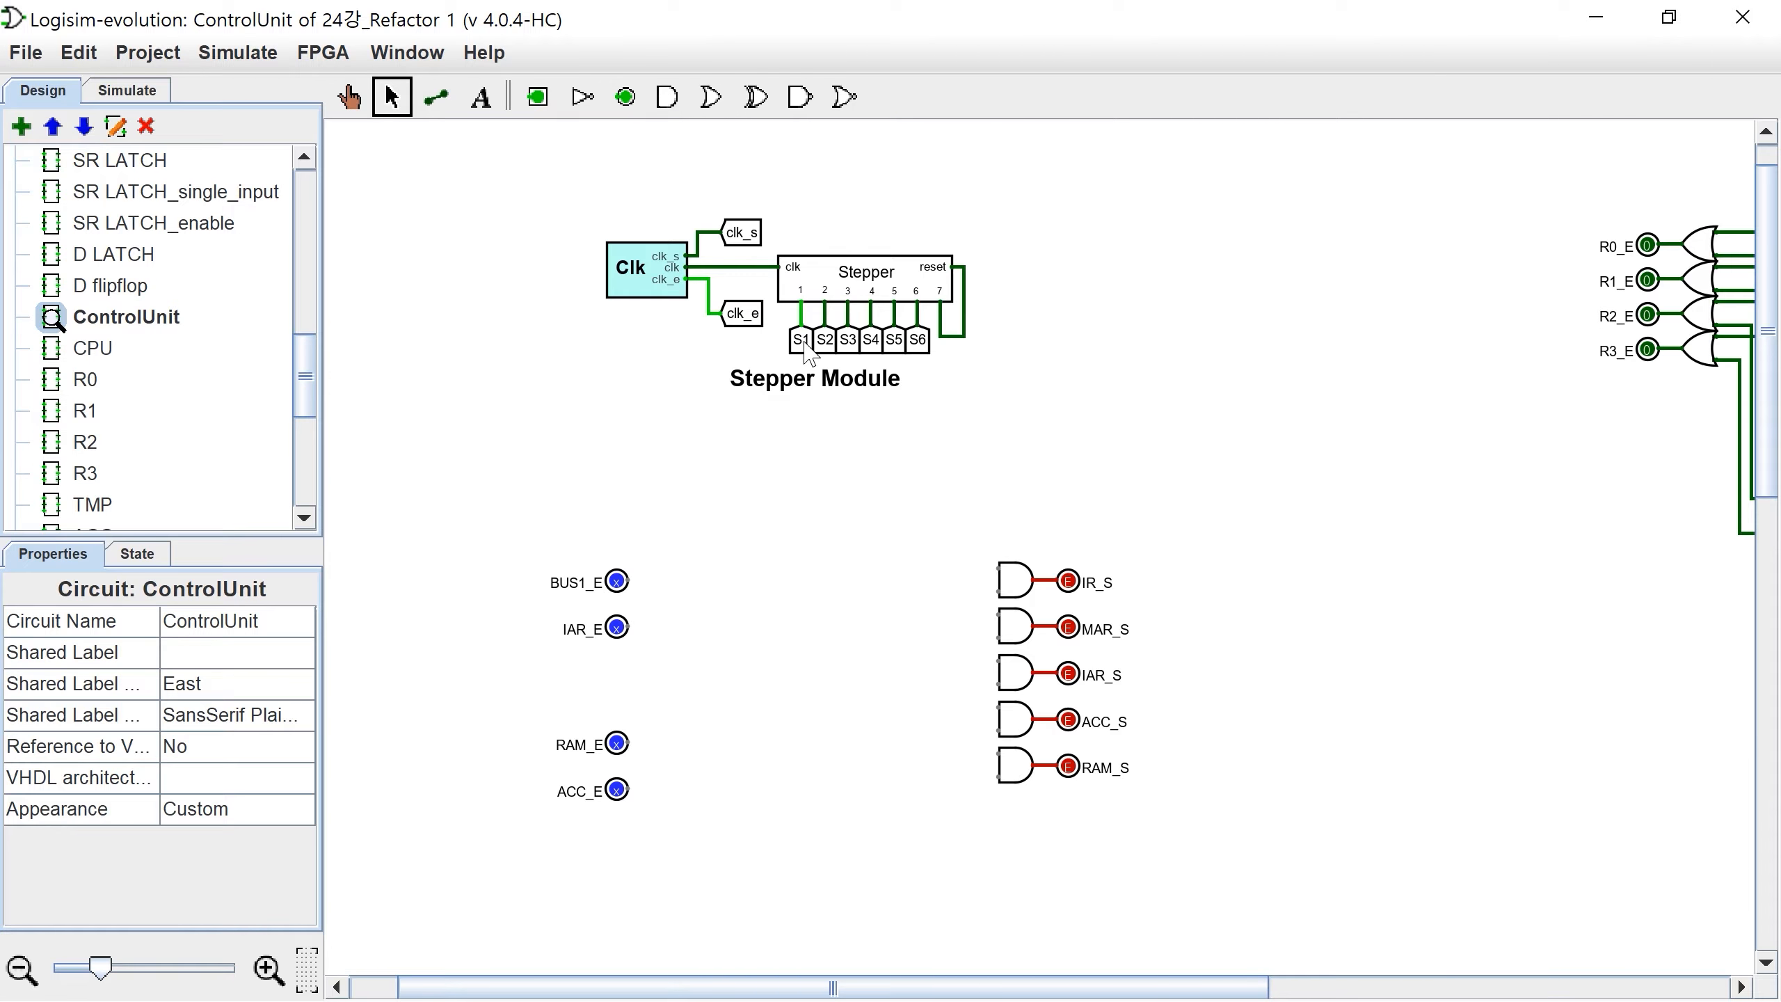
{"action": "left_click", "coordinate": [800, 341]}
{"action": "left_click", "coordinate": [913, 342], "text": "shift"}
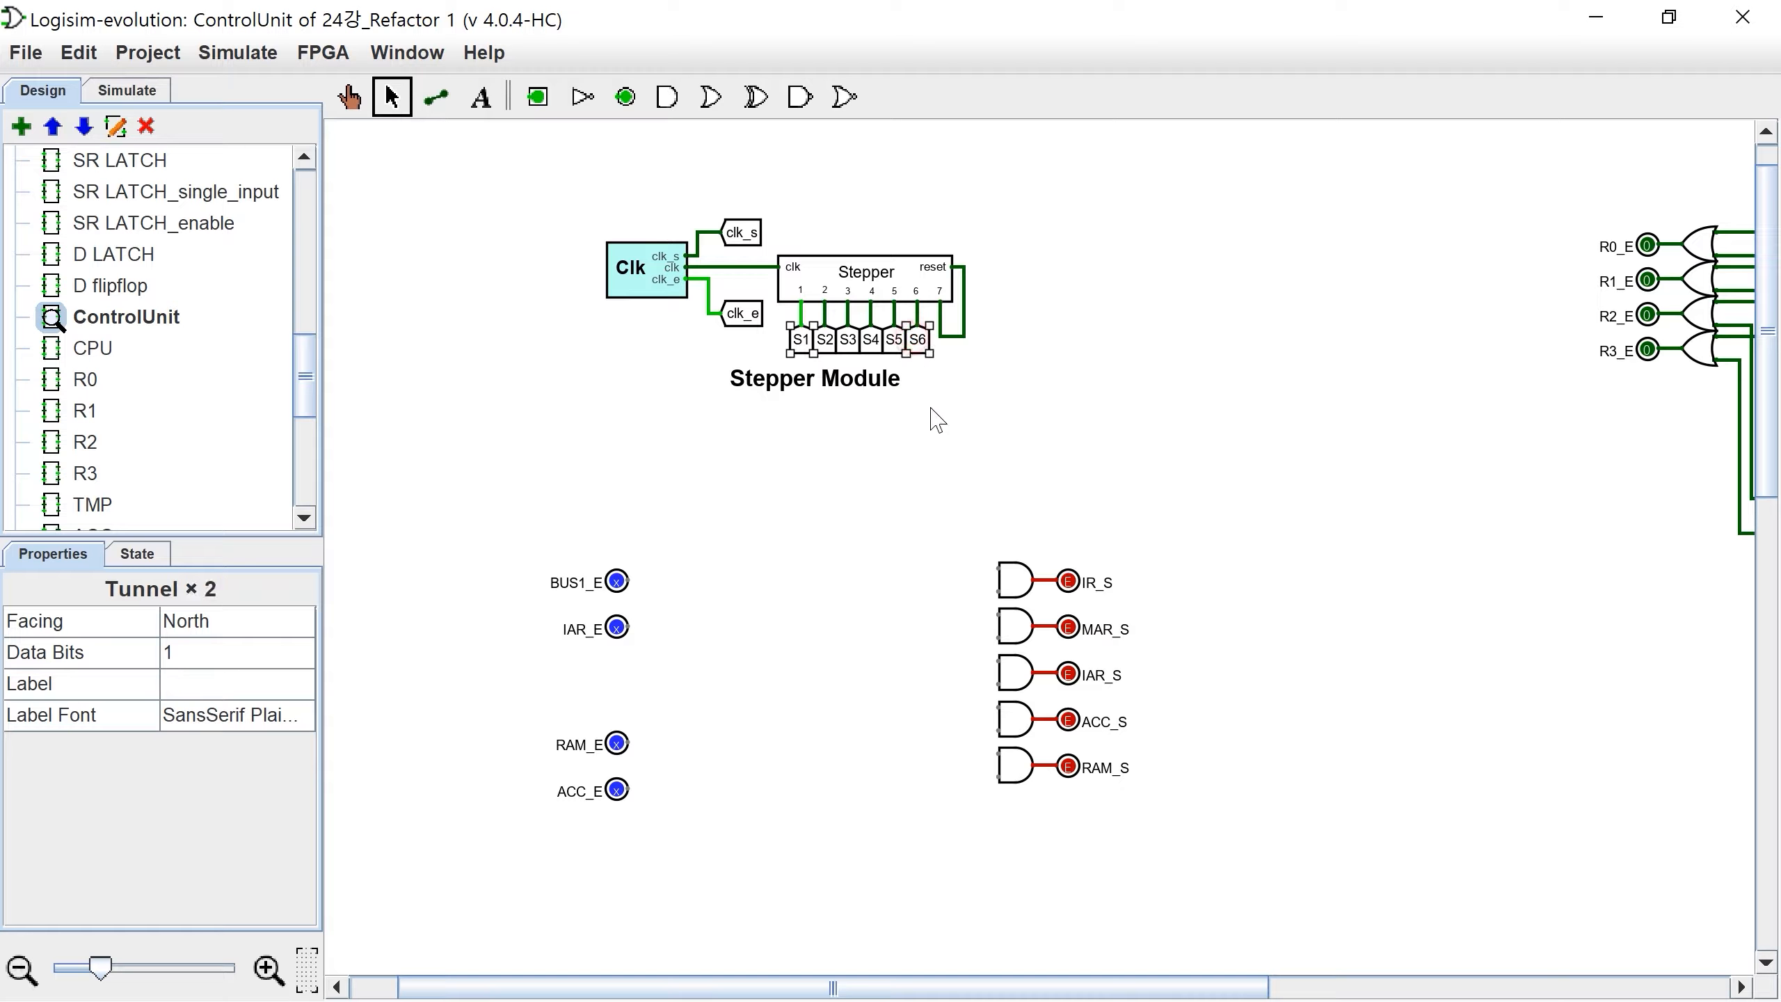
{"action": "left_click", "coordinate": [803, 342]}
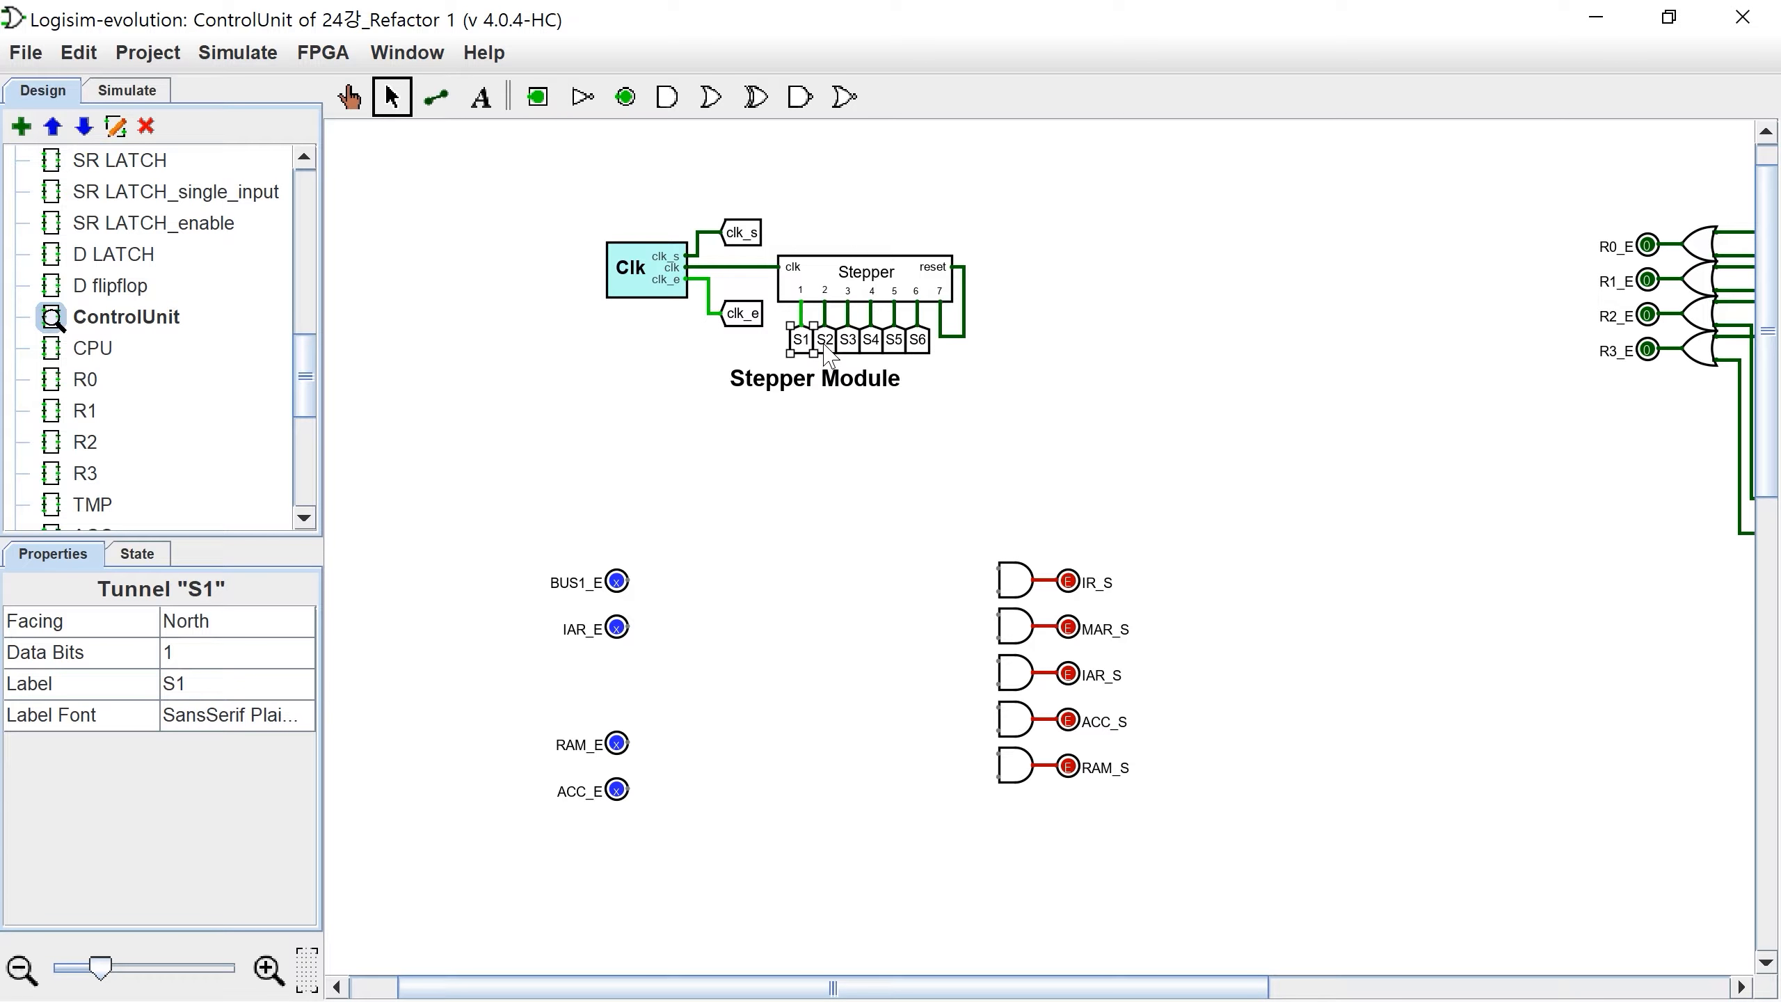
{"action": "right_click", "coordinate": [825, 346]}
{"action": "left_click", "coordinate": [826, 343]}
Step: Duplicate the S1, S2 and S3 tunnels, face the copies south and place them below the Stepper Module caption
{"action": "scroll", "coordinate": [814, 364], "scroll_direction": "up", "scroll_amount": 2}
{"action": "left_click", "coordinate": [794, 338]}
{"action": "left_click", "coordinate": [822, 333], "text": "shift"}
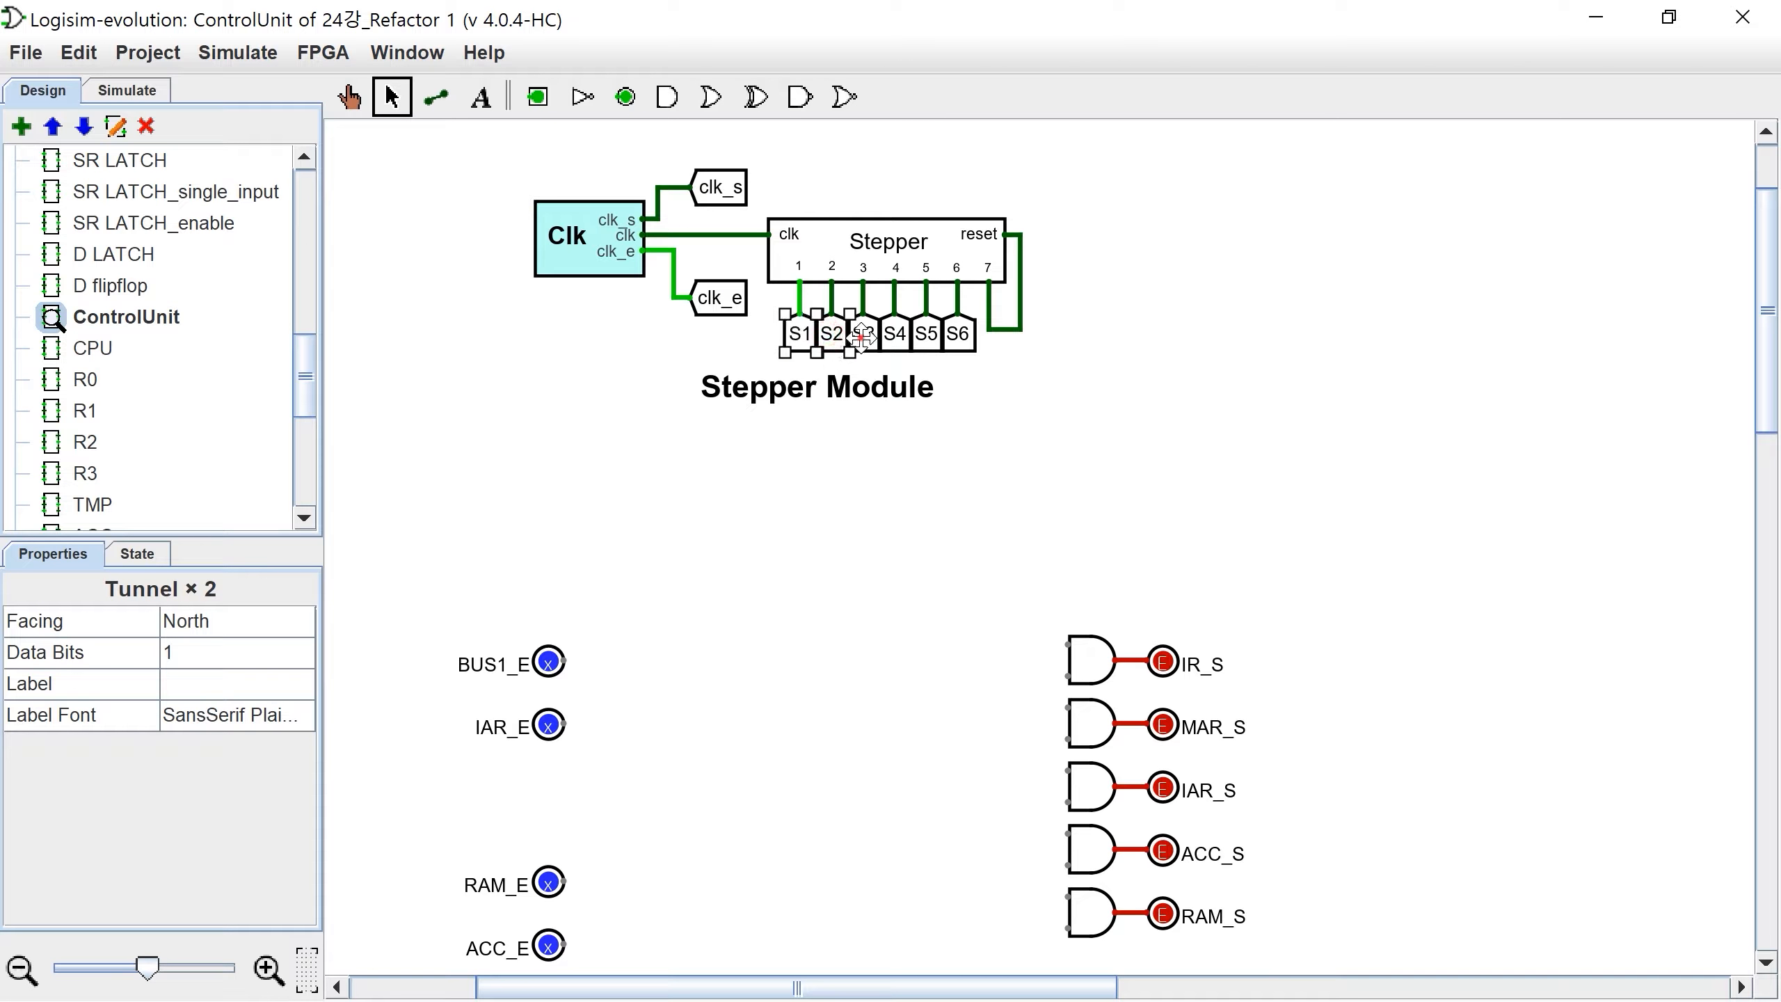
{"action": "left_click", "coordinate": [851, 331], "text": "shift"}
{"action": "key", "text": "ctrl+d"}
{"action": "left_click", "coordinate": [845, 570]}
{"action": "key", "text": "Down"}
{"action": "left_click", "coordinate": [874, 593]}
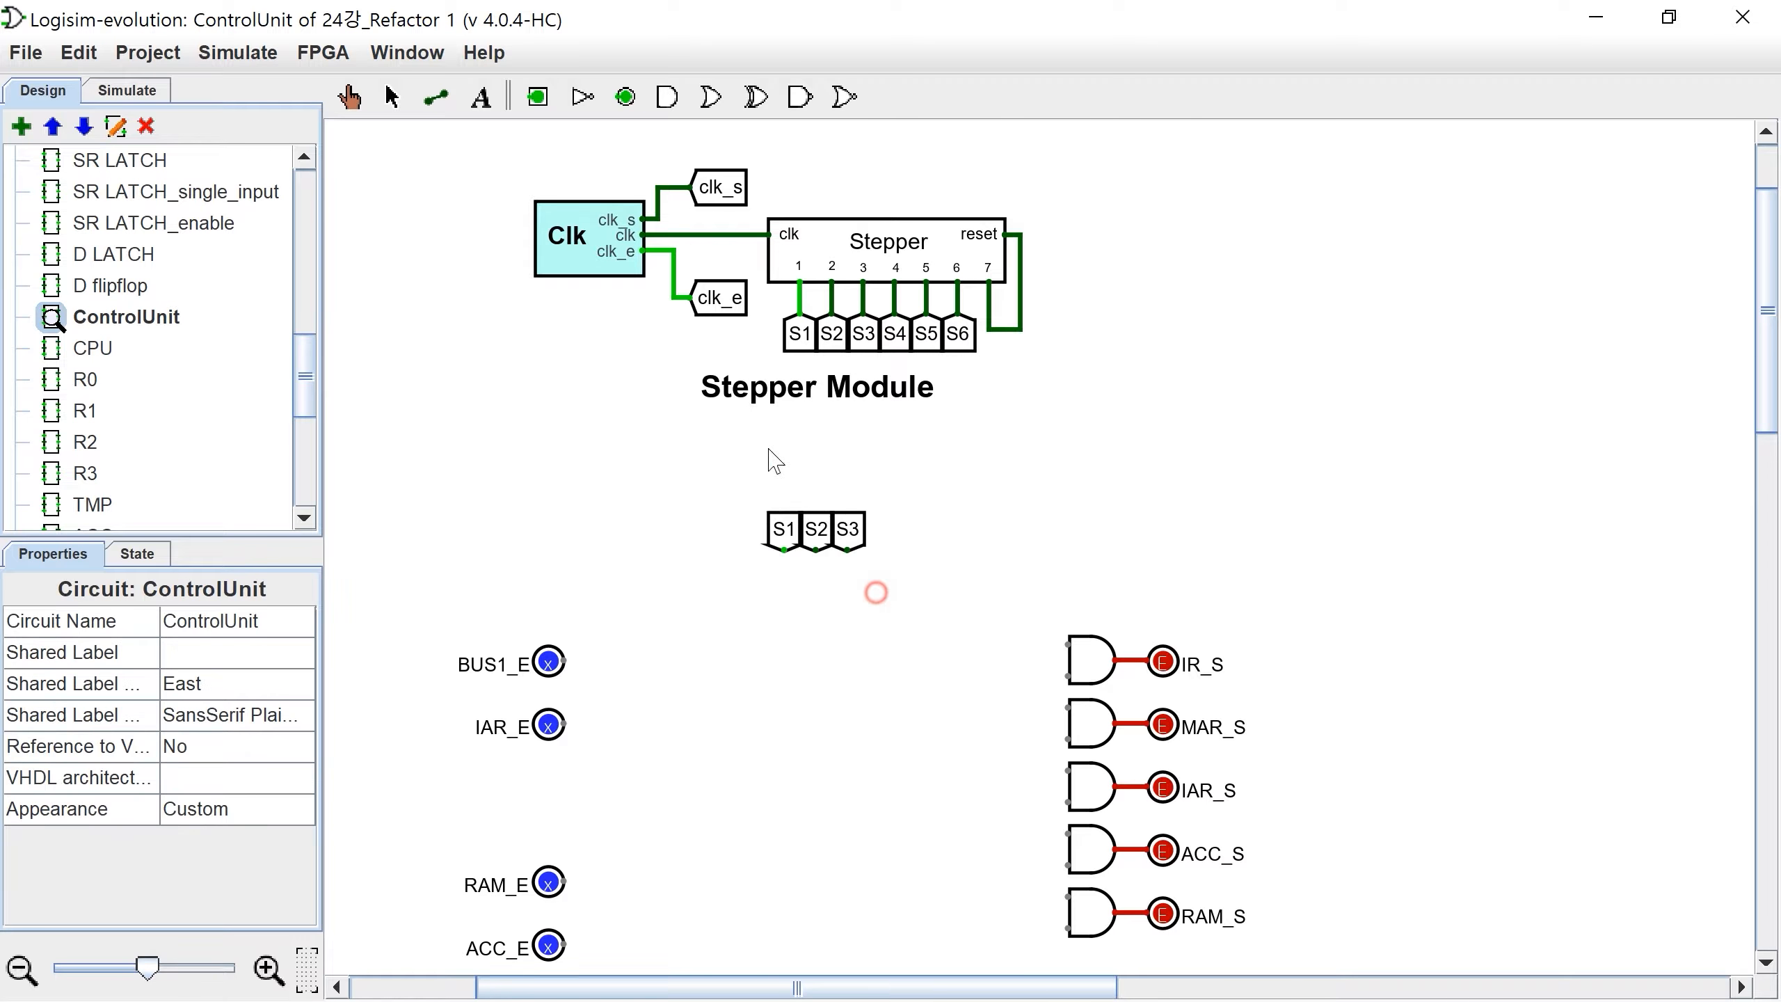
Step: Duplicate the clk_s and clk_e tunnels and place the copies on either side of the S1, S2 and S3 copies, with clk_e facing south
{"action": "left_click", "coordinate": [718, 203]}
{"action": "key", "text": "ctrl+d"}
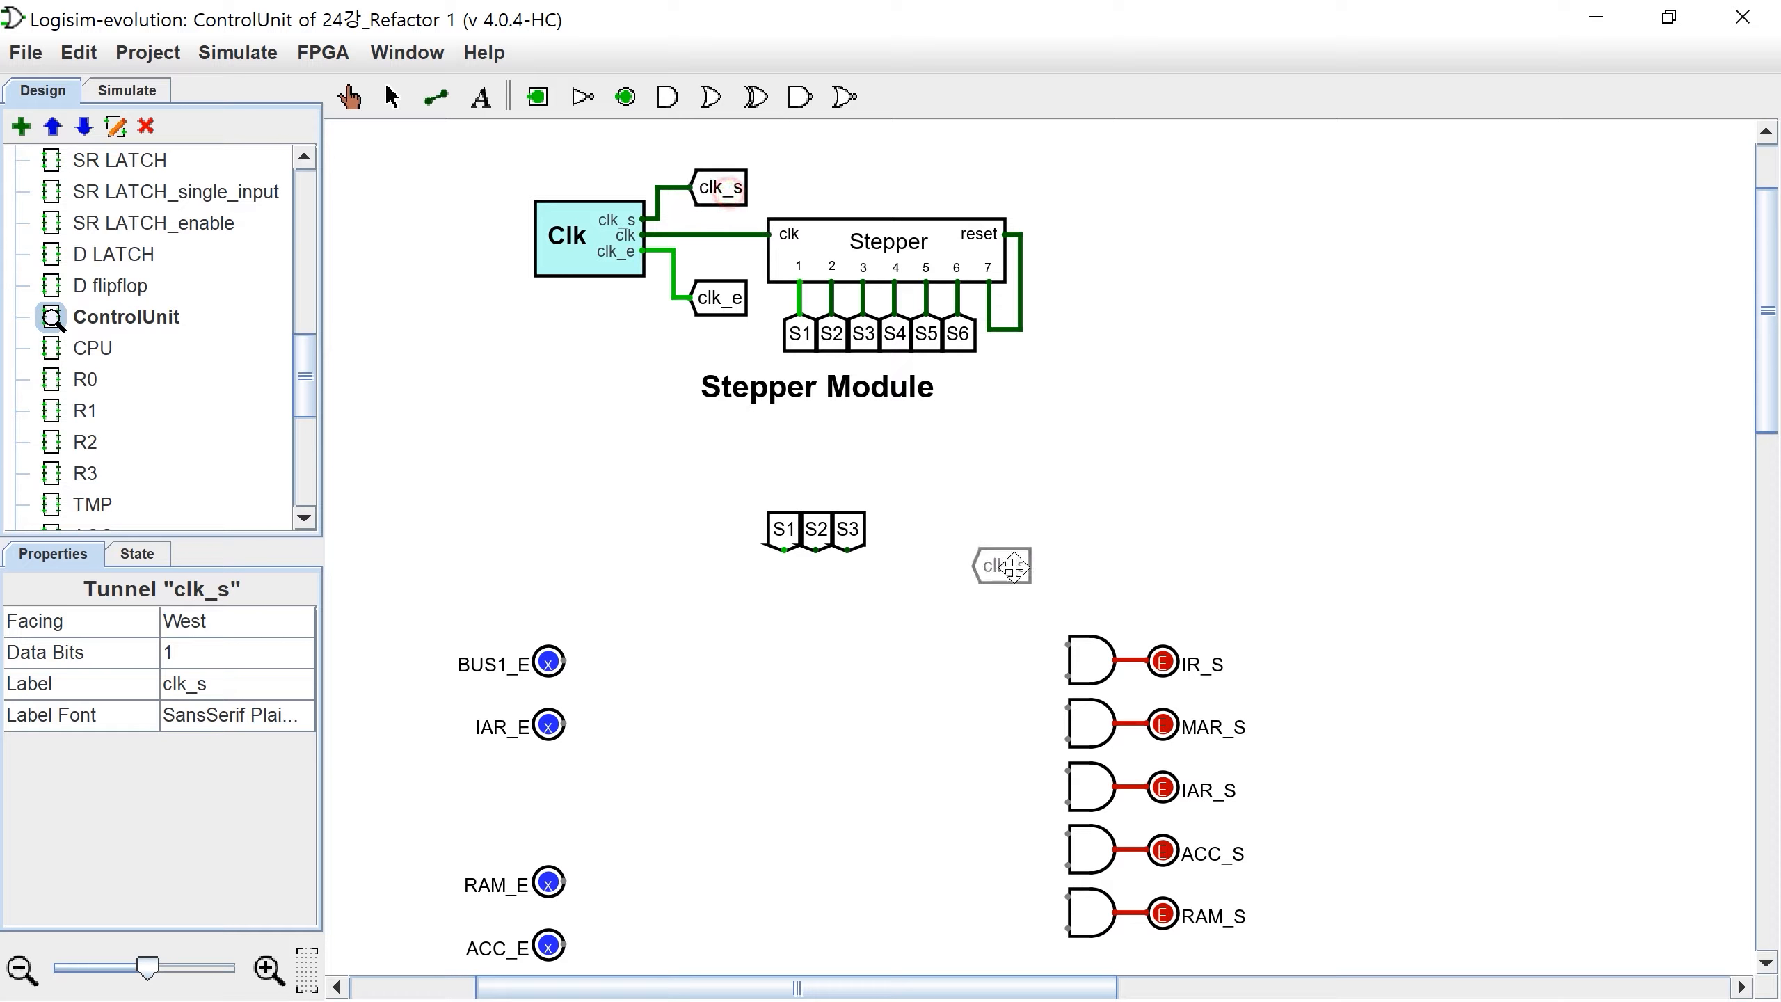
{"action": "left_click", "coordinate": [1002, 538]}
{"action": "left_click", "coordinate": [729, 302]}
{"action": "key", "text": "ctrl+d"}
{"action": "key", "text": "Down"}
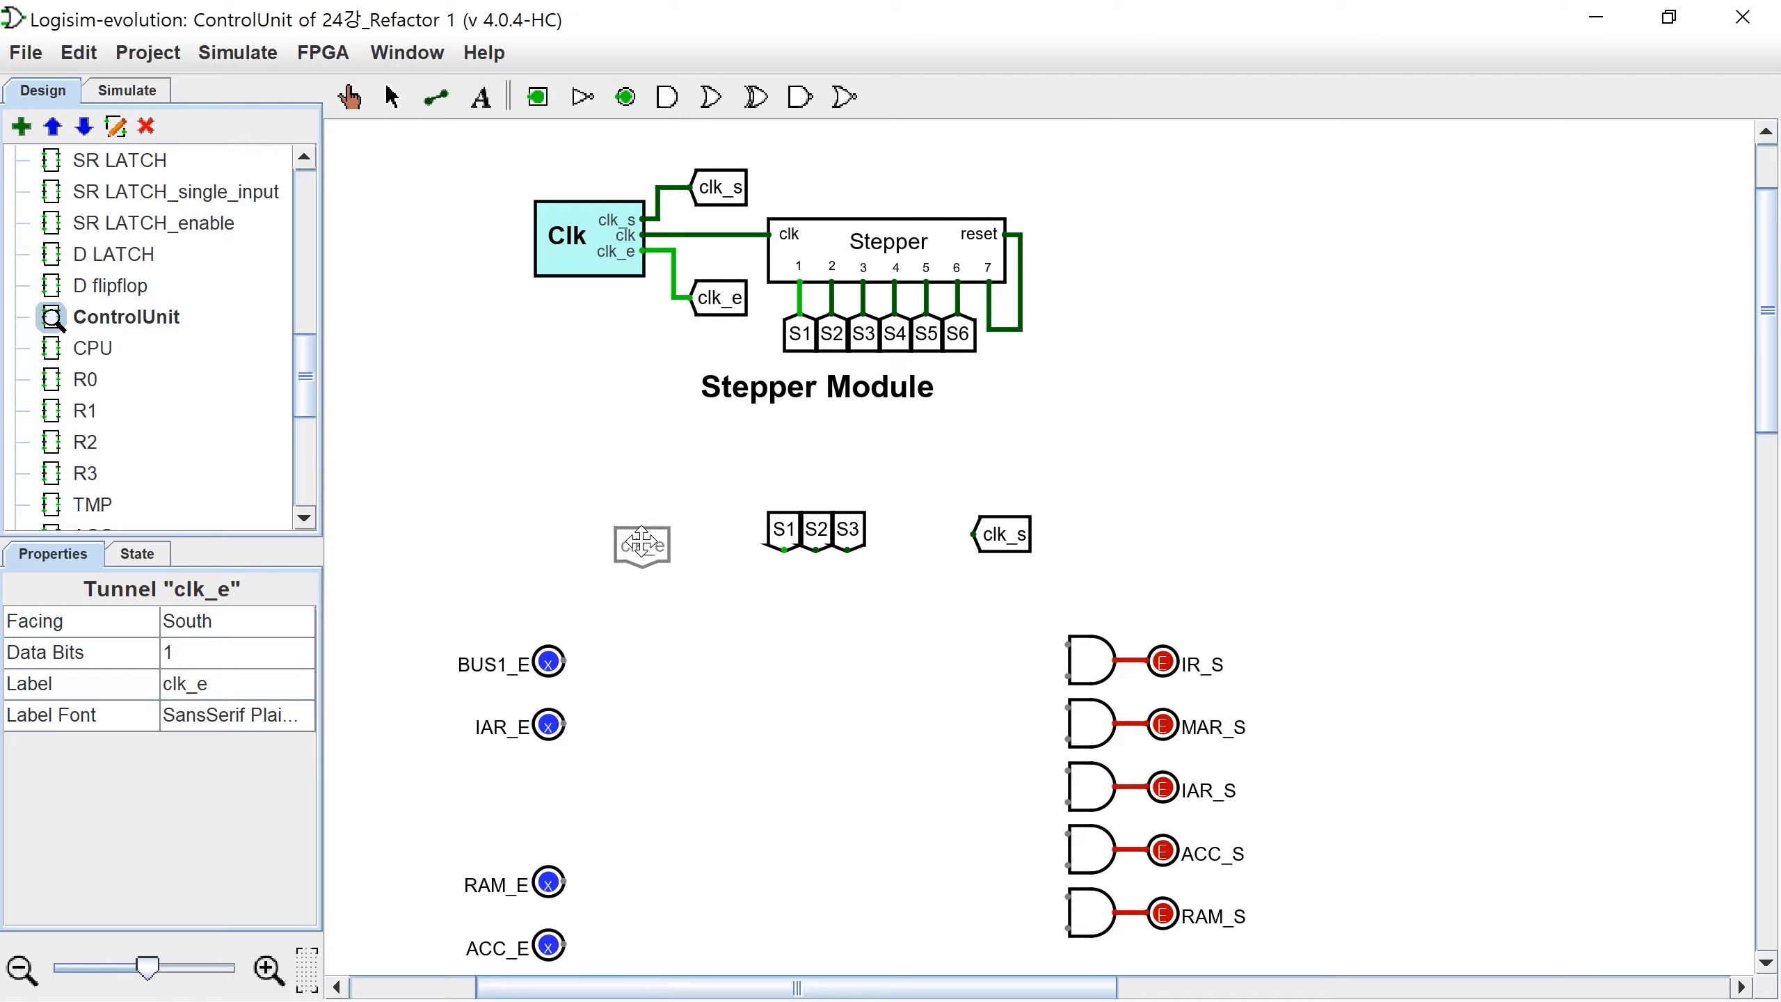
{"action": "left_click", "coordinate": [659, 540]}
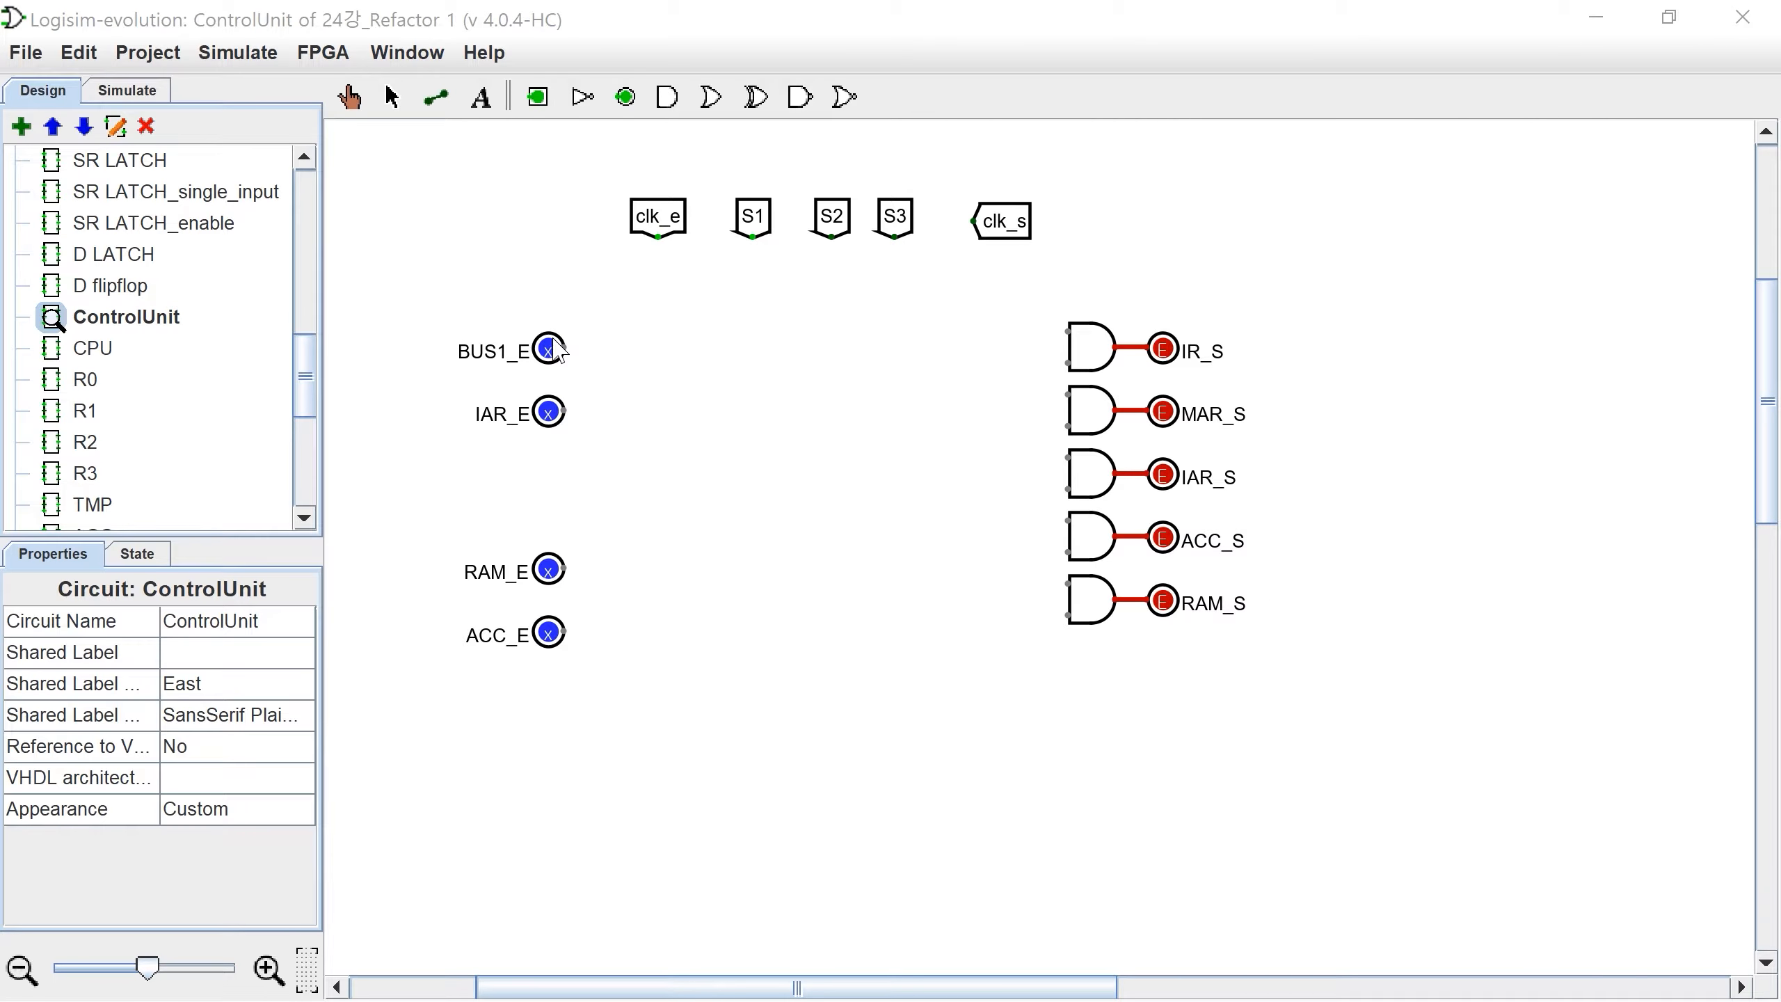
{"action": "left_click", "coordinate": [550, 421]}
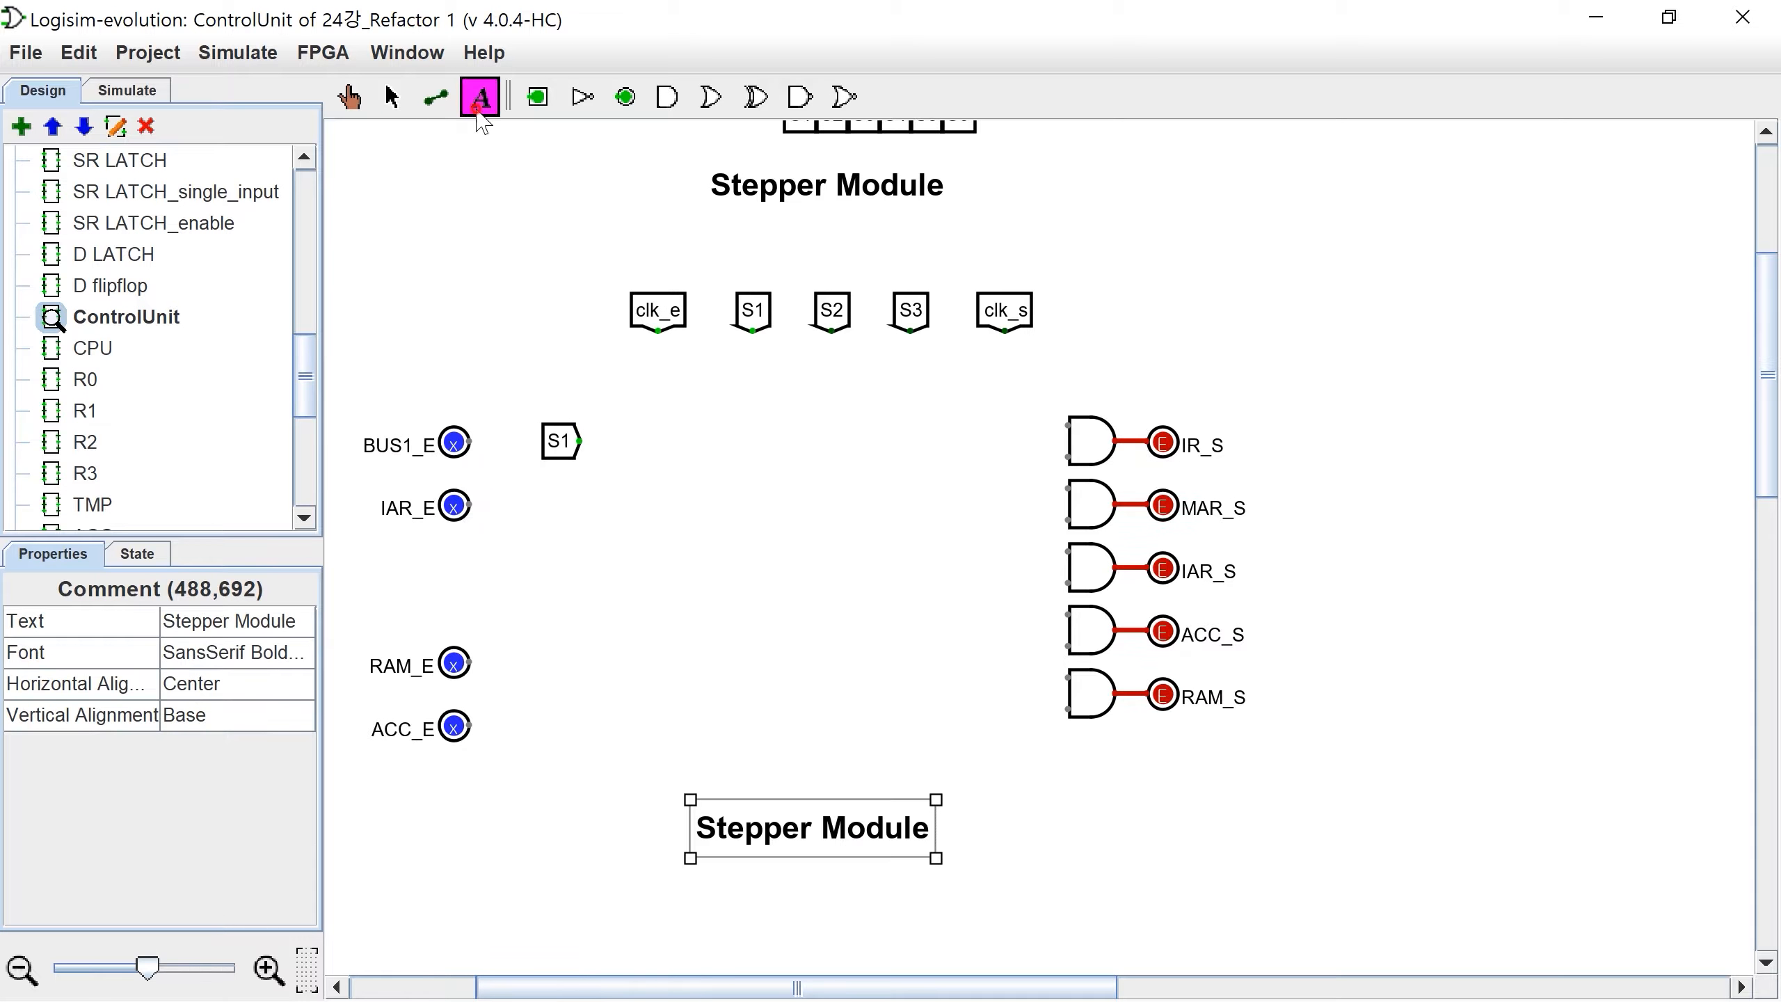
Step: Change the text of the copied Stepper Module caption below the ACC_E pin to "Instruction Fetch Module"
{"action": "double_click", "coordinate": [785, 839]}
{"action": "type", "text": "Instructio"}
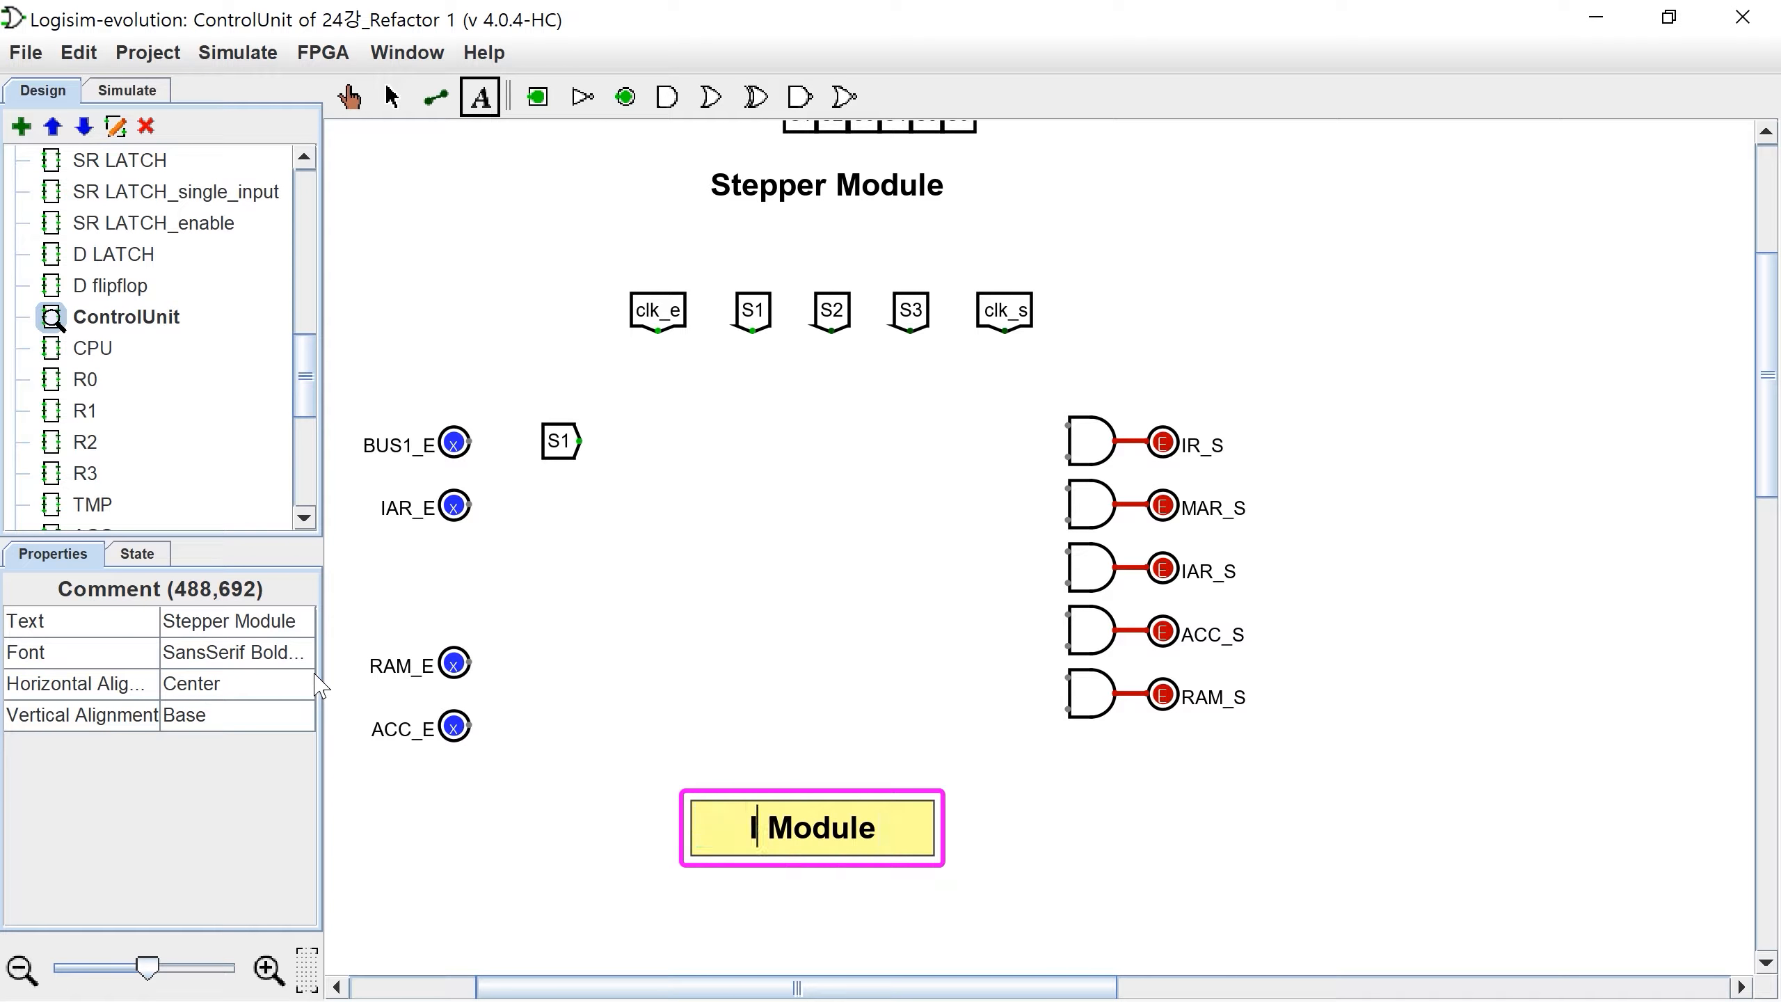
{"action": "type", "text": "n Fetch"}
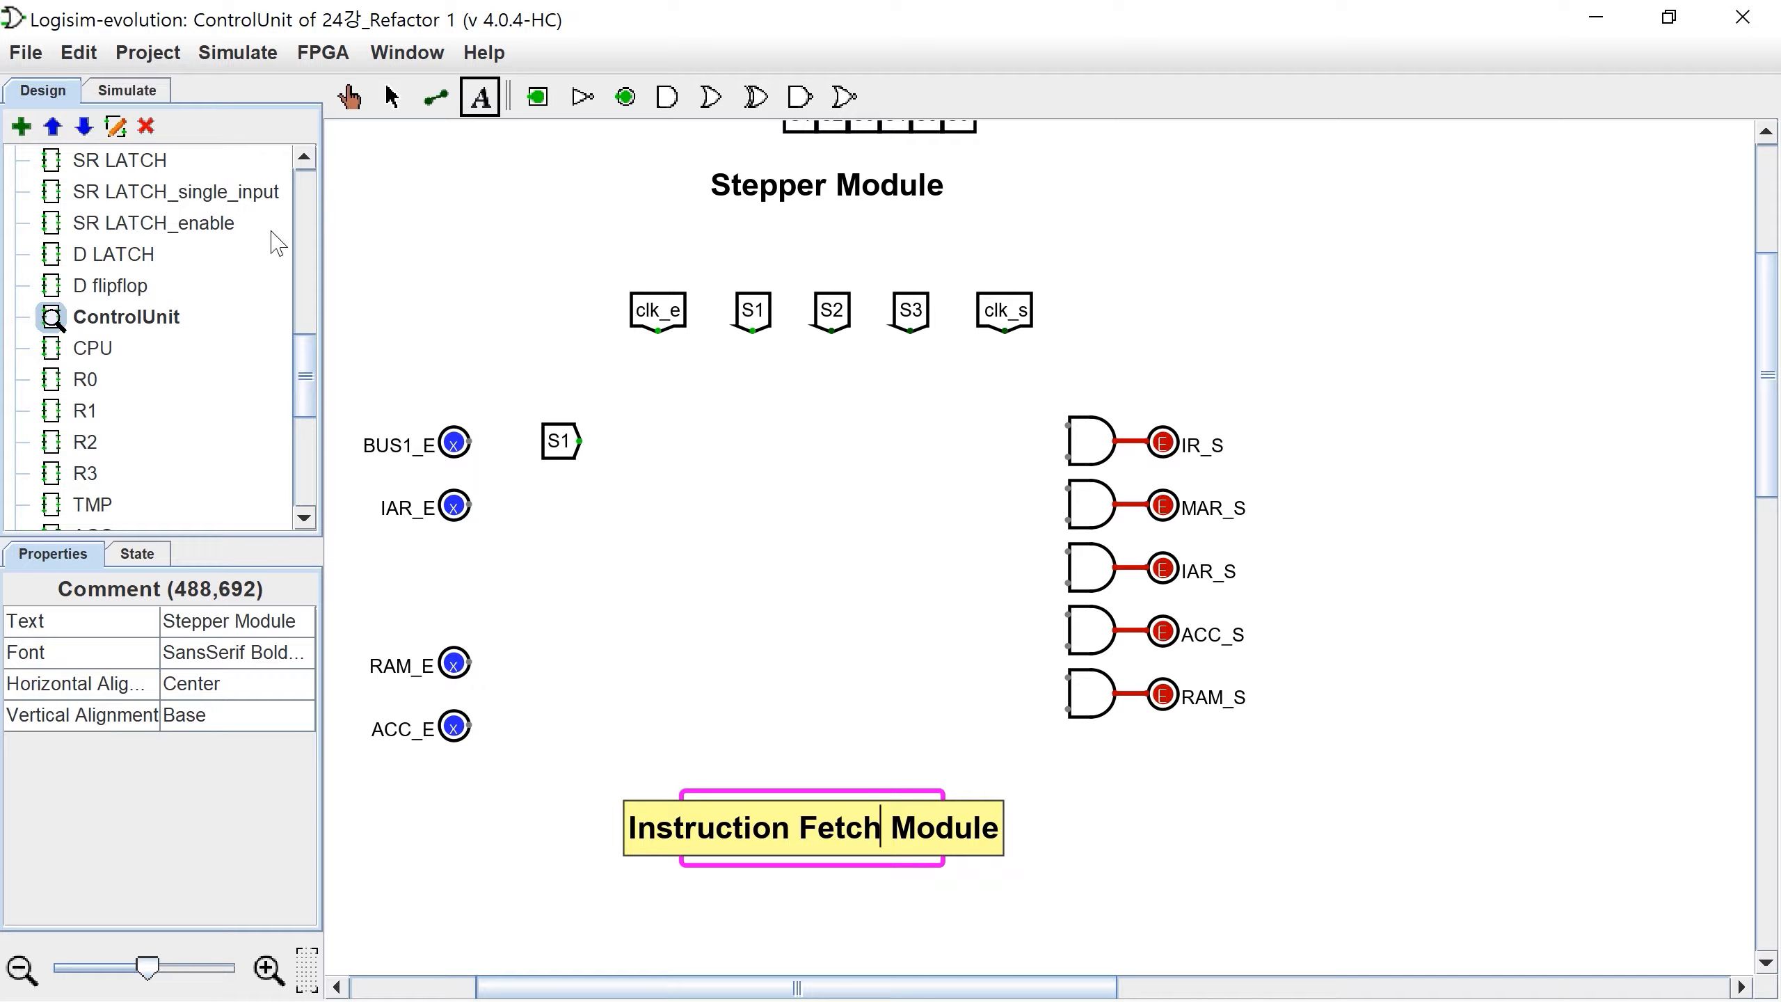
{"action": "left_click", "coordinate": [391, 98]}
{"action": "left_click", "coordinate": [817, 841]}
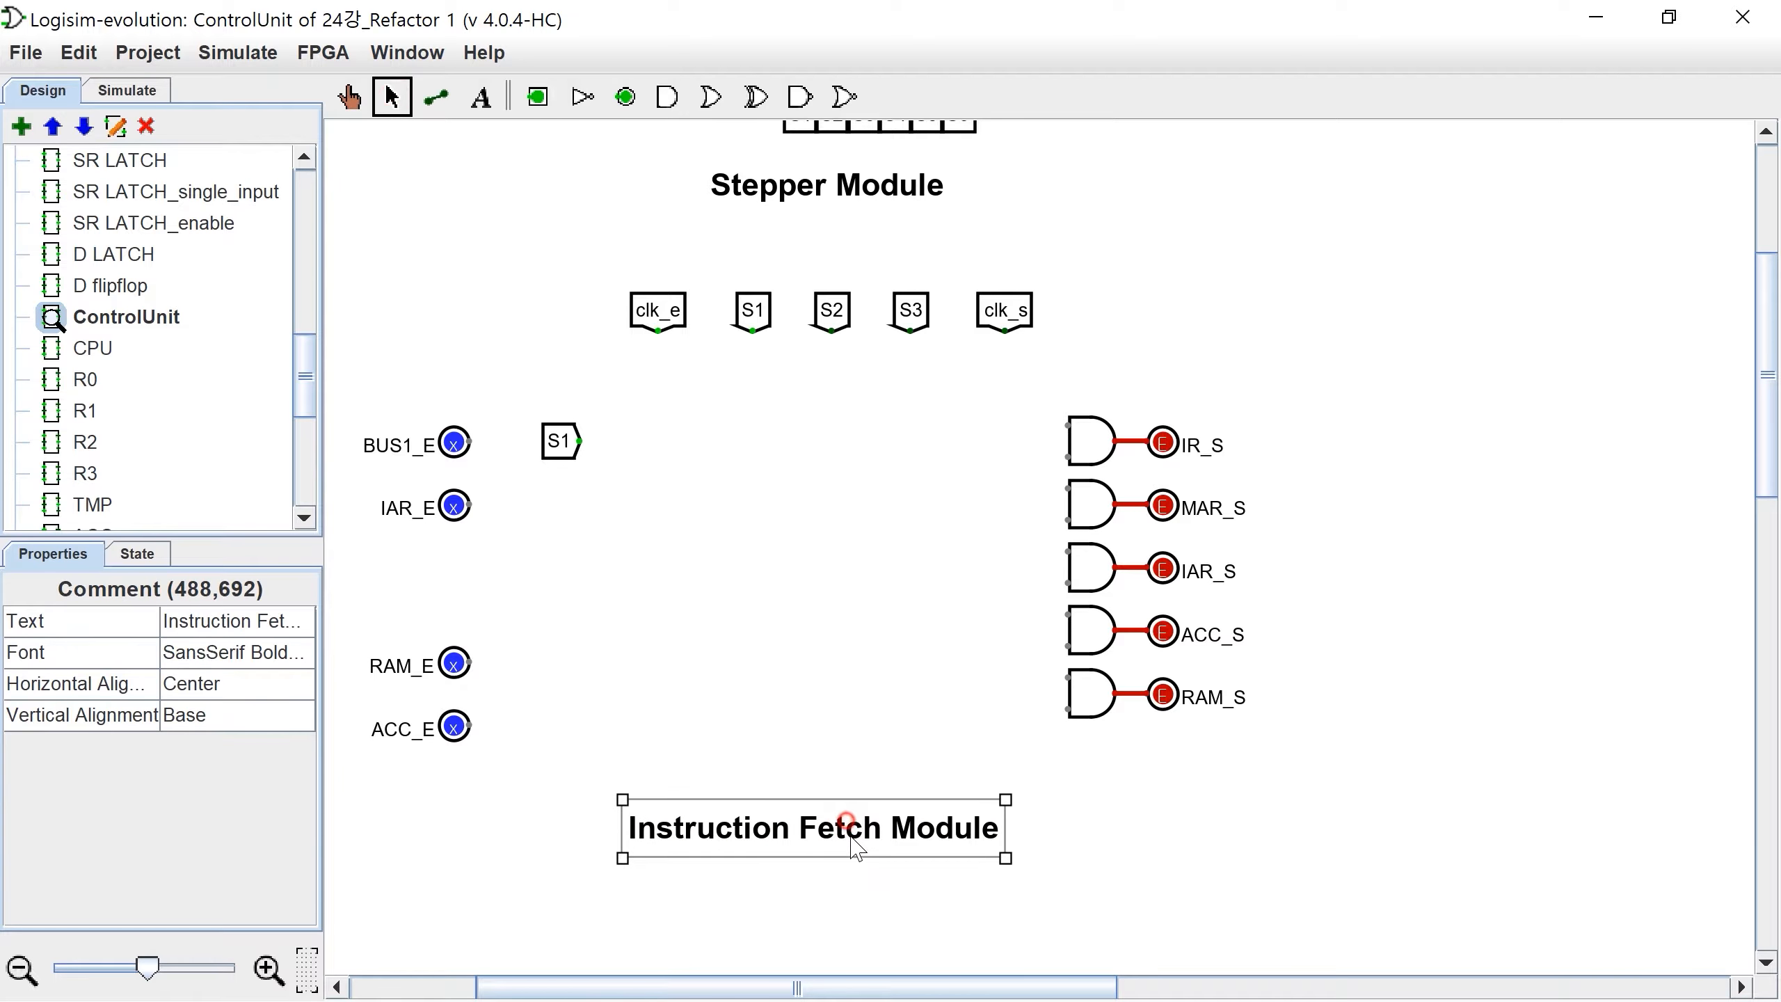
Step: Relabel the east-facing S1 tunnel next to the BUS1_E pin as BUS1_IF_E
{"action": "left_click", "coordinate": [569, 441]}
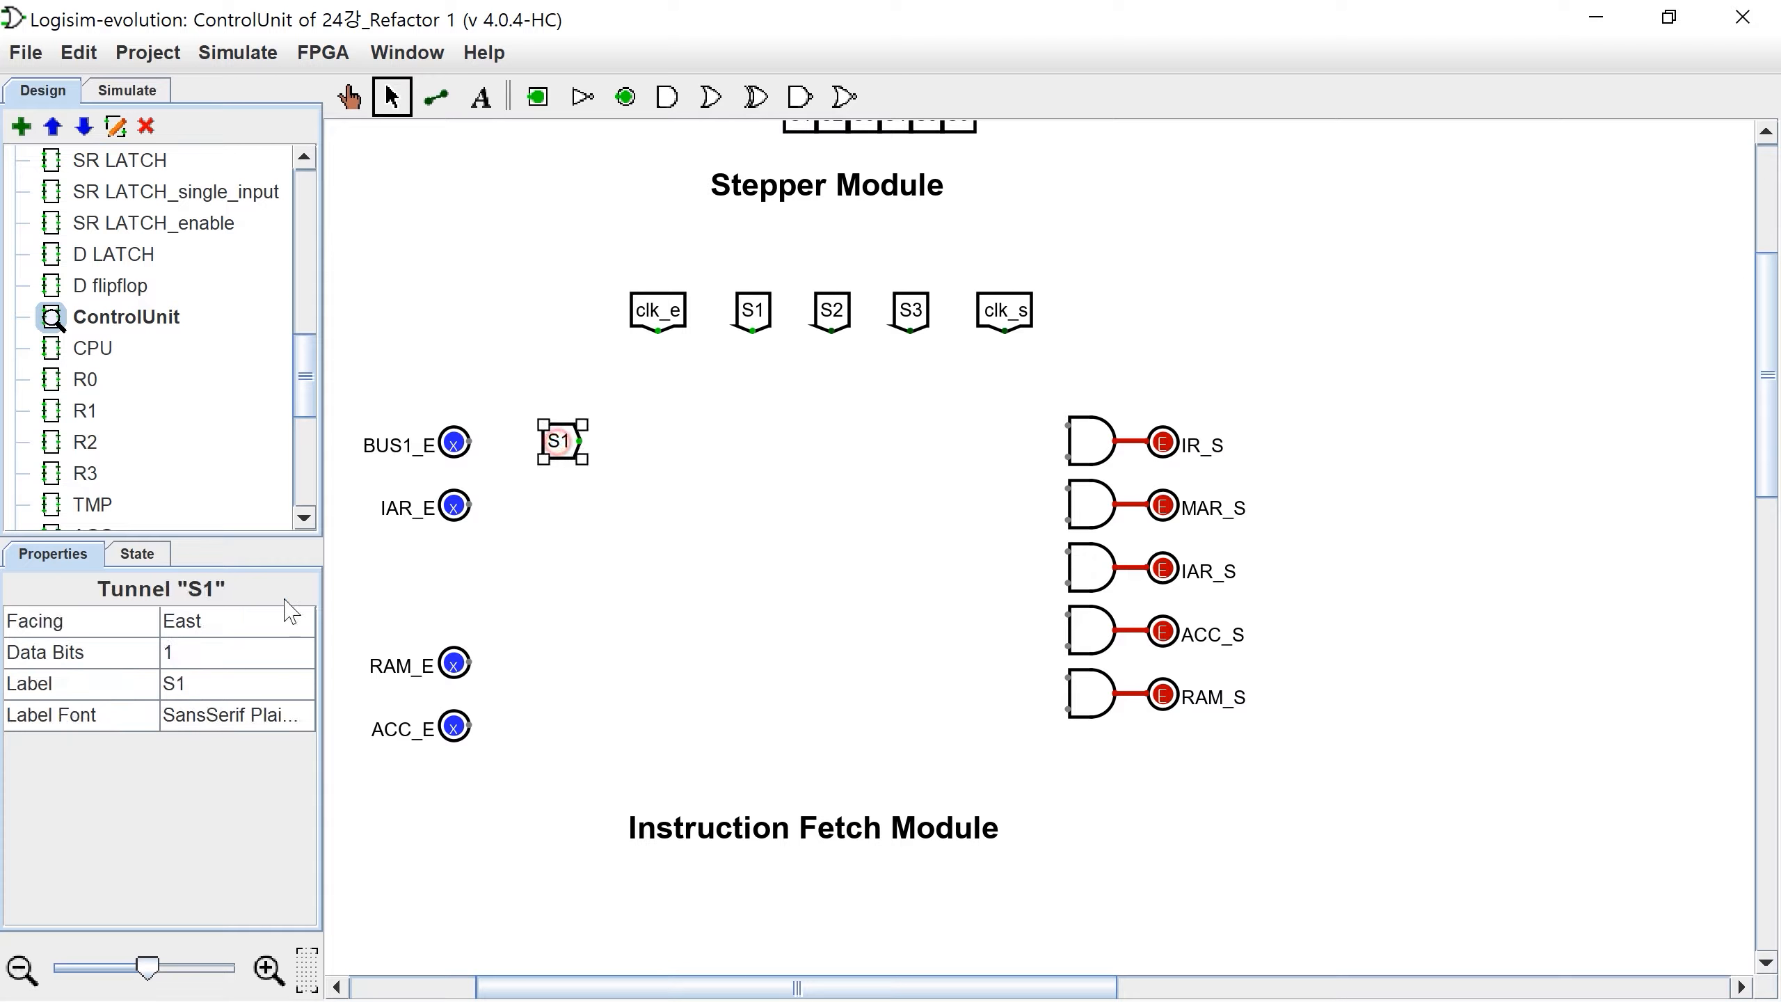
{"action": "left_click", "coordinate": [286, 616]}
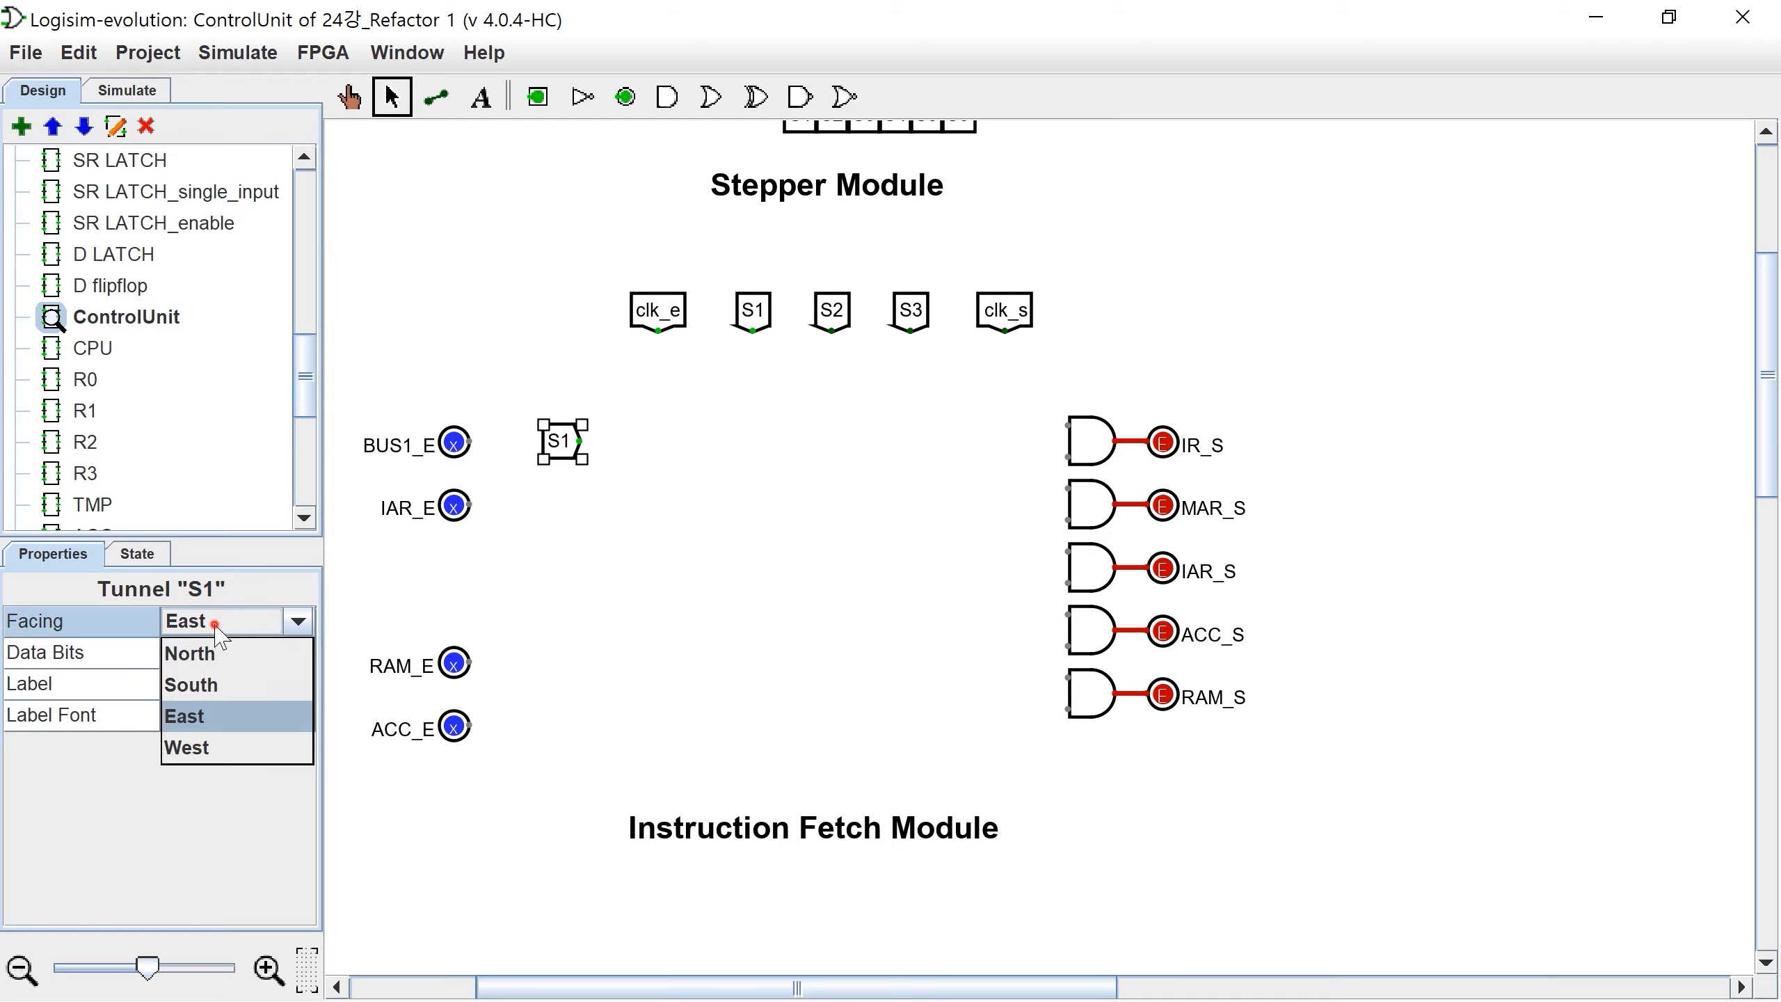
{"action": "left_click", "coordinate": [254, 600]}
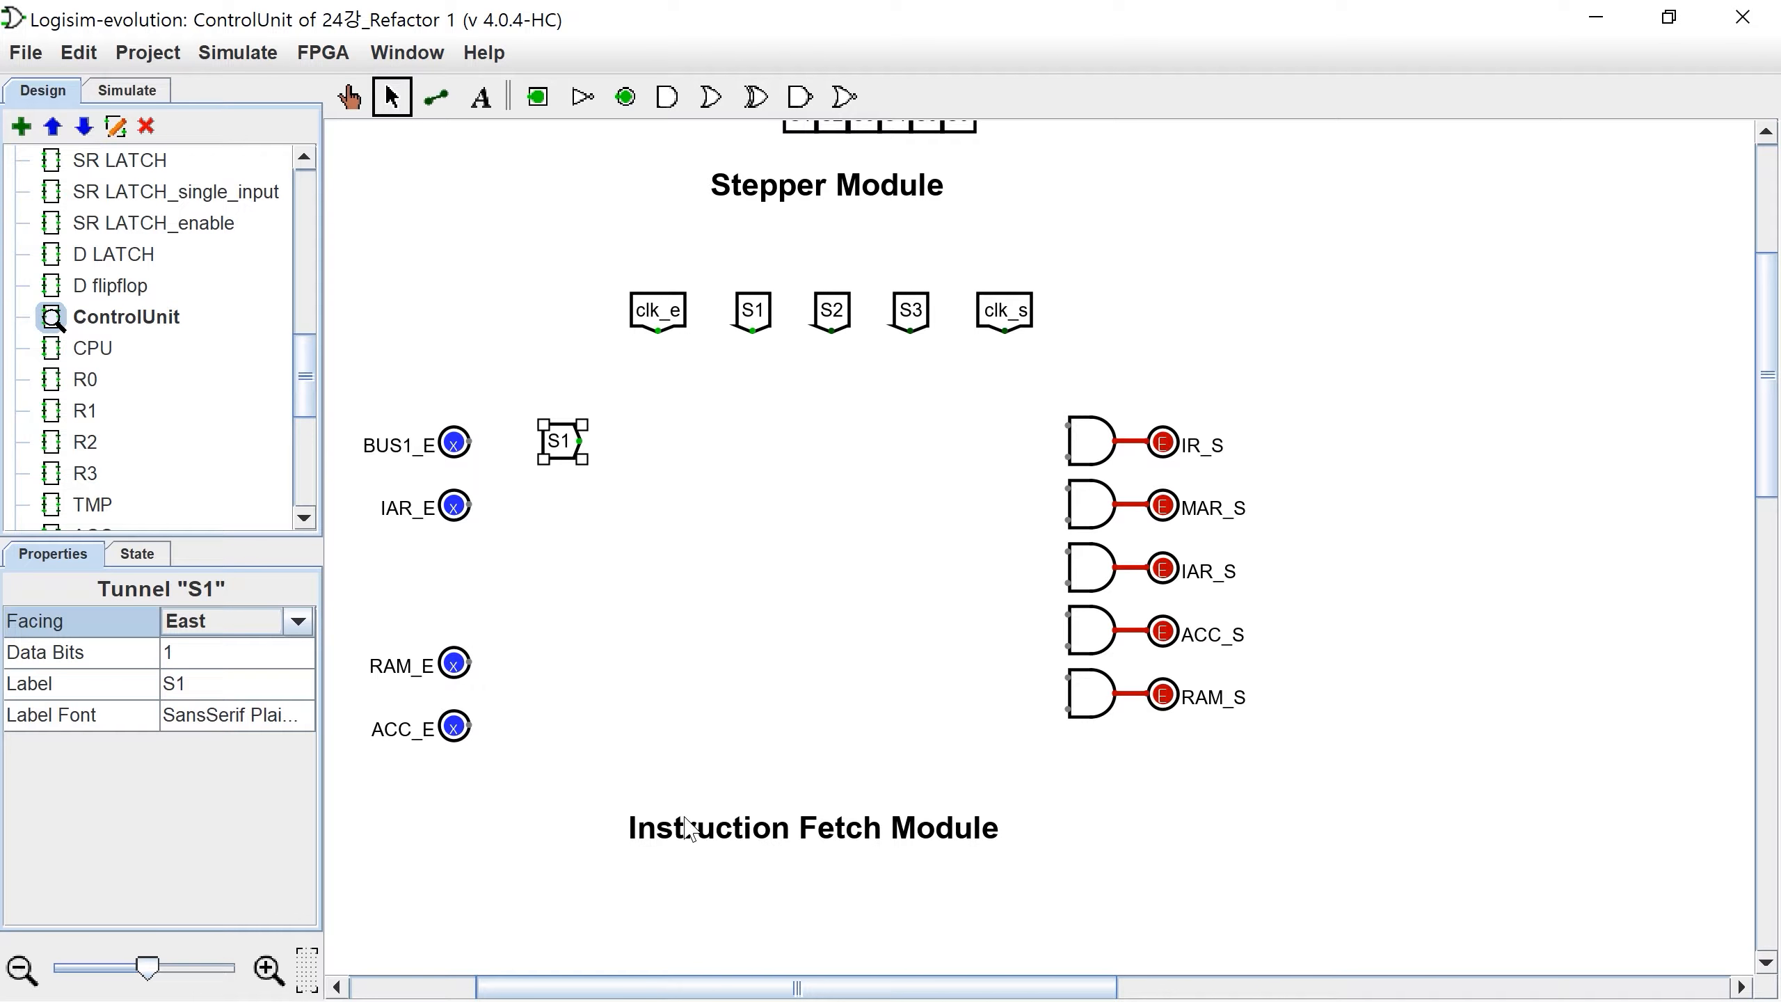
{"action": "left_click", "coordinate": [200, 691]}
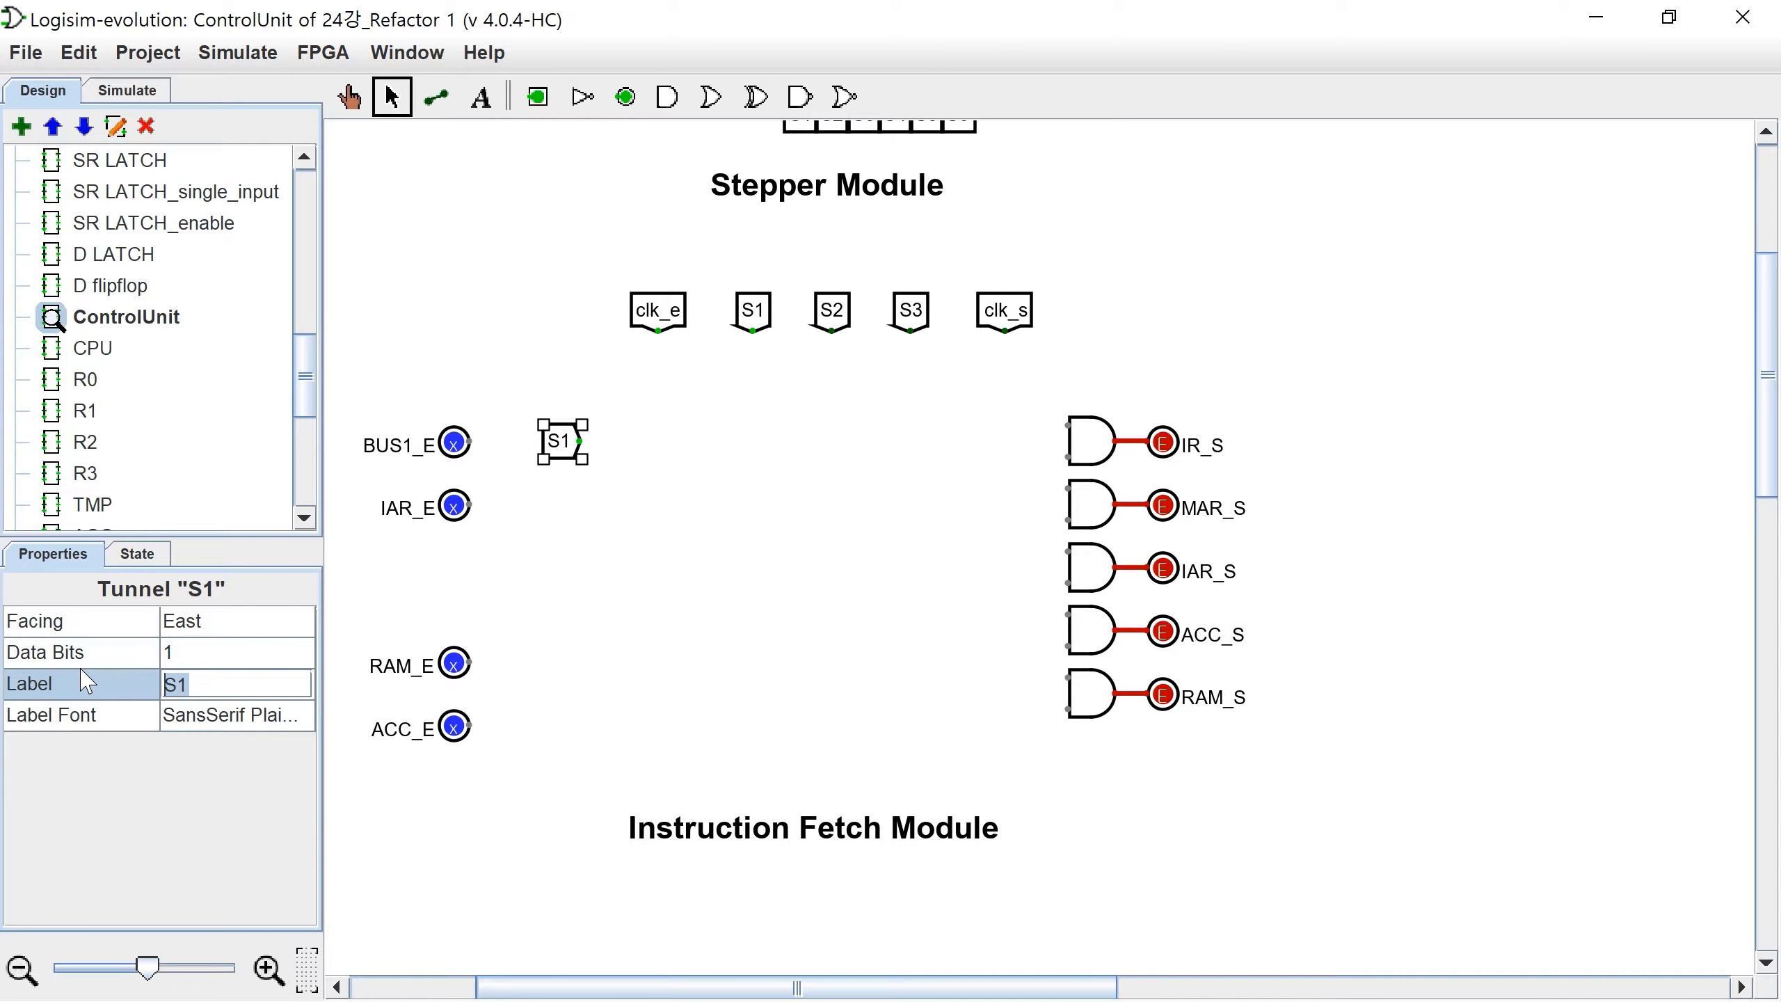
{"action": "type", "text": "BUS1_IF_E"}
{"action": "key", "text": "Return"}
Step: Line up the BUS1_E pin with the BUS1_IF_E tunnel, wire that tunnel to S1 and run a wire from clk_e down to the IAR_E row
{"action": "left_click_drag", "start_coordinate": [484, 437], "coordinate": [429, 421]}
{"action": "left_click", "coordinate": [508, 426]}
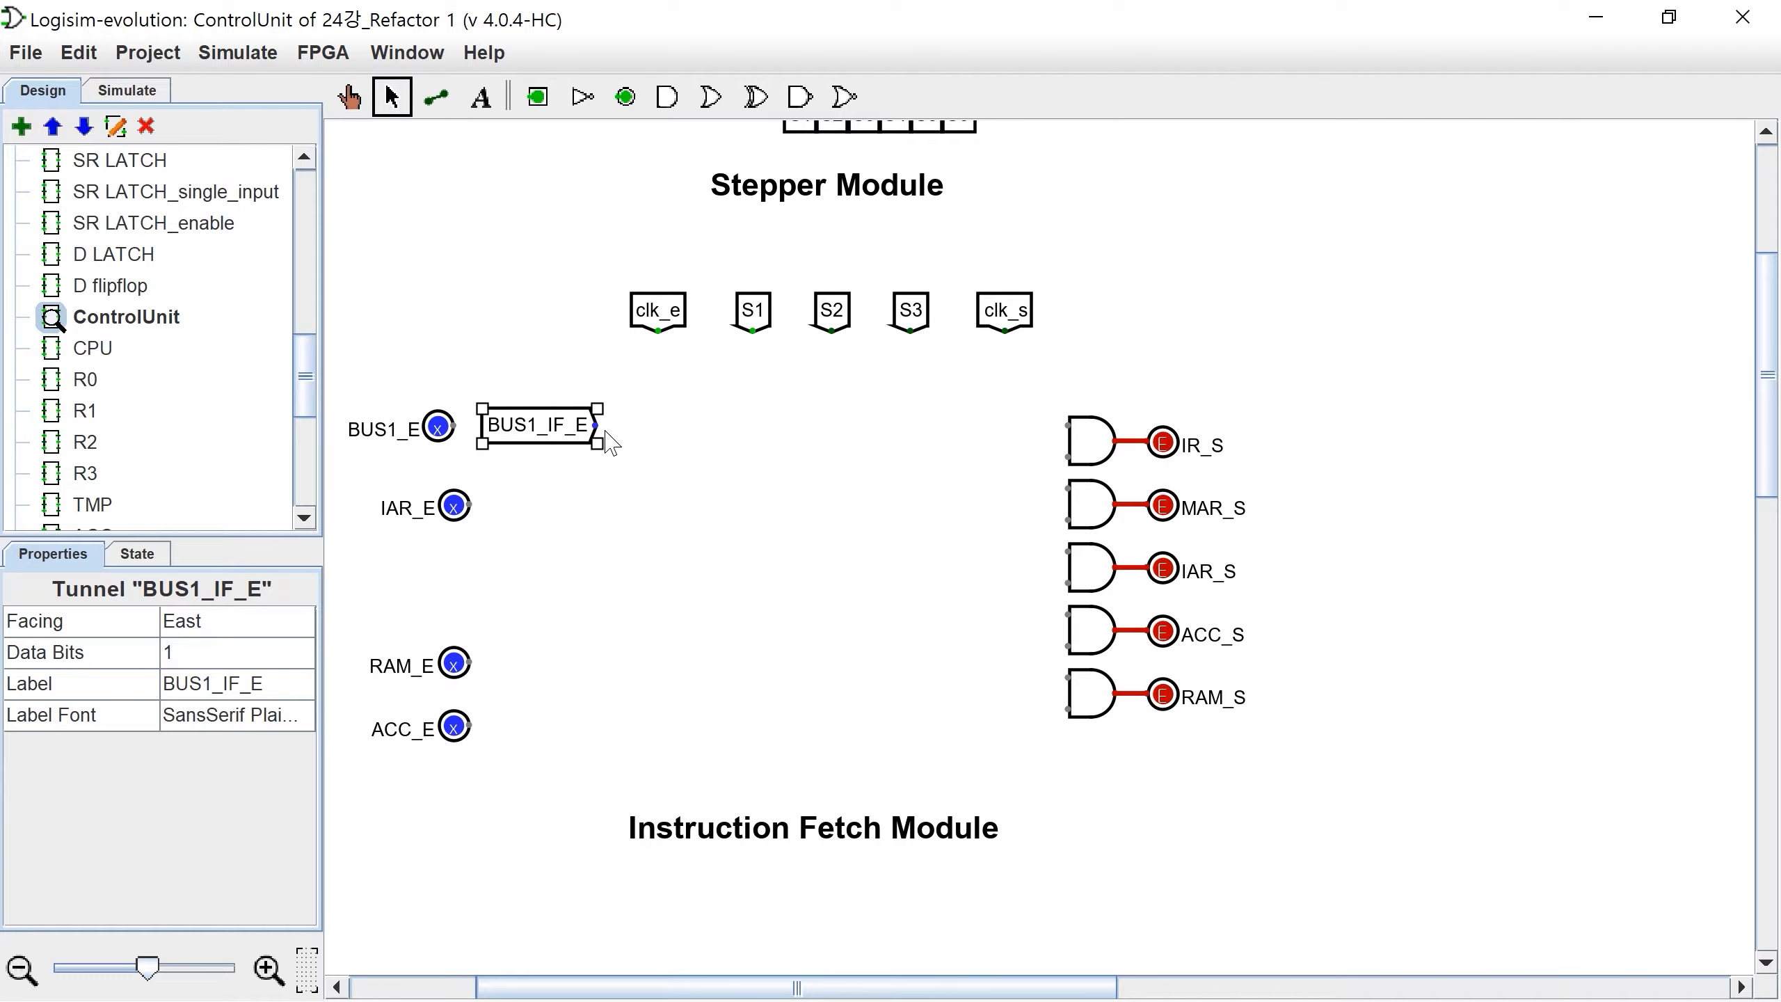
{"action": "left_click_drag", "start_coordinate": [595, 425], "coordinate": [752, 331]}
{"action": "left_click_drag", "start_coordinate": [658, 331], "coordinate": [593, 503]}
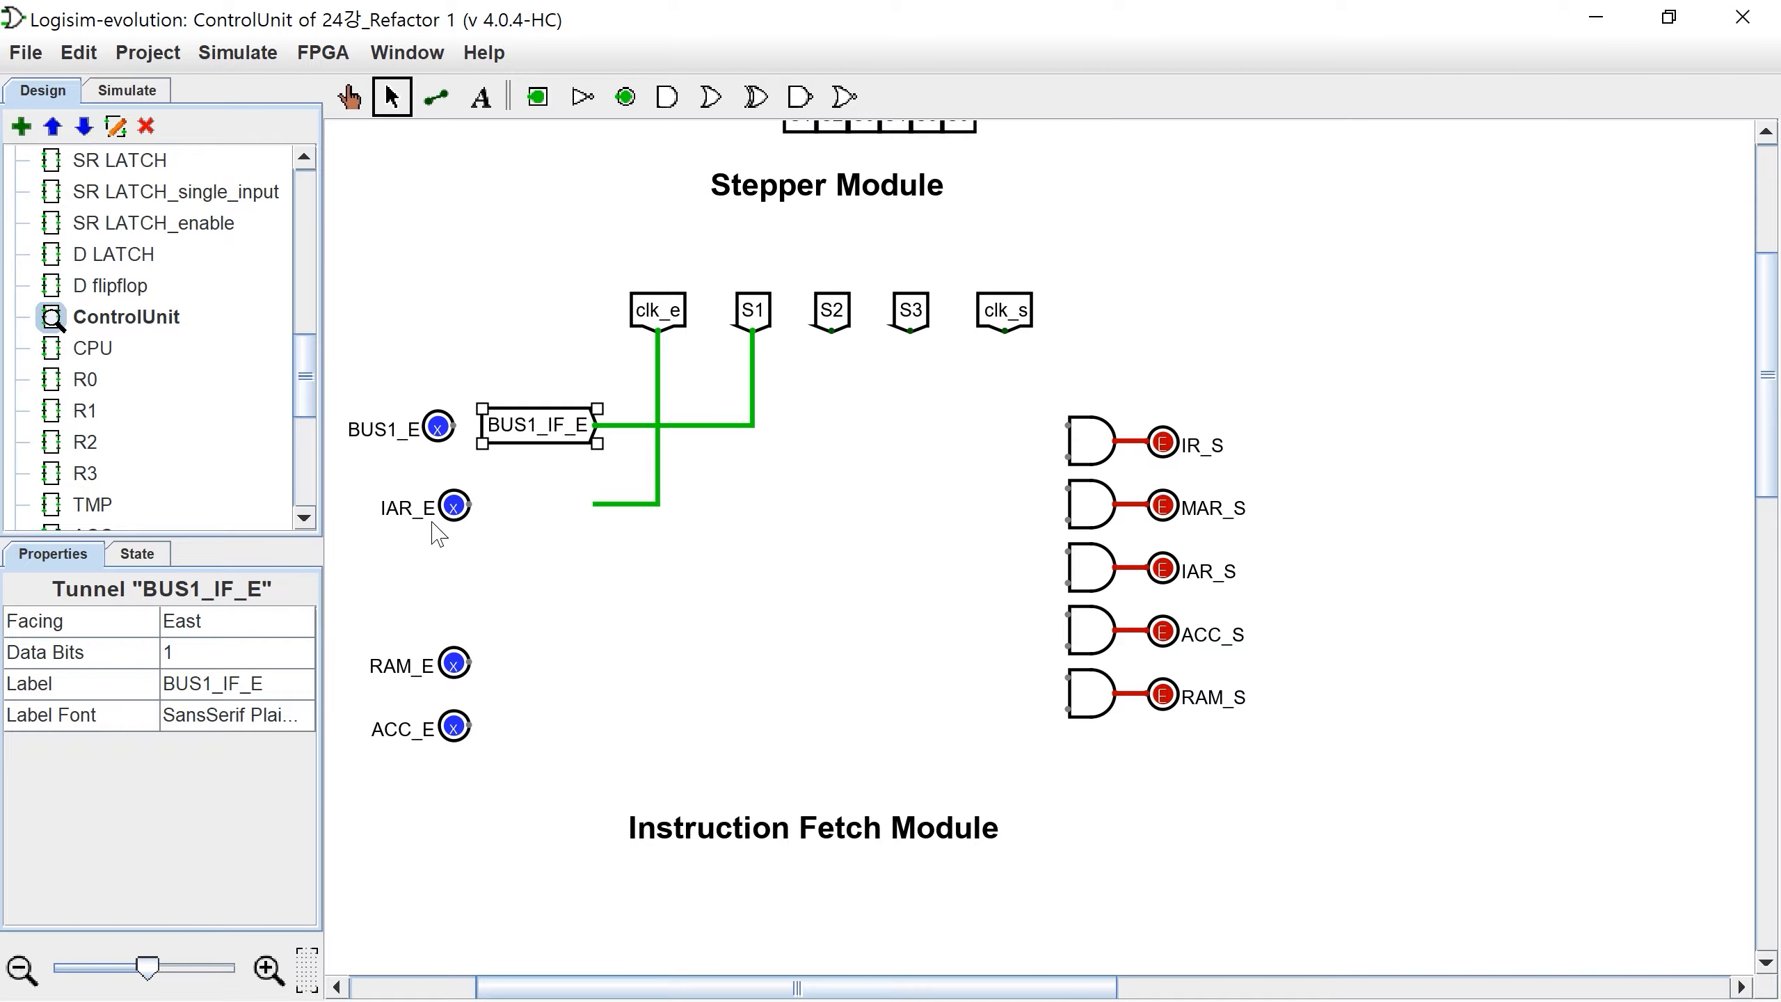
Step: Copy the BUS1_IF_E tunnel, relabel the copy IAR_IF_E and place it next to the IAR_E pin
{"action": "left_click", "coordinate": [545, 428]}
{"action": "key", "text": "ctrl+c"}
{"action": "key", "text": "ctrl+v"}
{"action": "left_click_drag", "start_coordinate": [548, 440], "coordinate": [548, 583]}
{"action": "left_click", "coordinate": [208, 688]}
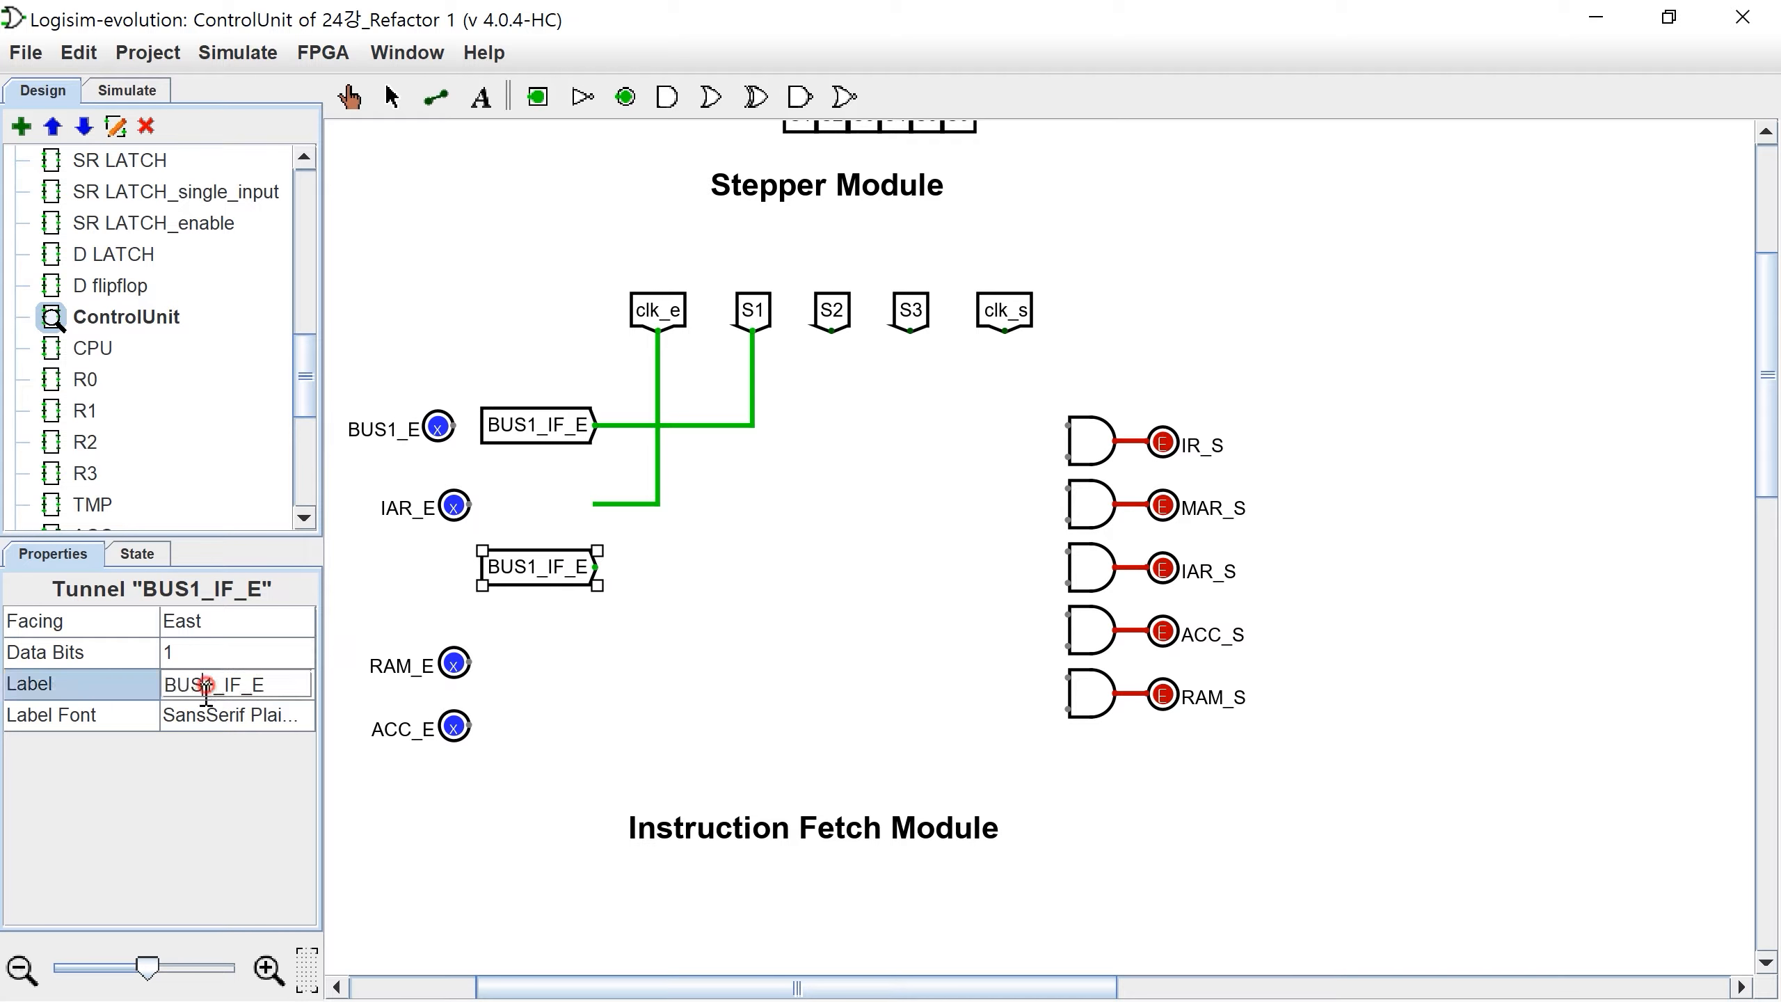
{"action": "key", "text": "BackSpace"}
{"action": "key", "text": "BackSpace"}
{"action": "key", "text": "BackSpace"}
{"action": "key", "text": "BackSpace"}
{"action": "type", "text": "IAR"}
{"action": "key", "text": "Return"}
{"action": "left_click_drag", "start_coordinate": [553, 590], "coordinate": [657, 504]}
Step: Add a west-facing AND gate feeding the IAR_IF_E tunnel, wire its inputs to clk_e and S1, and align the IAR_E pin with the row
{"action": "left_click", "coordinate": [667, 98]}
{"action": "left_click", "coordinate": [596, 599]}
{"action": "left_click_drag", "start_coordinate": [512, 506], "coordinate": [512, 538]}
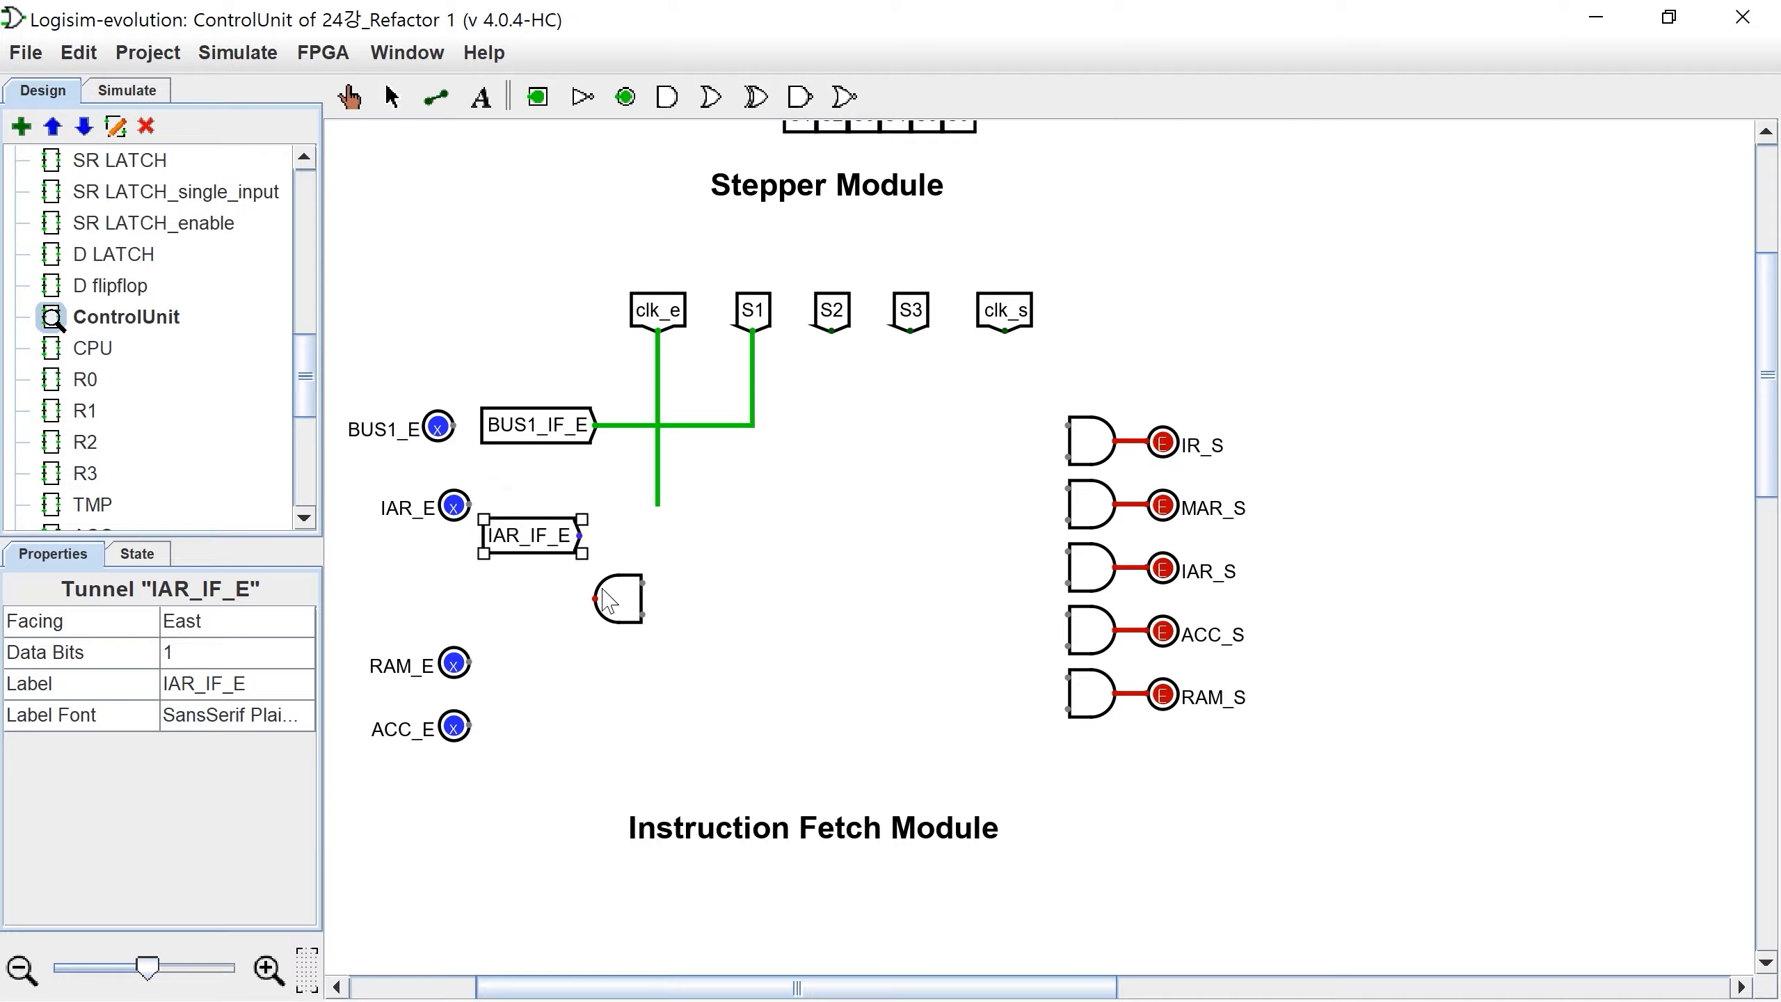
{"action": "left_click_drag", "start_coordinate": [612, 600], "coordinate": [611, 545]}
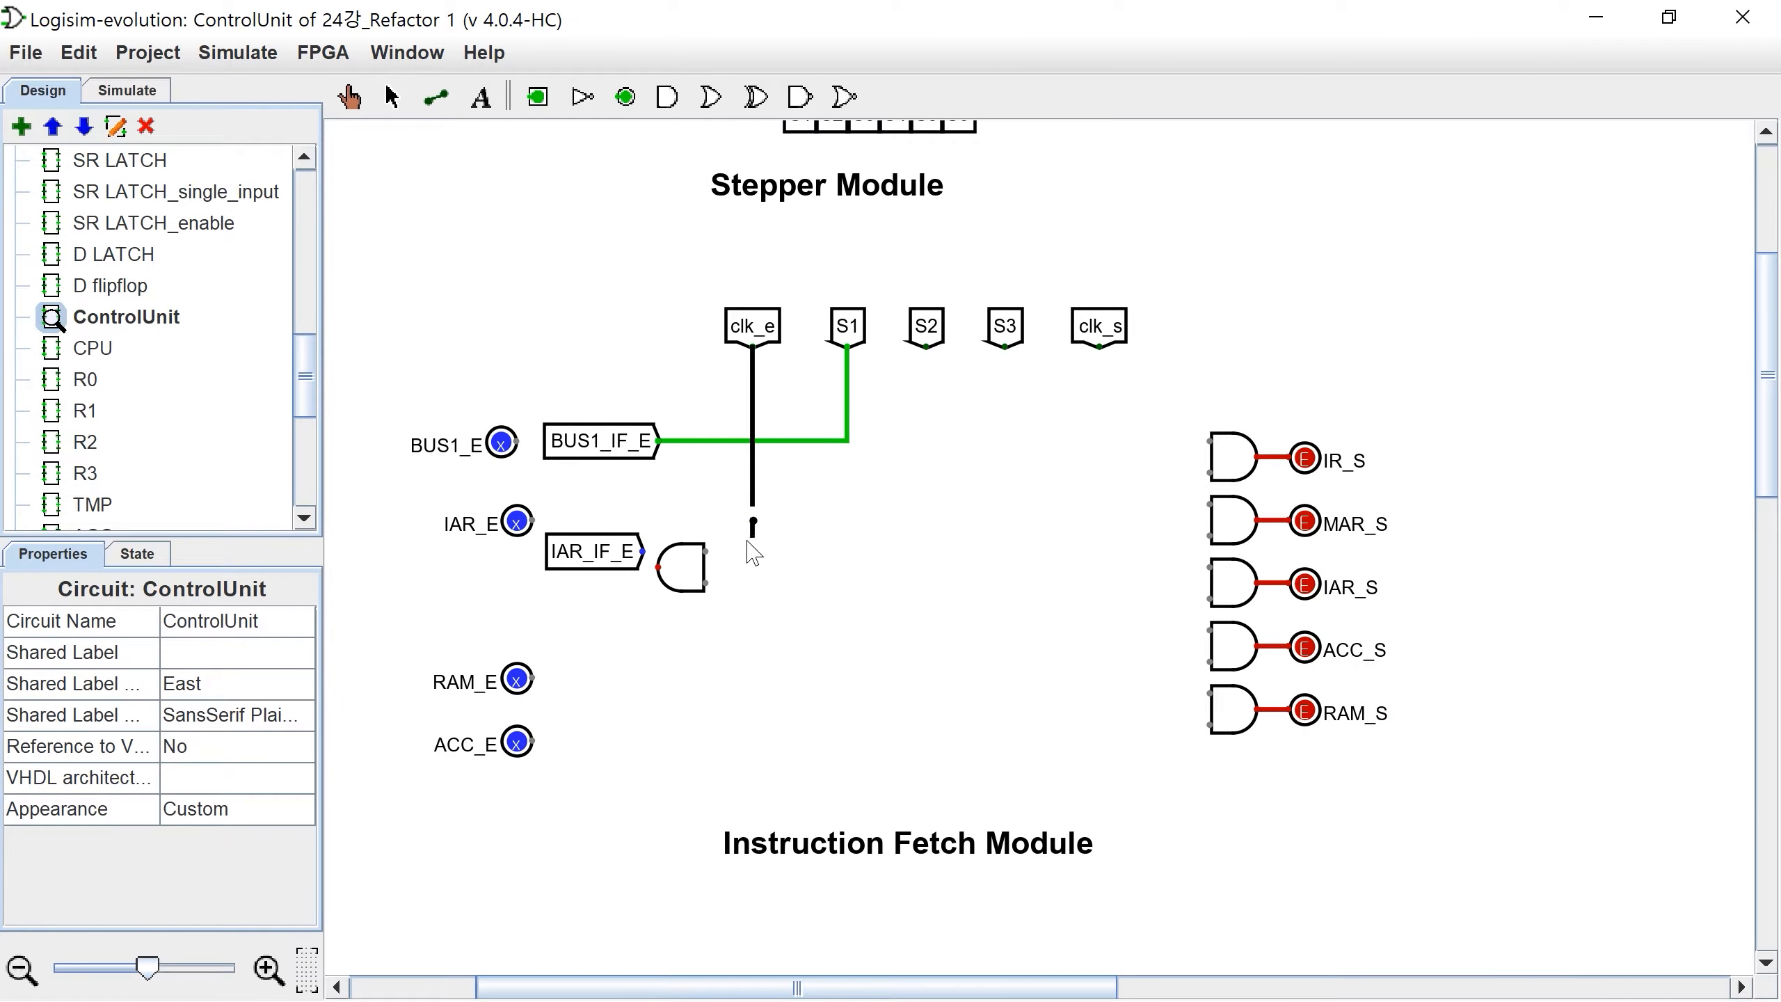
{"action": "left_click_drag", "start_coordinate": [749, 542], "coordinate": [848, 440]}
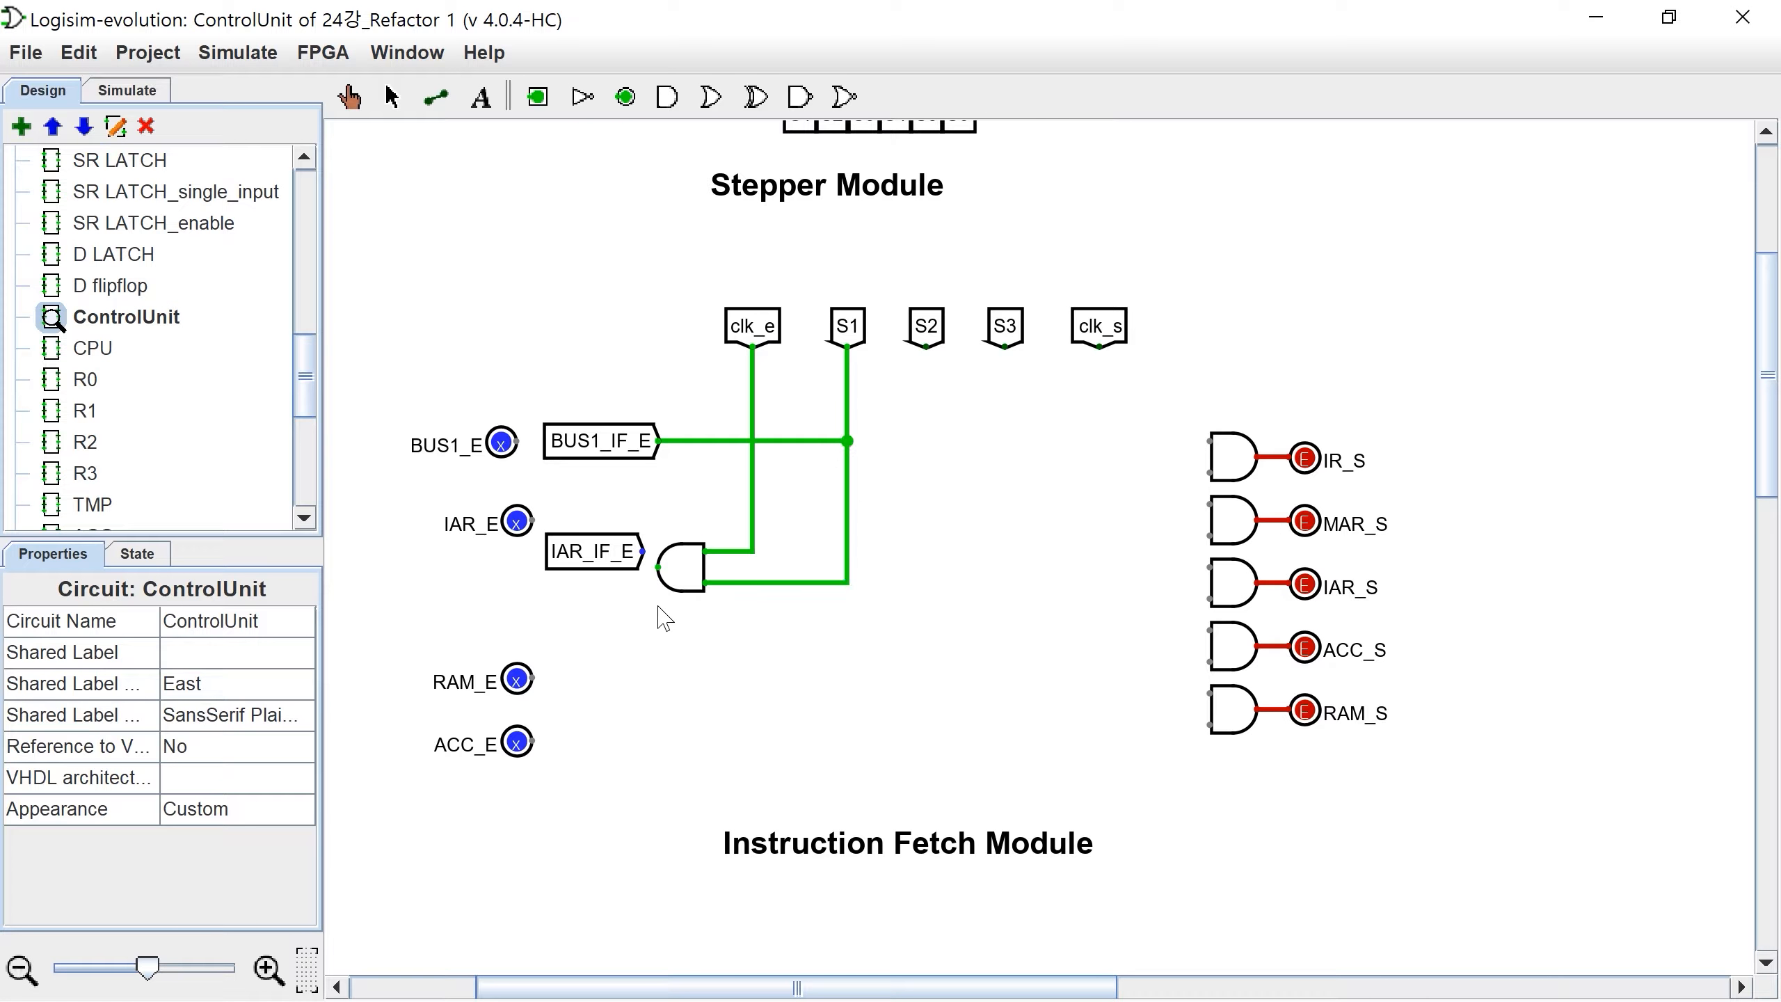
{"action": "left_click_drag", "start_coordinate": [683, 563], "coordinate": [684, 531]}
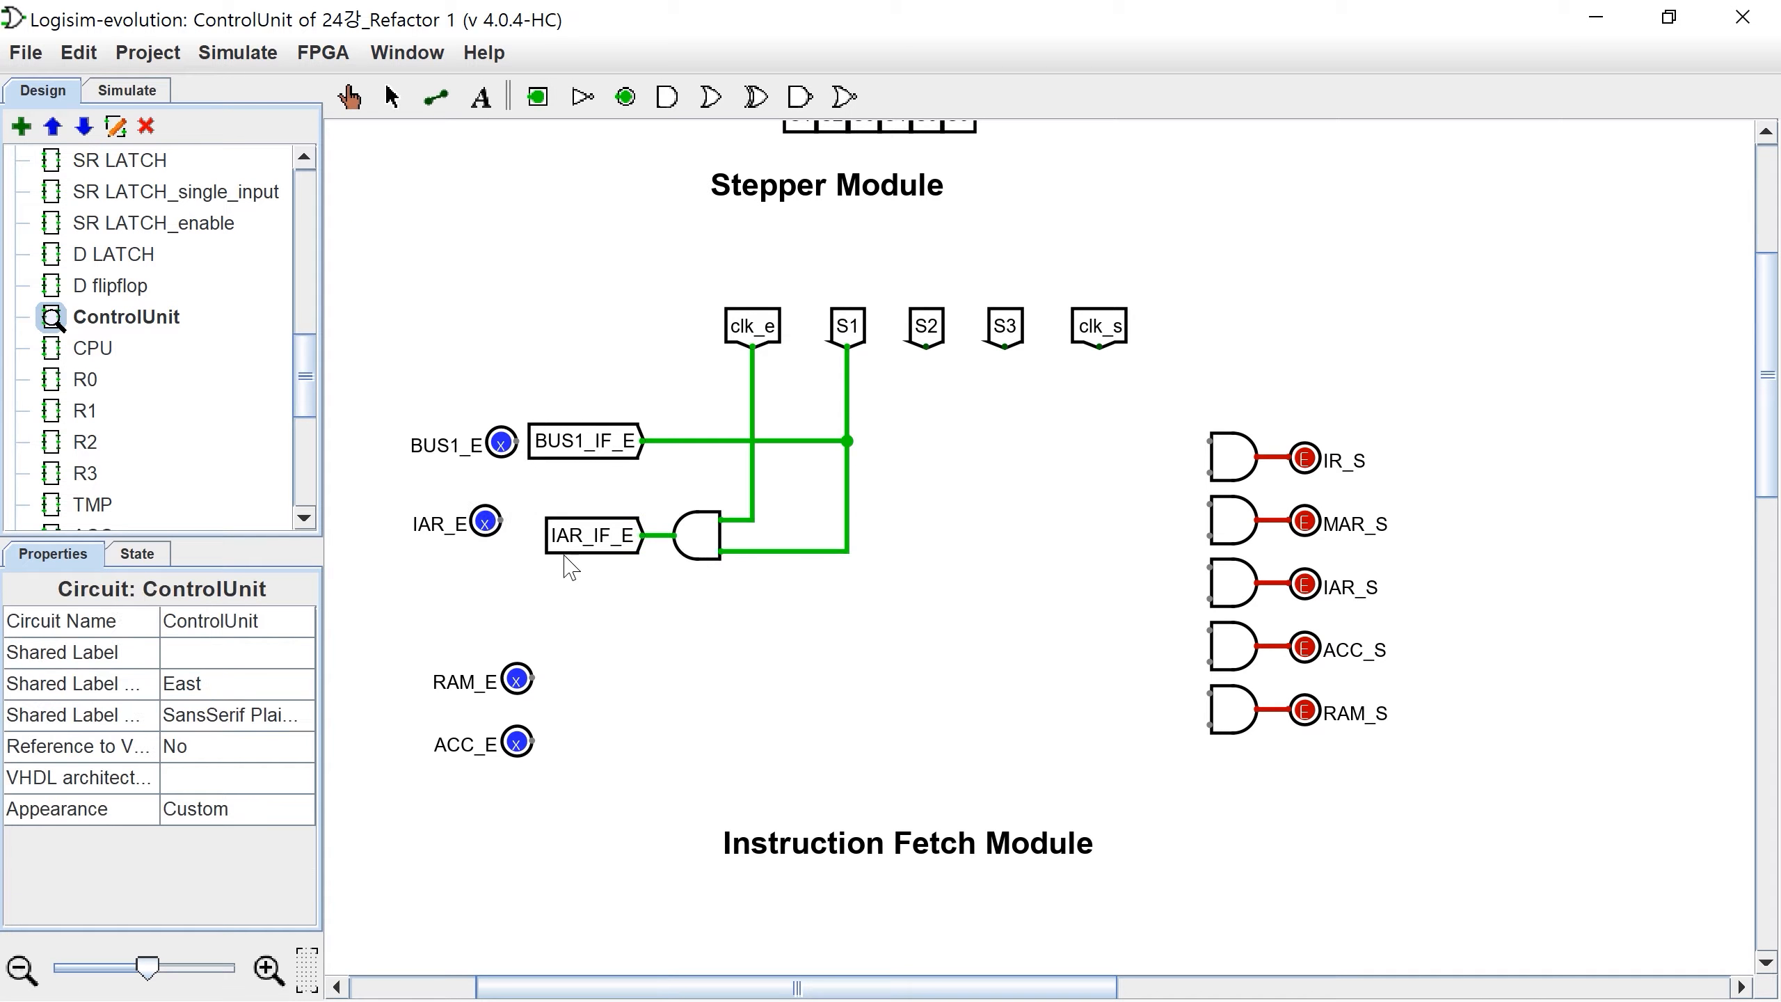
{"action": "left_click_drag", "start_coordinate": [482, 521], "coordinate": [491, 534]}
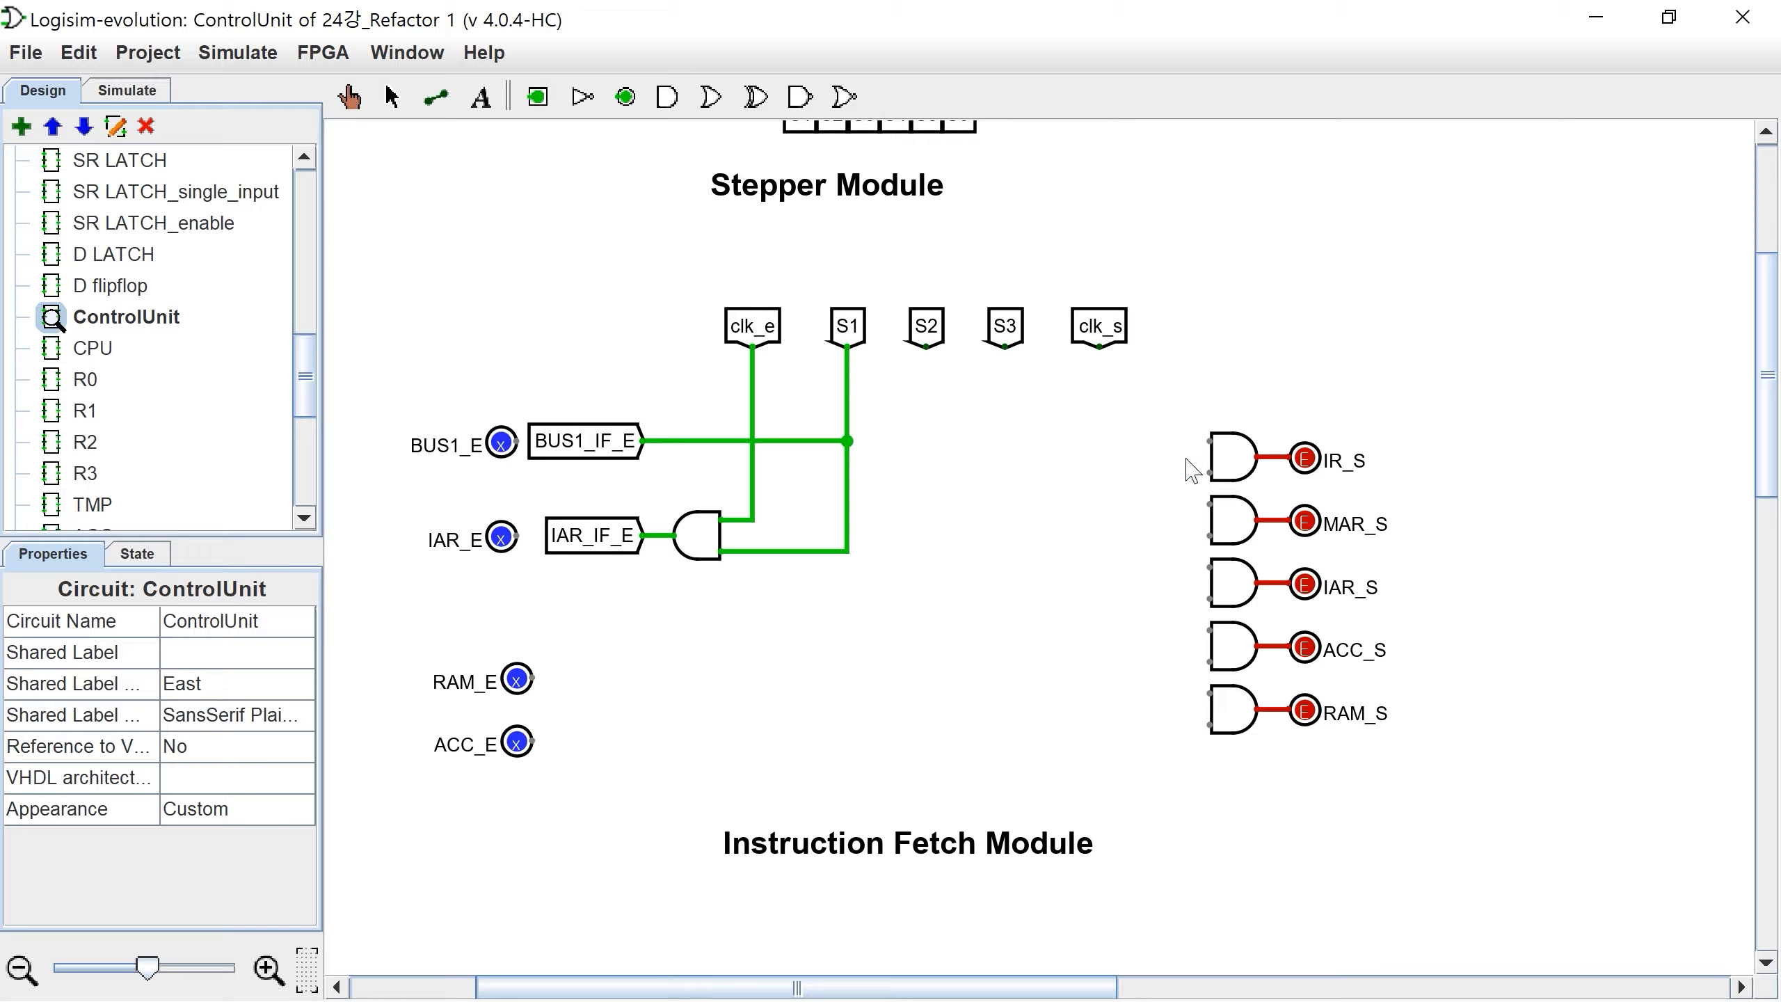
Step: Move the MAR_S gate and pin level with the IAR_E row, and shift the IR_S, IAR_S, ACC_S and RAM_S gates and pins below it
{"action": "left_click_drag", "start_coordinate": [1460, 802], "coordinate": [1151, 478]}
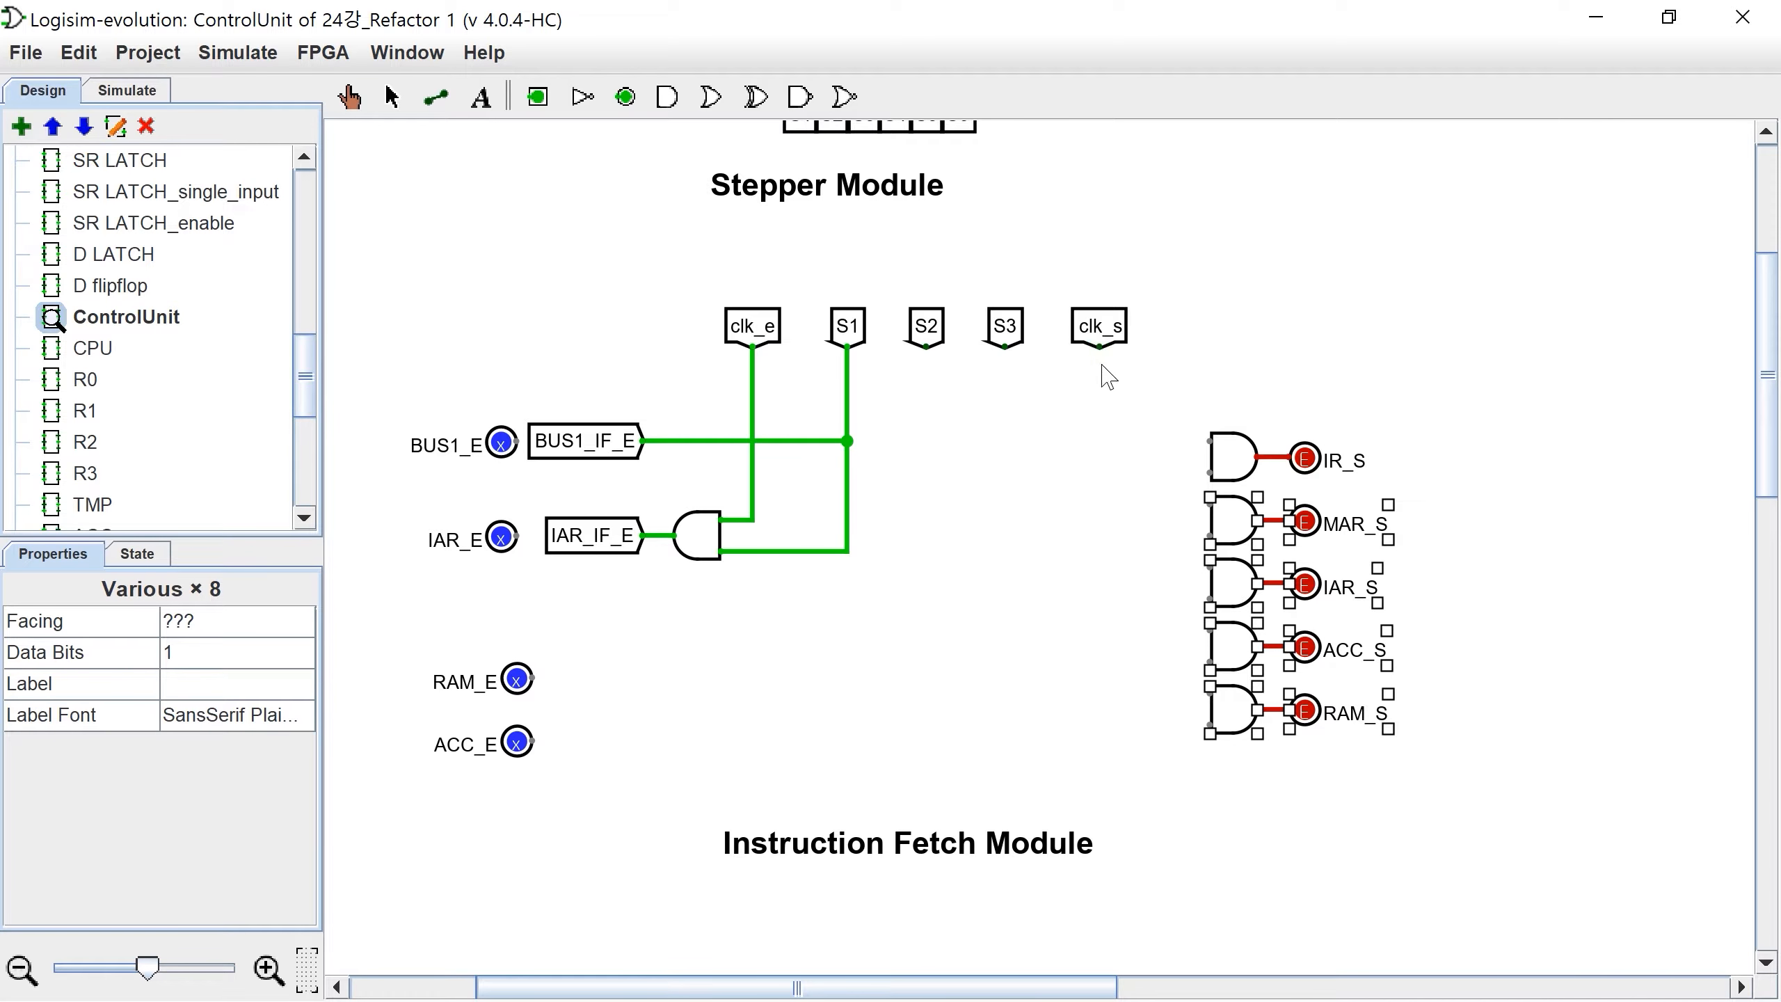
{"action": "left_click_drag", "start_coordinate": [1099, 347], "coordinate": [1108, 426]}
{"action": "left_click_drag", "start_coordinate": [1463, 593], "coordinate": [1182, 495]}
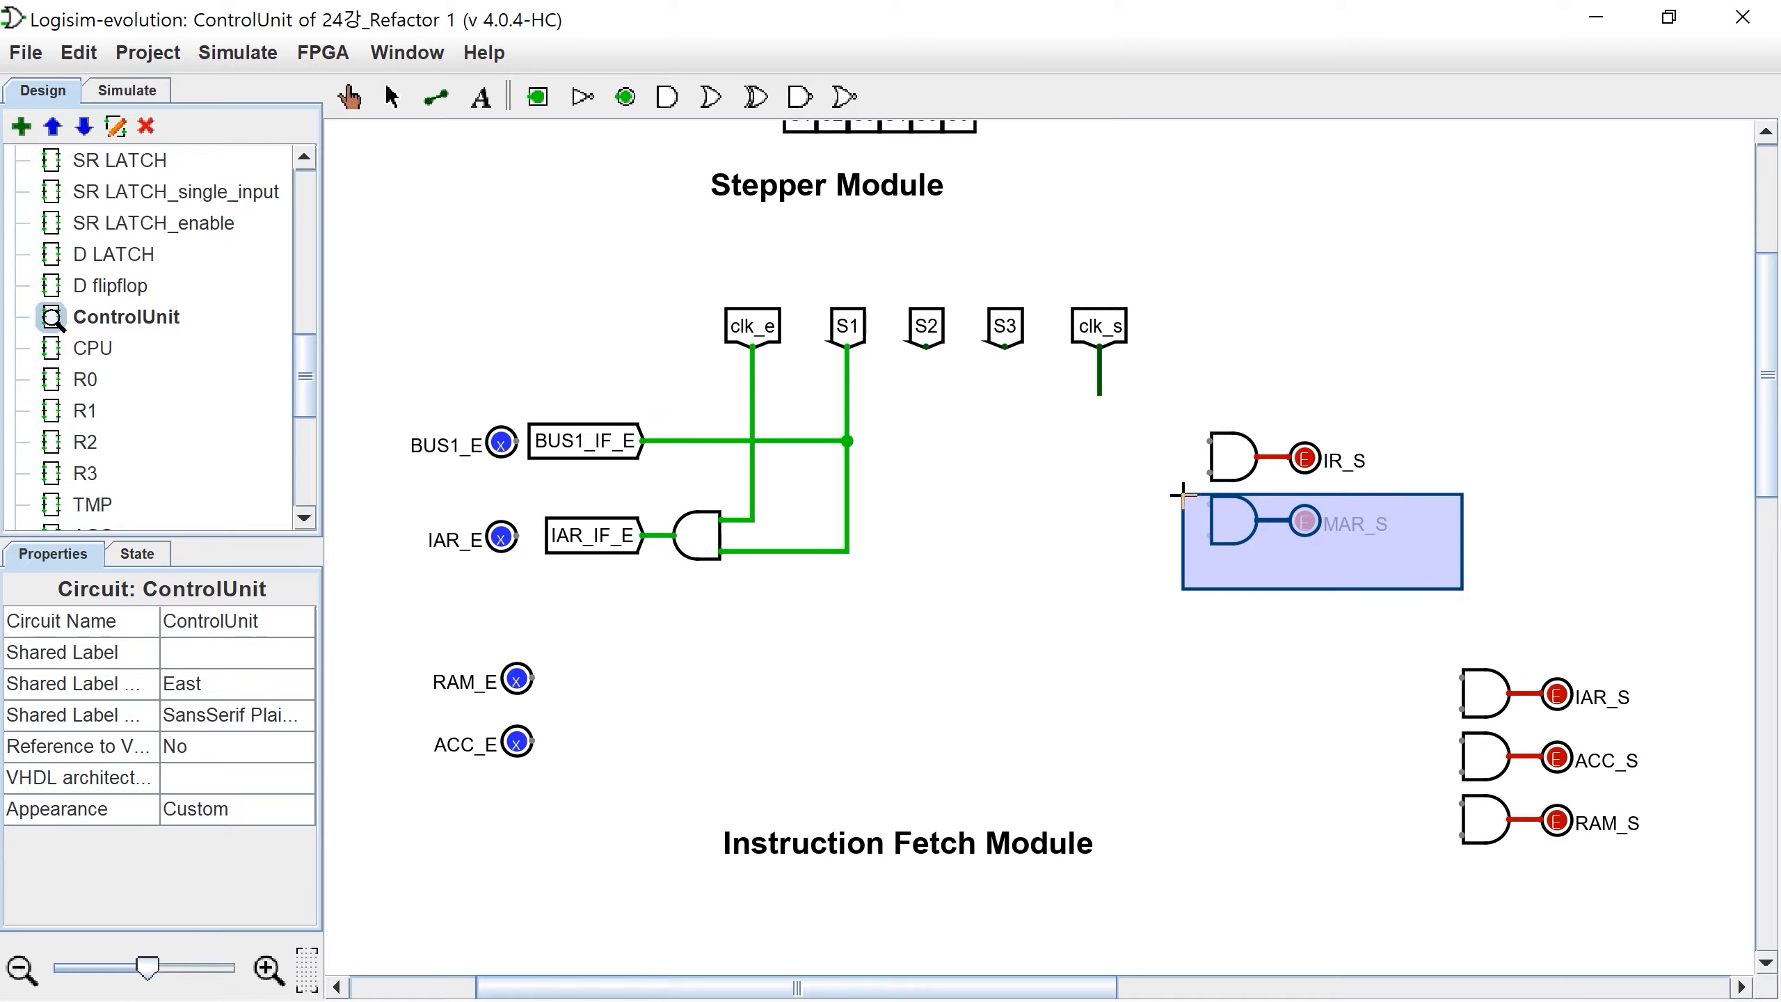
{"action": "left_click_drag", "start_coordinate": [1238, 528], "coordinate": [1223, 370]}
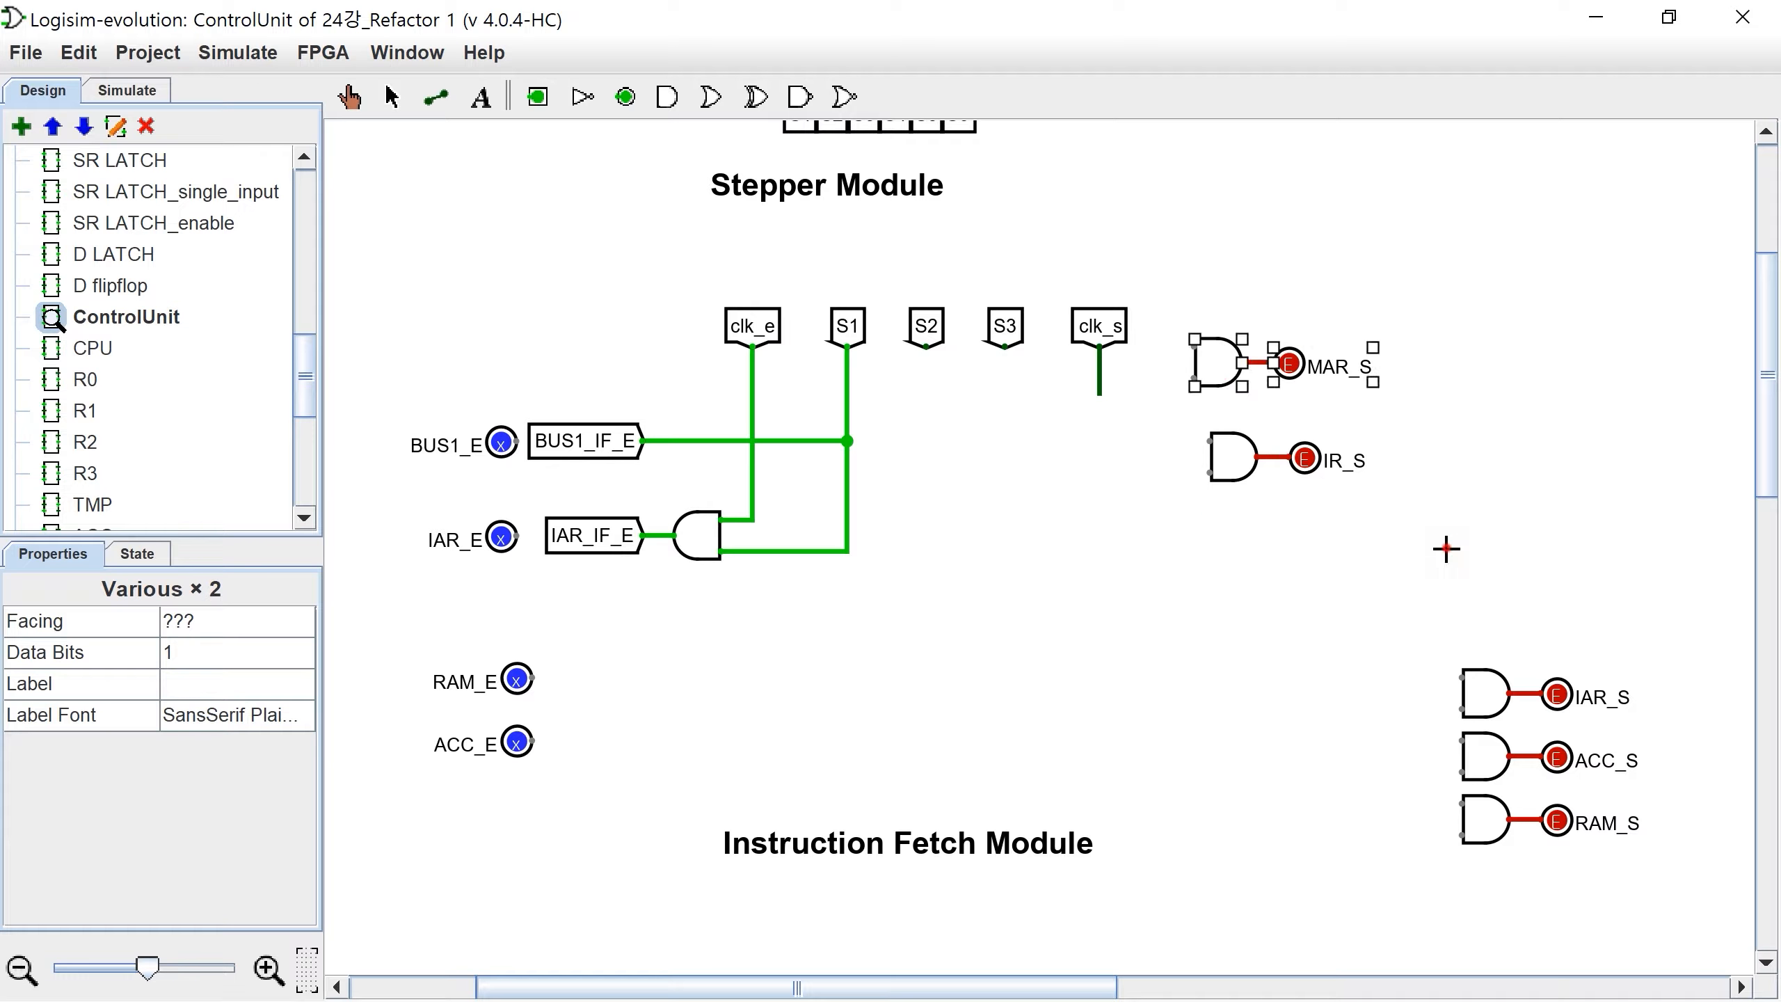
{"action": "left_click_drag", "start_coordinate": [1444, 547], "coordinate": [1176, 405]}
{"action": "left_click_drag", "start_coordinate": [1257, 489], "coordinate": [1349, 660]}
{"action": "left_click_drag", "start_coordinate": [1486, 479], "coordinate": [1181, 315]}
{"action": "left_click_drag", "start_coordinate": [1208, 364], "coordinate": [864, 551]}
{"action": "left_click", "coordinate": [876, 559]}
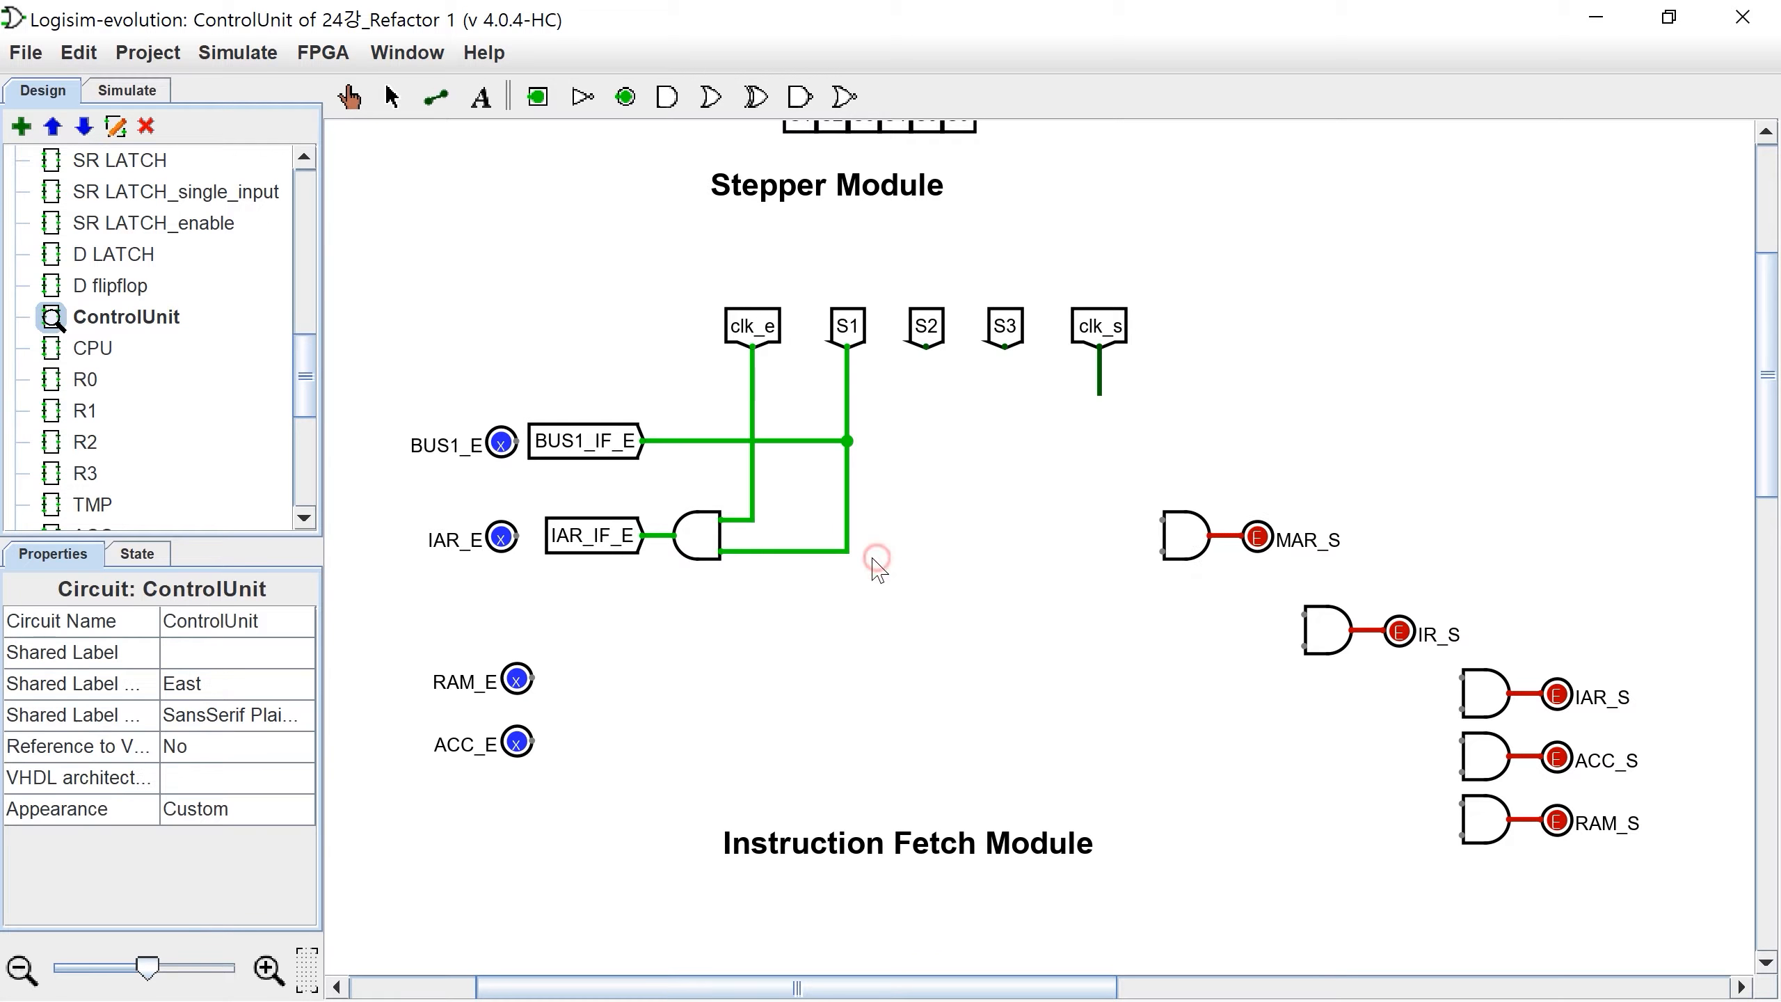
Step: Wire the MAR_S AND gate's inputs to S1 and clk_s, and move the MAR_S pin away from the gate's output
{"action": "left_click_drag", "start_coordinate": [849, 552], "coordinate": [1164, 551]}
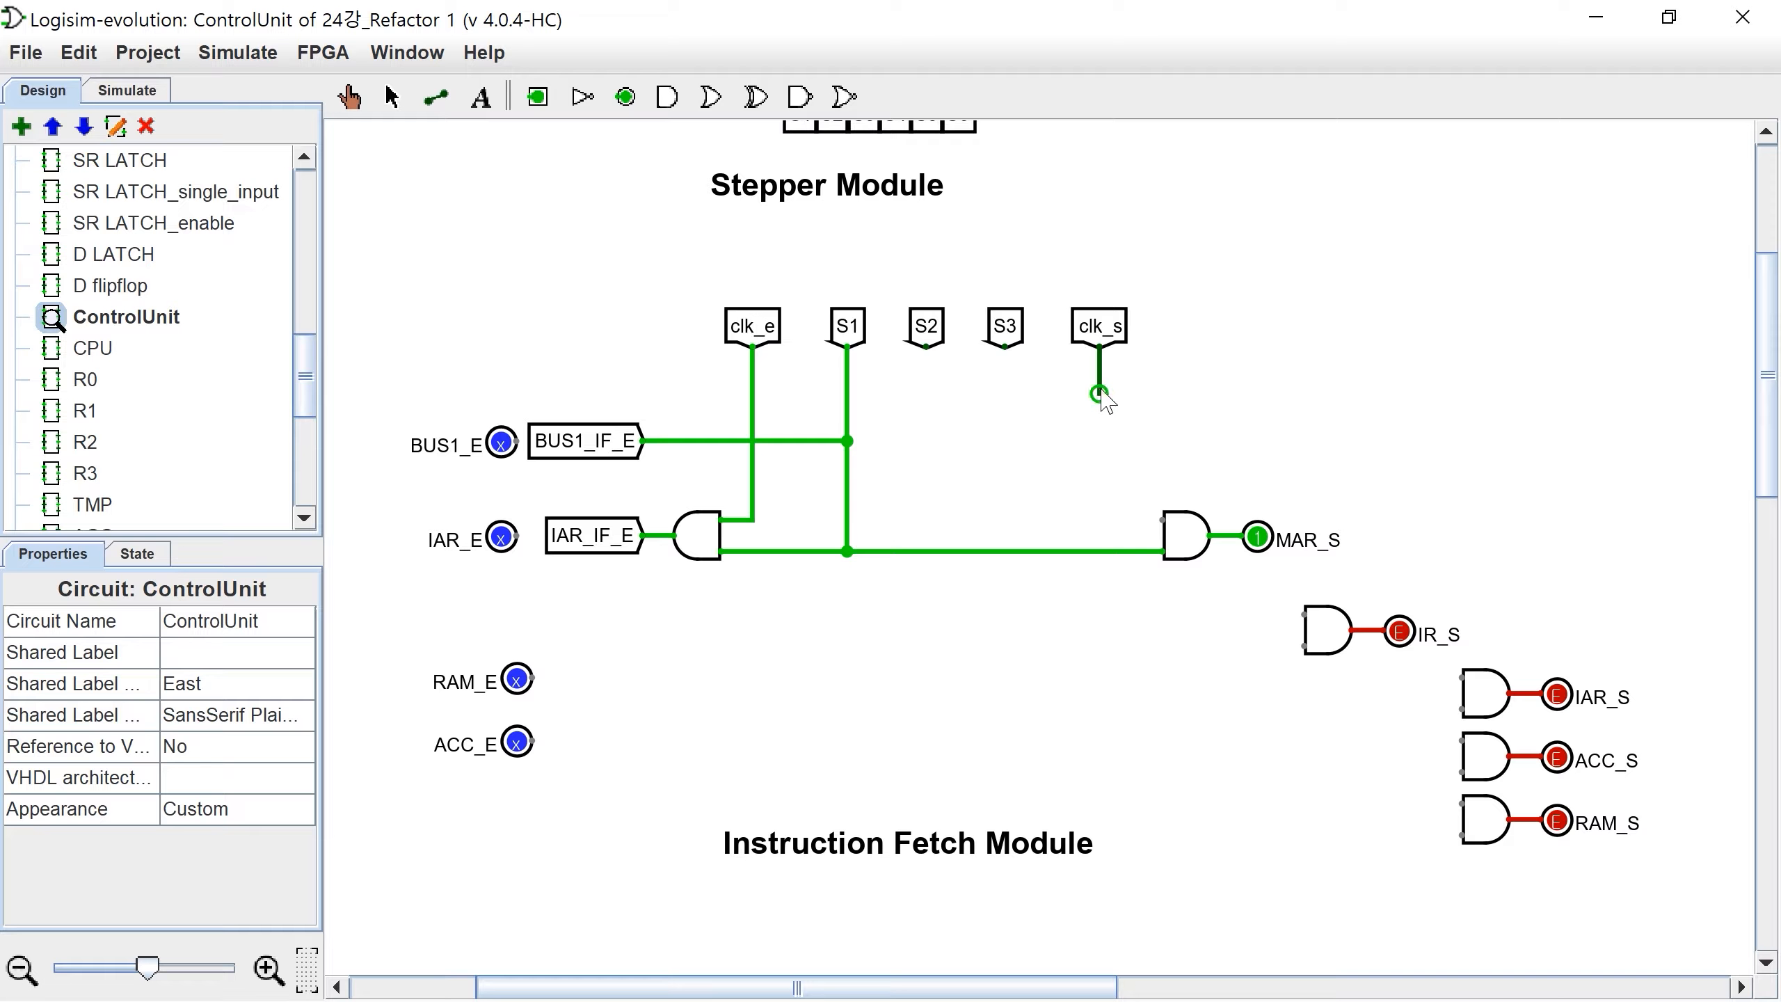
{"action": "left_click_drag", "start_coordinate": [1098, 394], "coordinate": [1164, 520]}
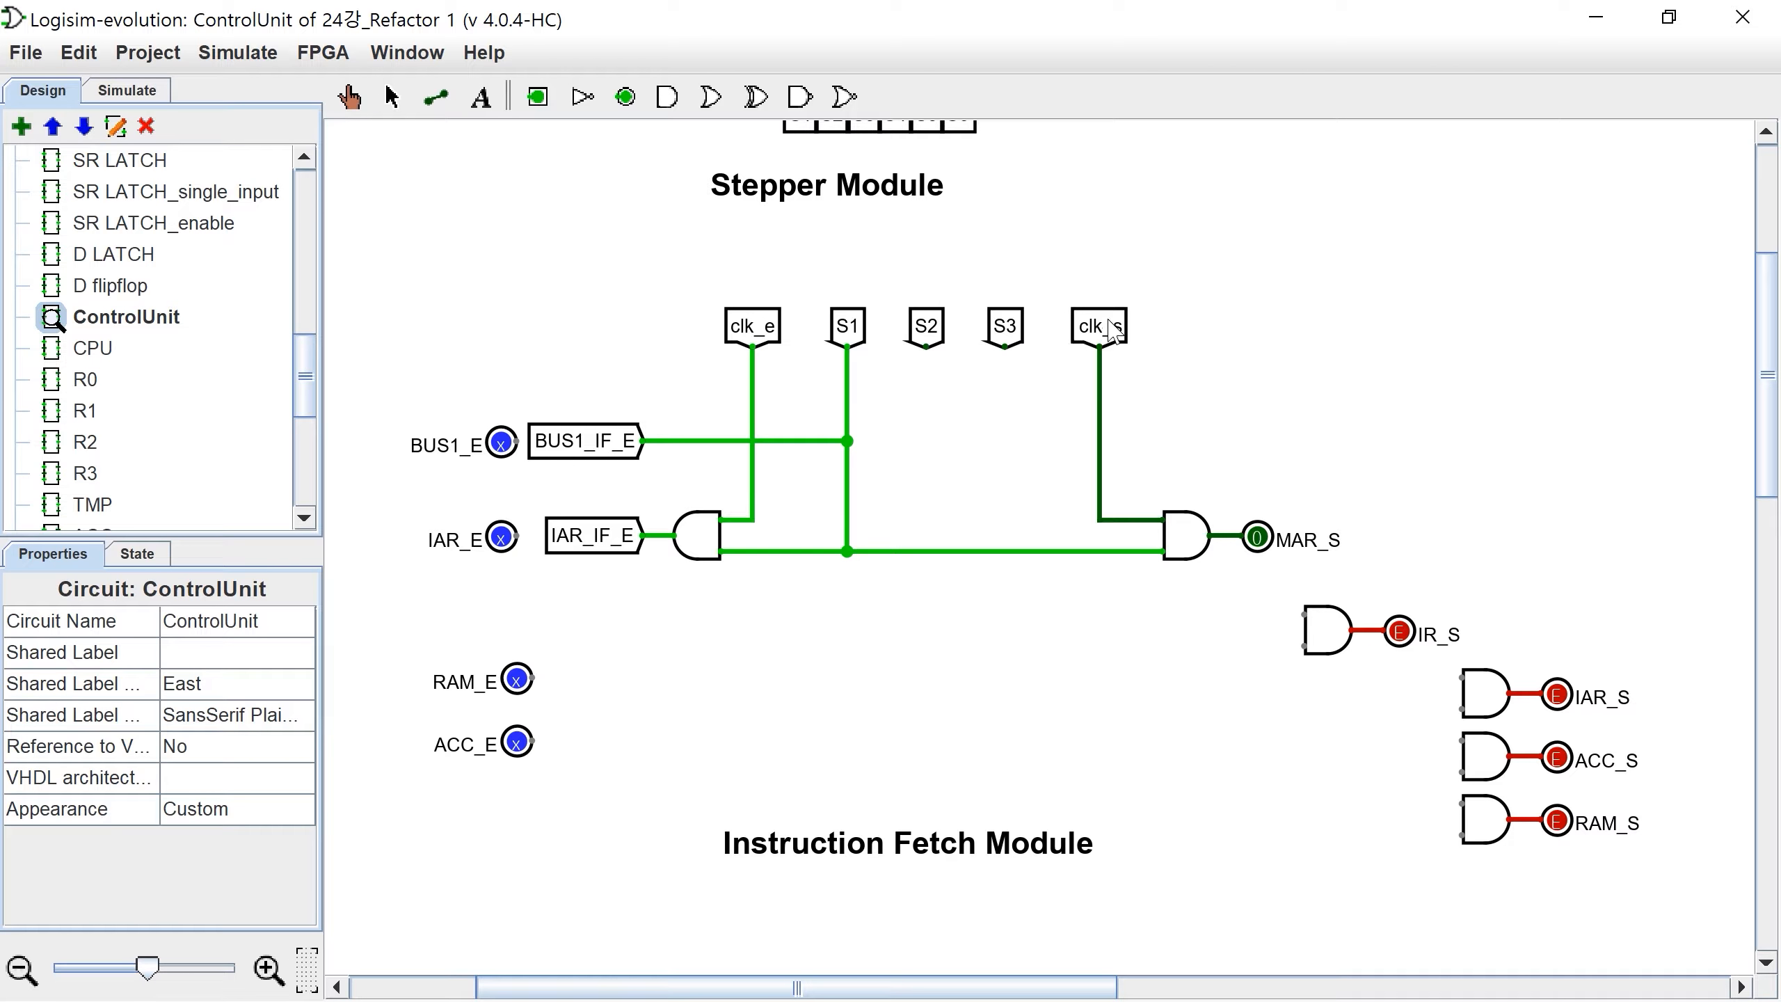
{"action": "left_click", "coordinate": [1332, 551]}
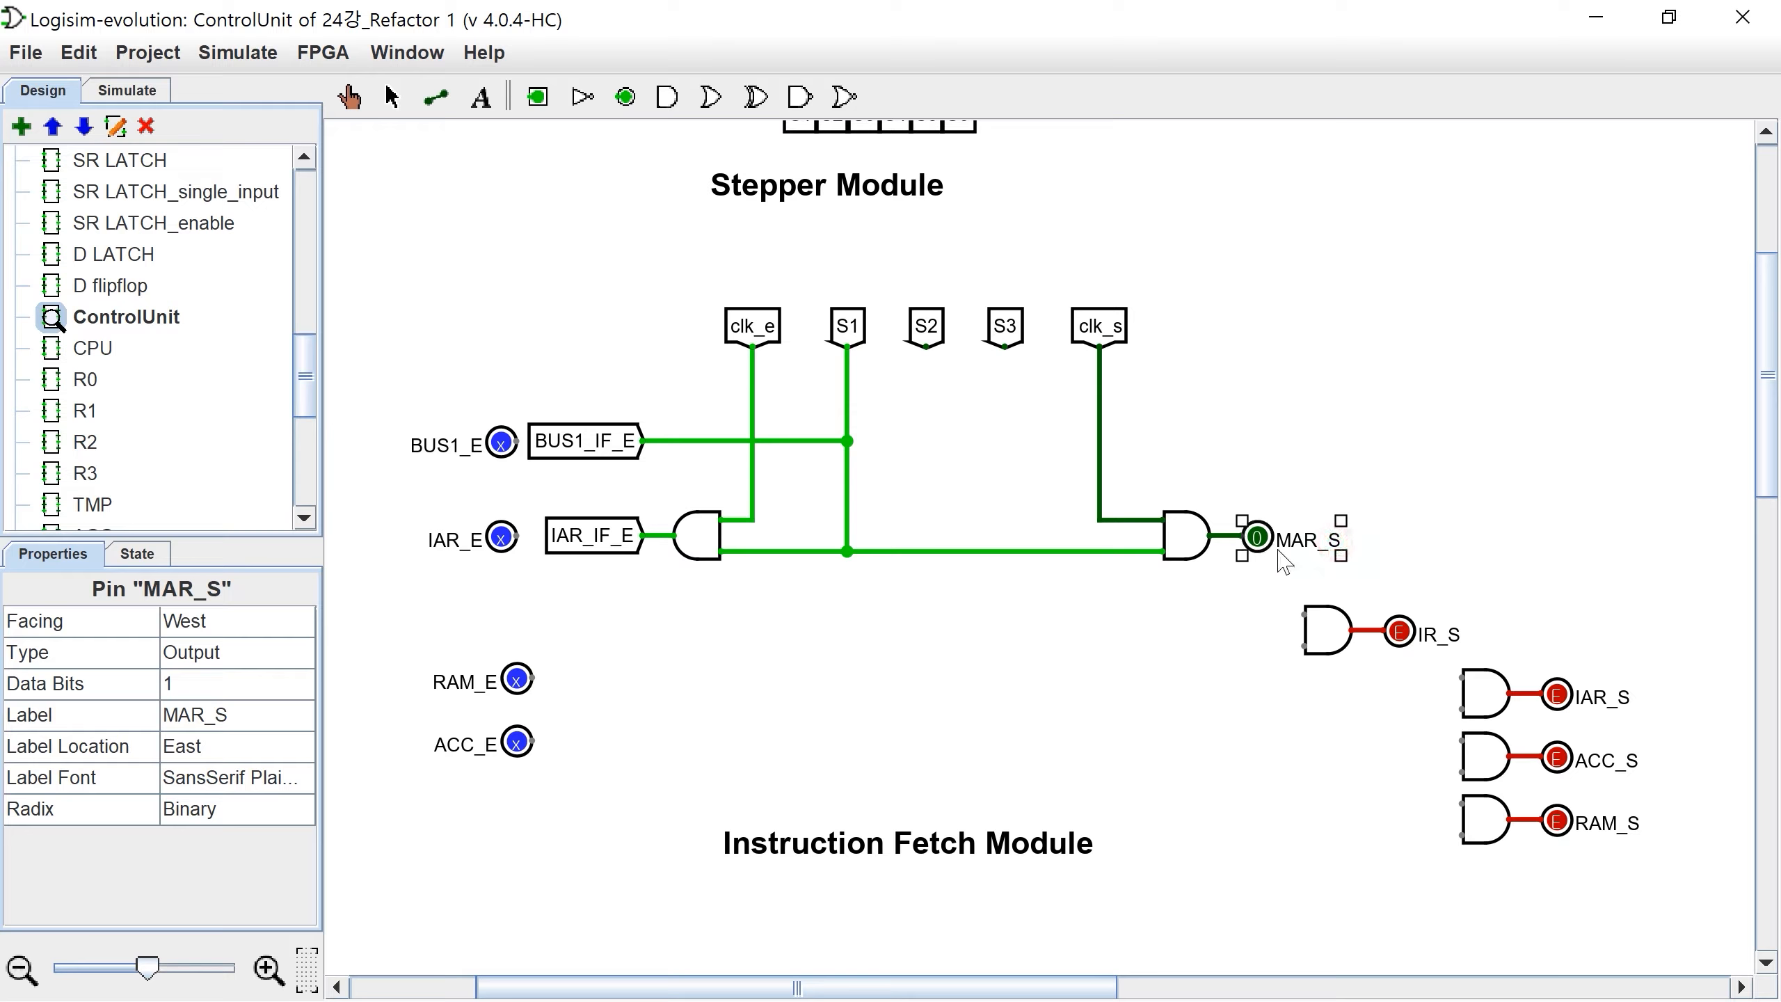
{"action": "key", "text": "Delete"}
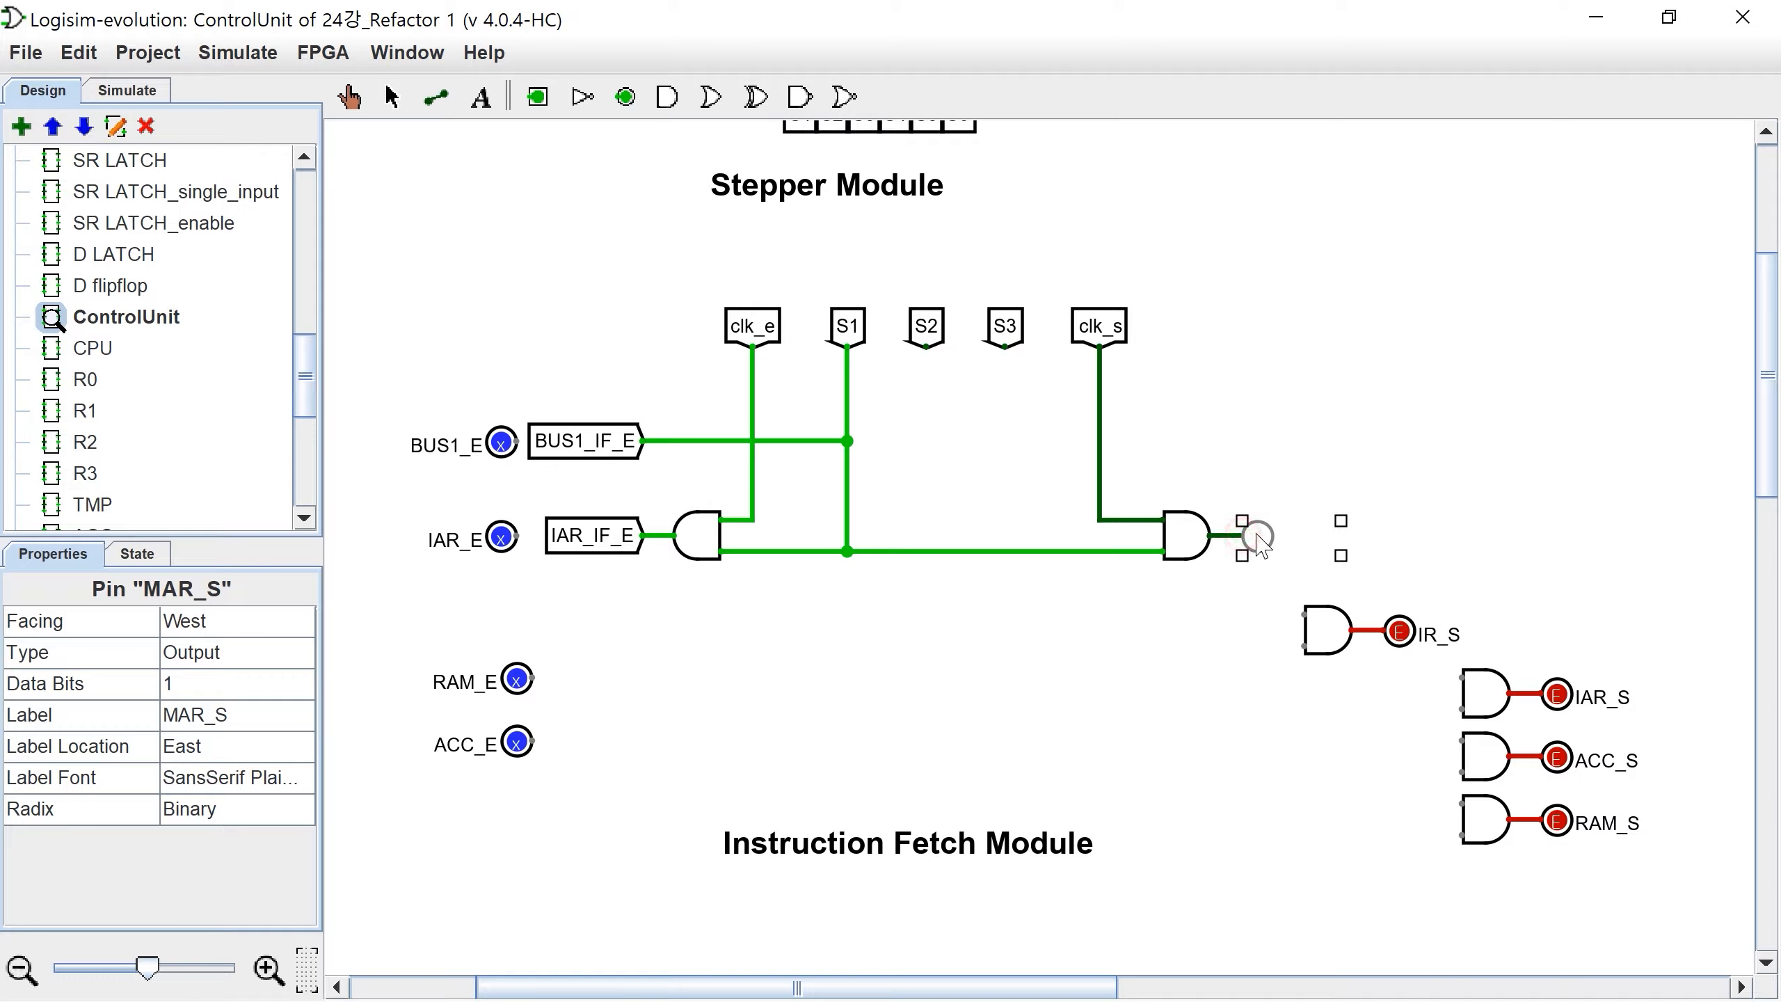
{"action": "left_click_drag", "start_coordinate": [1262, 544], "coordinate": [1387, 558]}
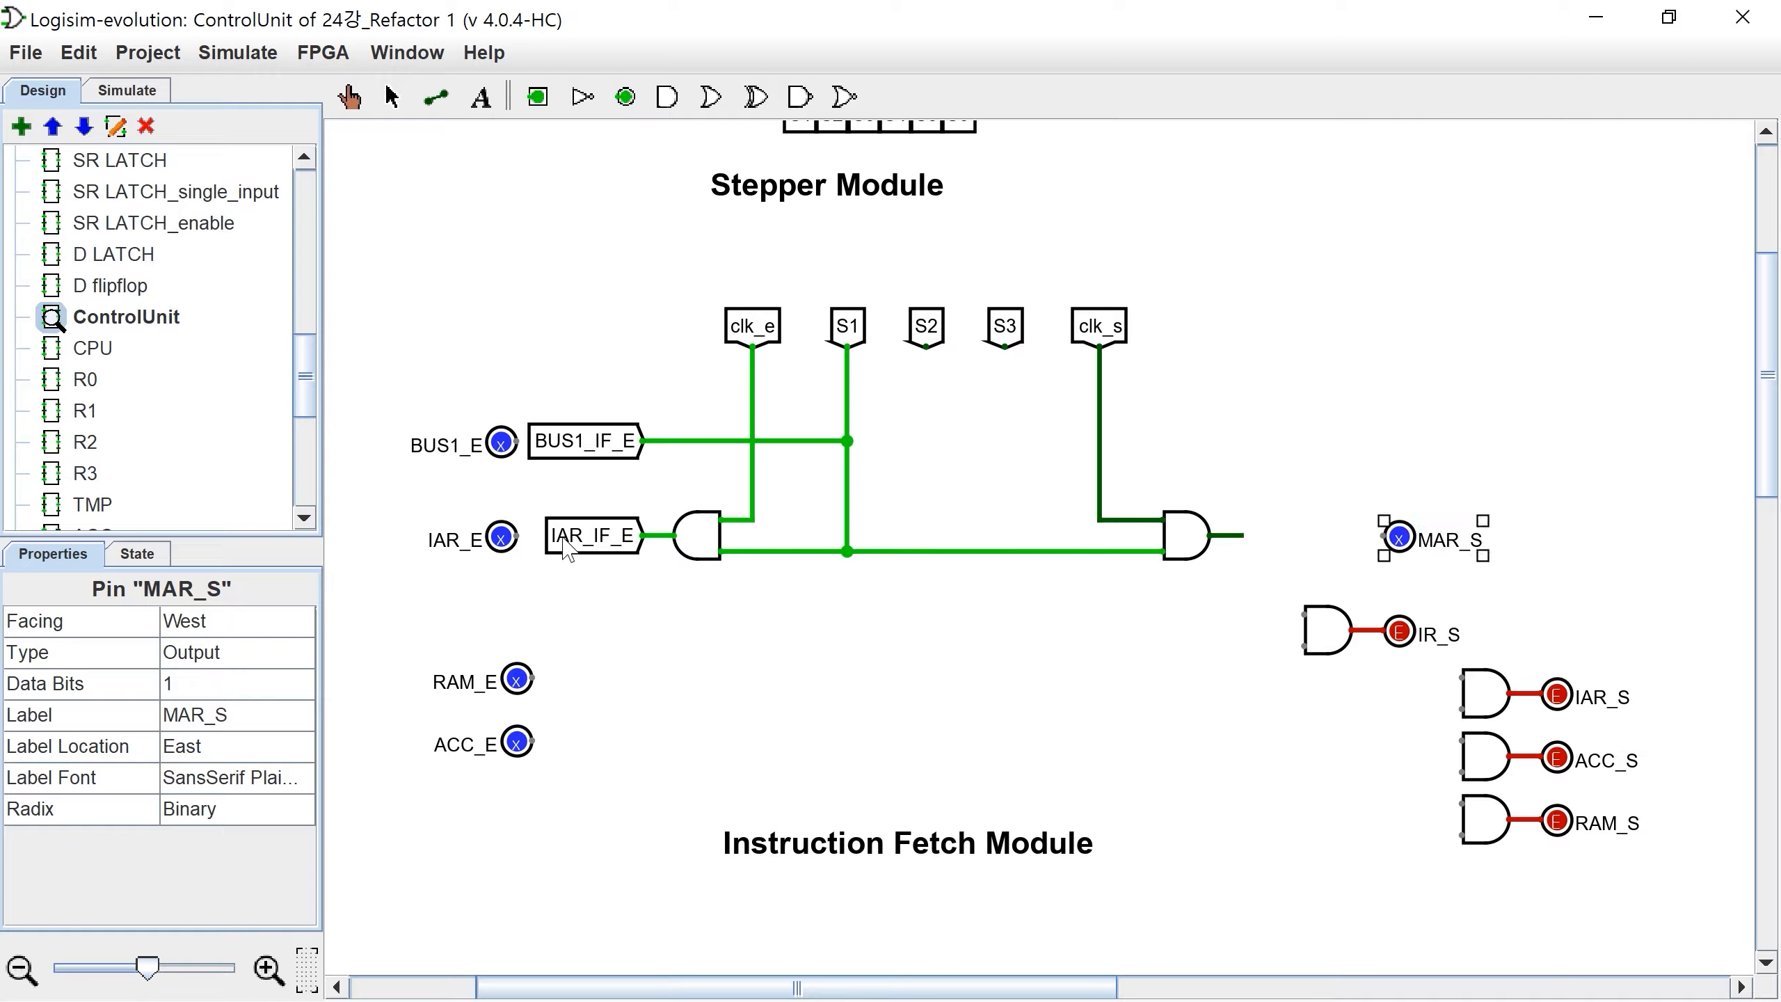
Step: Relabel the west-facing BUS1_IF_E tunnel copy as MAR_IF_S and attach it to the output of the MAR AND gate
{"action": "left_click_drag", "start_coordinate": [215, 685], "coordinate": [58, 699]}
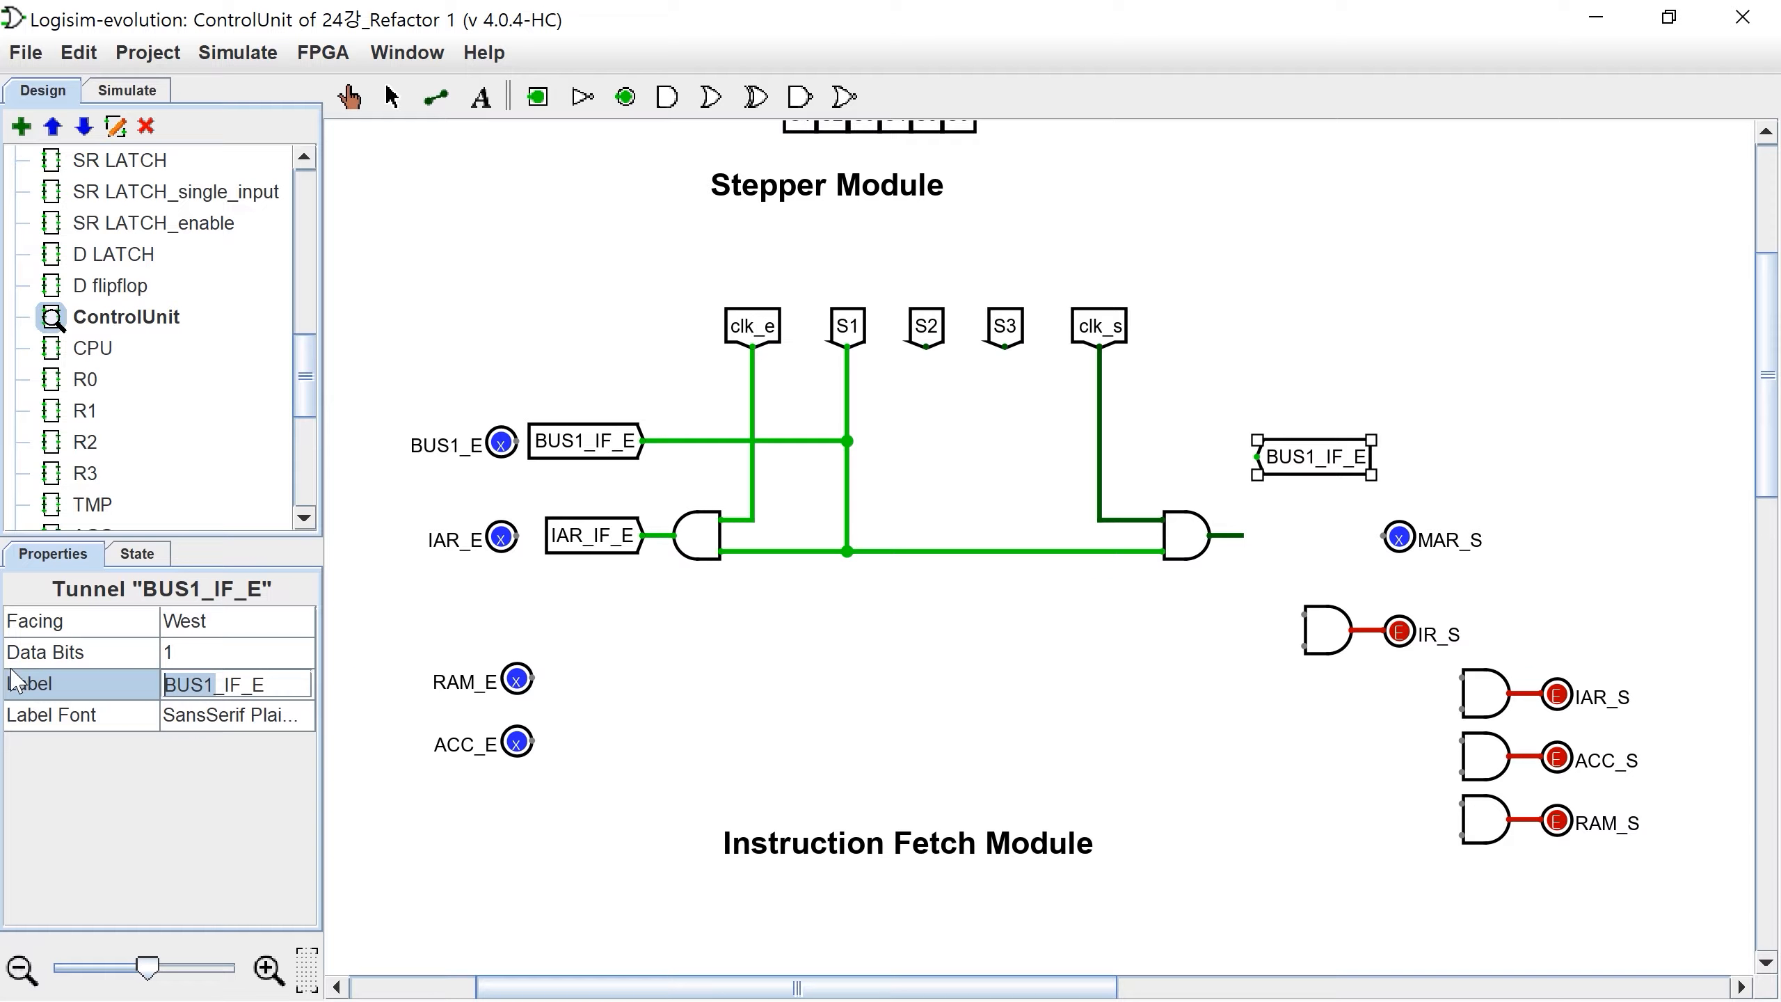
{"action": "type", "text": "MAR"}
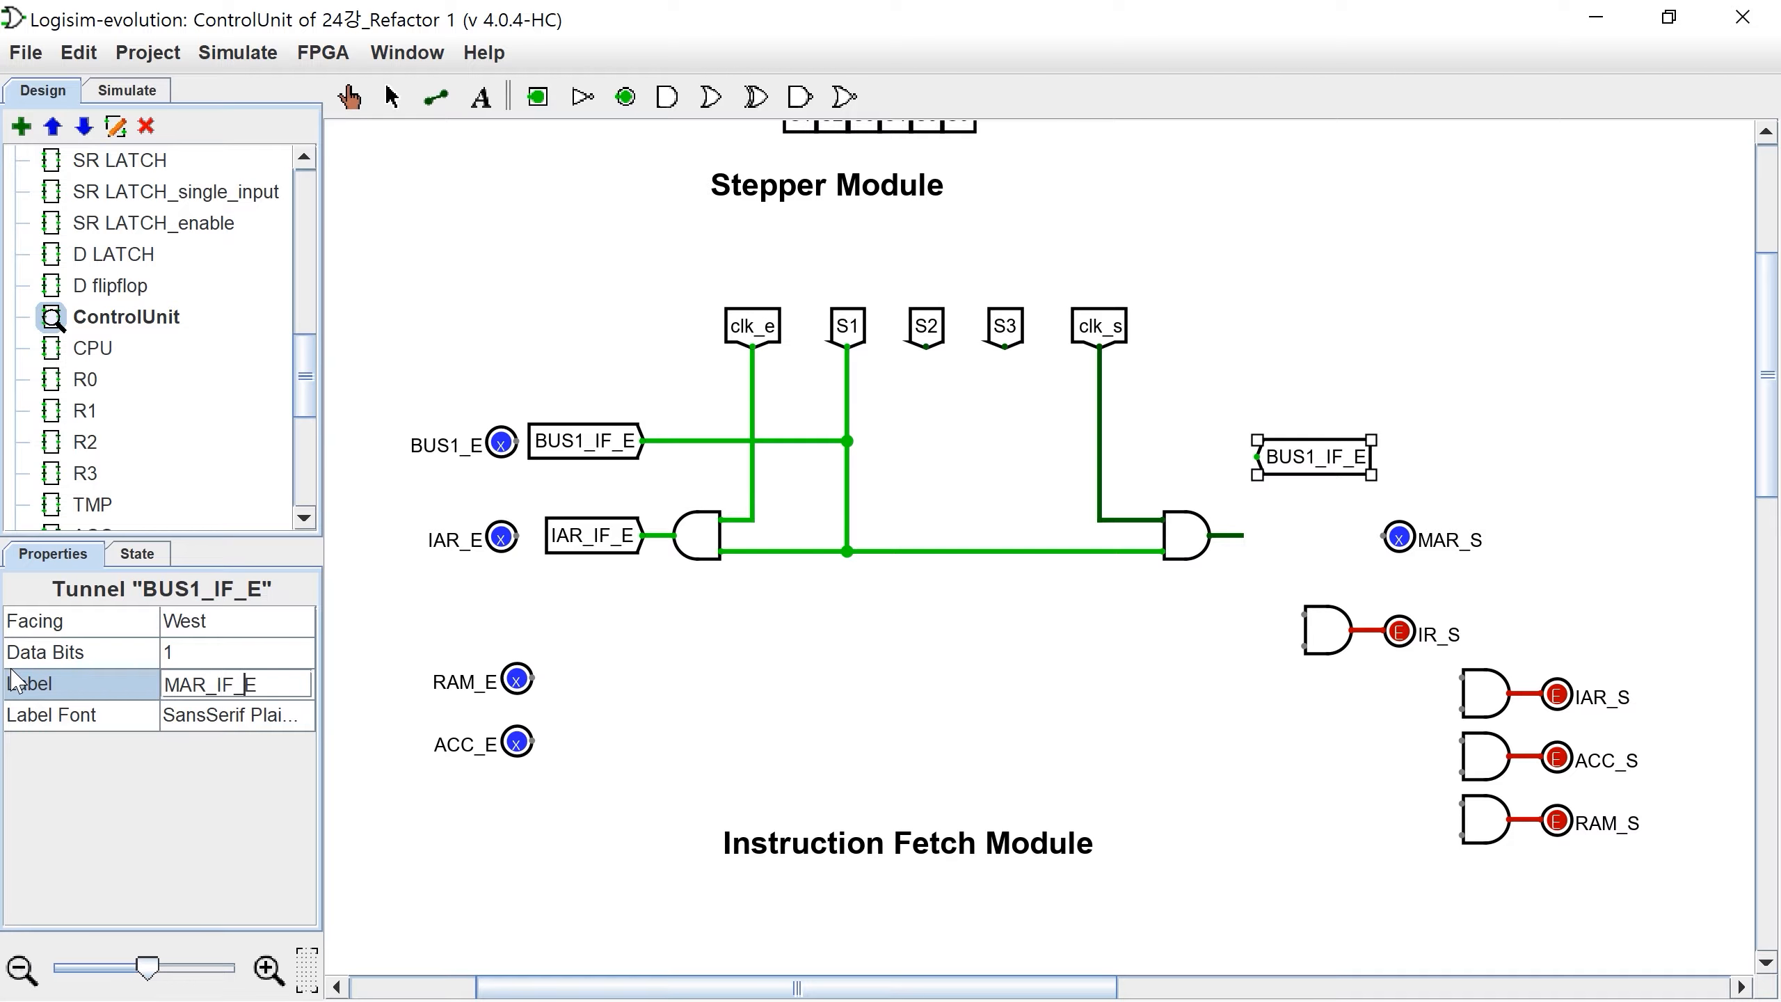
{"action": "key", "text": "Delete"}
{"action": "key", "text": "Return"}
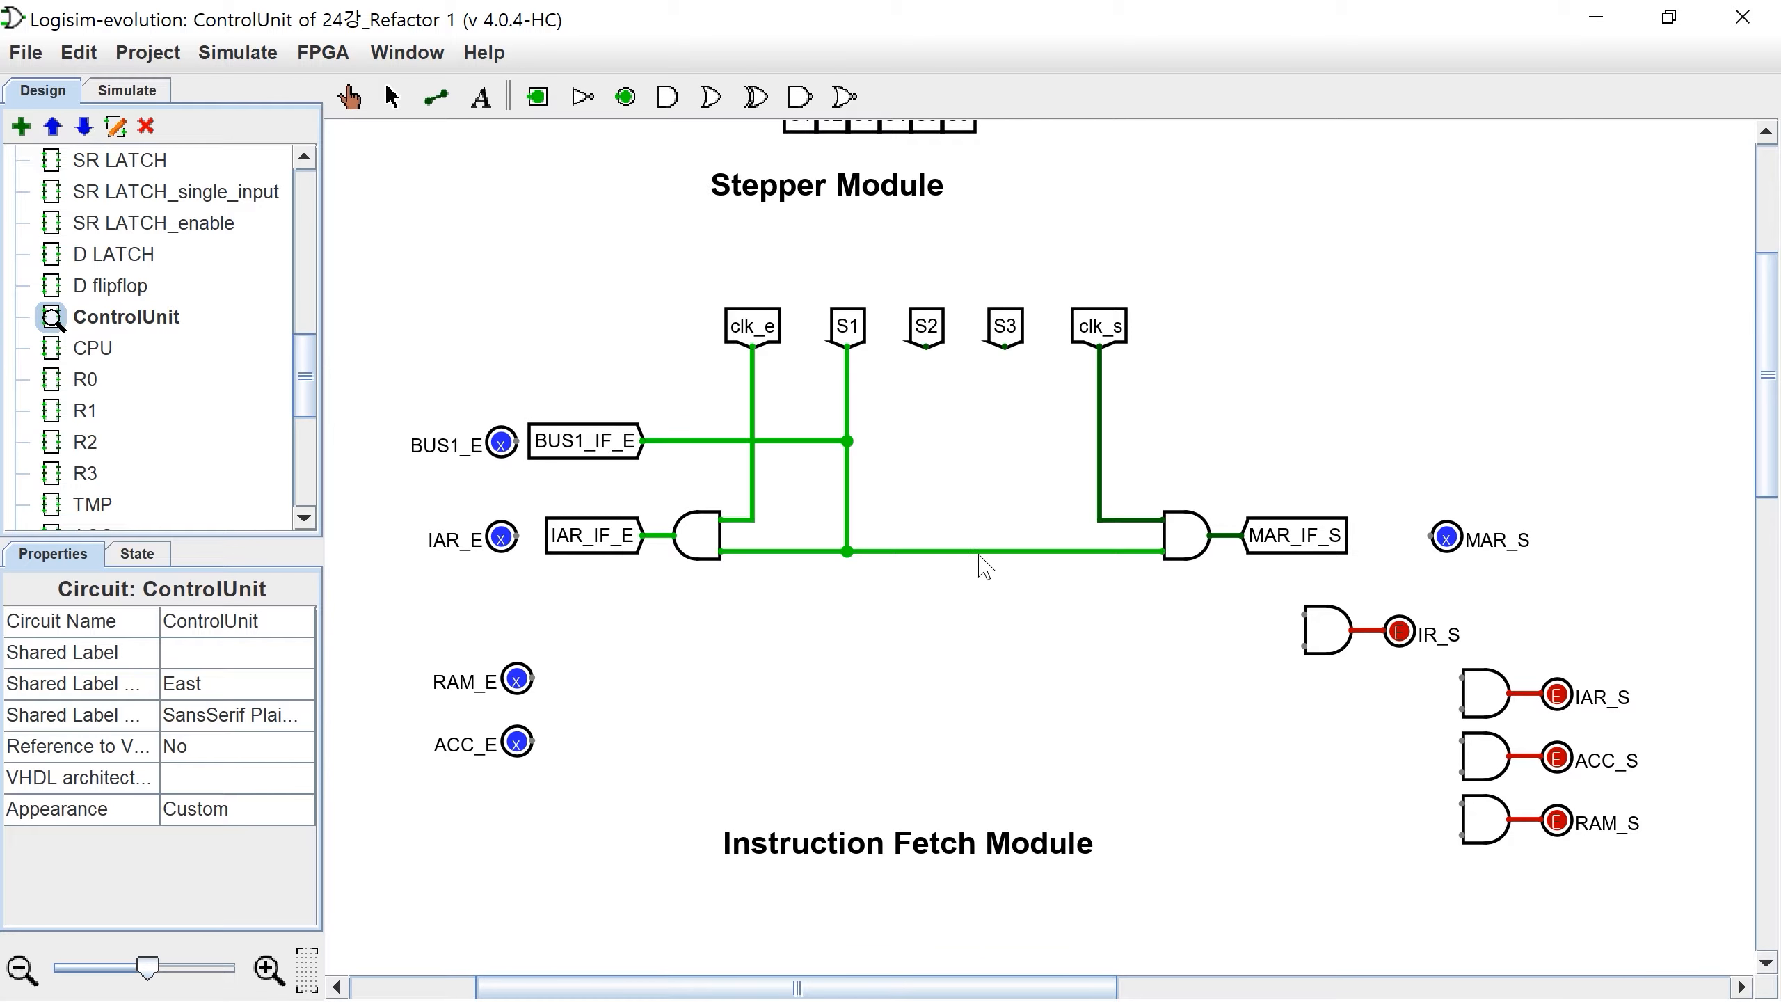
{"action": "left_click", "coordinate": [824, 620]}
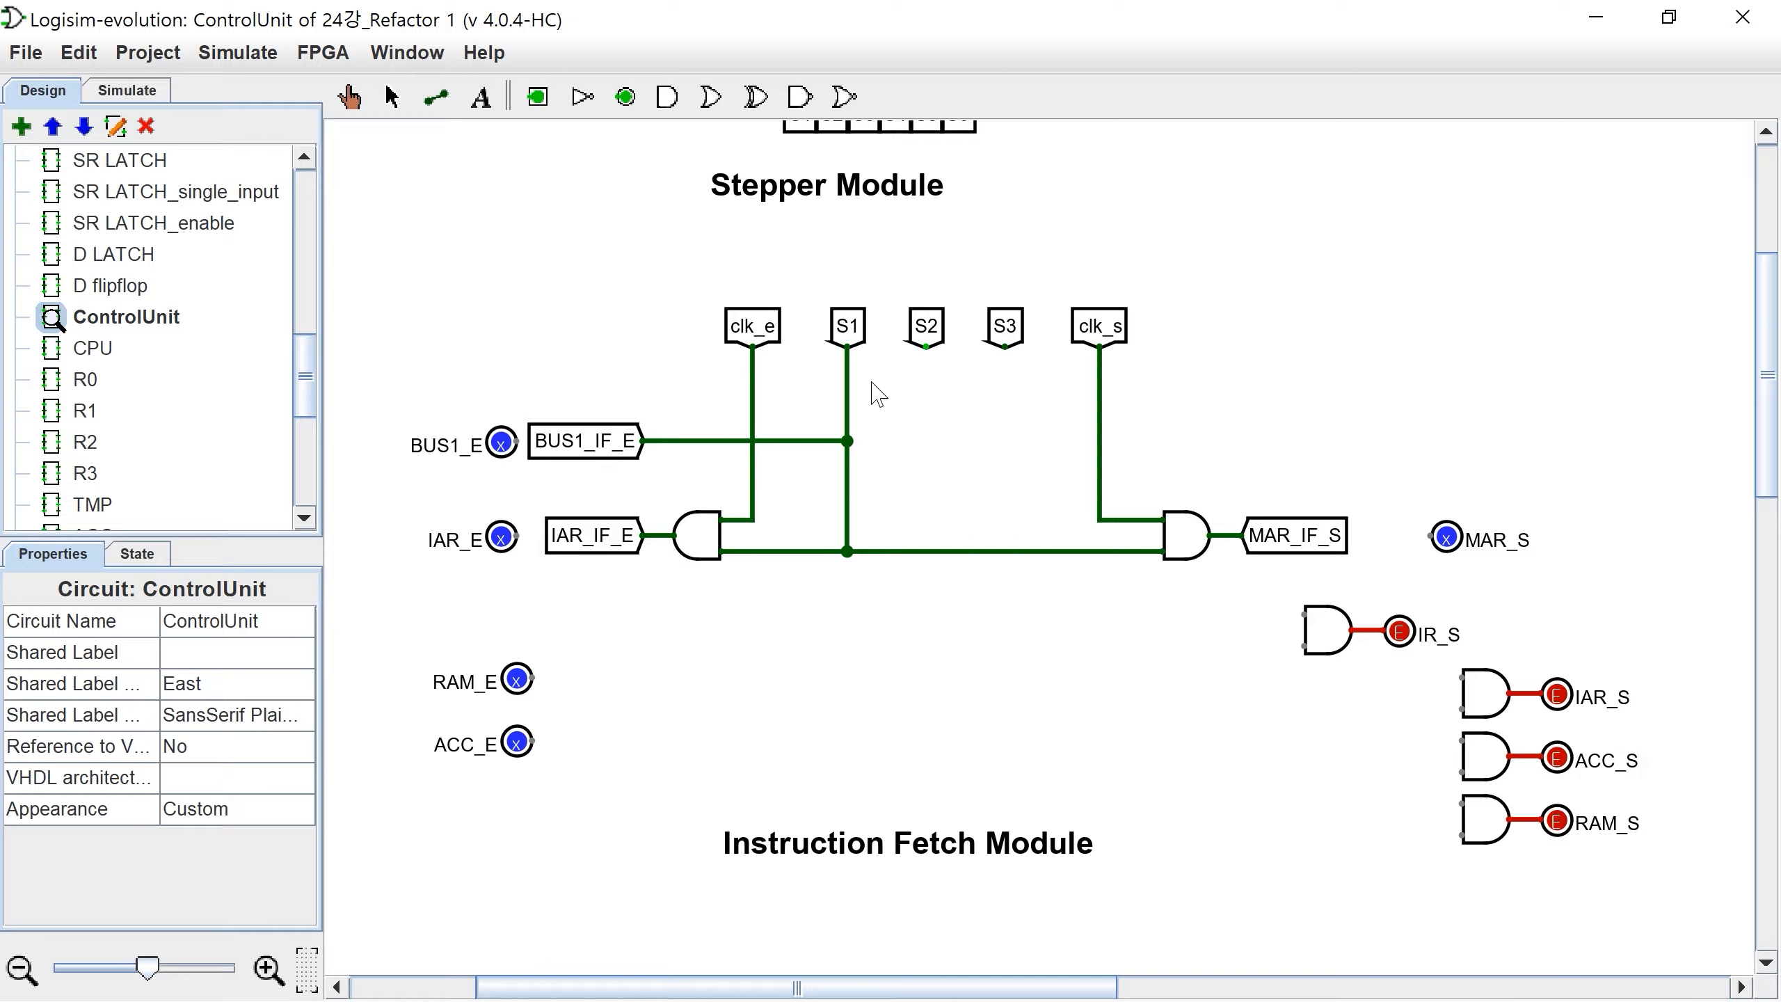
Step: Move the IR_S AND gate to the end of the RAM_E row's lower wire and separate the IR_S pin from its output
{"action": "left_click", "coordinate": [445, 684]}
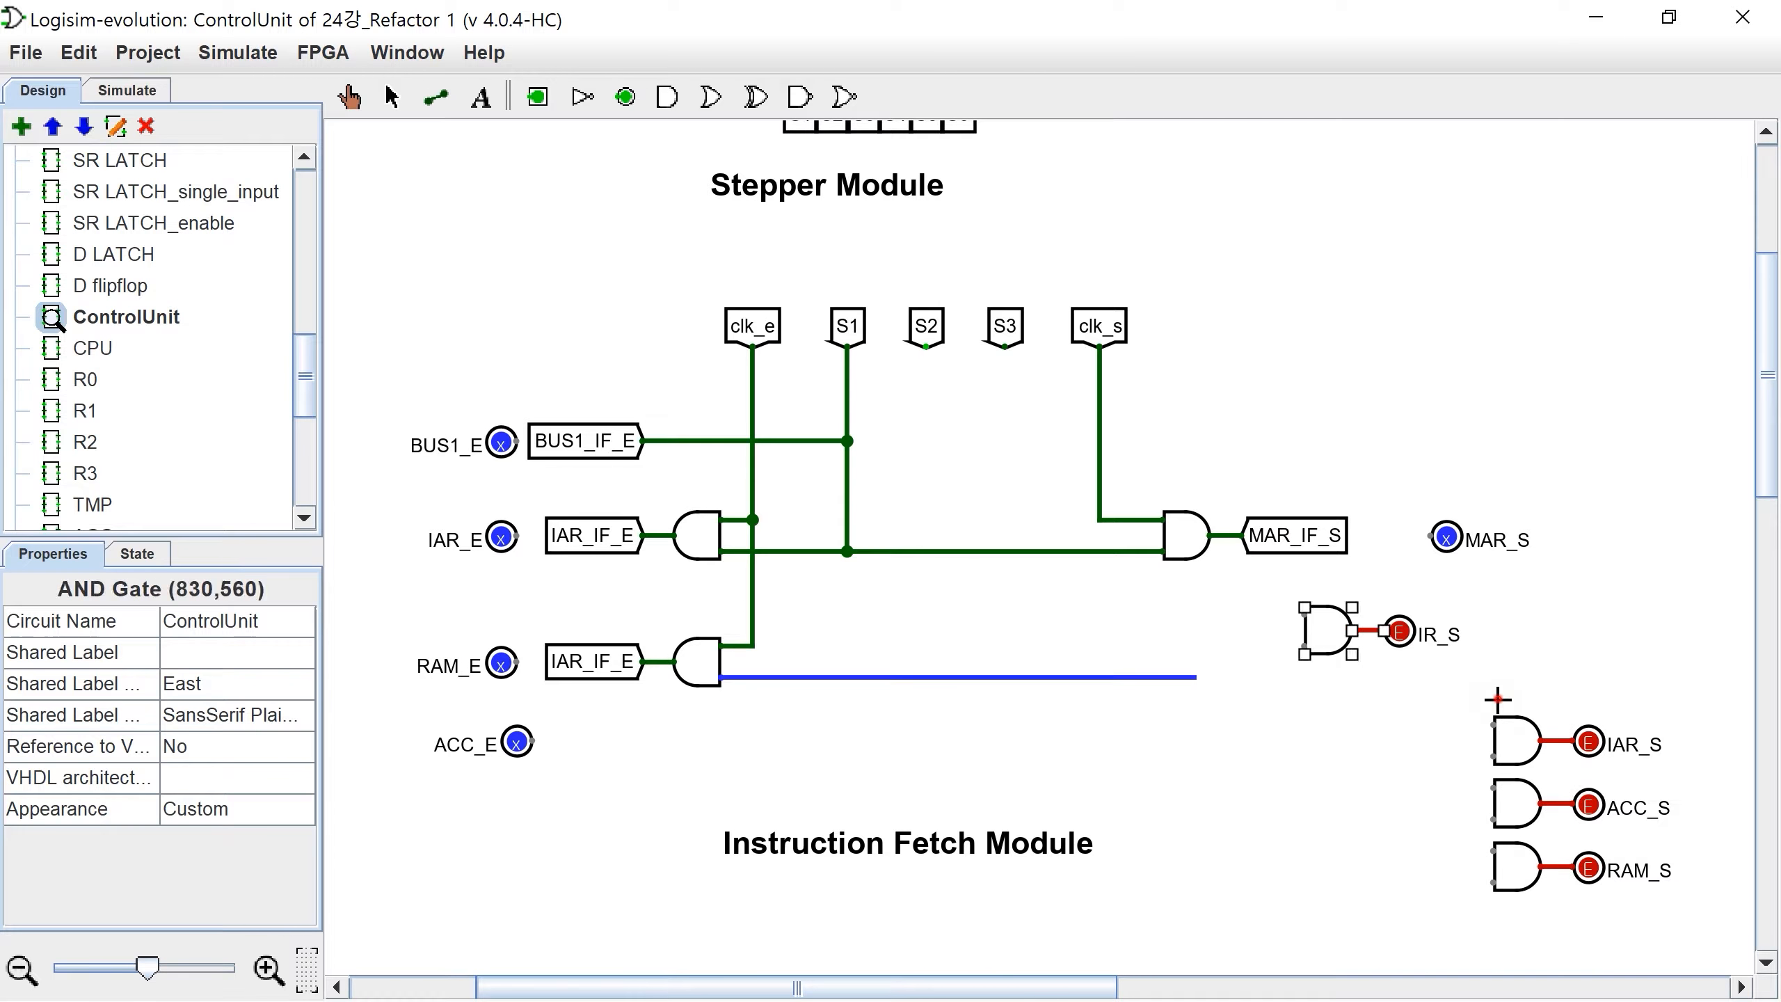
{"action": "left_click_drag", "start_coordinate": [1480, 698], "coordinate": [1252, 589]}
{"action": "left_click_drag", "start_coordinate": [1328, 643], "coordinate": [1191, 675]}
{"action": "left_click_drag", "start_coordinate": [1231, 635], "coordinate": [1369, 723]}
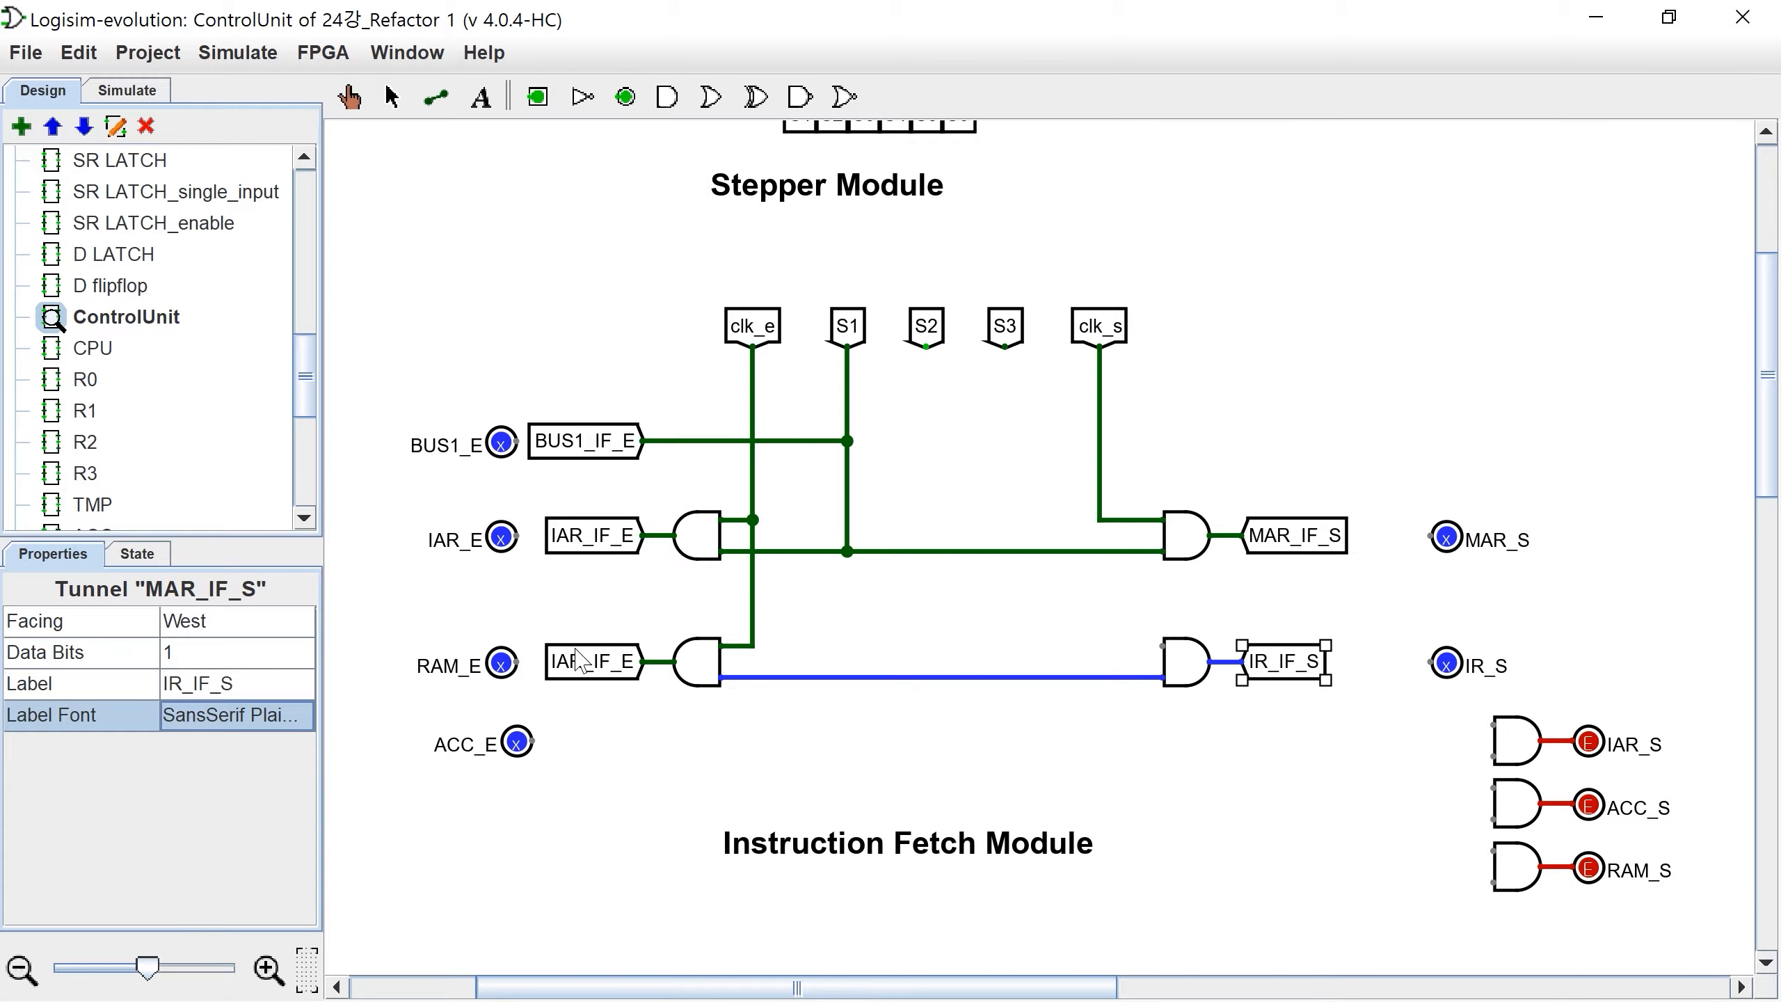
Step: Relabel the RAM_E row's tunnel as RAM_IF_E, and wire S2 to the row's shared wire and clk_s to the IR gate
{"action": "left_click", "coordinate": [617, 670]}
{"action": "left_click", "coordinate": [200, 684]}
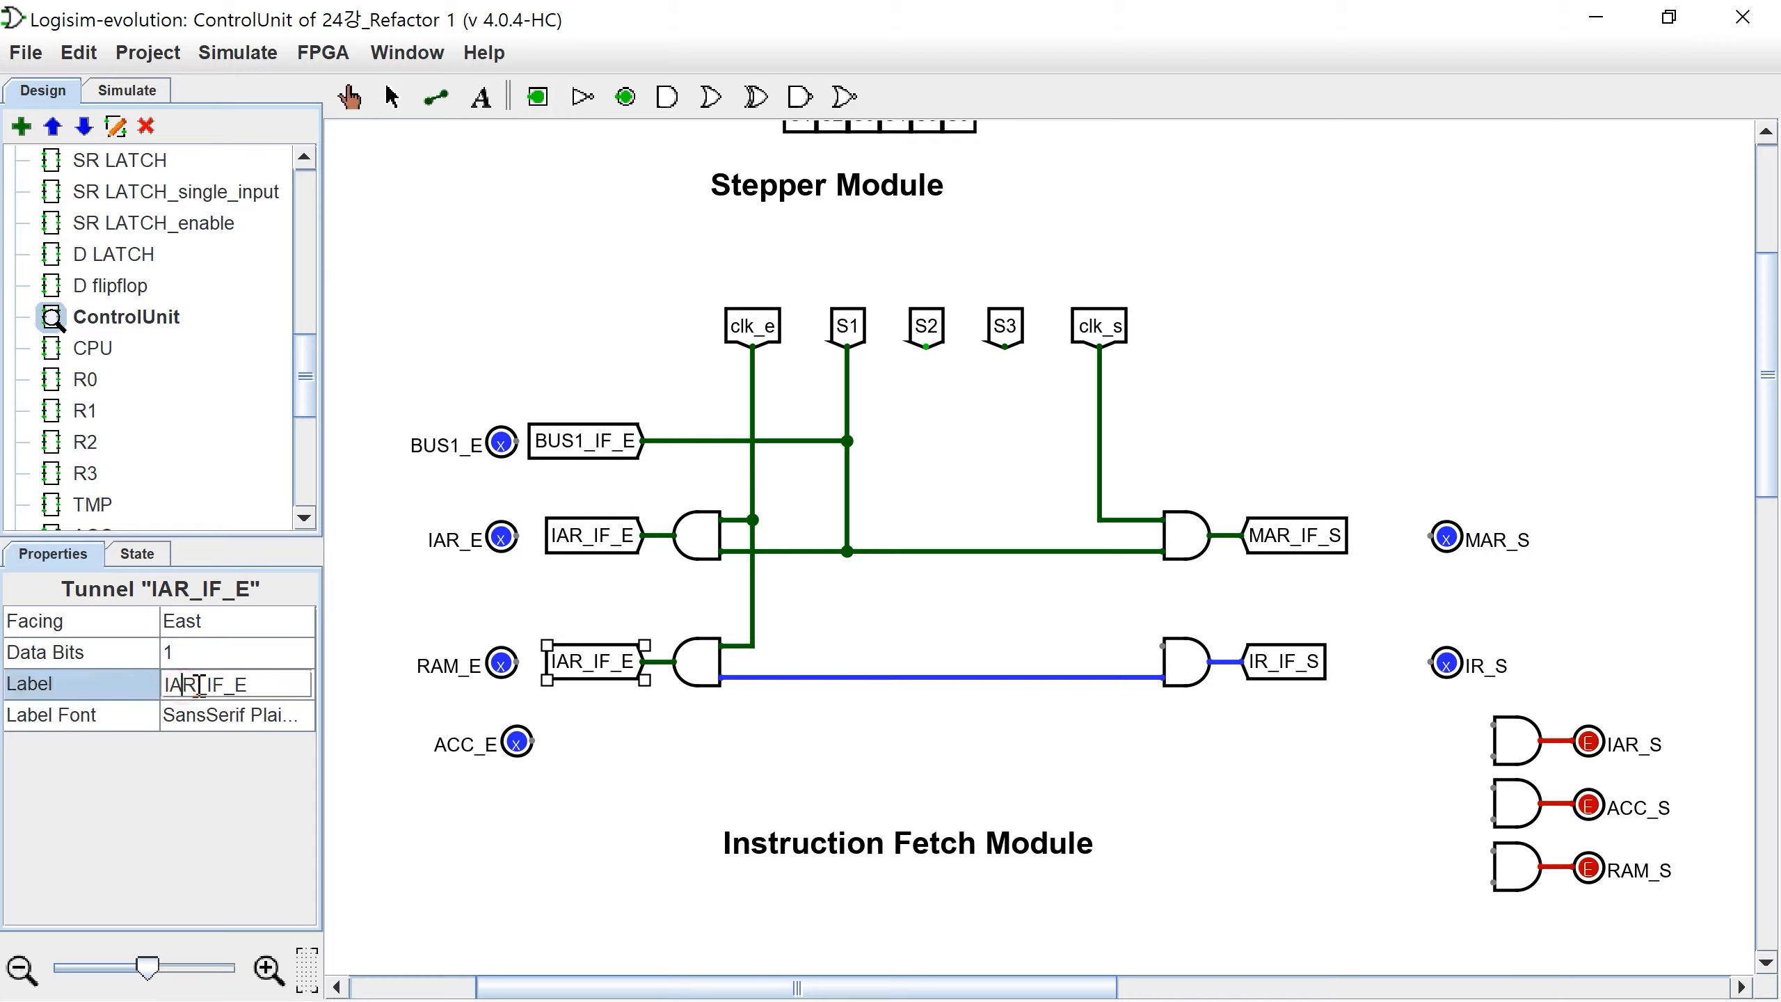
{"action": "left_click_drag", "start_coordinate": [200, 684], "coordinate": [45, 688]}
{"action": "type", "text": "RAM"}
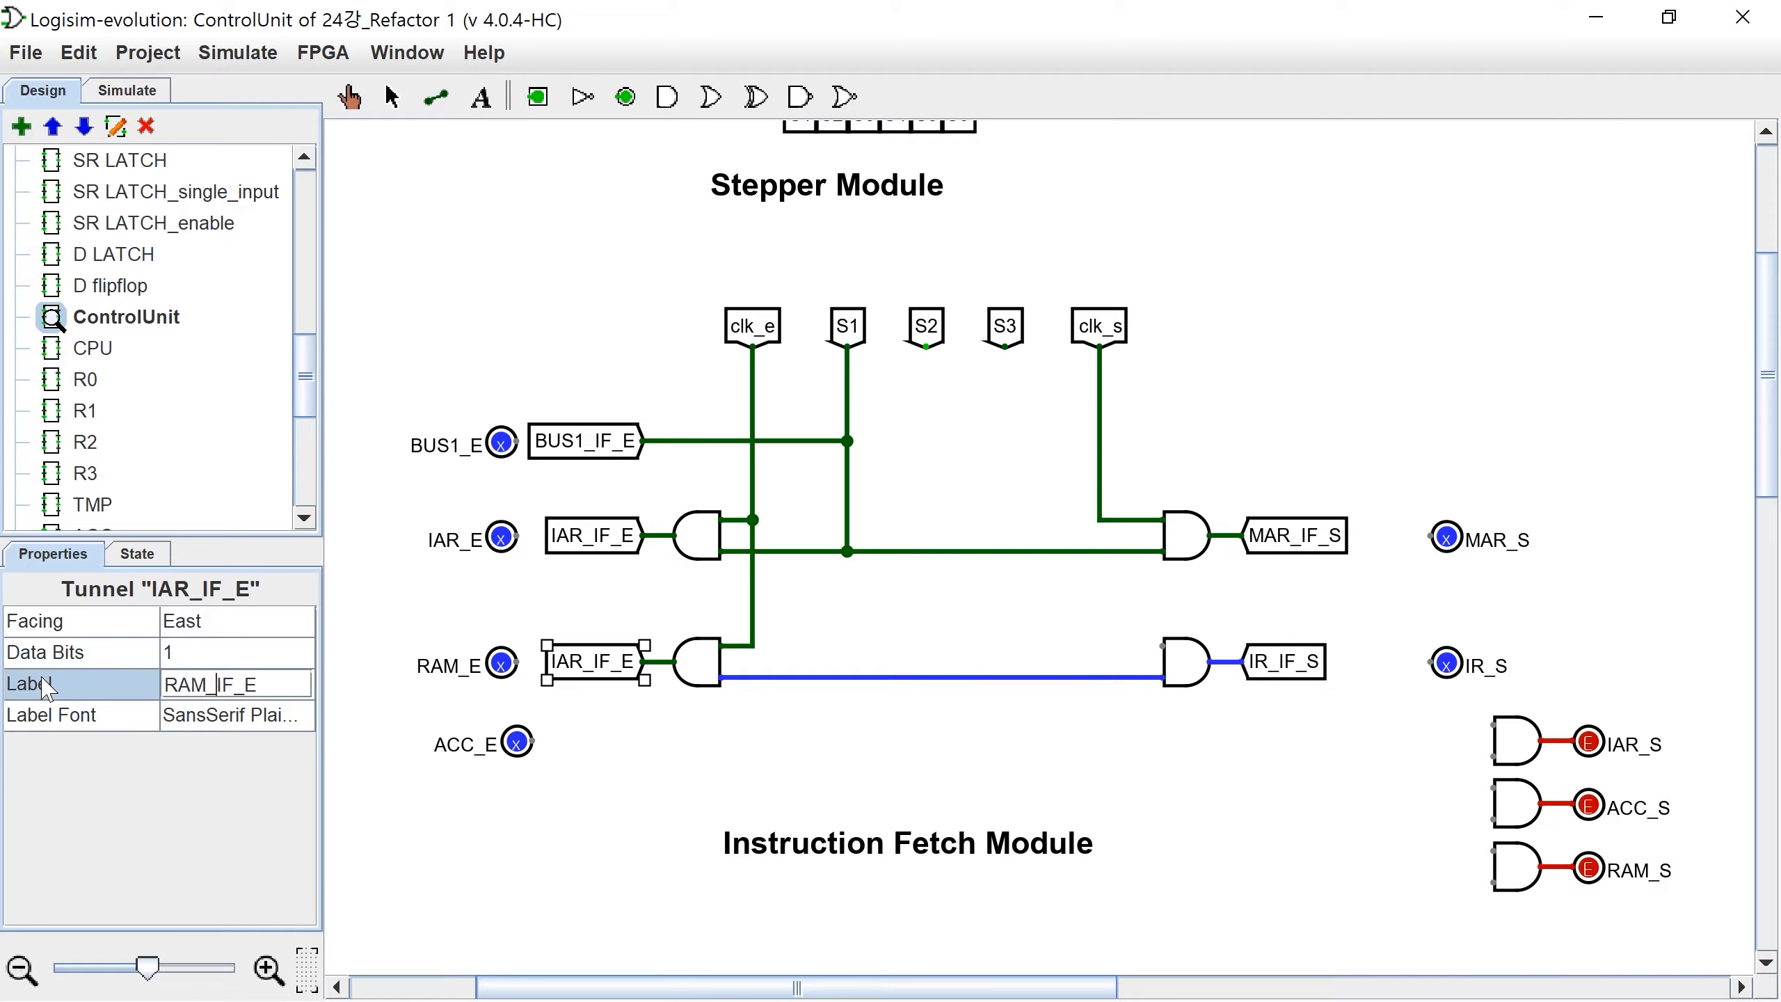
{"action": "key", "text": "Return"}
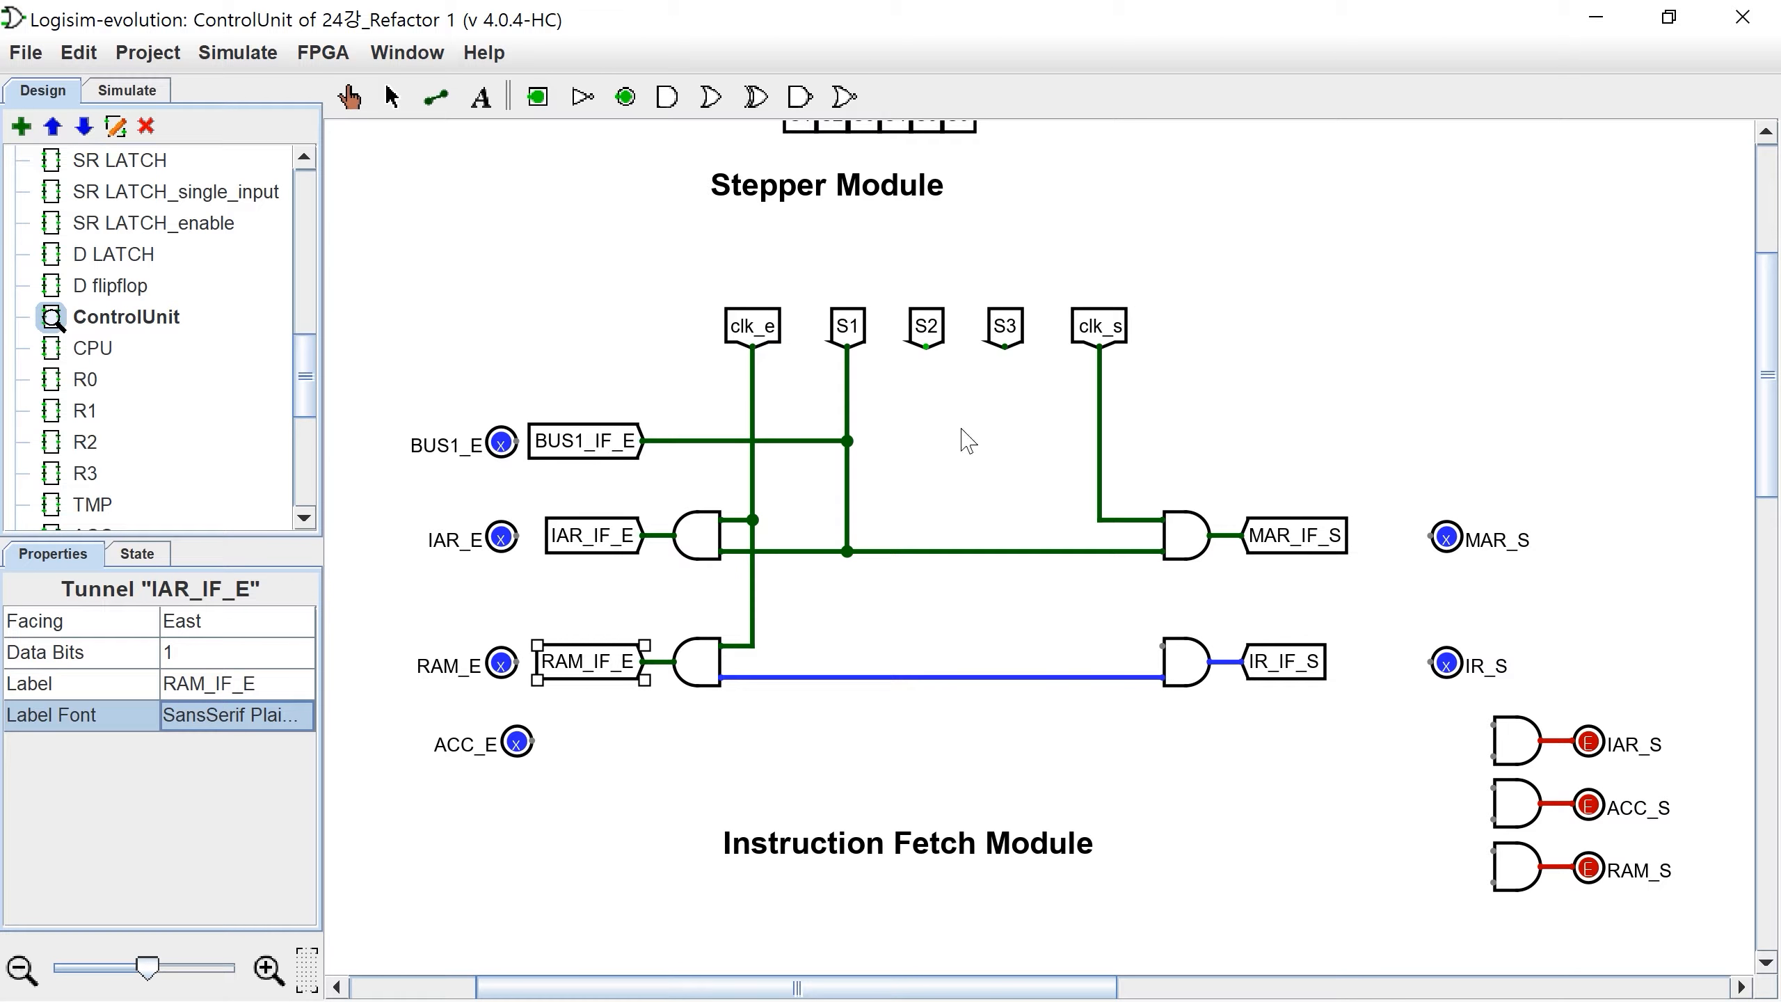
{"action": "left_click_drag", "start_coordinate": [925, 348], "coordinate": [926, 678]}
{"action": "left_click_drag", "start_coordinate": [1099, 521], "coordinate": [1099, 645]}
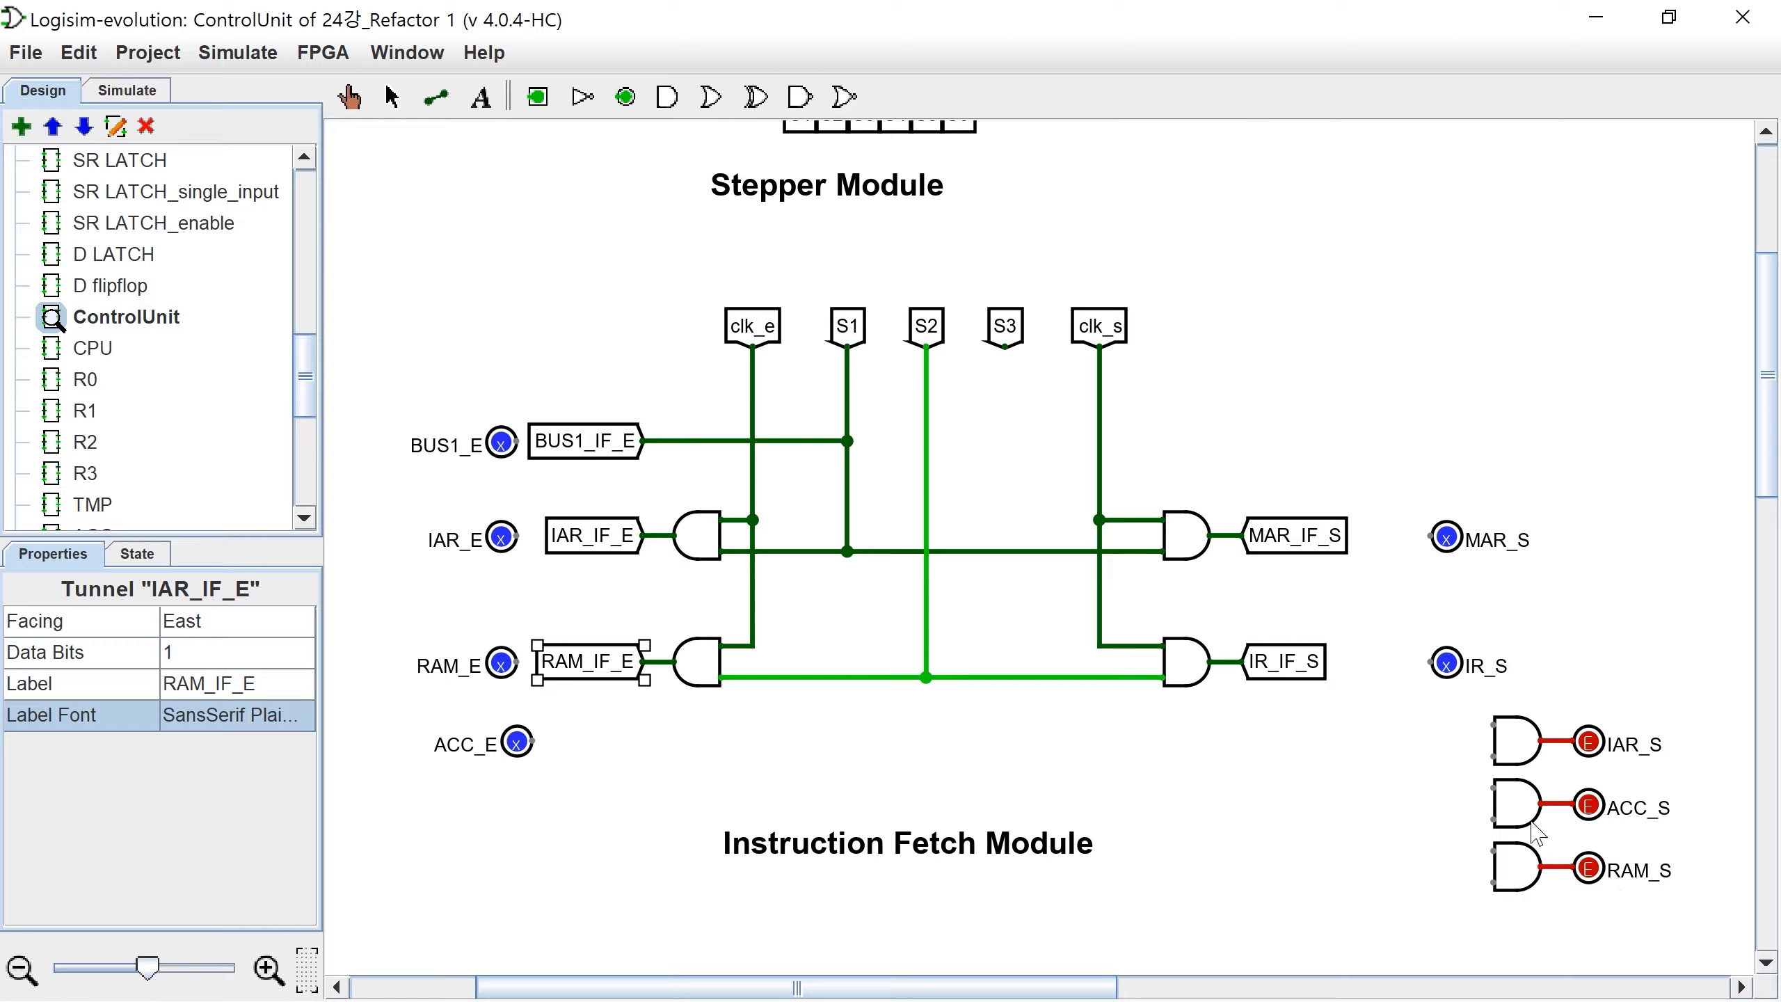
Step: Place the ACC_S AND gate above the MAR gate with a MAR_IF_S tunnel copy on its output, and line up the detached ACC_S pin
{"action": "left_click_drag", "start_coordinate": [1718, 828], "coordinate": [1405, 779]}
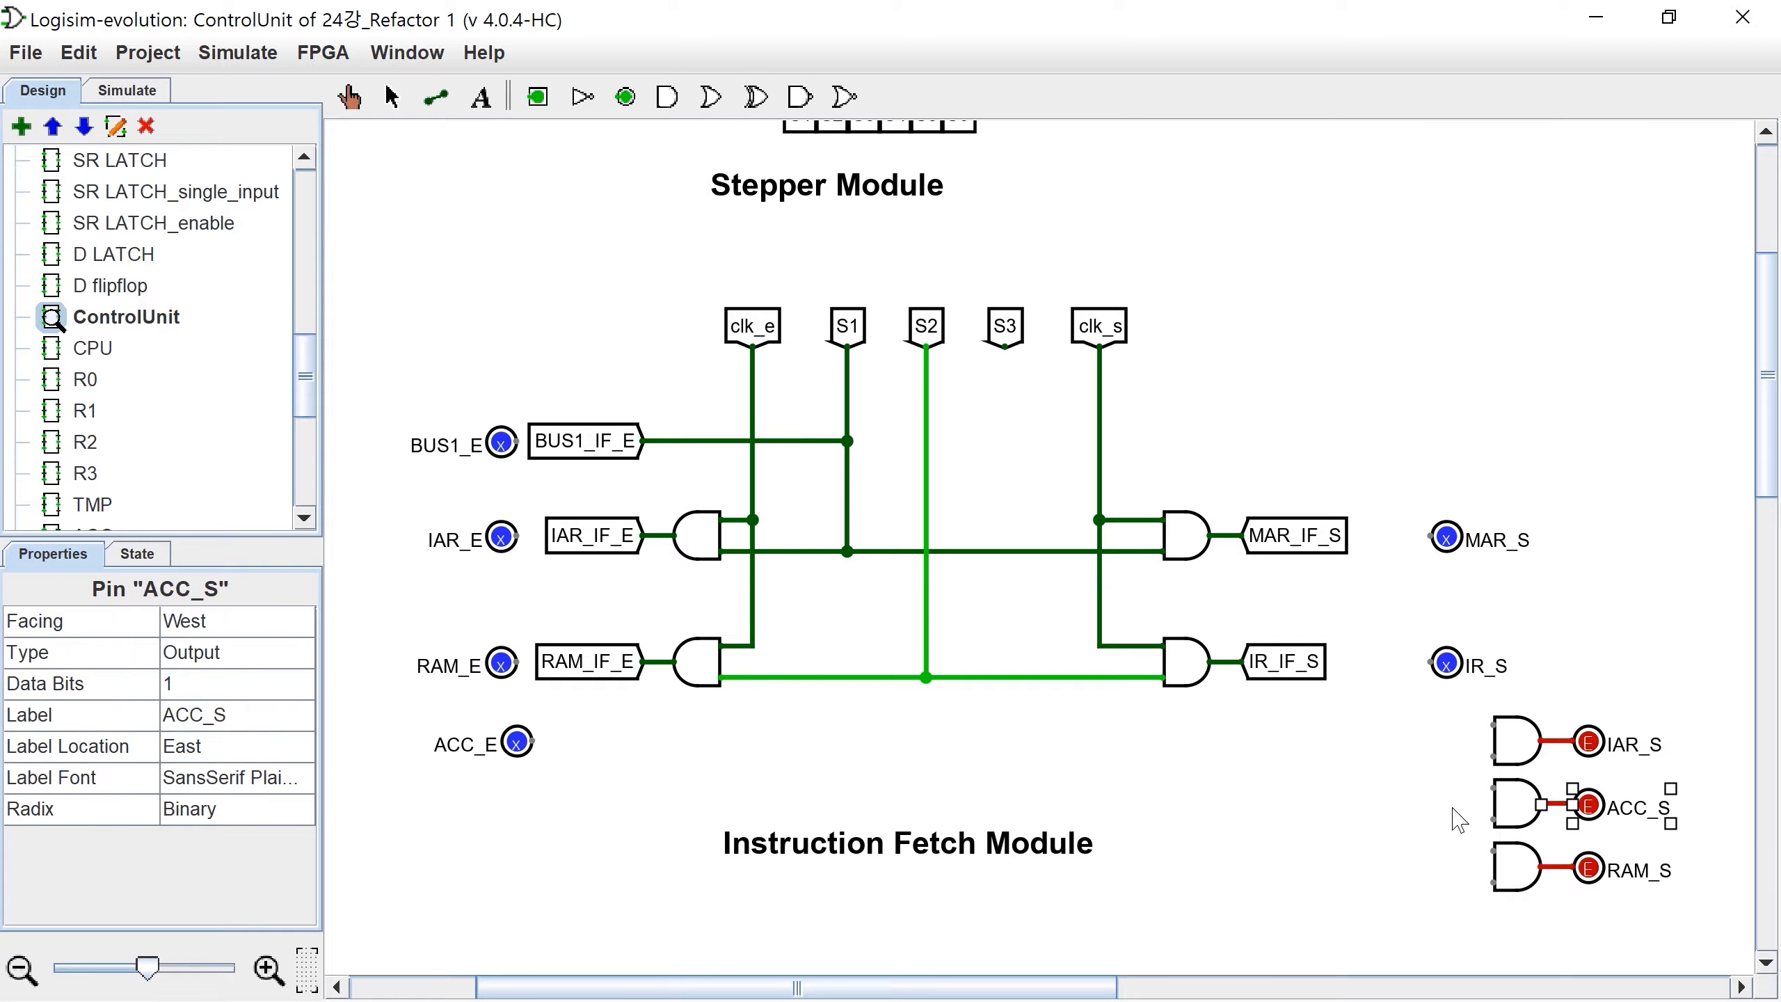
{"action": "left_click", "coordinate": [1655, 843]}
{"action": "left_click_drag", "start_coordinate": [1718, 848], "coordinate": [1409, 771]}
{"action": "left_click_drag", "start_coordinate": [1499, 801], "coordinate": [1175, 446]}
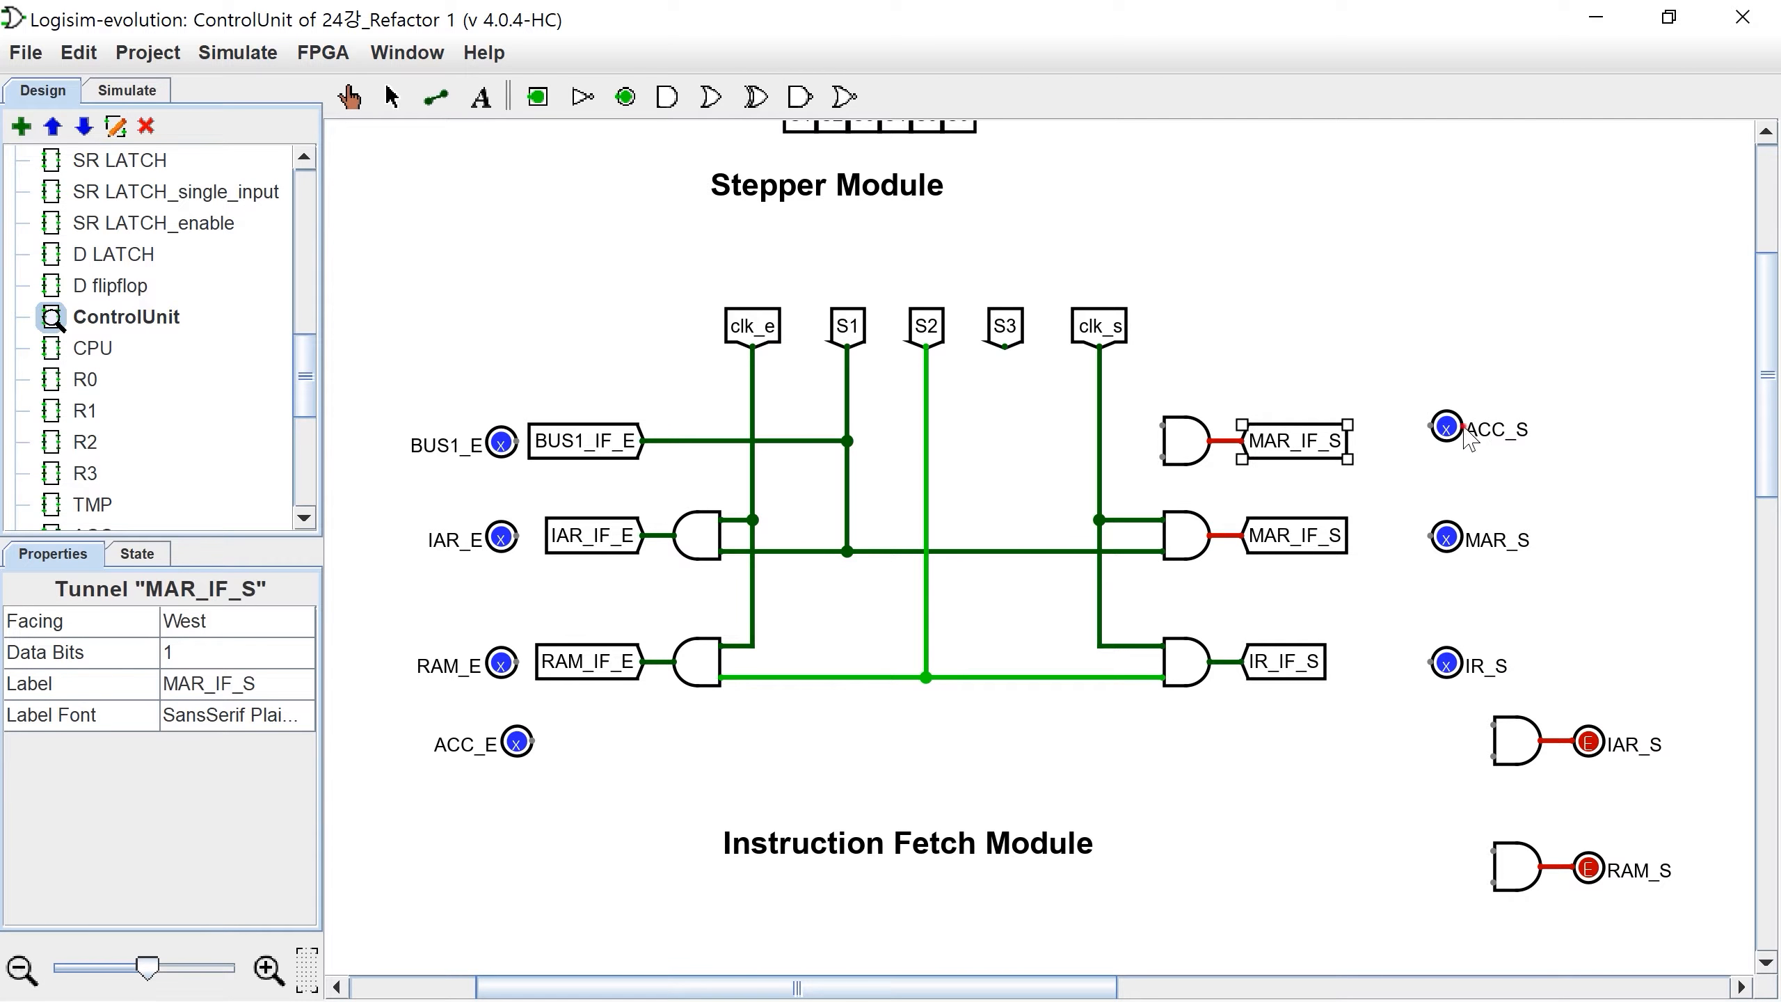
{"action": "left_click", "coordinate": [1465, 426]}
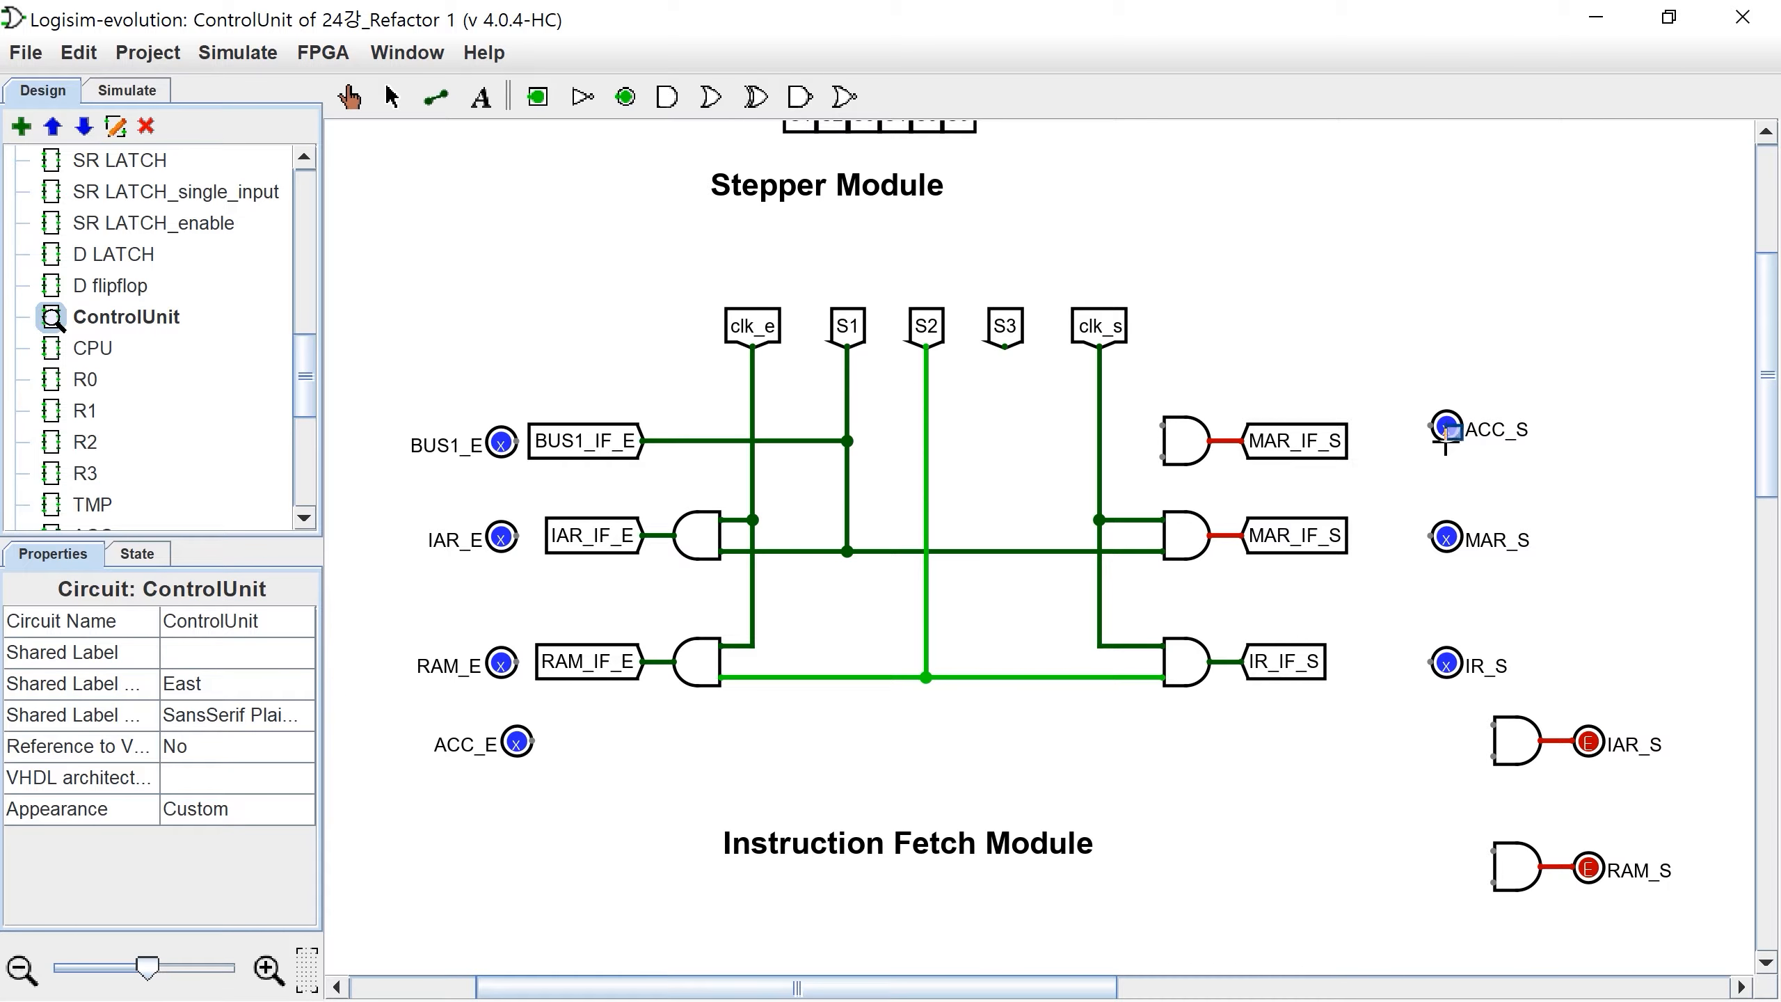
{"action": "left_click_drag", "start_coordinate": [1453, 427], "coordinate": [1450, 441]}
Step: Relabel the tunnel on the uppermost AND gate as ACC_IF_S and wire the gate's inputs to clk_s and S1
{"action": "left_click", "coordinate": [1296, 441]}
{"action": "left_click", "coordinate": [208, 682]}
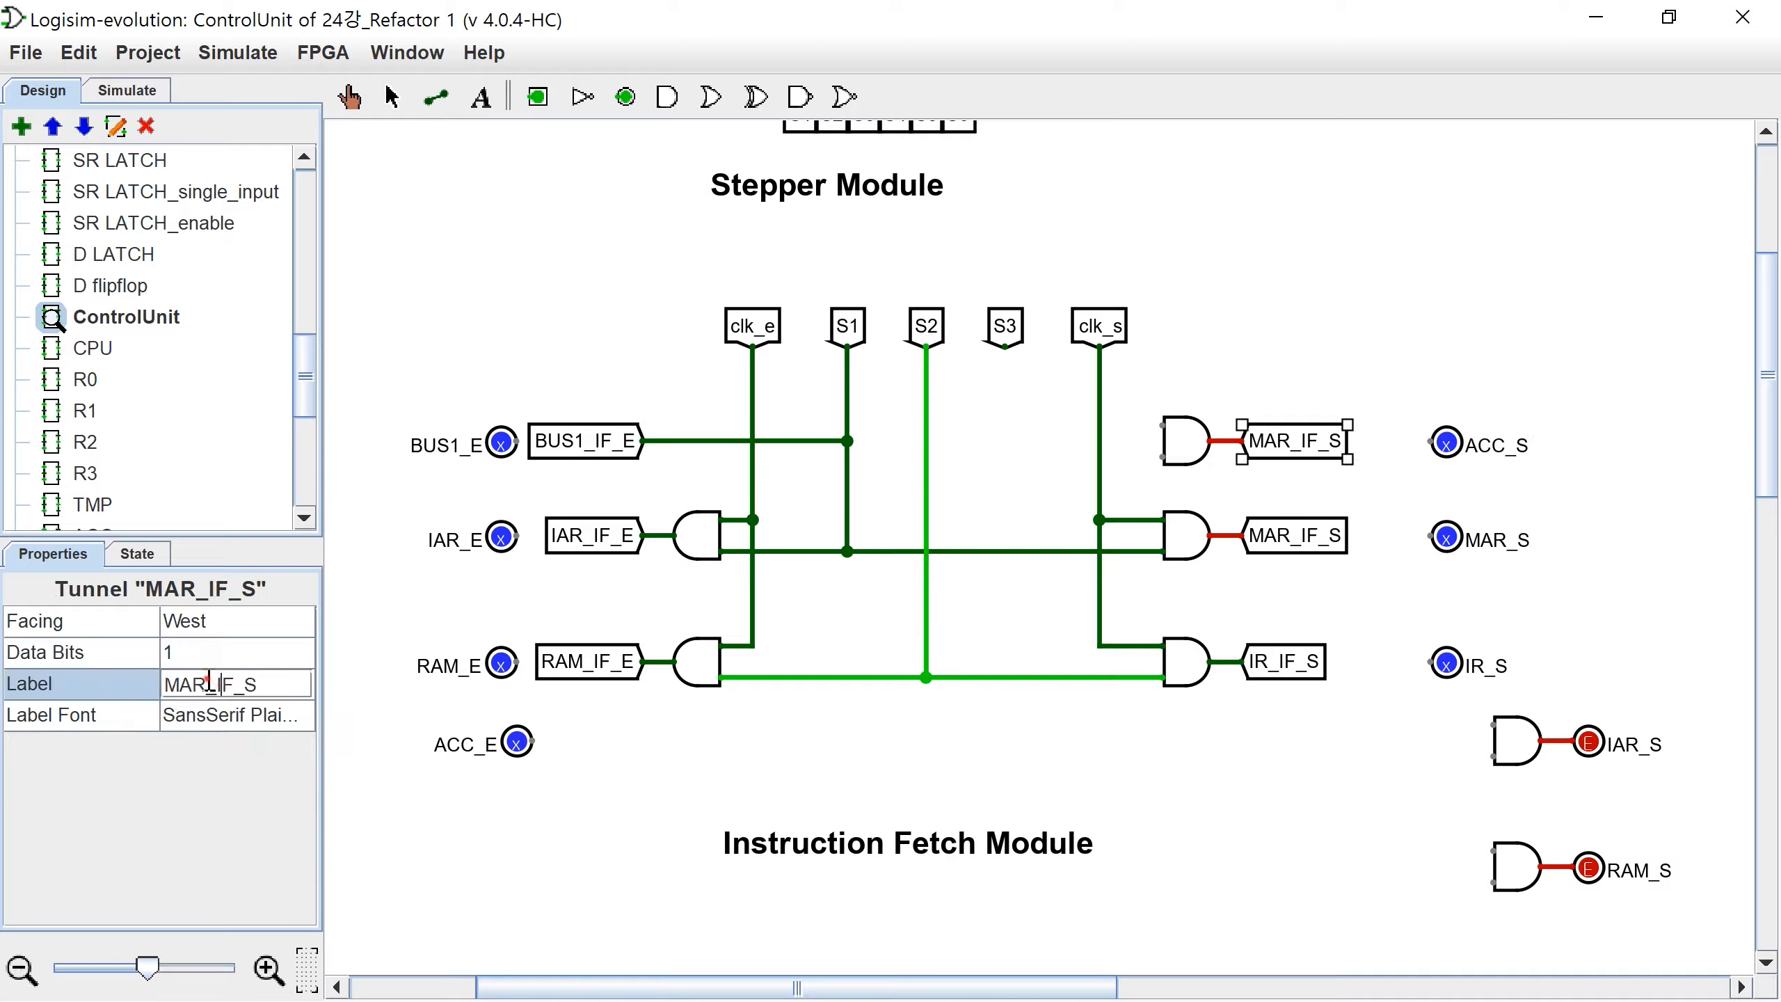
{"action": "left_click_drag", "start_coordinate": [208, 681], "coordinate": [117, 674]}
{"action": "type", "text": "ACC"}
{"action": "key", "text": "Return"}
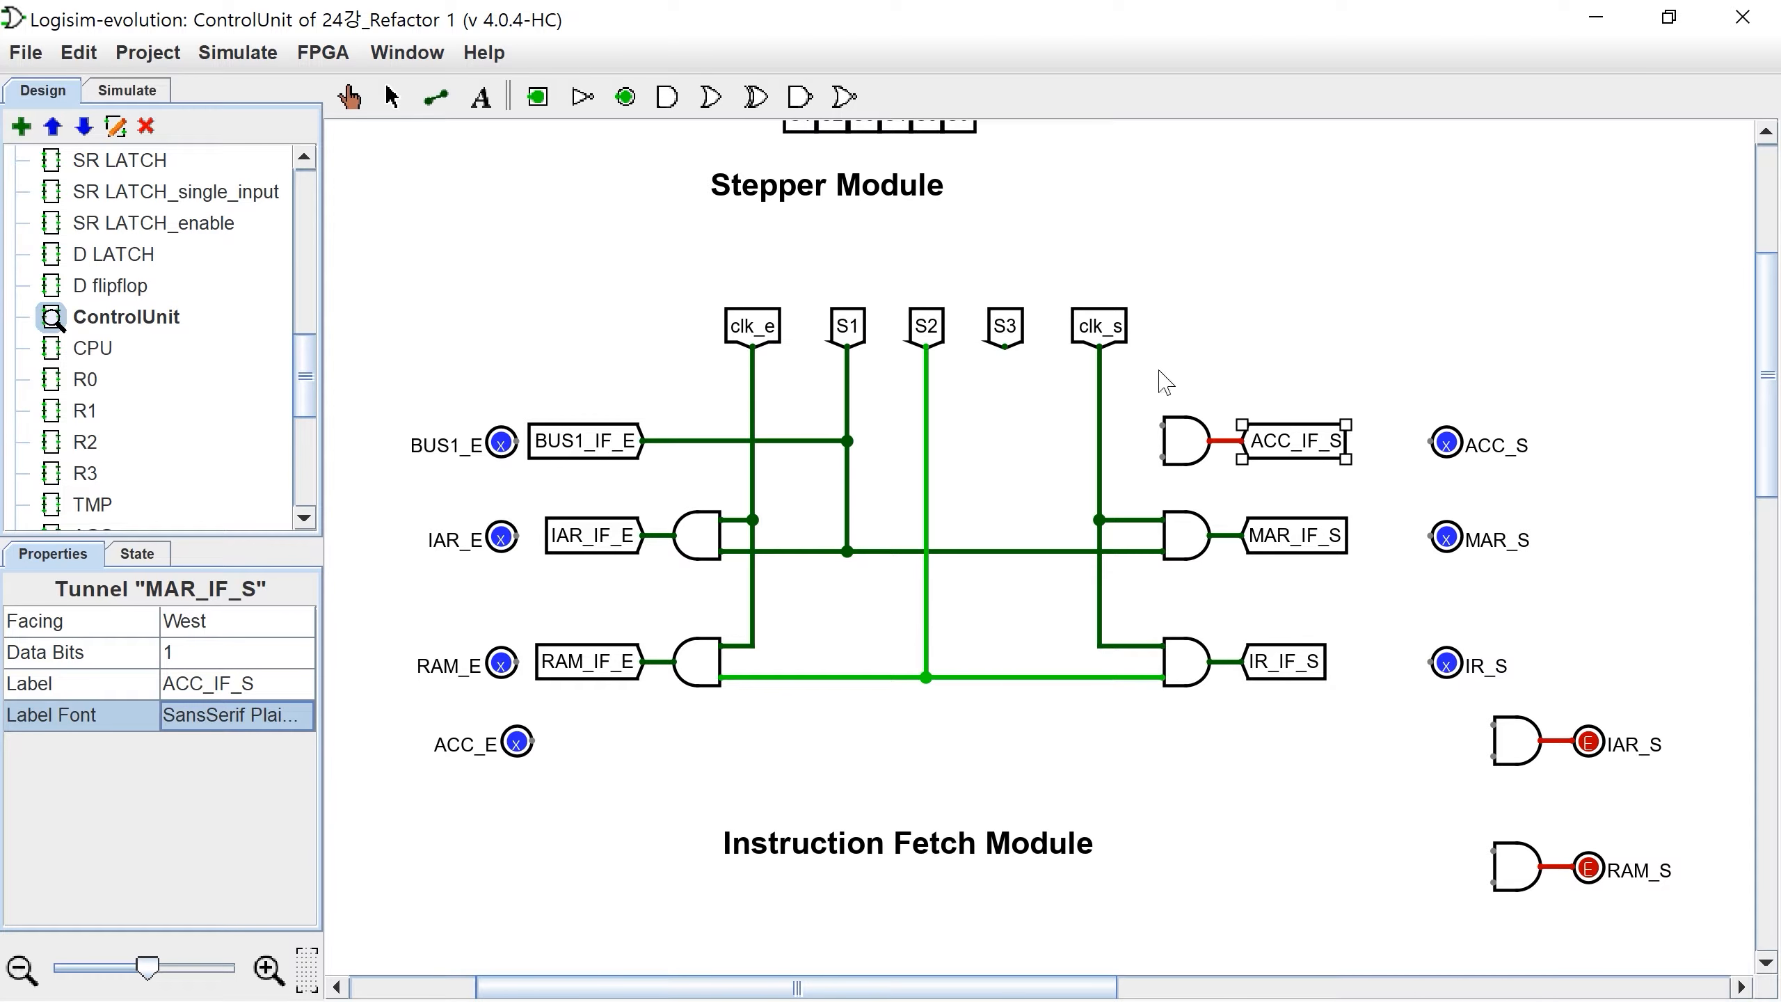
{"action": "left_click_drag", "start_coordinate": [1164, 425], "coordinate": [1099, 426]}
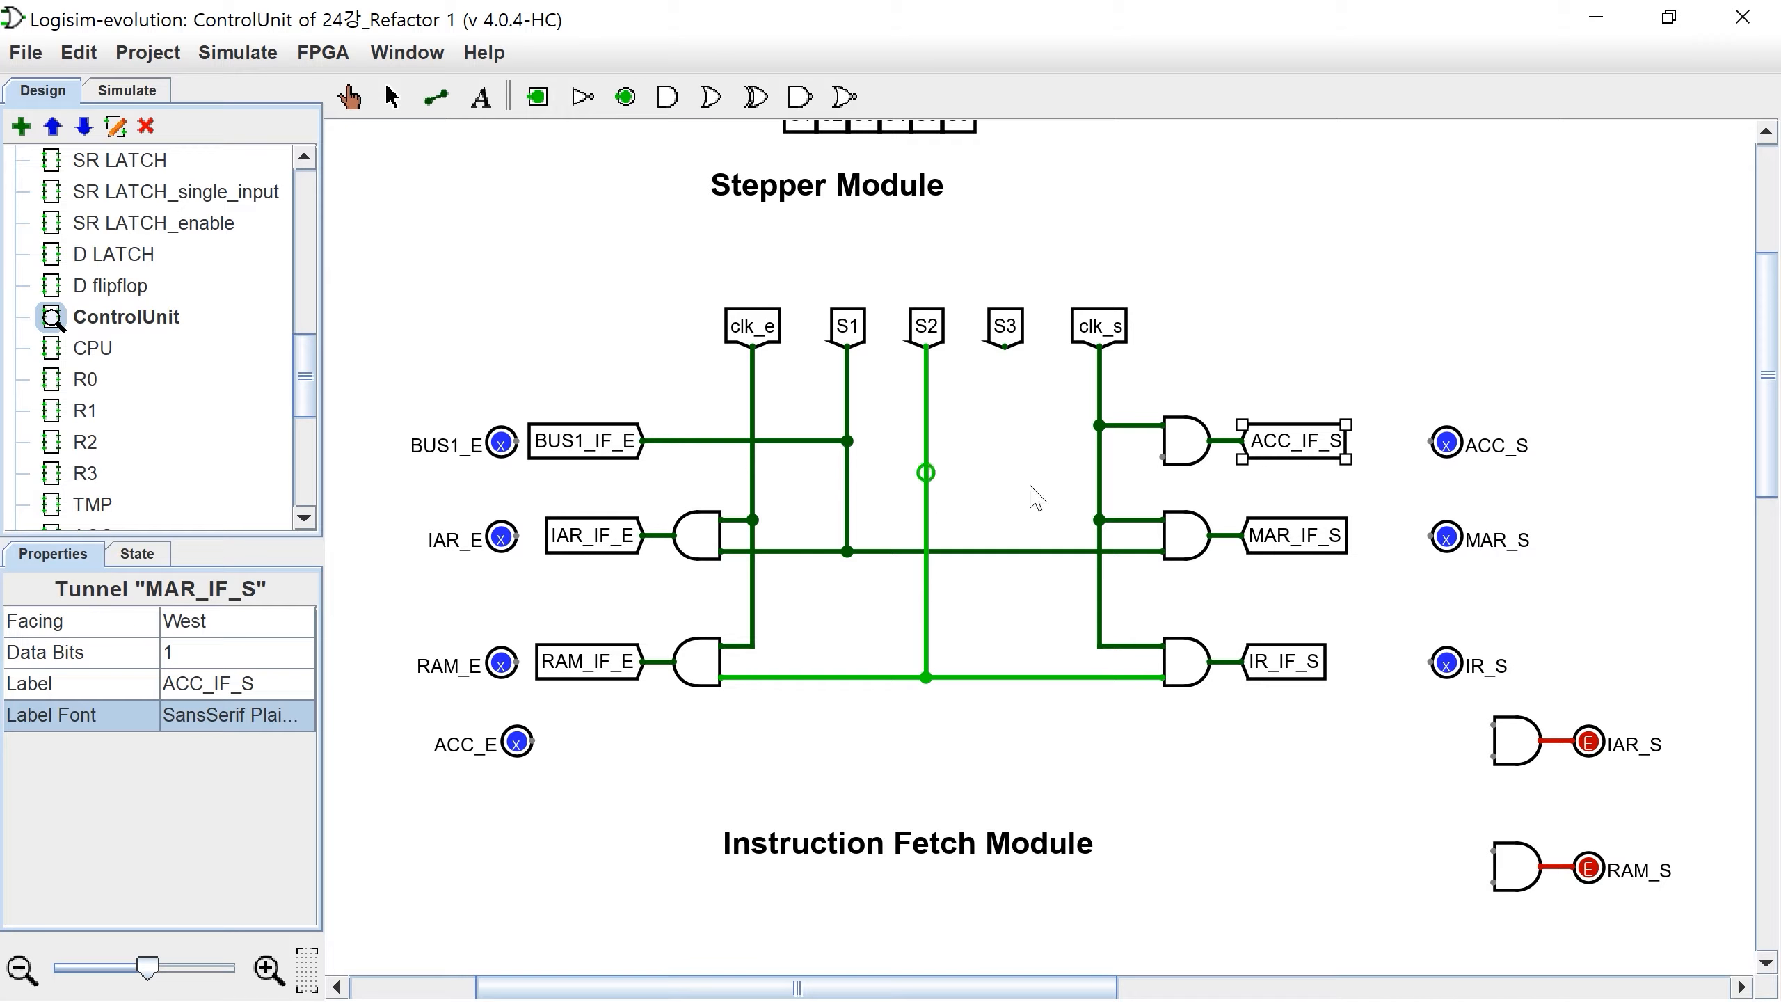
{"action": "left_click_drag", "start_coordinate": [1164, 457], "coordinate": [848, 457]}
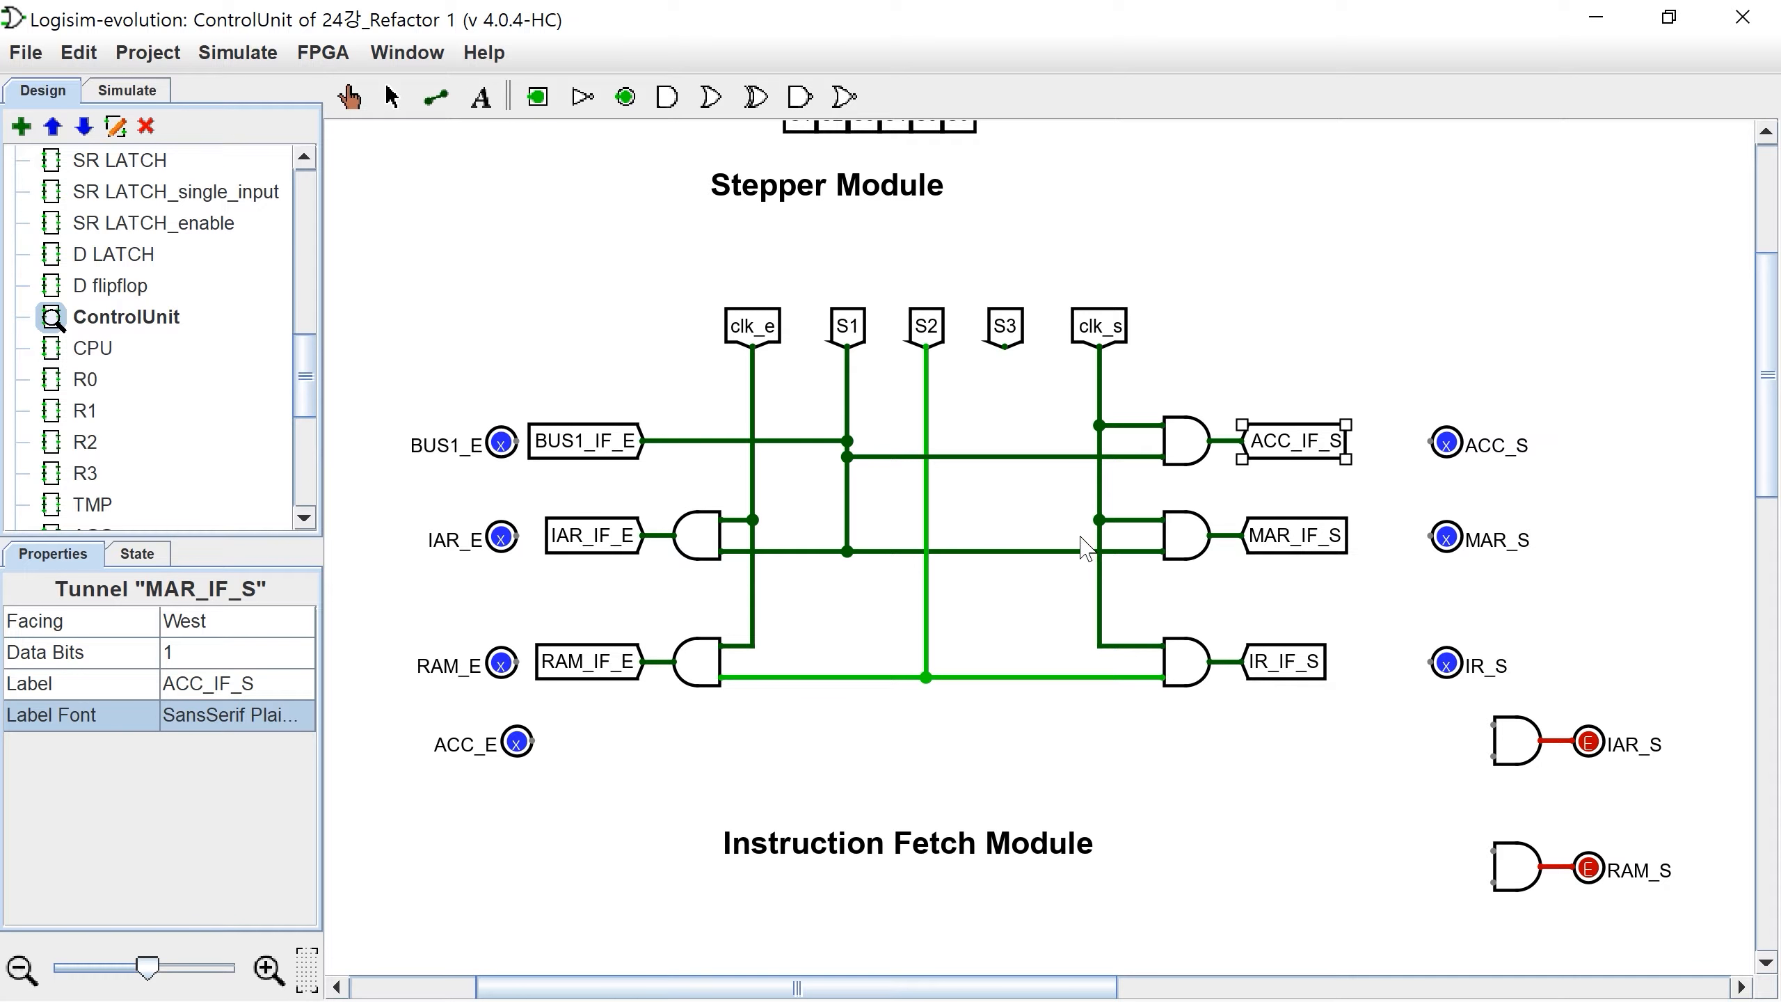
Step: Lower the BUS1_IF_E tunnel, BUS1_E pin and connecting wire to run straight into the ACC gate's lower input wire
{"action": "mouse_move", "coordinate": [342, 373]}
{"action": "left_mouse_down"}
{"action": "mouse_move", "coordinate": [434, 414]}
{"action": "mouse_move", "coordinate": [848, 470]}
{"action": "left_mouse_up"}
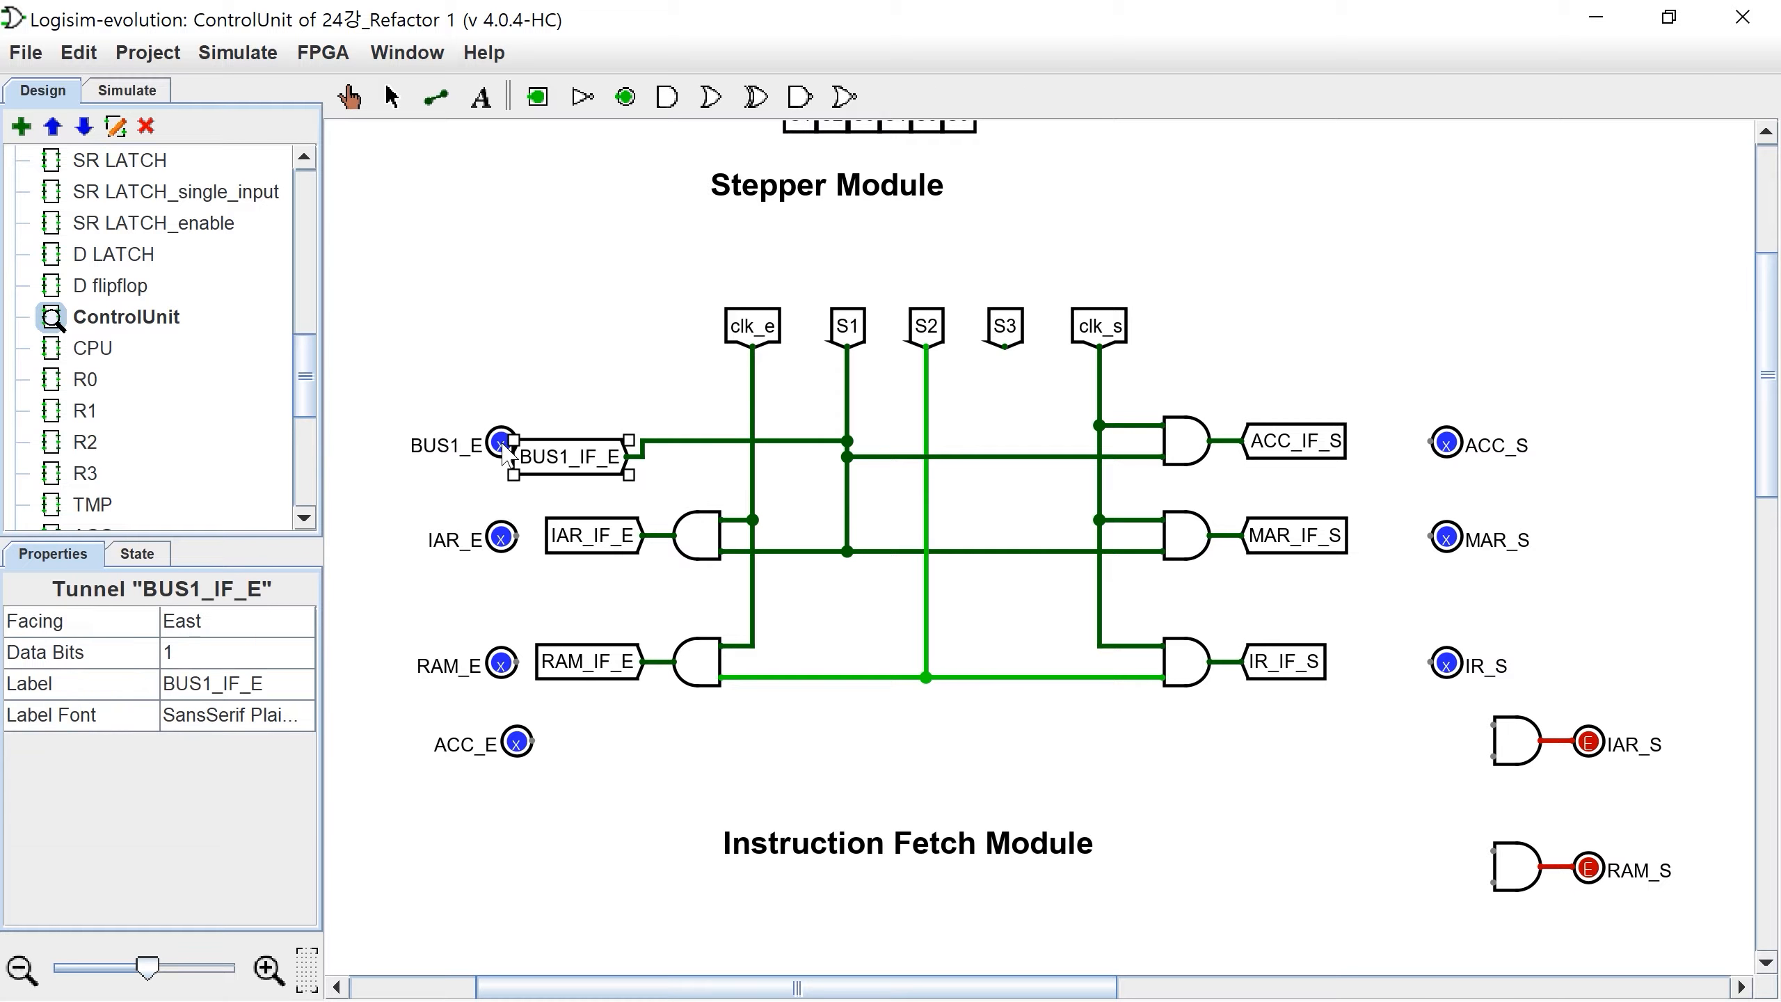
{"action": "left_click_drag", "start_coordinate": [500, 442], "coordinate": [499, 458]}
{"action": "left_click_drag", "start_coordinate": [800, 441], "coordinate": [796, 454]}
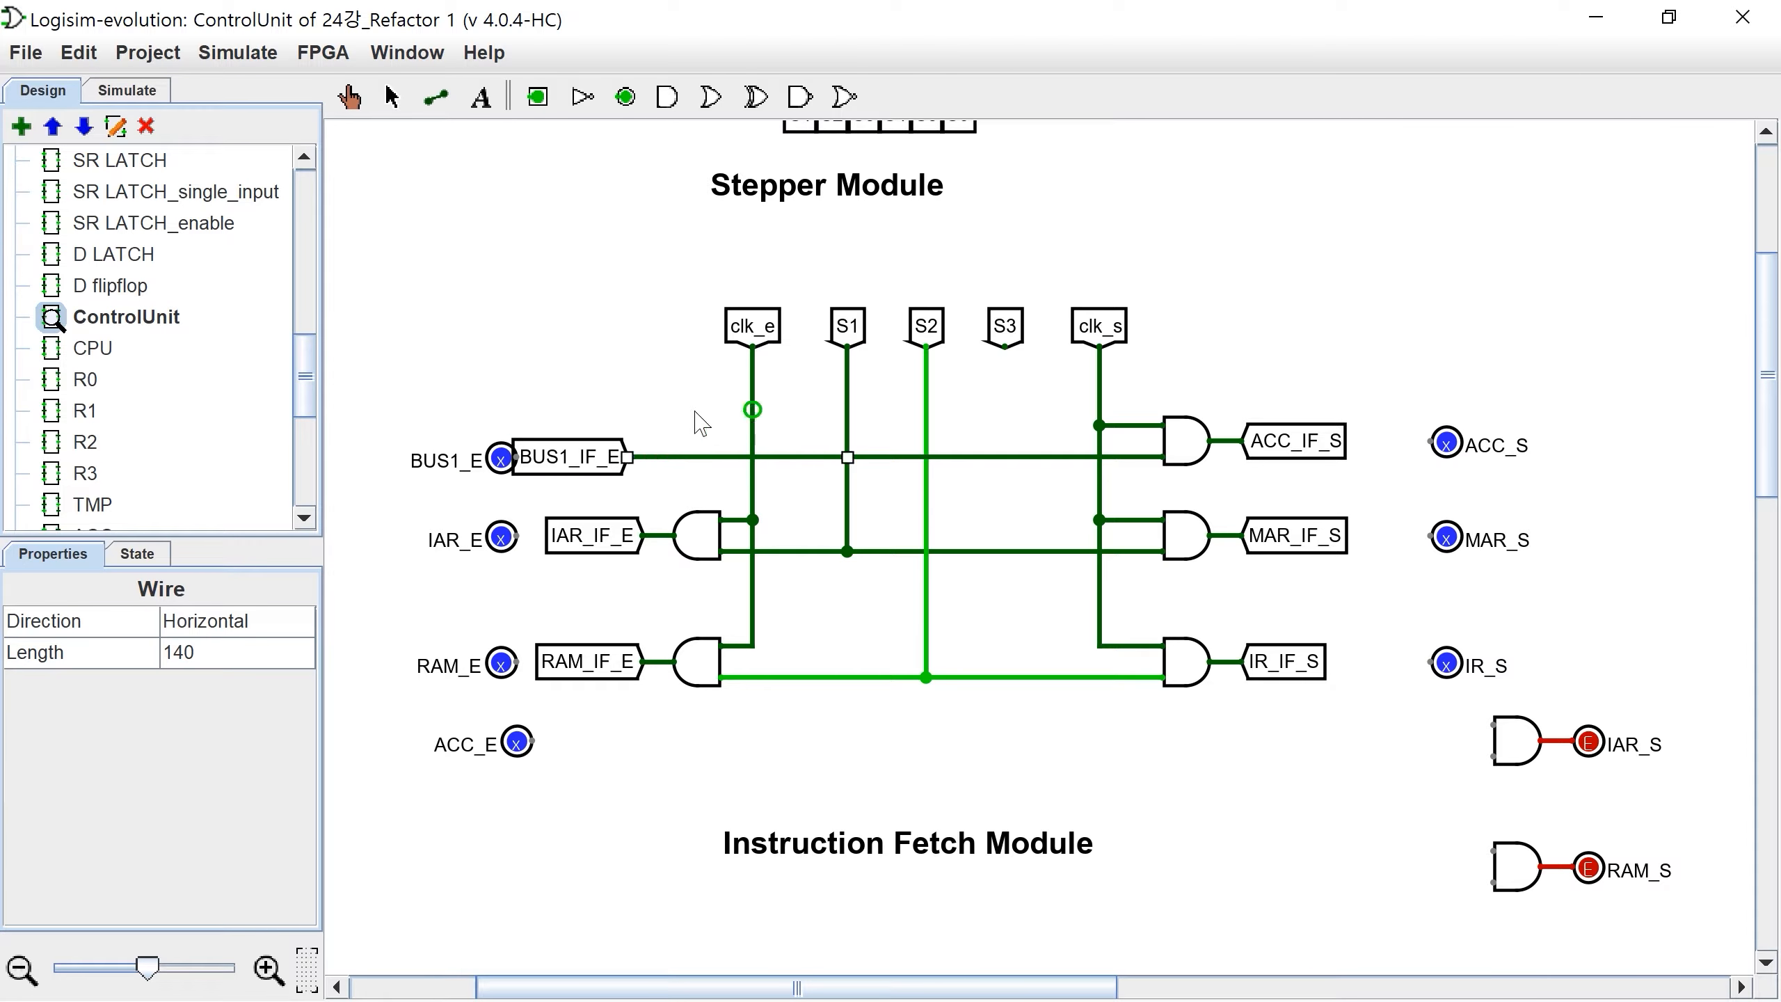
{"action": "left_click", "coordinate": [595, 404]}
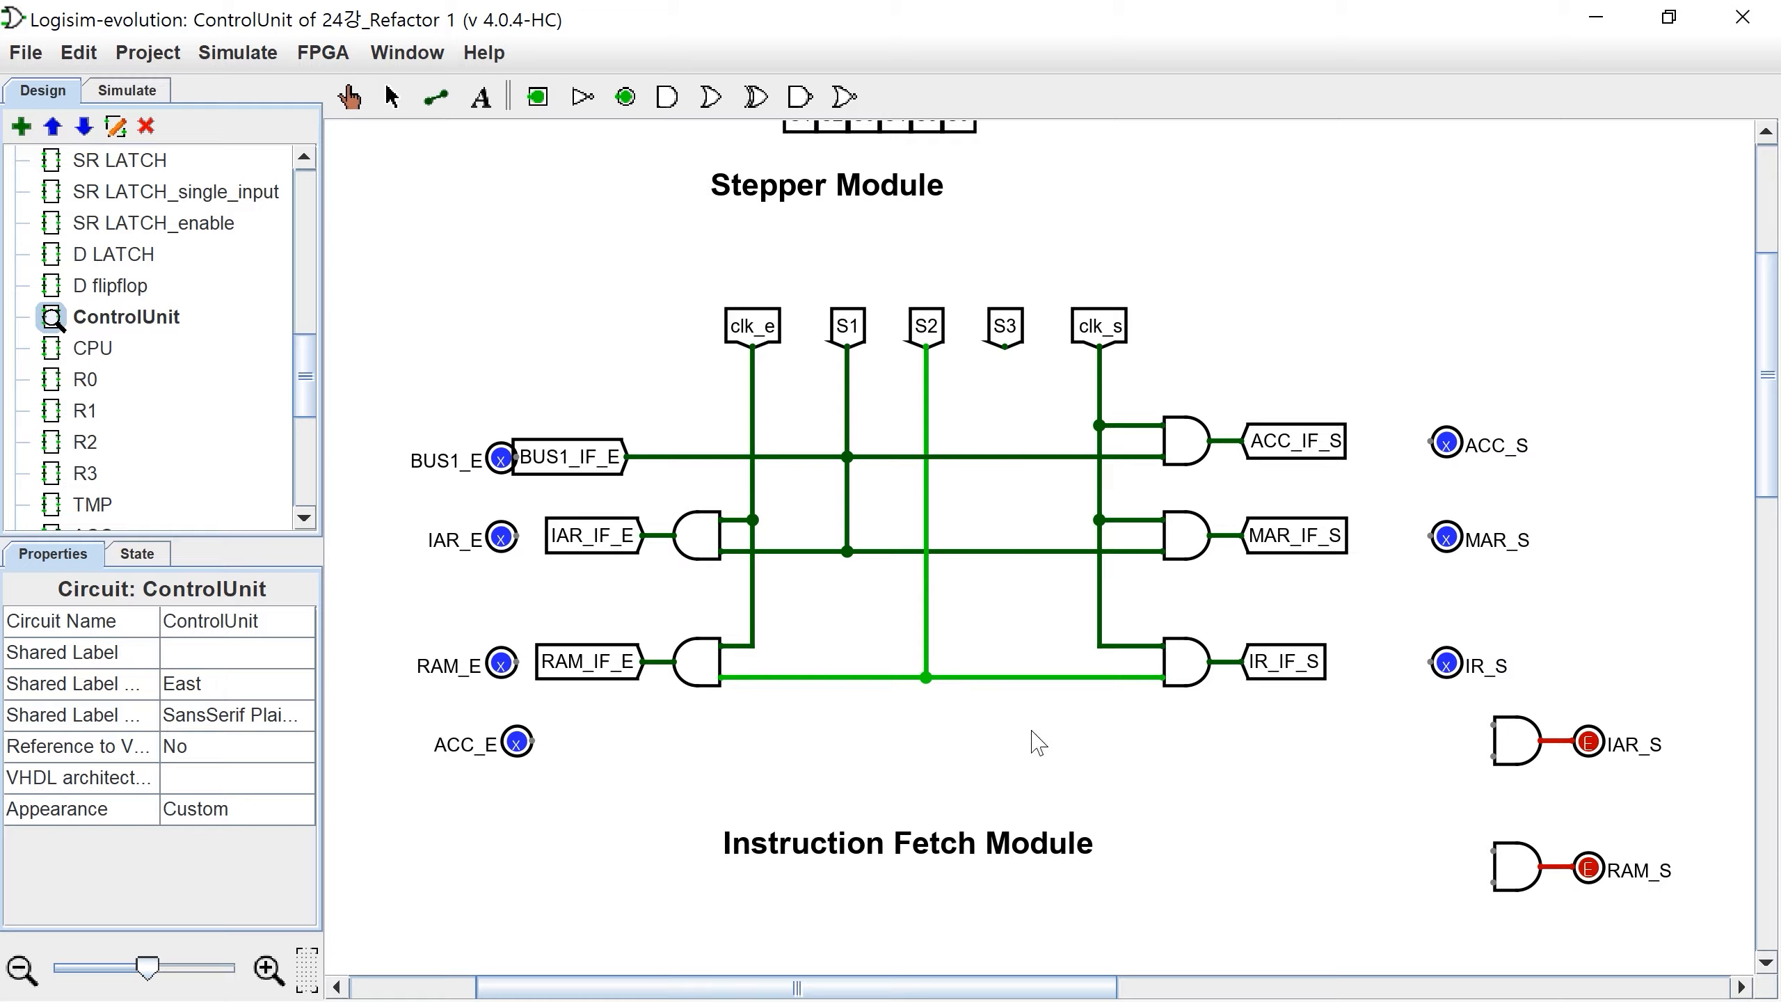
Step: Duplicate the RAM_IF_E and IR_IF_S gate row below itself and wire the copy to clk_e, clk_s and S3
{"action": "left_click_drag", "start_coordinate": [1387, 708], "coordinate": [534, 614]}
{"action": "key", "text": "ctrl+d"}
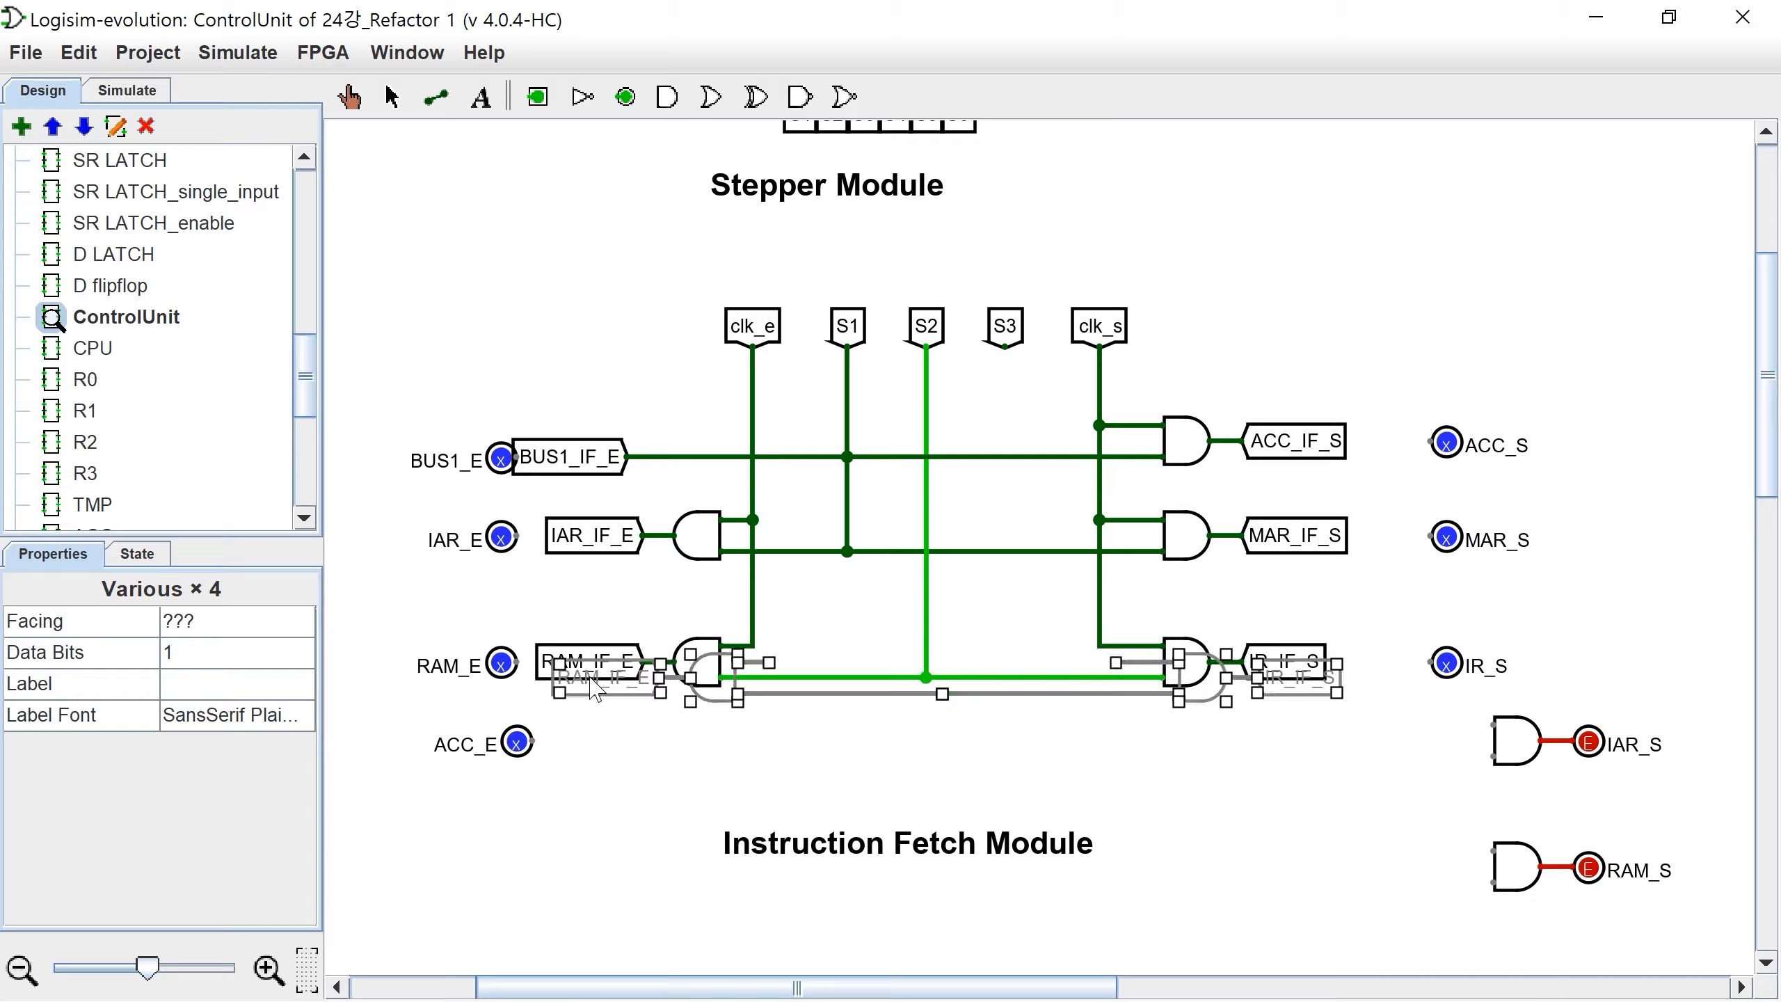
{"action": "left_click_drag", "start_coordinate": [588, 678], "coordinate": [572, 787]}
{"action": "left_click", "coordinate": [807, 785]}
{"action": "left_click_drag", "start_coordinate": [755, 642], "coordinate": [722, 772]}
{"action": "left_click_drag", "start_coordinate": [1099, 634], "coordinate": [1099, 772]}
{"action": "left_click_drag", "start_coordinate": [1006, 346], "coordinate": [1007, 804]}
Step: Move the ACC_E pin level with the duplicated row and relabel that row's RAM_IF_E tunnel as ACC_IF_E
{"action": "left_click", "coordinate": [571, 790]}
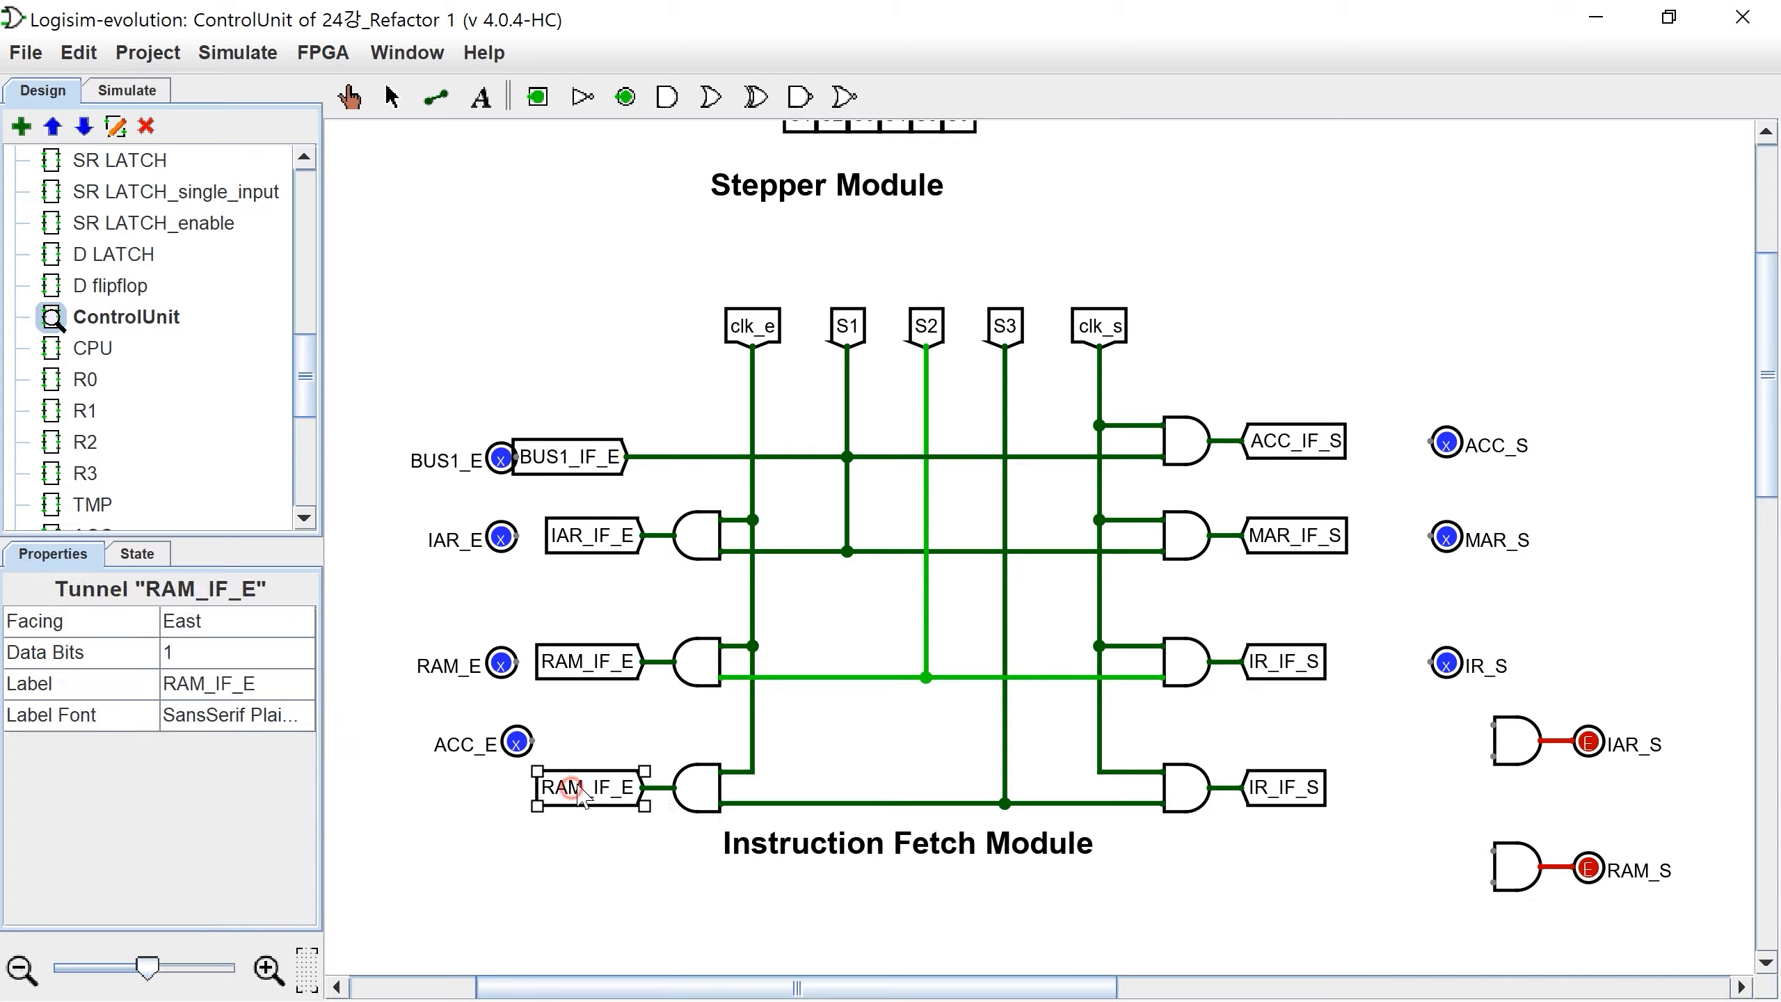
{"action": "left_click_drag", "start_coordinate": [517, 754], "coordinate": [518, 802]}
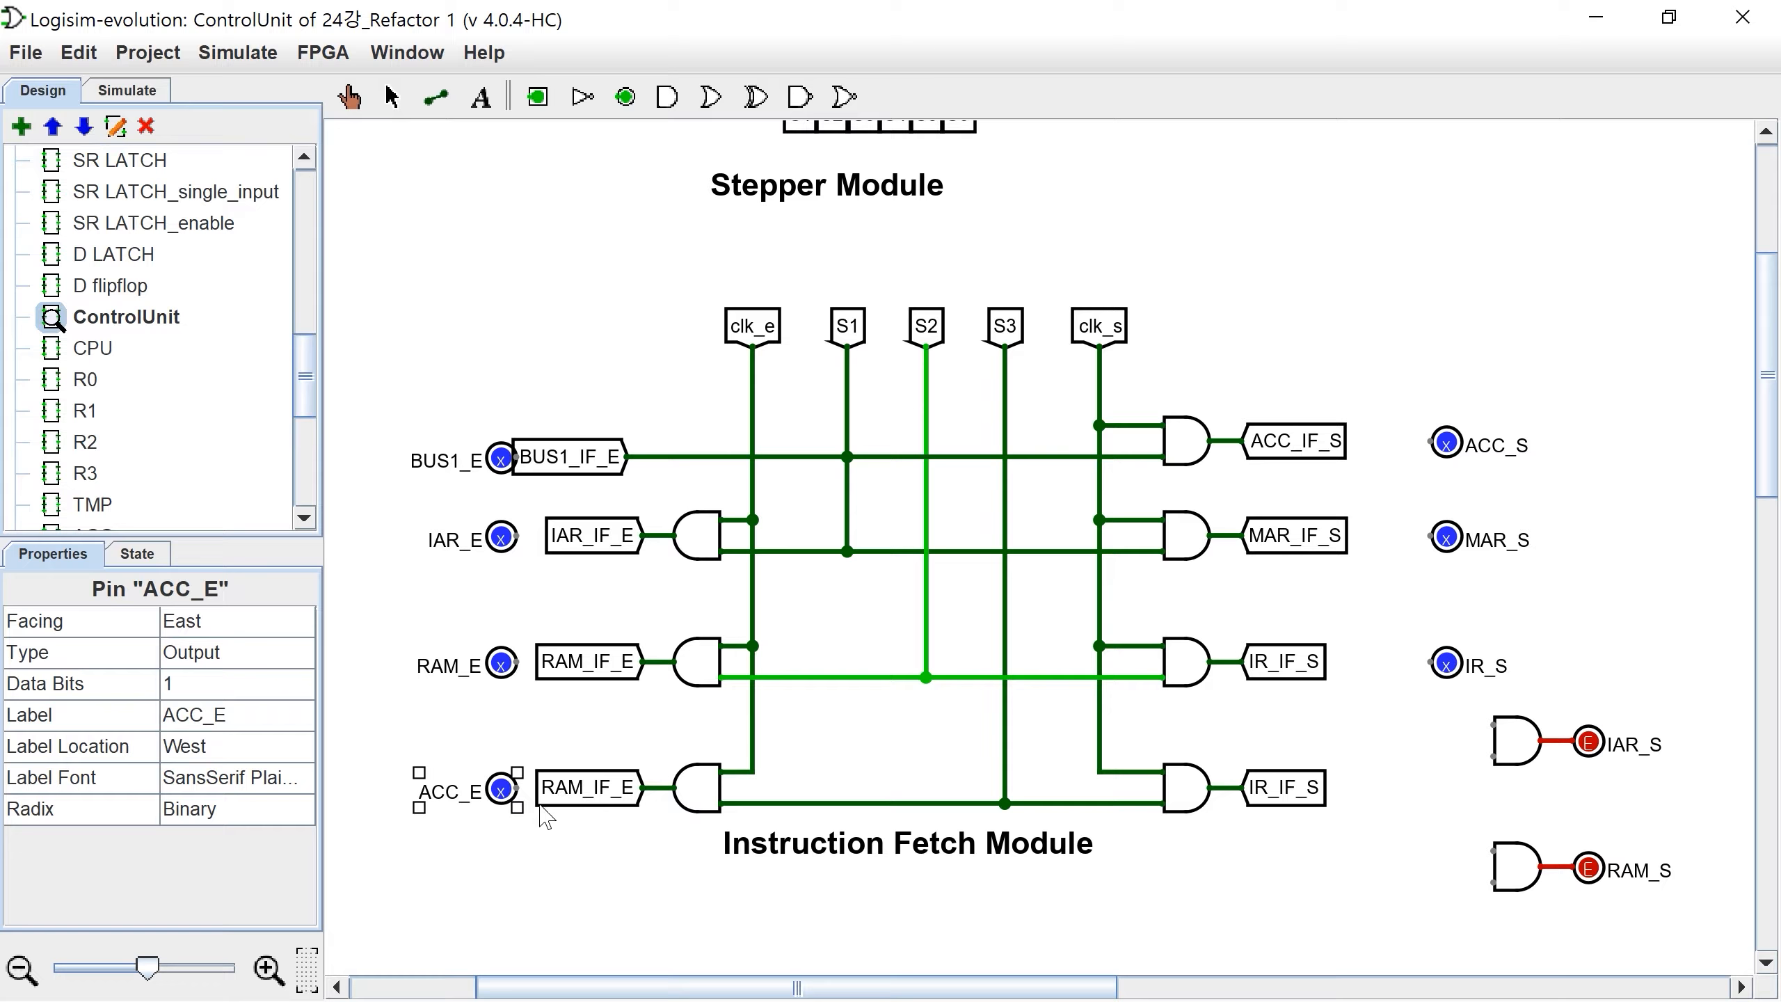
{"action": "left_click", "coordinate": [214, 715]}
{"action": "left_click", "coordinate": [589, 787]}
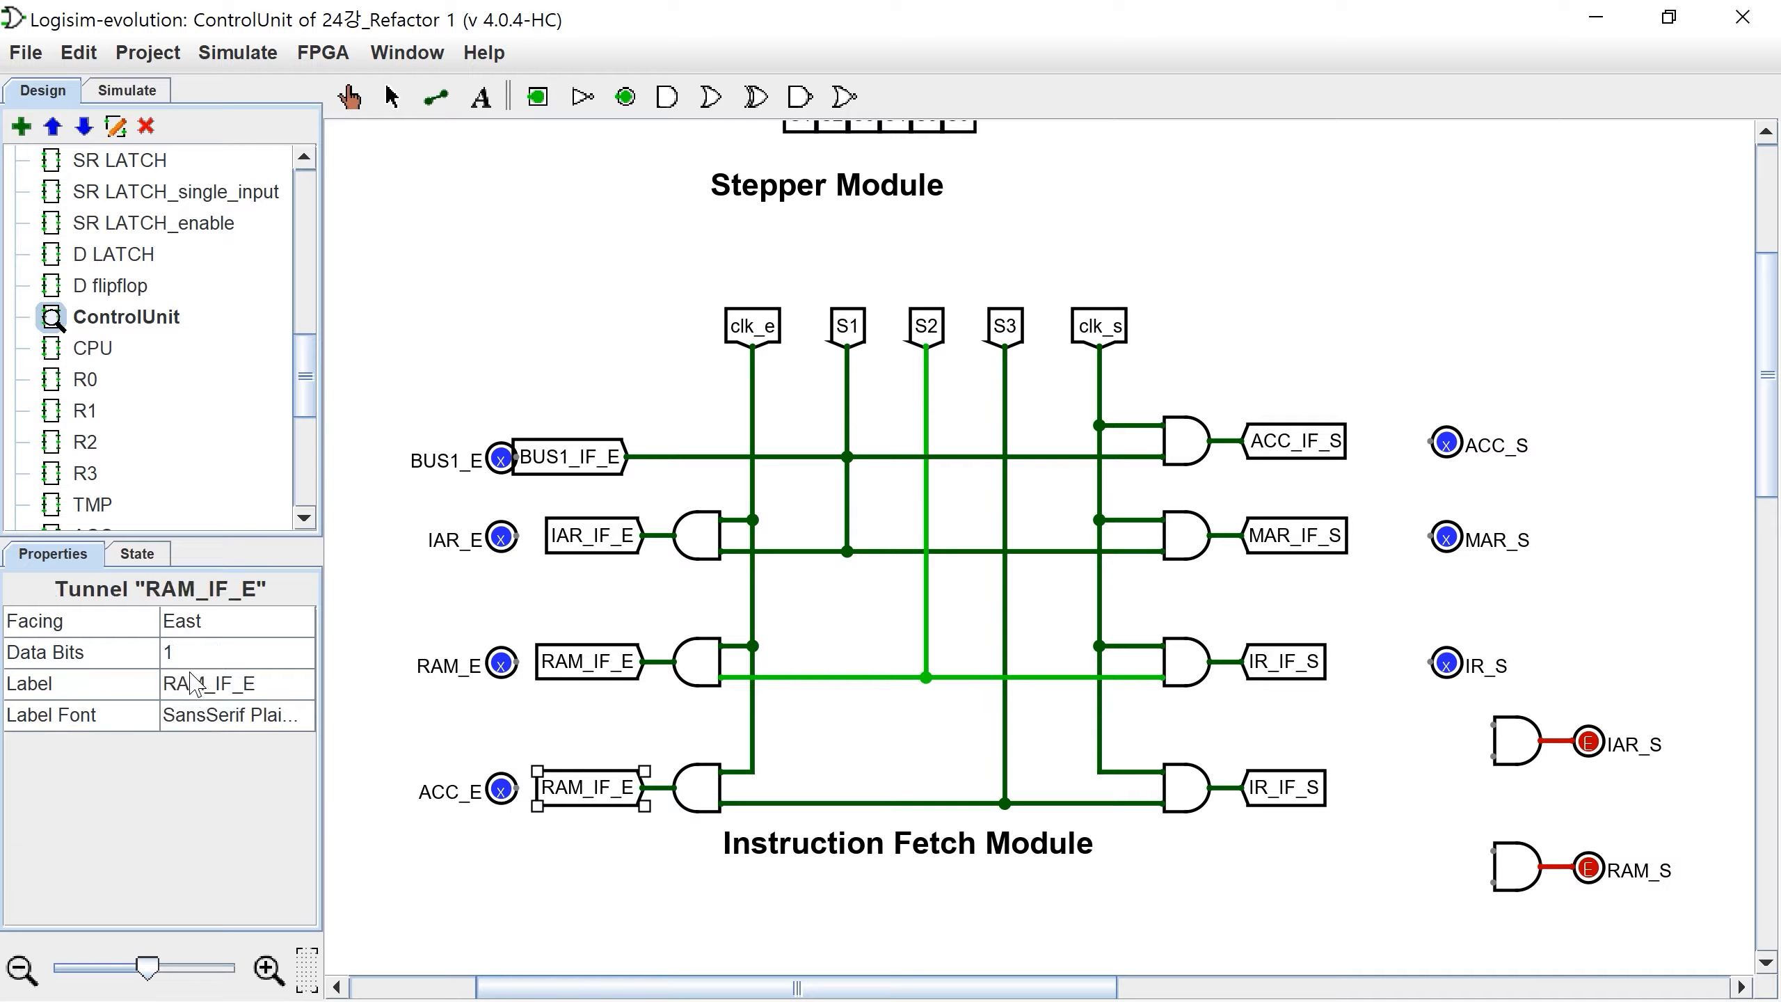
{"action": "left_click", "coordinate": [82, 682]}
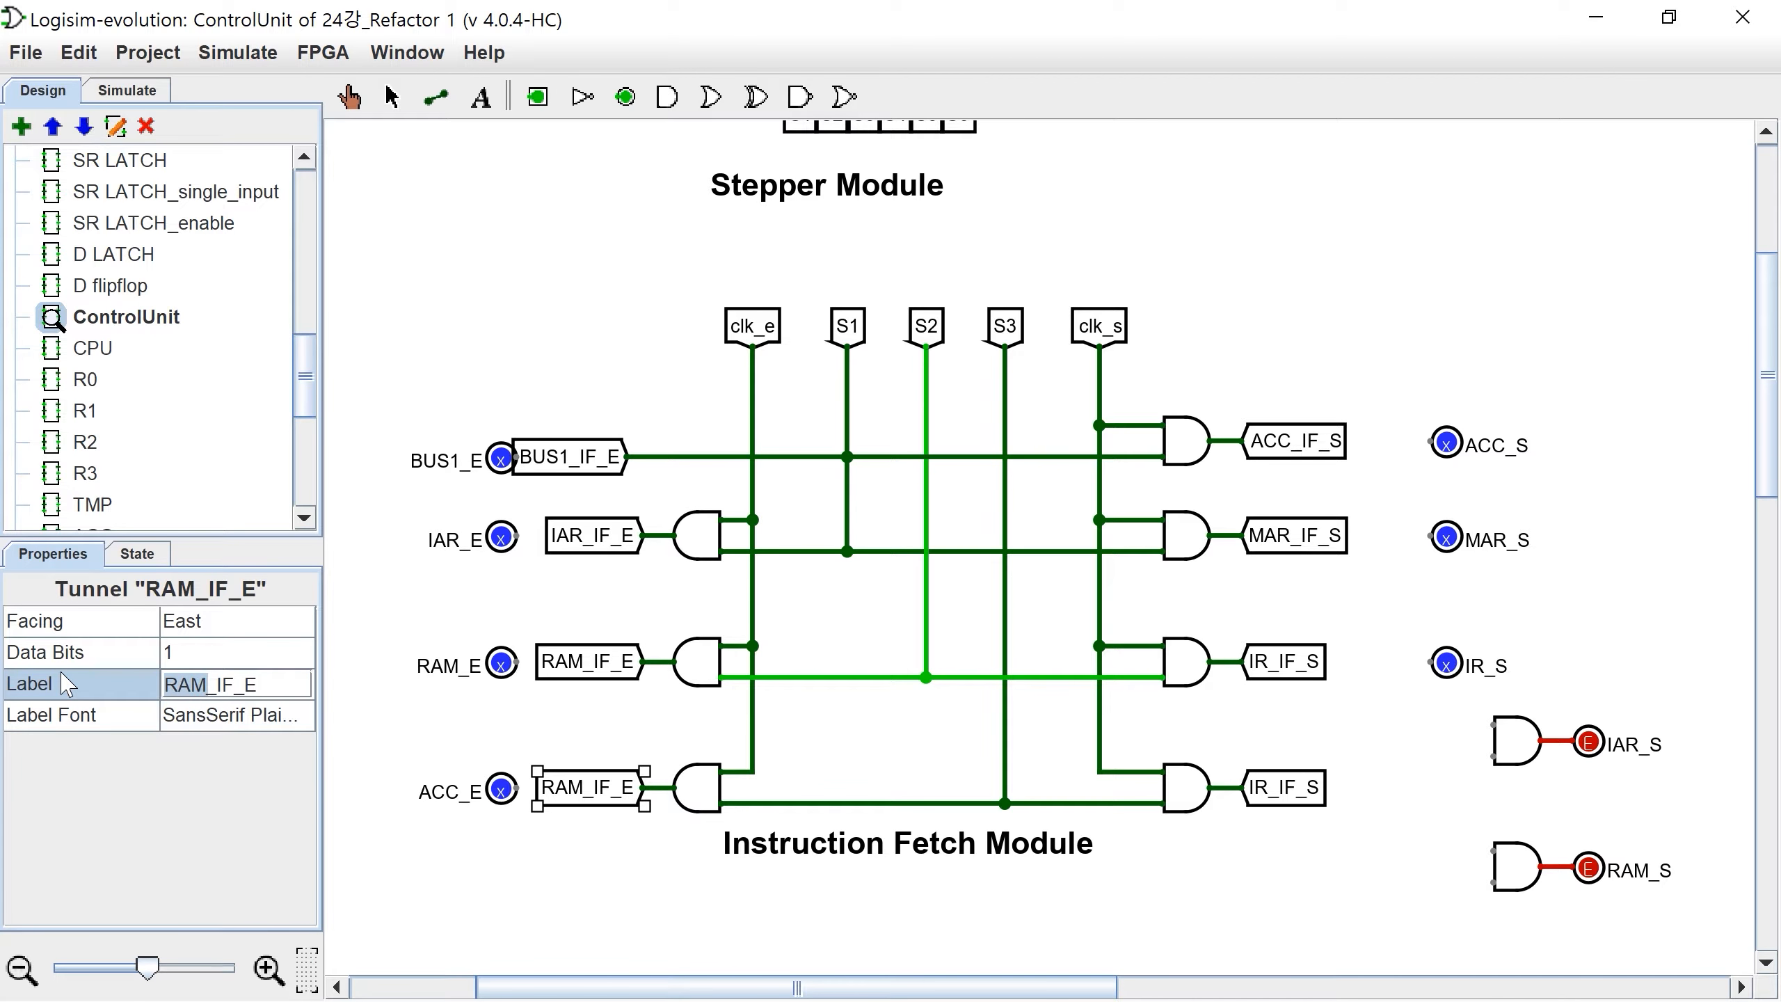
{"action": "type", "text": "ACC"}
{"action": "key", "text": "Return"}
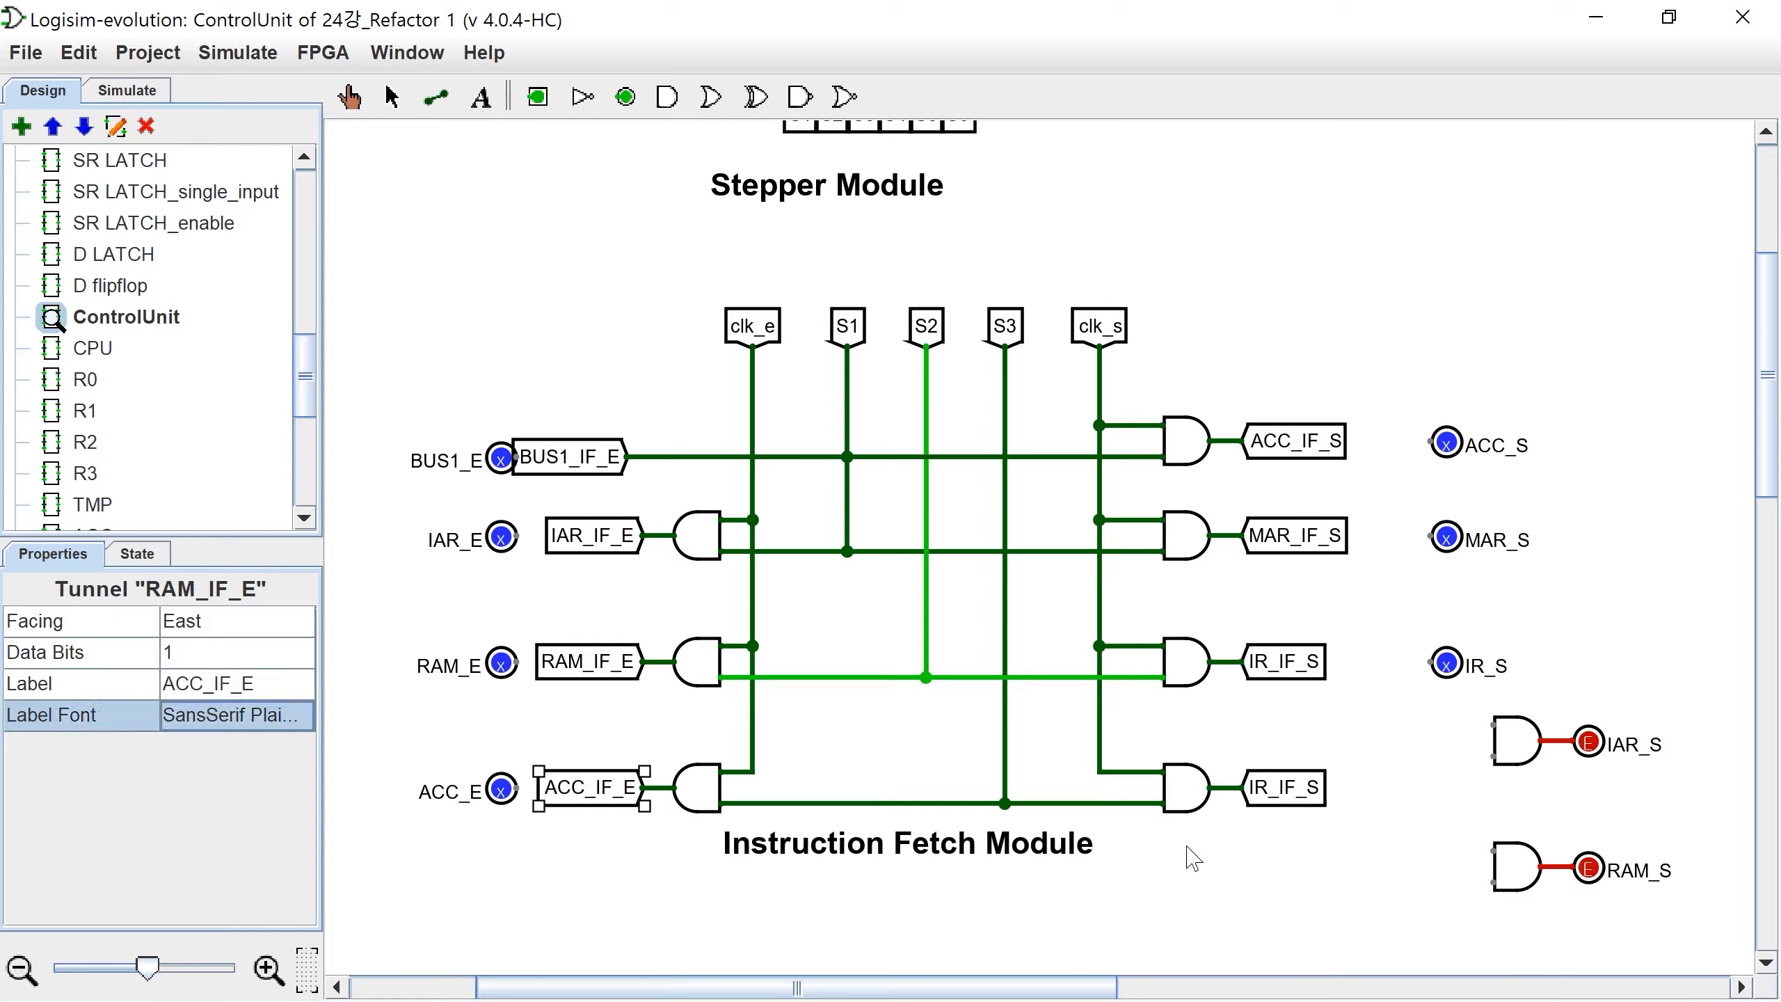
Step: Relabel the duplicated row's IR_IF_S tunnel as IAR_IF_S, remove the spare IAR_S gate and bring the IAR_S pin level with the row
{"action": "left_click", "coordinate": [1255, 813]}
{"action": "left_click", "coordinate": [176, 684]}
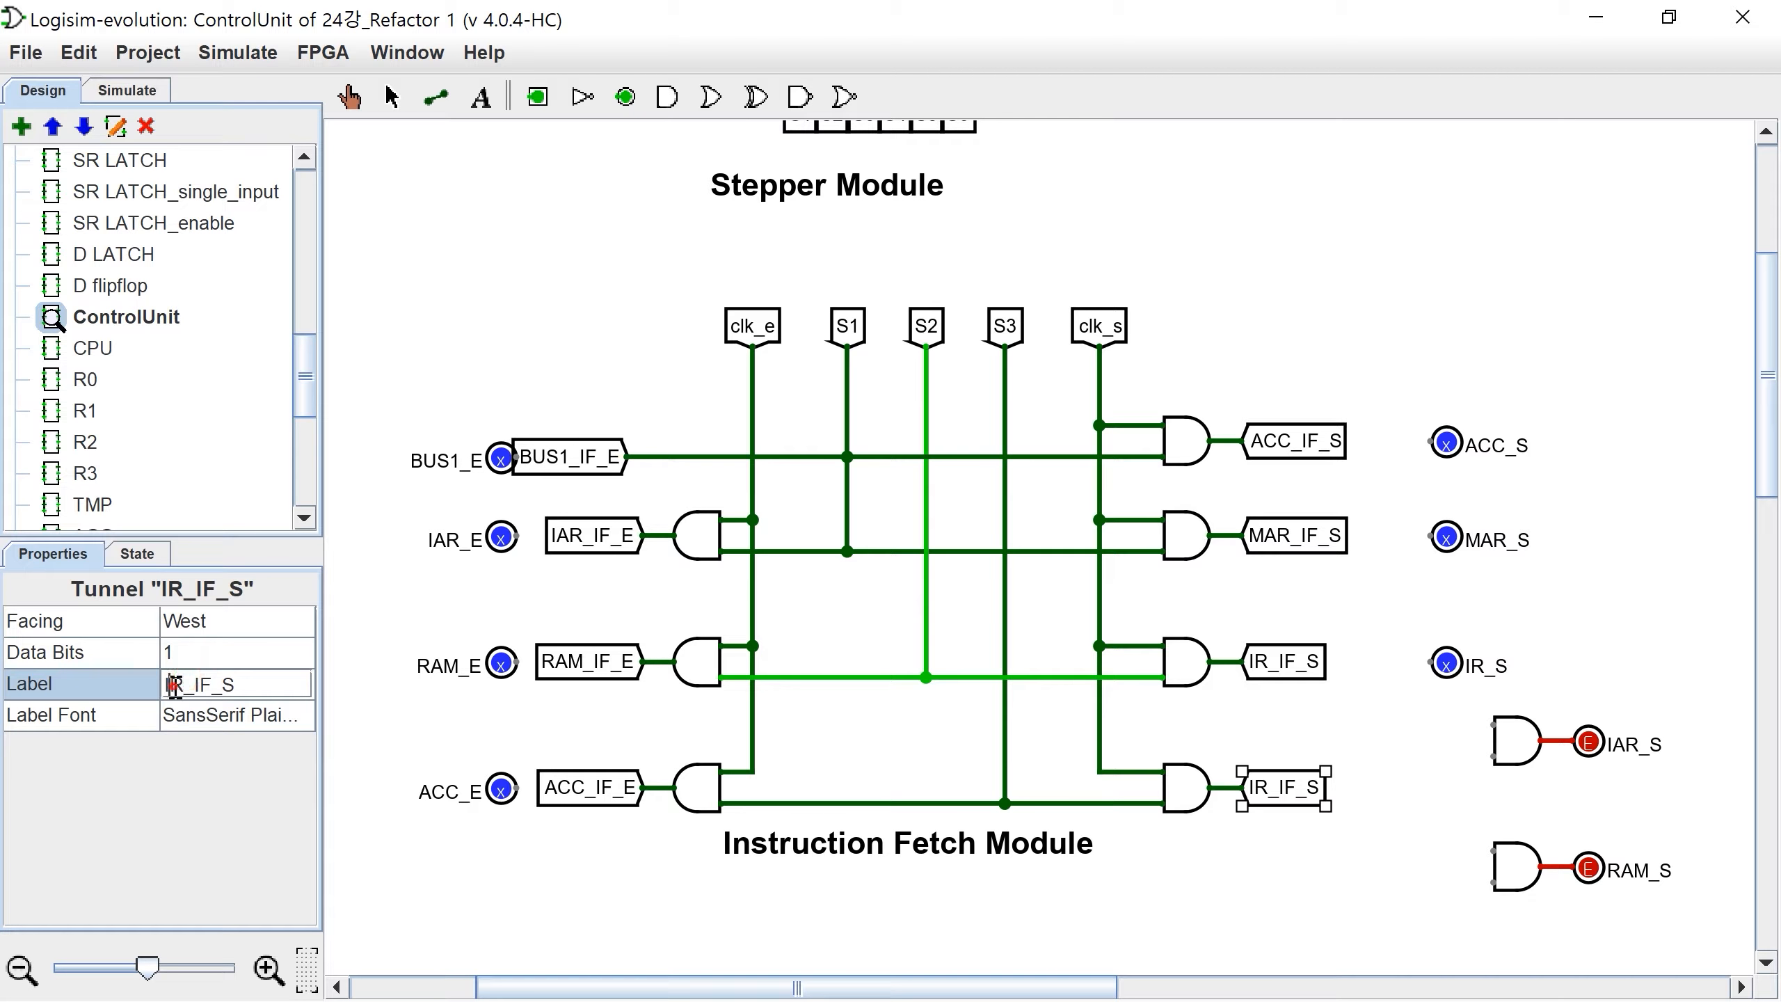
{"action": "type", "text": "A"}
{"action": "key", "text": "Return"}
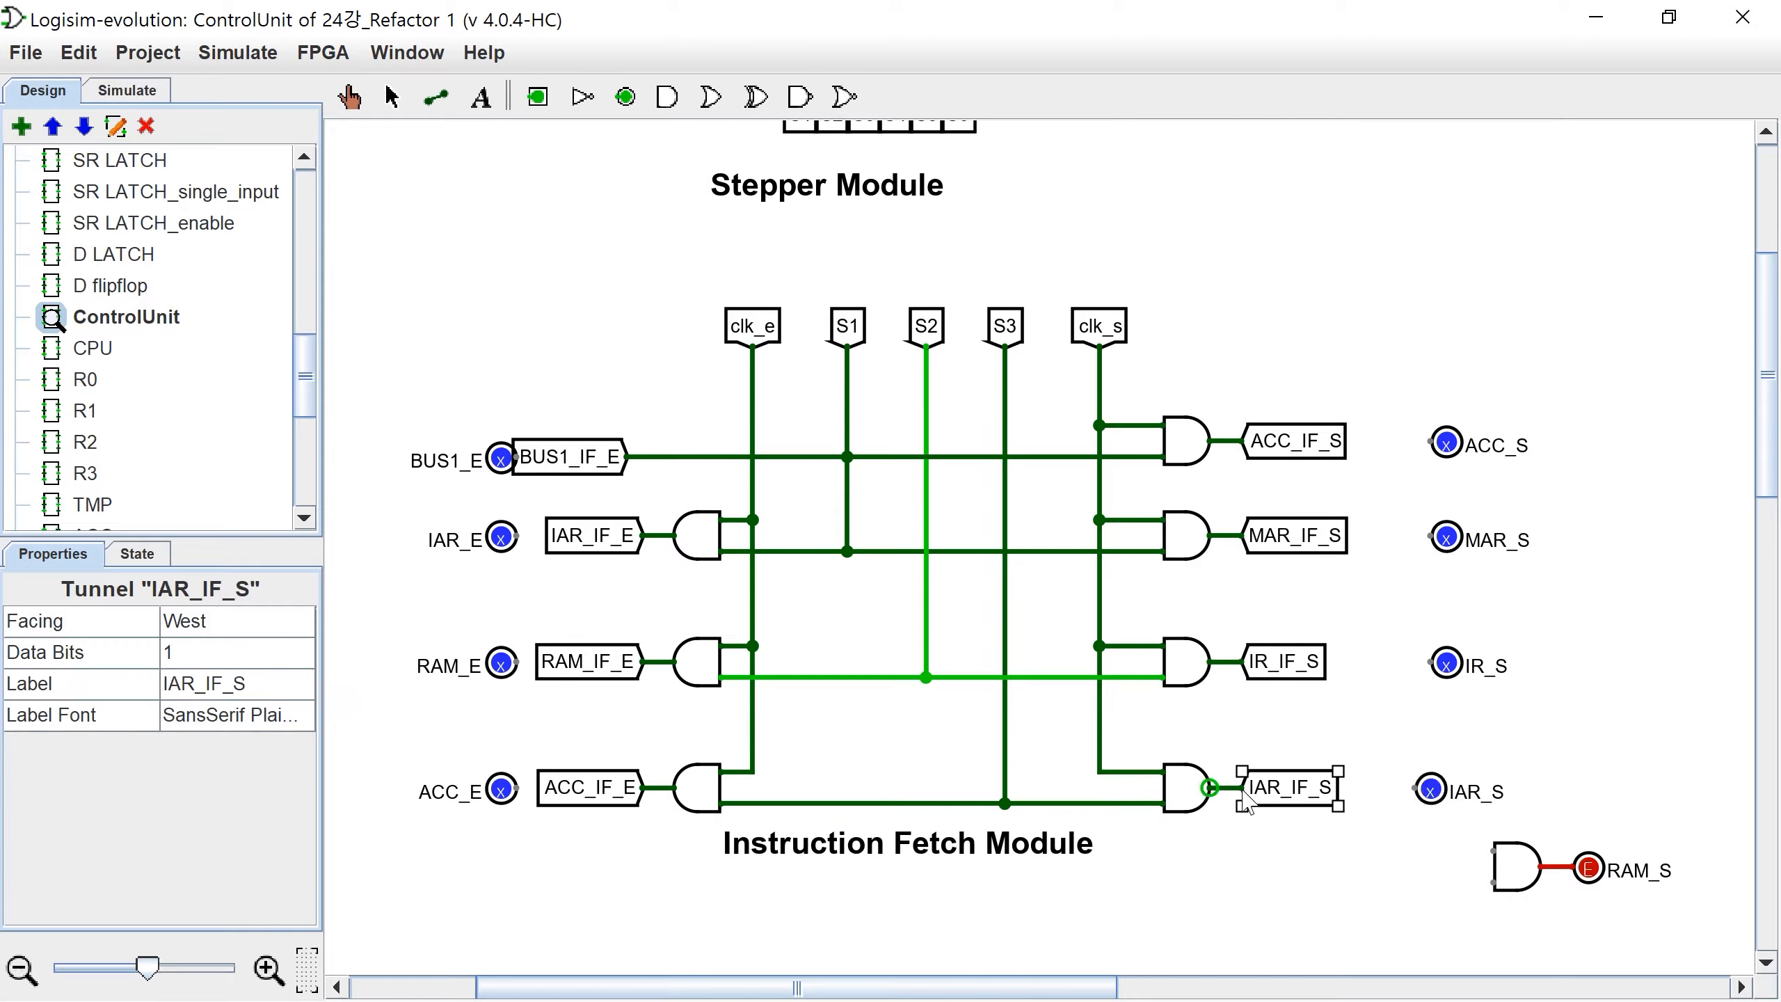
{"action": "left_click", "coordinate": [1088, 824]}
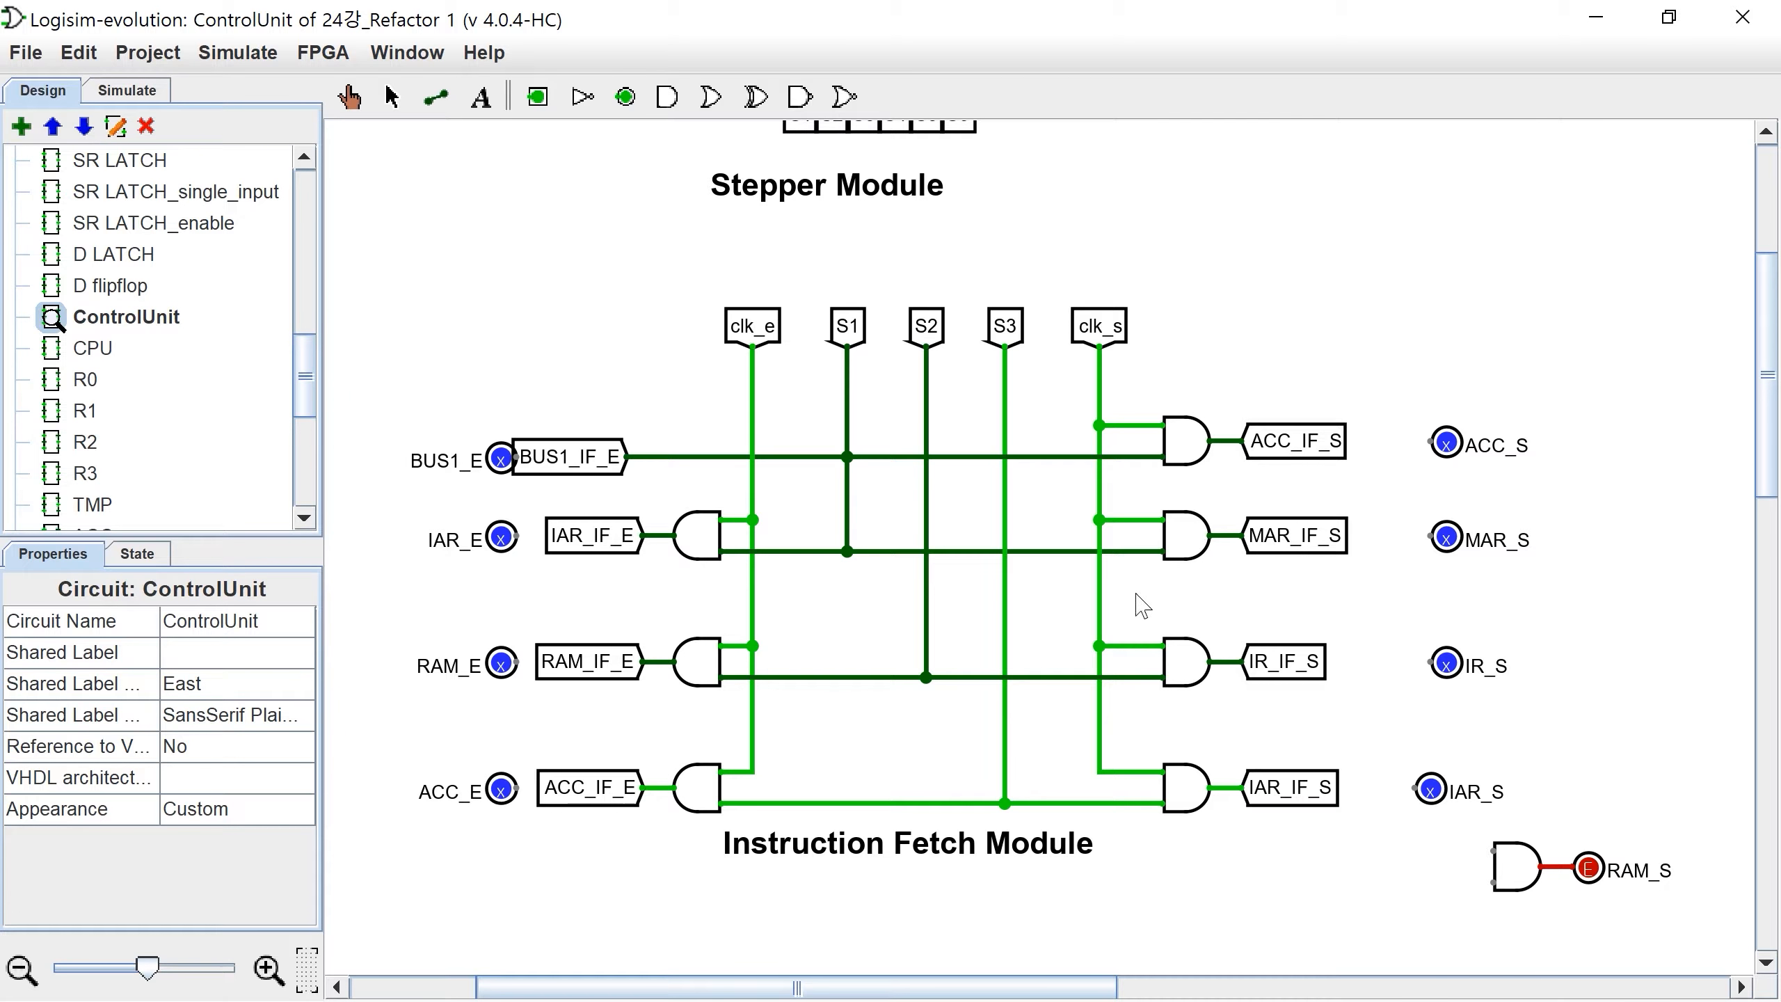
Step: Move the BUS1_E, IAR_E, RAM_E and ACC_E pins to the other side of the fetch module, and delete the RAM_S gate and its wires
{"action": "scroll", "coordinate": [517, 477], "scroll_direction": "down", "scroll_amount": 3, "text": "ctrl"}
{"action": "left_click_drag", "start_coordinate": [511, 471], "coordinate": [631, 873]}
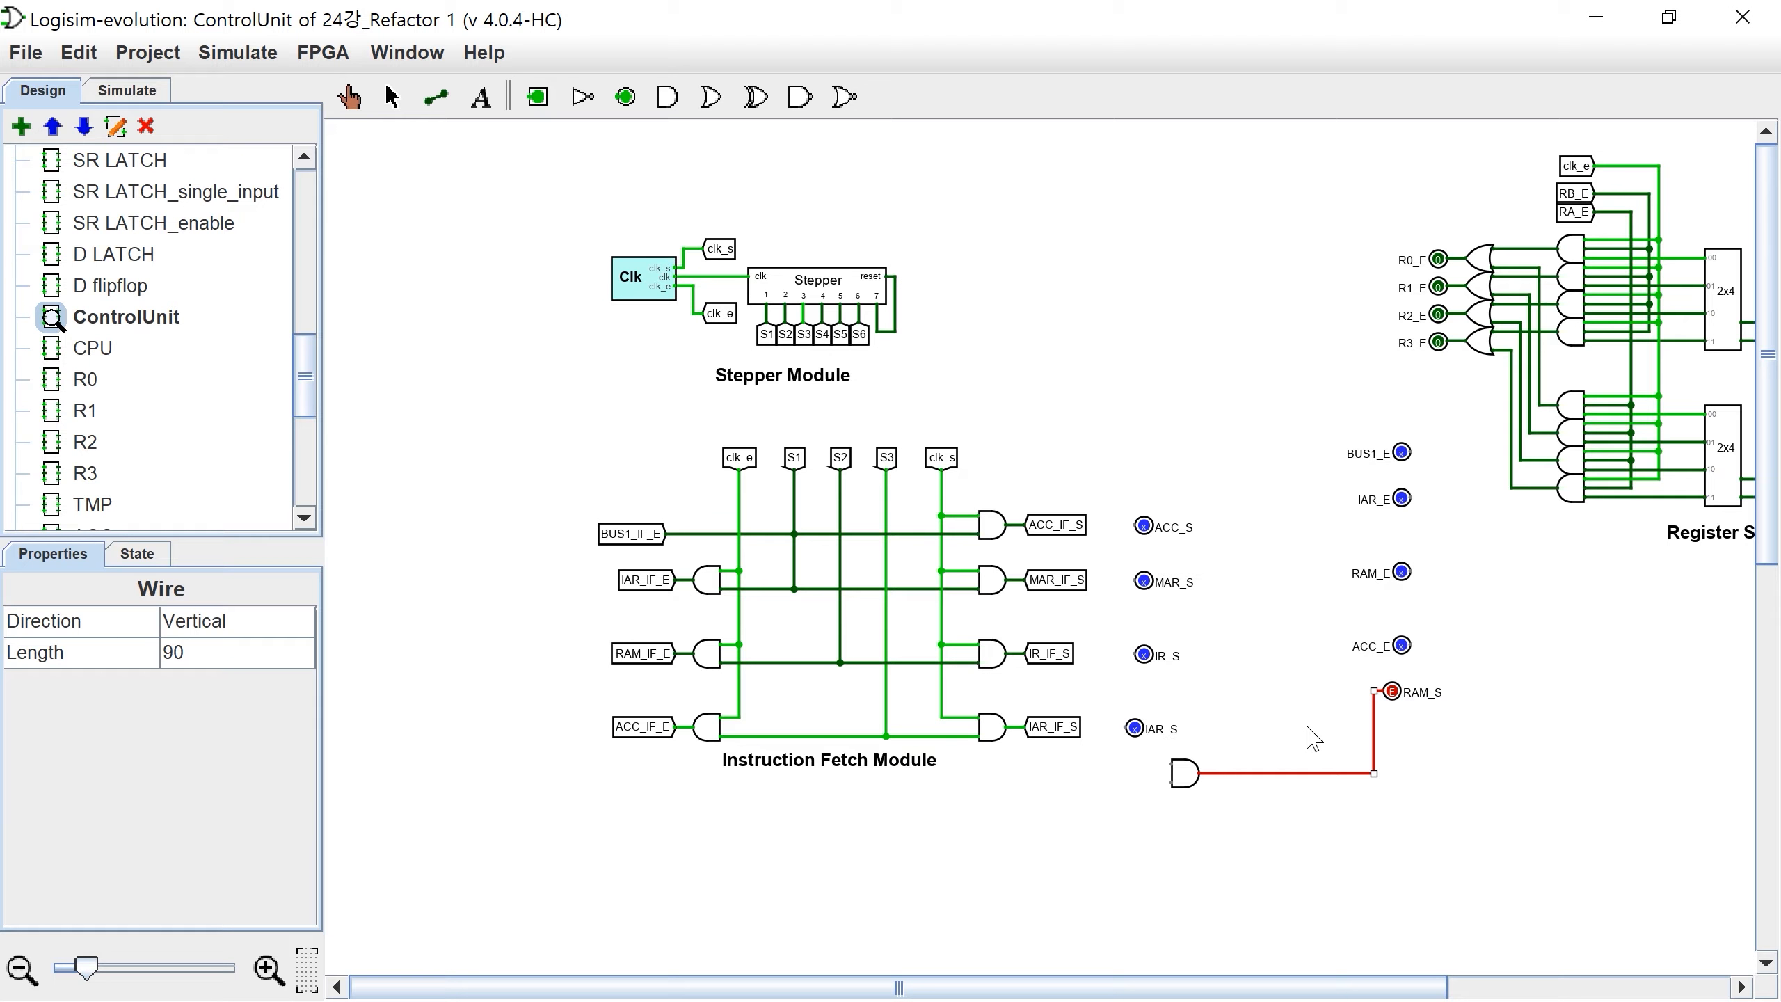
{"action": "key", "text": "Delete"}
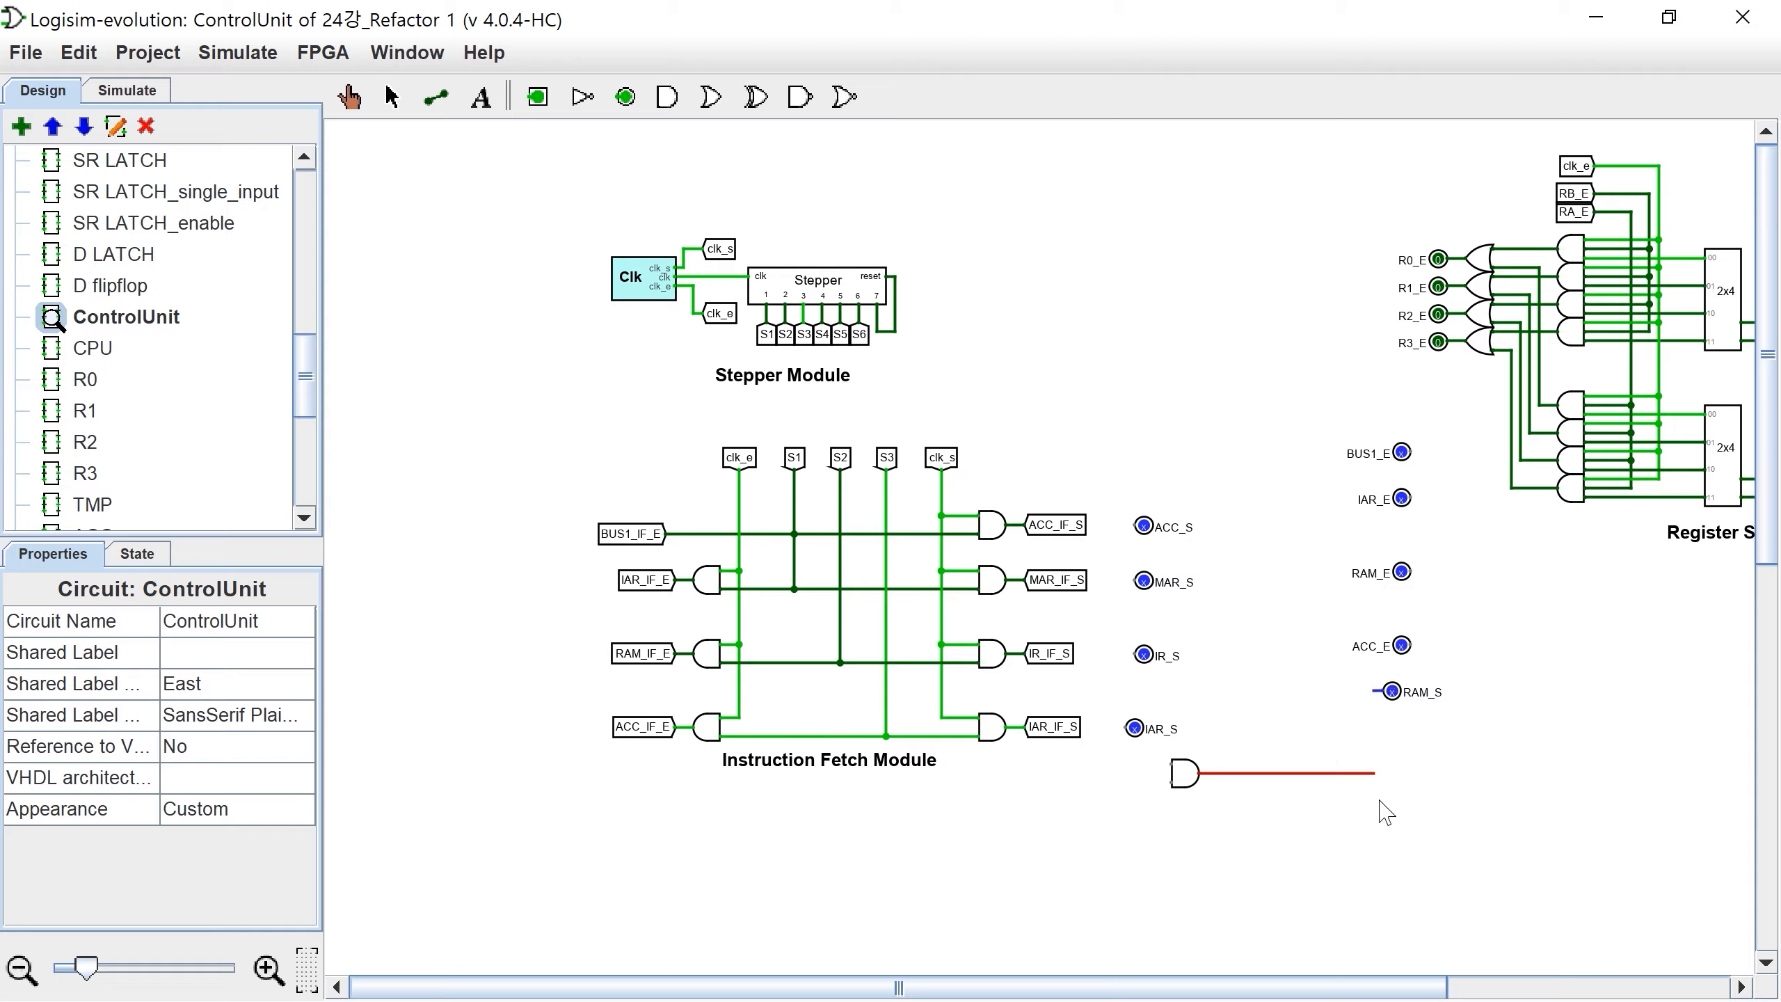
{"action": "left_click_drag", "start_coordinate": [1392, 805], "coordinate": [1161, 751]}
{"action": "key", "text": "Delete"}
{"action": "key", "text": "Delete"}
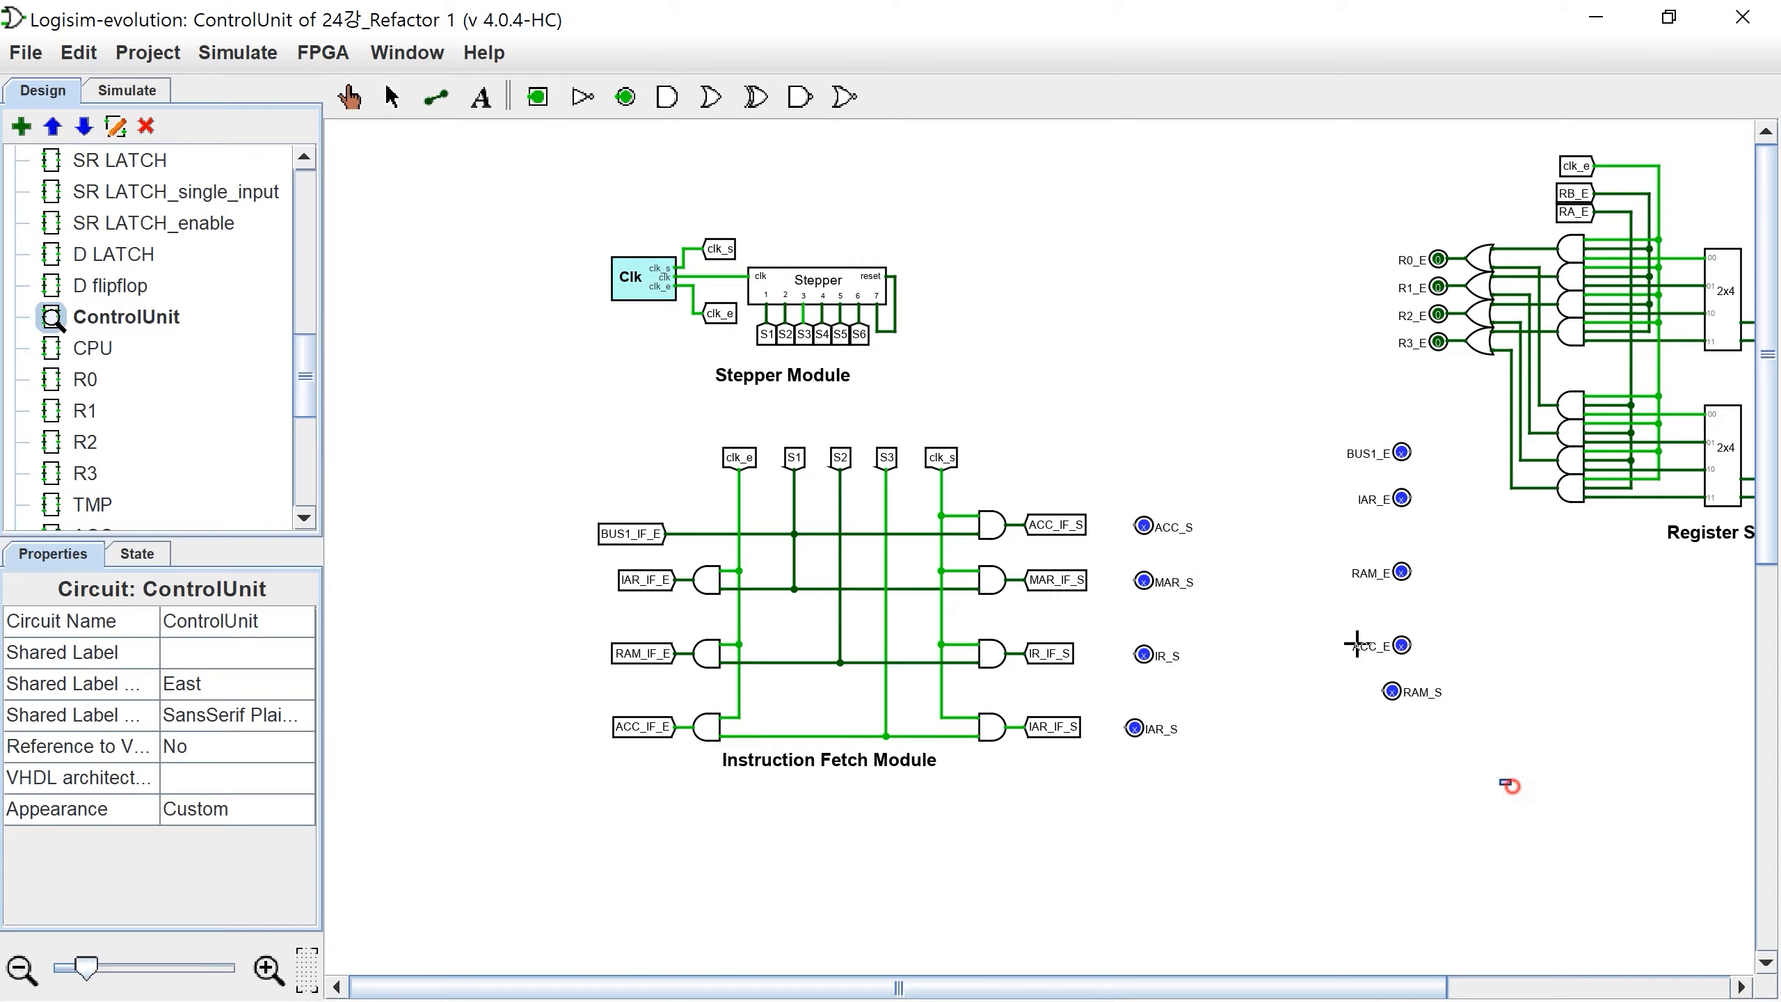
Step: Arrange the detached E pins and S pins in two columns beside the Instruction Fetch Module
{"action": "left_click_drag", "start_coordinate": [1513, 789], "coordinate": [1288, 394]}
{"action": "mouse_move", "coordinate": [1411, 436]}
{"action": "left_mouse_down"}
{"action": "mouse_move", "coordinate": [1435, 665]}
{"action": "mouse_move", "coordinate": [1272, 399]}
{"action": "mouse_move", "coordinate": [1329, 507]}
{"action": "mouse_move", "coordinate": [1293, 541]}
{"action": "left_mouse_up"}
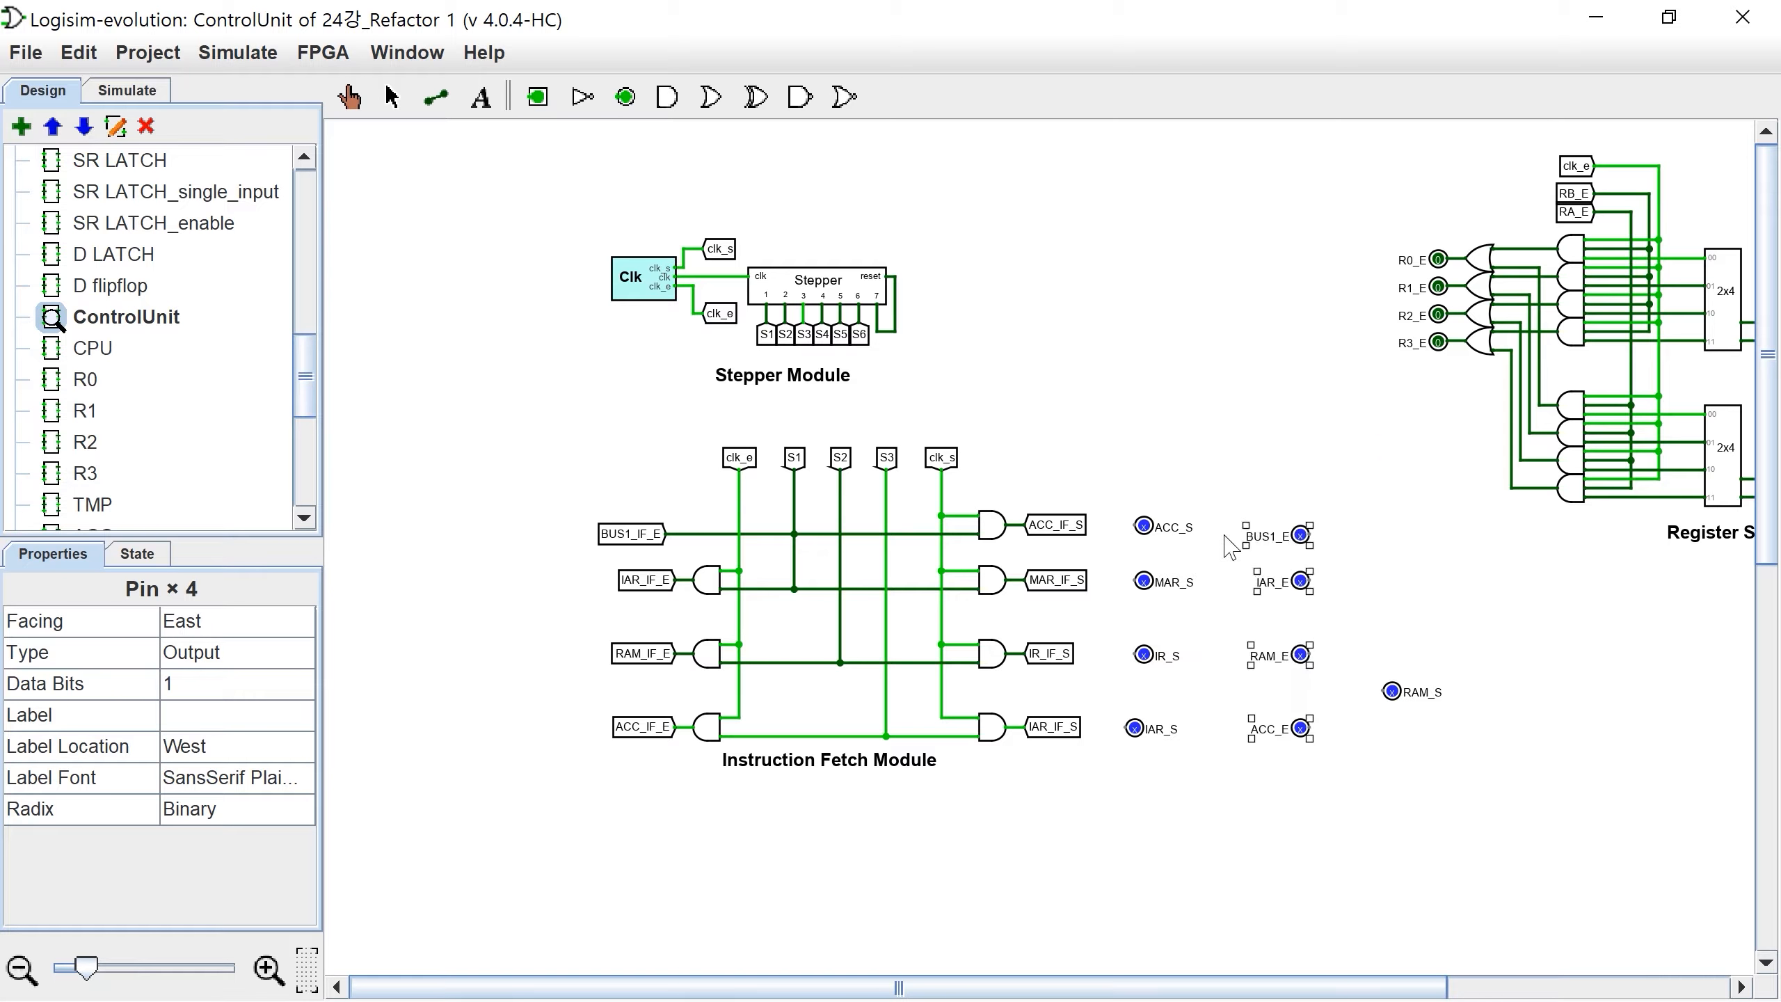
{"action": "left_click_drag", "start_coordinate": [1106, 492], "coordinate": [1223, 763]}
{"action": "mouse_move", "coordinate": [1125, 727]}
{"action": "left_mouse_down"}
{"action": "mouse_move", "coordinate": [1368, 653]}
{"action": "mouse_move", "coordinate": [1137, 731]}
{"action": "mouse_move", "coordinate": [1448, 734]}
{"action": "mouse_move", "coordinate": [1416, 702]}
{"action": "mouse_move", "coordinate": [1385, 724]}
{"action": "left_mouse_up"}
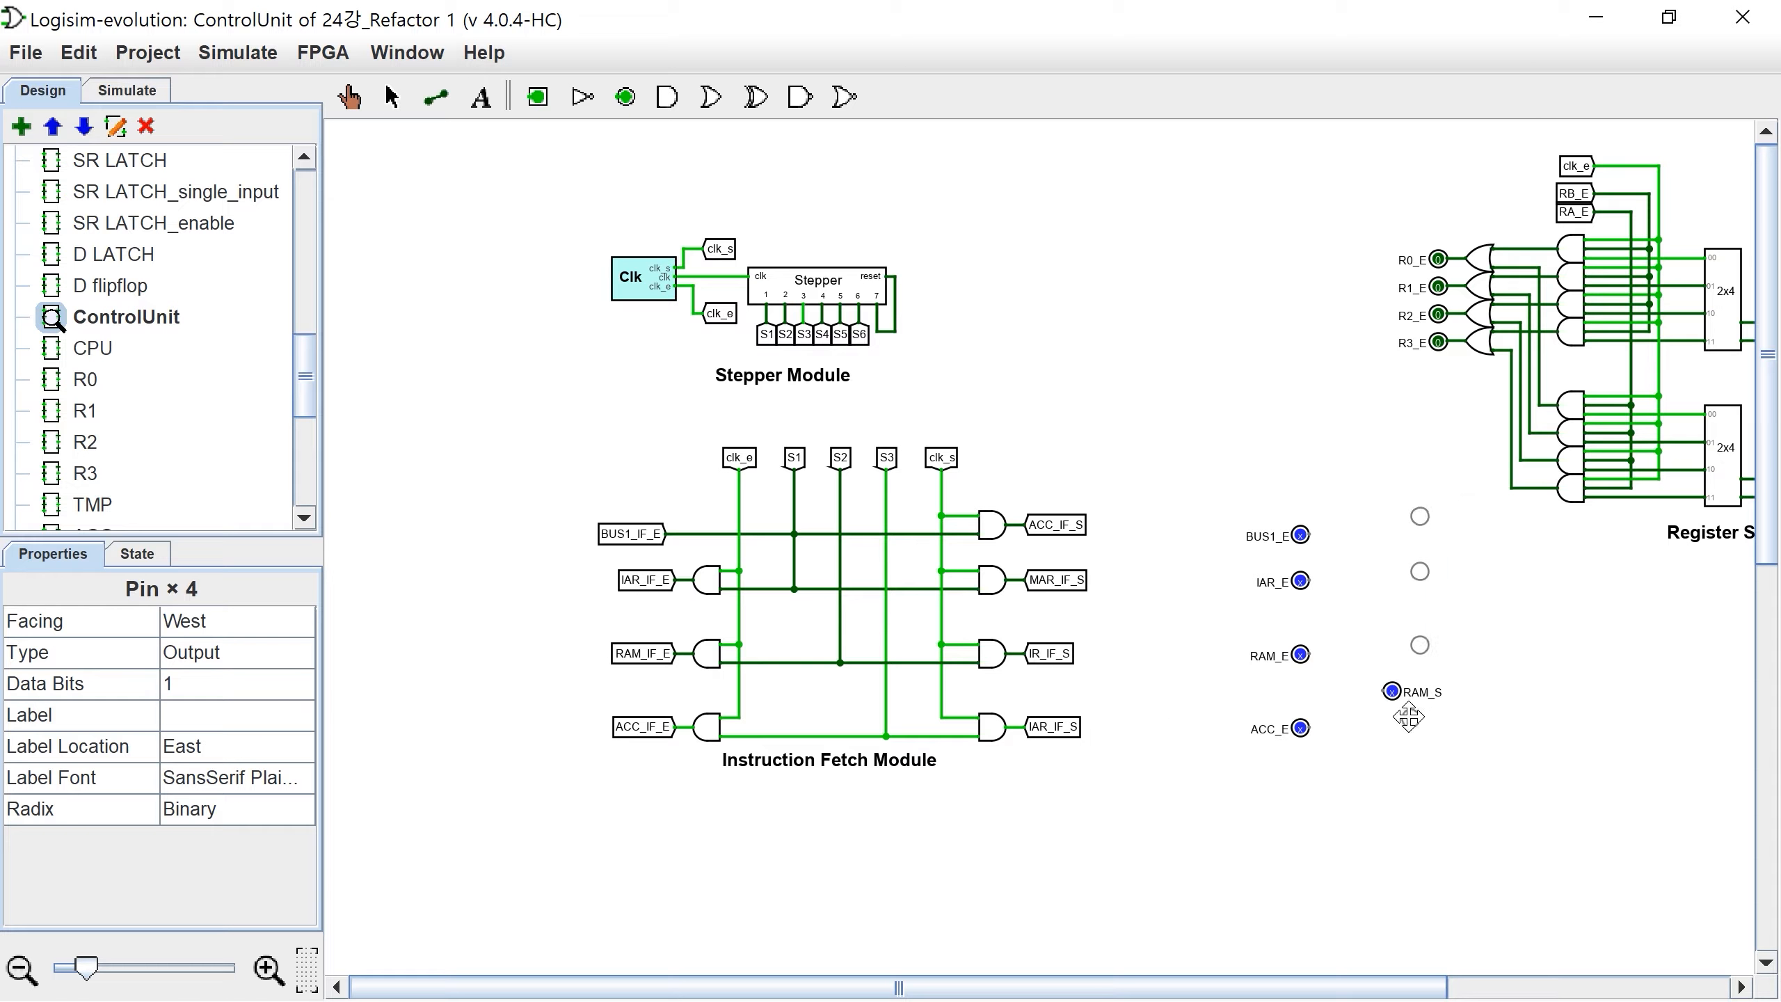
Step: Move all nine detached pins beside the Stepper Module, and place the Instruction Fetch Module beneath the Register Selection Module
{"action": "left_click_drag", "start_coordinate": [1503, 813], "coordinate": [1163, 451]}
{"action": "left_click_drag", "start_coordinate": [1260, 544], "coordinate": [1039, 213]}
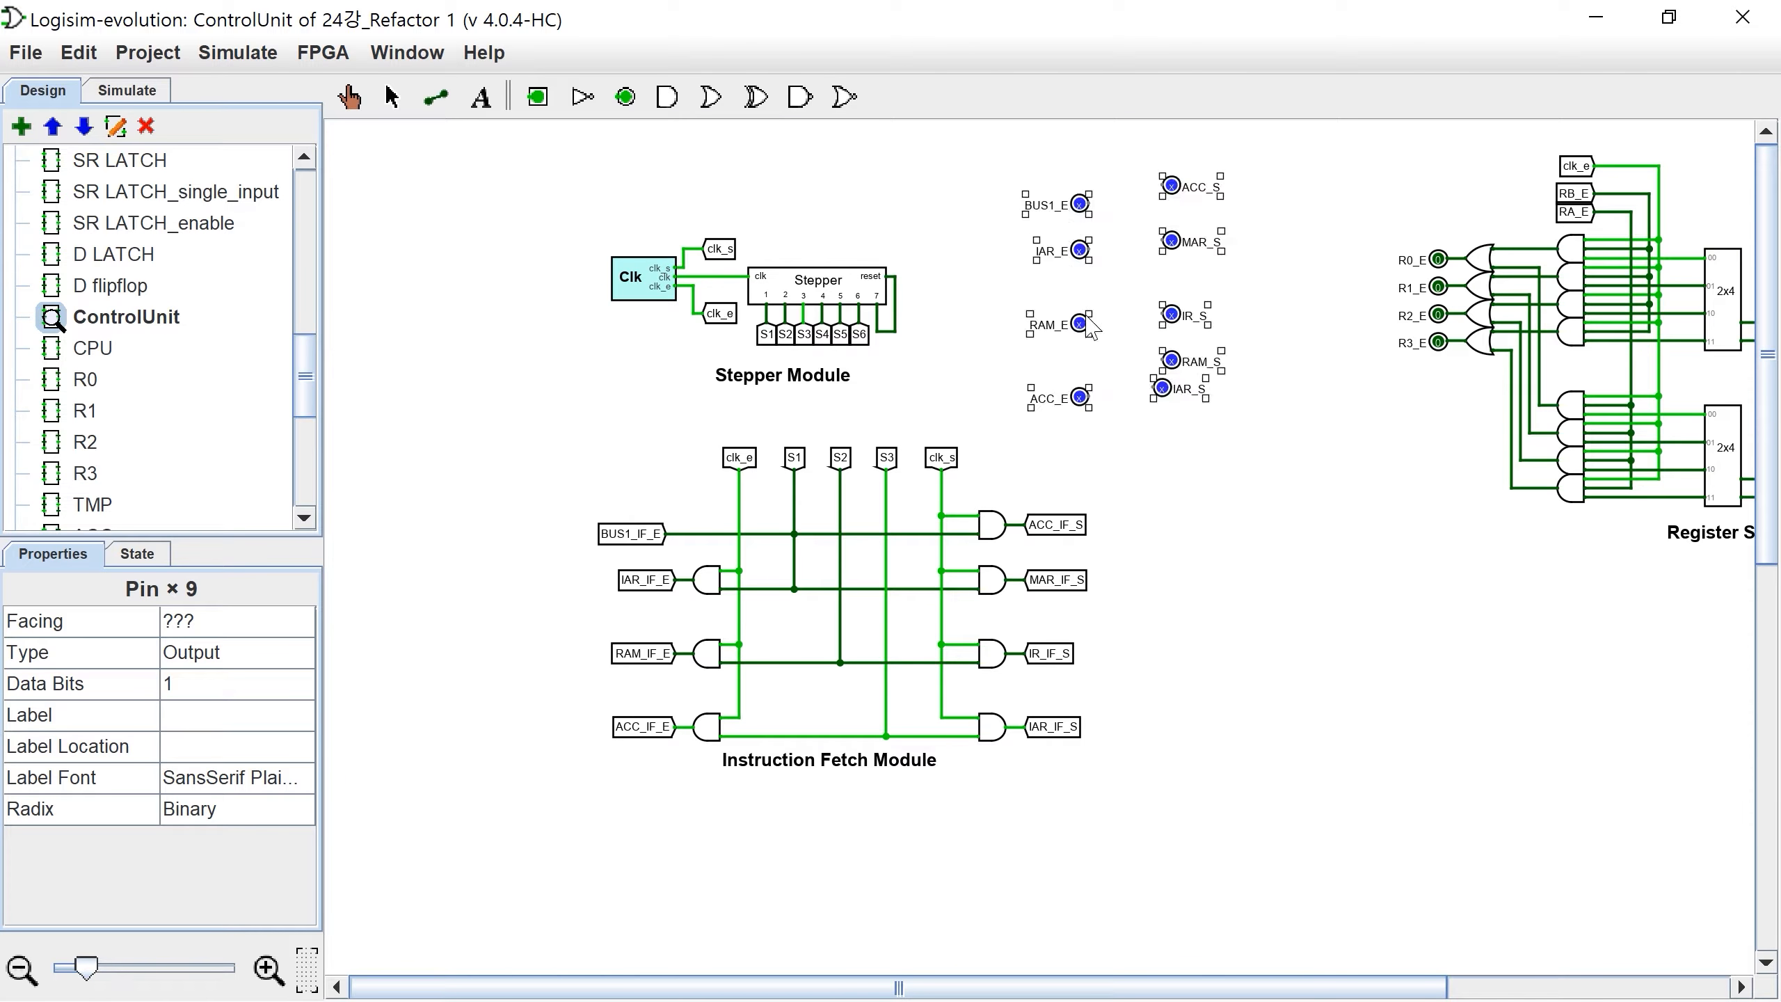
{"action": "left_click", "coordinate": [1233, 849]}
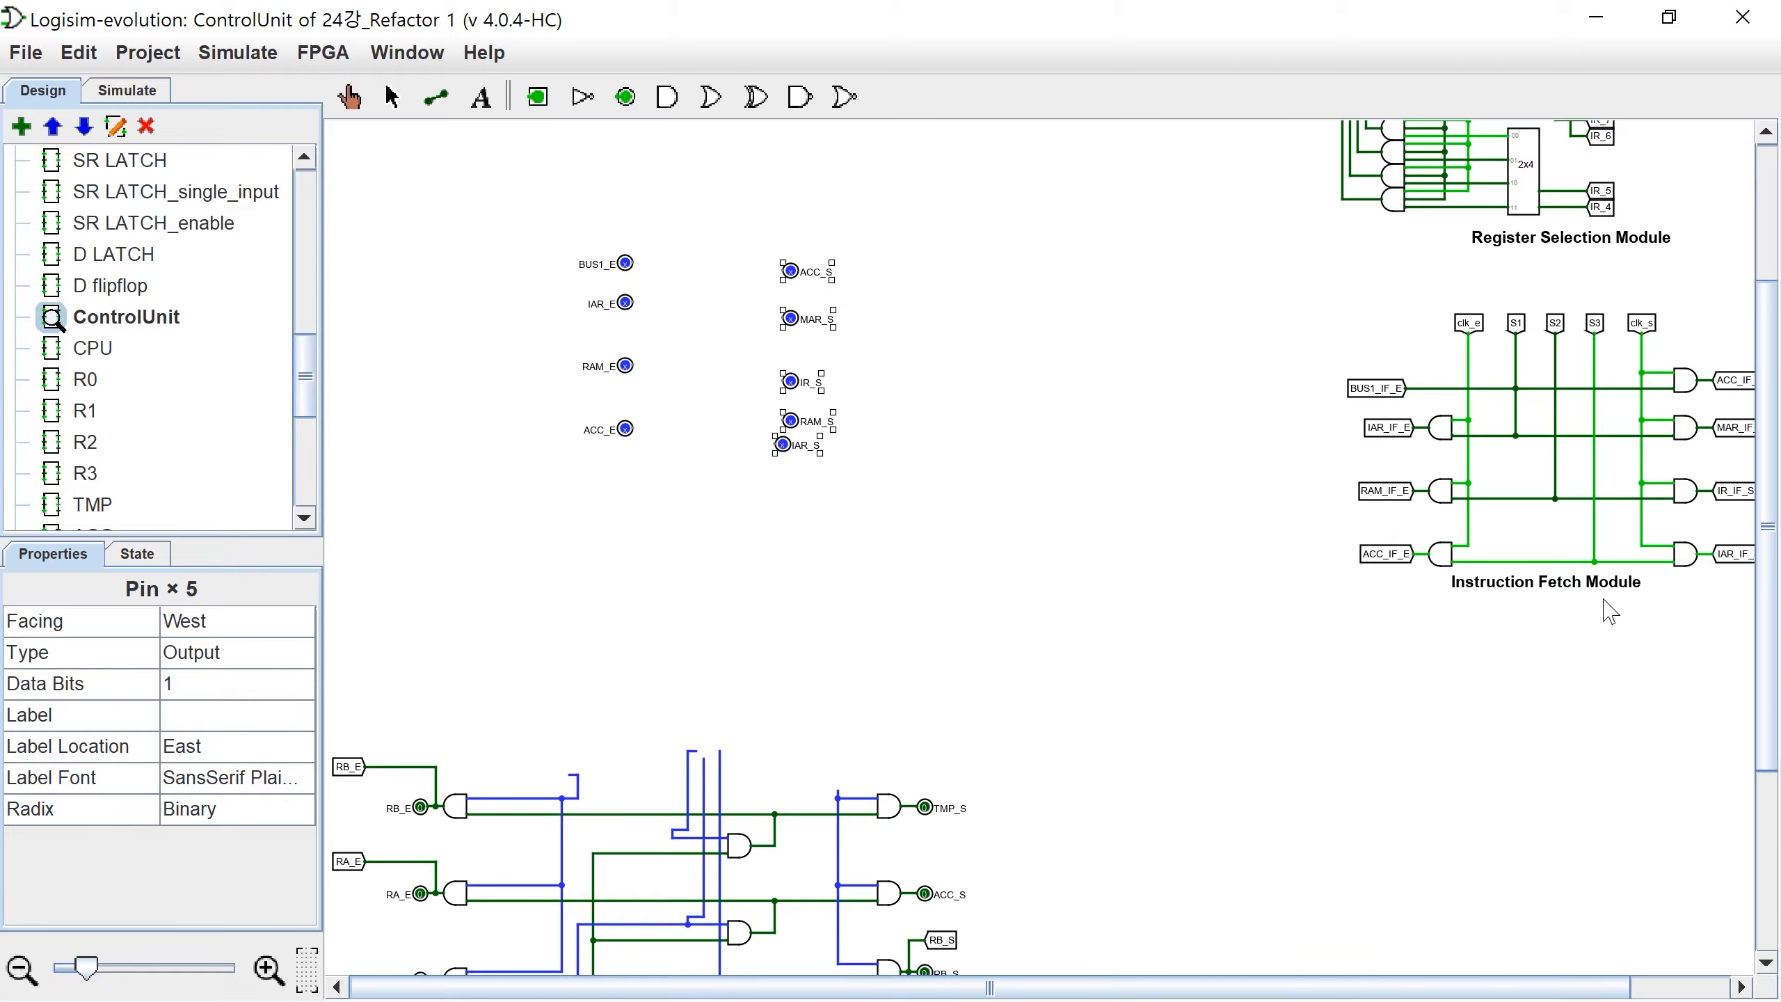
Step: Cut the wire between the inverter's output and the lowest three-input AND gate, leaving short stubs at both ends
{"action": "scroll", "coordinate": [1205, 634], "scroll_direction": "down", "scroll_amount": 5}
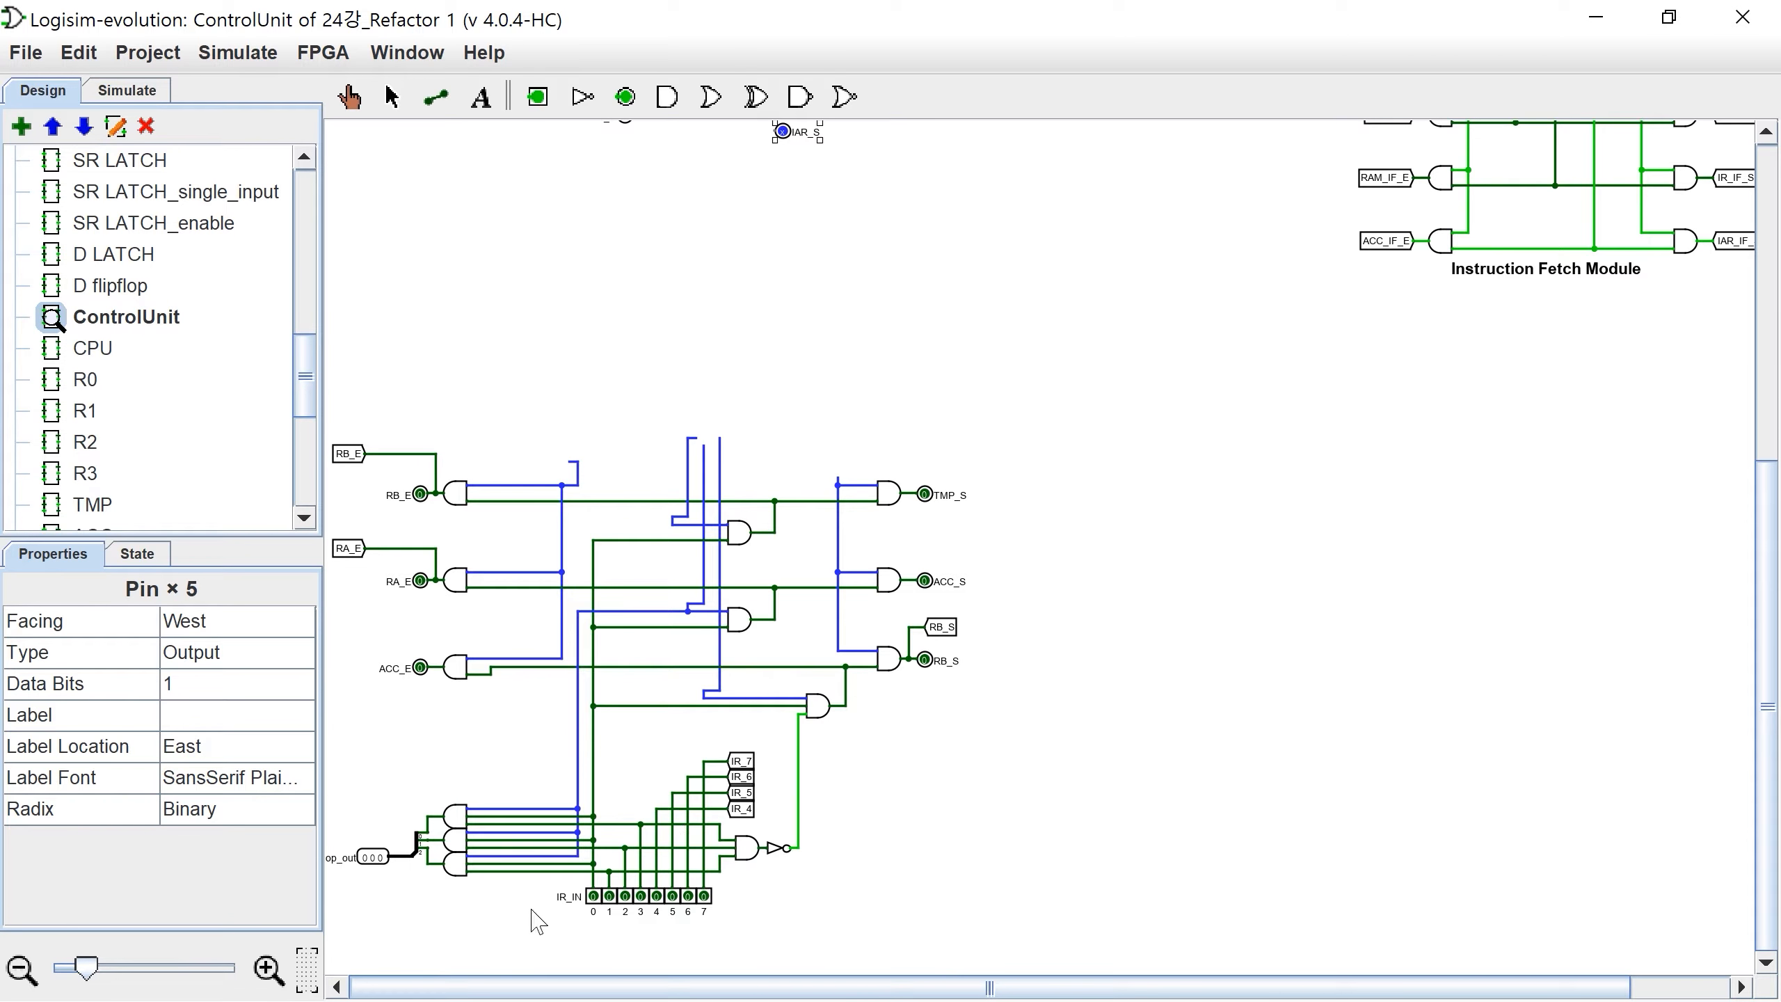
{"action": "scroll", "coordinate": [636, 940], "scroll_direction": "up", "scroll_amount": 3}
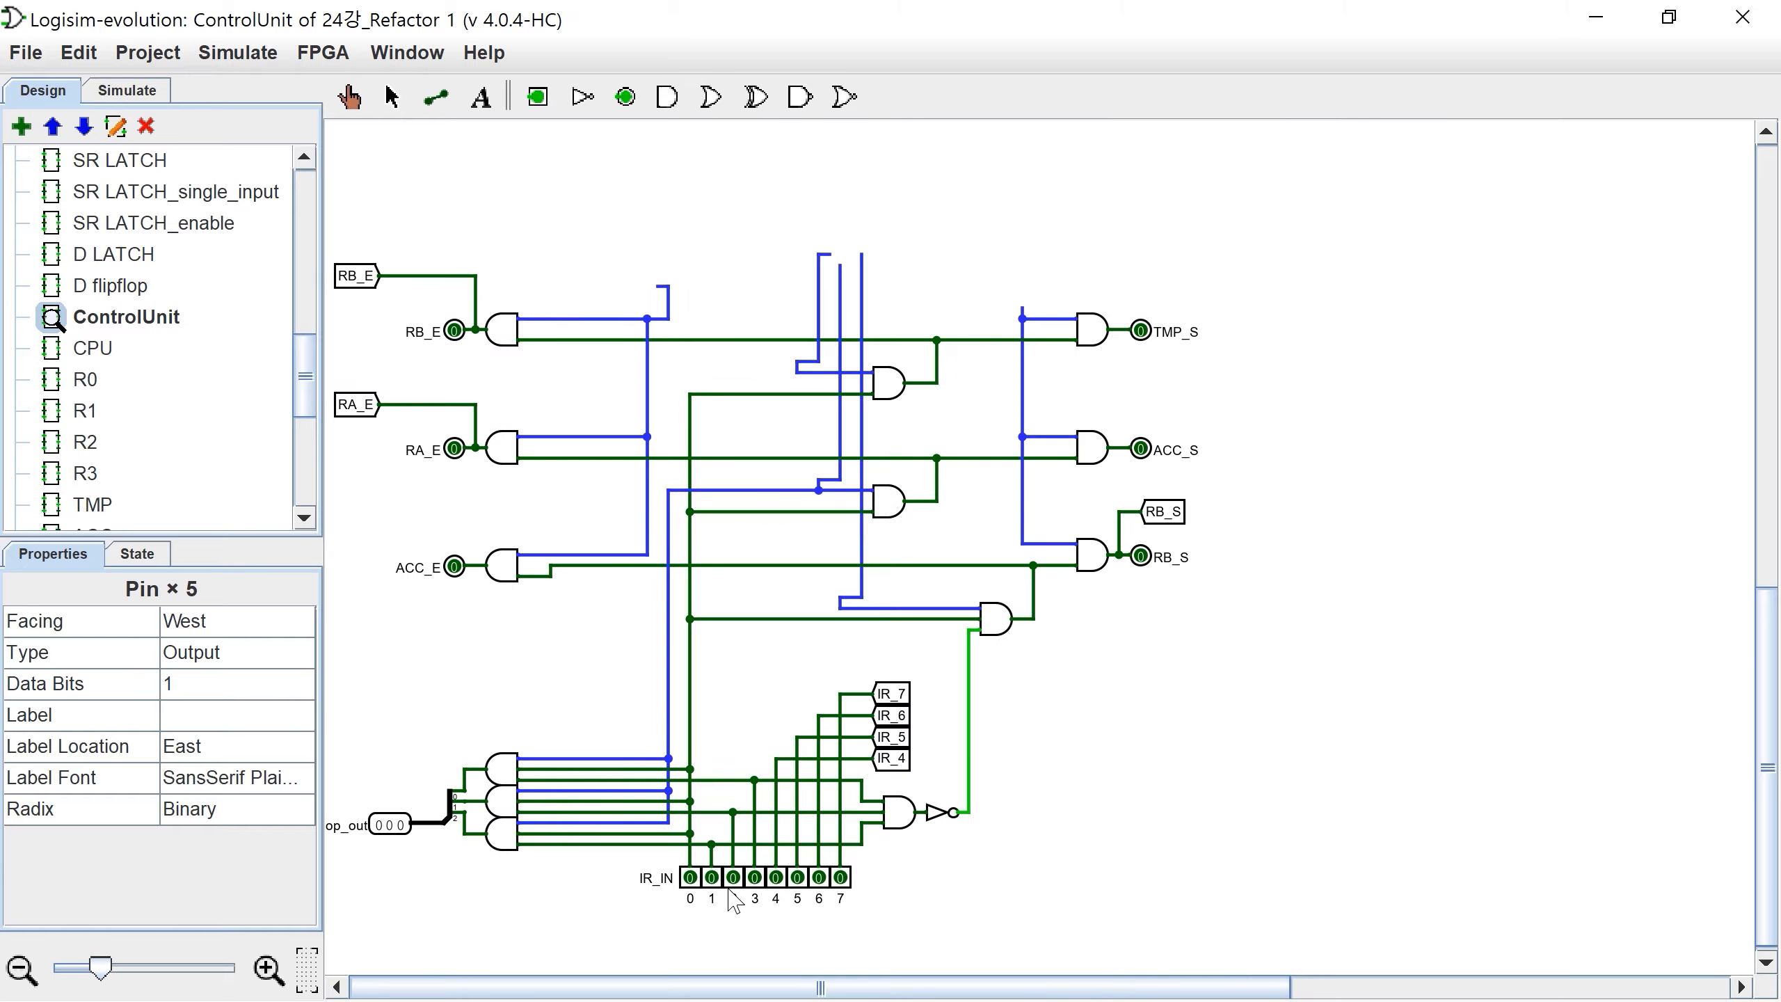
{"action": "left_click", "coordinate": [1055, 957]}
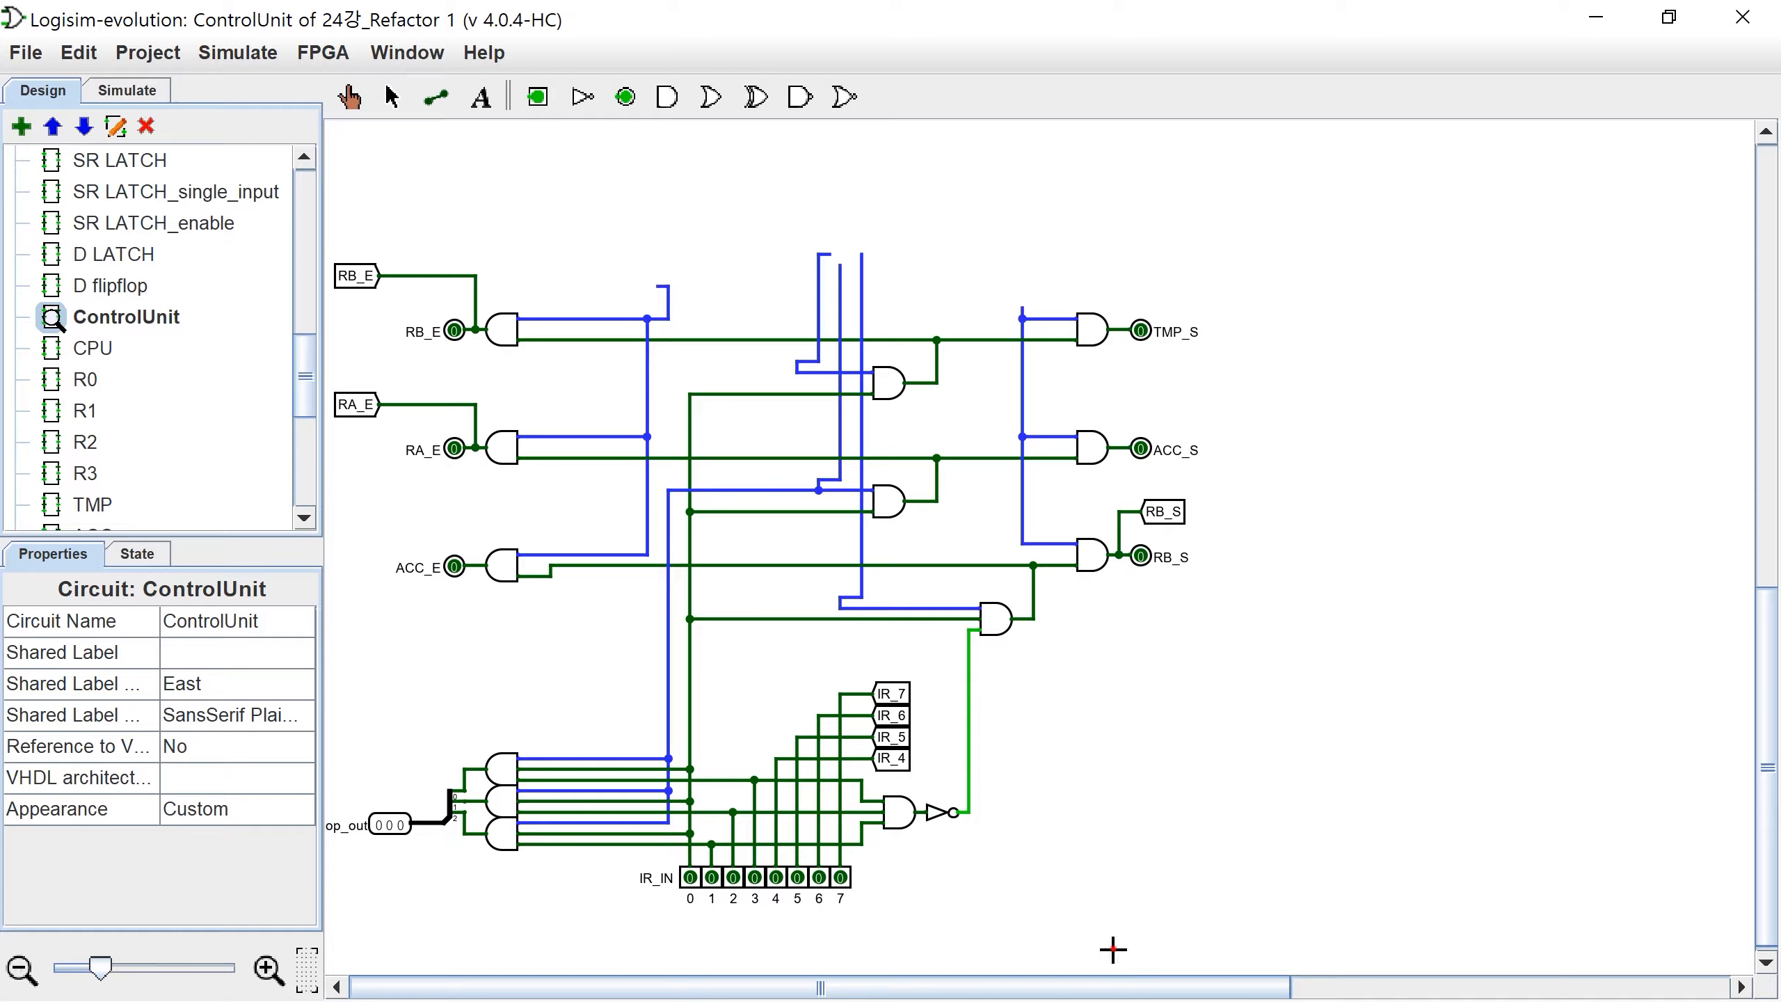
{"action": "left_click_drag", "start_coordinate": [1113, 949], "coordinate": [270, 659]}
{"action": "left_click_drag", "start_coordinate": [270, 659], "coordinate": [270, 659]}
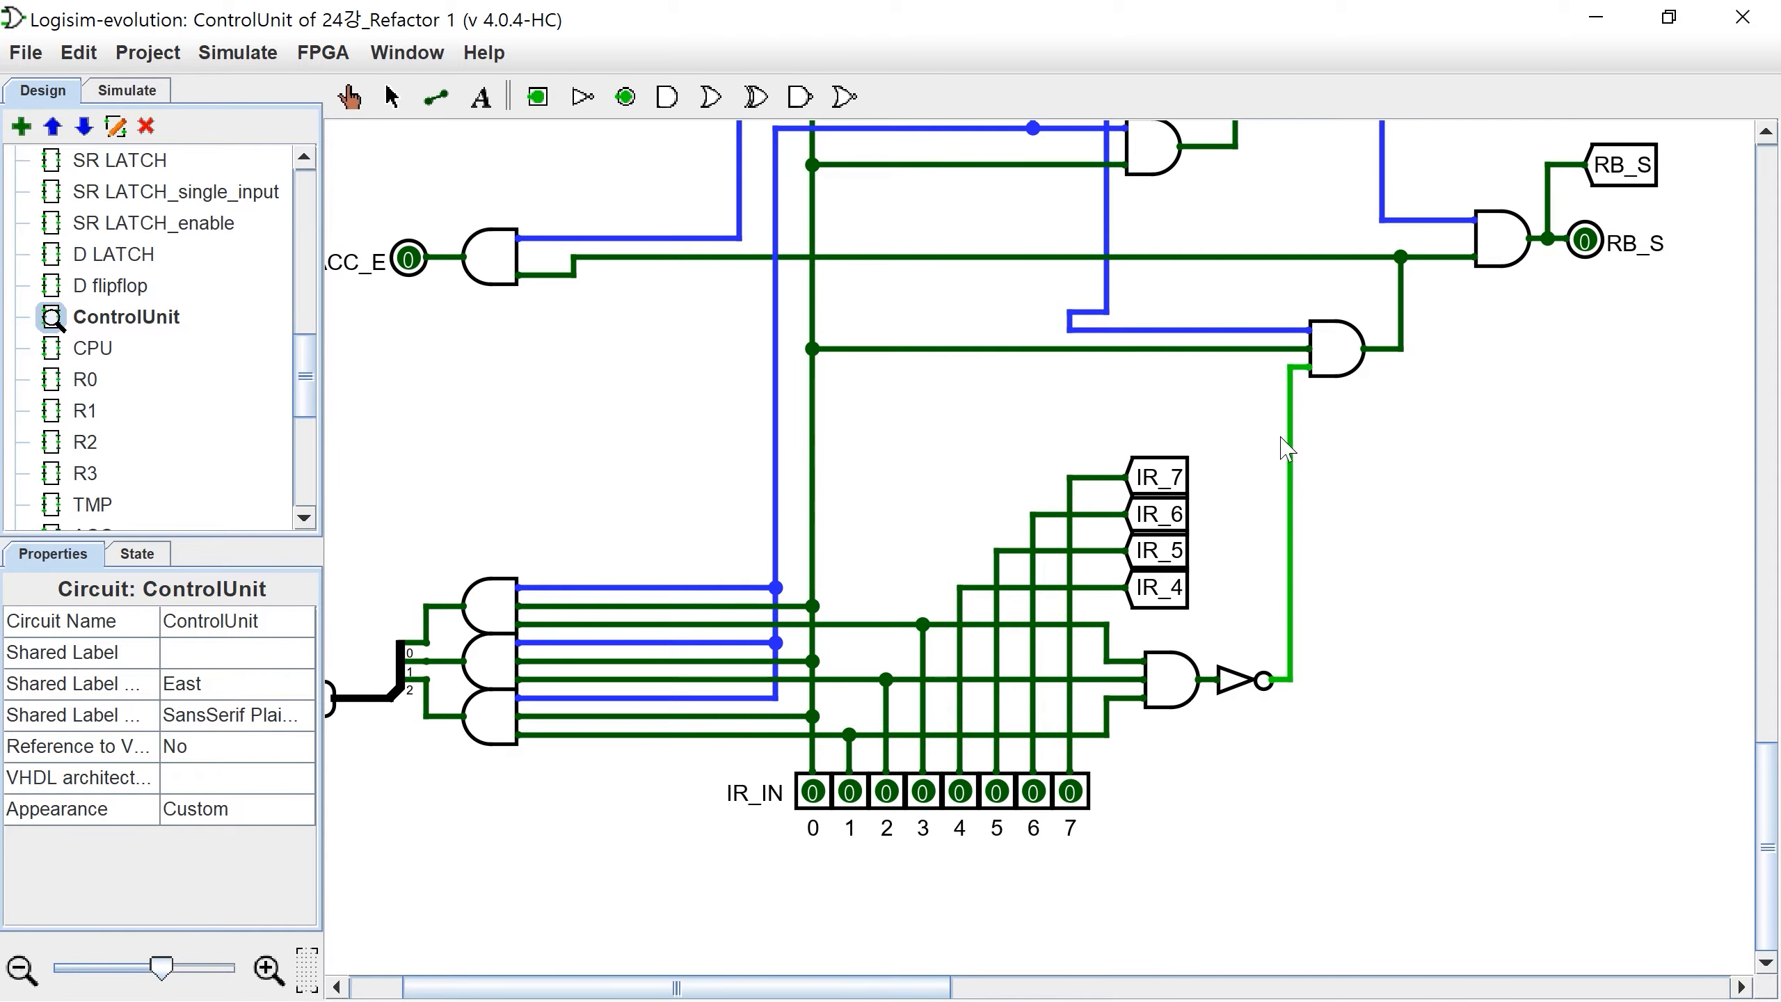
{"action": "mouse_move", "coordinate": [1271, 682]}
{"action": "left_mouse_down"}
{"action": "mouse_move", "coordinate": [1293, 456]}
{"action": "mouse_move", "coordinate": [1253, 367]}
{"action": "mouse_move", "coordinate": [1235, 366]}
{"action": "left_mouse_up"}
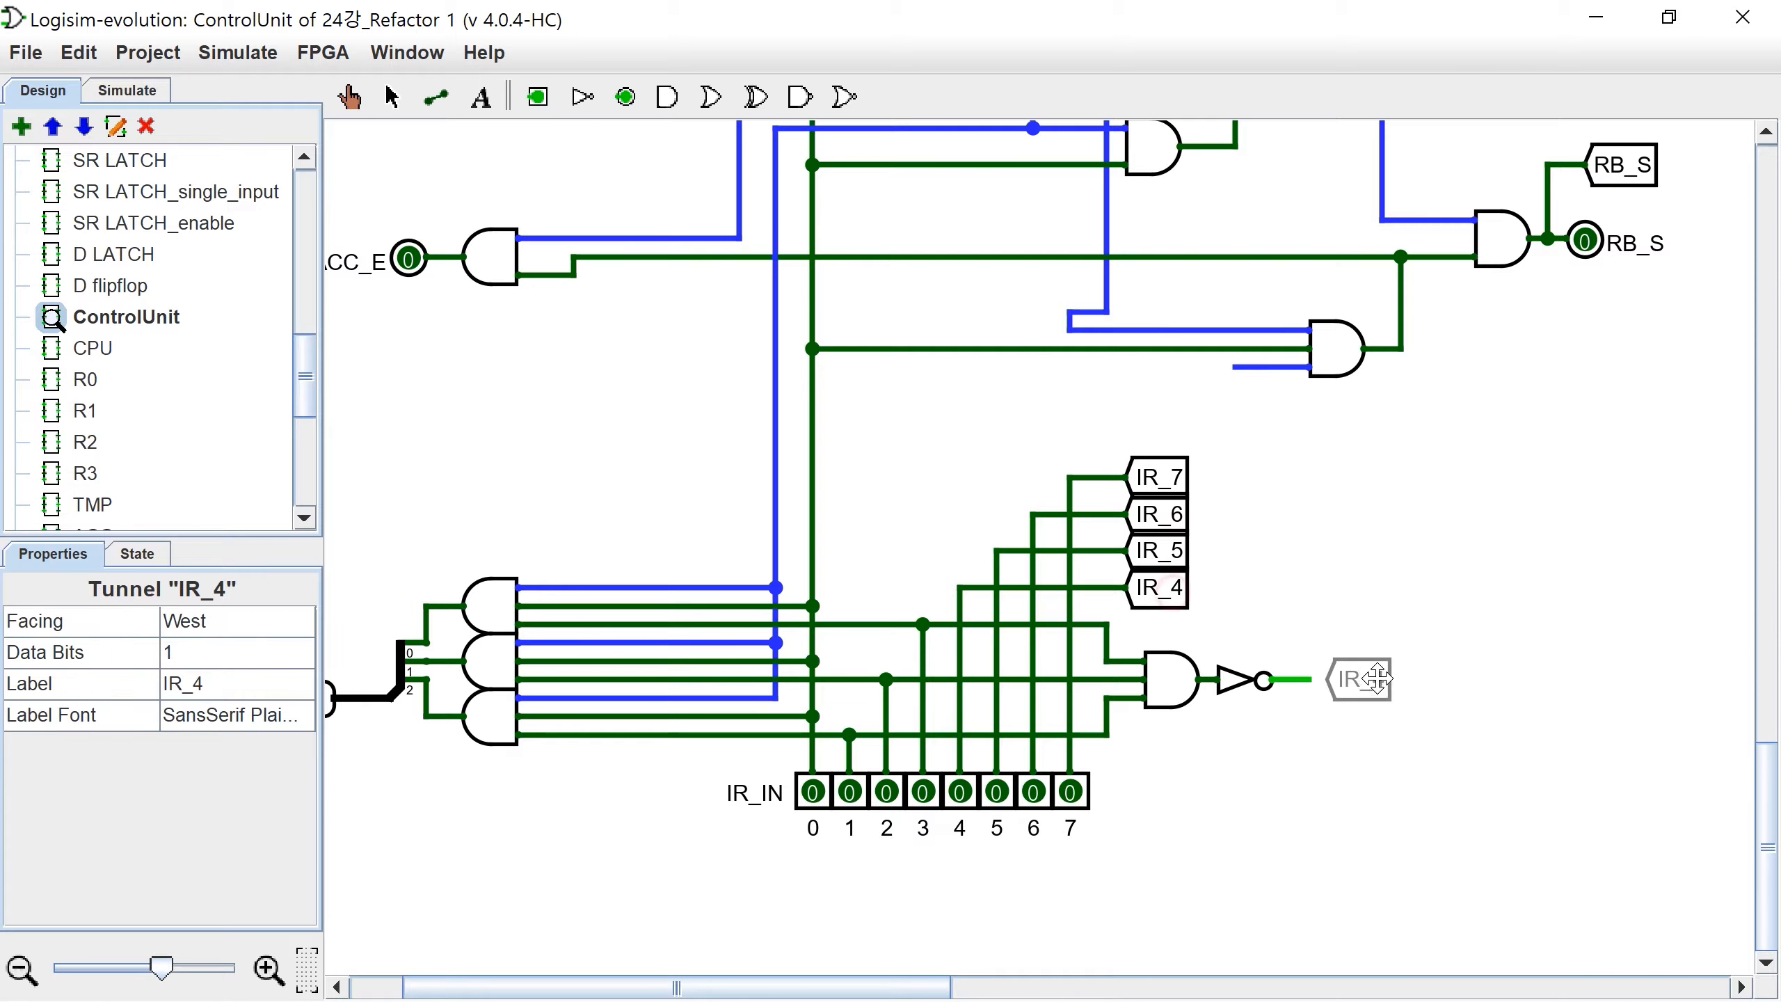
Step: Attach a copy of the IR_4 tunnel to the inverter's output and label it UPDATE_RB
{"action": "left_click_drag", "start_coordinate": [1361, 679], "coordinate": [1343, 679]}
{"action": "left_click", "coordinate": [117, 684]}
{"action": "type", "text": "UPDATE_RB"}
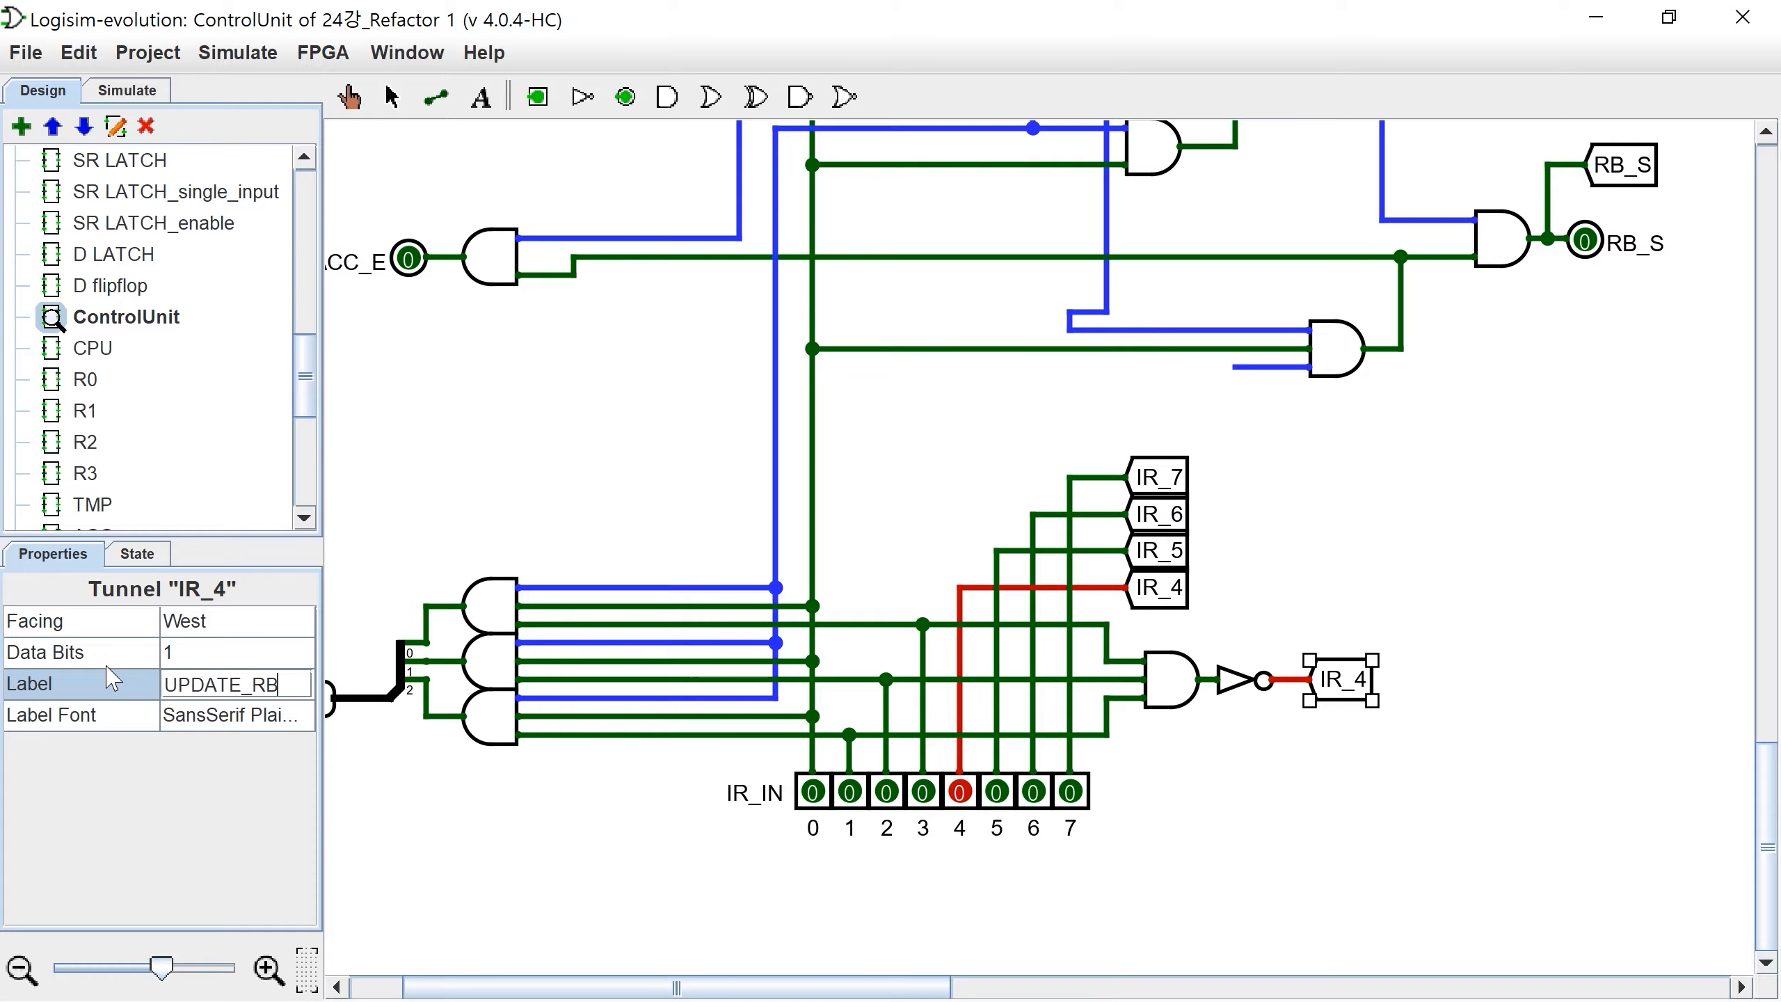
{"action": "key", "text": "Return"}
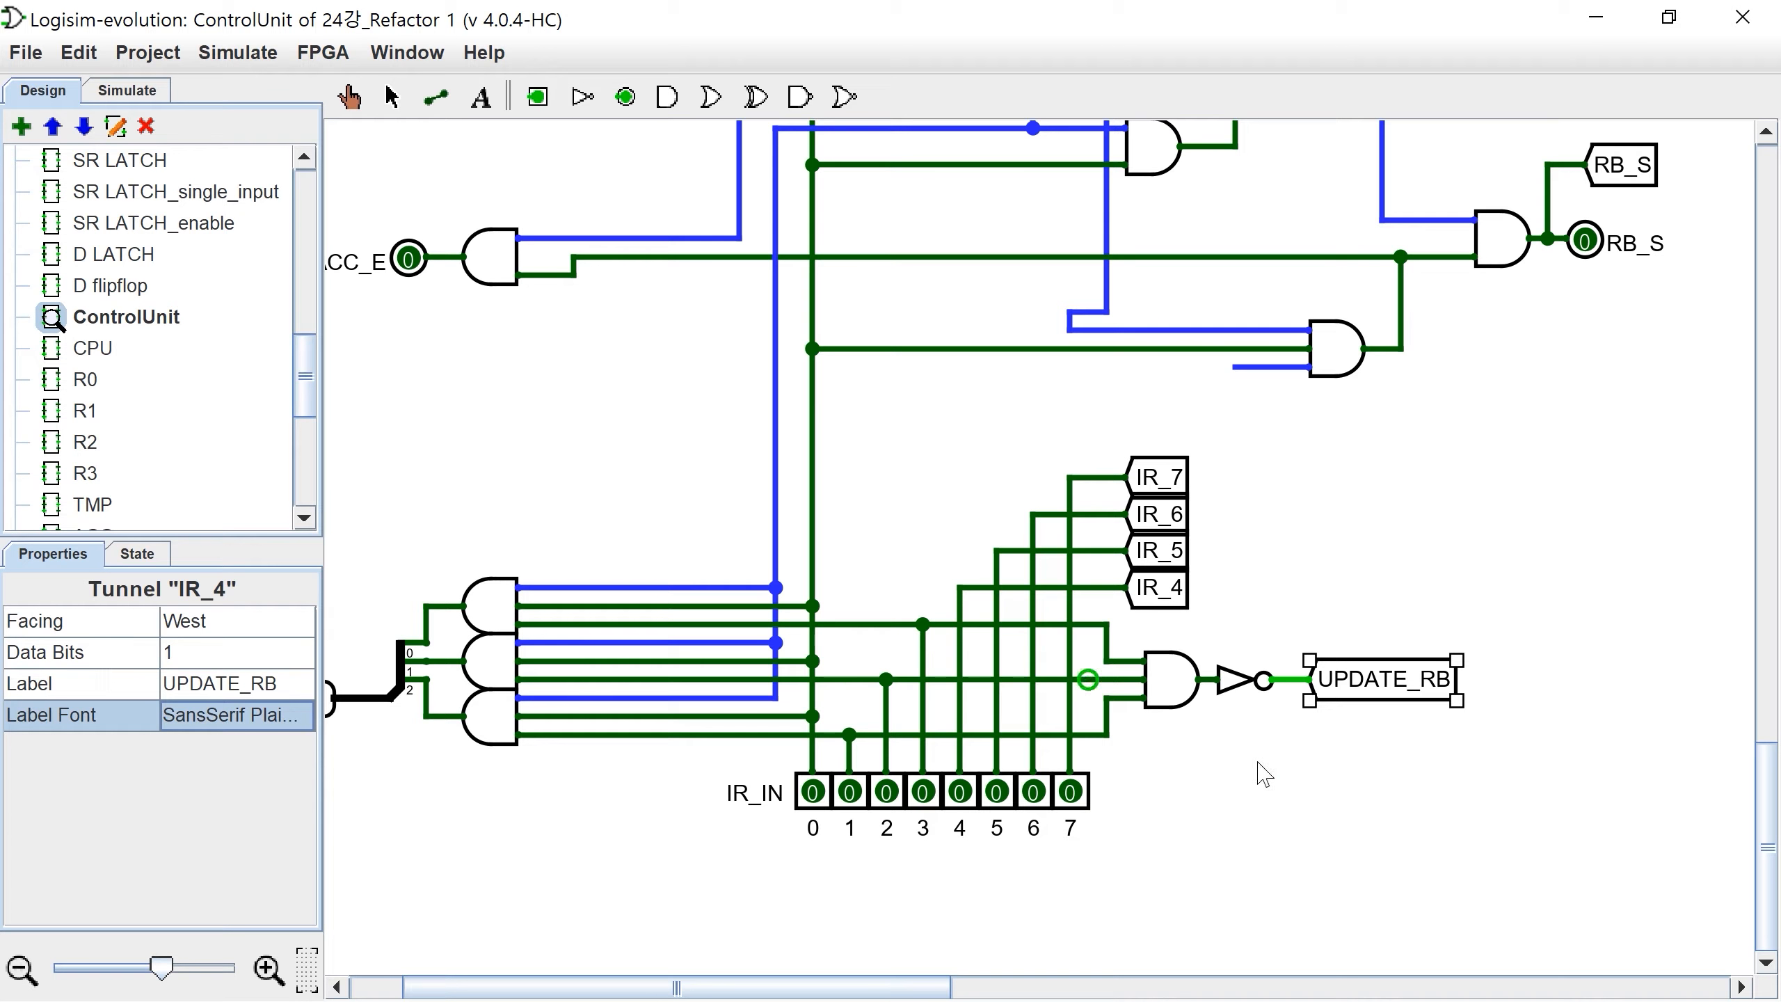
{"action": "left_click", "coordinate": [1259, 765]}
Step: Duplicate the UPDATE_RB tunnel, face it East and attach it to the open input stub of the RB_S row's three-input AND gate
{"action": "left_click", "coordinate": [1360, 669]}
{"action": "left_click_drag", "start_coordinate": [1372, 677], "coordinate": [1369, 569]}
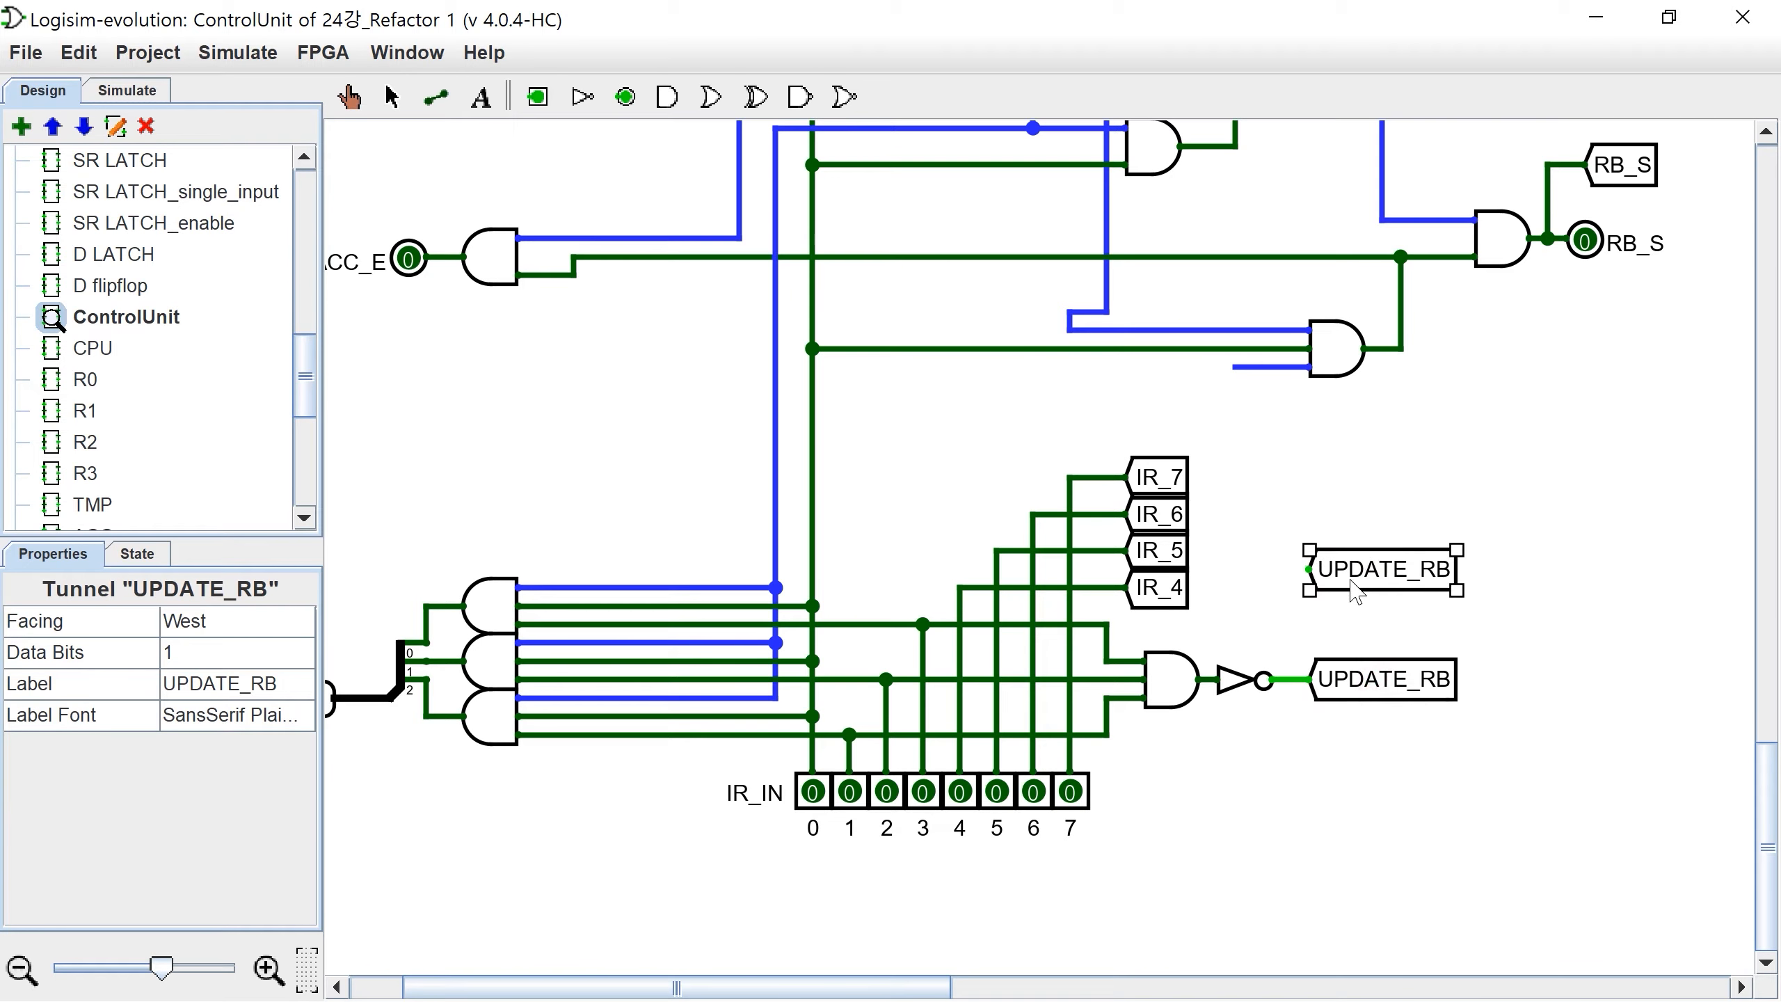
{"action": "key", "text": "Right"}
{"action": "left_click", "coordinate": [1154, 378]}
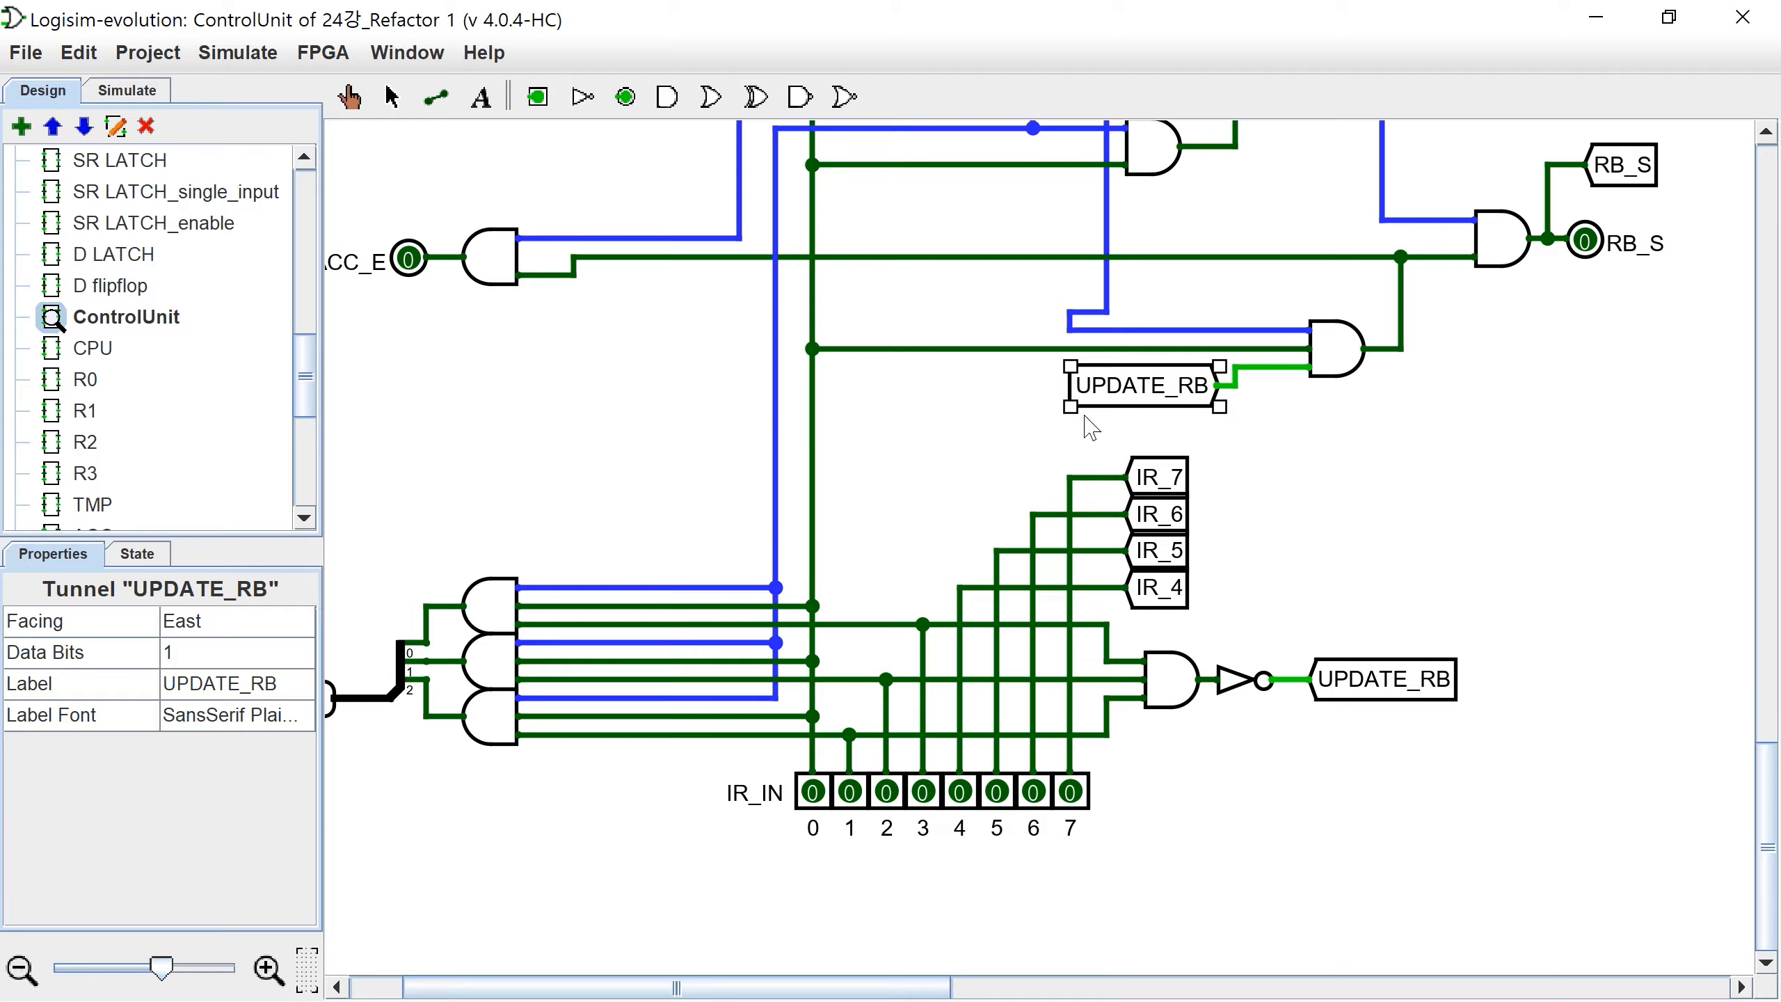
Step: Detach the upper gates' vertical wire from IR_IN bit 0 and feed it from an east-facing tunnel labelled IR_0
{"action": "scroll", "coordinate": [1066, 632], "scroll_direction": "up", "scroll_amount": 3}
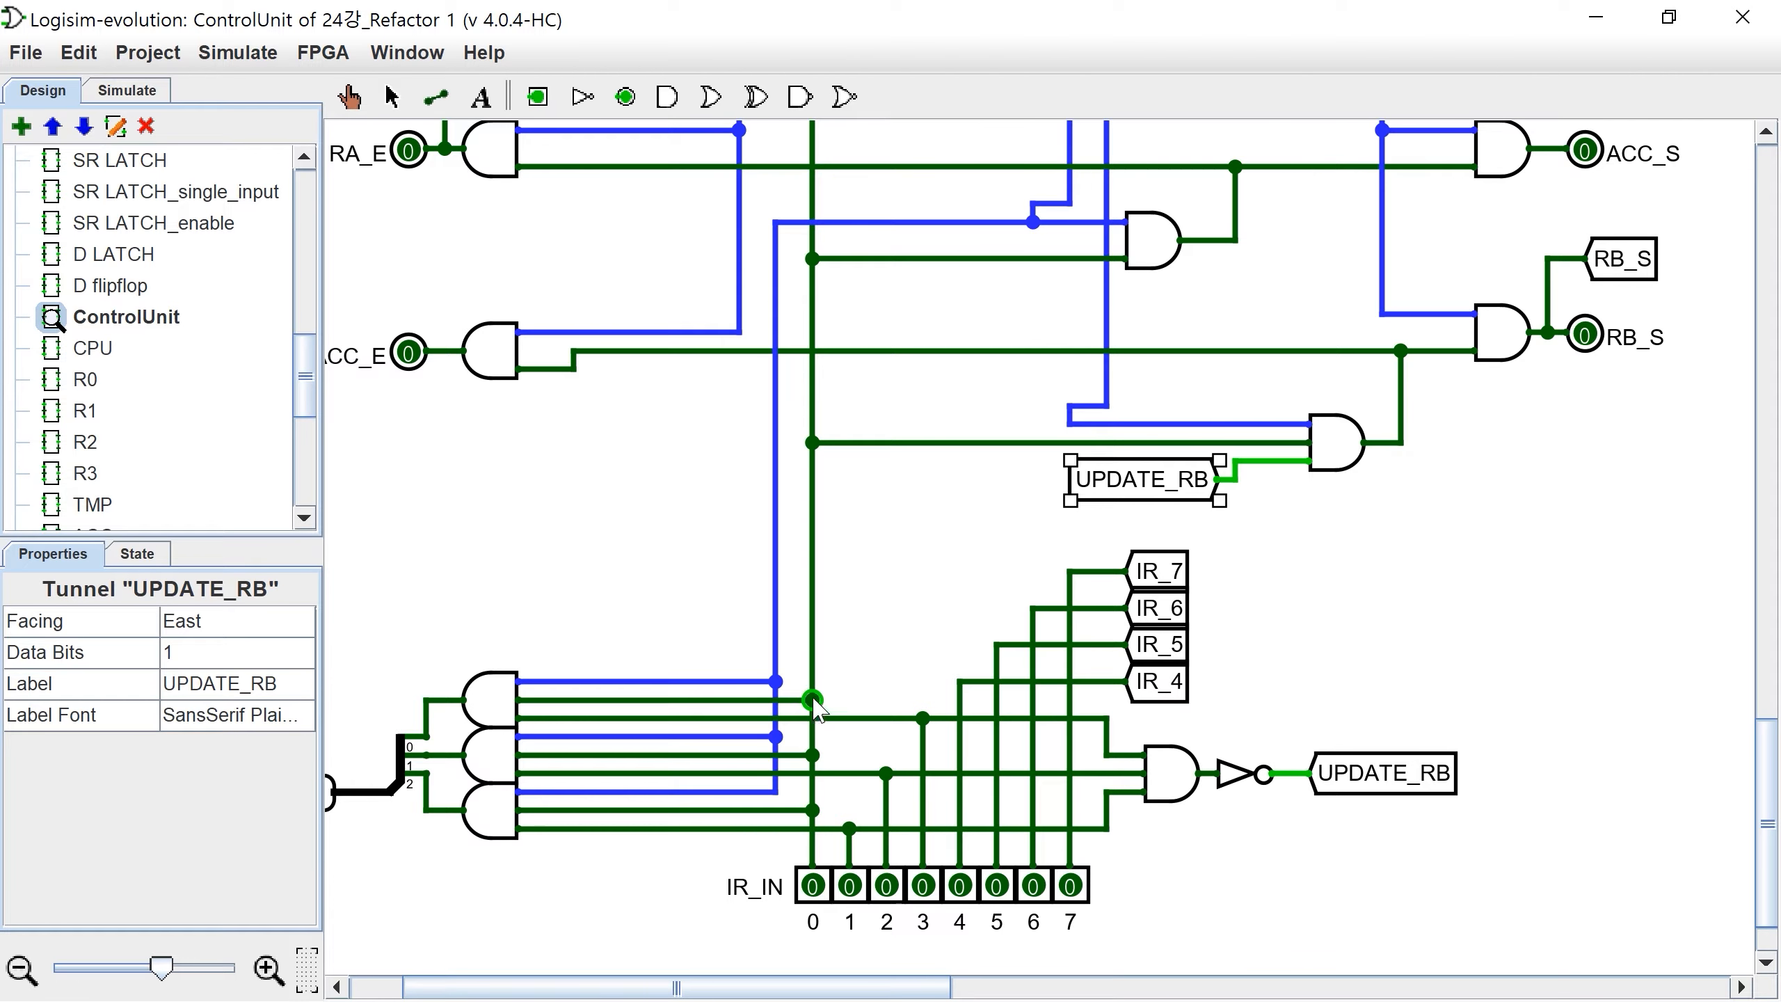
{"action": "left_click_drag", "start_coordinate": [812, 699], "coordinate": [723, 463]}
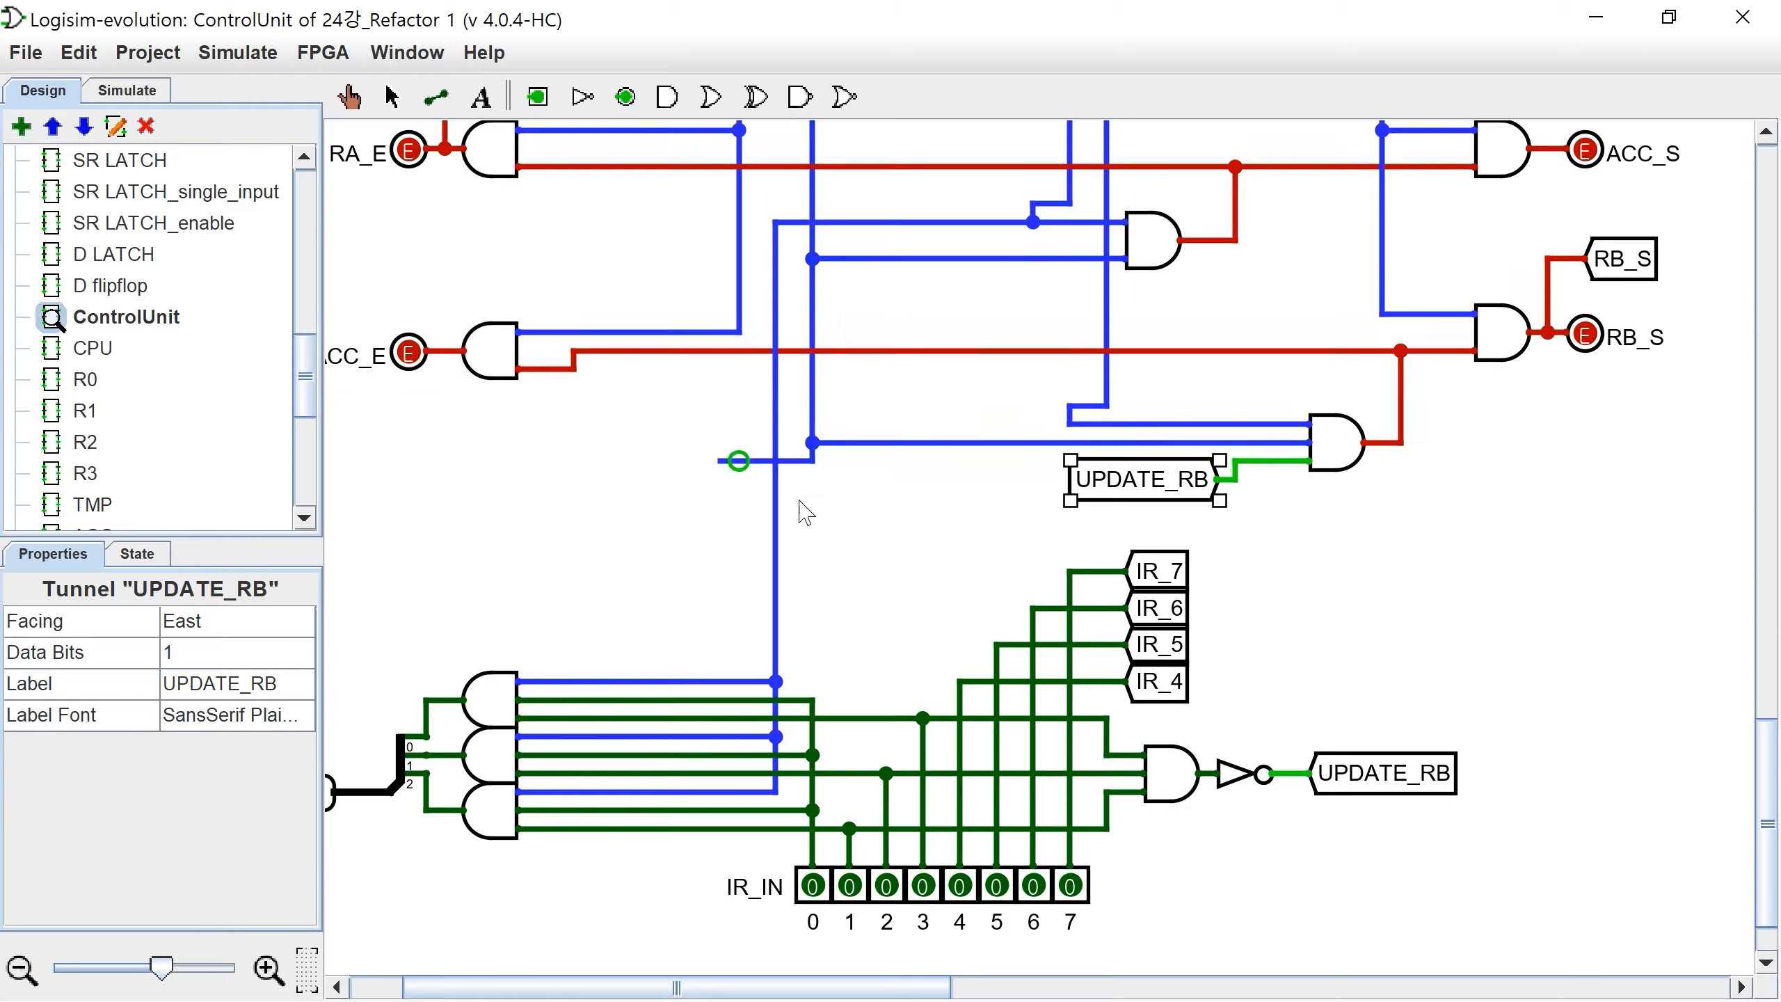
{"action": "key", "text": "ctrl+v"}
{"action": "key", "text": "Right"}
{"action": "left_click_drag", "start_coordinate": [438, 467], "coordinate": [673, 467]}
{"action": "left_click", "coordinate": [210, 679]}
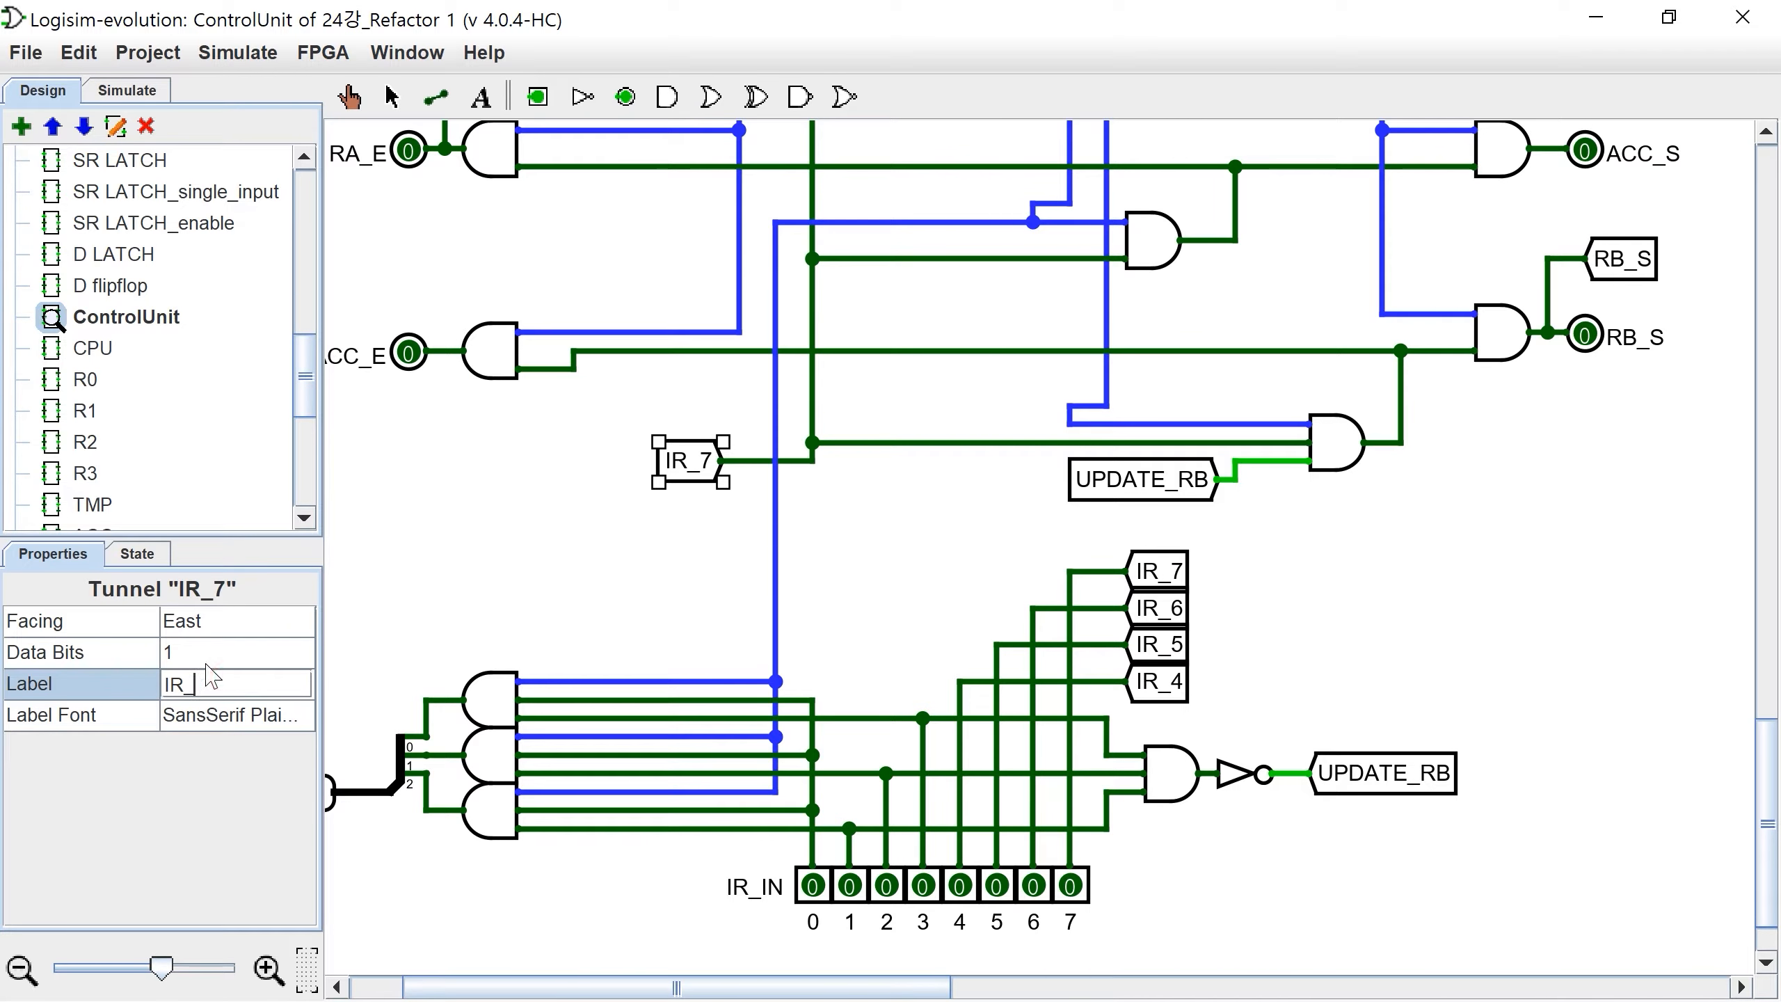
{"action": "type", "text": "0"}
{"action": "key", "text": "Return"}
Step: Move the eight IR_IN pins and their label further down, keeping their wires attached to the decoding gates
{"action": "left_click", "coordinate": [1170, 738]}
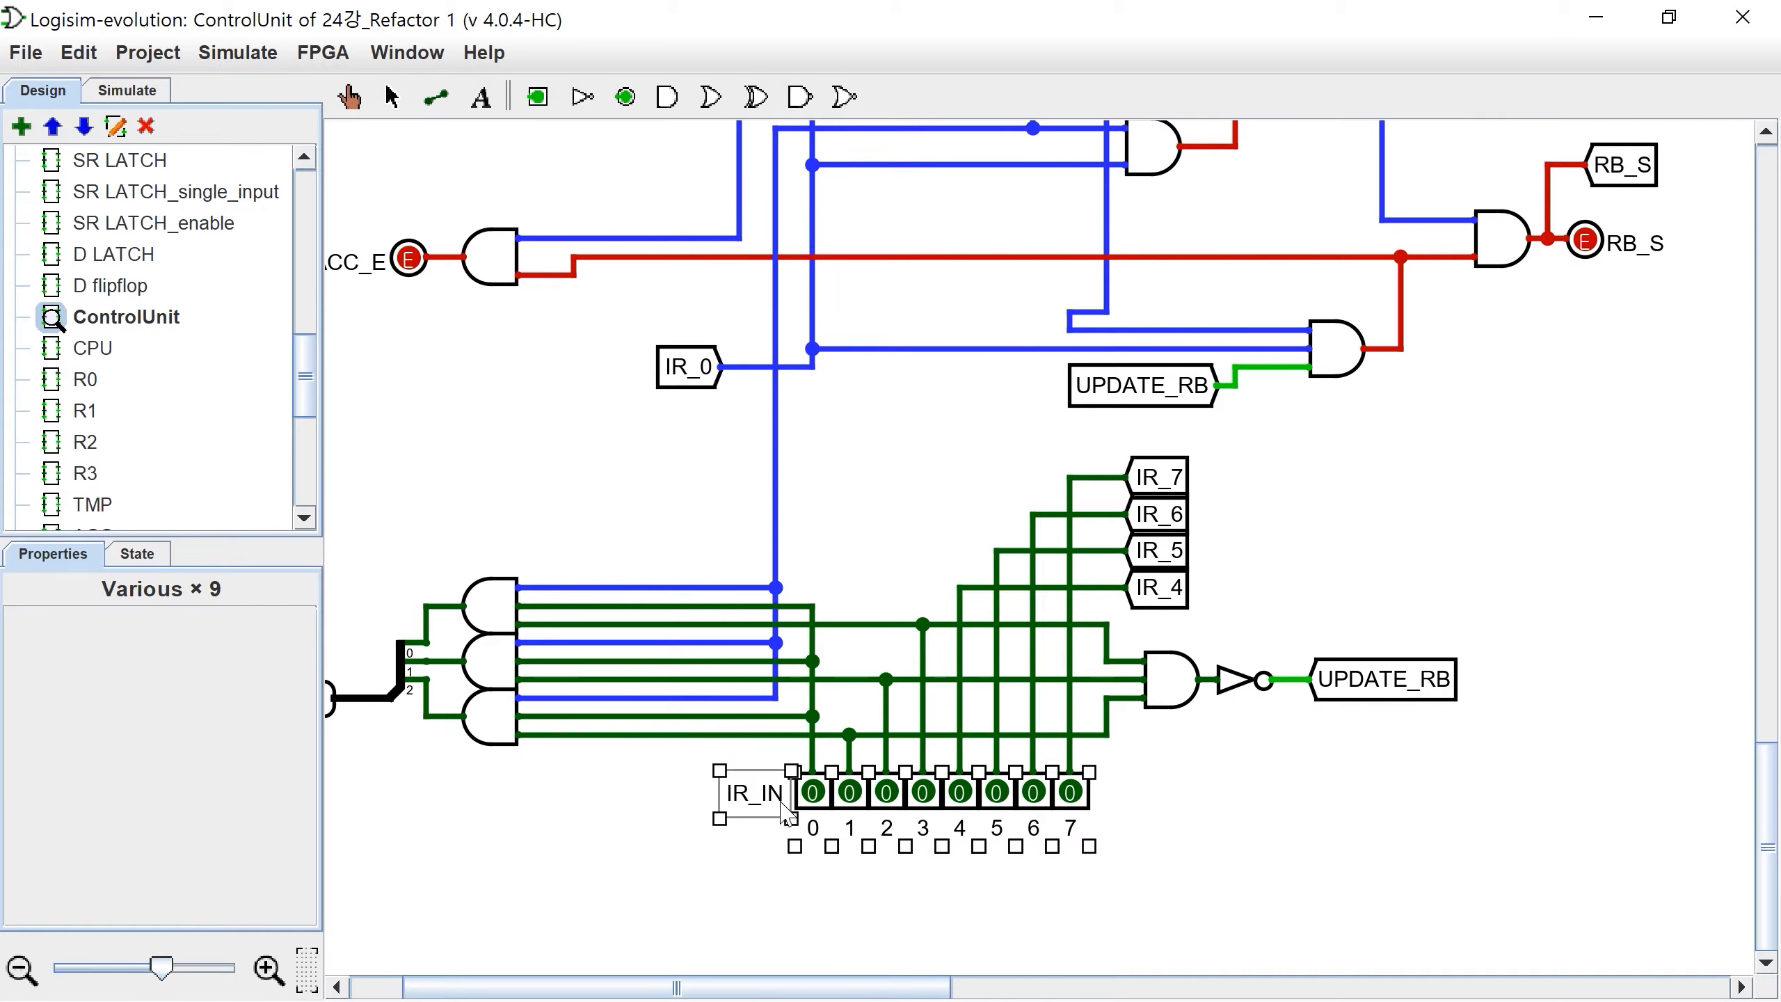
{"action": "left_click_drag", "start_coordinate": [778, 803], "coordinate": [780, 999]}
{"action": "scroll", "coordinate": [799, 948], "scroll_direction": "down", "scroll_amount": 3}
{"action": "left_click_drag", "start_coordinate": [758, 810], "coordinate": [759, 847]}
{"action": "left_click_drag", "start_coordinate": [1259, 520], "coordinate": [857, 319]}
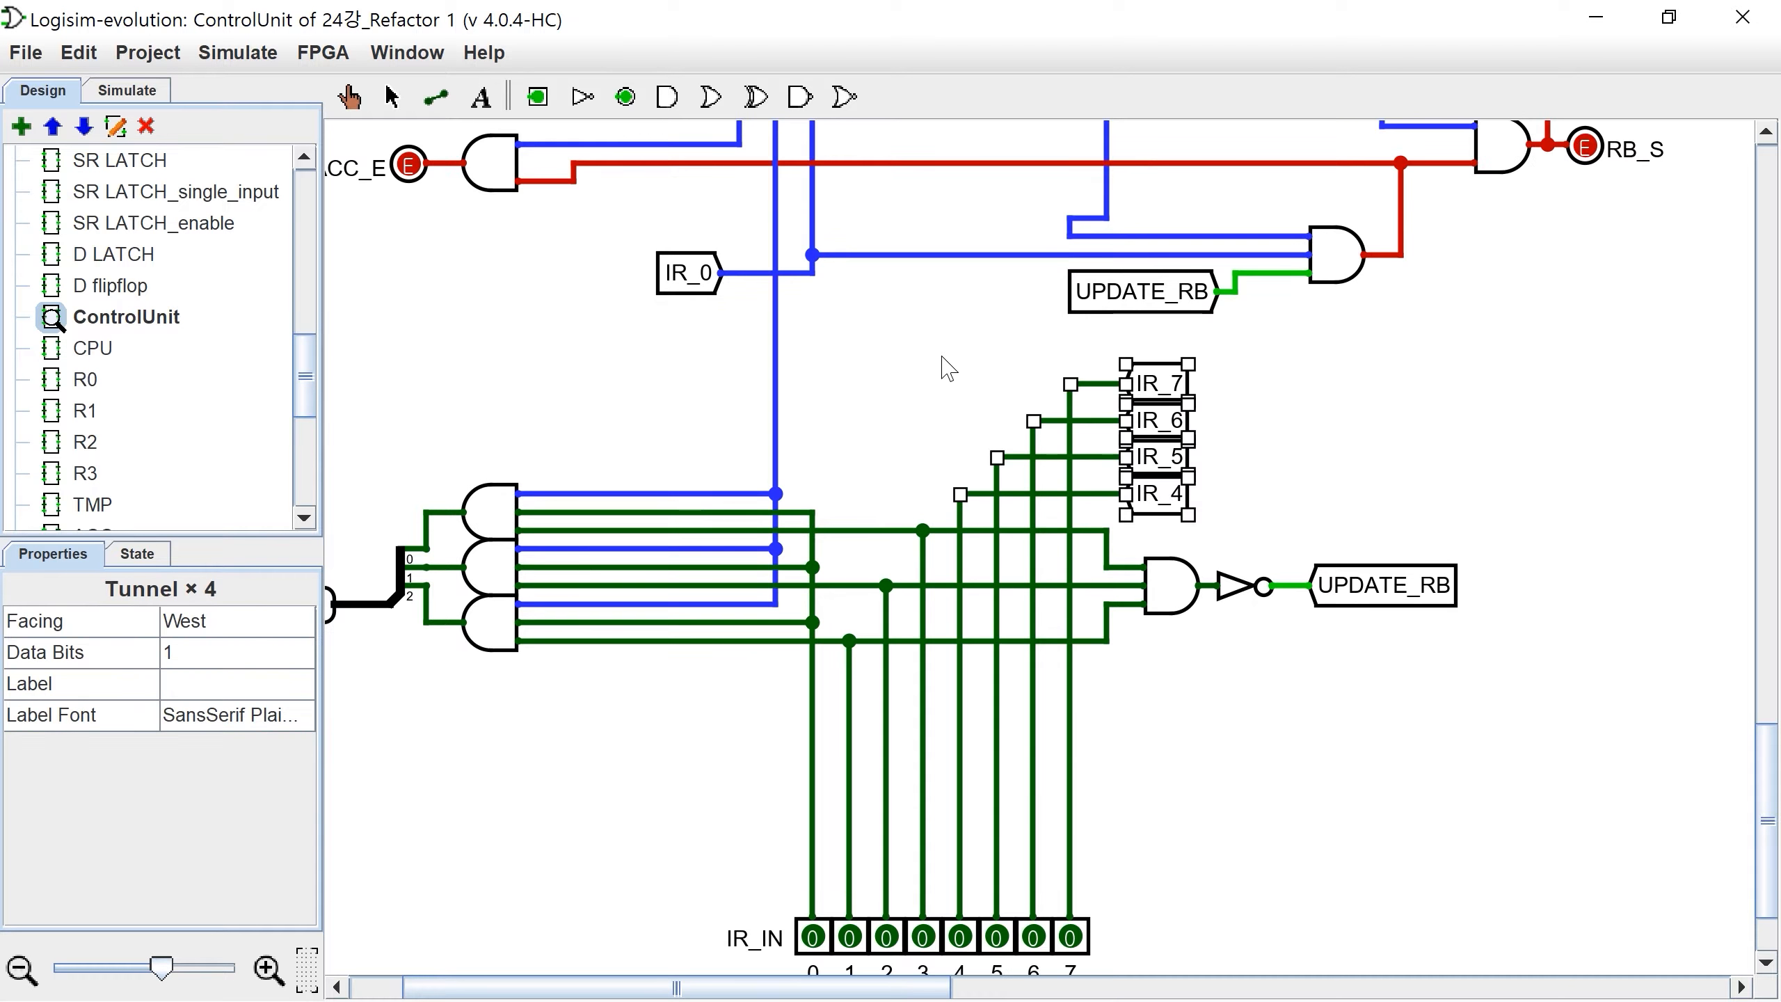
{"action": "key", "text": "Delete"}
{"action": "left_click", "coordinate": [1237, 746]}
{"action": "key", "text": "ctrl+z"}
Step: Move the IR_7 to IR_4 tunnels below the UPDATE_RB gate and trim the leftover wire ends above them
{"action": "left_click_drag", "start_coordinate": [1150, 375], "coordinate": [1154, 651]}
{"action": "left_click", "coordinate": [1139, 427]}
{"action": "left_click_drag", "start_coordinate": [1070, 384], "coordinate": [1070, 661]}
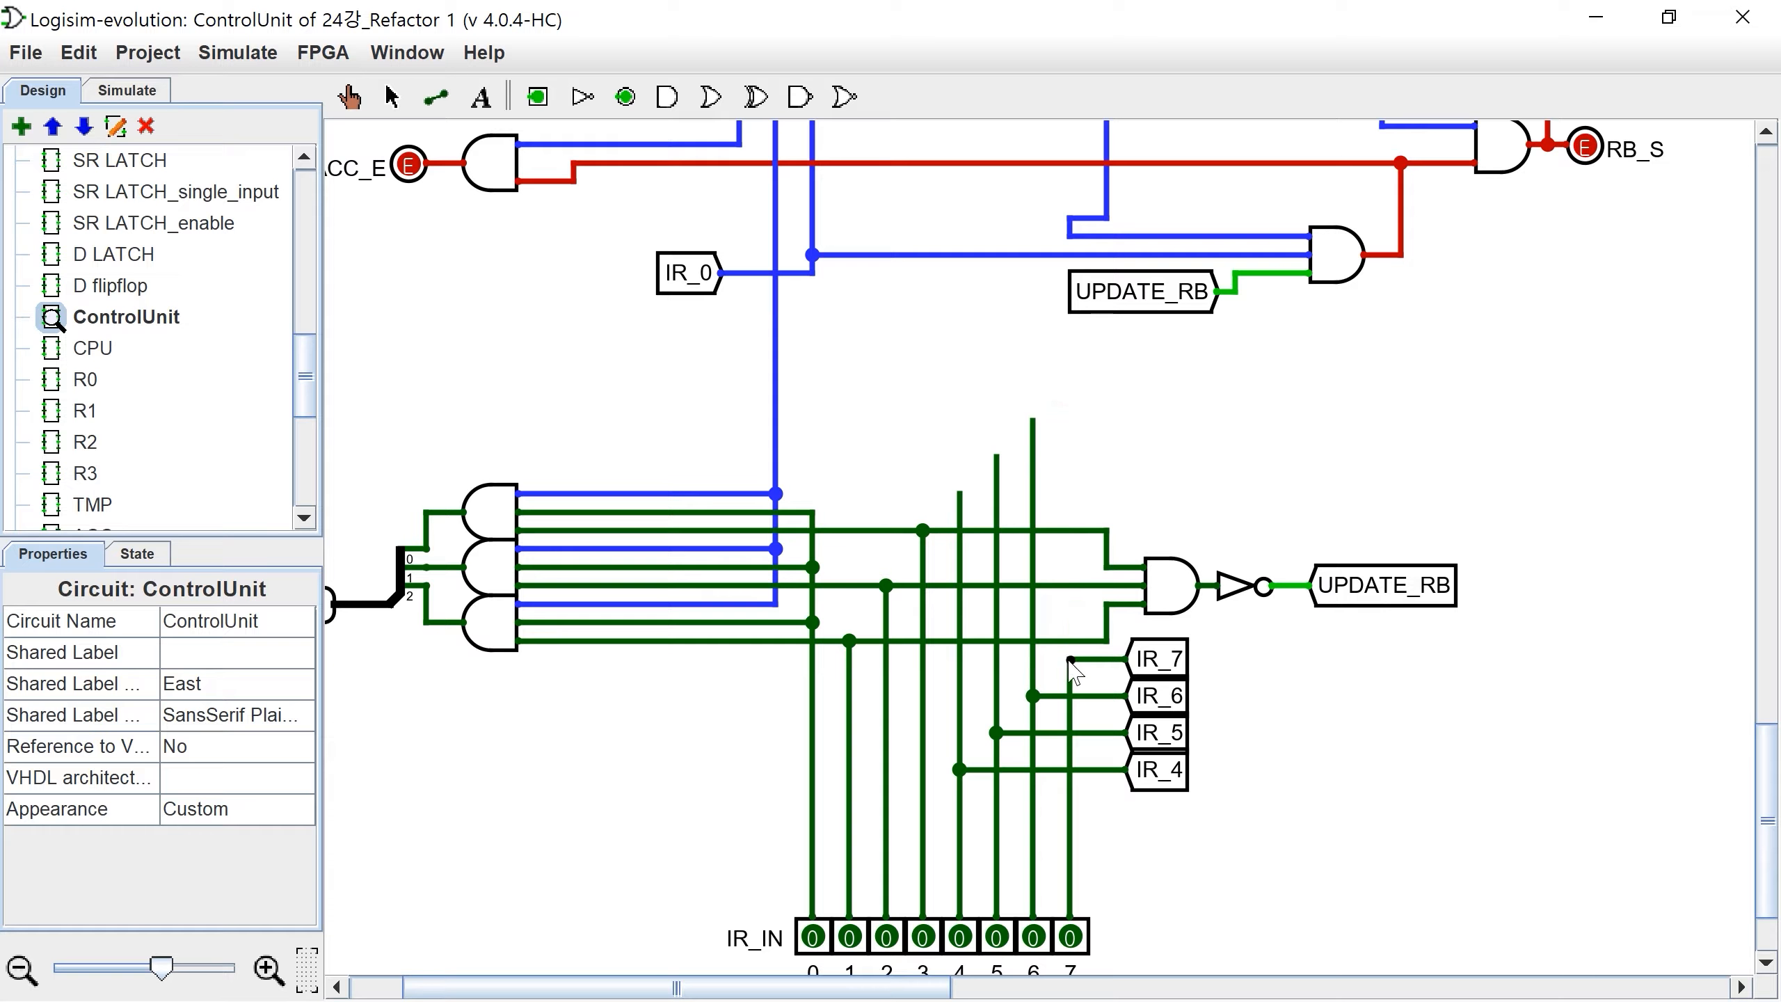
{"action": "left_click_drag", "start_coordinate": [1033, 421], "coordinate": [1034, 696]}
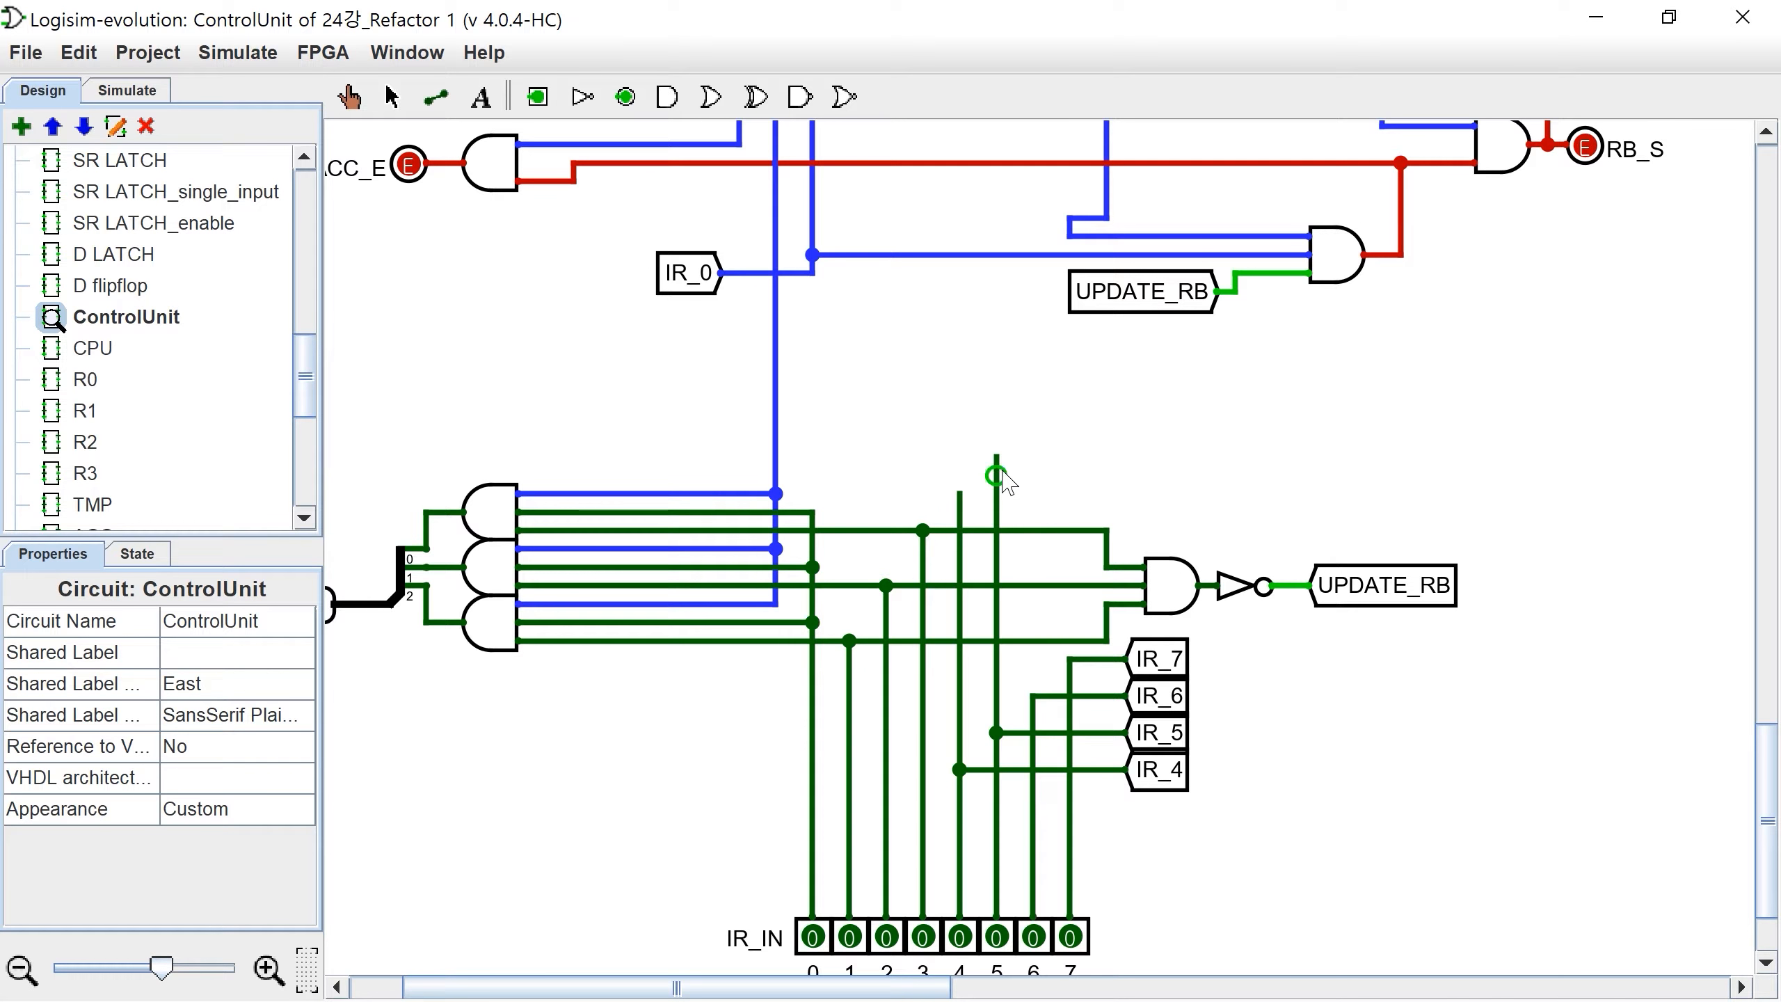
{"action": "left_click_drag", "start_coordinate": [996, 477], "coordinate": [997, 732]}
{"action": "left_click_drag", "start_coordinate": [960, 492], "coordinate": [960, 769]}
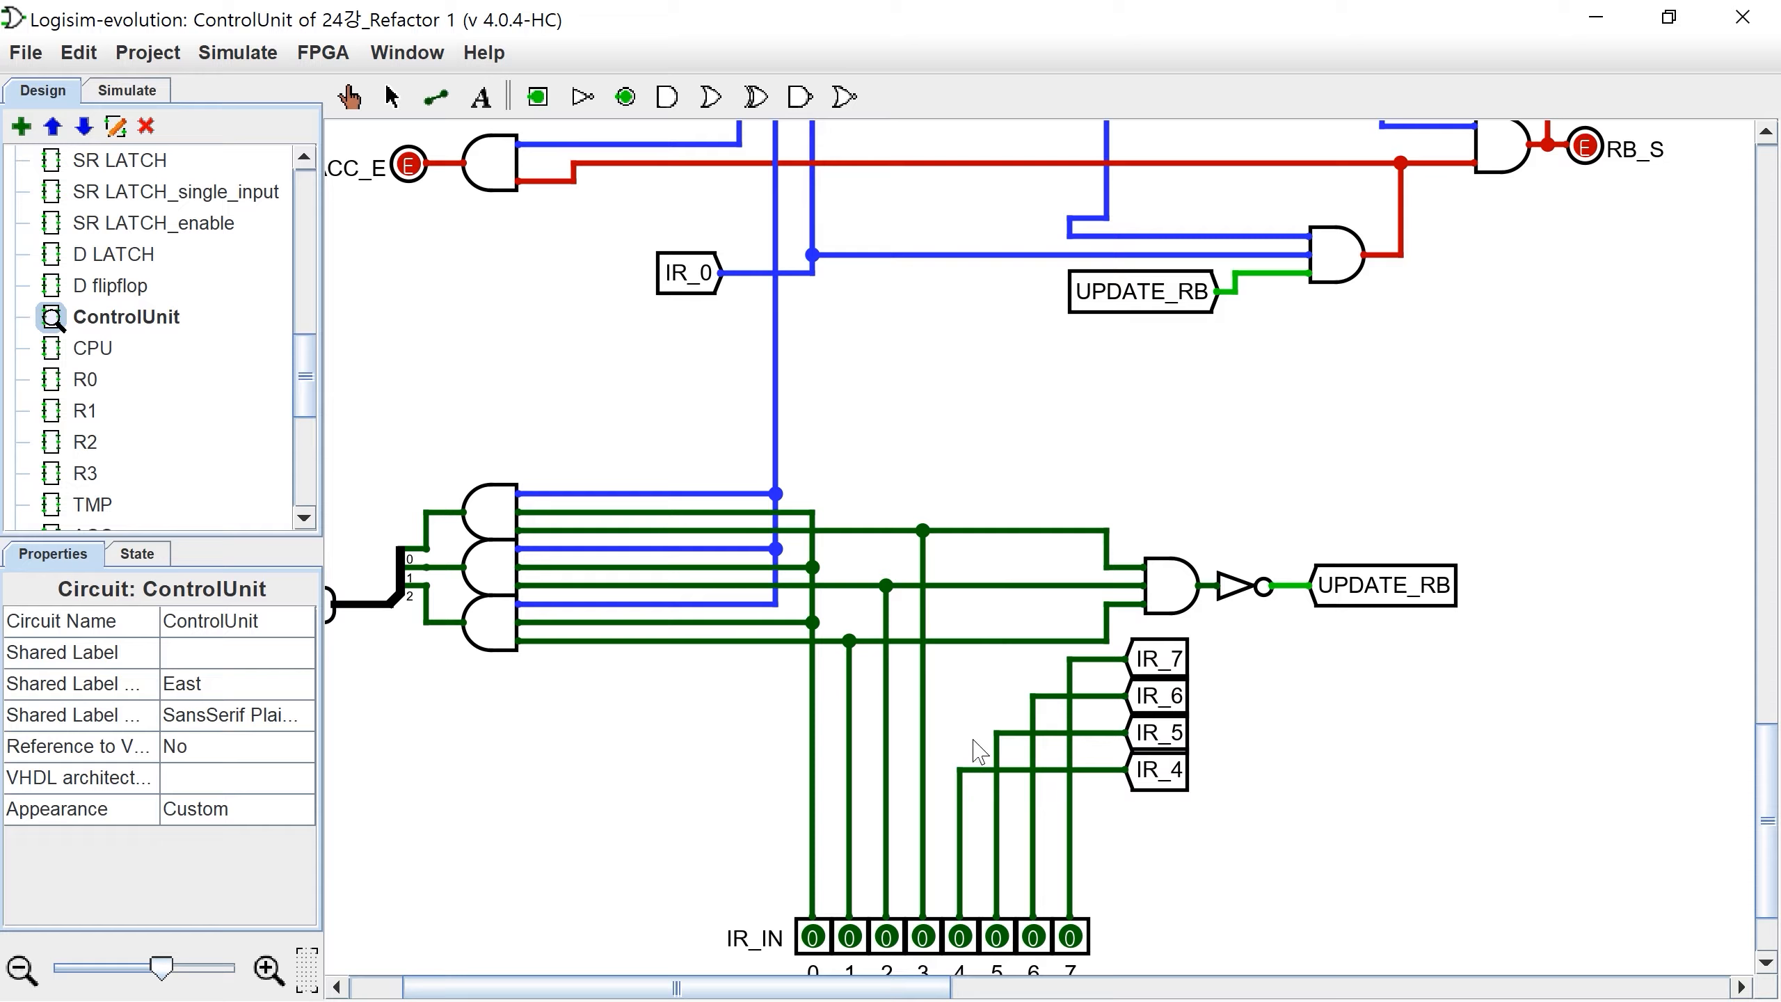
Step: Lower the IR_IN pins again and duplicate the four IR tunnels directly beneath the originals
{"action": "scroll", "coordinate": [1134, 886], "scroll_direction": "down", "scroll_amount": 3}
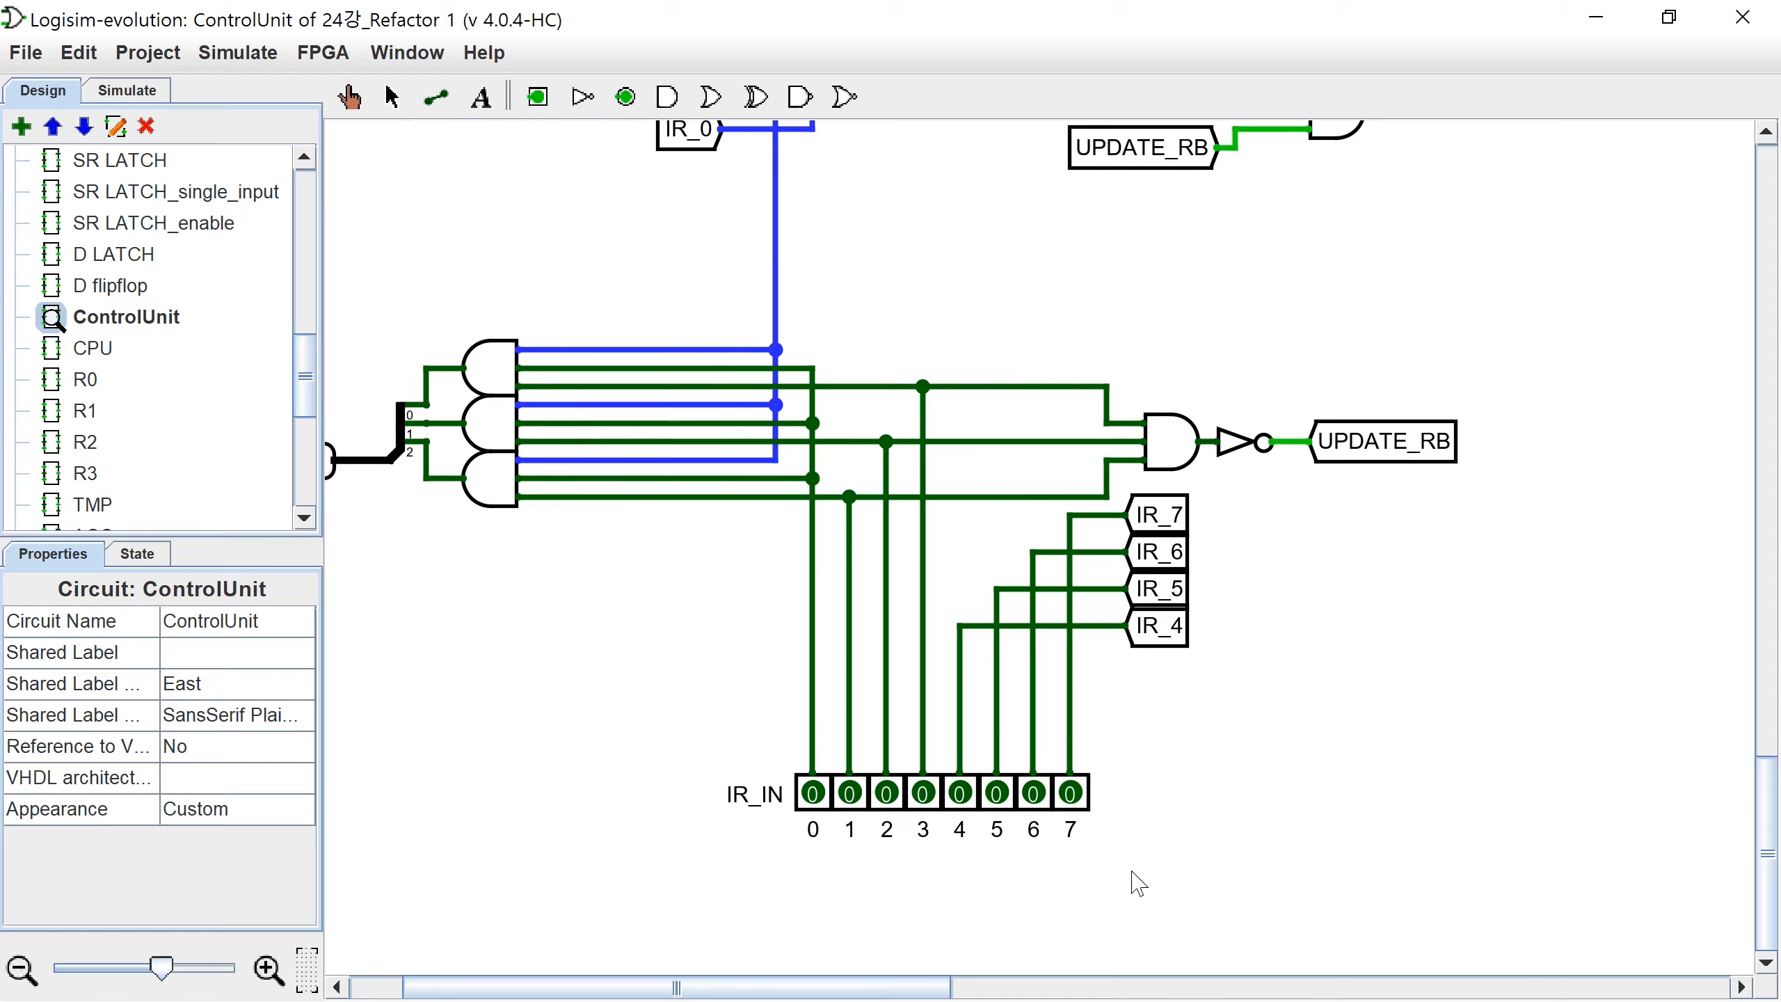
{"action": "left_click_drag", "start_coordinate": [1152, 873], "coordinate": [615, 730]}
{"action": "left_click_drag", "start_coordinate": [923, 792], "coordinate": [923, 865]}
{"action": "mouse_move", "coordinate": [1252, 693]}
{"action": "left_mouse_down"}
{"action": "mouse_move", "coordinate": [1118, 487]}
{"action": "mouse_move", "coordinate": [1155, 654]}
{"action": "left_mouse_up"}
{"action": "key", "text": "ctrl+d"}
Step: Wire the four duplicated tunnels to the IR_IN bit 3, 2, 1 and 0 lines, in order from the uppermost
{"action": "left_click_drag", "start_coordinate": [1126, 662], "coordinate": [923, 663]}
{"action": "left_click_drag", "start_coordinate": [1126, 699], "coordinate": [887, 699]}
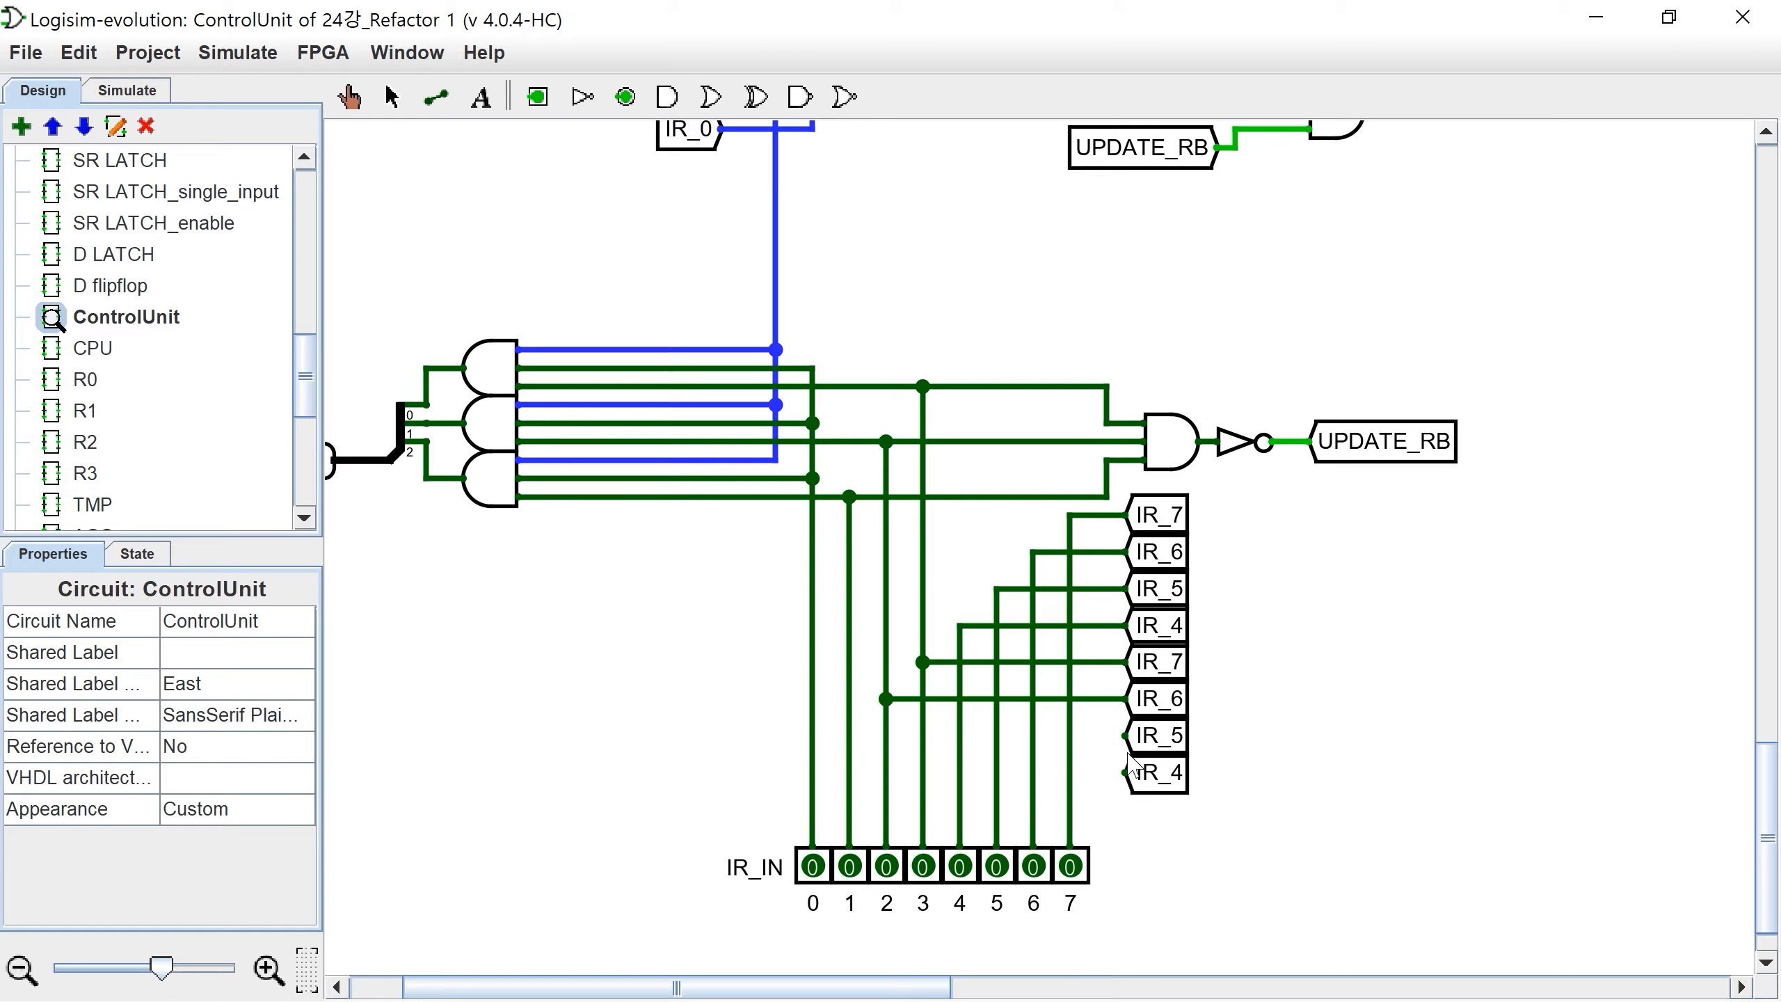
{"action": "left_click_drag", "start_coordinate": [1125, 737], "coordinate": [850, 736]}
{"action": "left_click_drag", "start_coordinate": [1126, 772], "coordinate": [812, 772]}
Step: Relabel the duplicated tunnels on the bit 3 and bit 2 lines as IR_3 and IR_2
{"action": "left_click", "coordinate": [1160, 663]}
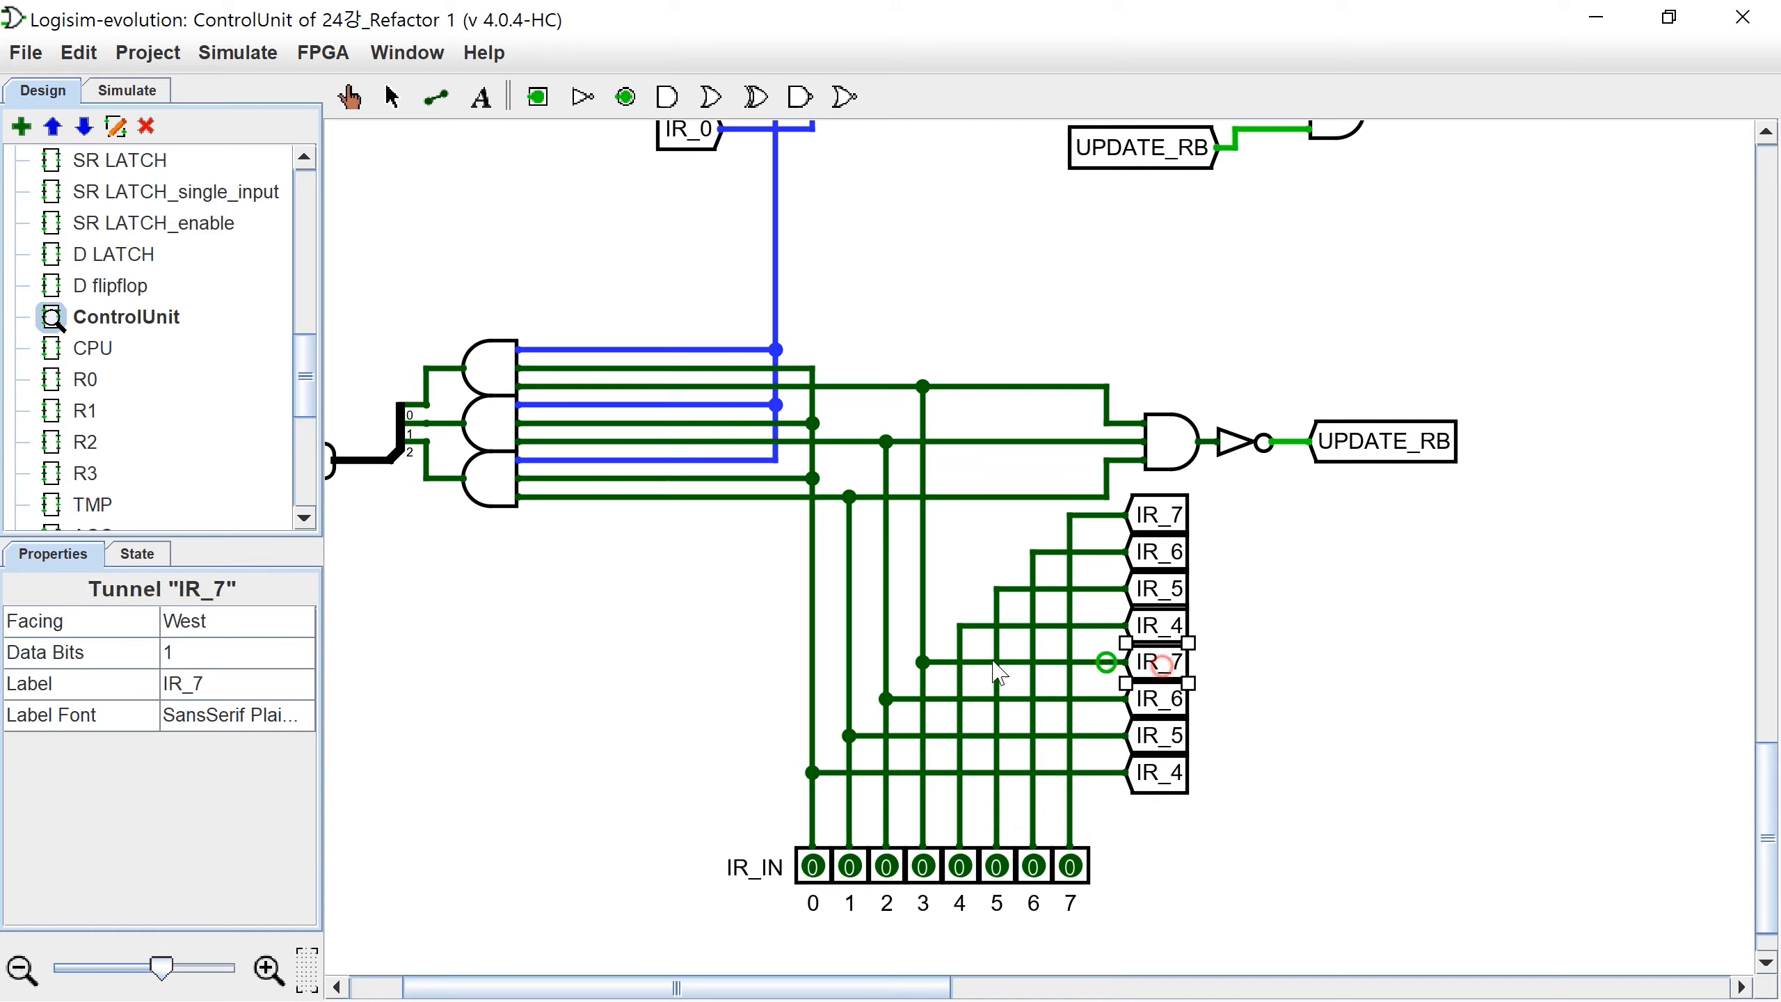
{"action": "left_click", "coordinate": [265, 684]}
{"action": "key", "text": "BackSpace"}
{"action": "type", "text": "3"}
{"action": "key", "text": "Return"}
{"action": "left_click", "coordinate": [1160, 699]}
{"action": "left_click", "coordinate": [239, 685]}
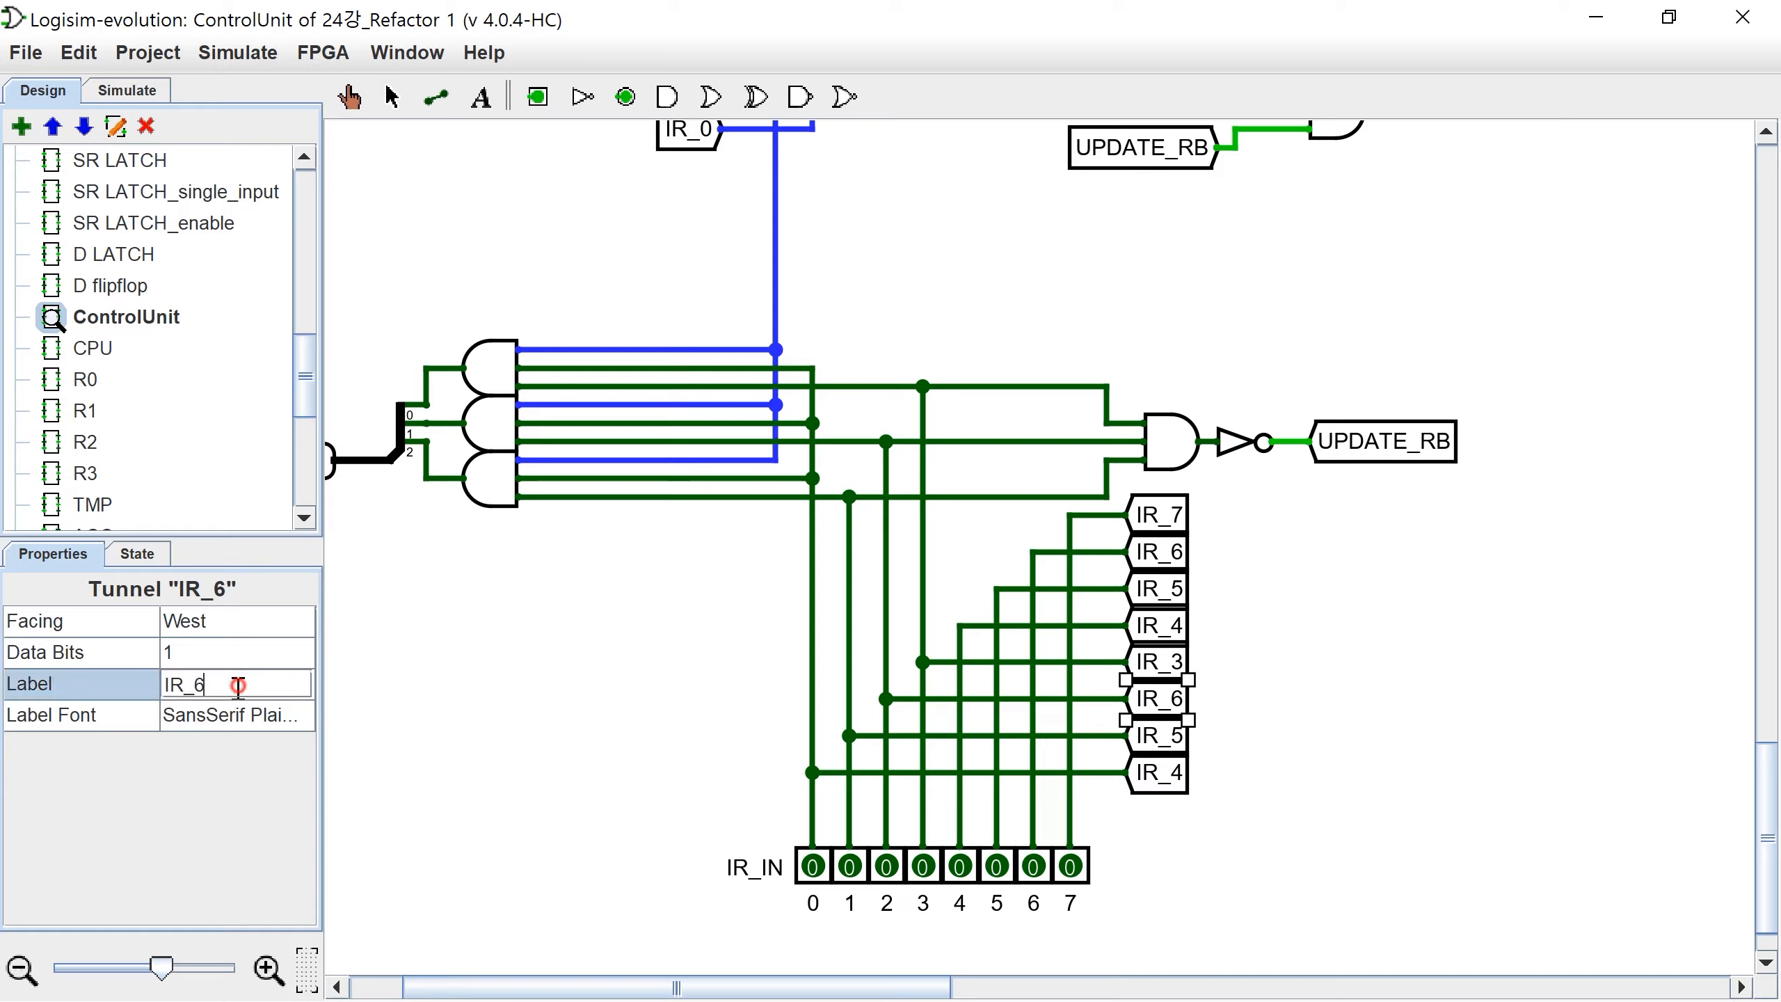
{"action": "key", "text": "BackSpace"}
{"action": "type", "text": "2"}
{"action": "key", "text": "Return"}
Step: Relabel the duplicated tunnels on the bit 1 and bit 0 lines as IR_1 and IR_0
{"action": "left_click", "coordinate": [1160, 736]}
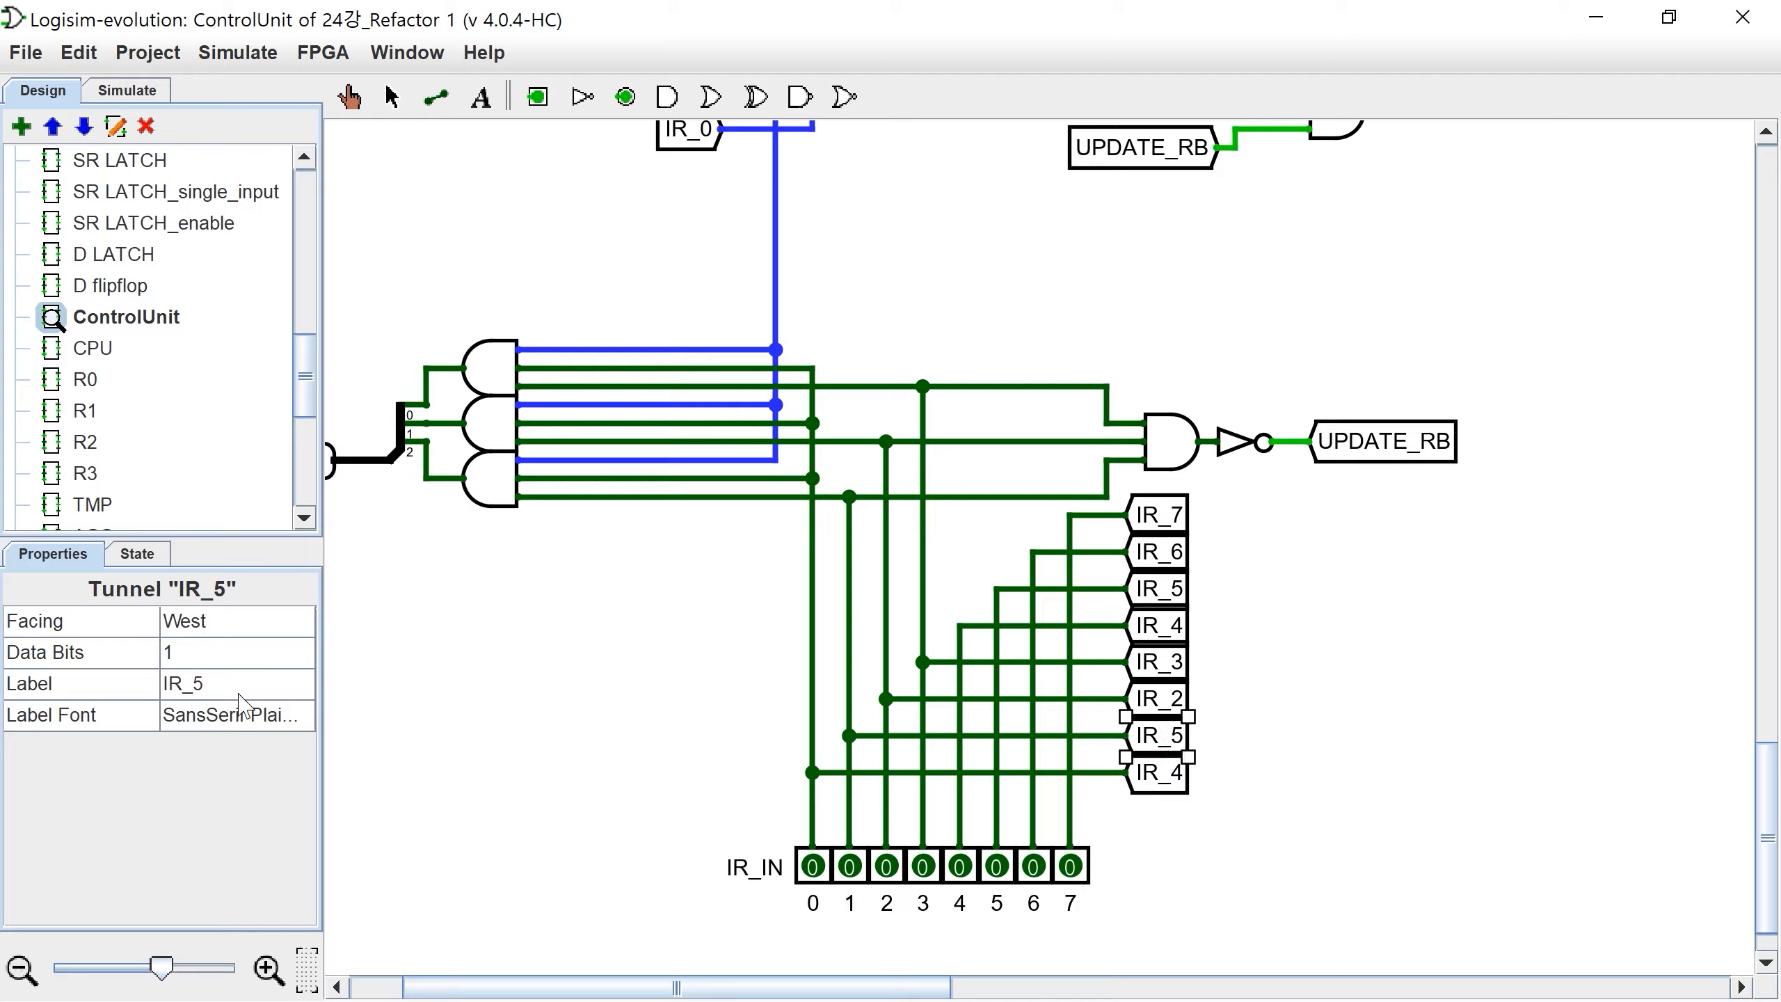
{"action": "left_click", "coordinate": [242, 685]}
{"action": "key", "text": "BackSpace"}
{"action": "type", "text": "1"}
{"action": "key", "text": "Return"}
{"action": "left_click", "coordinate": [1160, 772]}
{"action": "left_click", "coordinate": [239, 684]}
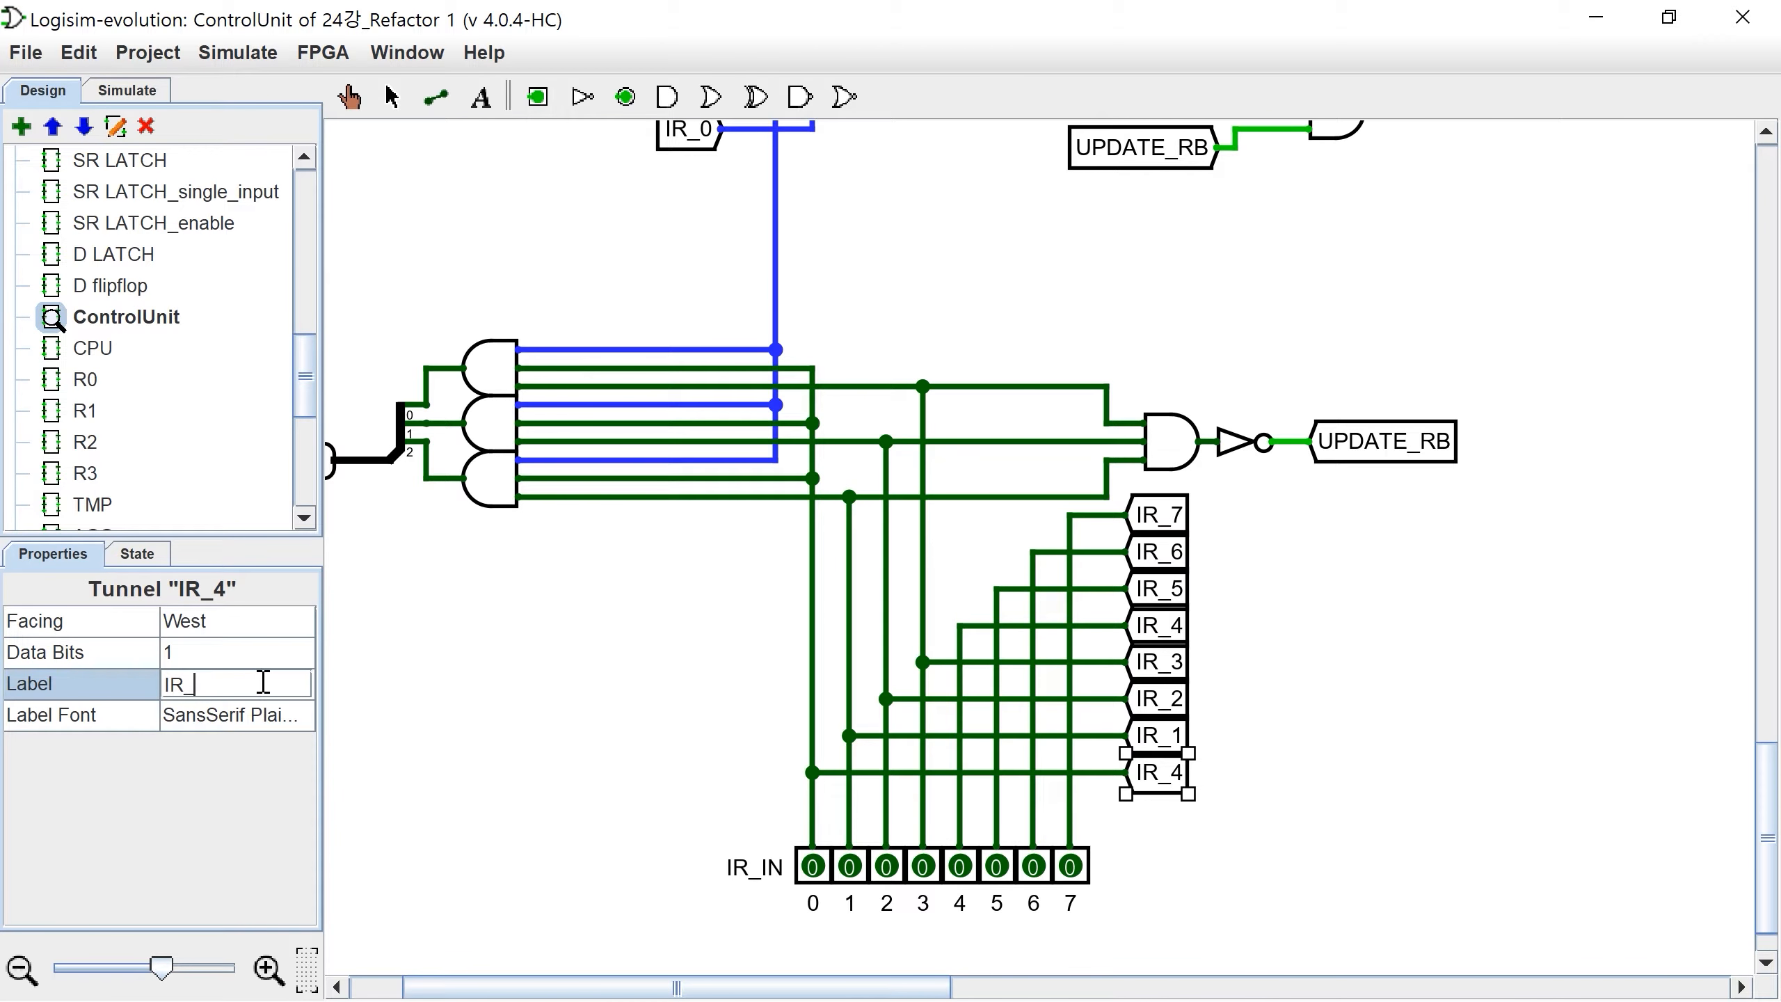
{"action": "type", "text": "0"}
{"action": "key", "text": "Return"}
{"action": "left_click", "coordinate": [802, 509]}
Step: Cut the long vertical wire above the opcode gates and end its upper part with a copied IR_0 tunnel relabelled S5
{"action": "scroll", "coordinate": [803, 509], "scroll_direction": "up", "scroll_amount": 10}
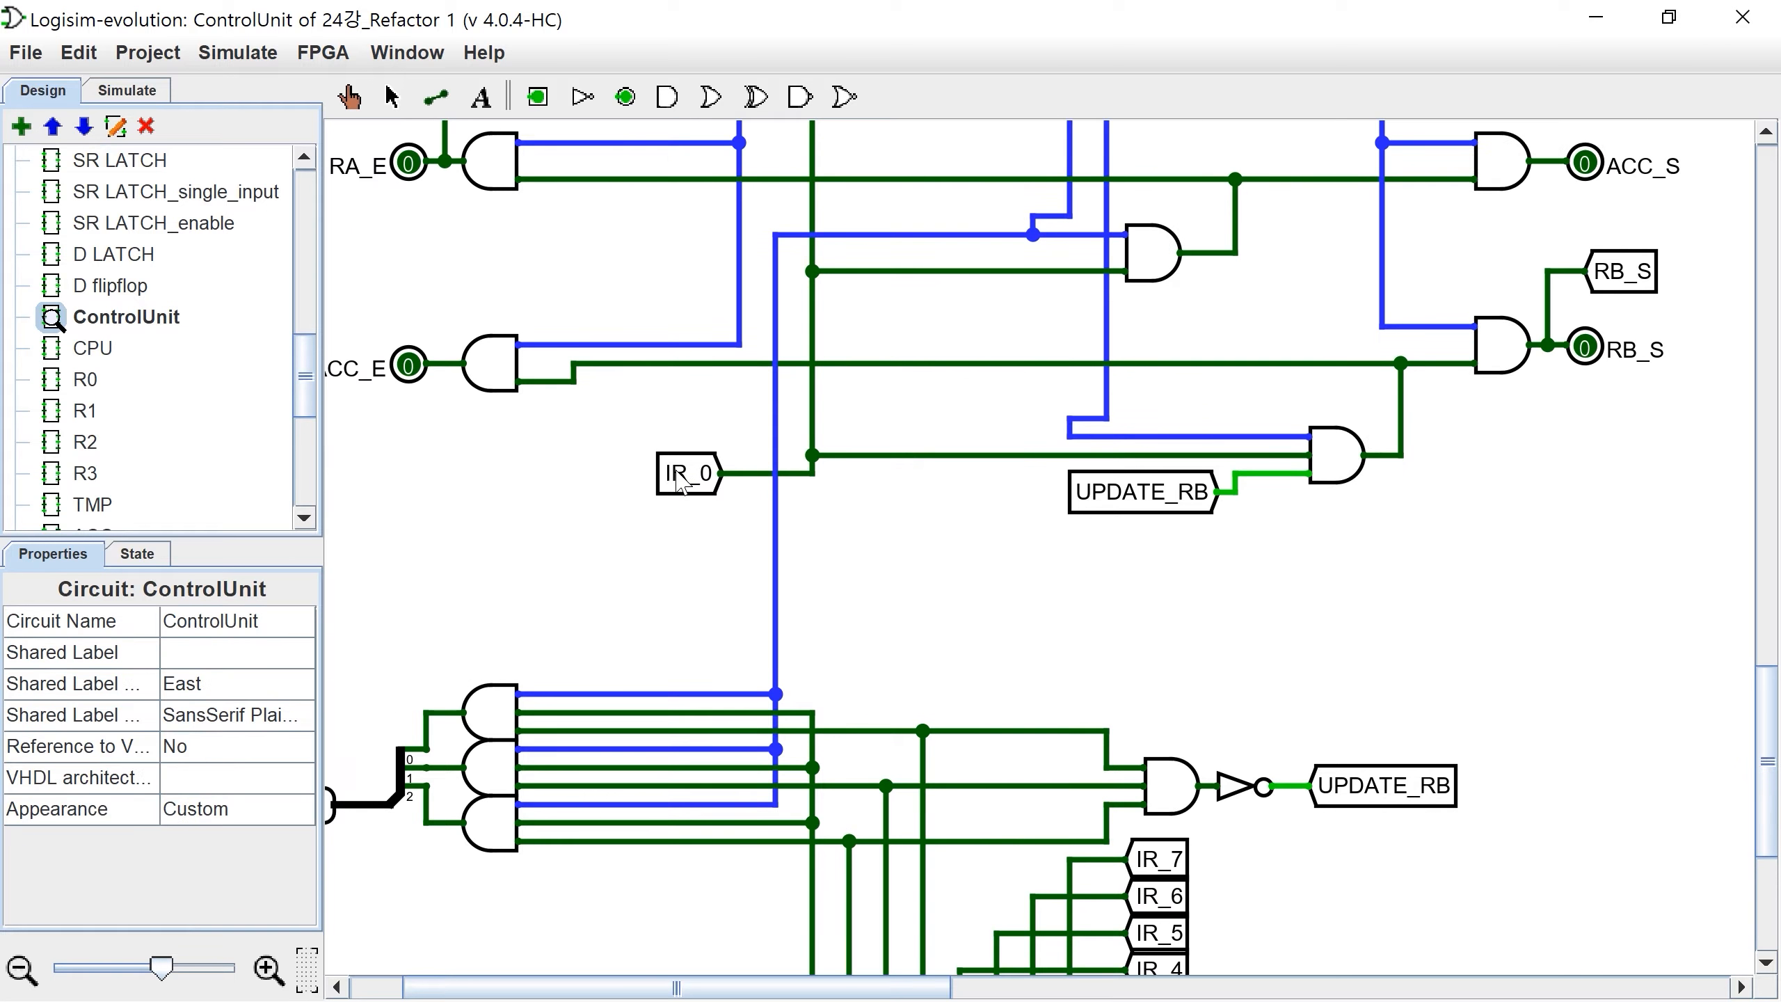
{"action": "left_click", "coordinate": [679, 476]}
{"action": "scroll", "coordinate": [907, 616], "scroll_direction": "down", "scroll_amount": 5}
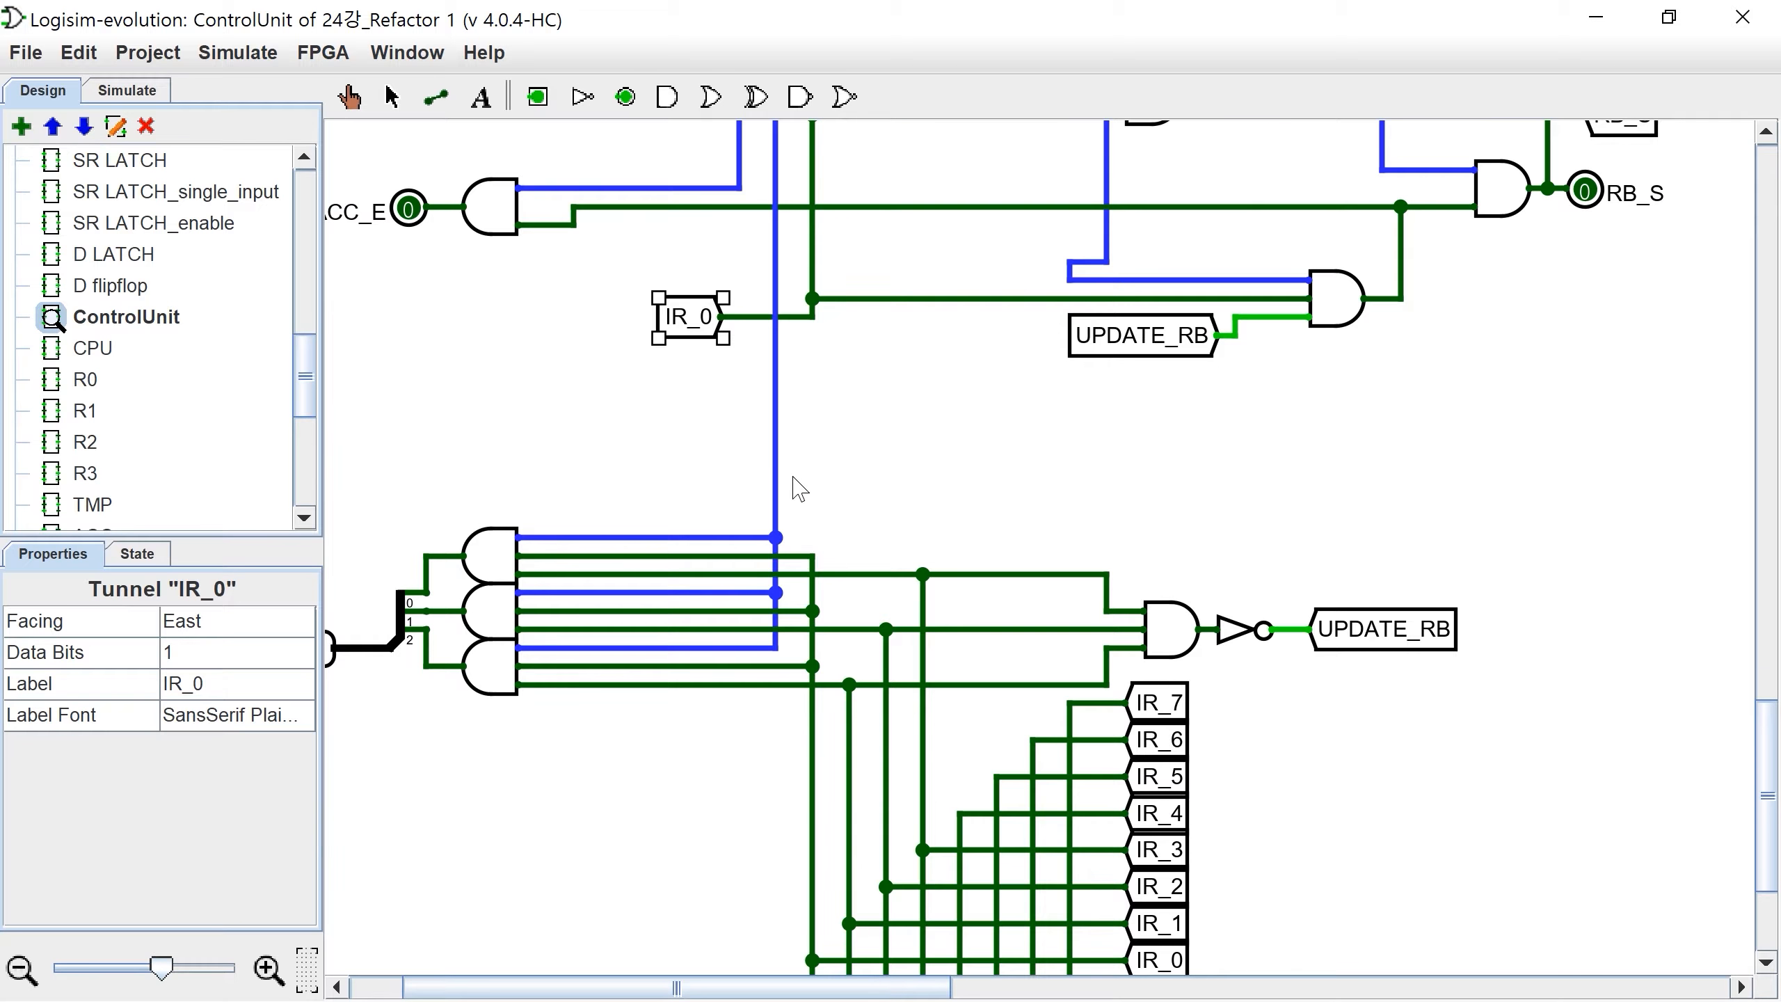
{"action": "scroll", "coordinate": [799, 491], "scroll_direction": "up", "scroll_amount": 4}
{"action": "scroll", "coordinate": [1065, 258], "scroll_direction": "up", "scroll_amount": 19}
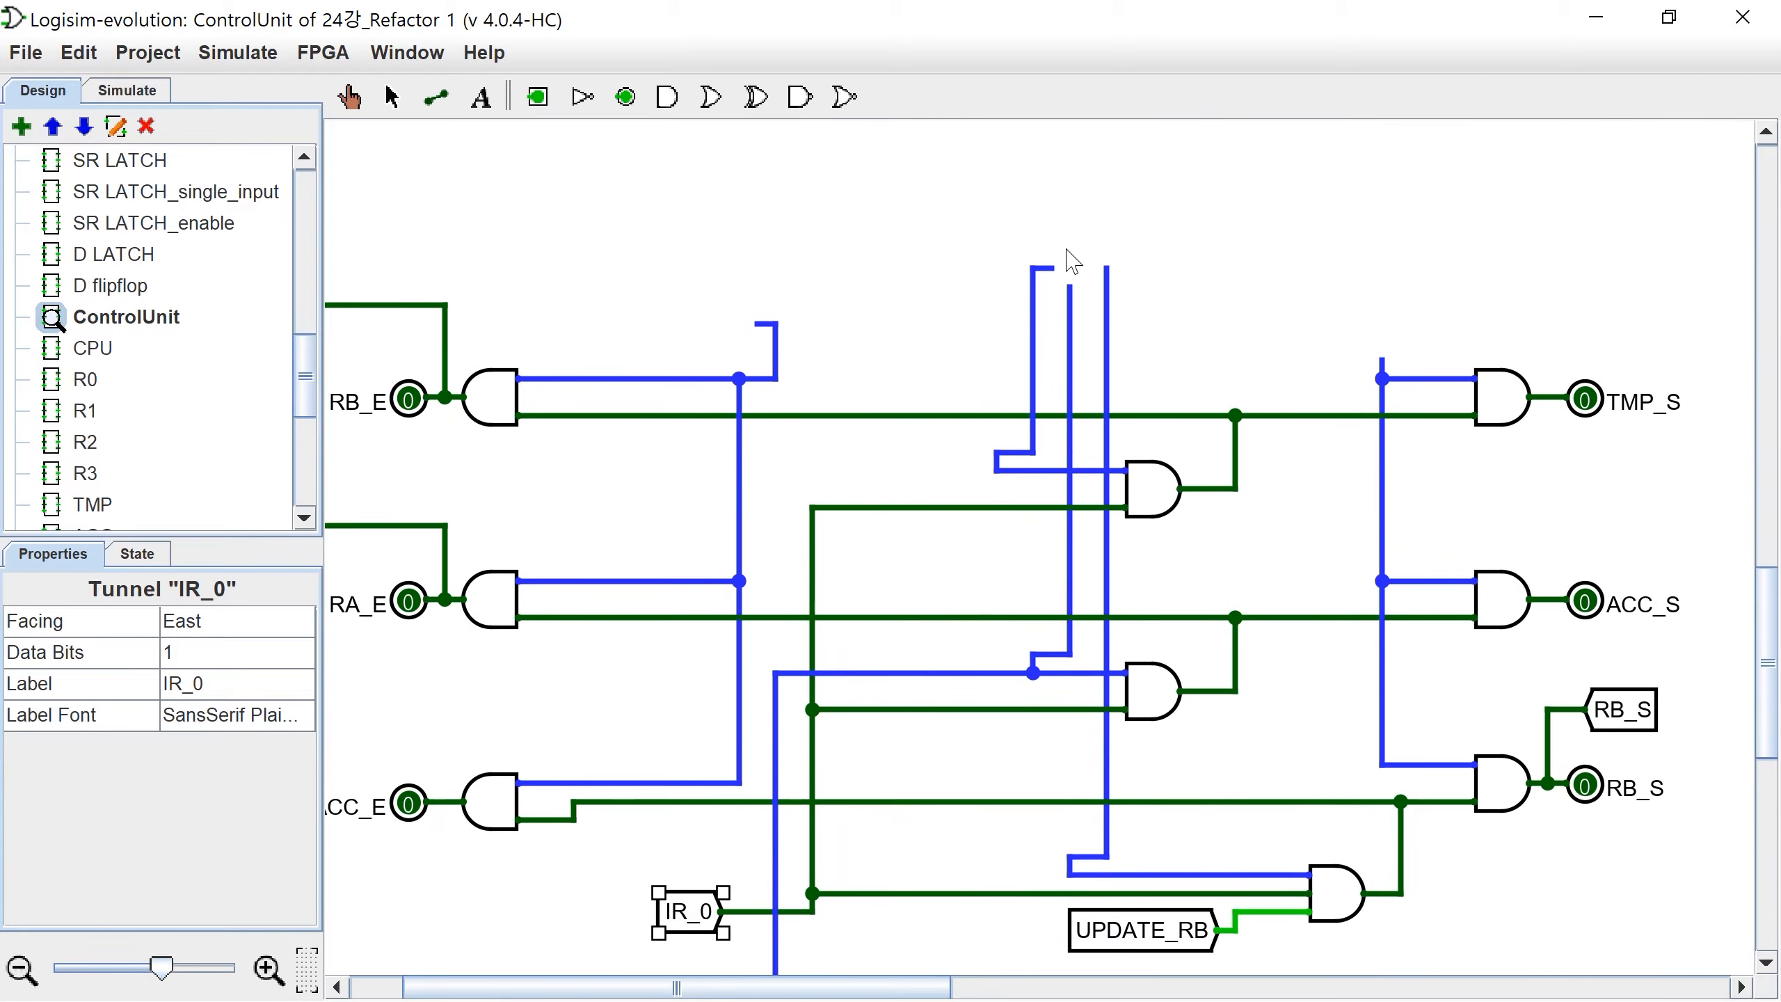
{"action": "scroll", "coordinate": [1057, 558], "scroll_direction": "left", "scroll_amount": 3}
{"action": "scroll", "coordinate": [1058, 557], "scroll_direction": "down", "scroll_amount": 20}
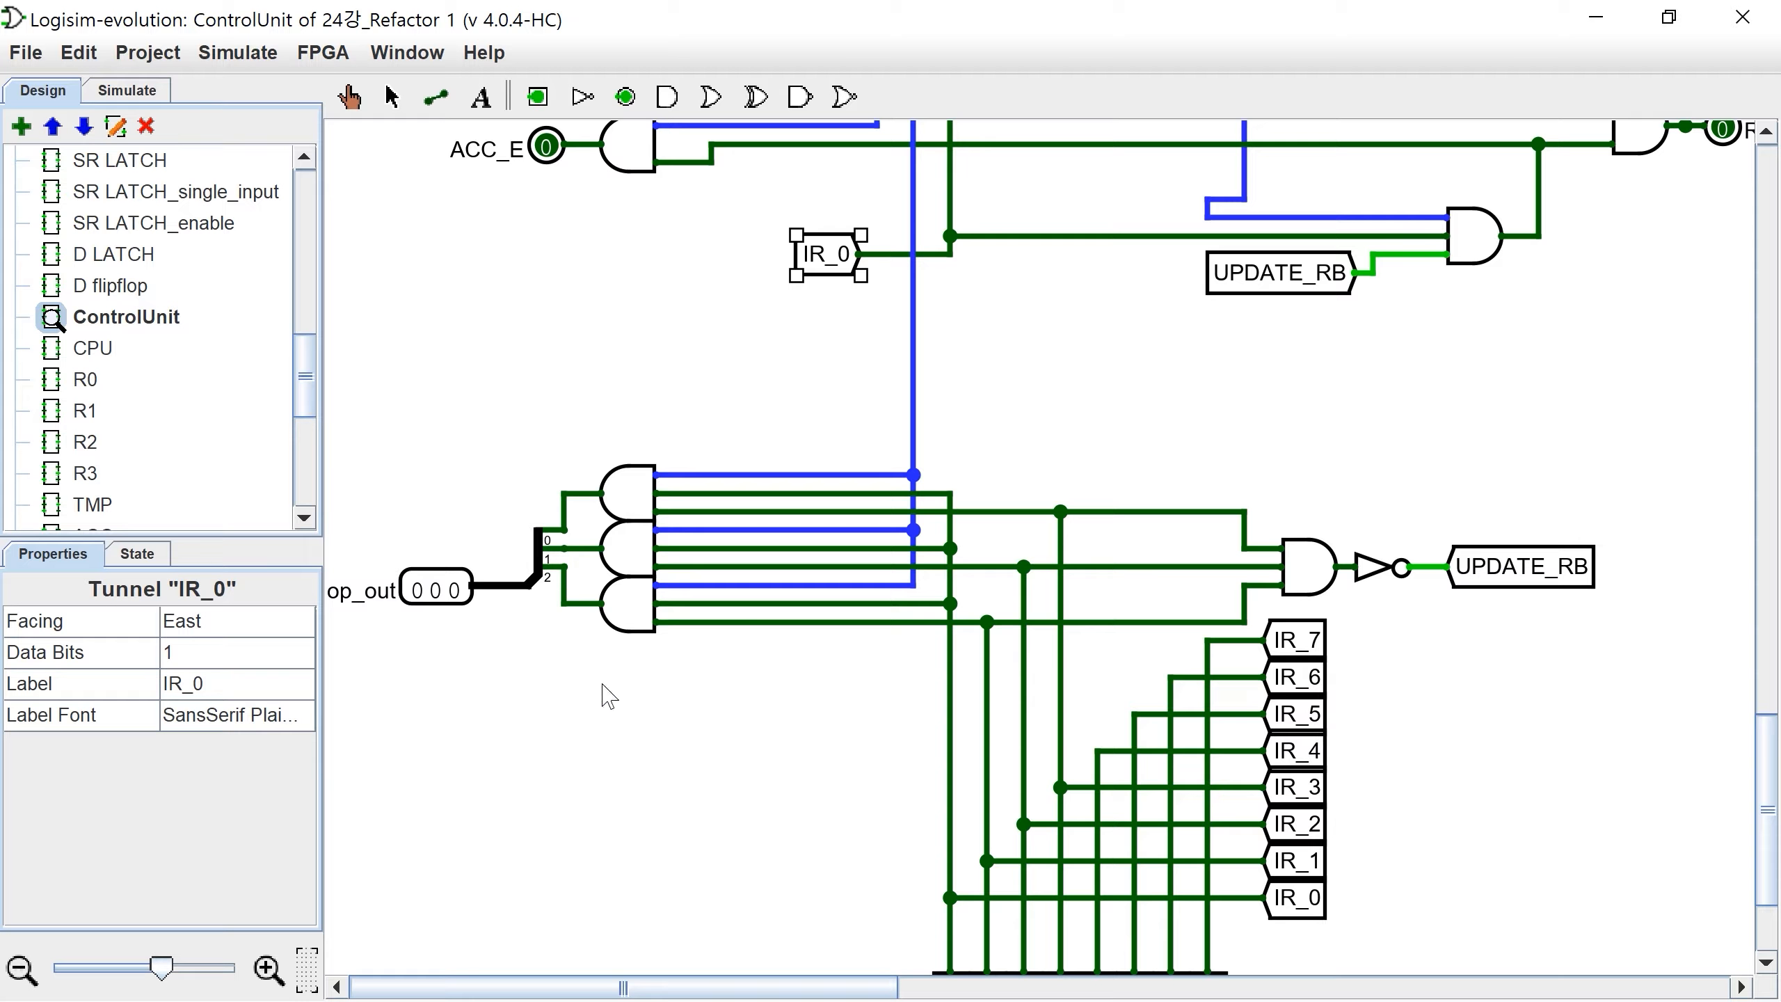
{"action": "scroll", "coordinate": [1021, 358], "scroll_direction": "up", "scroll_amount": 8}
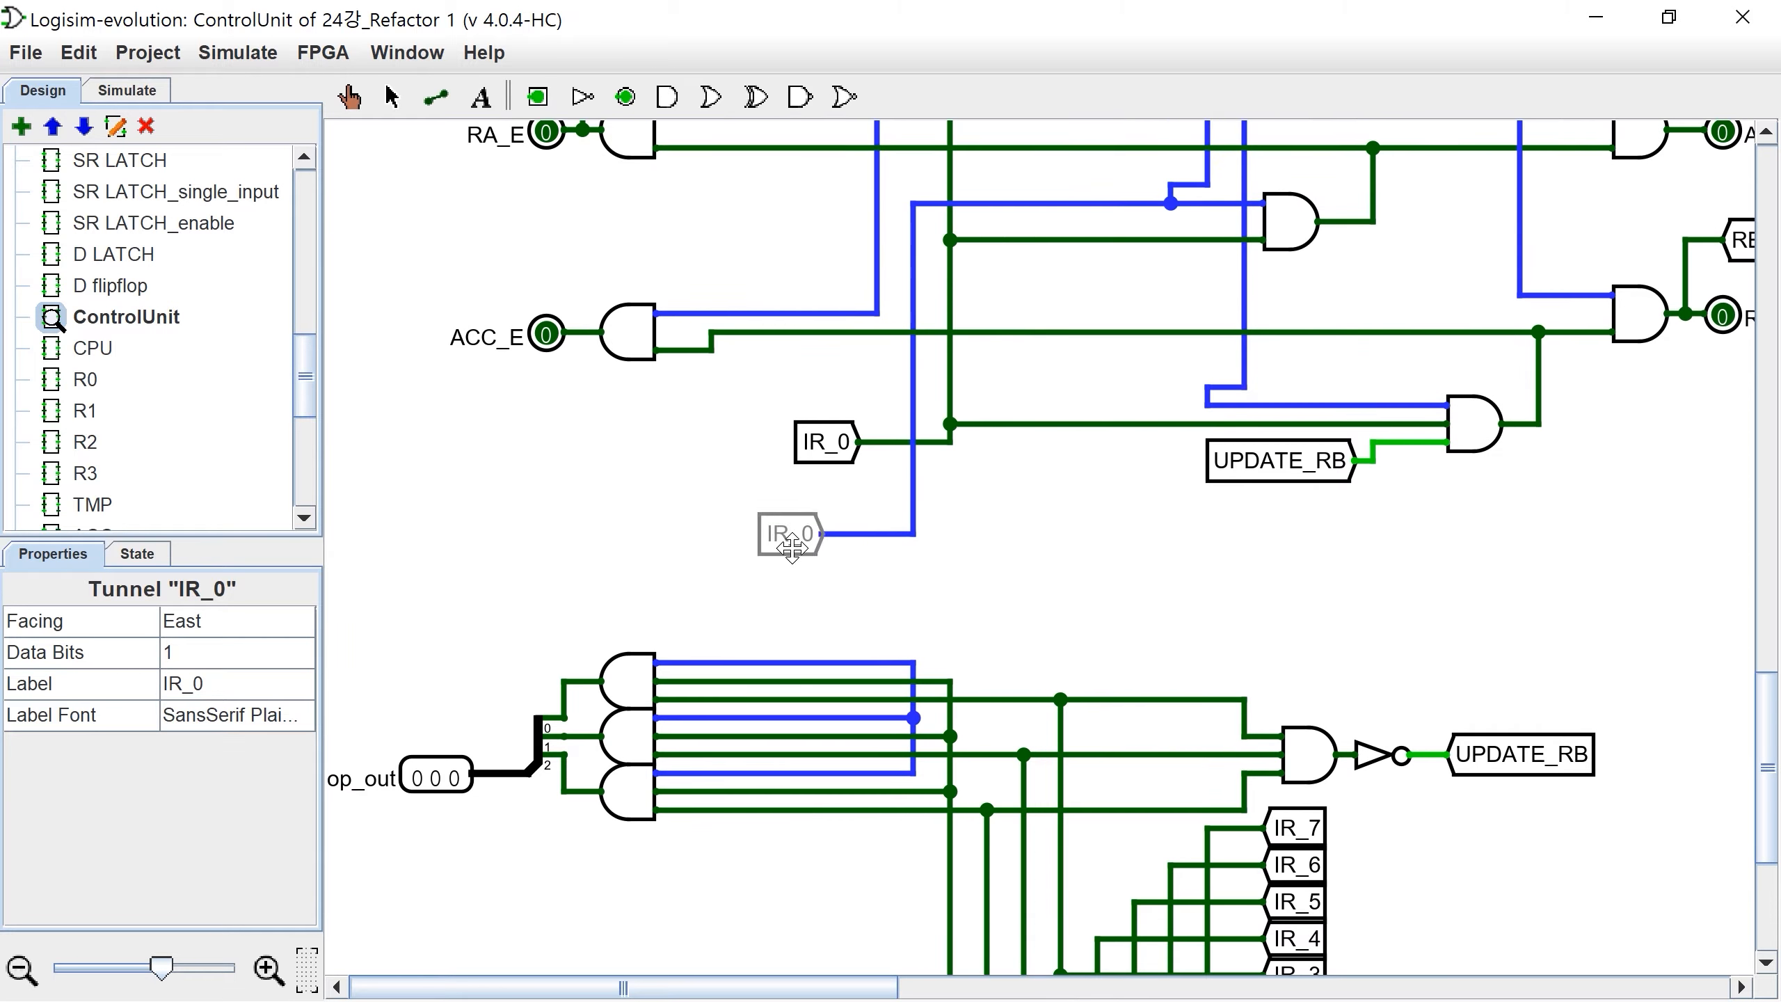
{"action": "left_click", "coordinate": [791, 548]}
{"action": "left_click", "coordinate": [247, 684]}
{"action": "double_click", "coordinate": [245, 684]}
{"action": "type", "text": "s"}
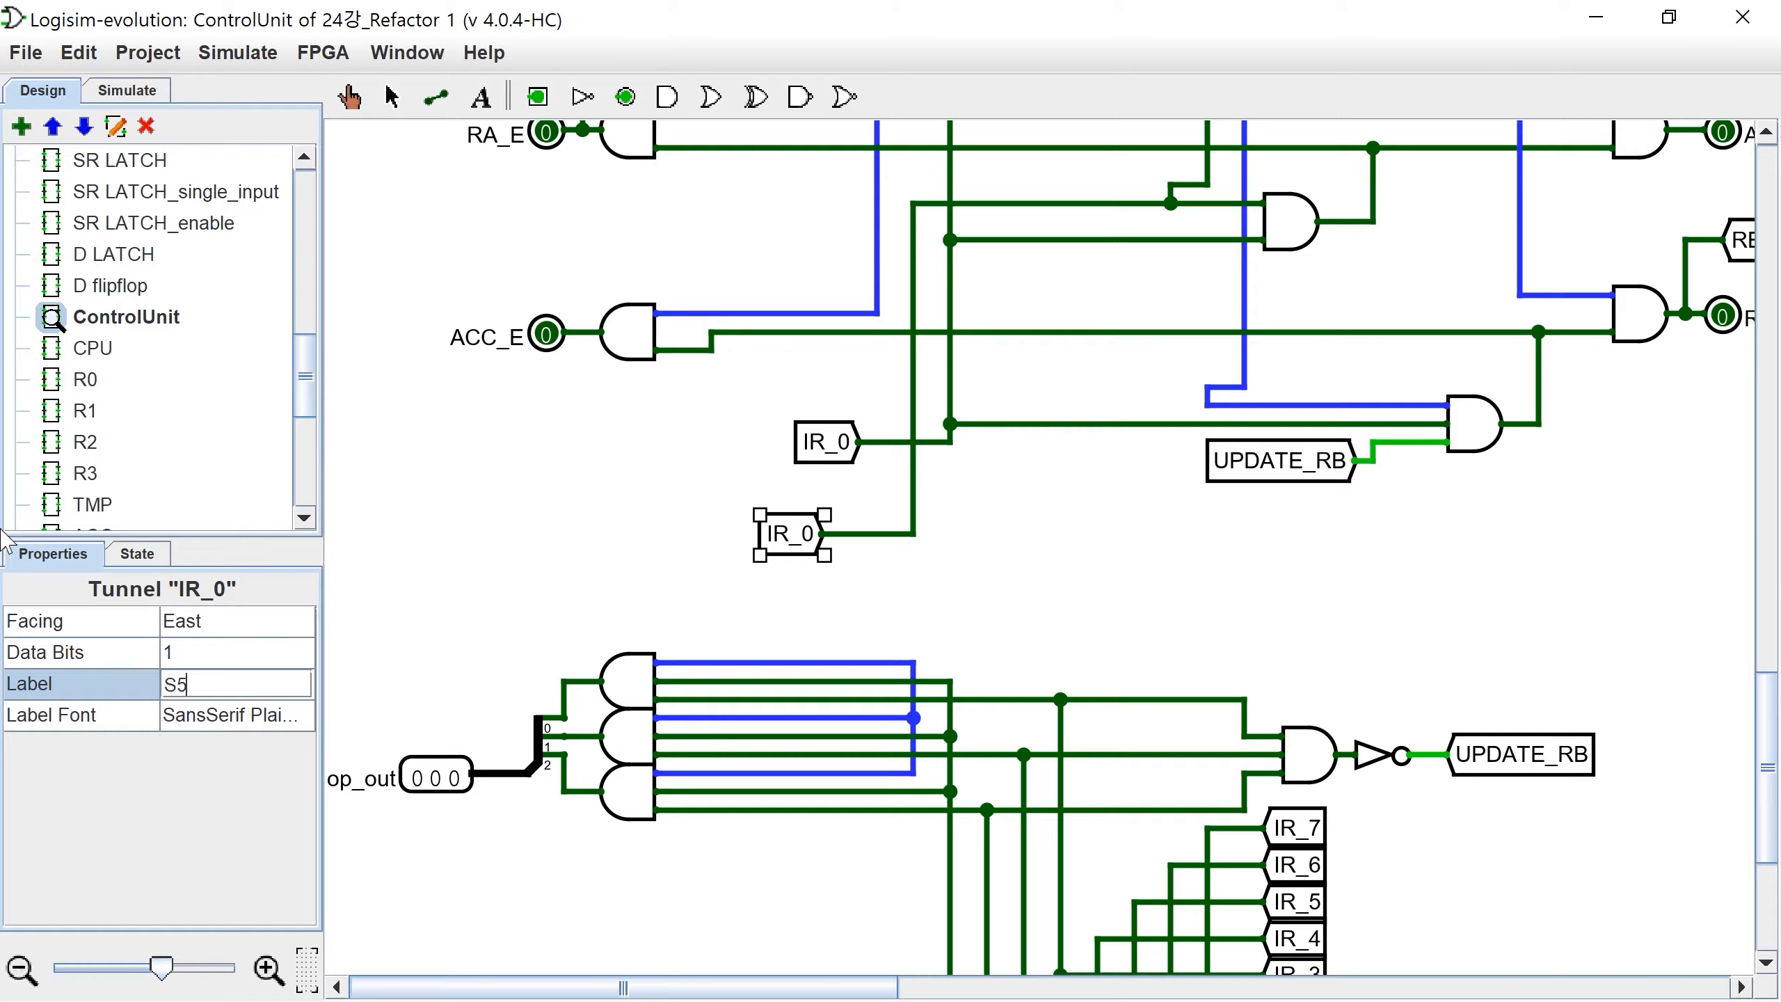
{"action": "key", "text": "Return"}
Step: Extend the opcode gates' shared input wire and attach a west-facing copy of the S5 tunnel to it
{"action": "left_click_drag", "start_coordinate": [915, 663], "coordinate": [968, 610]}
{"action": "left_click", "coordinate": [801, 546]}
{"action": "key", "text": "ctrl+d"}
{"action": "key", "text": "Left"}
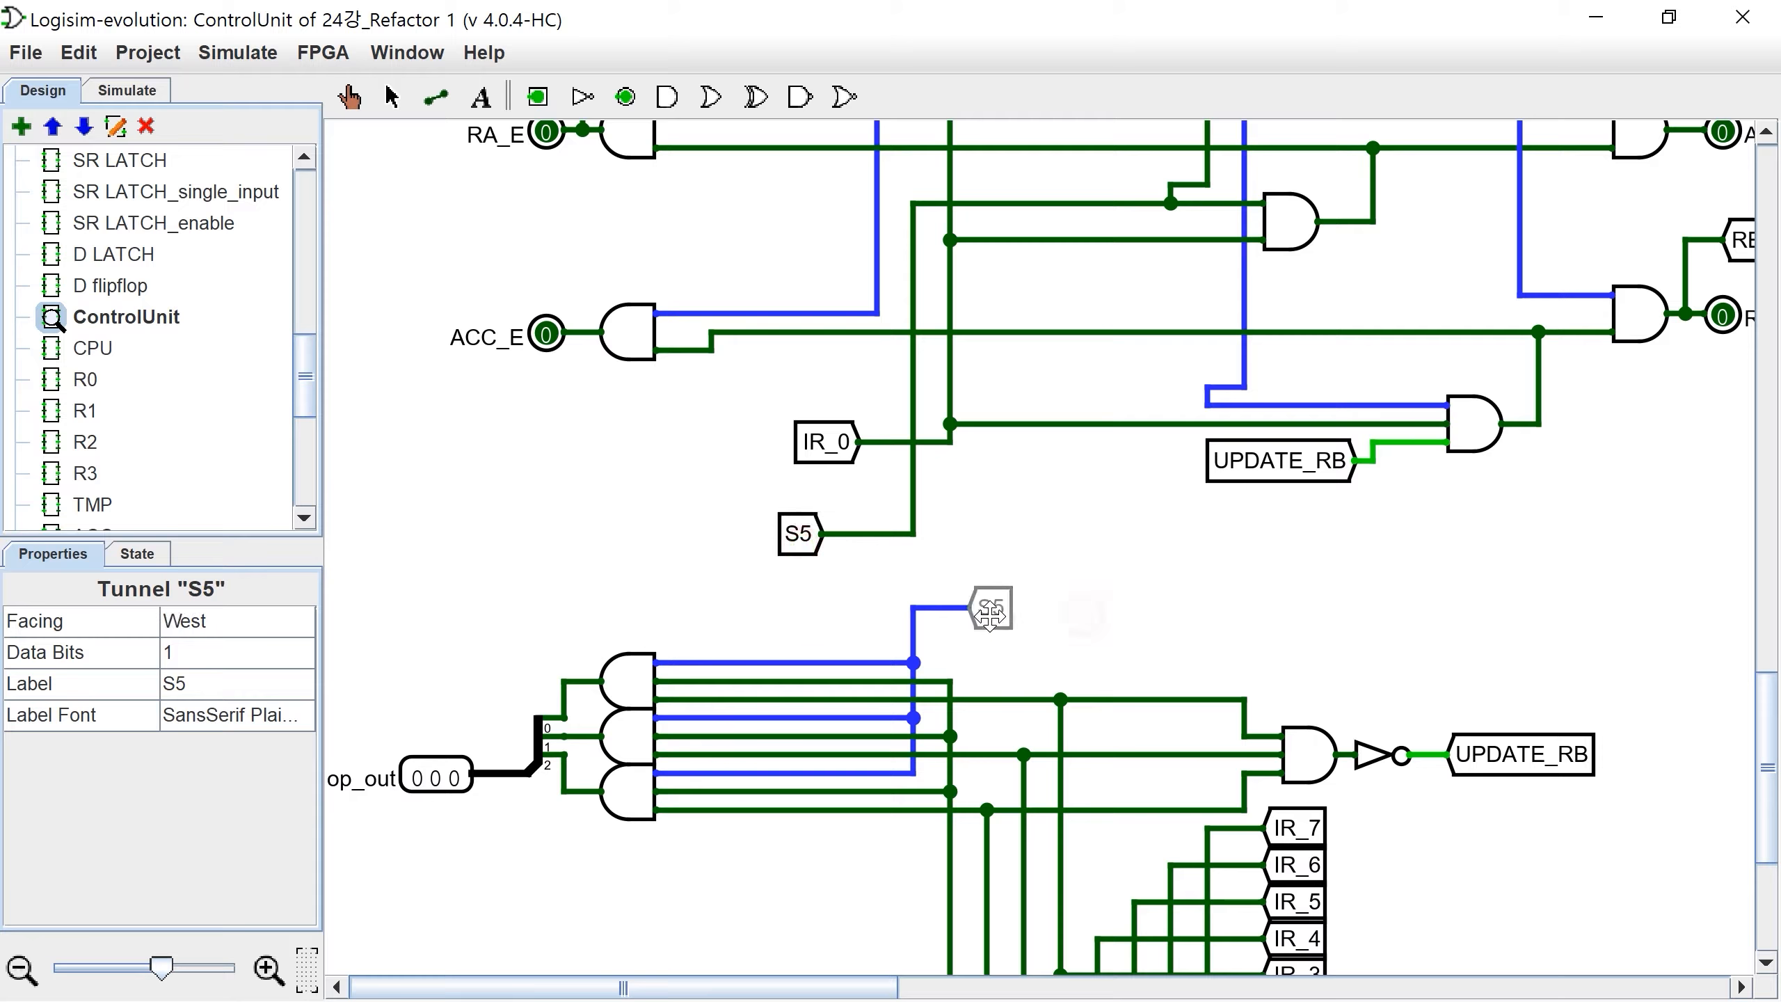
{"action": "left_click", "coordinate": [990, 613]}
{"action": "left_click", "coordinate": [1116, 684]}
Step: Separate the IR_IN decoding circuit from the RB, RA and ACC gate circuit by placing it in free space
{"action": "scroll", "coordinate": [1085, 708], "scroll_direction": "down", "scroll_amount": 4}
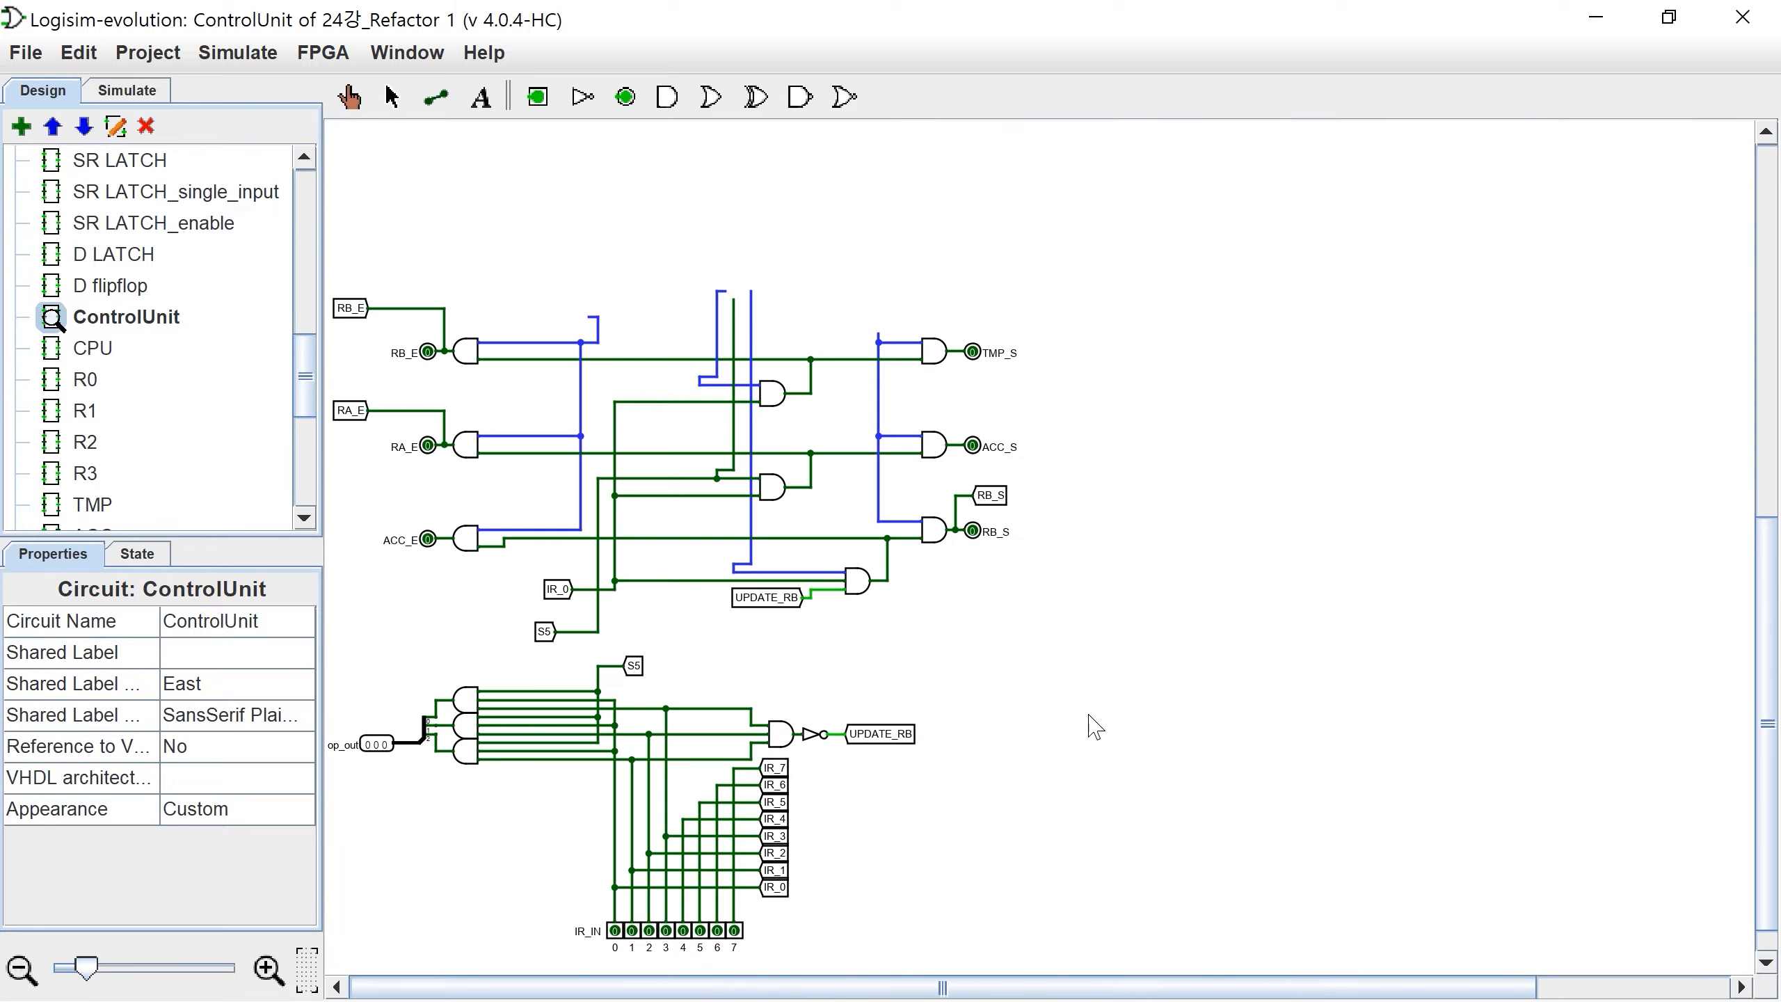
{"action": "left_click_drag", "start_coordinate": [942, 952], "coordinate": [327, 649]}
{"action": "left_click_drag", "start_coordinate": [372, 744], "coordinate": [1131, 365]}
{"action": "left_click", "coordinate": [1508, 359]}
Step: Place a copy of the Instruction Fetch Module caption beneath the IR_IN pins and change its text to "IR Code Module"
{"action": "left_click_drag", "start_coordinate": [1549, 362], "coordinate": [654, 888]}
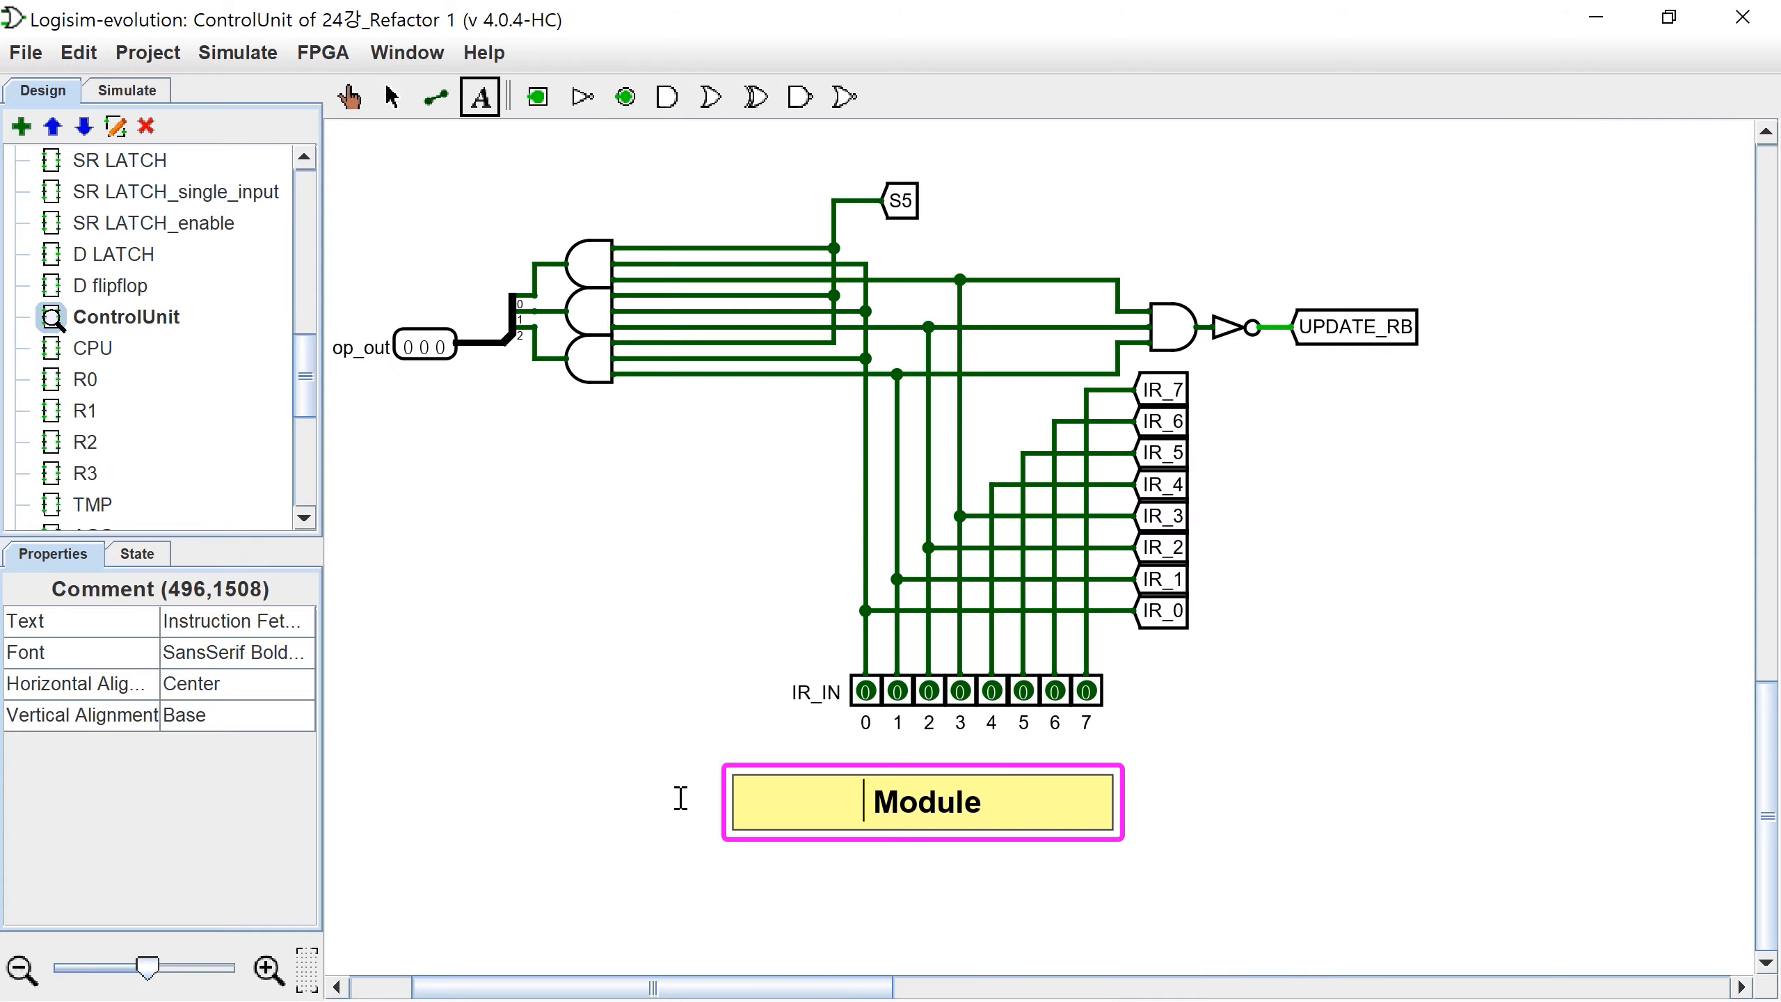
{"action": "type", "text": "IR C"}
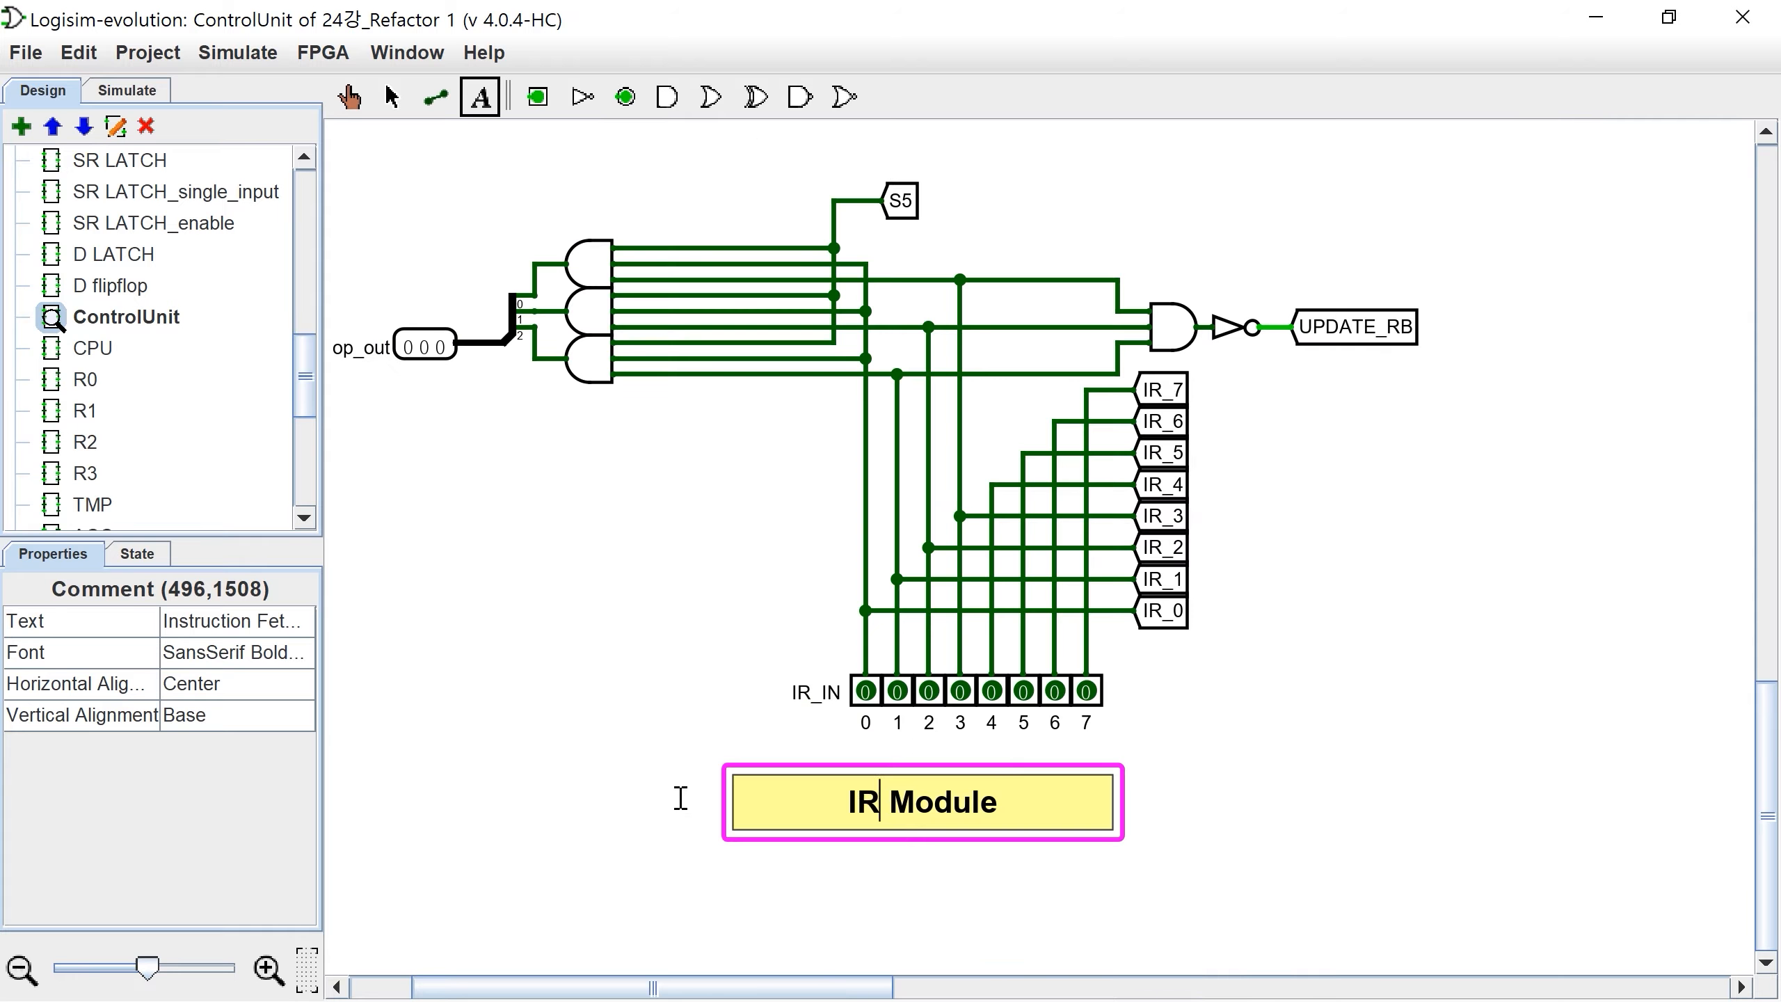
{"action": "type", "text": "ode"}
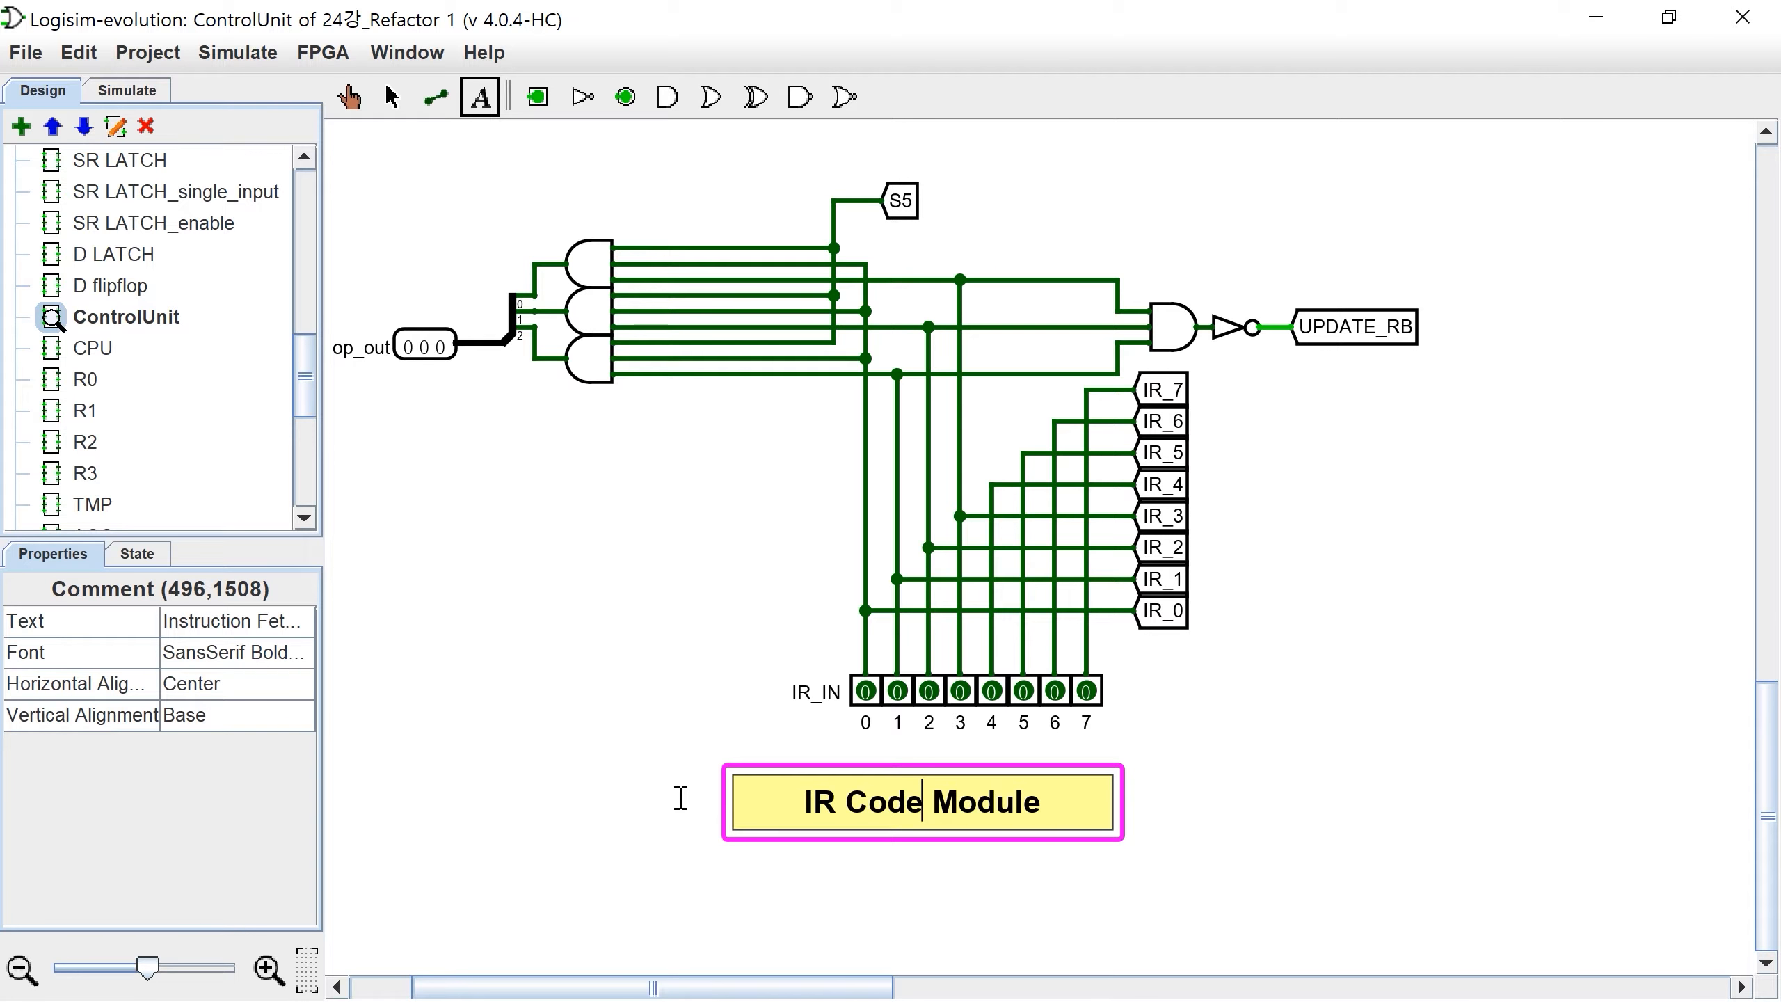
{"action": "left_click", "coordinate": [394, 104]}
{"action": "left_click", "coordinate": [859, 801]}
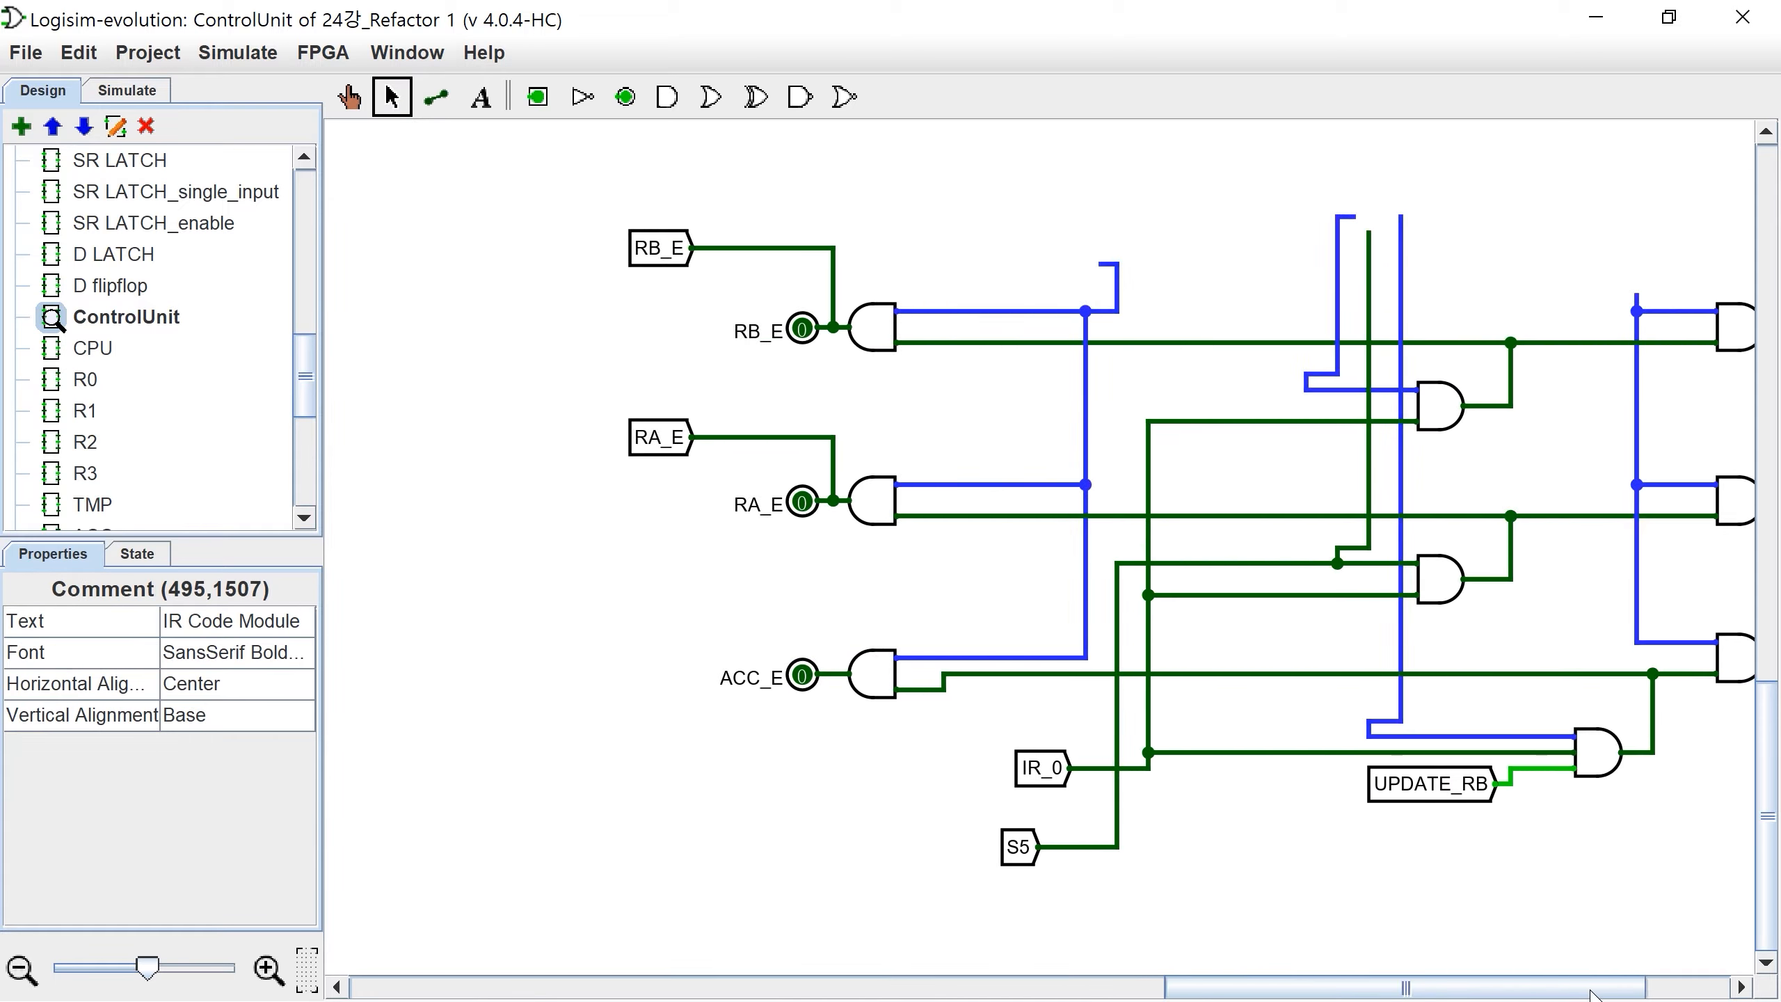
Step: Move the RB_E, RA_E and ACC_E gate circuit farther right, clear of the space beneath the Instruction Fetch Module
{"action": "left_click_drag", "start_coordinate": [1558, 989], "coordinate": [1657, 995]}
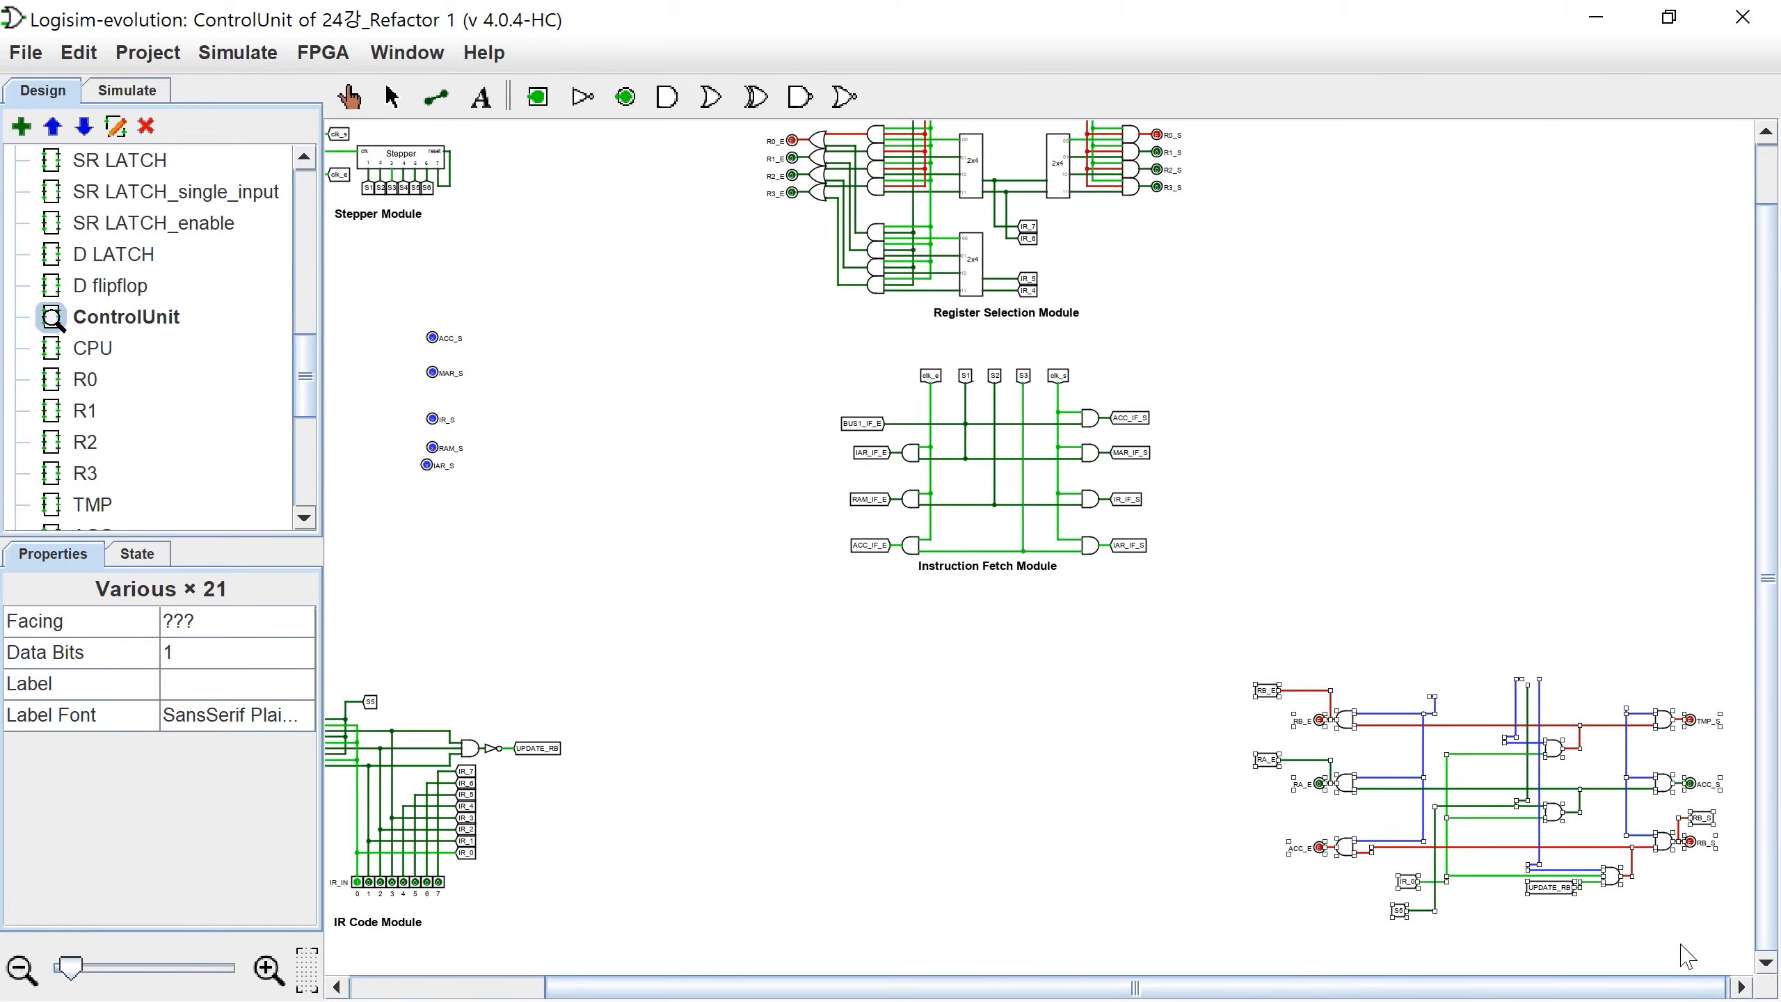
{"action": "scroll", "coordinate": [1668, 933], "scroll_direction": "up", "scroll_amount": 8}
{"action": "left_click_drag", "start_coordinate": [1443, 990], "coordinate": [1529, 997]}
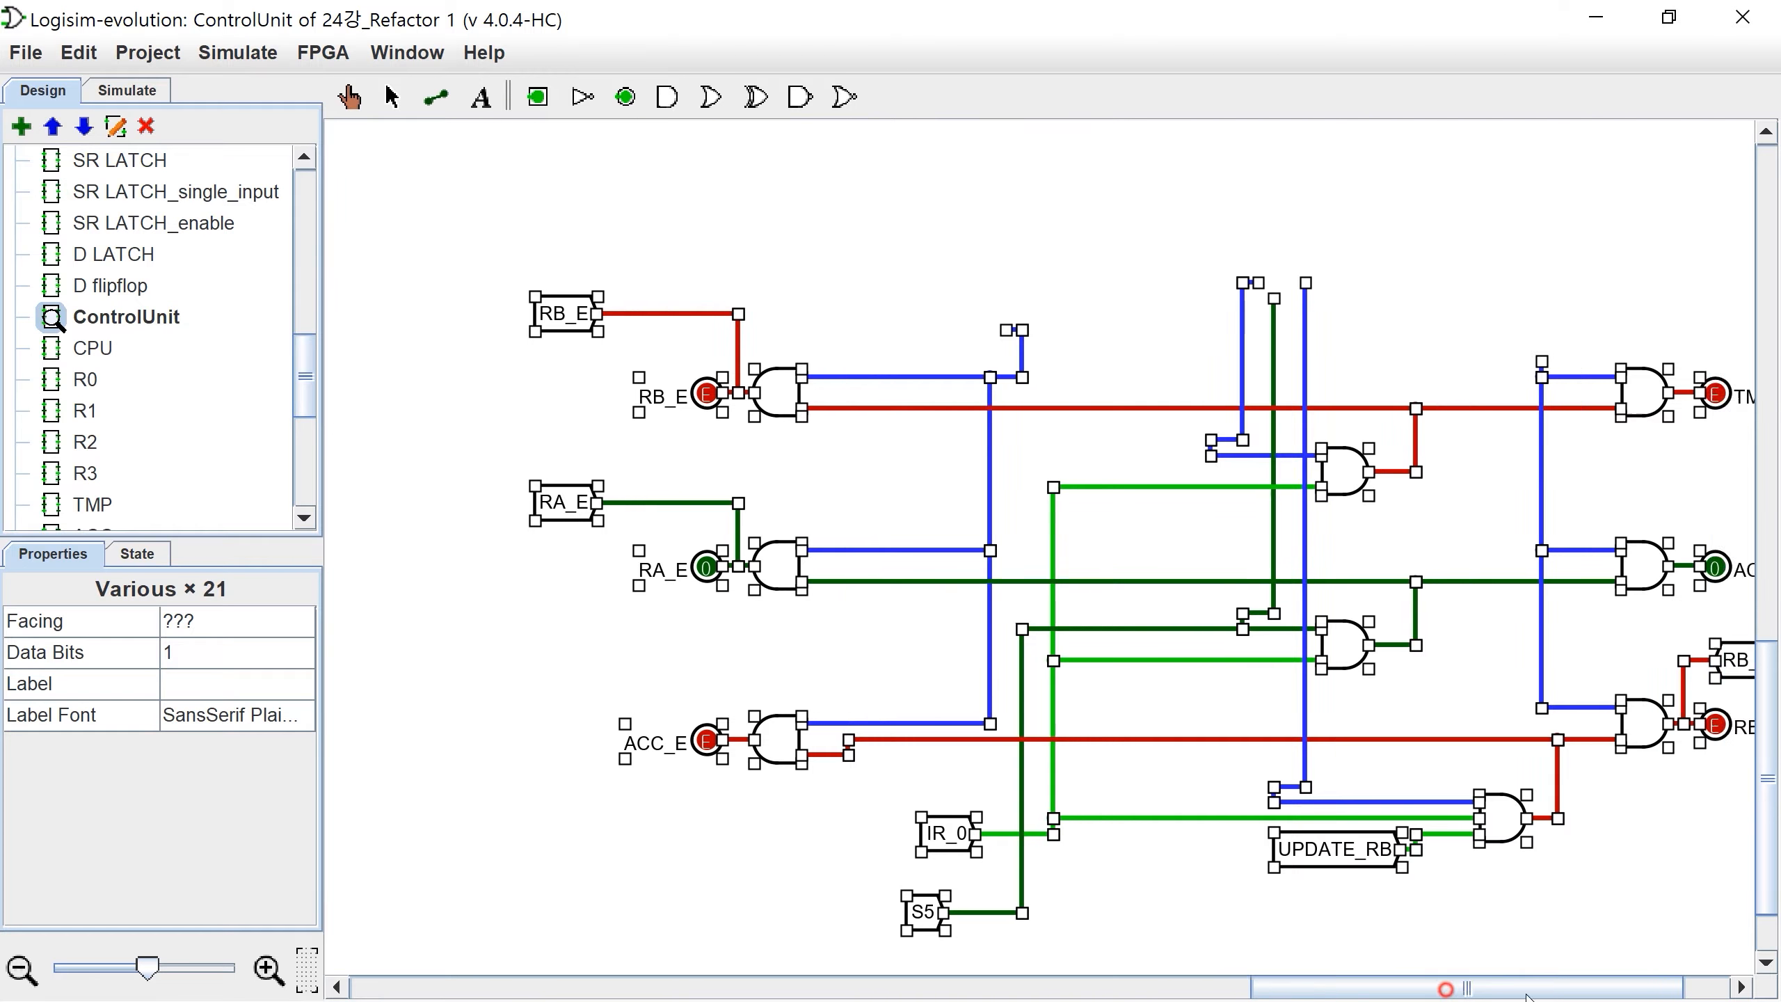
{"action": "scroll", "coordinate": [1441, 899], "scroll_direction": "down", "scroll_amount": 2}
{"action": "left_click", "coordinate": [1512, 916]}
{"action": "mouse_move", "coordinate": [1624, 931]}
{"action": "left_mouse_down"}
{"action": "mouse_move", "coordinate": [1050, 785]}
{"action": "mouse_move", "coordinate": [1280, 859]}
{"action": "left_mouse_up"}
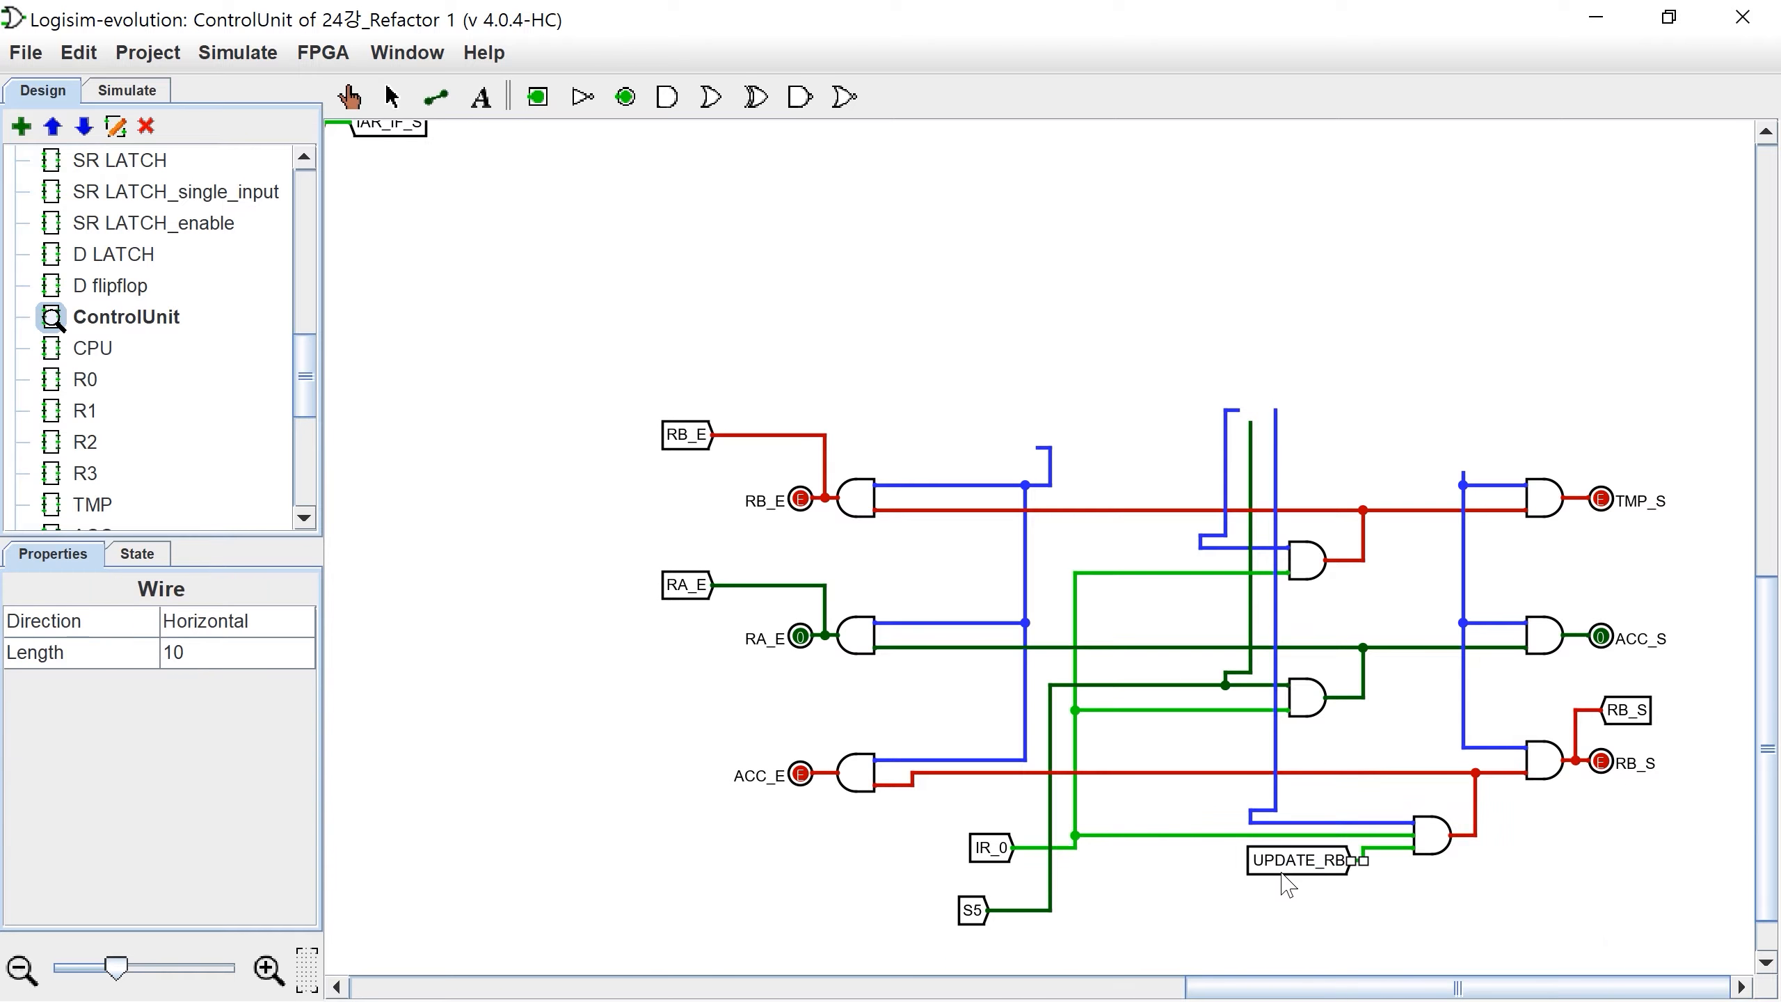
Step: Place a copy of the whole Instruction Fetch Module beneath the original and change the copy's caption to "ALU Instruction Module"
{"action": "scroll", "coordinate": [1288, 886], "scroll_direction": "down", "scroll_amount": 2}
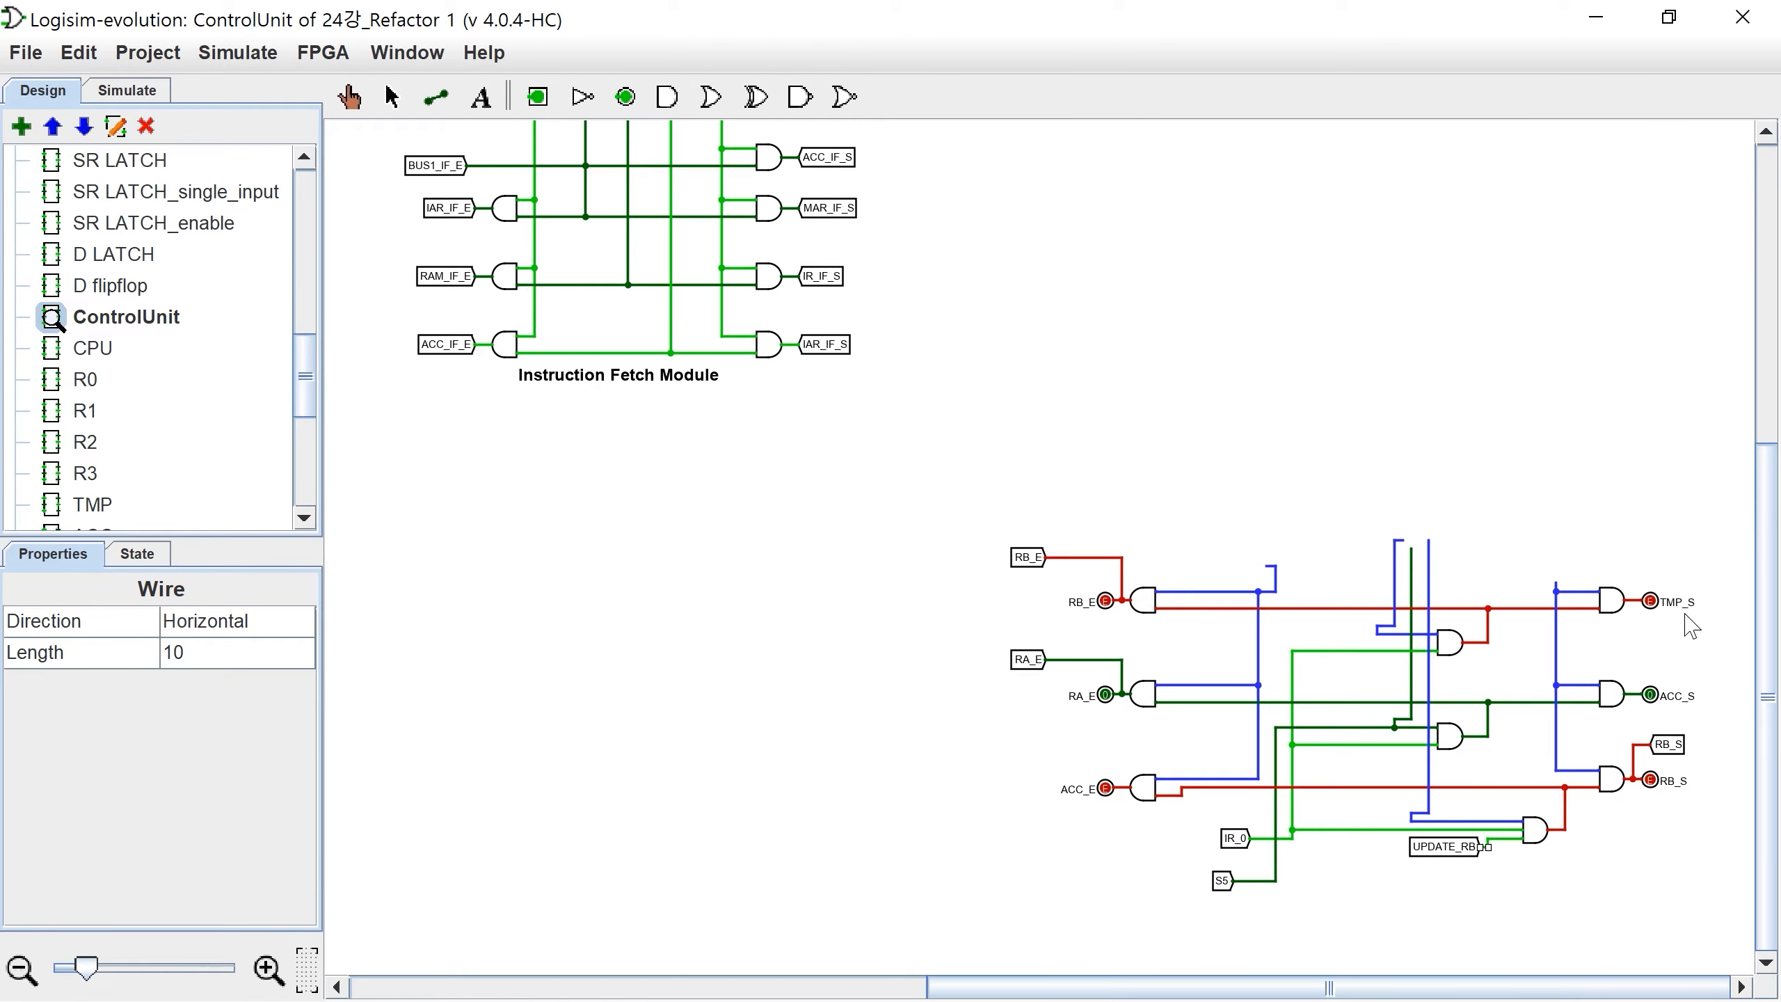
{"action": "scroll", "coordinate": [1692, 626], "scroll_direction": "up", "scroll_amount": 3}
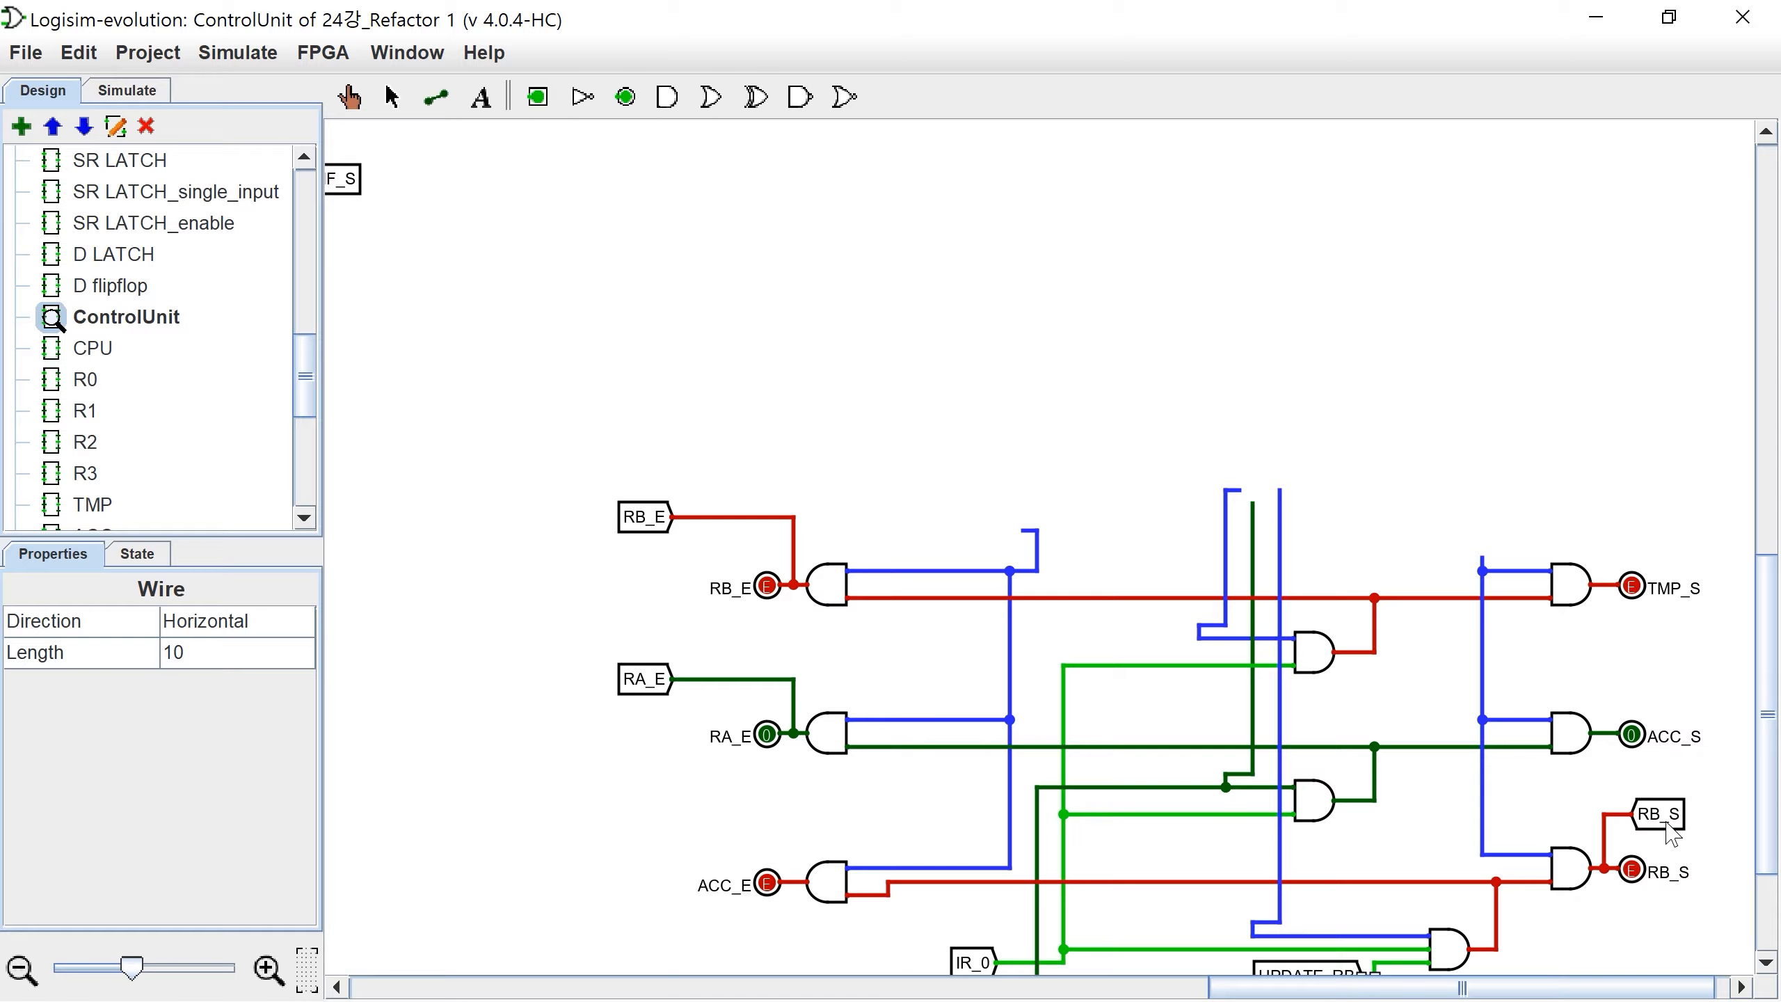
{"action": "scroll", "coordinate": [1648, 827], "scroll_direction": "down", "scroll_amount": 2}
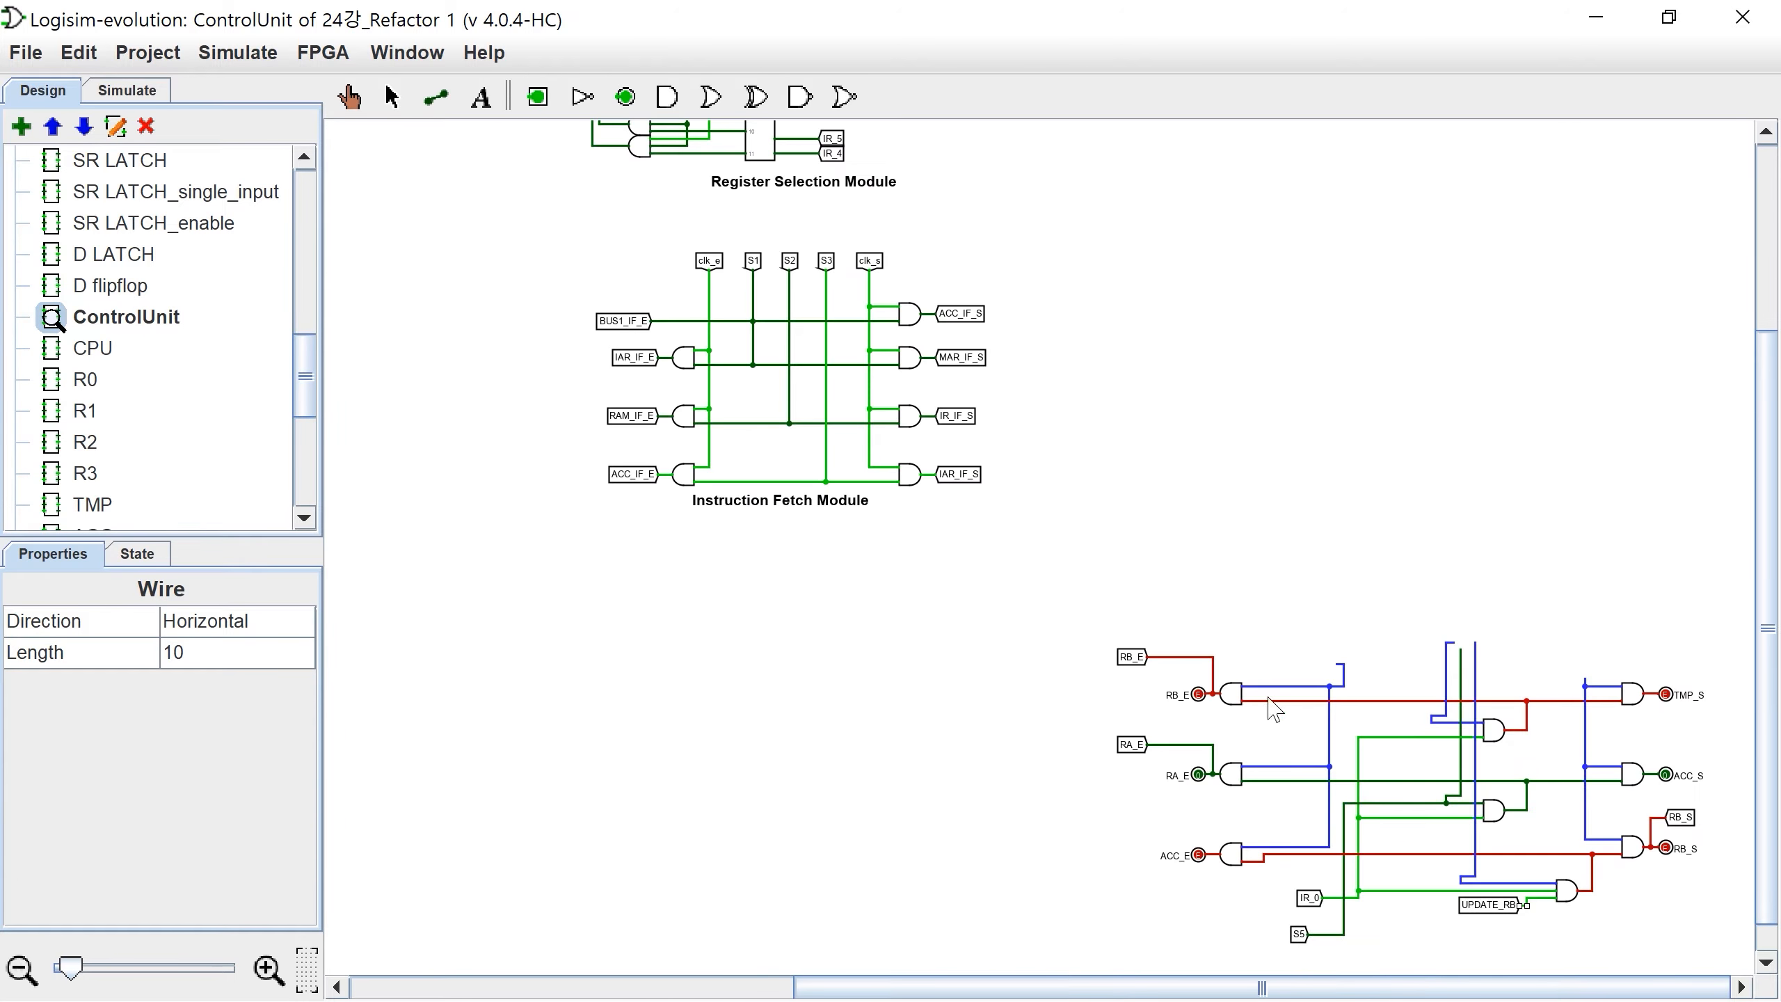
{"action": "right_click", "coordinate": [1089, 577]}
{"action": "left_click_drag", "start_coordinate": [541, 220], "coordinate": [501, 181]}
{"action": "left_click", "coordinate": [976, 554]}
{"action": "left_click_drag", "start_coordinate": [766, 495], "coordinate": [750, 887]}
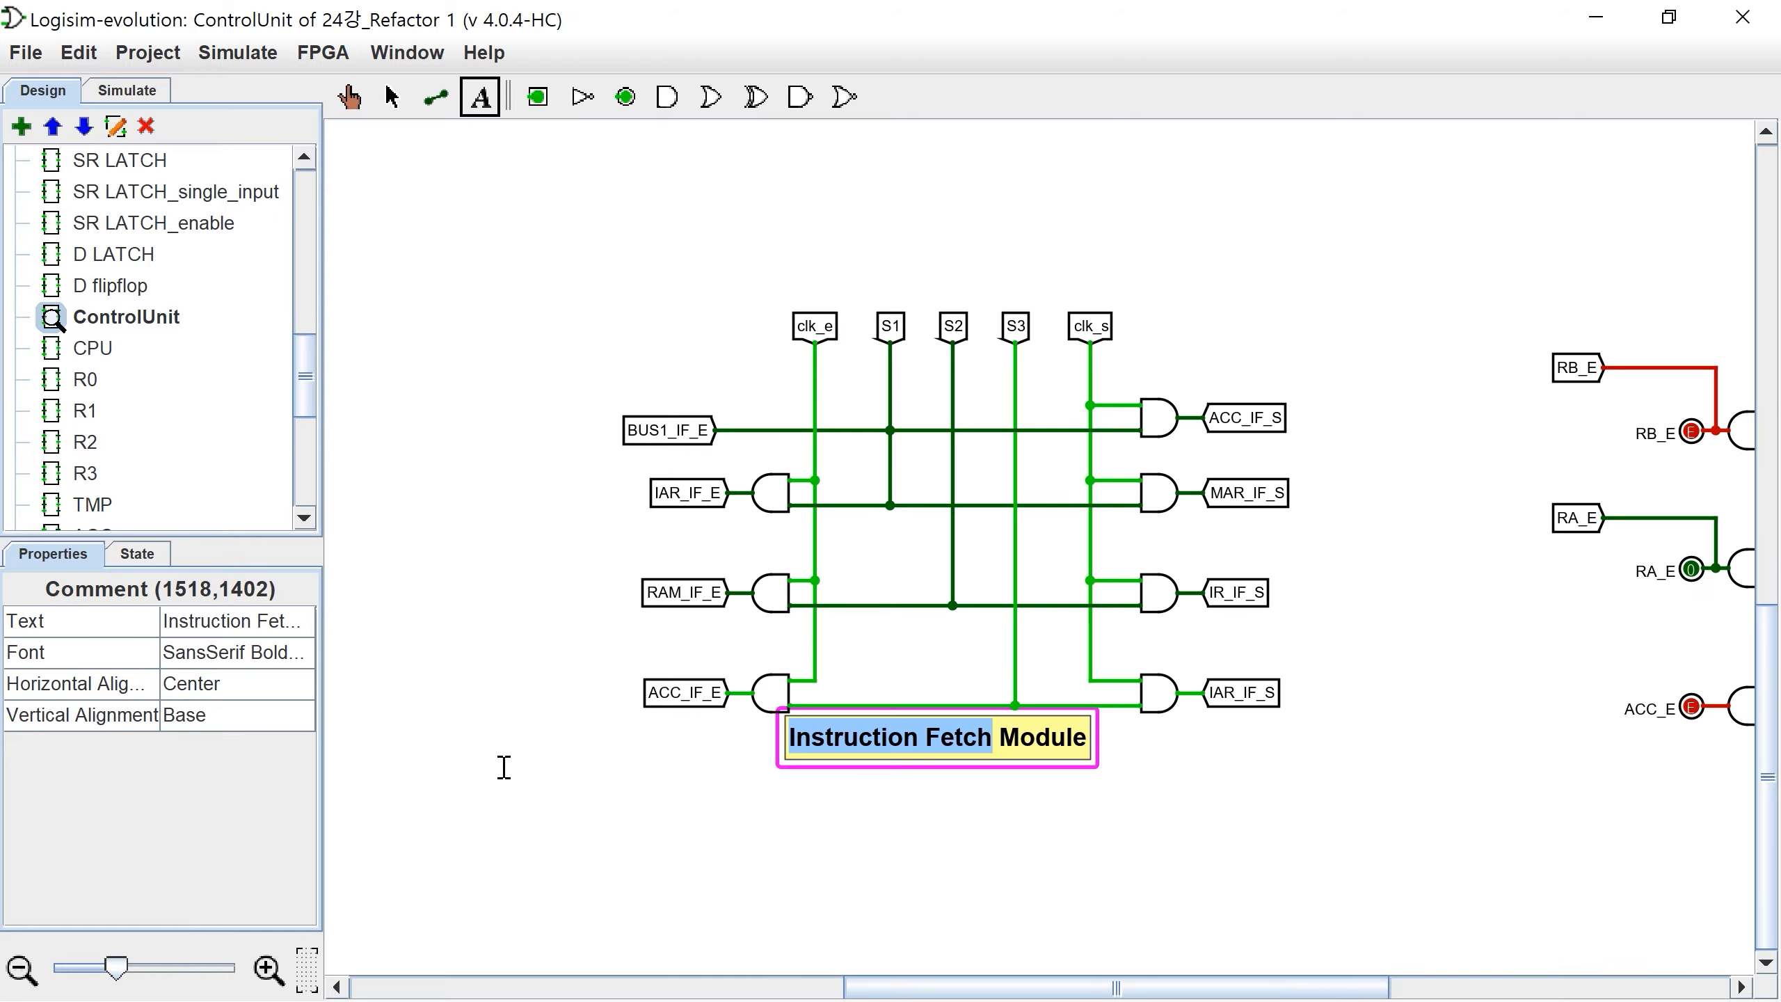
{"action": "type", "text": "ALU Ins"}
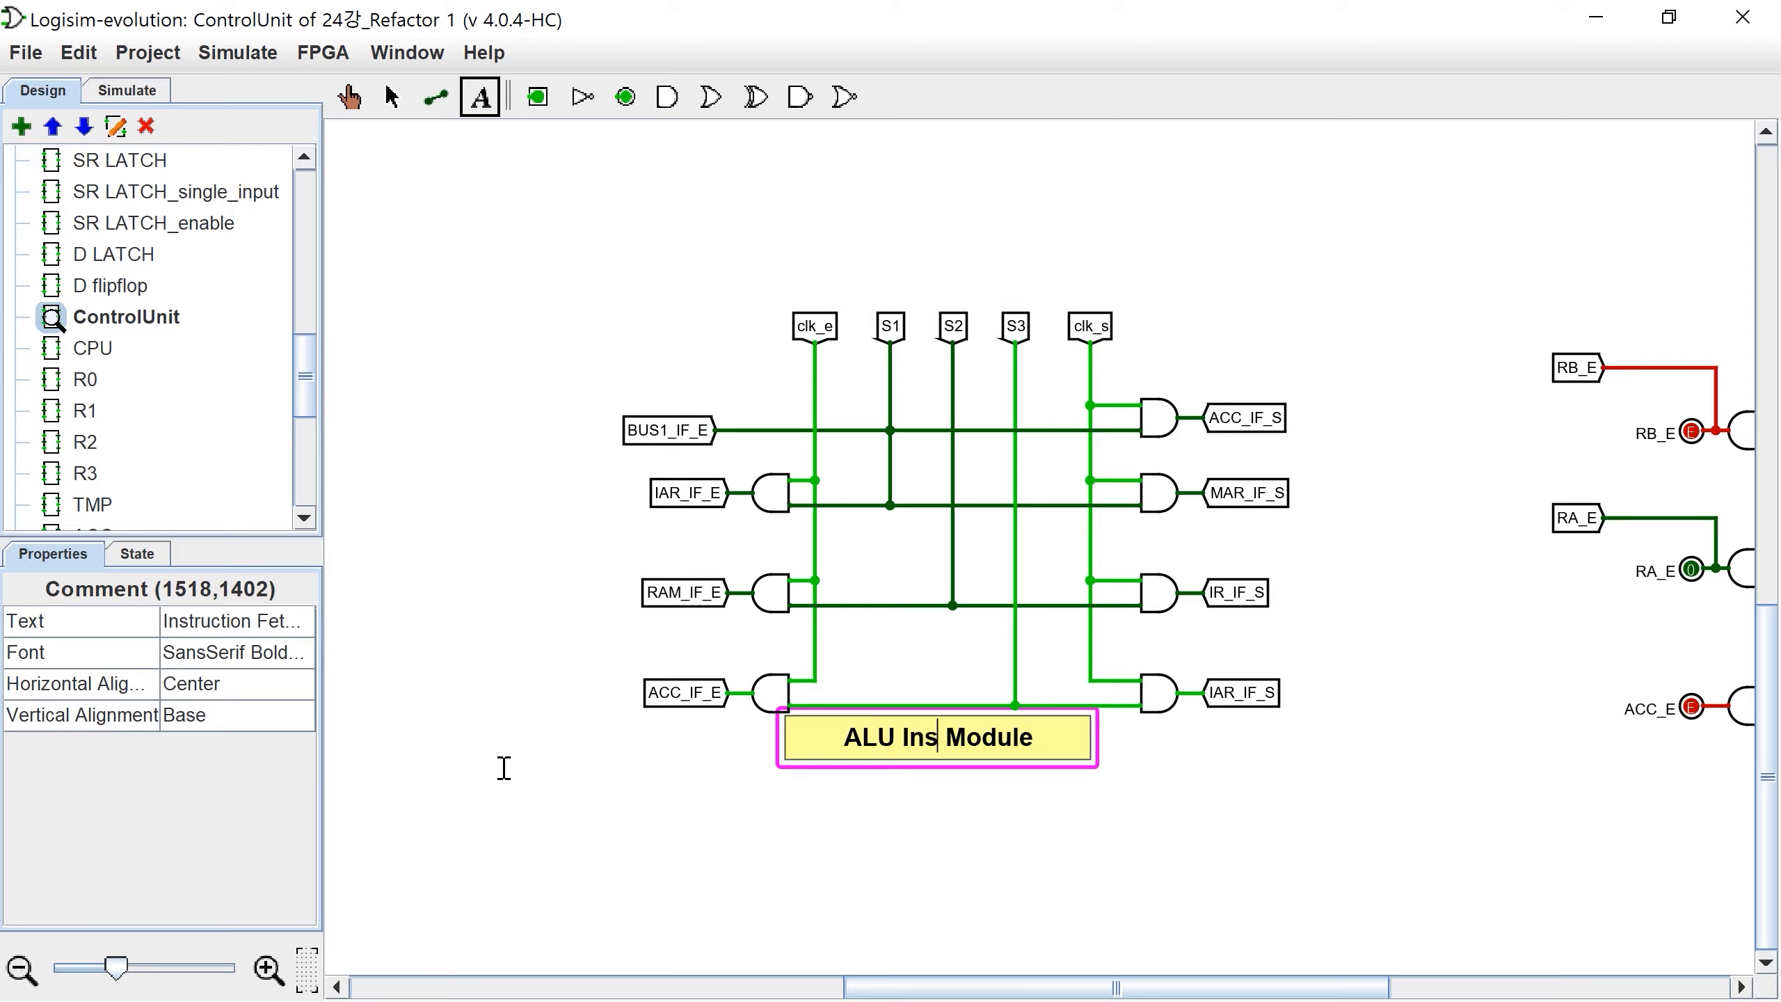
{"action": "type", "text": "truction"}
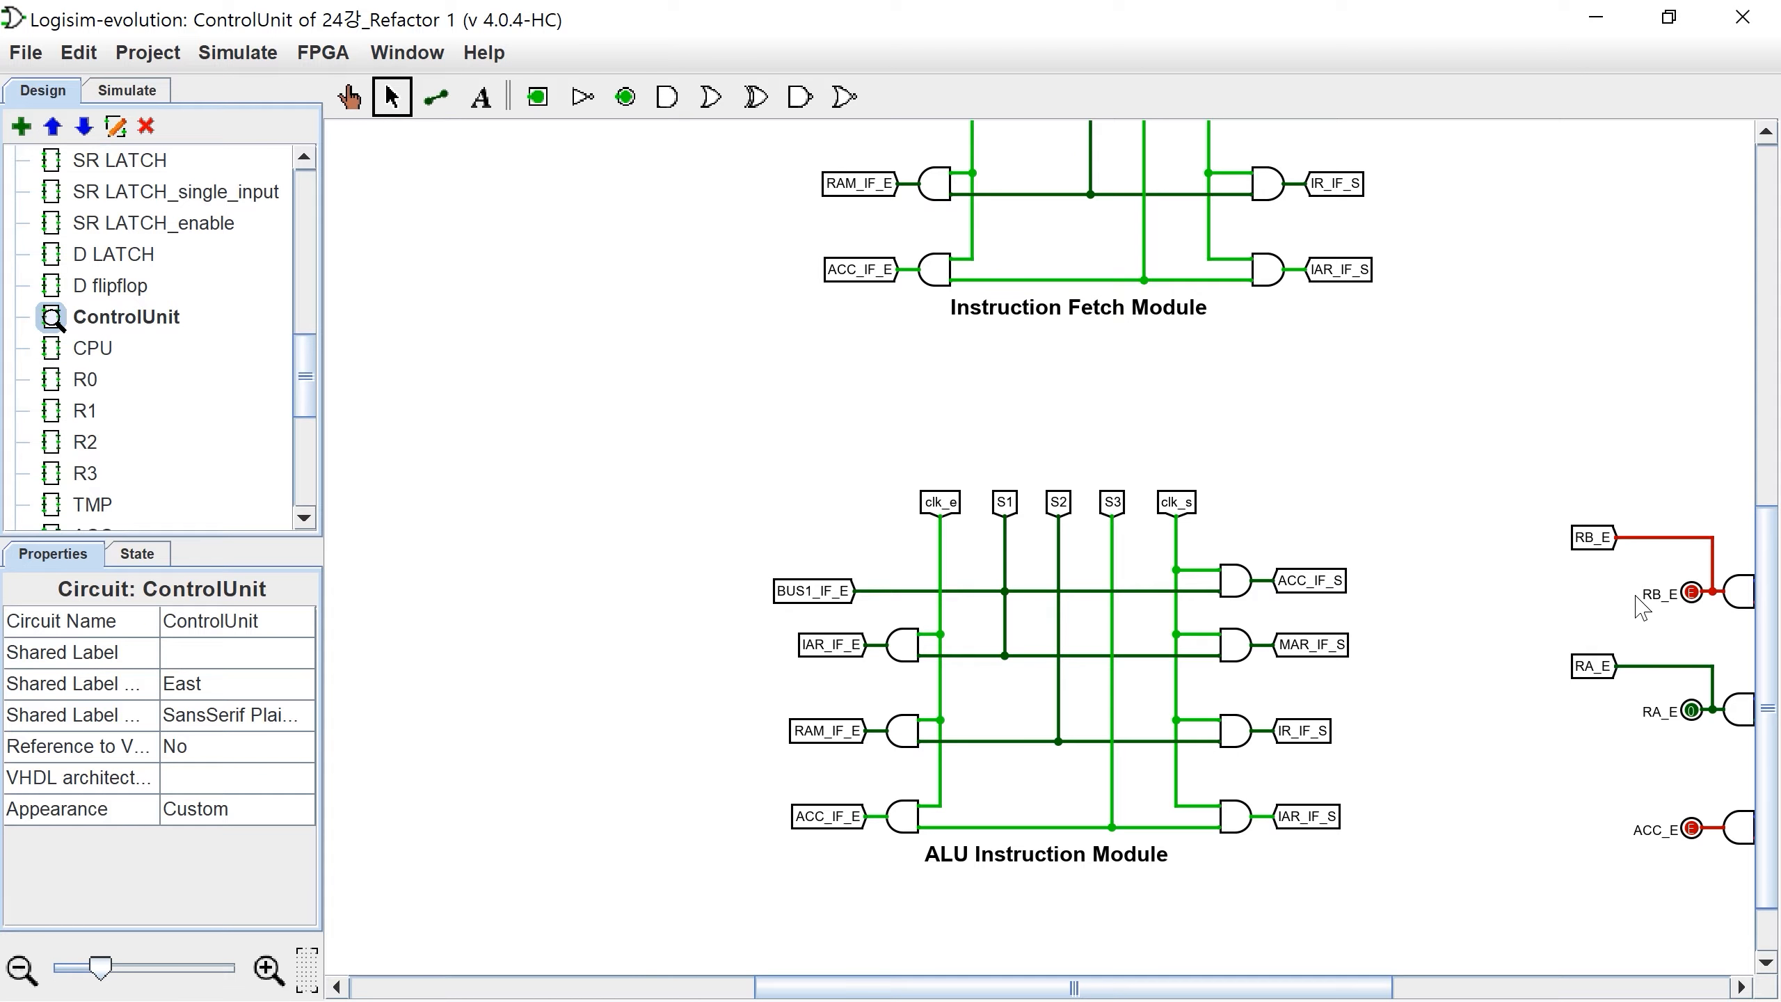
Step: Delete the BUS1_IF_E and ACC_IF_S row from the ALU Instruction Module and relabel its IAR_IF_E tunnel RB_ALU_E
{"action": "left_click", "coordinate": [1593, 537]}
{"action": "left_click", "coordinate": [828, 596]}
{"action": "left_click_drag", "start_coordinate": [199, 682], "coordinate": [3, 709]}
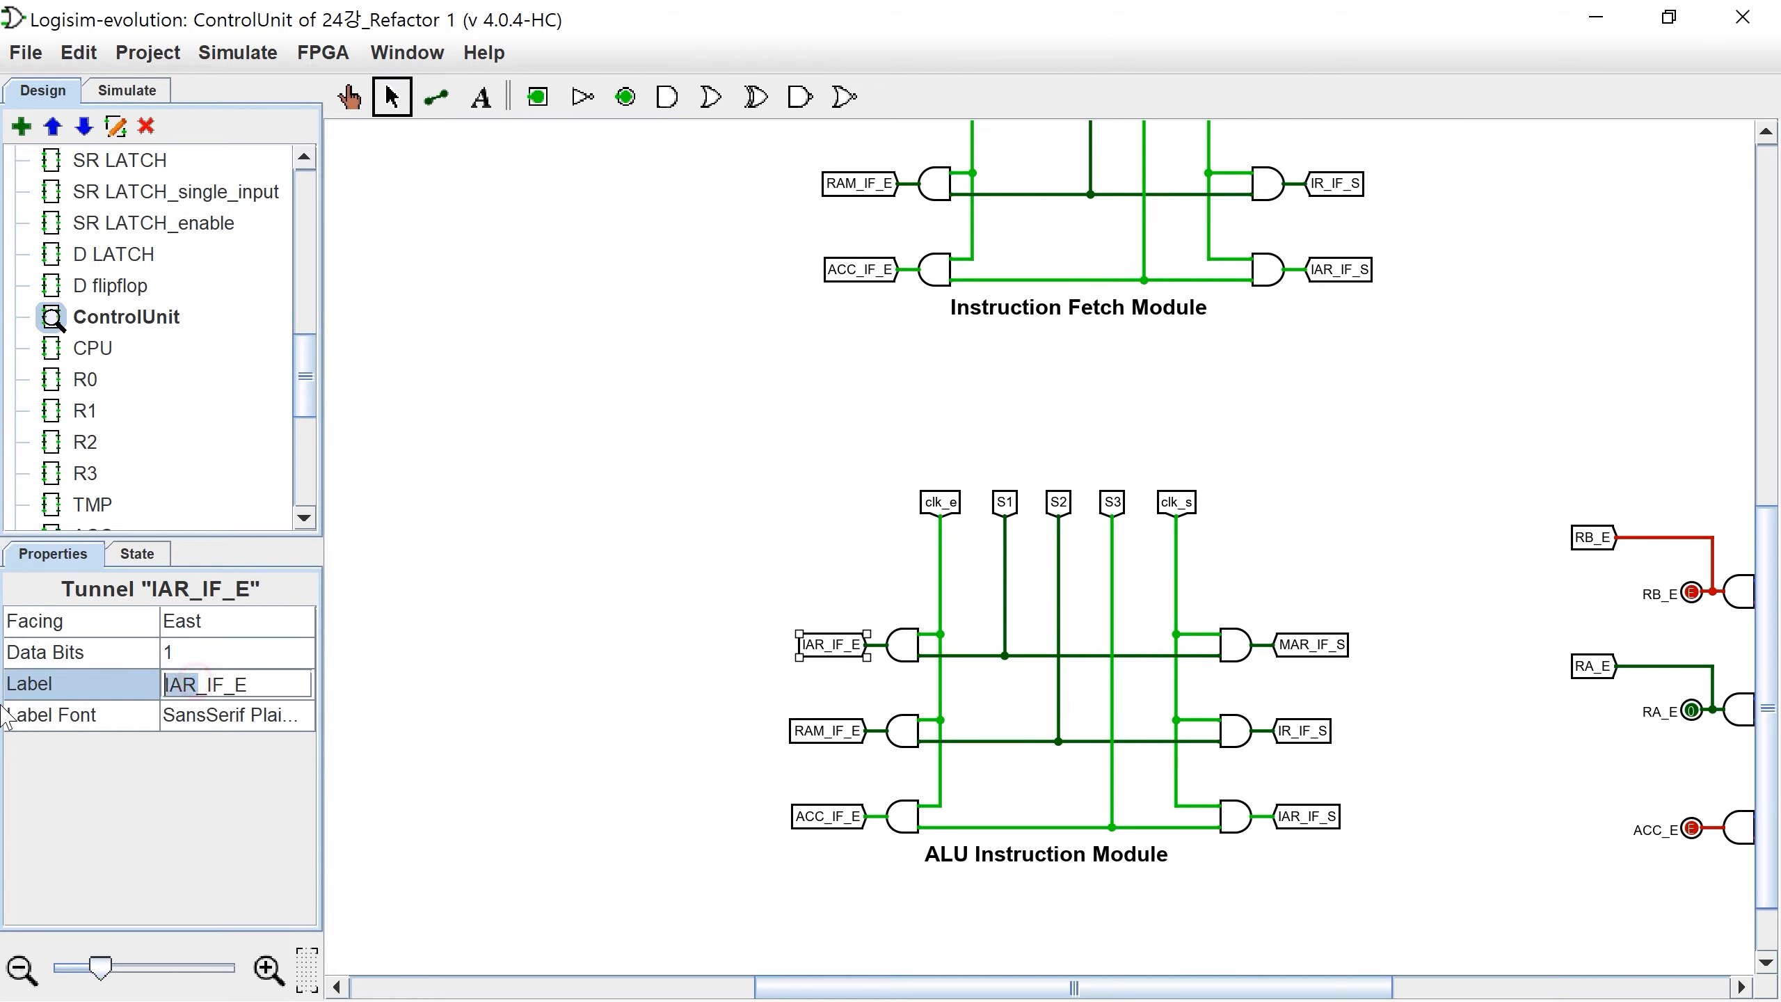
{"action": "type", "text": "RB_ALU"}
{"action": "left_click", "coordinate": [6, 716]}
Step: Relabel the MAR_IF_S output tunnel in the ALU Instruction Module as TMP_ALU_S
{"action": "left_click", "coordinate": [1312, 656]}
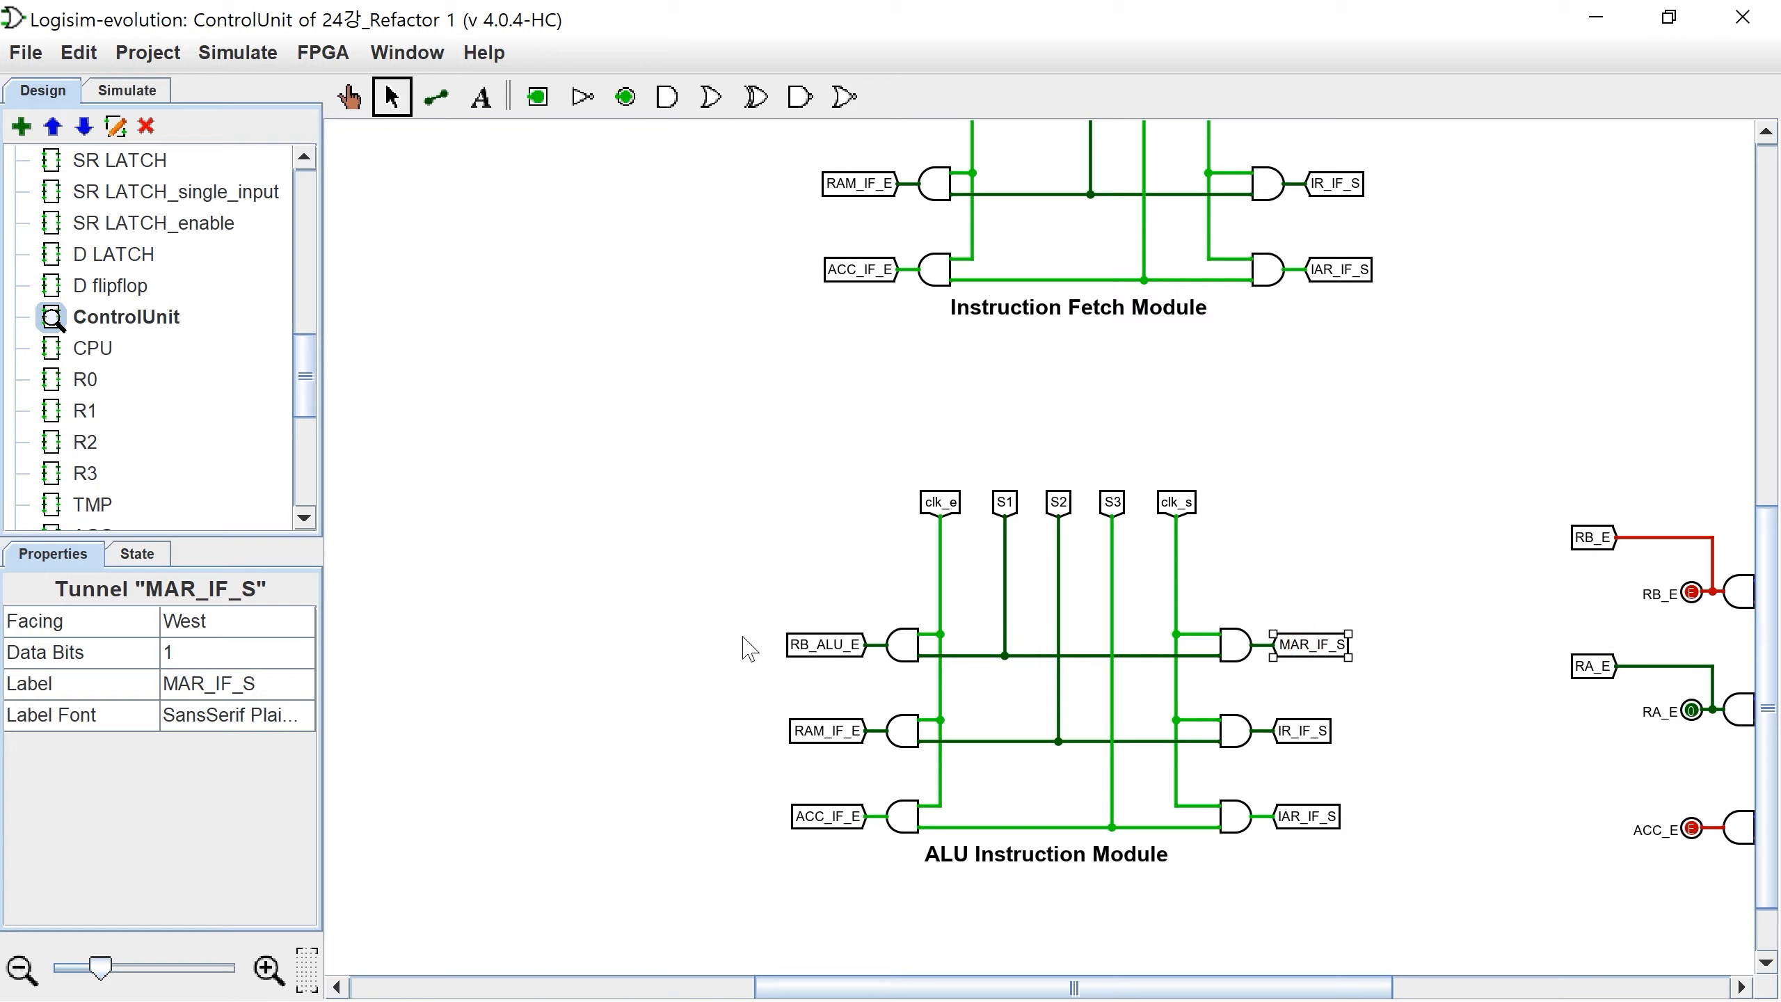
{"action": "left_click", "coordinate": [259, 687]}
{"action": "scroll", "coordinate": [1650, 597], "scroll_direction": "right", "scroll_amount": 5}
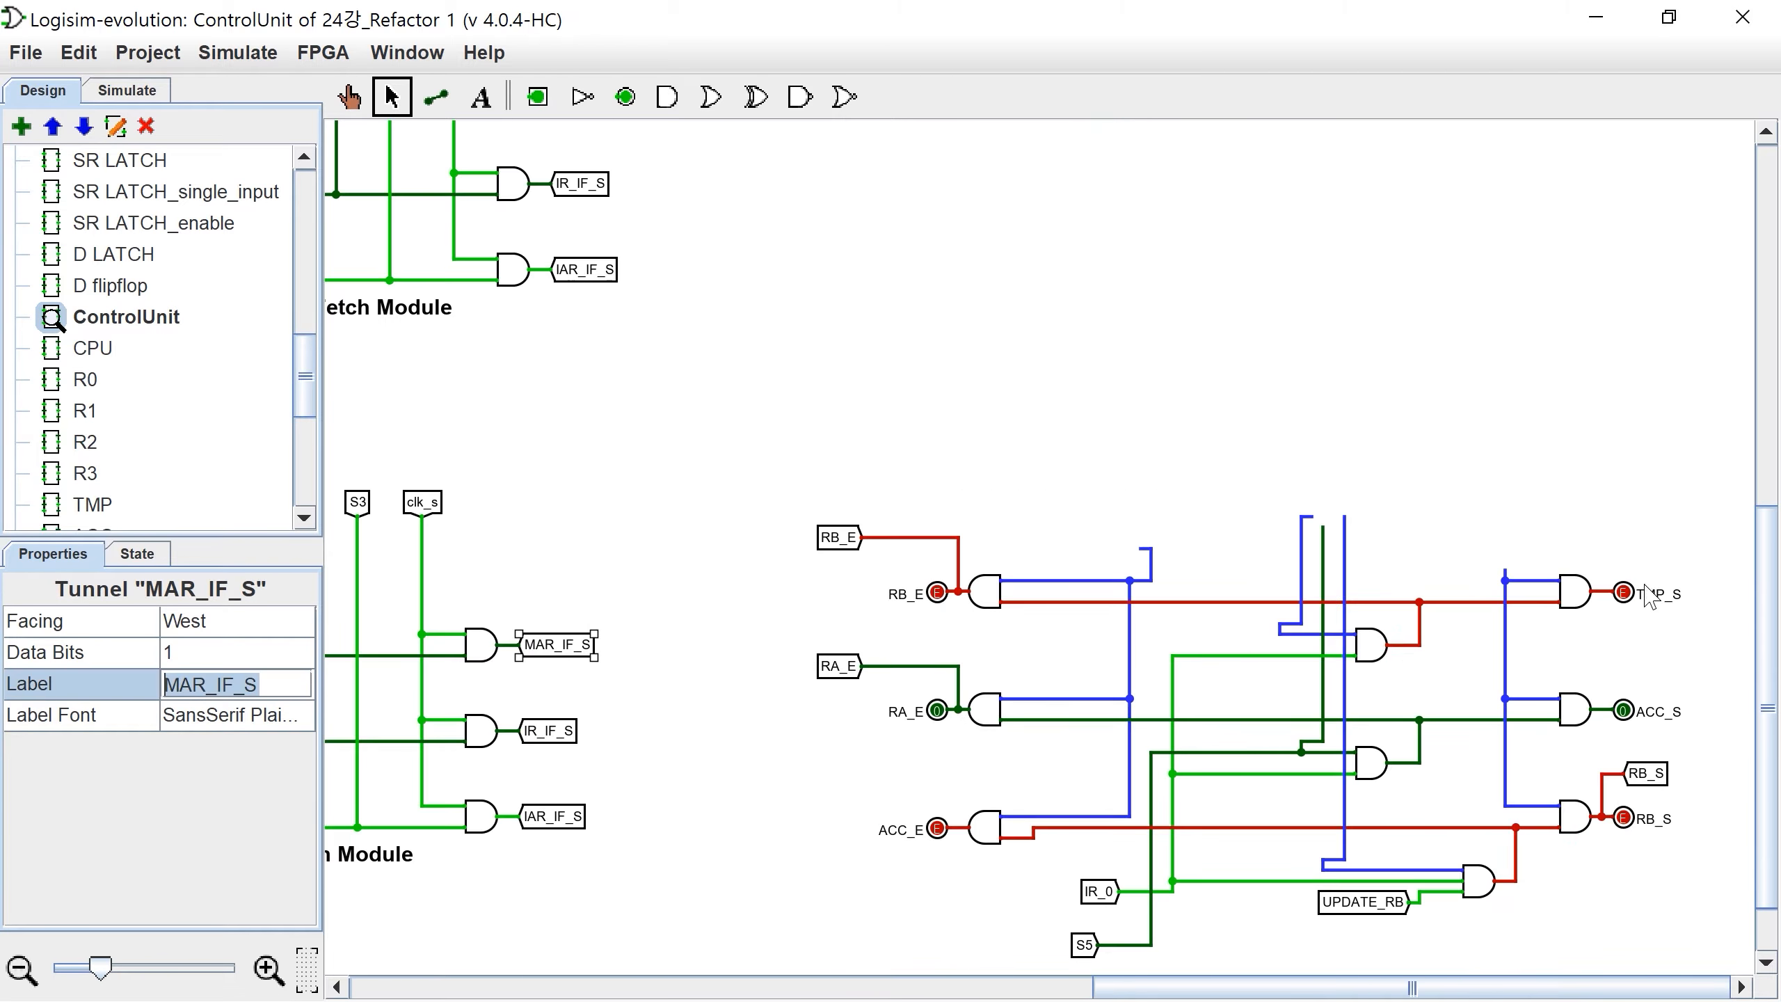
{"action": "scroll", "coordinate": [971, 986], "scroll_direction": "left", "scroll_amount": 4}
{"action": "type", "text": "TMP_ALU"}
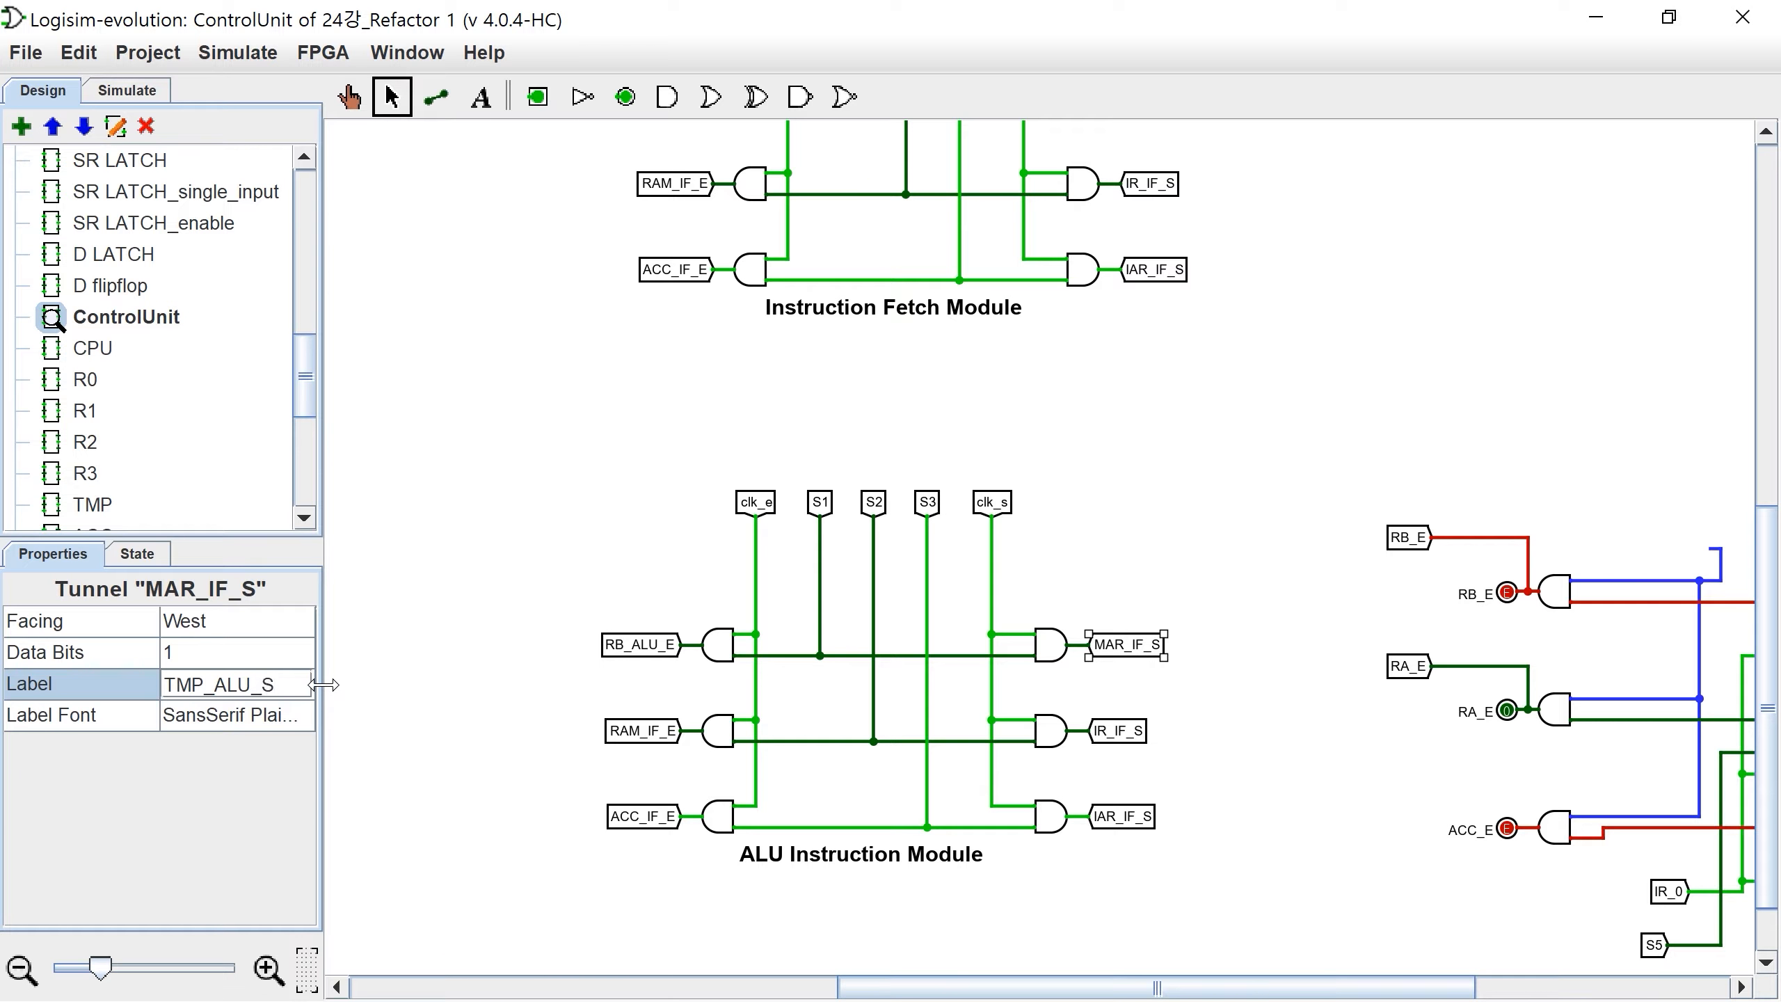
{"action": "type", "text": "_S"}
{"action": "key", "text": "Return"}
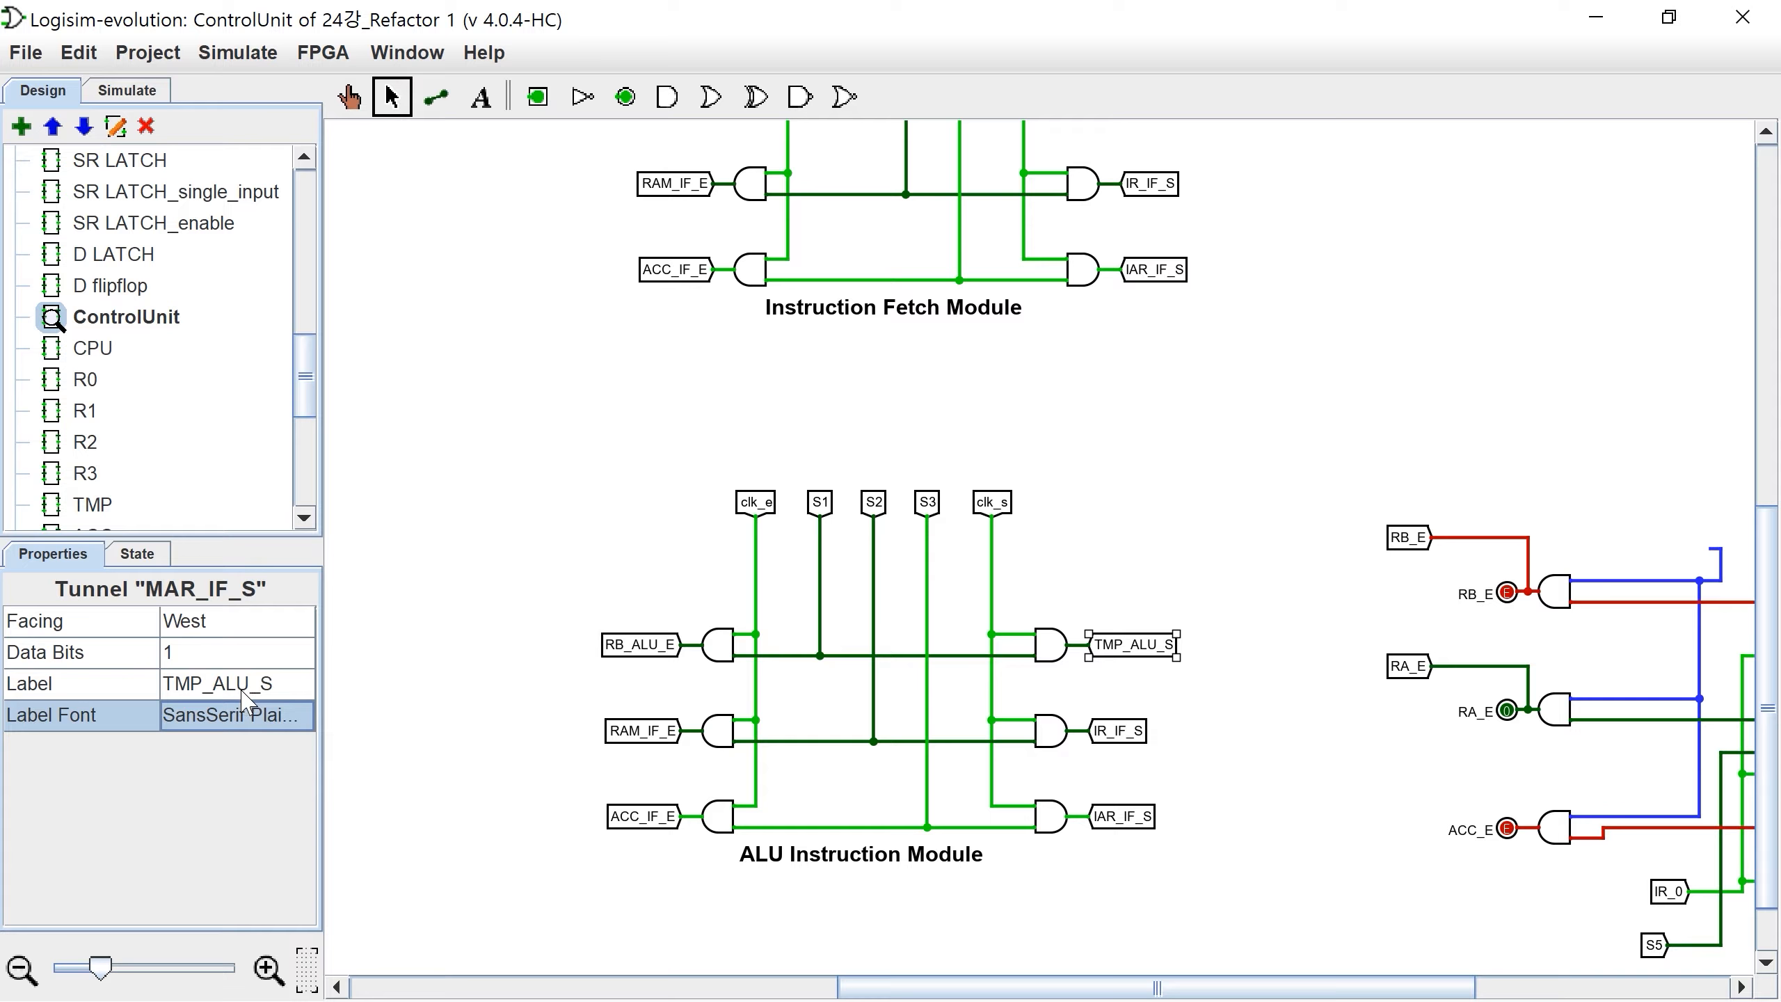
Step: Relabel the ALU Instruction Module's S1 and S2 stepper tunnels as S4 and S5
{"action": "left_click", "coordinate": [642, 742]}
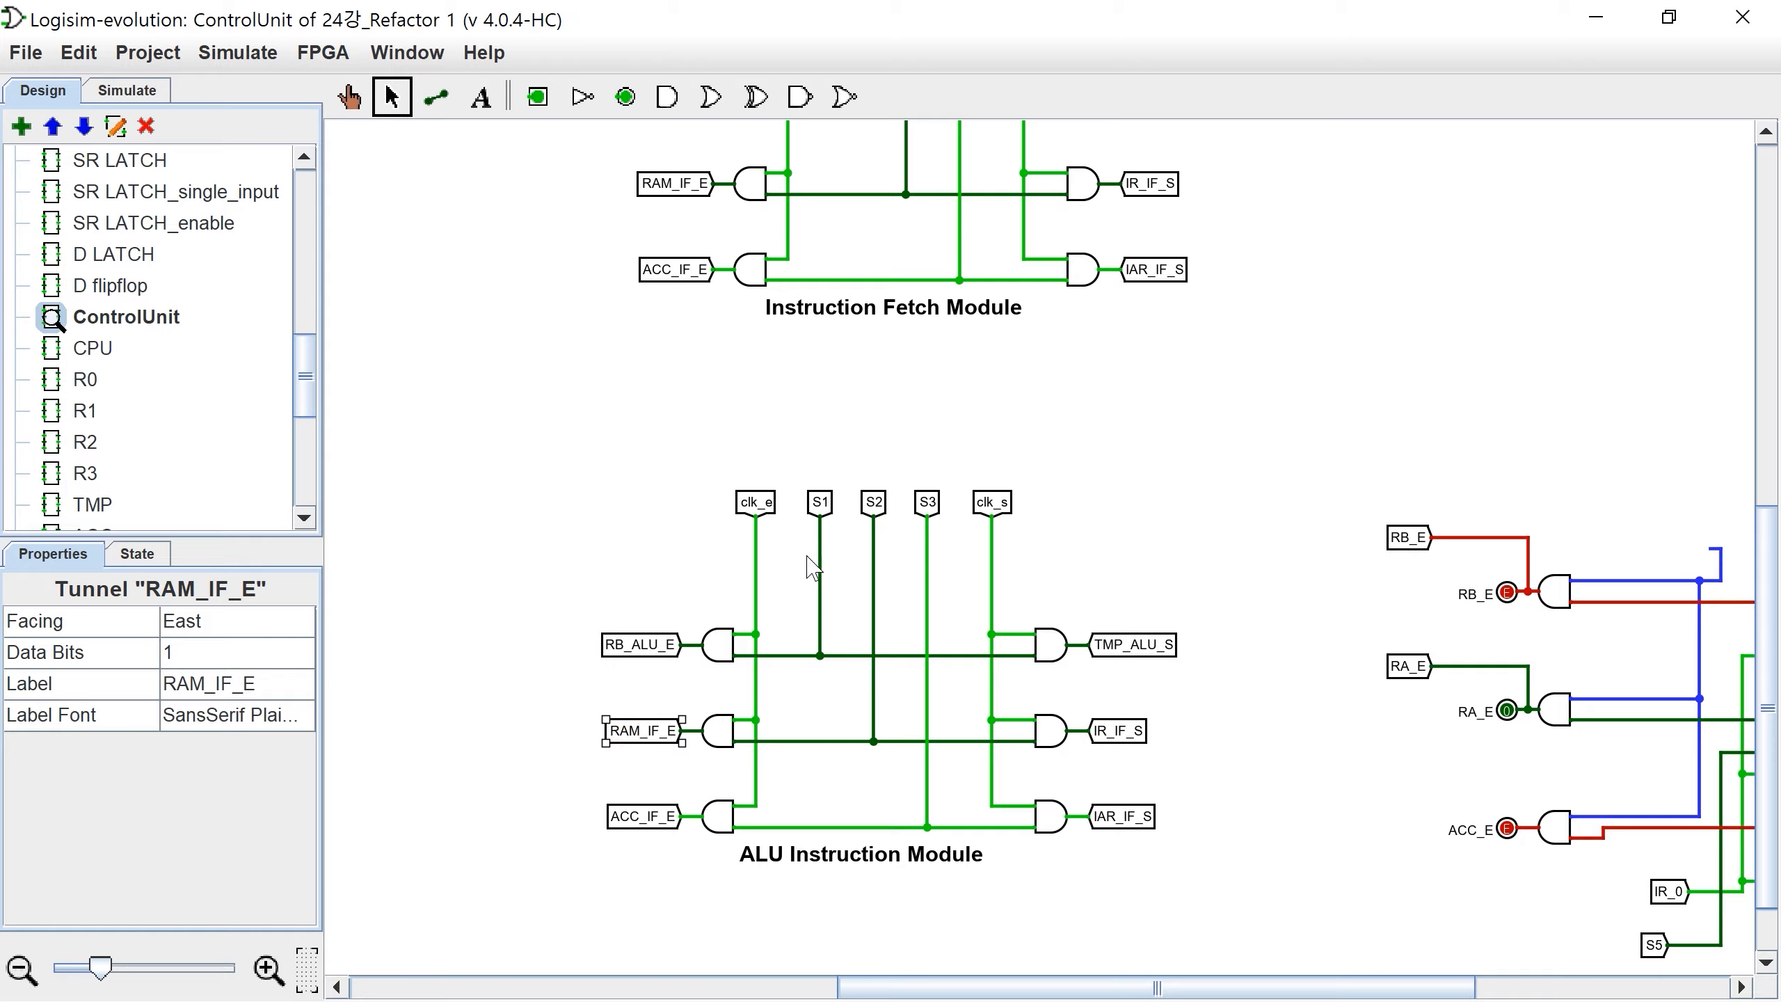
{"action": "left_click", "coordinate": [838, 512]}
{"action": "left_click", "coordinate": [815, 502]}
{"action": "left_click", "coordinate": [206, 687]}
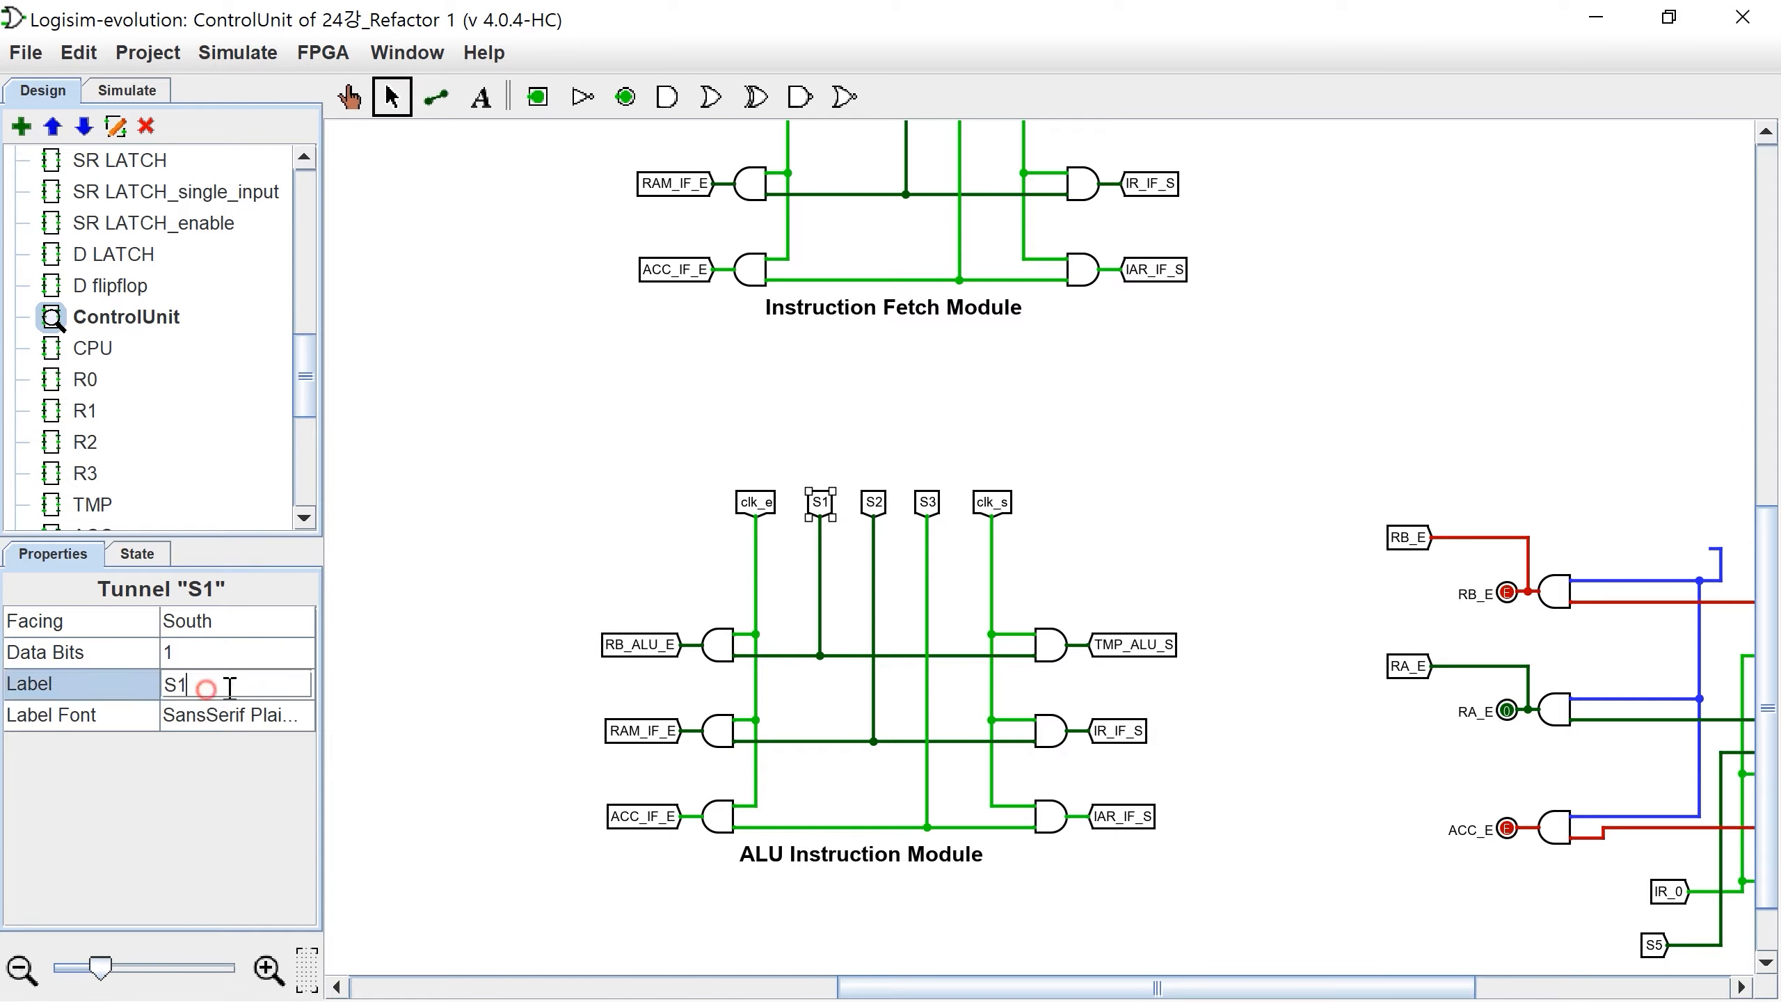
{"action": "type", "text": "4"}
{"action": "left_click", "coordinate": [875, 502]}
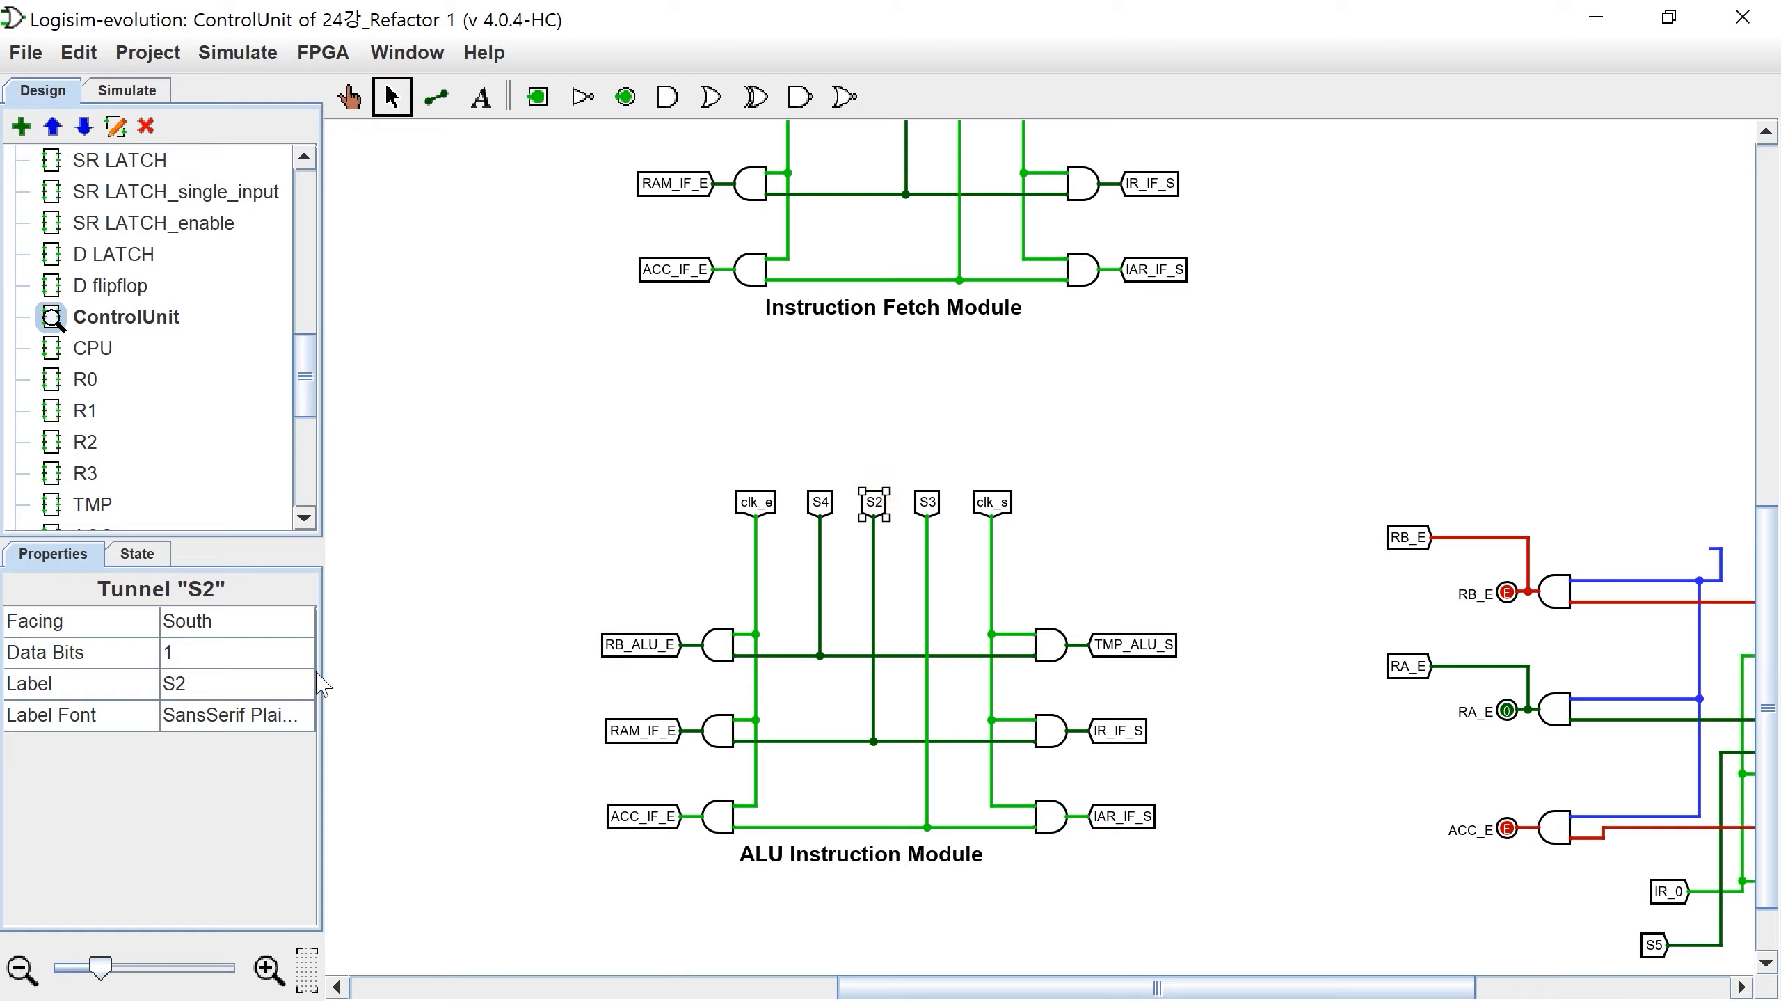
{"action": "left_click", "coordinate": [219, 690]}
{"action": "key", "text": "BackSpace"}
{"action": "type", "text": "5"}
{"action": "key", "text": "Return"}
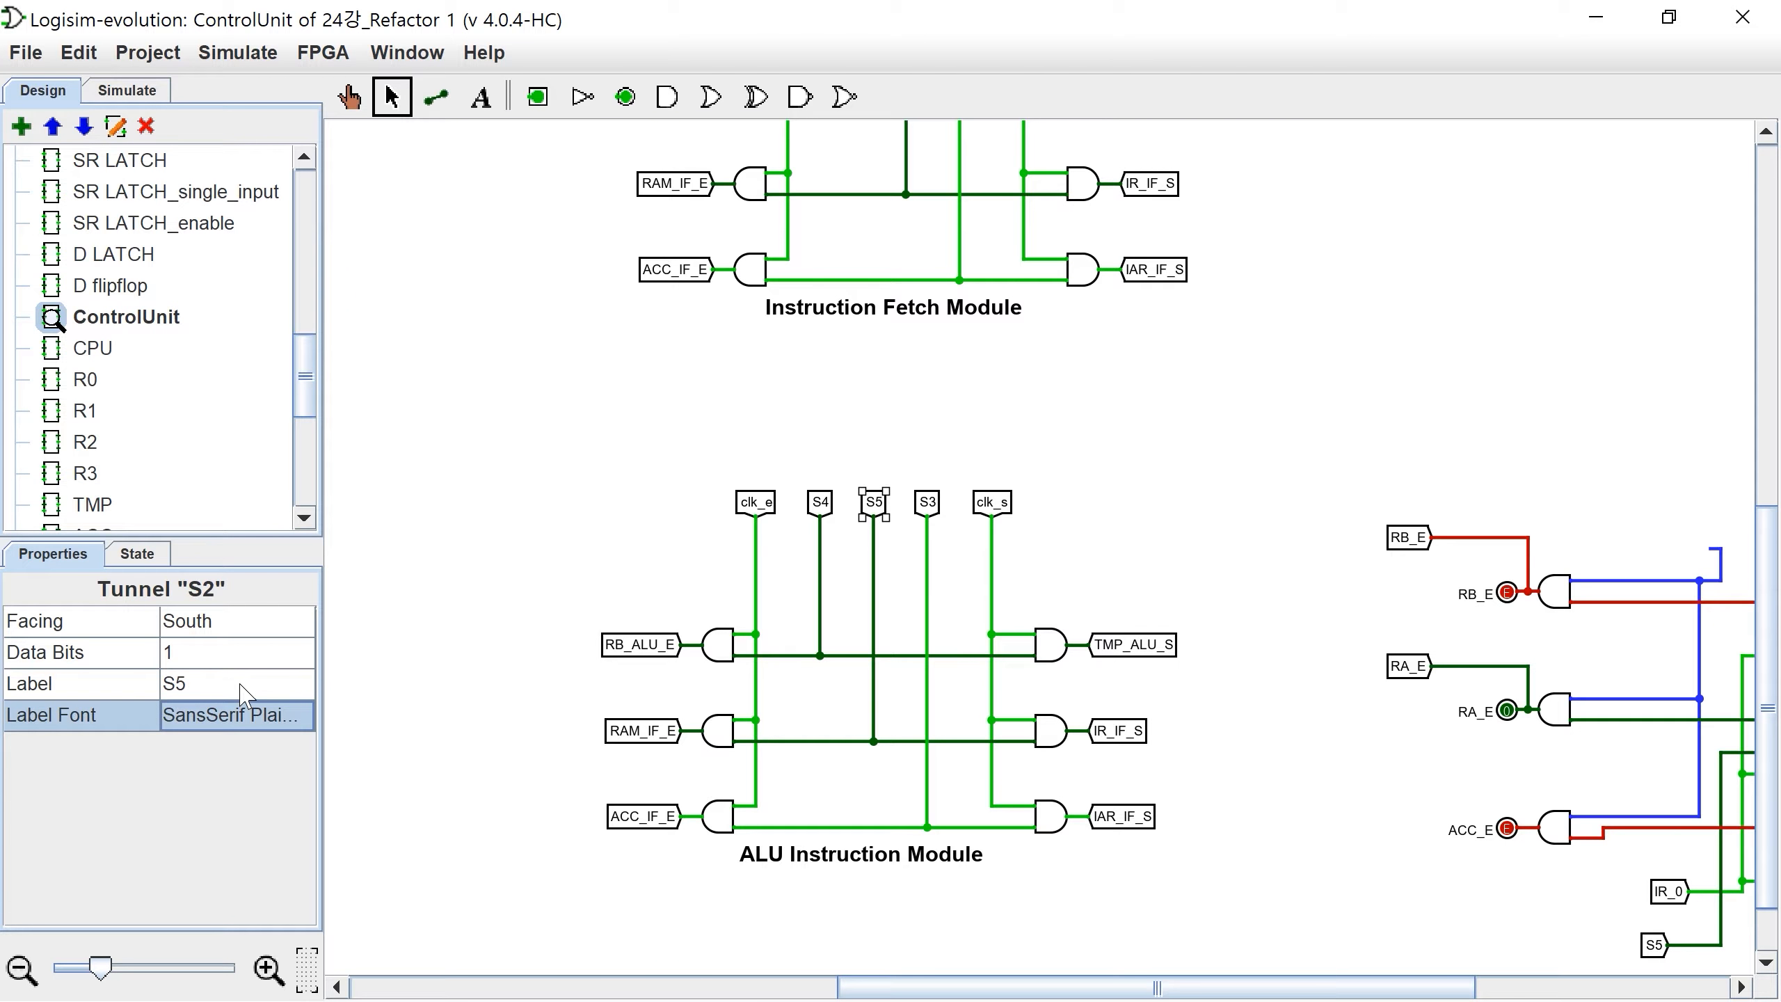
Step: Relabel the ALU Instruction Module's S3 stepper tunnel as S6
{"action": "left_click", "coordinate": [927, 502]}
{"action": "left_click", "coordinate": [217, 682]}
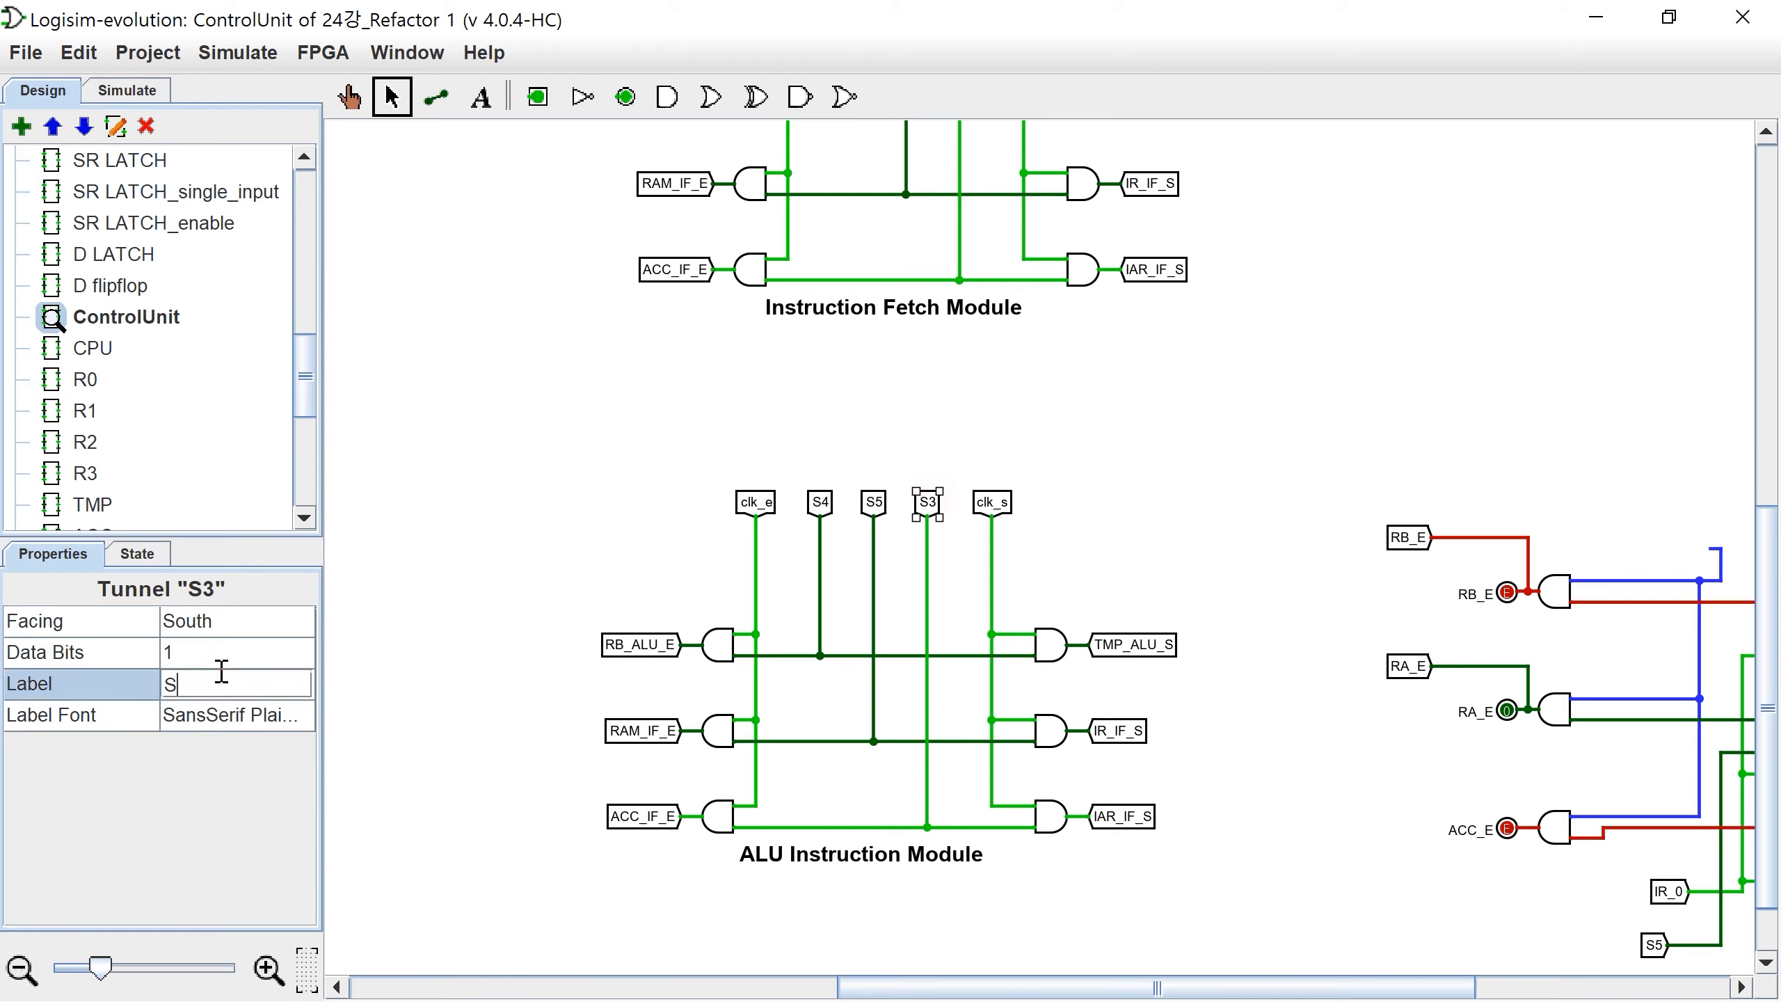
{"action": "type", "text": "6"}
{"action": "key", "text": "Return"}
{"action": "left_click", "coordinate": [694, 711]}
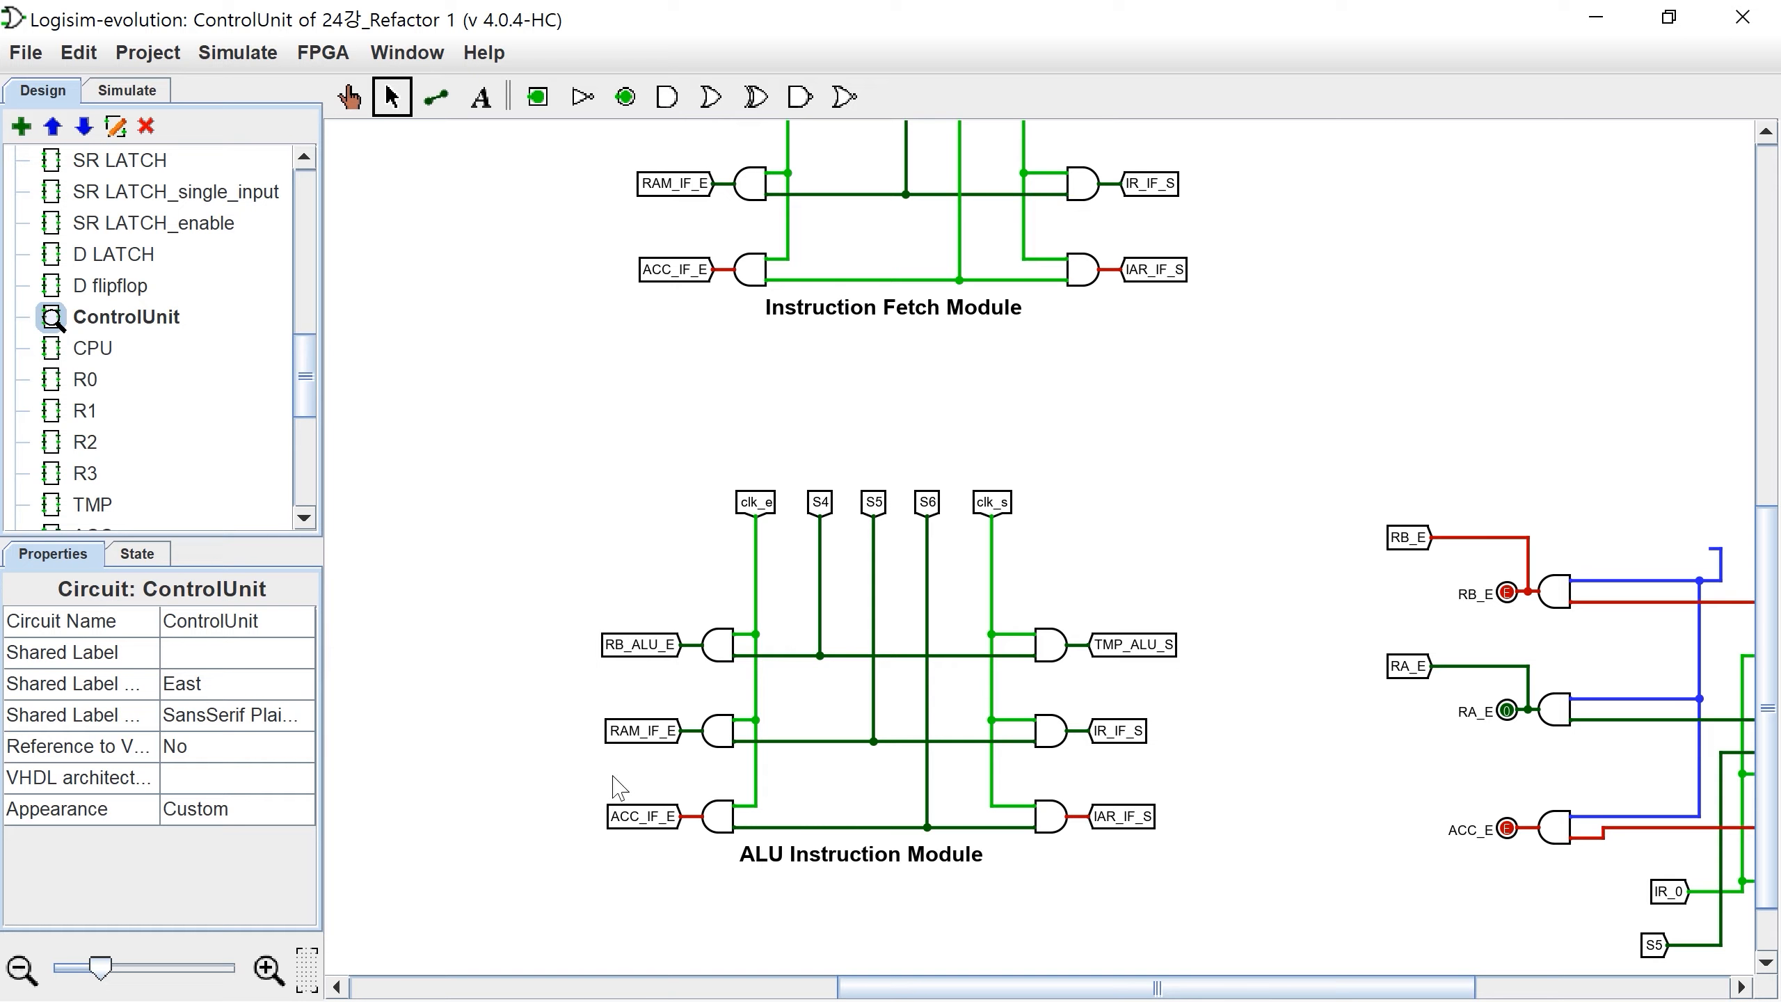
Step: Relabel the RAM_IF_E tunnel in the ALU Instruction Module as RA_ALU_E, matching the original gate circuit's RA_E output
{"action": "left_click", "coordinate": [631, 734]}
{"action": "scroll", "coordinate": [772, 737], "scroll_direction": "right", "scroll_amount": 5}
{"action": "left_click", "coordinate": [906, 723]}
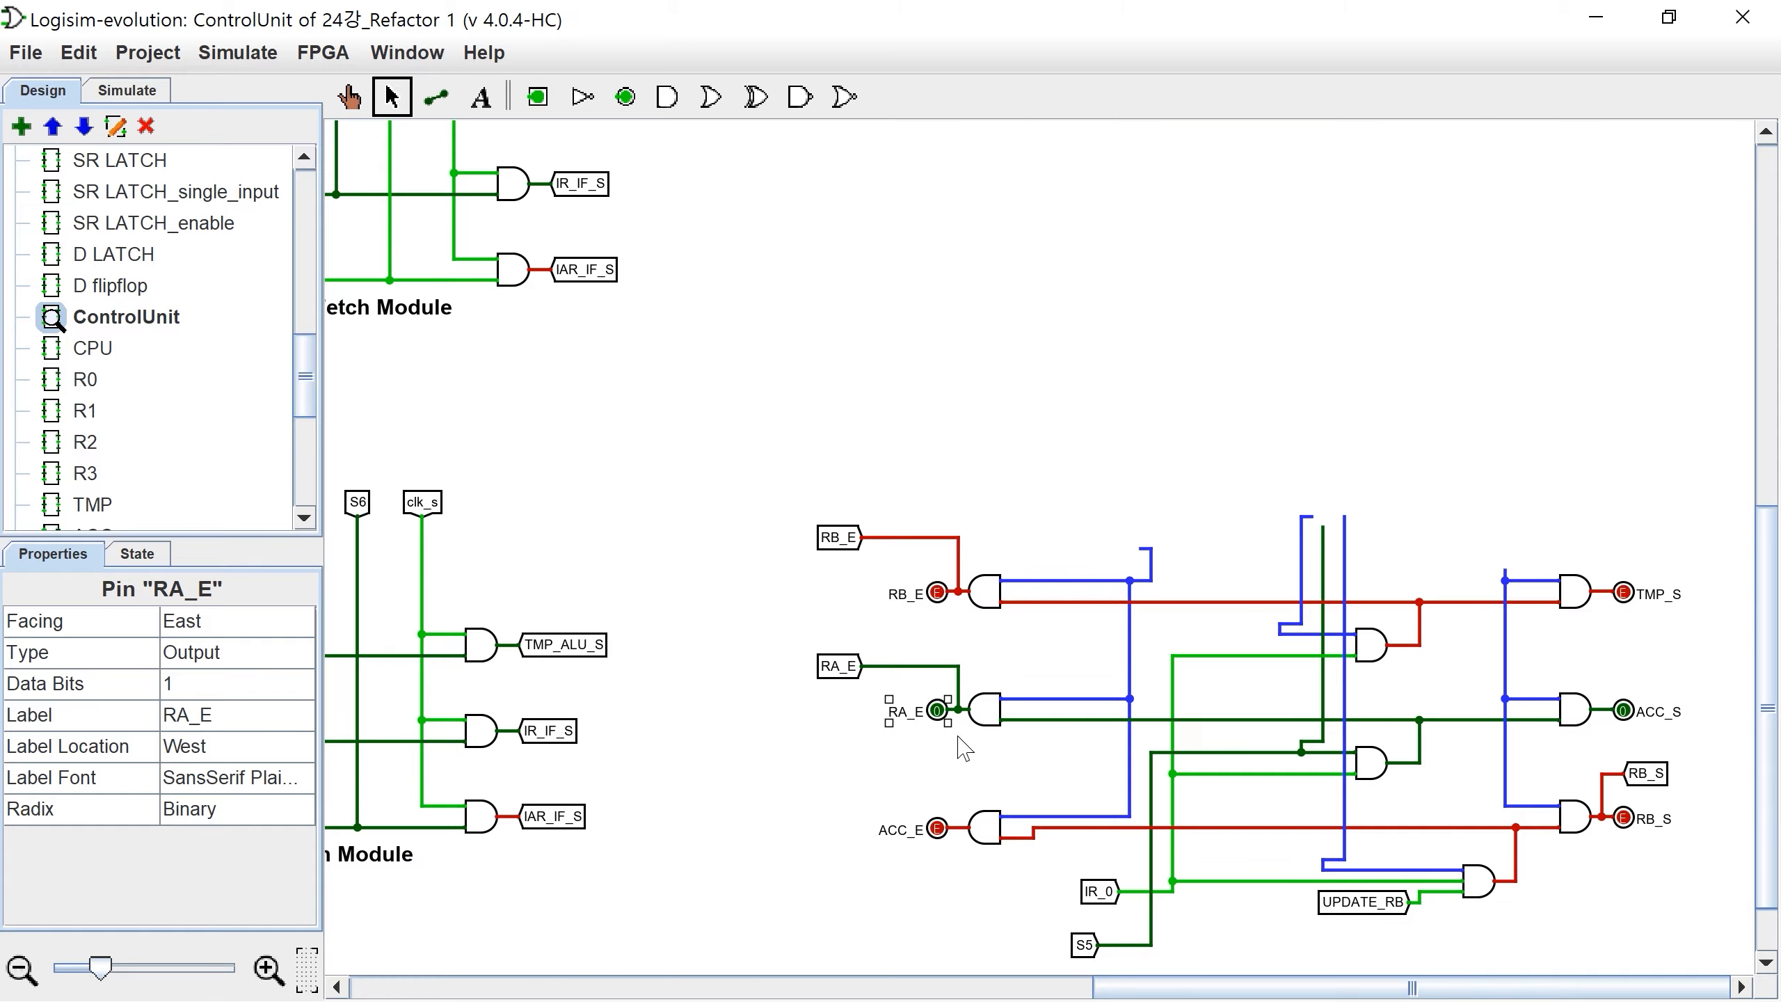
{"action": "left_click_drag", "start_coordinate": [1167, 993], "coordinate": [839, 993]}
{"action": "left_click", "coordinate": [806, 730]}
{"action": "left_click", "coordinate": [6, 684]}
{"action": "type", "text": "RA"}
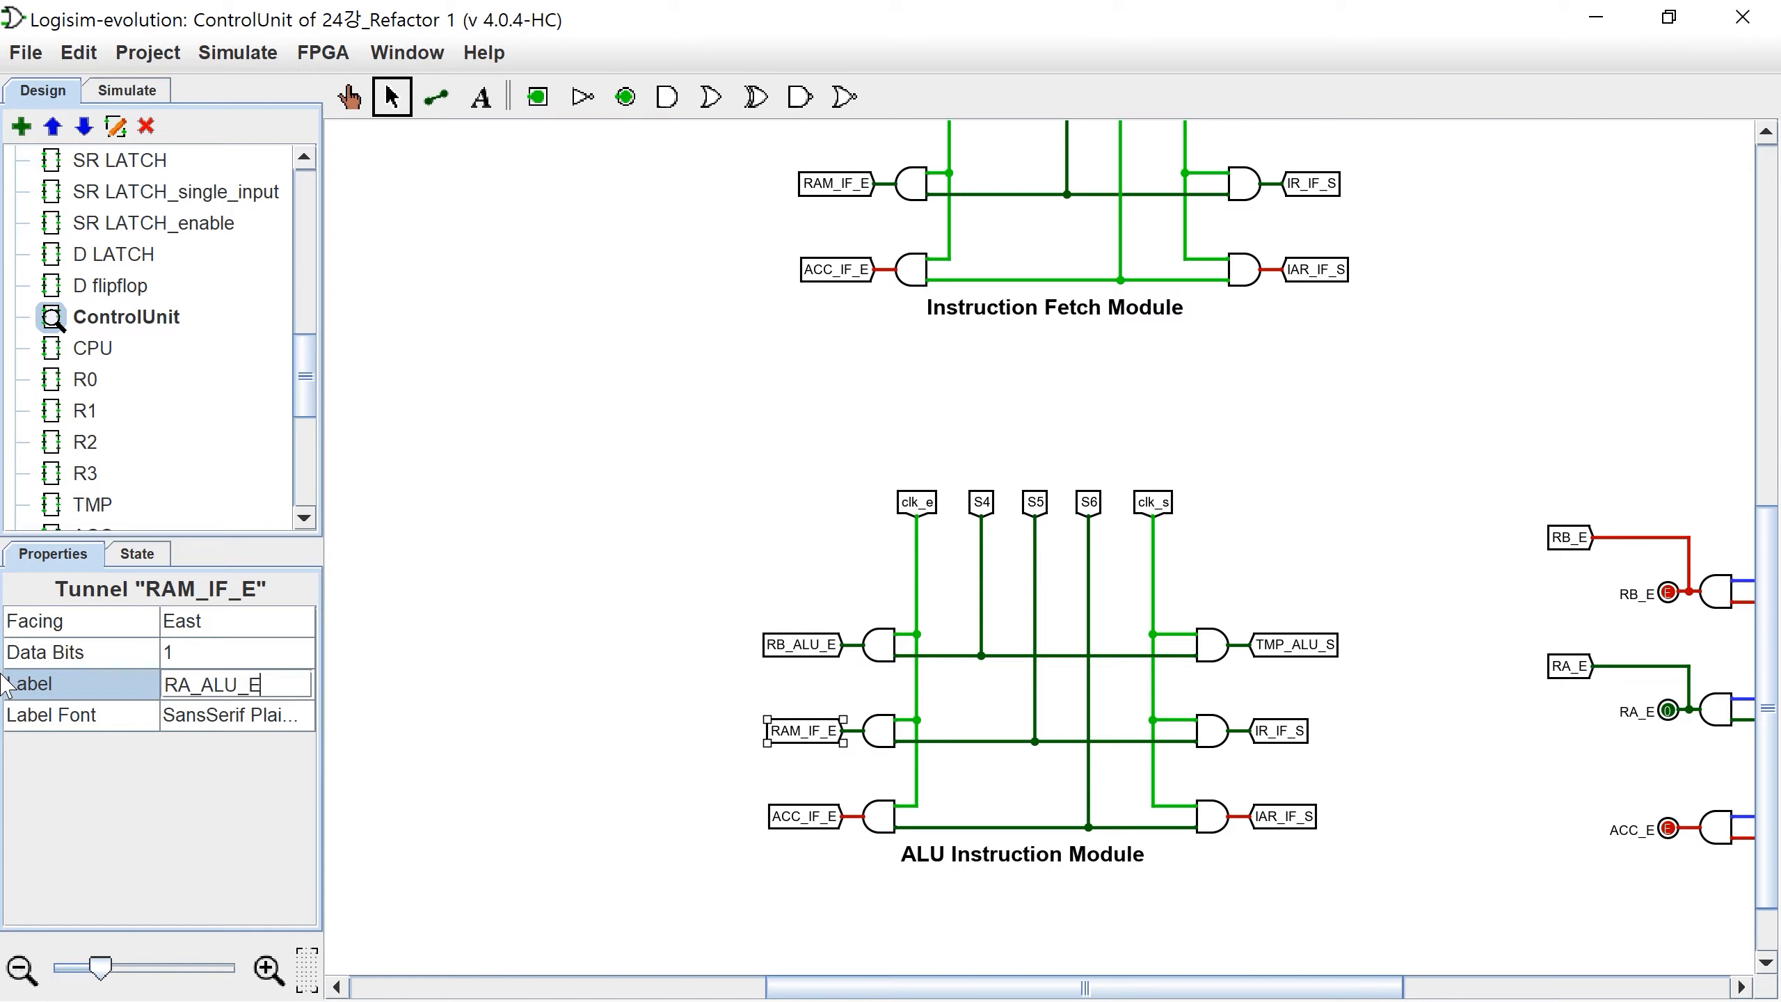
{"action": "type", "text": "_ALU_E"}
{"action": "key", "text": "Return"}
Step: Relabel the IR_IF_S output tunnel in the ALU Instruction Module as ACC_ALU_S
{"action": "left_click_drag", "start_coordinate": [1217, 991], "coordinate": [1529, 989]}
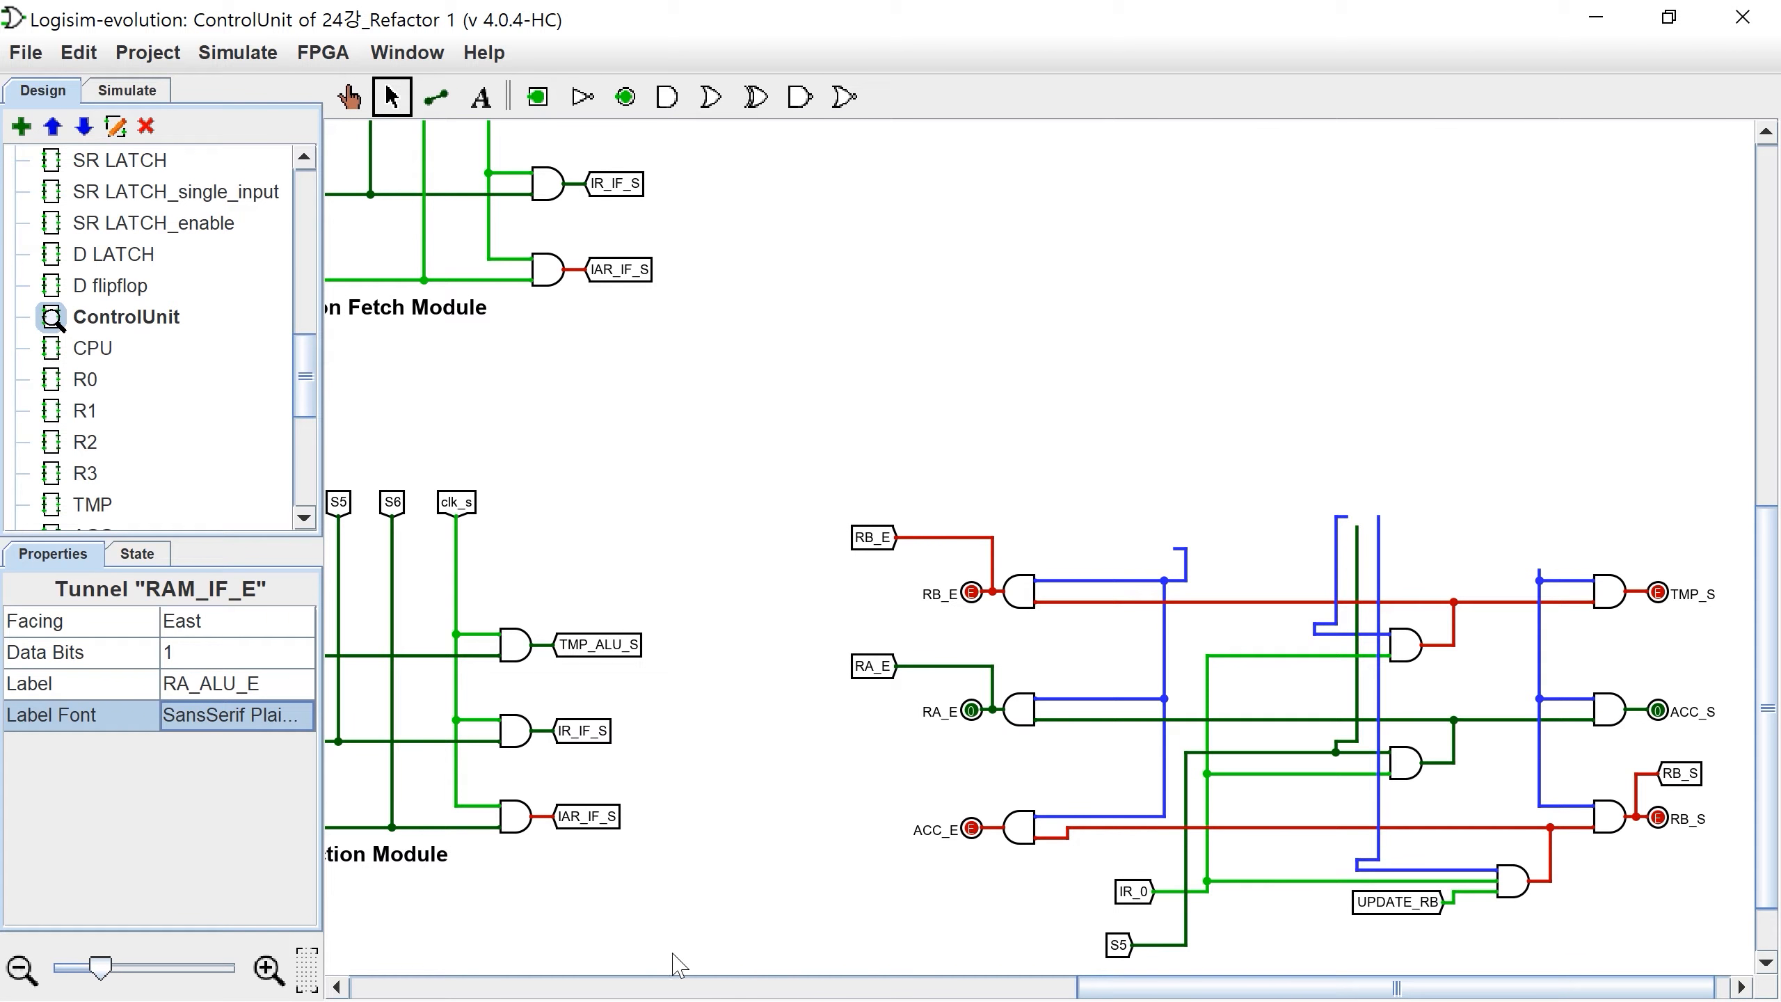
{"action": "left_click_drag", "start_coordinate": [1097, 995], "coordinate": [919, 994]}
{"action": "left_click", "coordinate": [982, 730]}
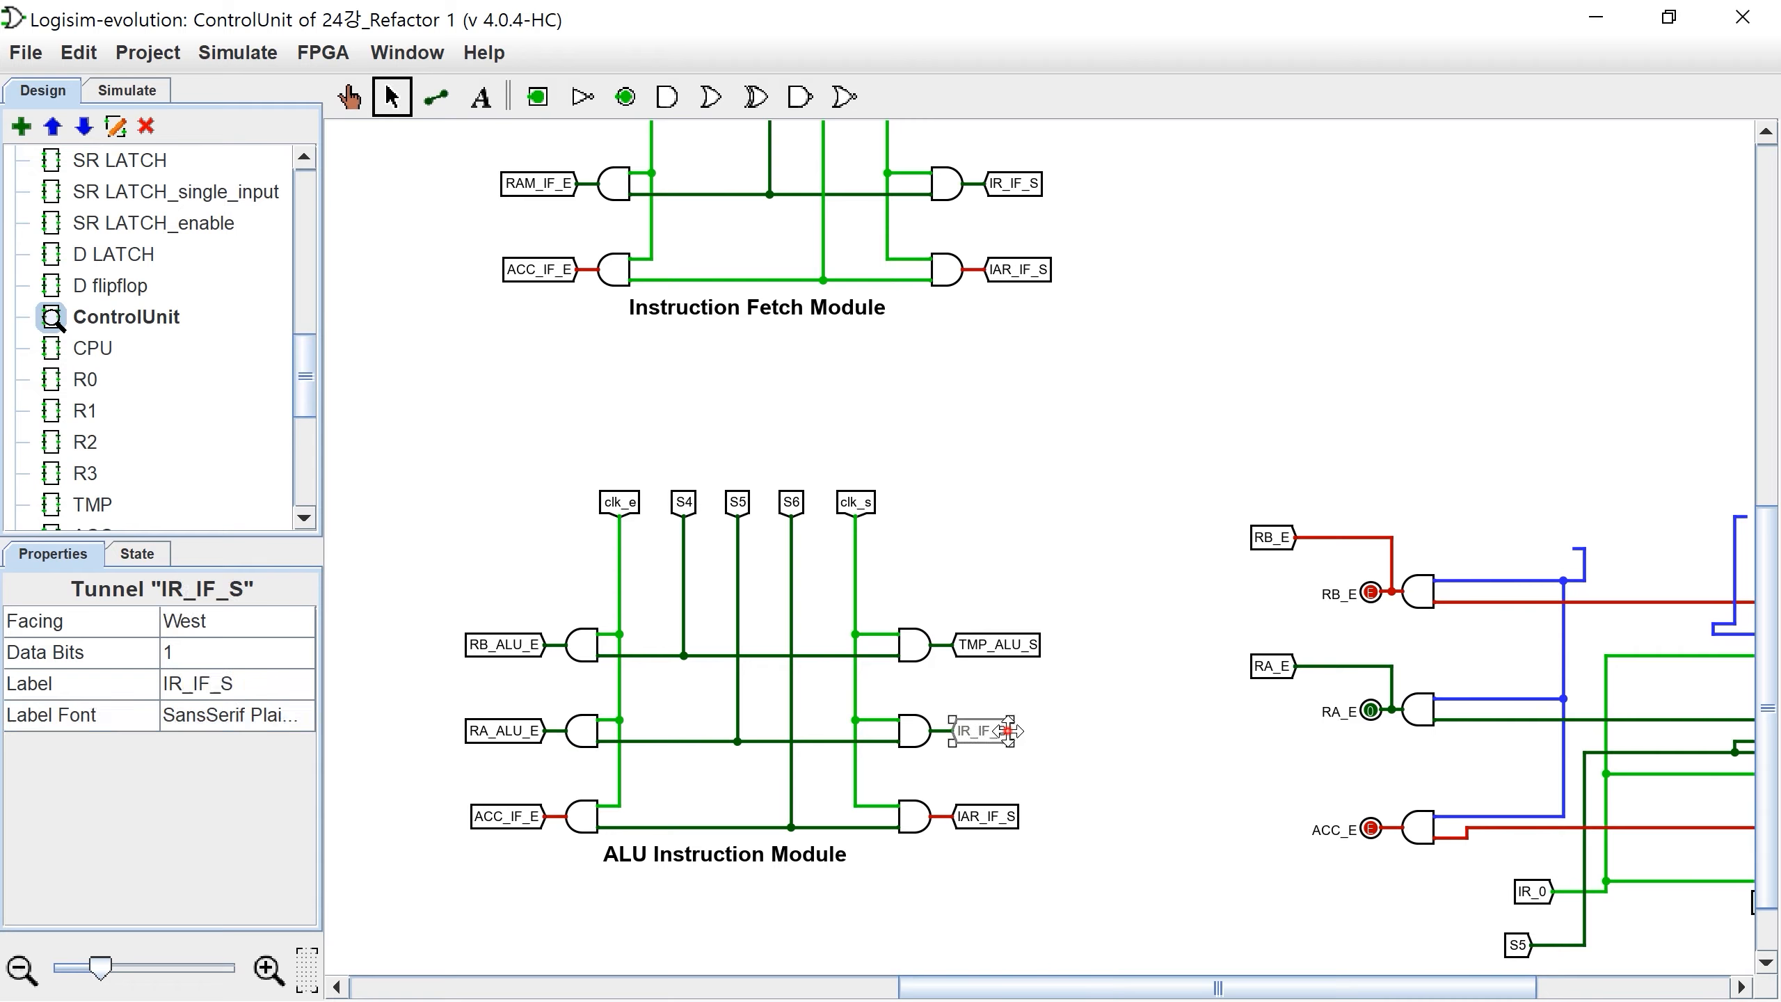
{"action": "left_click", "coordinate": [8, 684]}
{"action": "type", "text": "ACC_ALU"}
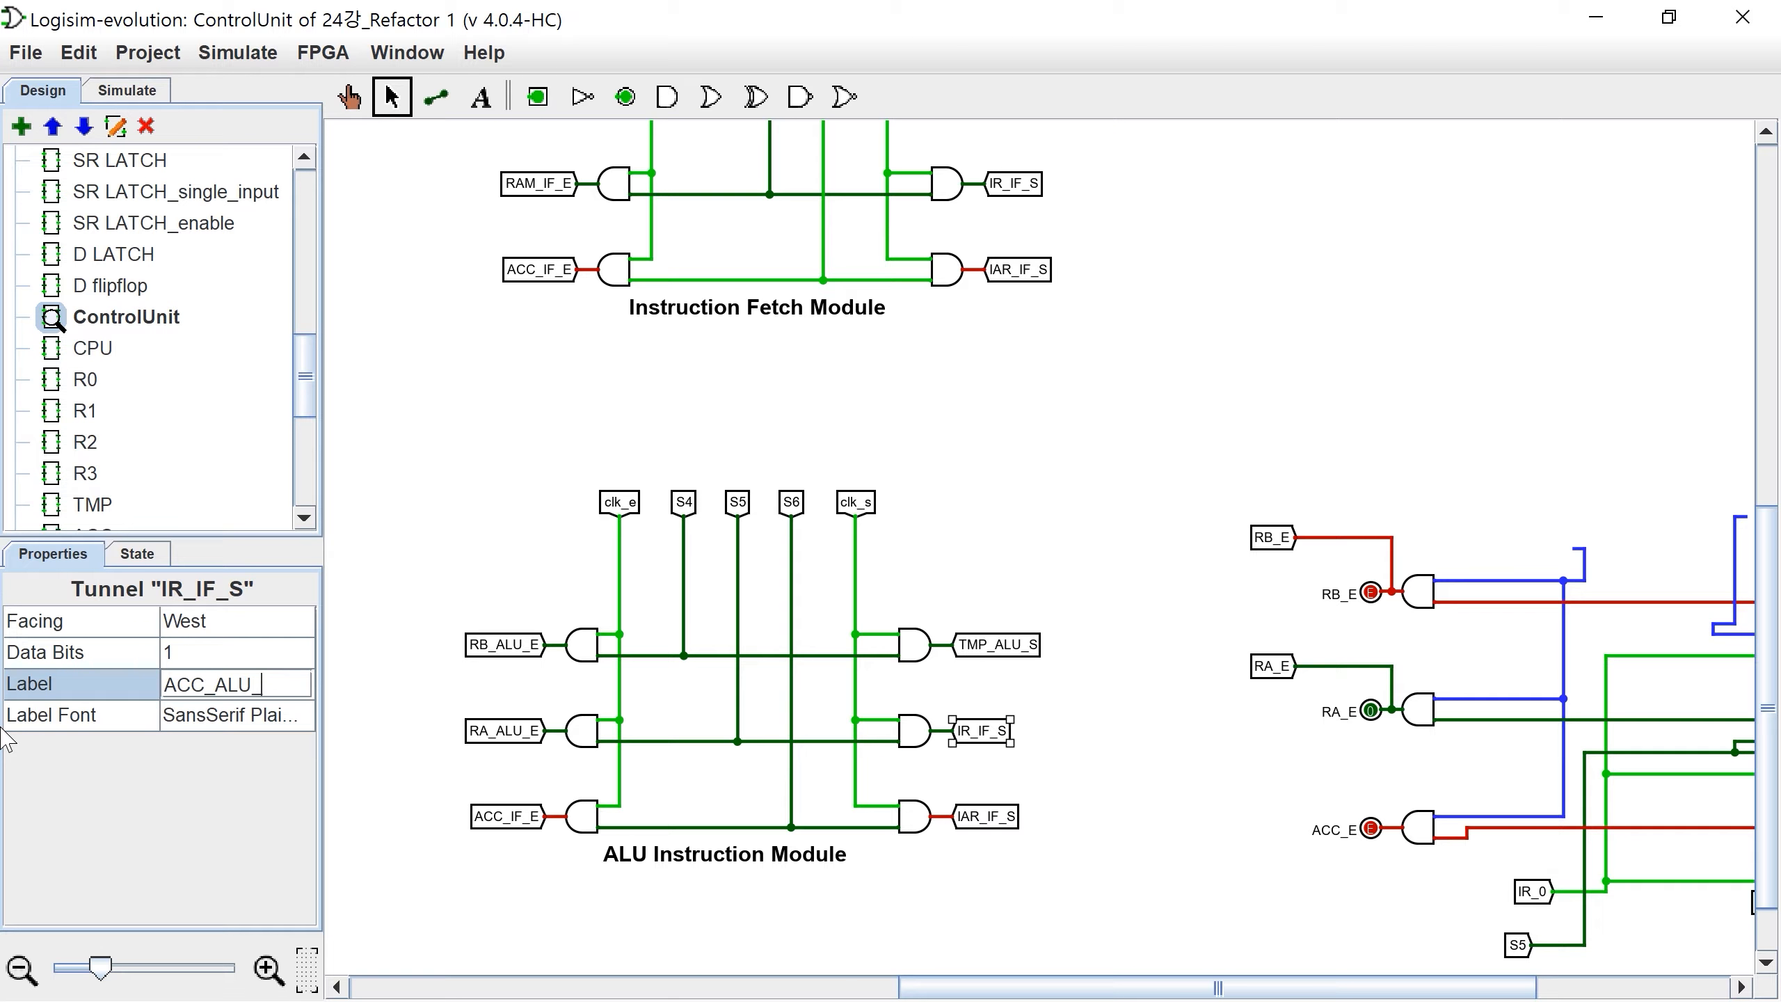
{"action": "key", "text": "Return"}
Step: Relabel the ACC_IF_E tunnel in the ALU Instruction Module as ACC_ALU_E
{"action": "scroll", "coordinate": [1401, 819], "scroll_direction": "down", "scroll_amount": 3}
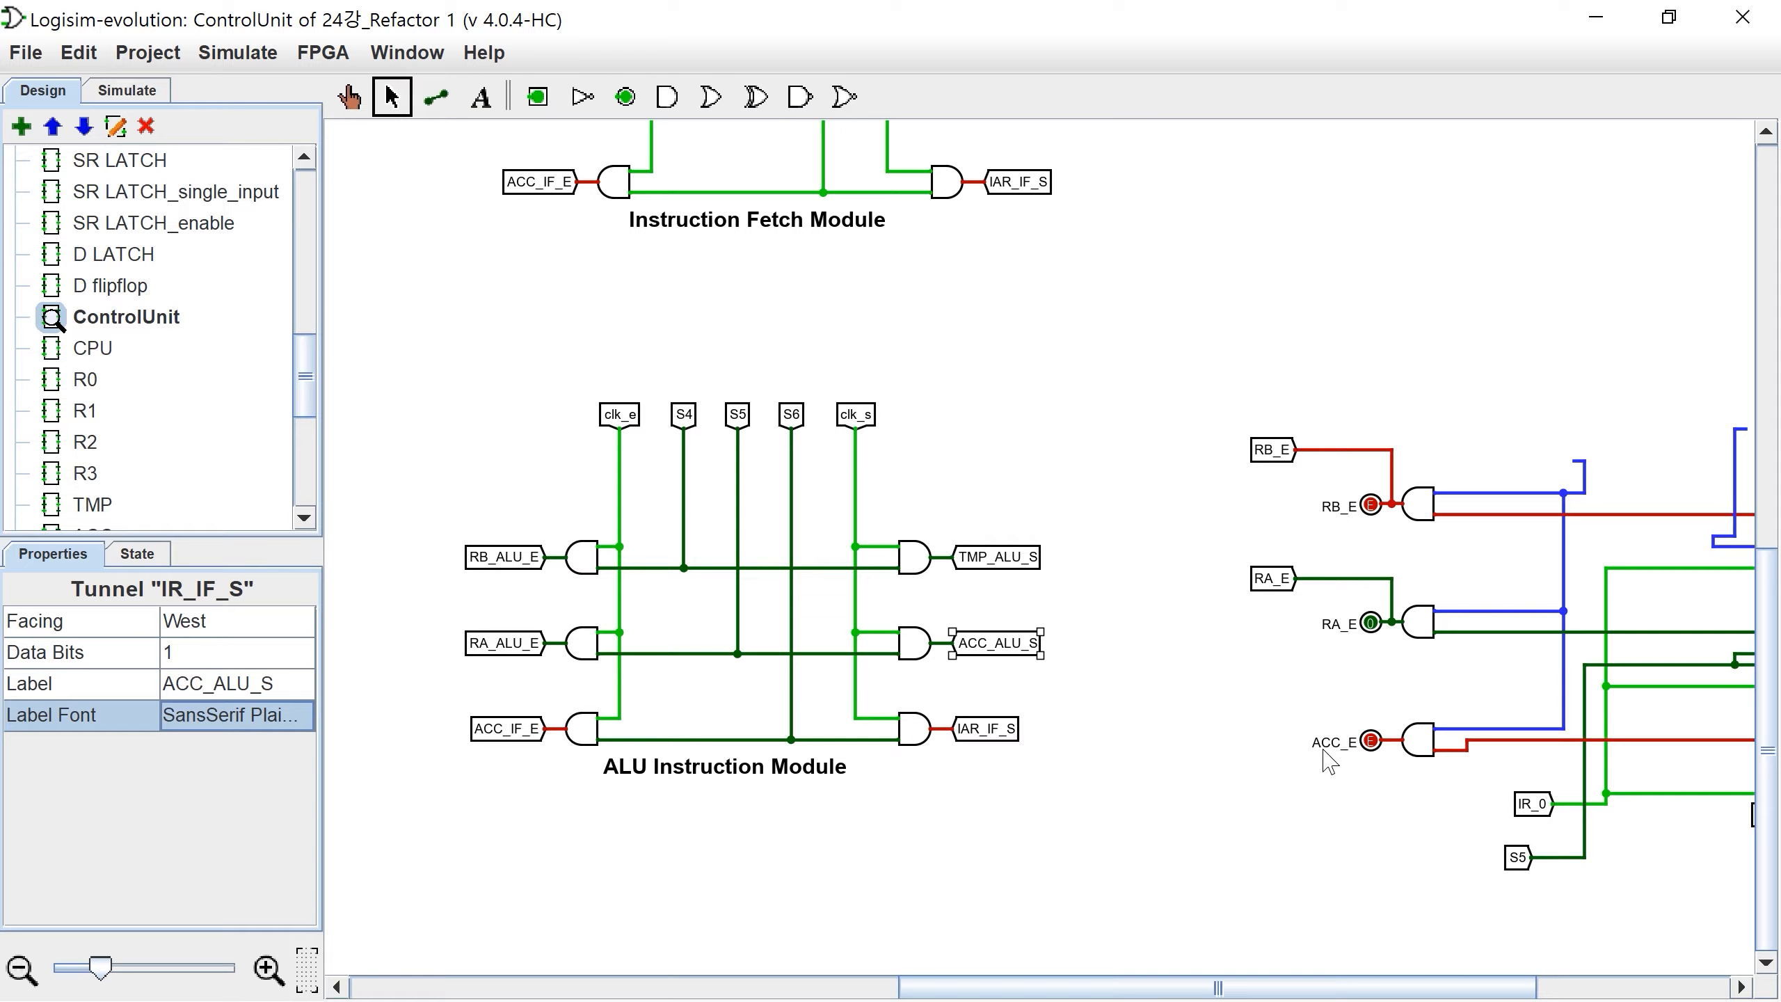
{"action": "left_click", "coordinate": [507, 730]}
{"action": "left_click", "coordinate": [213, 684]}
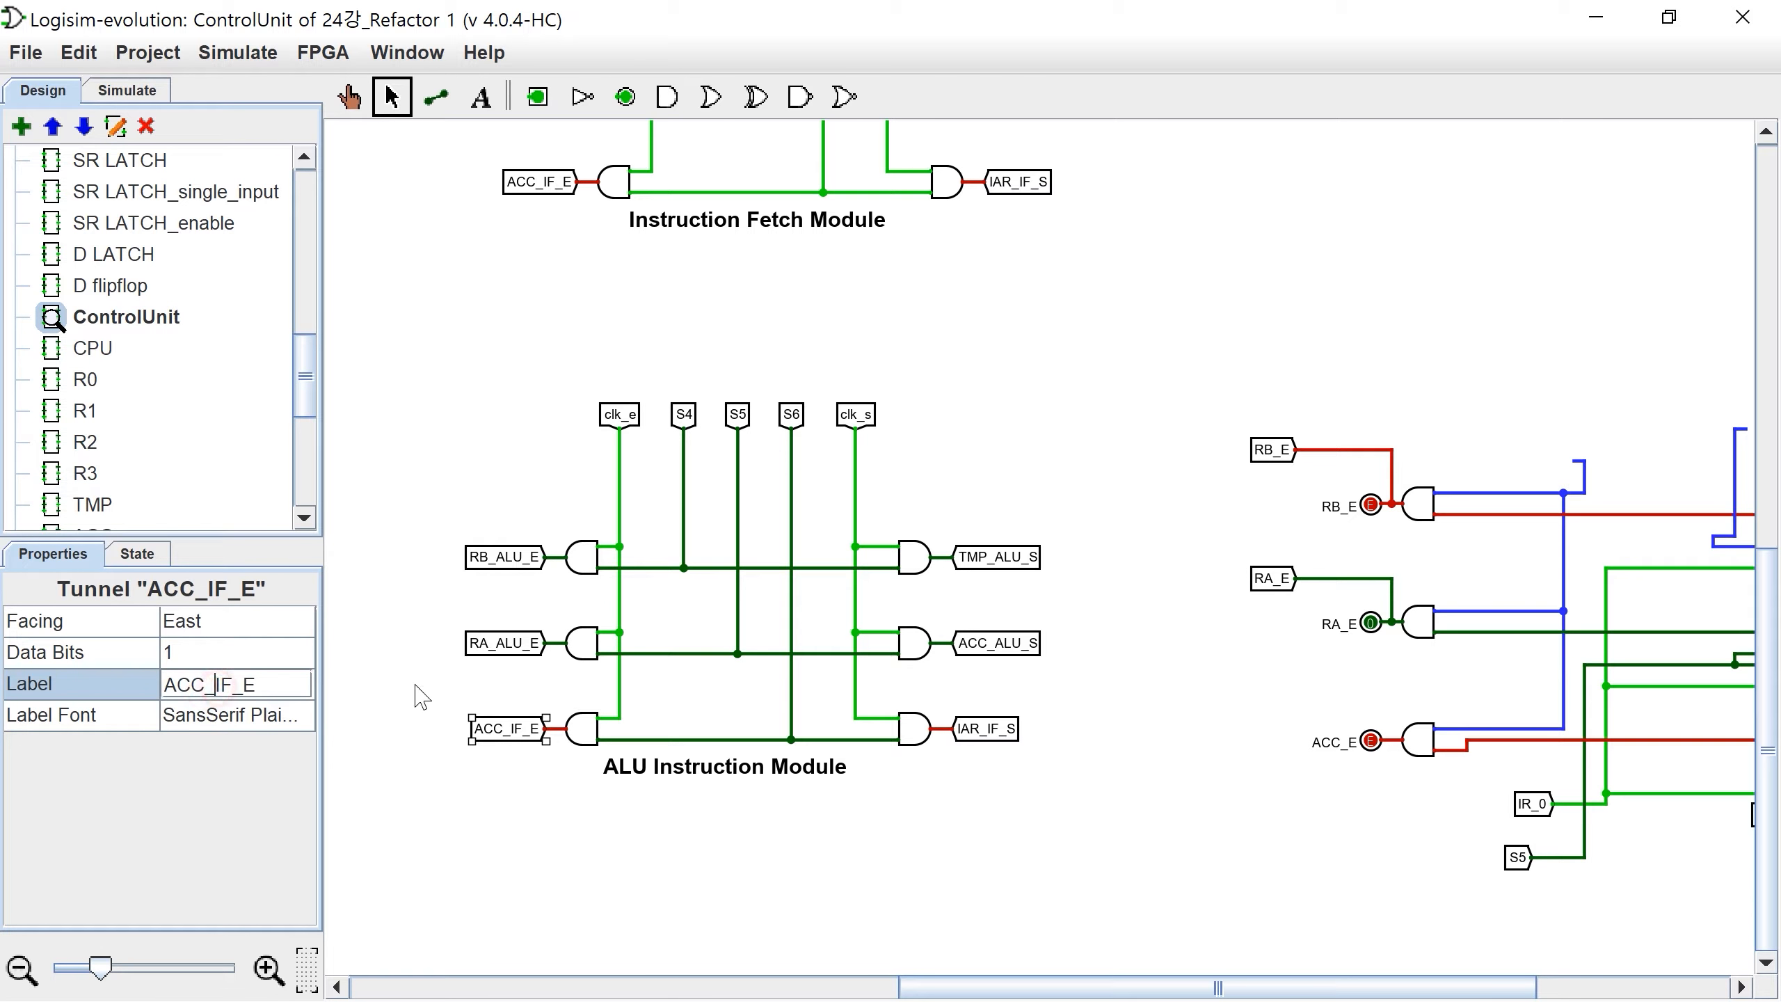
{"action": "type", "text": "ALU"}
{"action": "key", "text": "Delete"}
{"action": "key", "text": "Delete"}
{"action": "key", "text": "Return"}
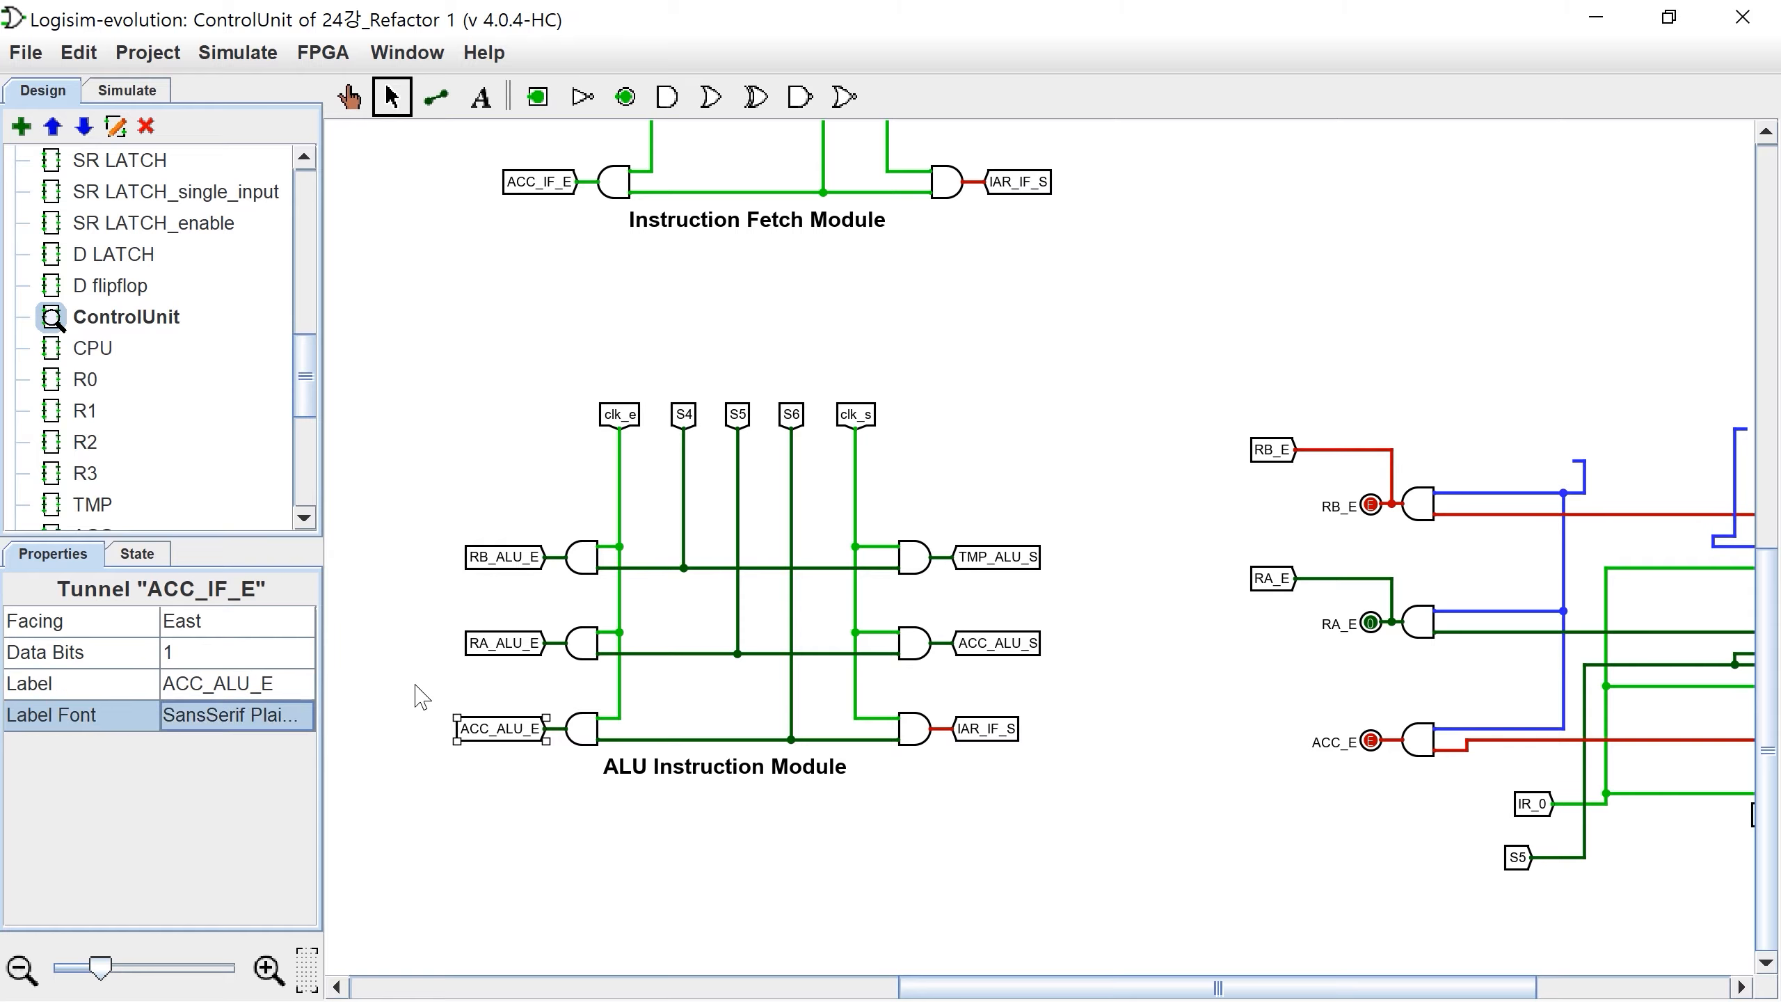
Step: Relabel the IAR_IF_S output tunnel in the ALU Instruction Module's lowest row as RB_ALU_S
{"action": "scroll", "coordinate": [1734, 752], "scroll_direction": "right", "scroll_amount": 5}
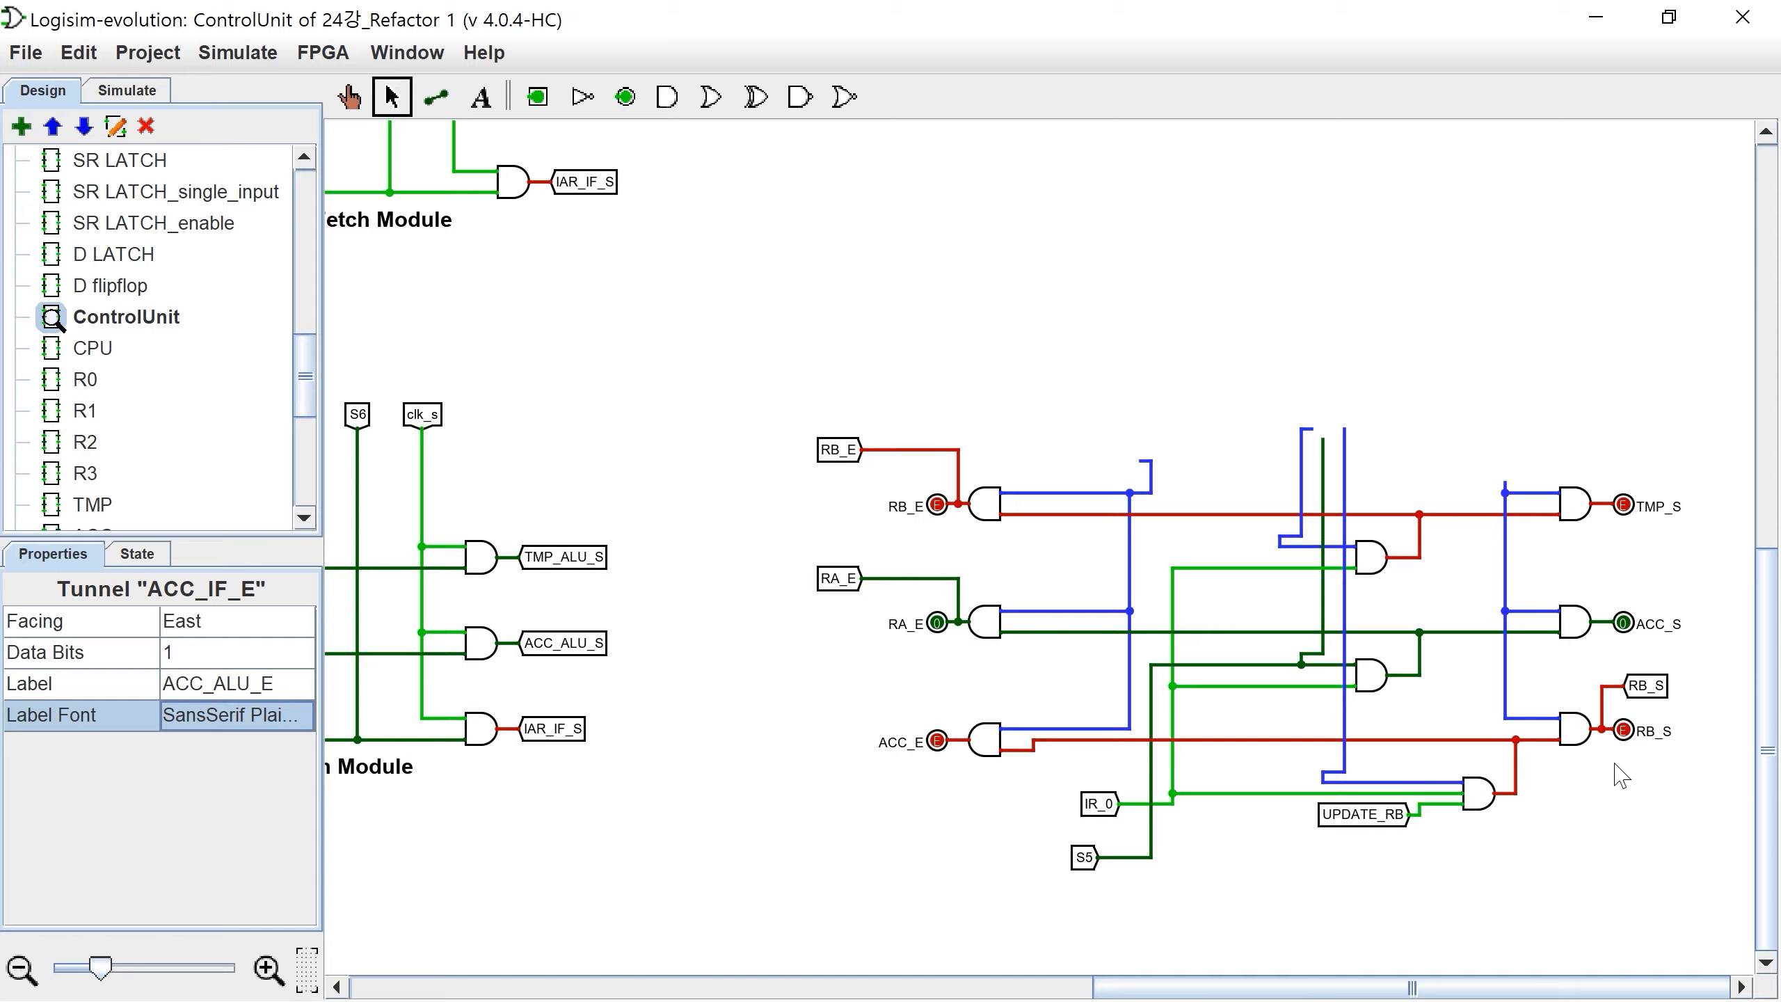
{"action": "left_click_drag", "start_coordinate": [264, 685], "coordinate": [18, 689]}
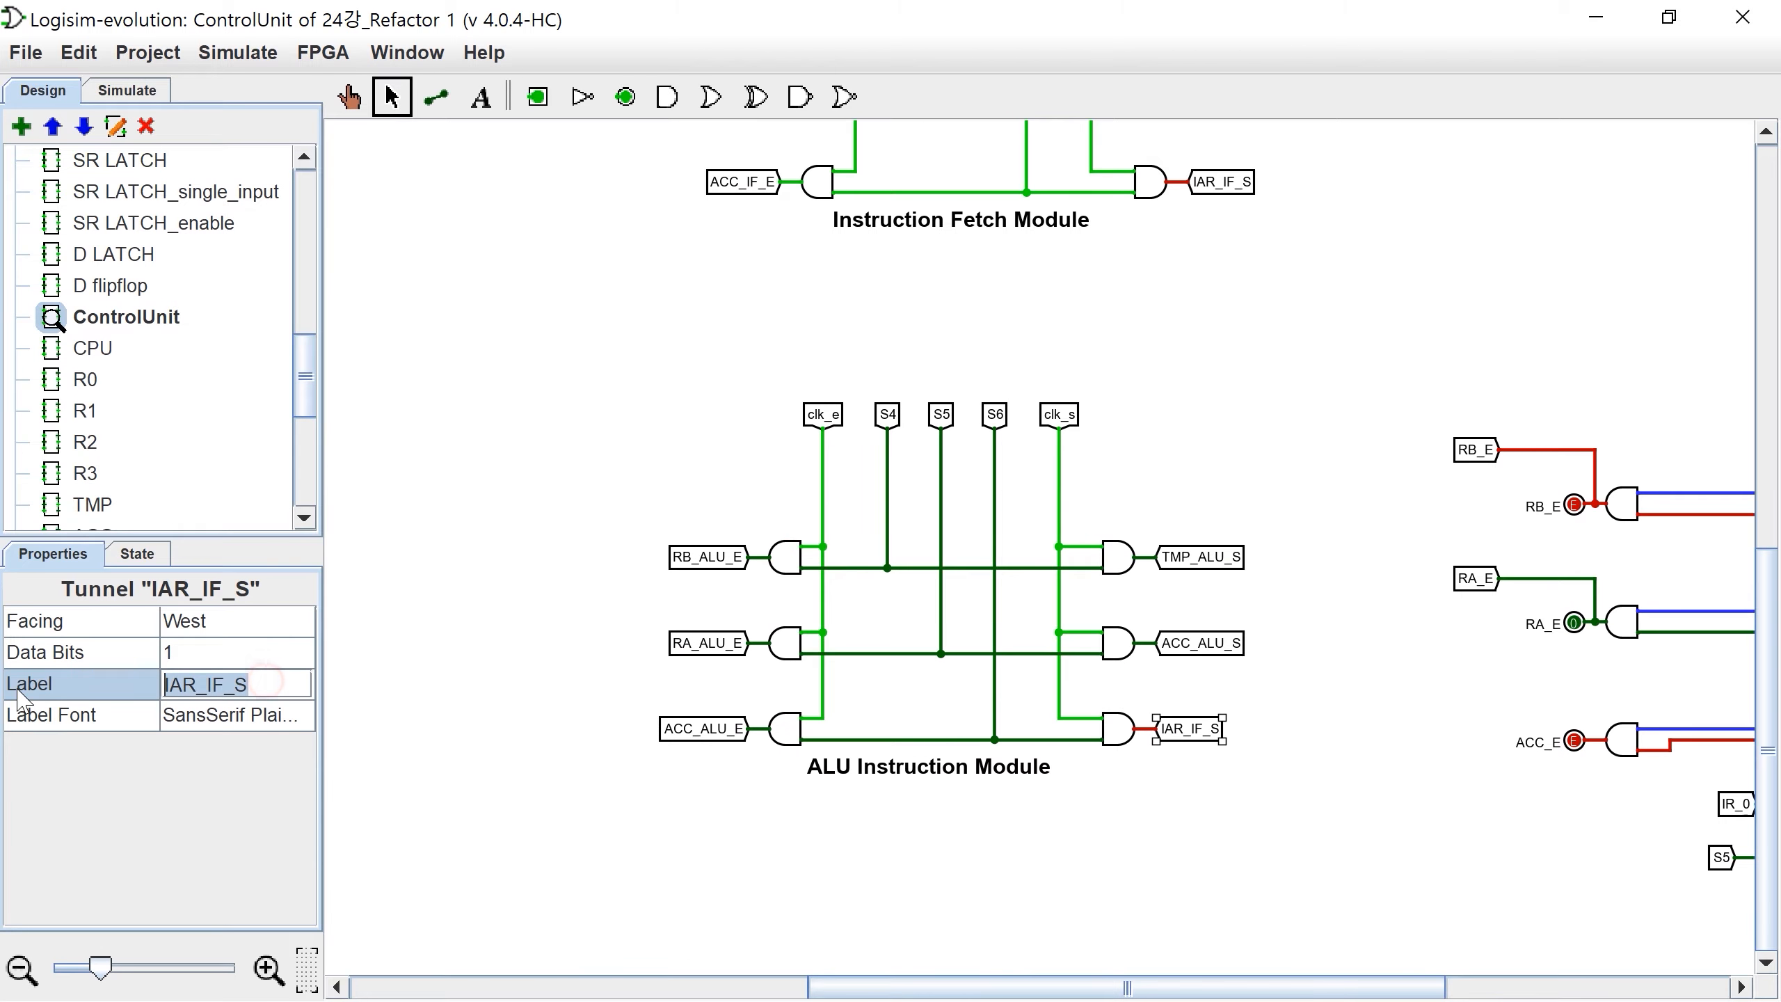
{"action": "type", "text": "RB_ALU"}
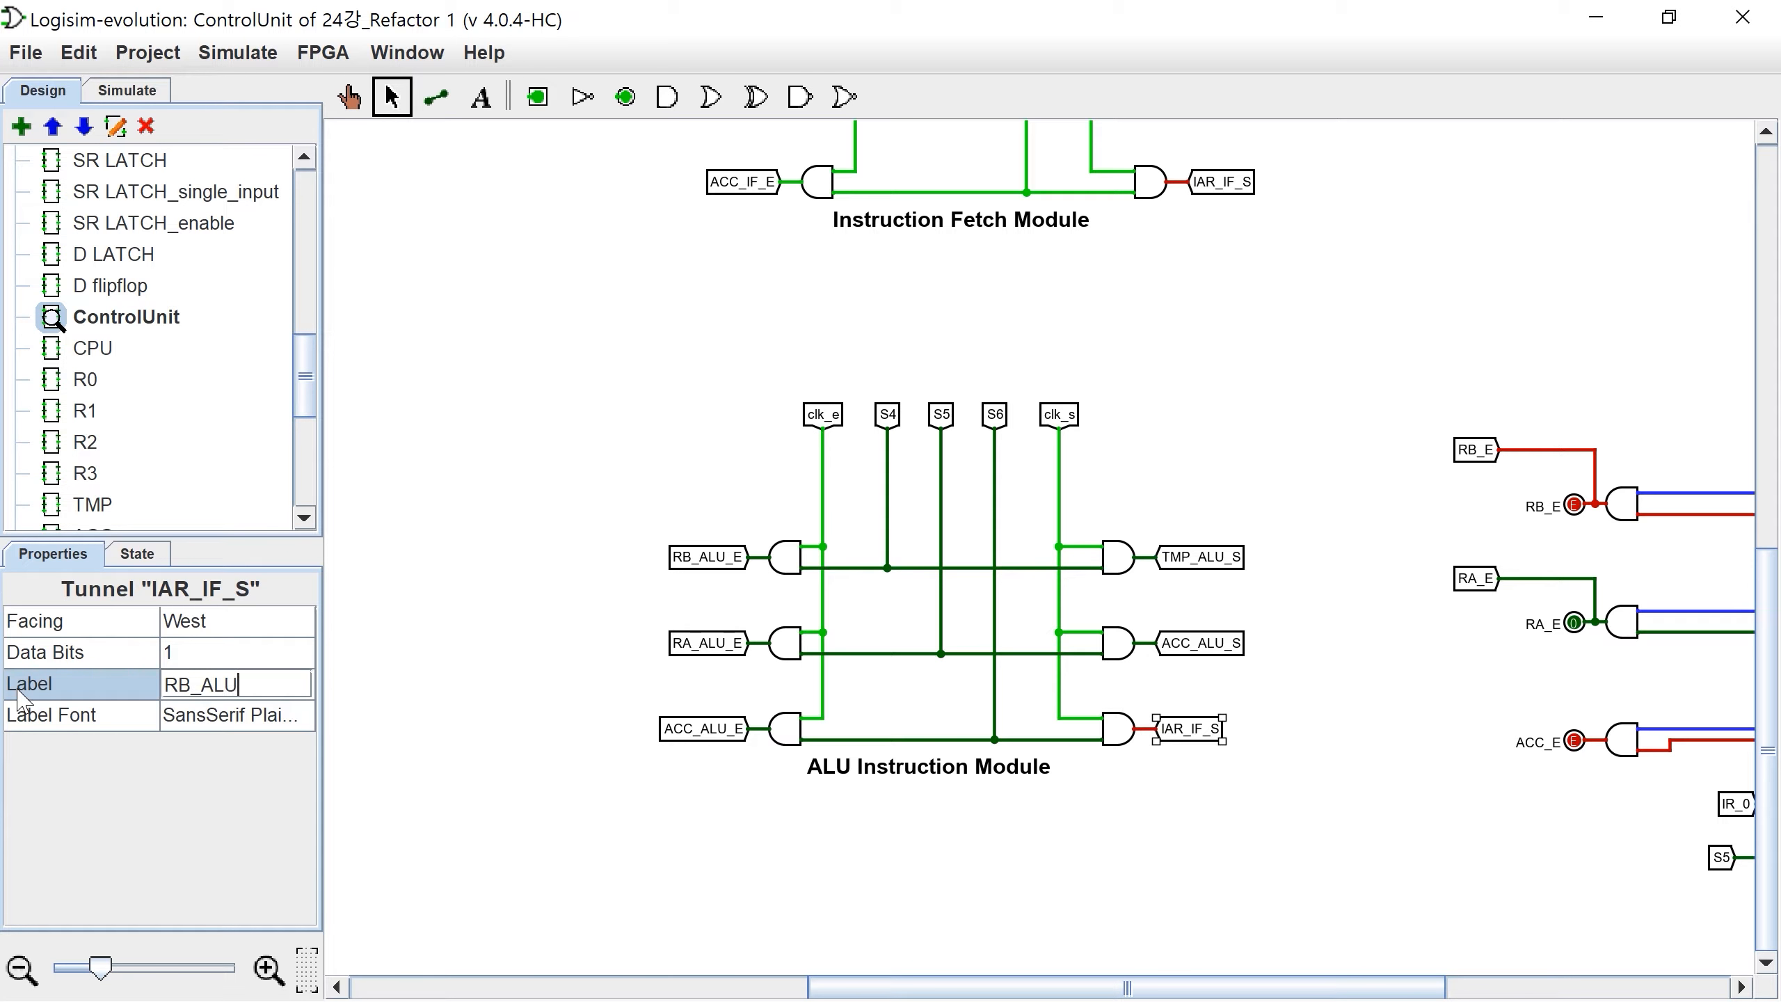
{"action": "key", "text": "Return"}
{"action": "left_click", "coordinate": [1460, 863]}
Step: Examine the IR Code Module's input wiring and inspect IR_IN pin 0 with the Poke tool
{"action": "scroll", "coordinate": [917, 671], "scroll_direction": "up", "scroll_amount": 1, "text": "ctrl"}
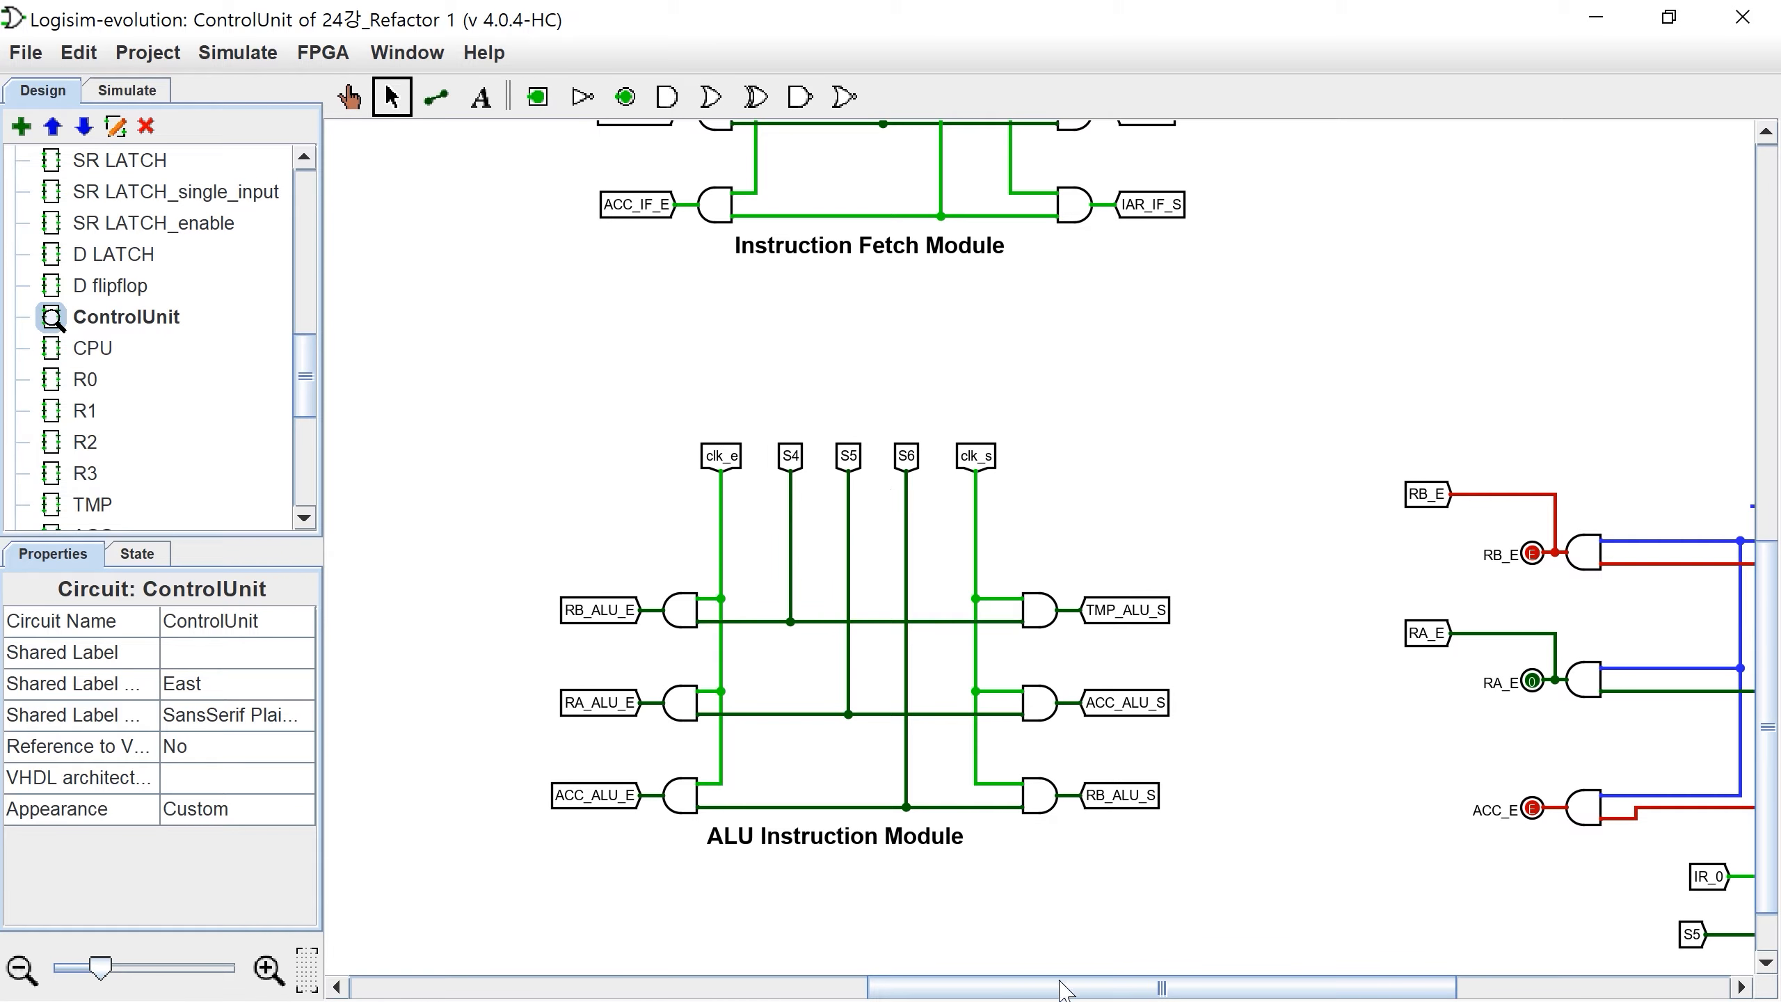
{"action": "left_click_drag", "start_coordinate": [1060, 981], "coordinate": [519, 945]}
{"action": "scroll", "coordinate": [708, 847], "scroll_direction": "down", "scroll_amount": 3}
{"action": "key", "text": "ctrl+1"}
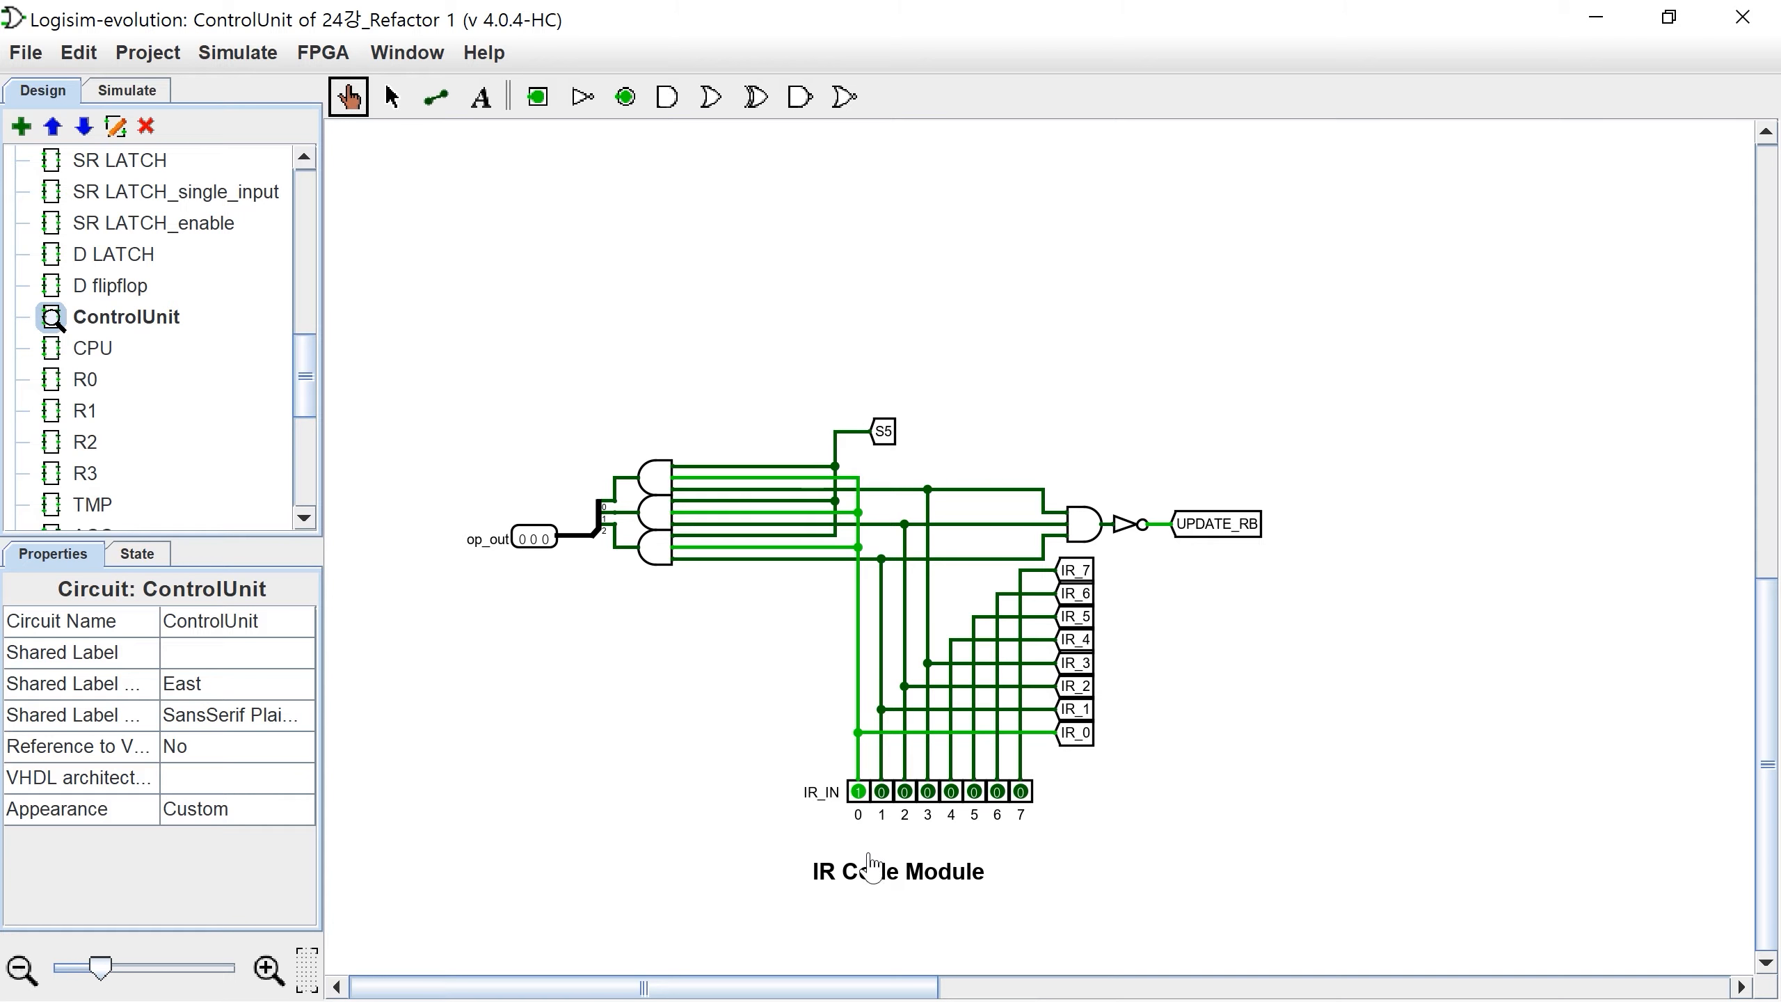
{"action": "scroll", "coordinate": [880, 807], "scroll_direction": "up", "scroll_amount": 2, "text": "ctrl"}
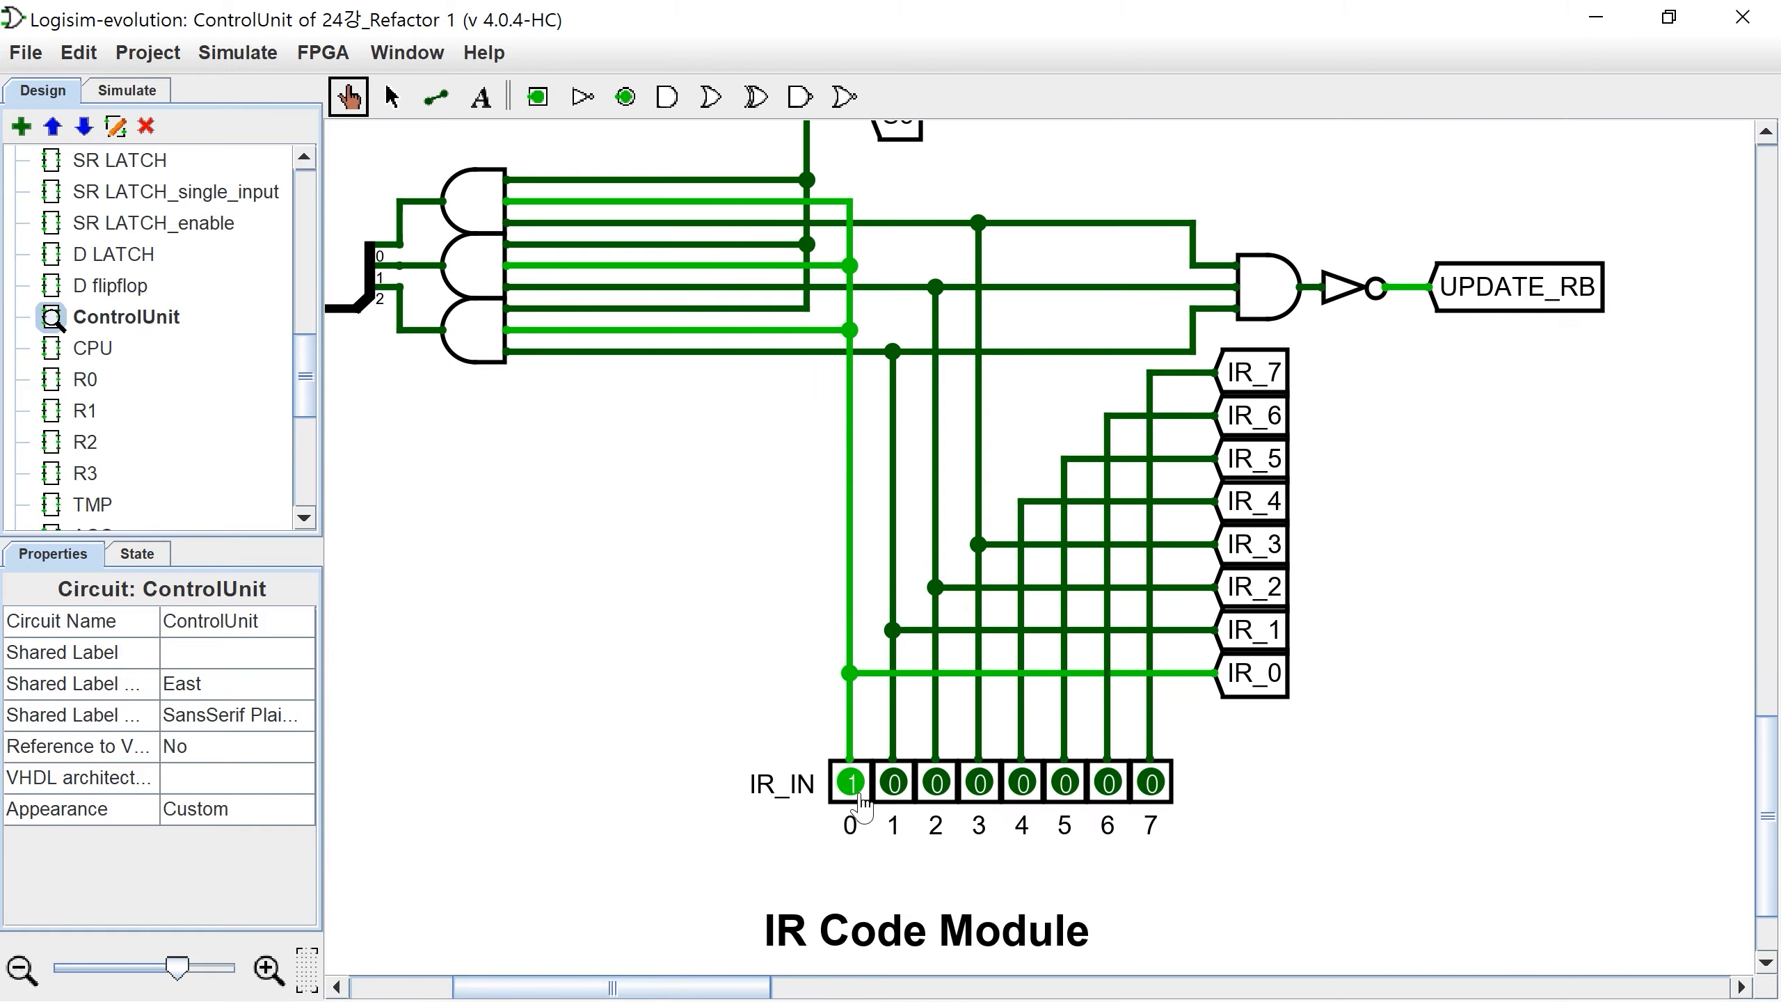
{"action": "left_click", "coordinate": [850, 819]}
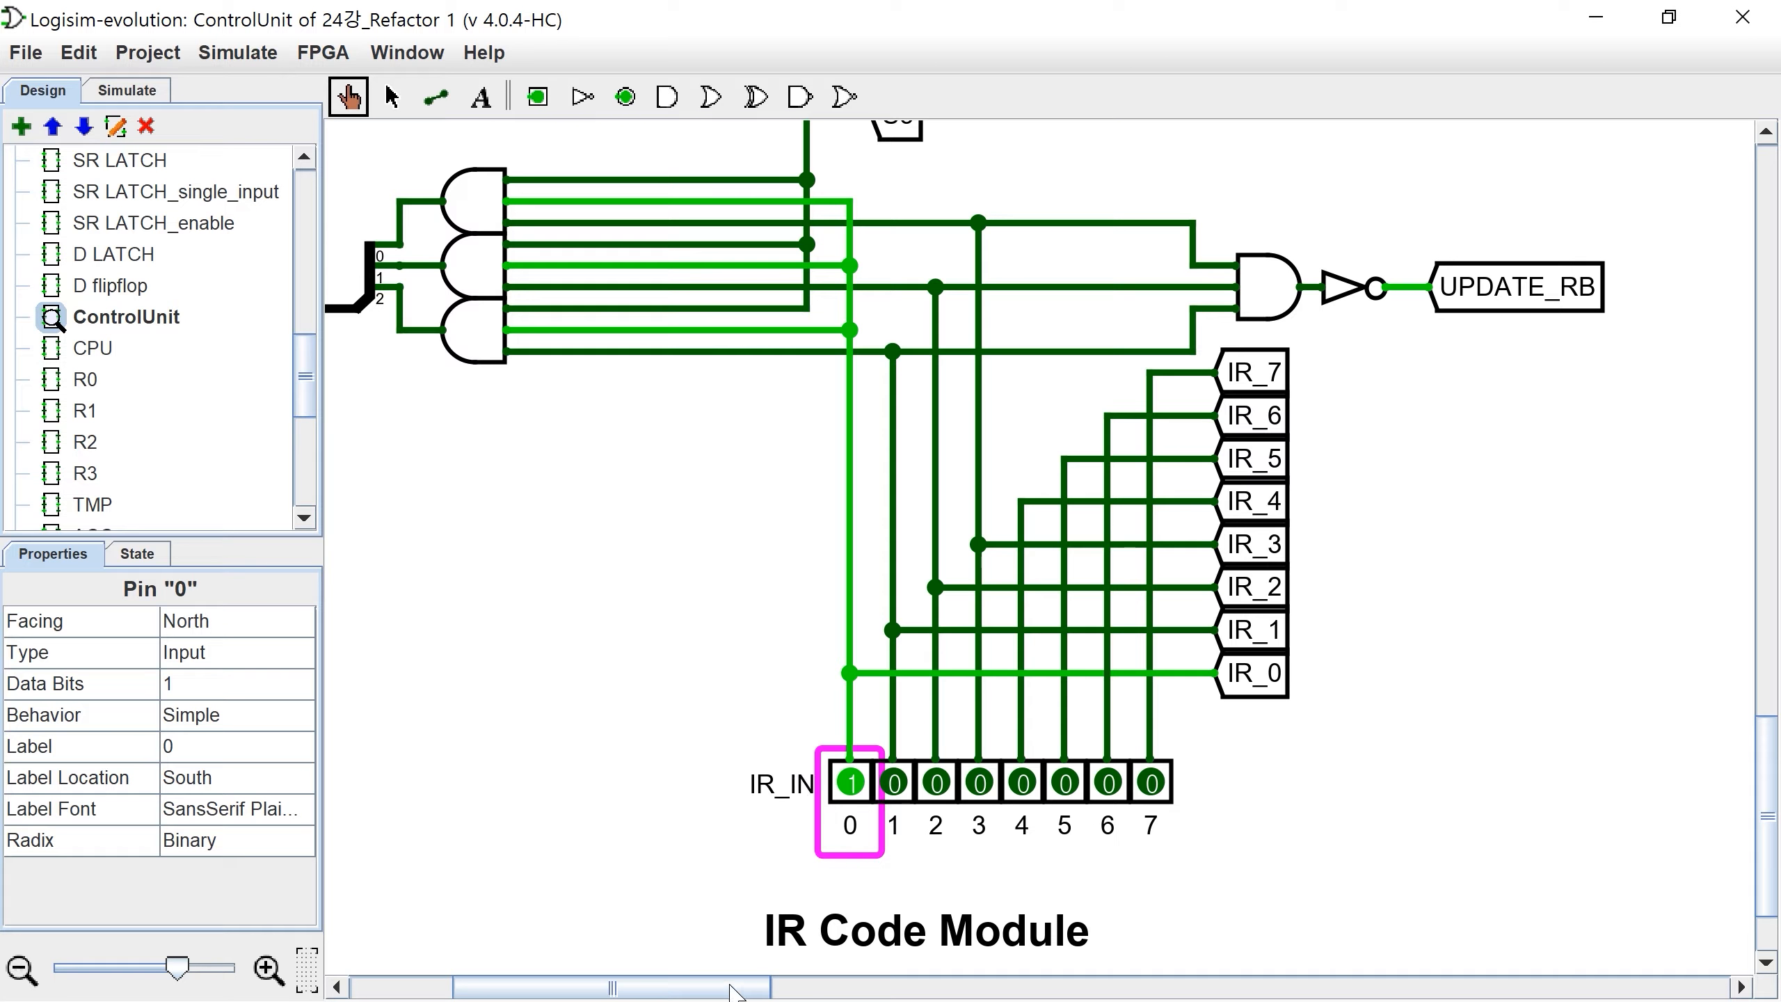
Step: Examine how IR_0 and UPDATE_RB gate the ALU step signals in the old, unmodularised circuit
{"action": "left_click_drag", "start_coordinate": [736, 989], "coordinate": [1286, 988]}
{"action": "scroll", "coordinate": [1224, 817], "scroll_direction": "down", "scroll_amount": 2, "text": "ctrl"}
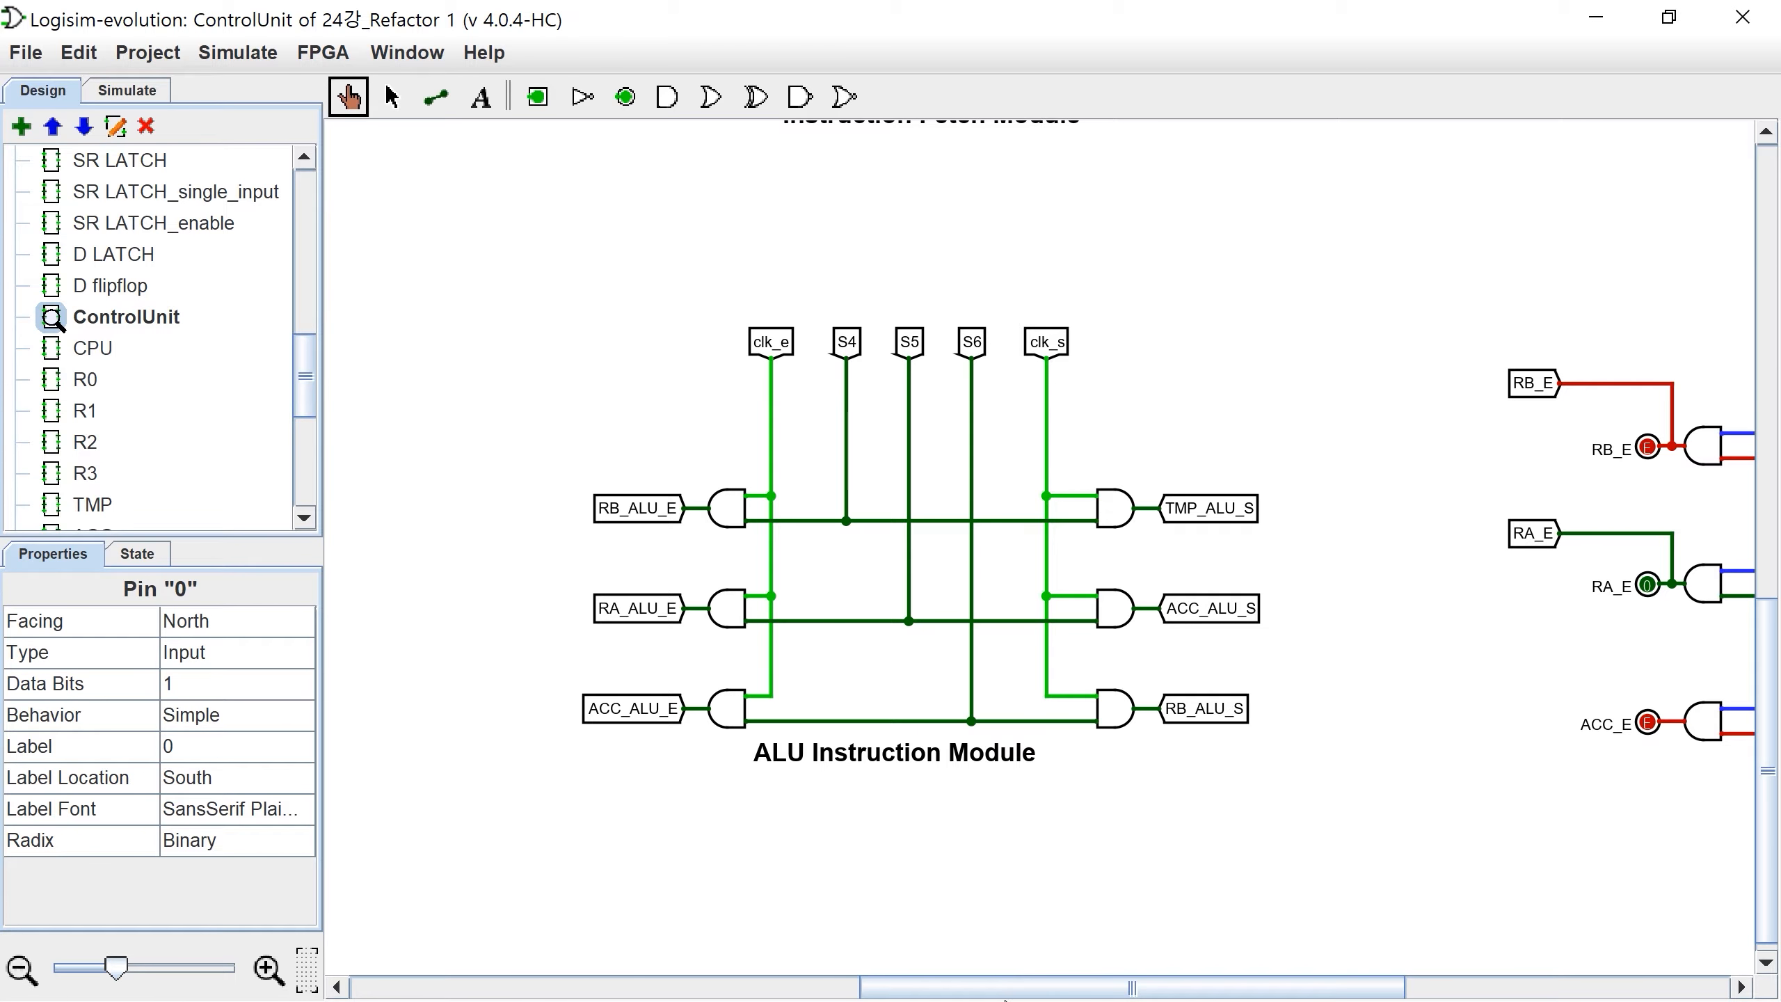
{"action": "left_click_drag", "start_coordinate": [1006, 988], "coordinate": [1365, 988]}
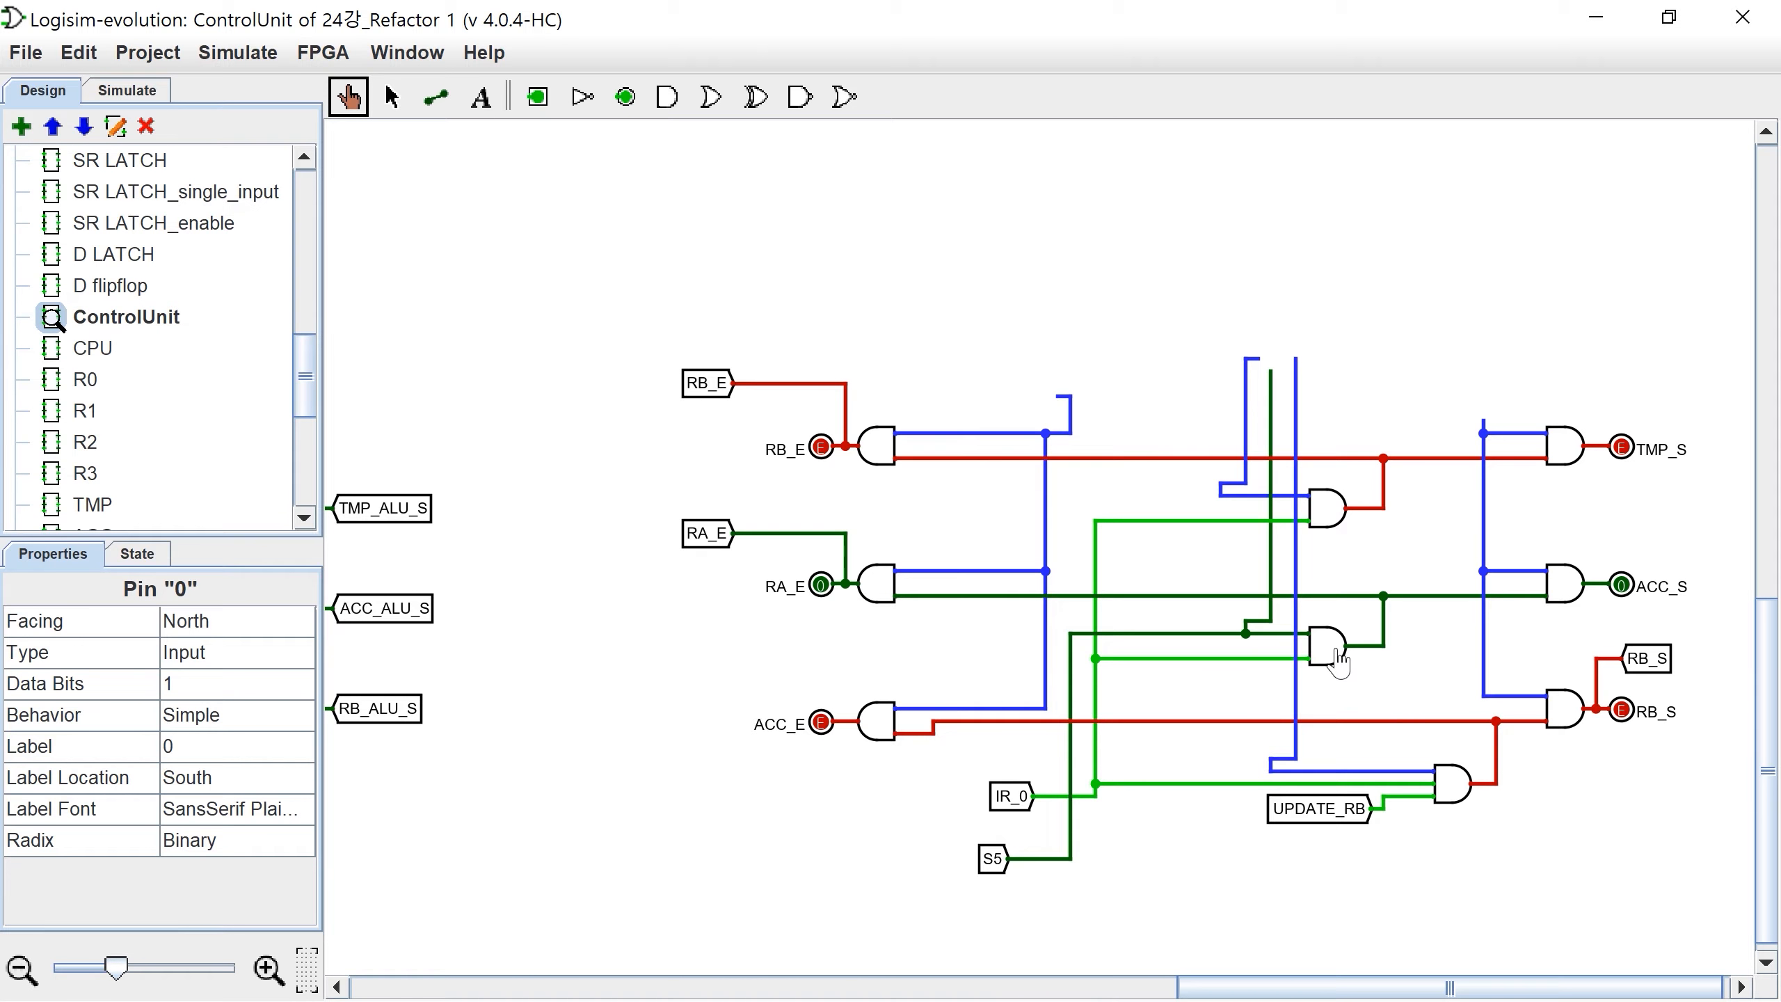
{"action": "scroll", "coordinate": [1352, 660], "scroll_direction": "up", "scroll_amount": 2}
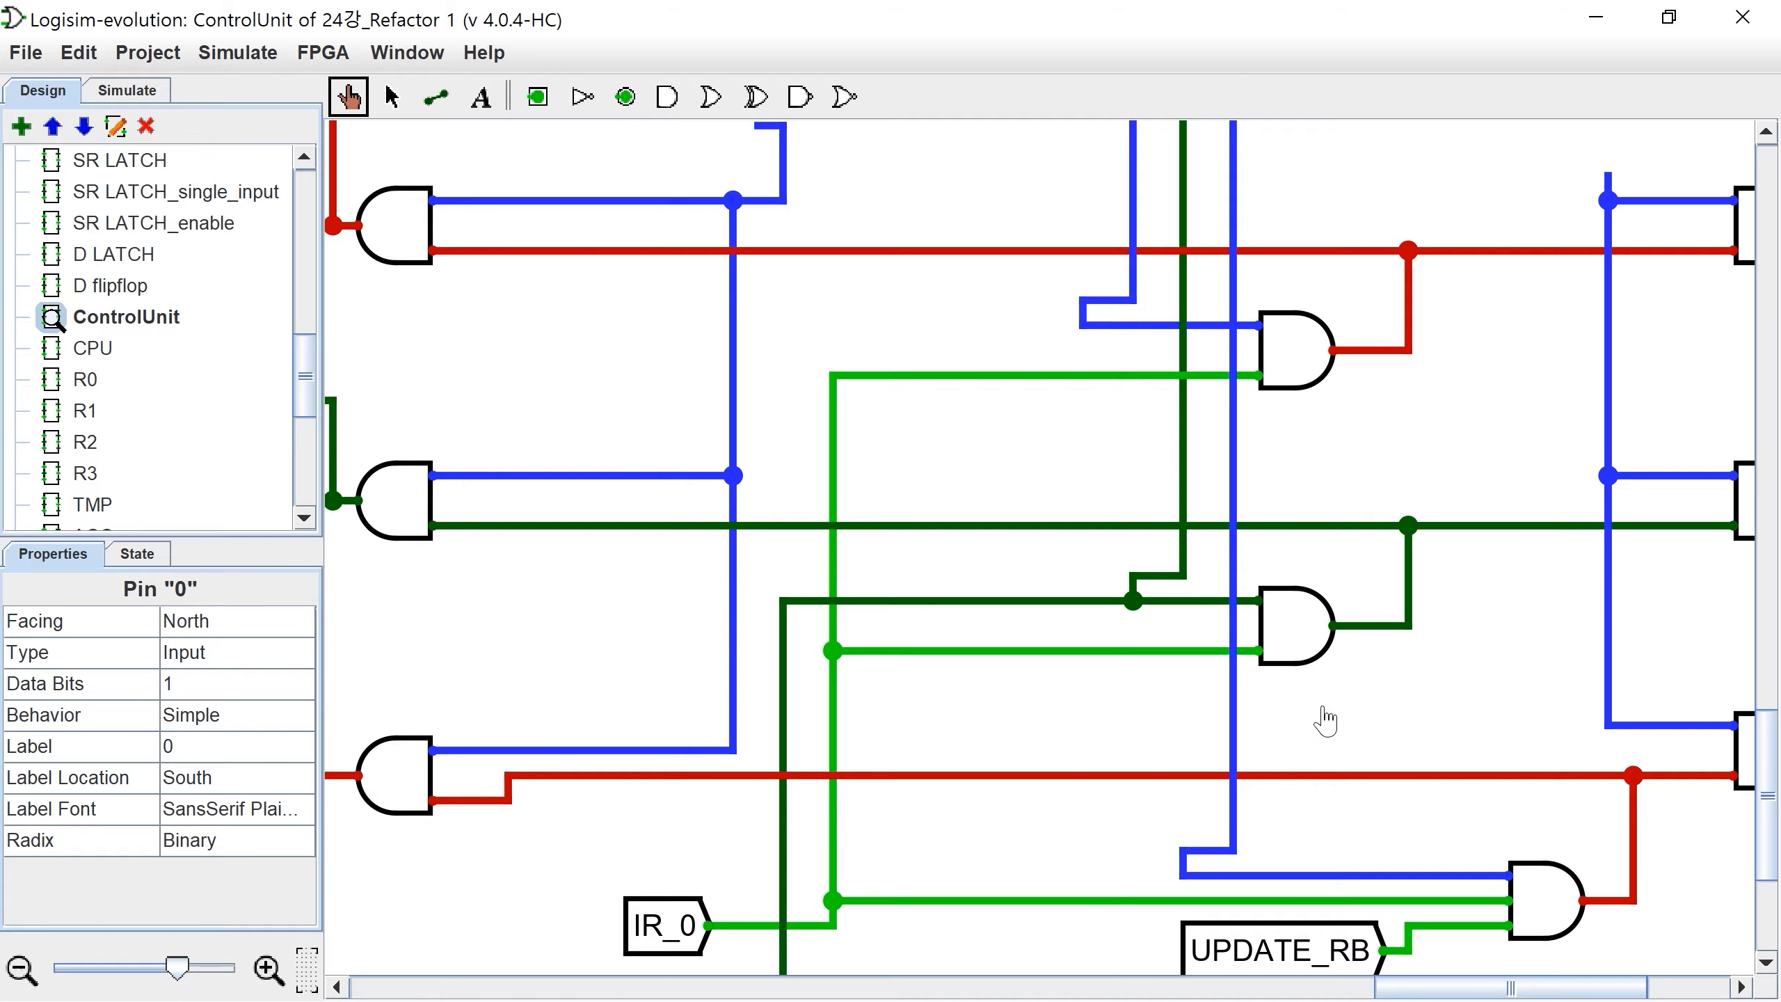
{"action": "left_click", "coordinate": [393, 98]}
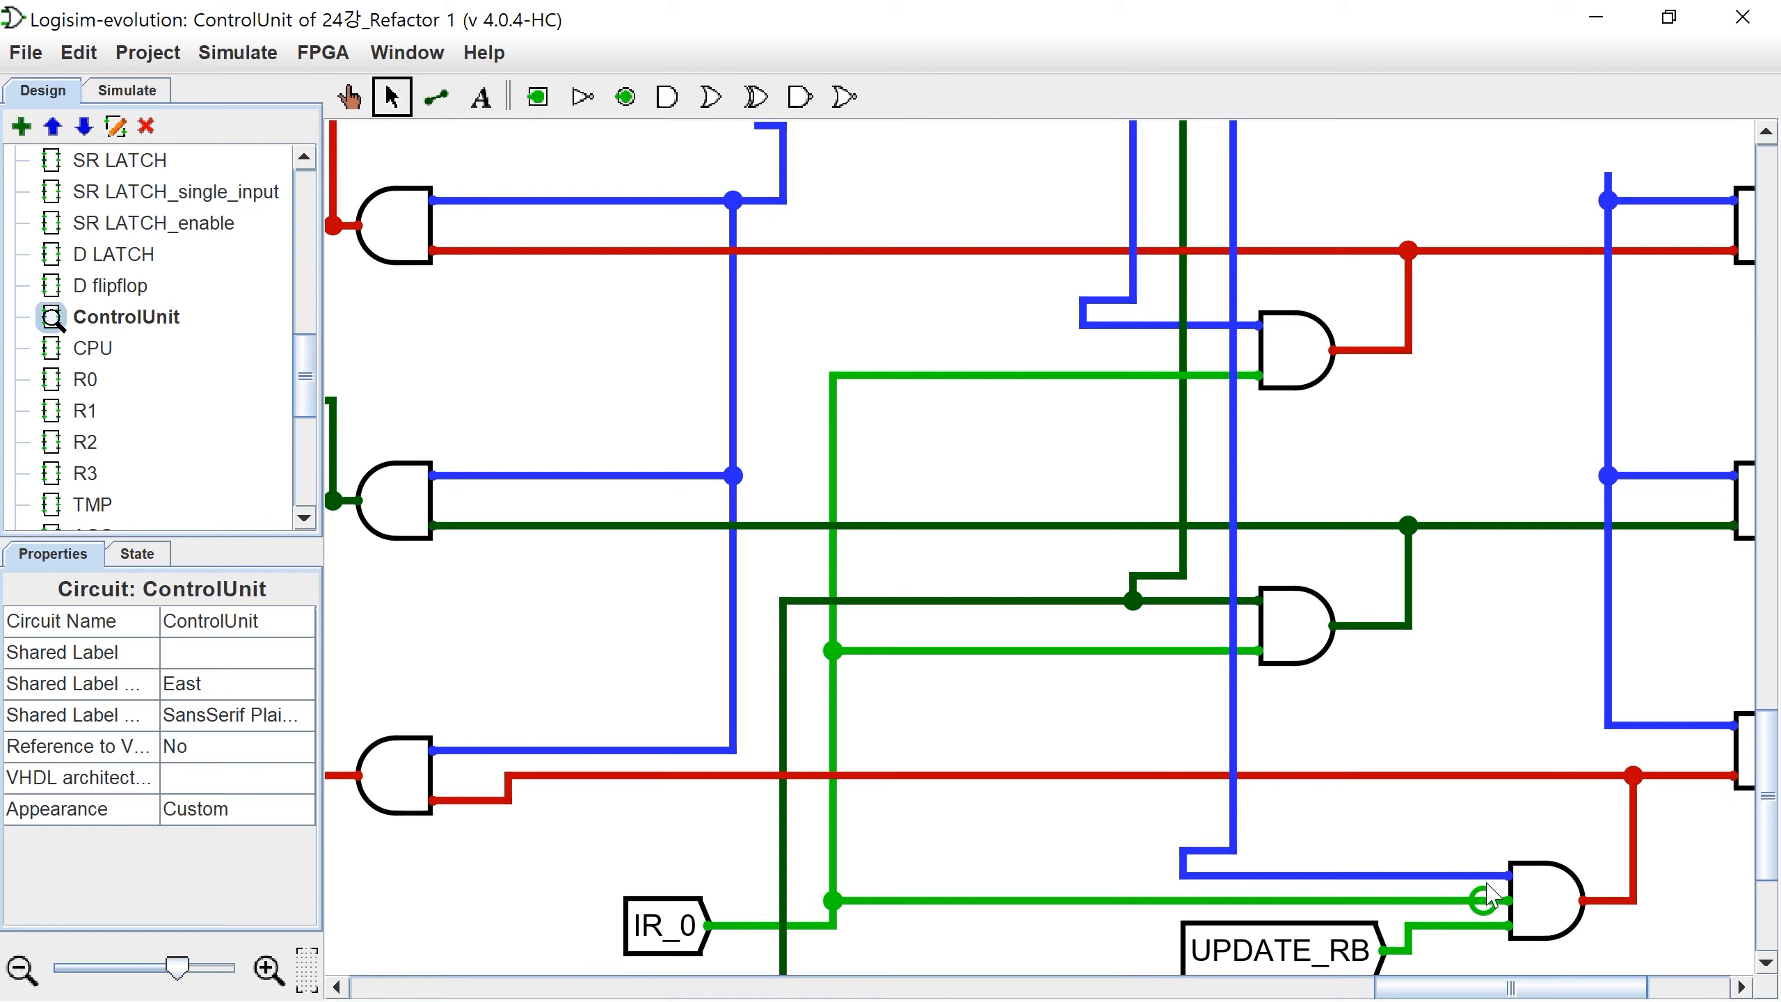
{"action": "left_click", "coordinate": [686, 939]}
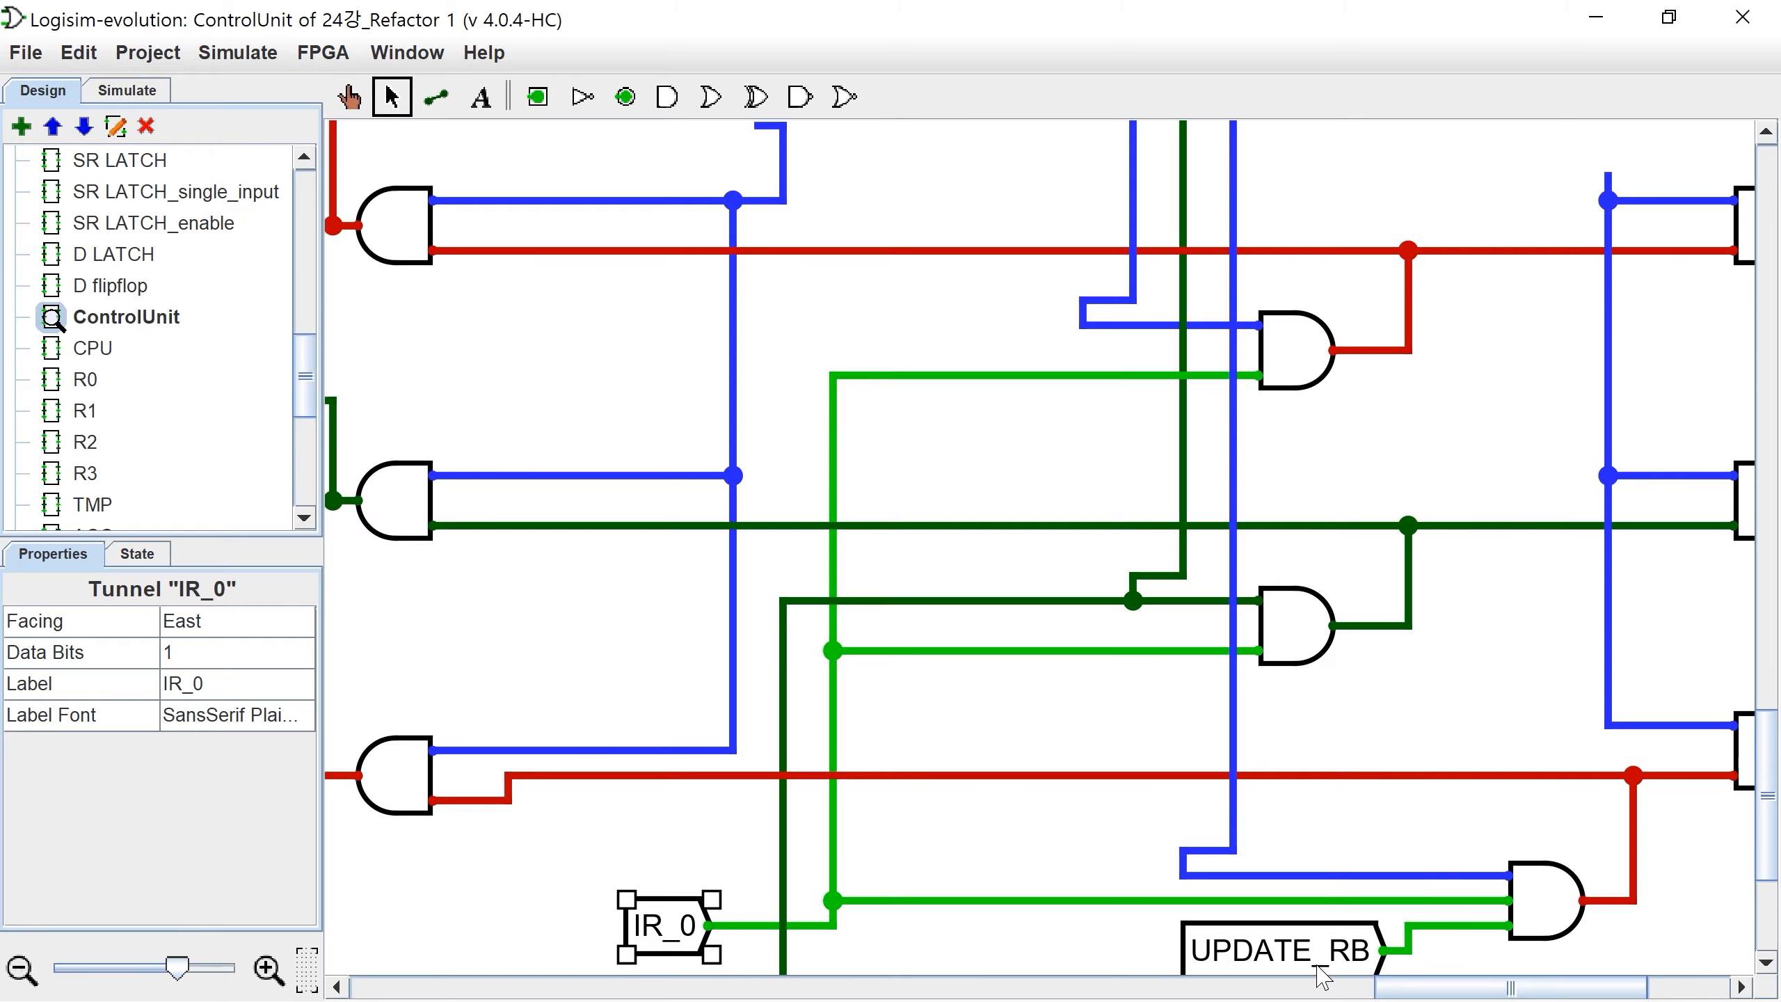
{"action": "scroll", "coordinate": [1071, 712], "scroll_direction": "down", "scroll_amount": 5}
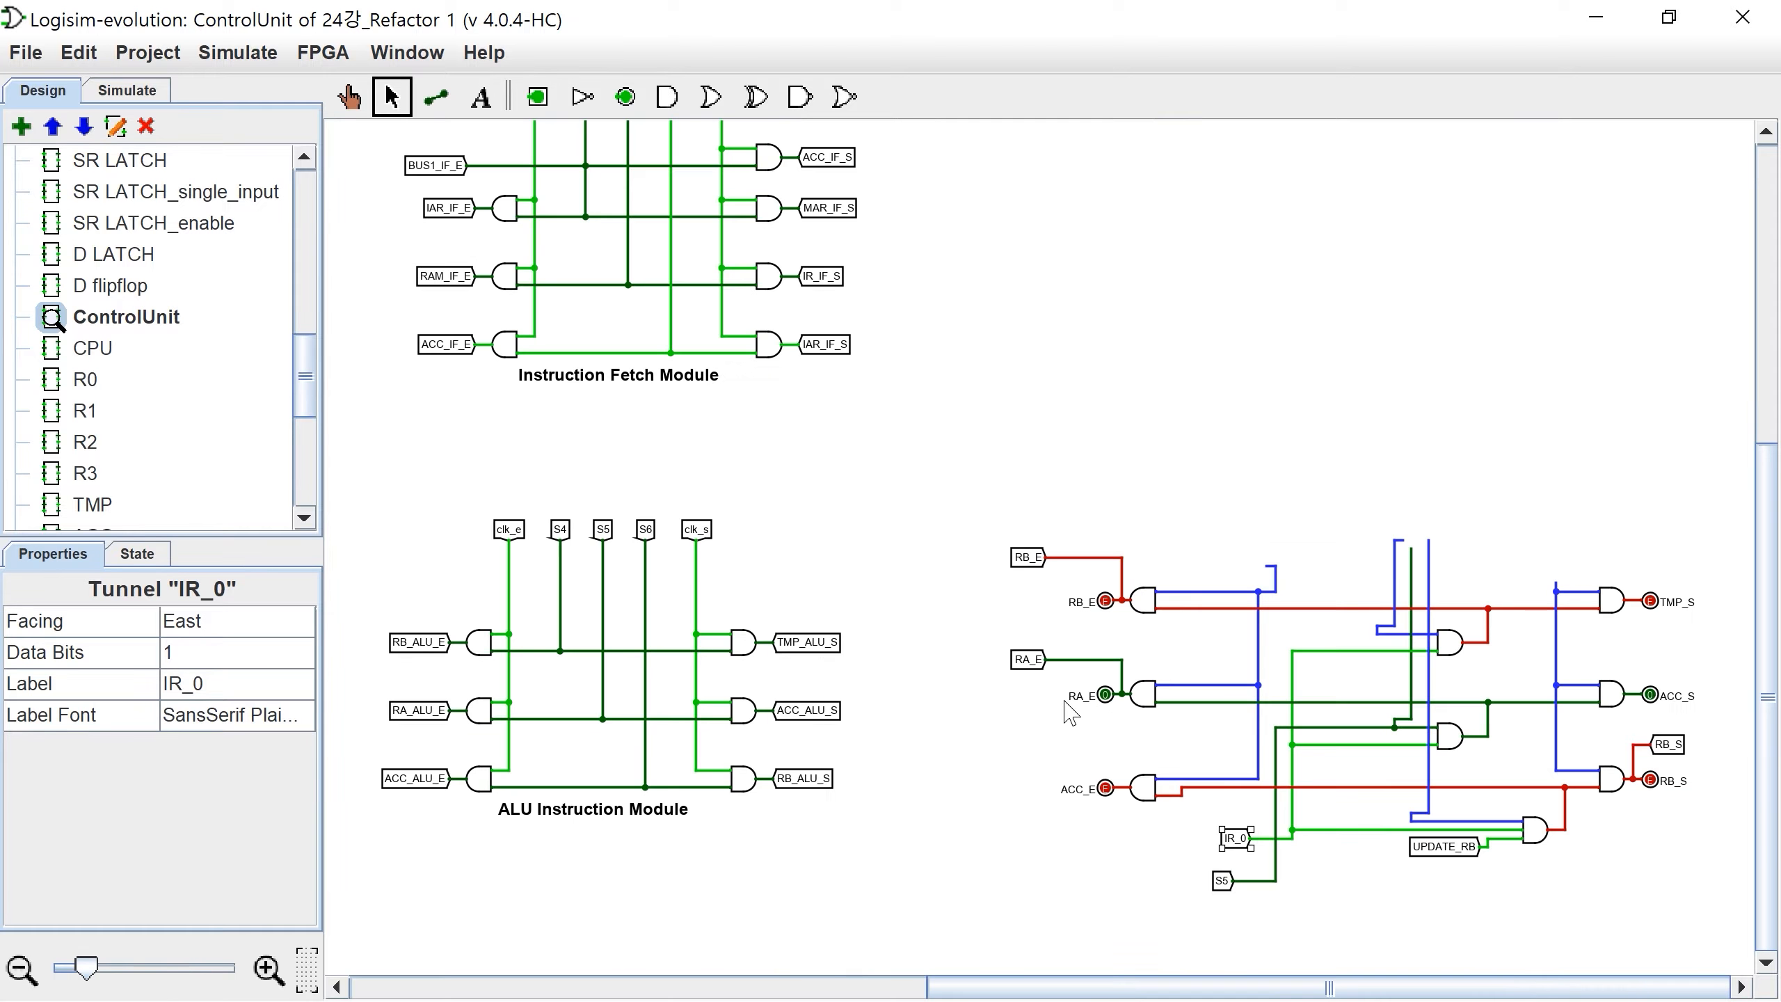
Step: Place east-facing copies of the S4, S5 and S6 tunnels in a column beside the ALU Instruction Module
{"action": "left_click_drag", "start_coordinate": [589, 499], "coordinate": [1010, 692]}
{"action": "key", "text": "Right"}
{"action": "left_click", "coordinate": [1043, 658]}
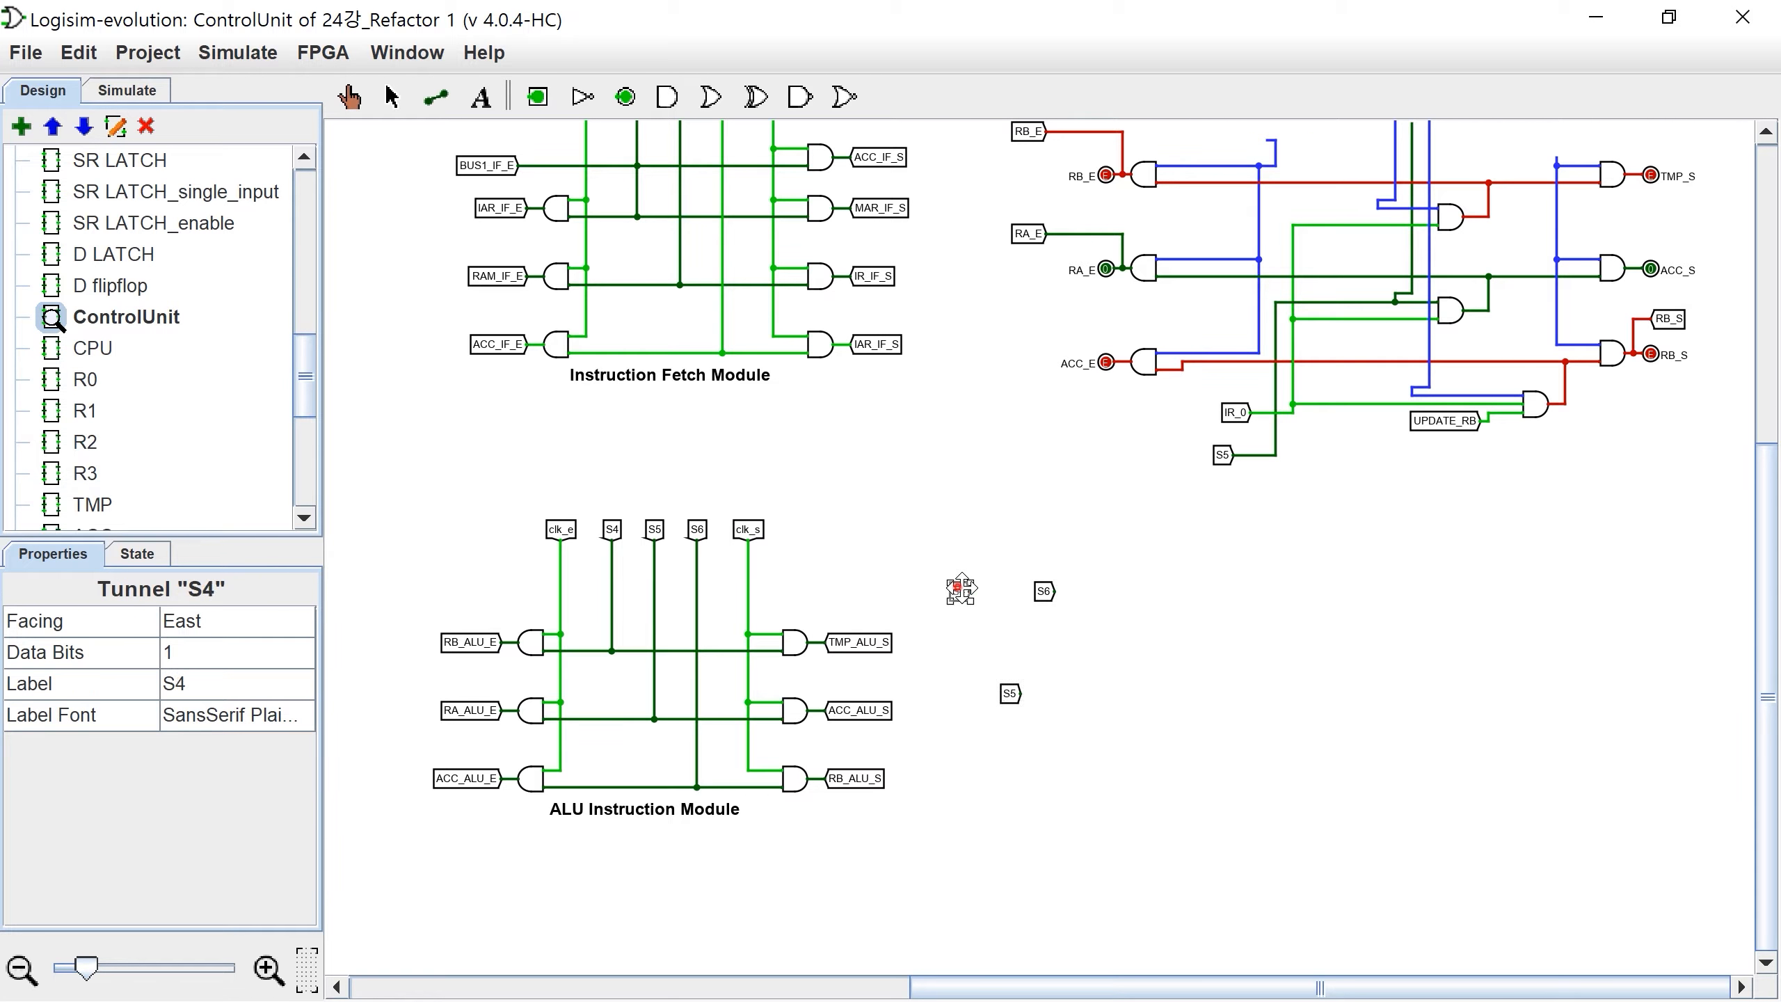
{"action": "left_click_drag", "start_coordinate": [960, 588], "coordinate": [1018, 580]}
{"action": "left_click_drag", "start_coordinate": [1038, 591], "coordinate": [1085, 666]}
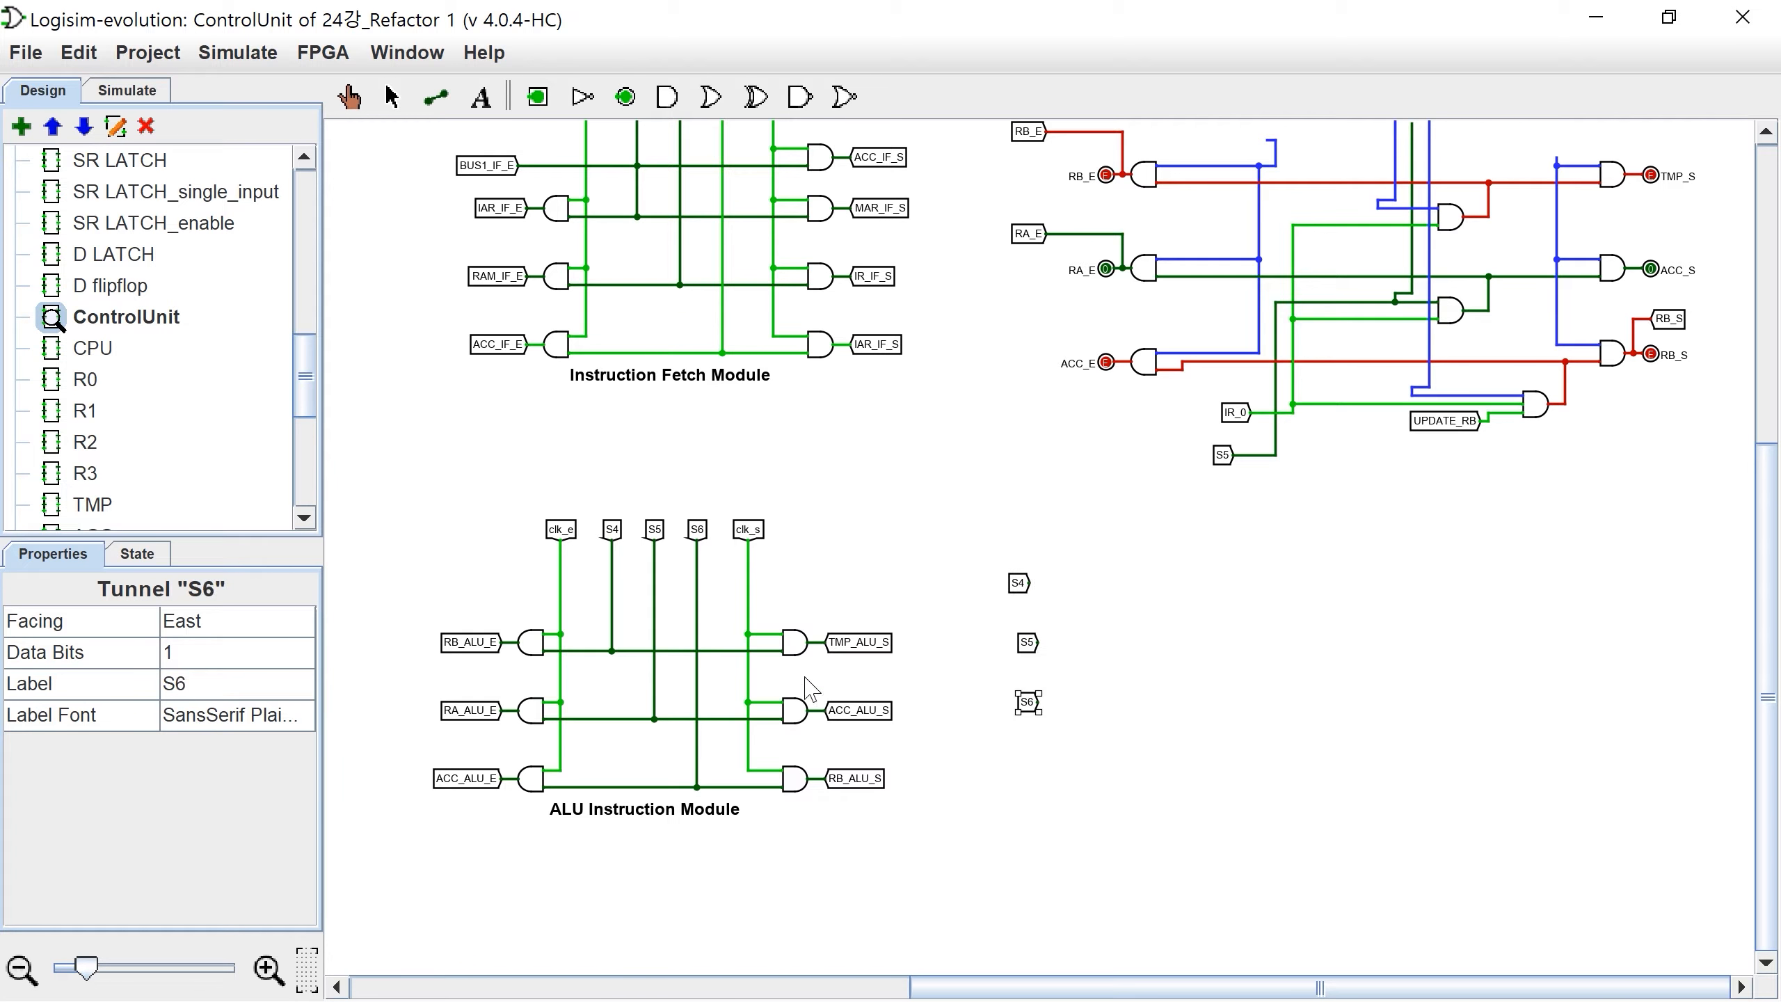
Step: Place a copied two-input AND gate fed by the new S4 tunnel, with a wire stub on its second input
{"action": "left_click", "coordinate": [794, 644]}
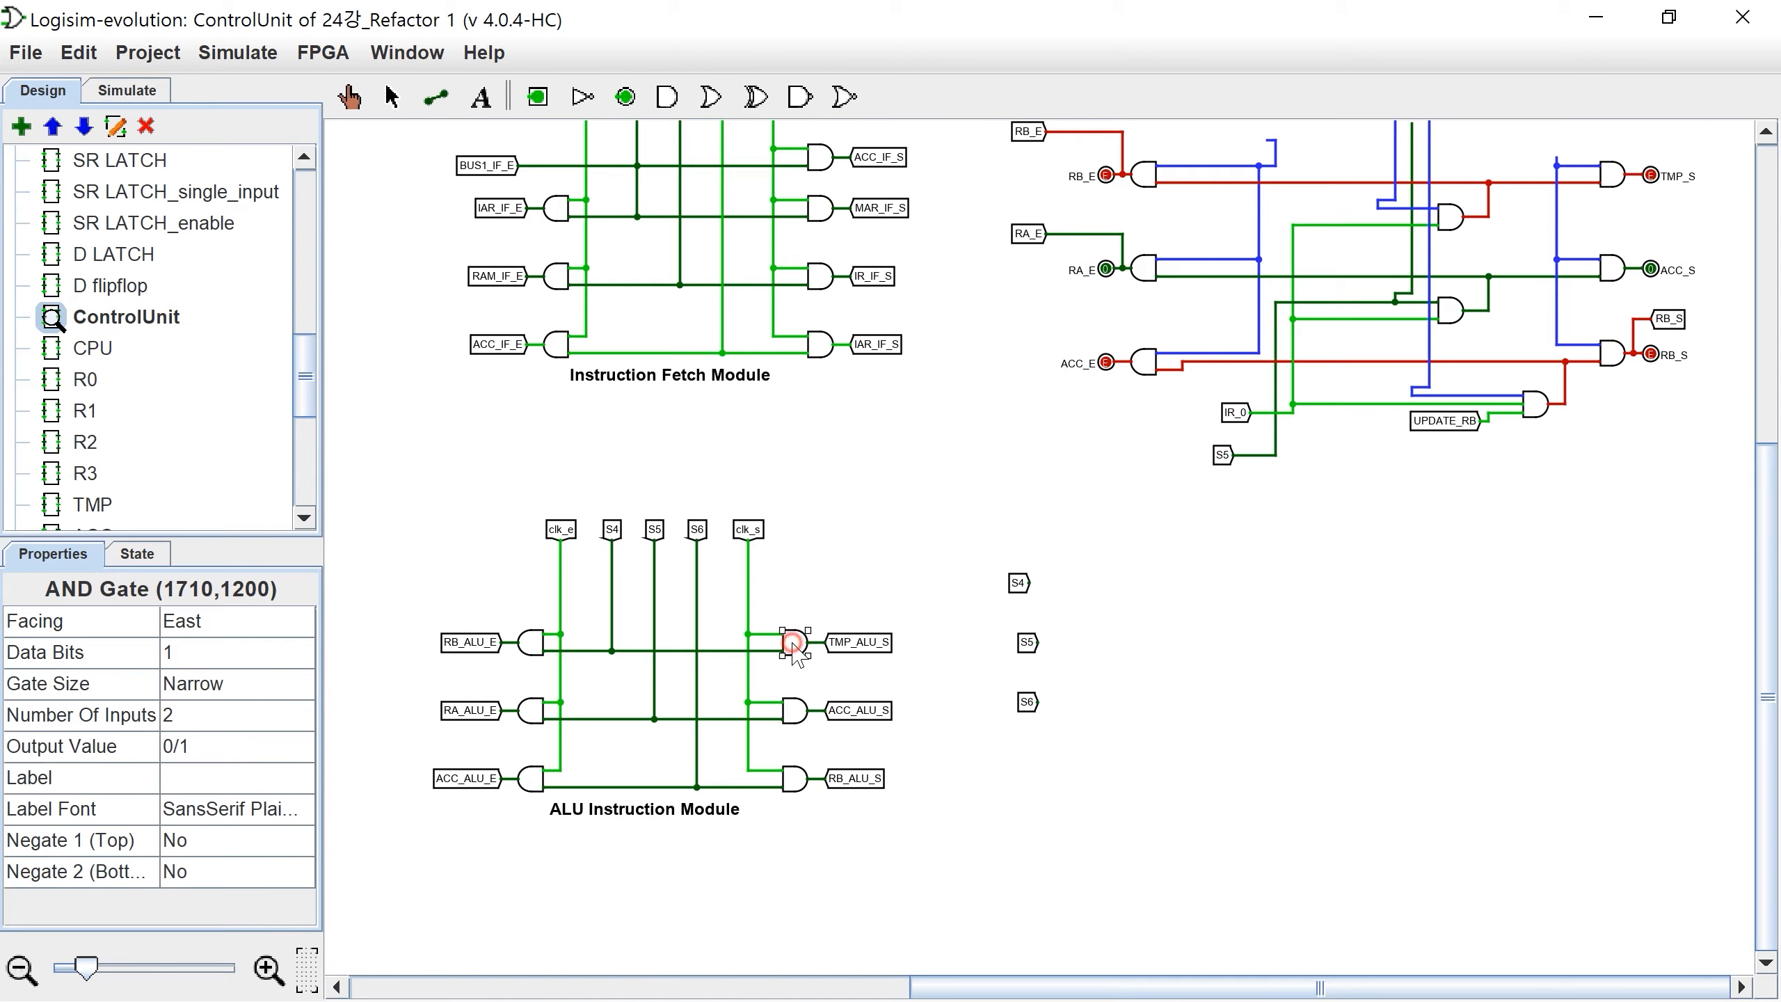
{"action": "key", "text": "ctrl+d"}
{"action": "left_click_drag", "start_coordinate": [800, 646], "coordinate": [1088, 583]}
{"action": "left_click", "coordinate": [1029, 642]}
{"action": "left_click_drag", "start_coordinate": [1029, 643], "coordinate": [1021, 659]}
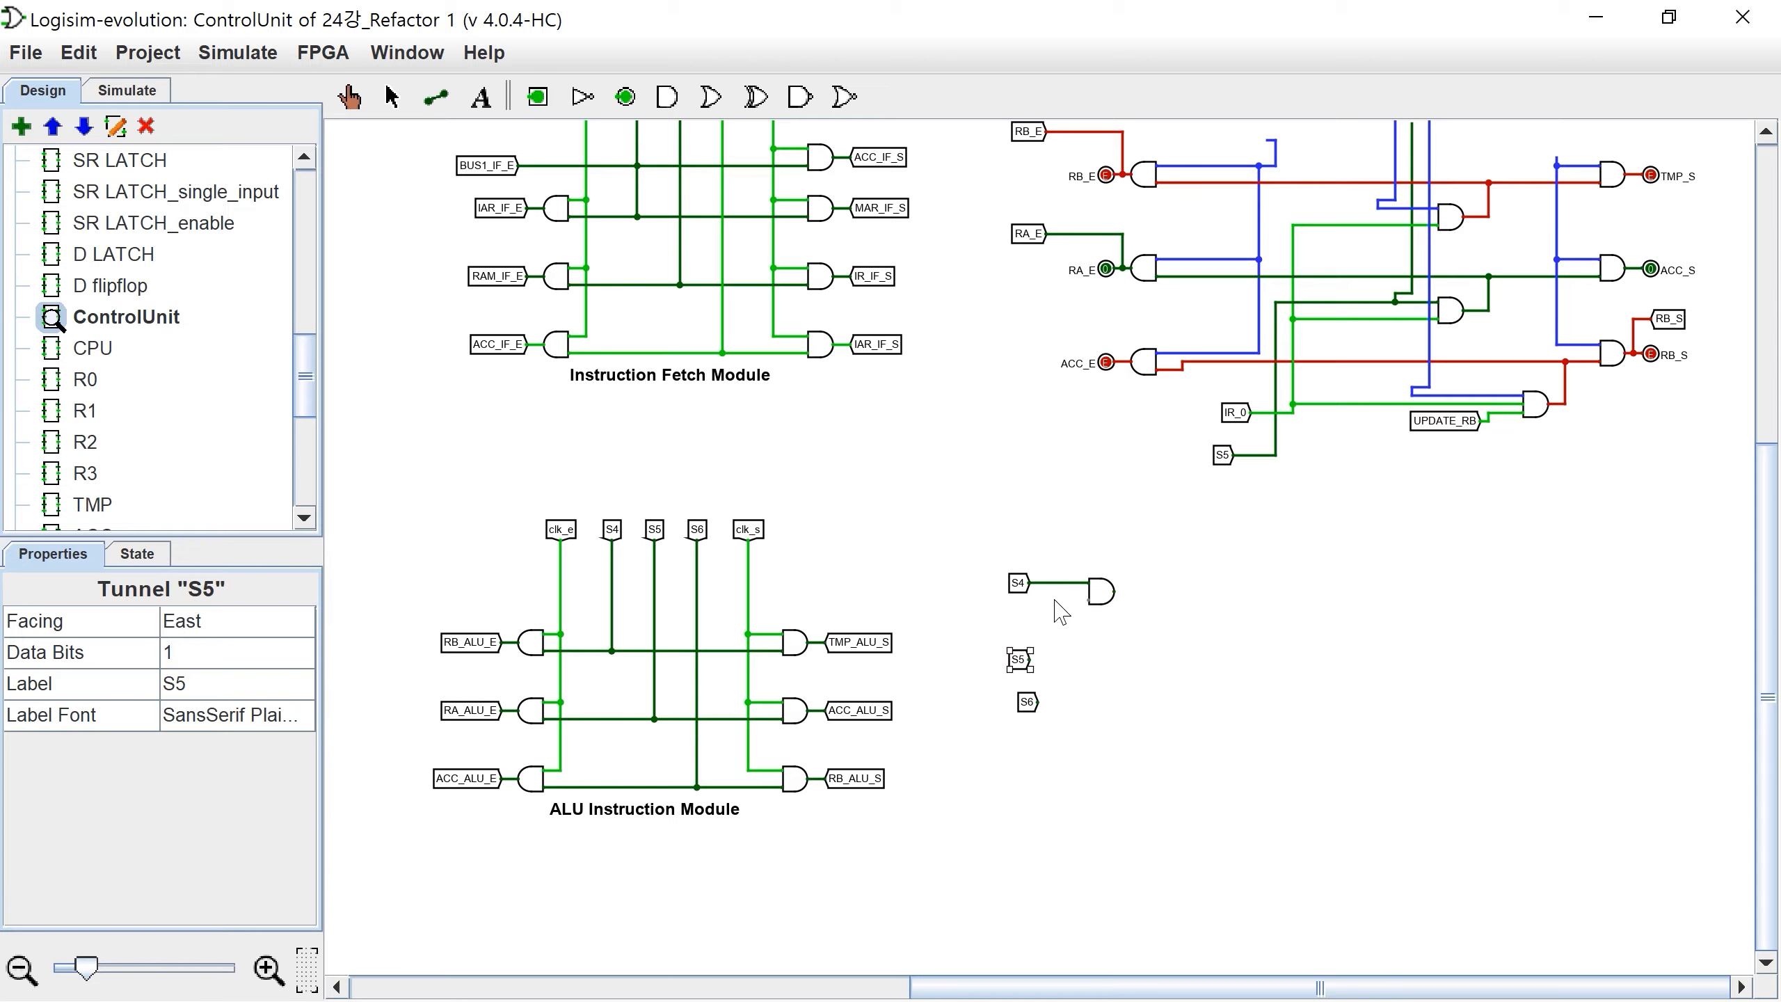
{"action": "left_click_drag", "start_coordinate": [1090, 601], "coordinate": [1038, 601]}
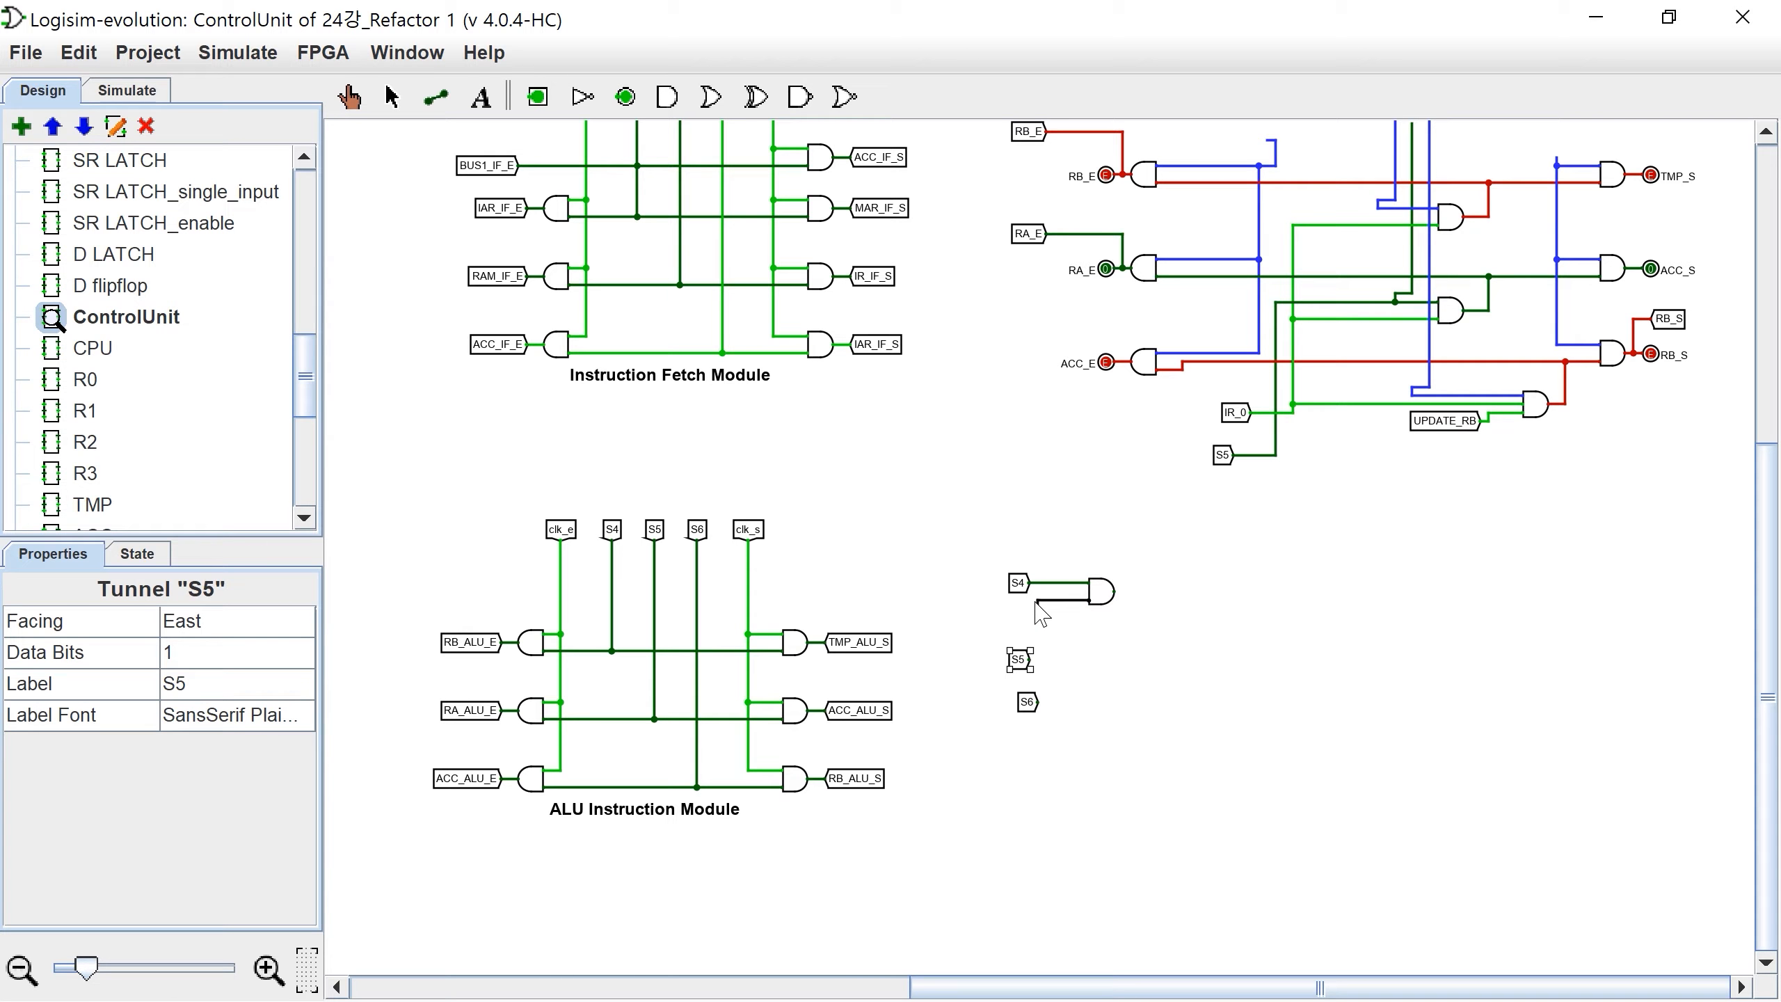
Step: Connect a copy of the IR_0 tunnel to the new gate's second input and extend a short output wire
{"action": "left_click", "coordinate": [1243, 412]}
{"action": "key", "text": "ctrl+d"}
{"action": "left_click_drag", "start_coordinate": [1243, 412], "coordinate": [1132, 594]}
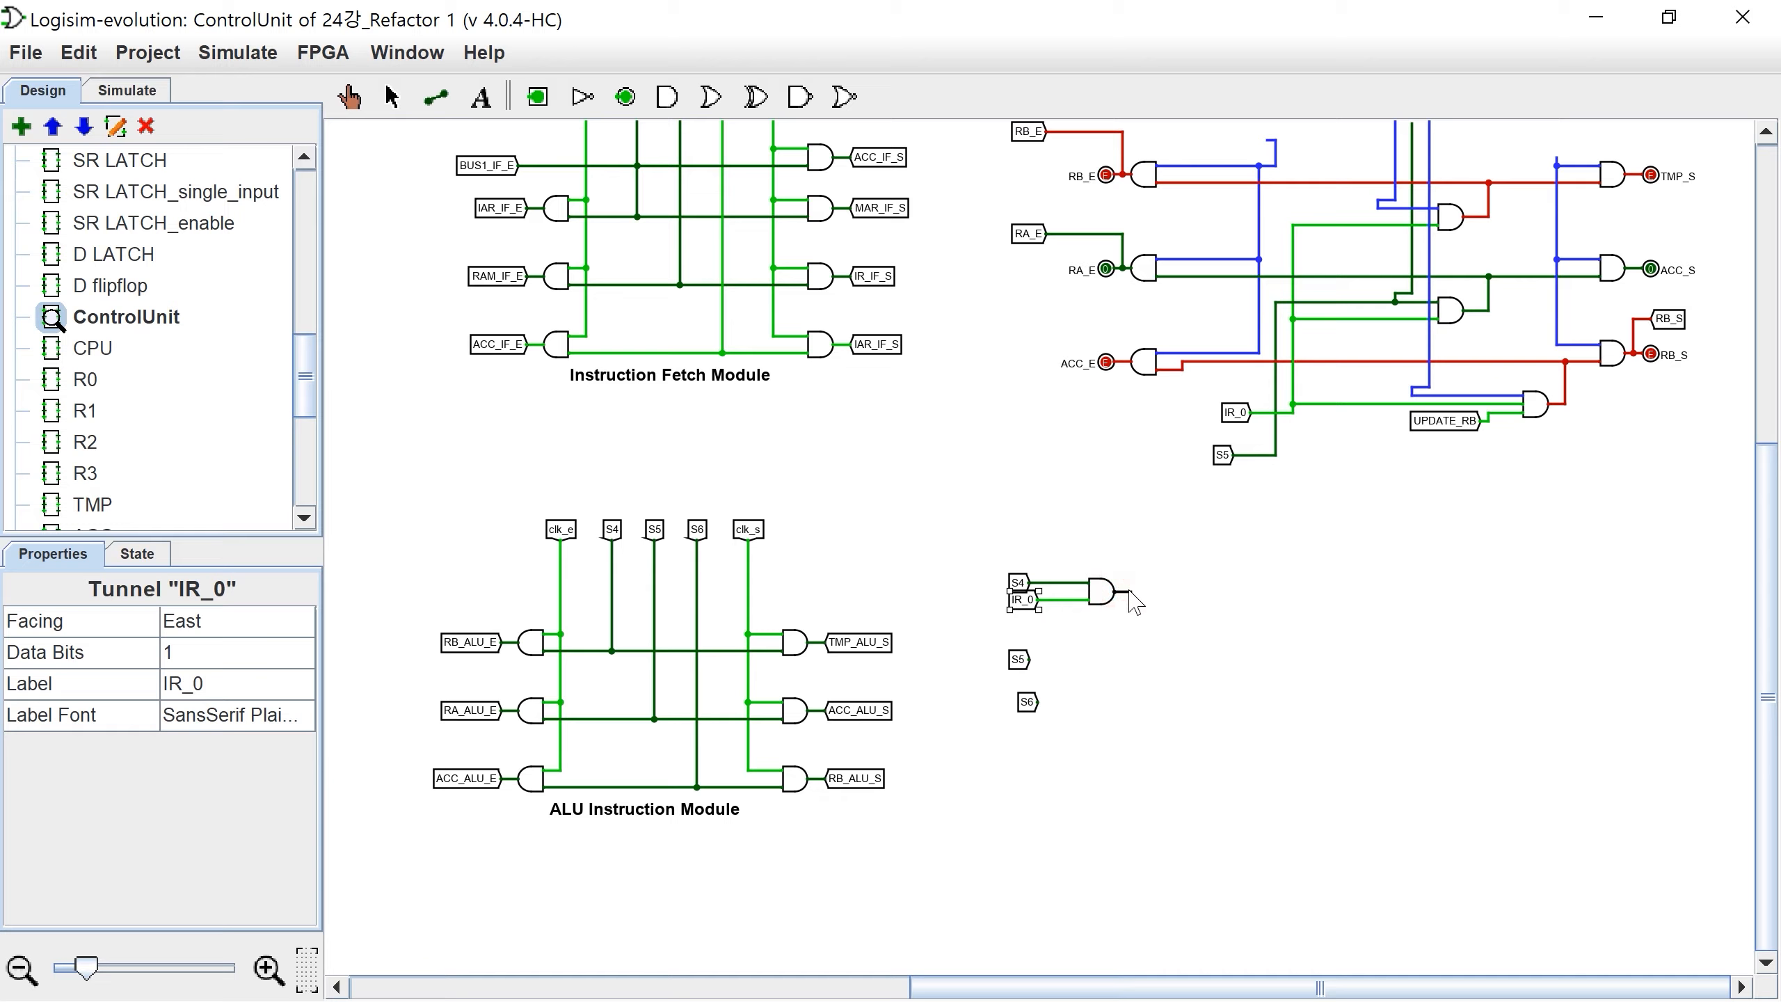
Step: Attach a west-facing copy of the S4 tunnel to the new AND gate's output and label it S4_ALU
{"action": "left_click", "coordinate": [1022, 583]}
{"action": "key", "text": "ctrl+d"}
{"action": "left_click_drag", "start_coordinate": [1021, 583], "coordinate": [1178, 596]}
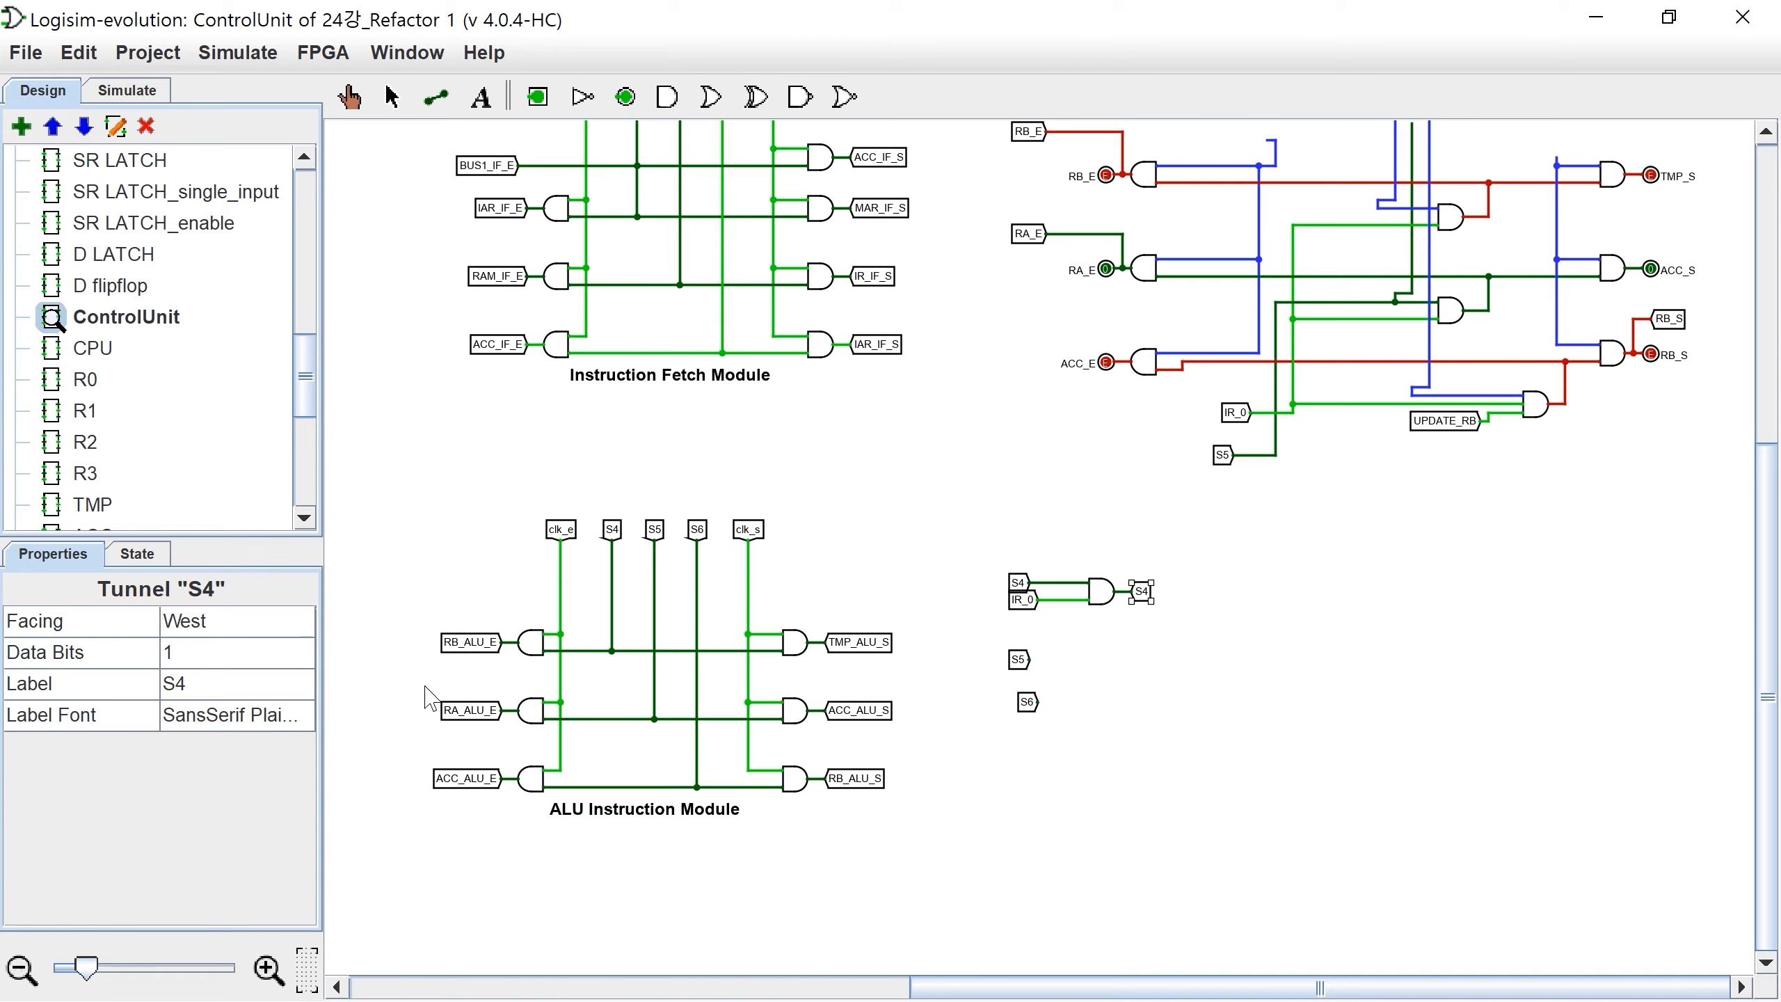
{"action": "left_click", "coordinate": [229, 693]}
{"action": "type", "text": "_AL"}
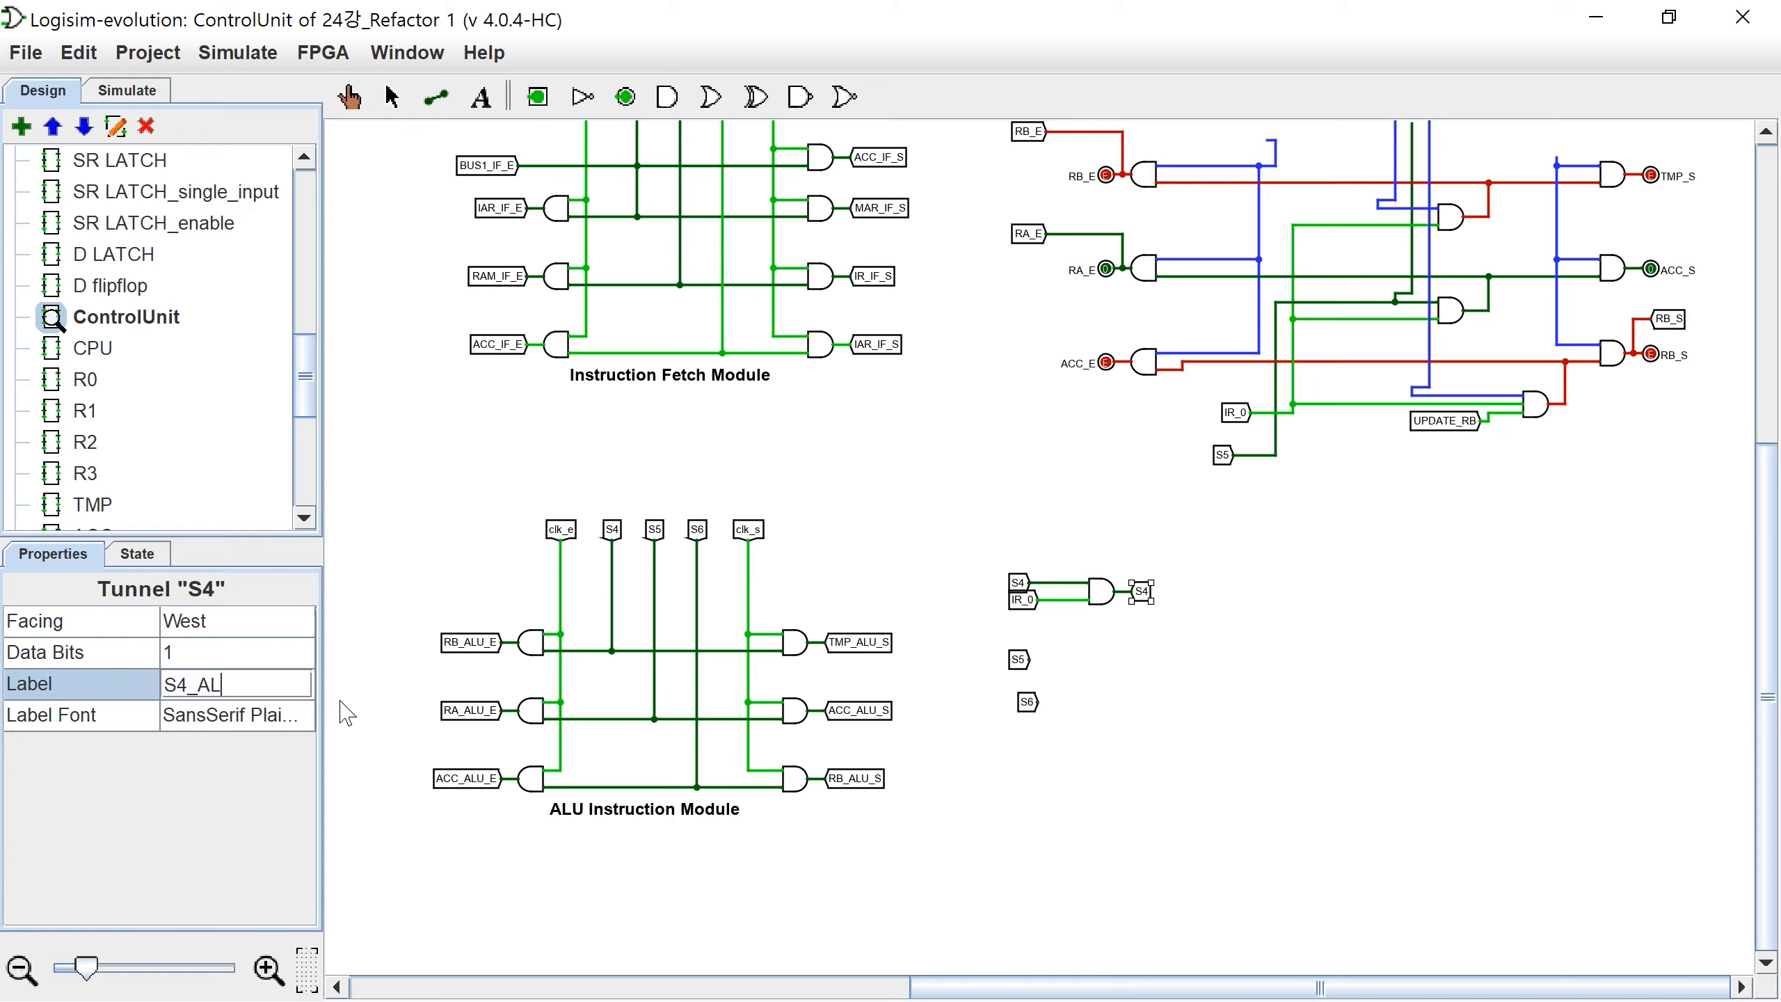
{"action": "type", "text": "U"}
{"action": "key", "text": "Return"}
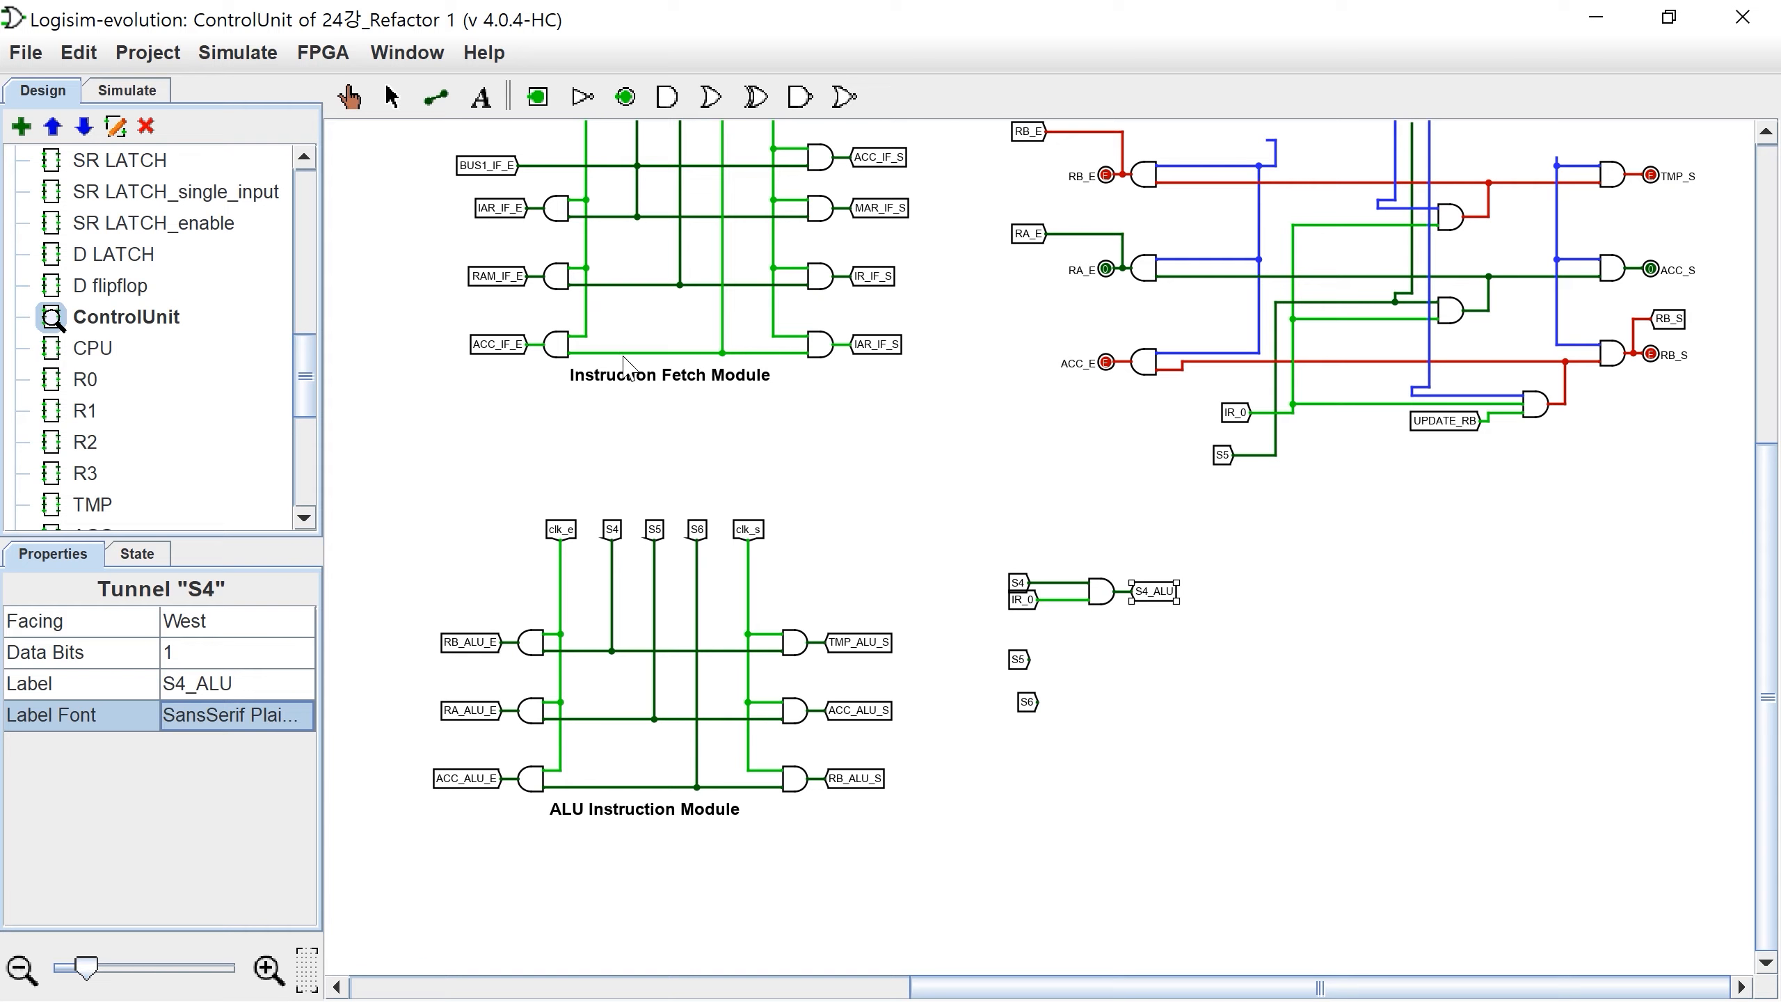
Step: Relabel the S4, S5 and S6 input tunnels of the ALU Instruction Module as S4_ALU, S5_ALU and S6_ALU
{"action": "scroll", "coordinate": [597, 554], "scroll_direction": "up", "scroll_amount": 3}
{"action": "left_click", "coordinate": [586, 540]}
{"action": "scroll", "coordinate": [588, 540], "scroll_direction": "up", "scroll_amount": 1}
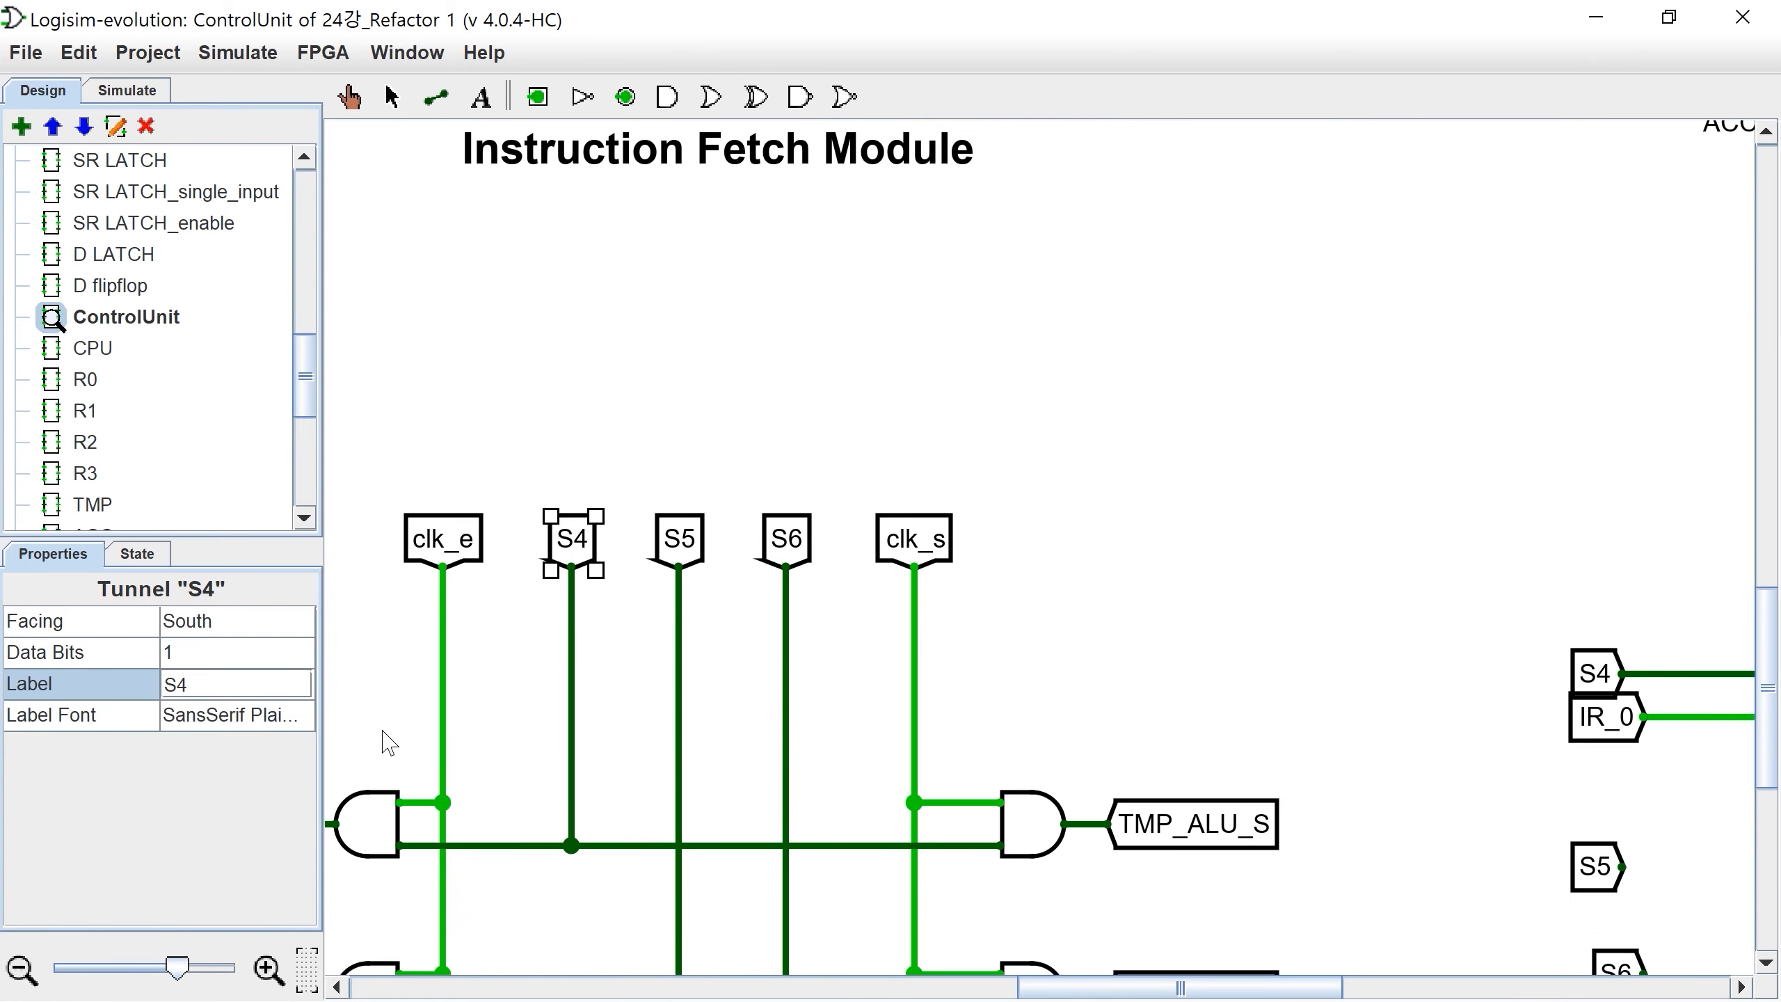
{"action": "key", "text": "Return"}
{"action": "left_click", "coordinate": [679, 539]}
{"action": "left_click", "coordinate": [256, 687]}
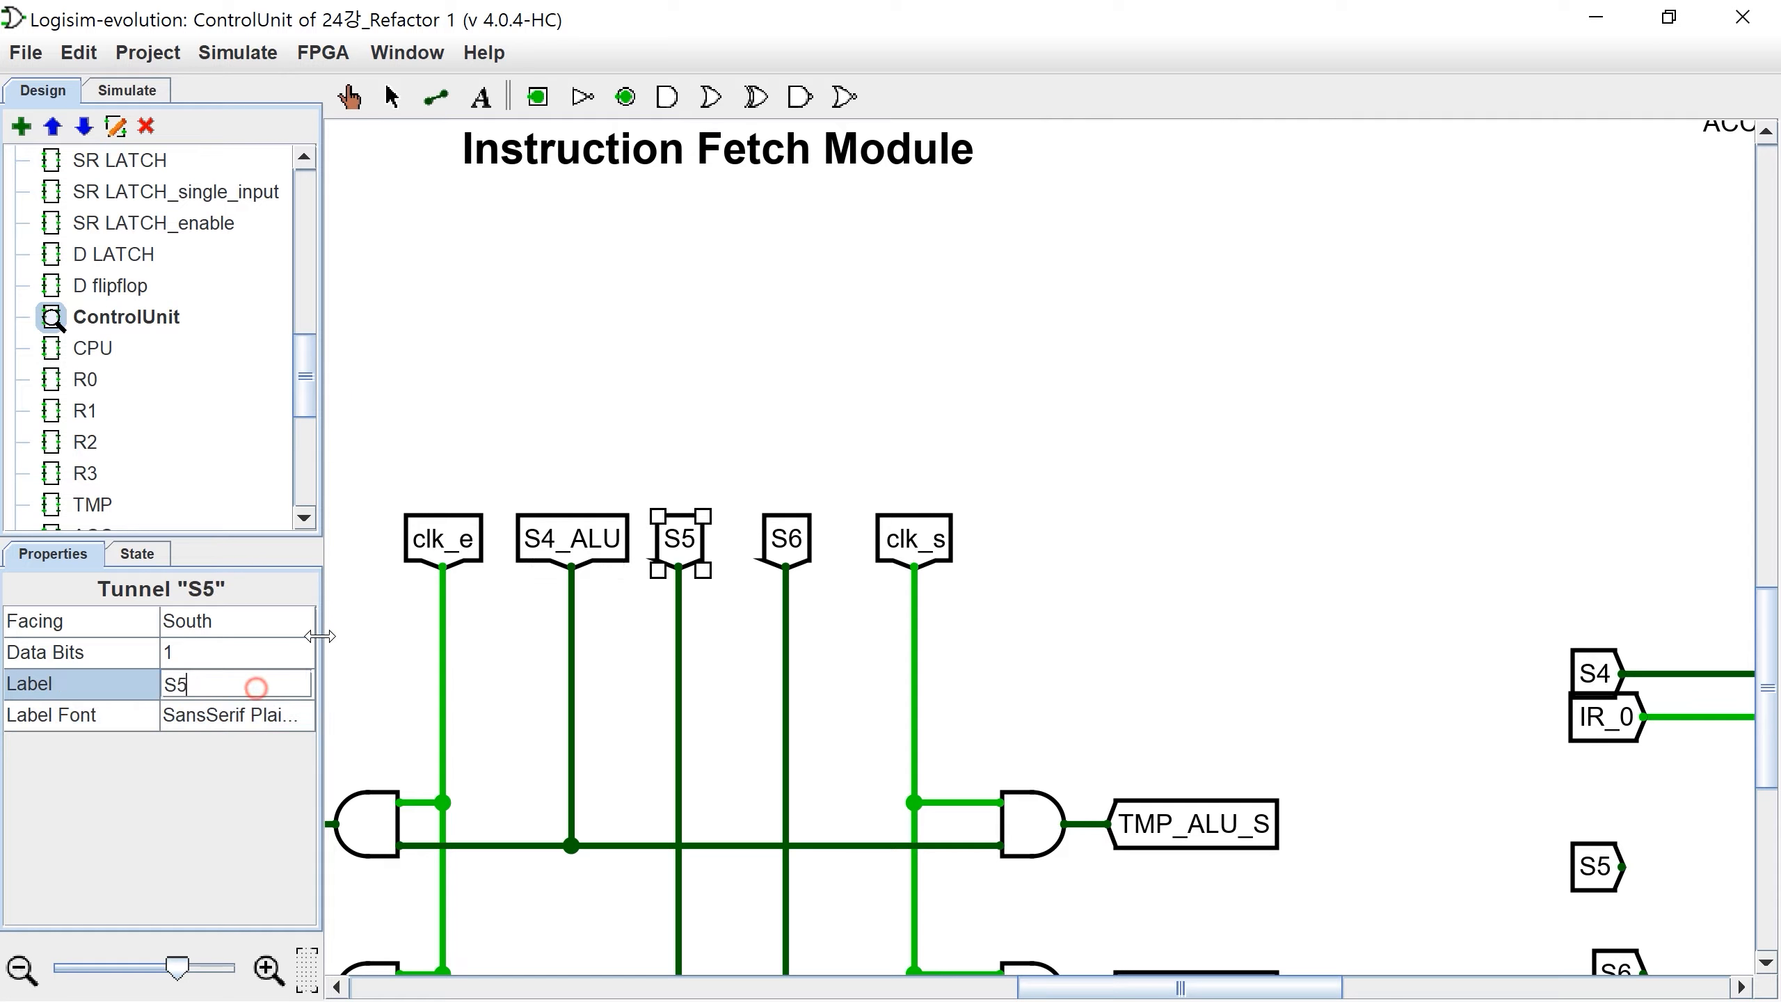
{"action": "type", "text": "_ALU"}
{"action": "key", "text": "Return"}
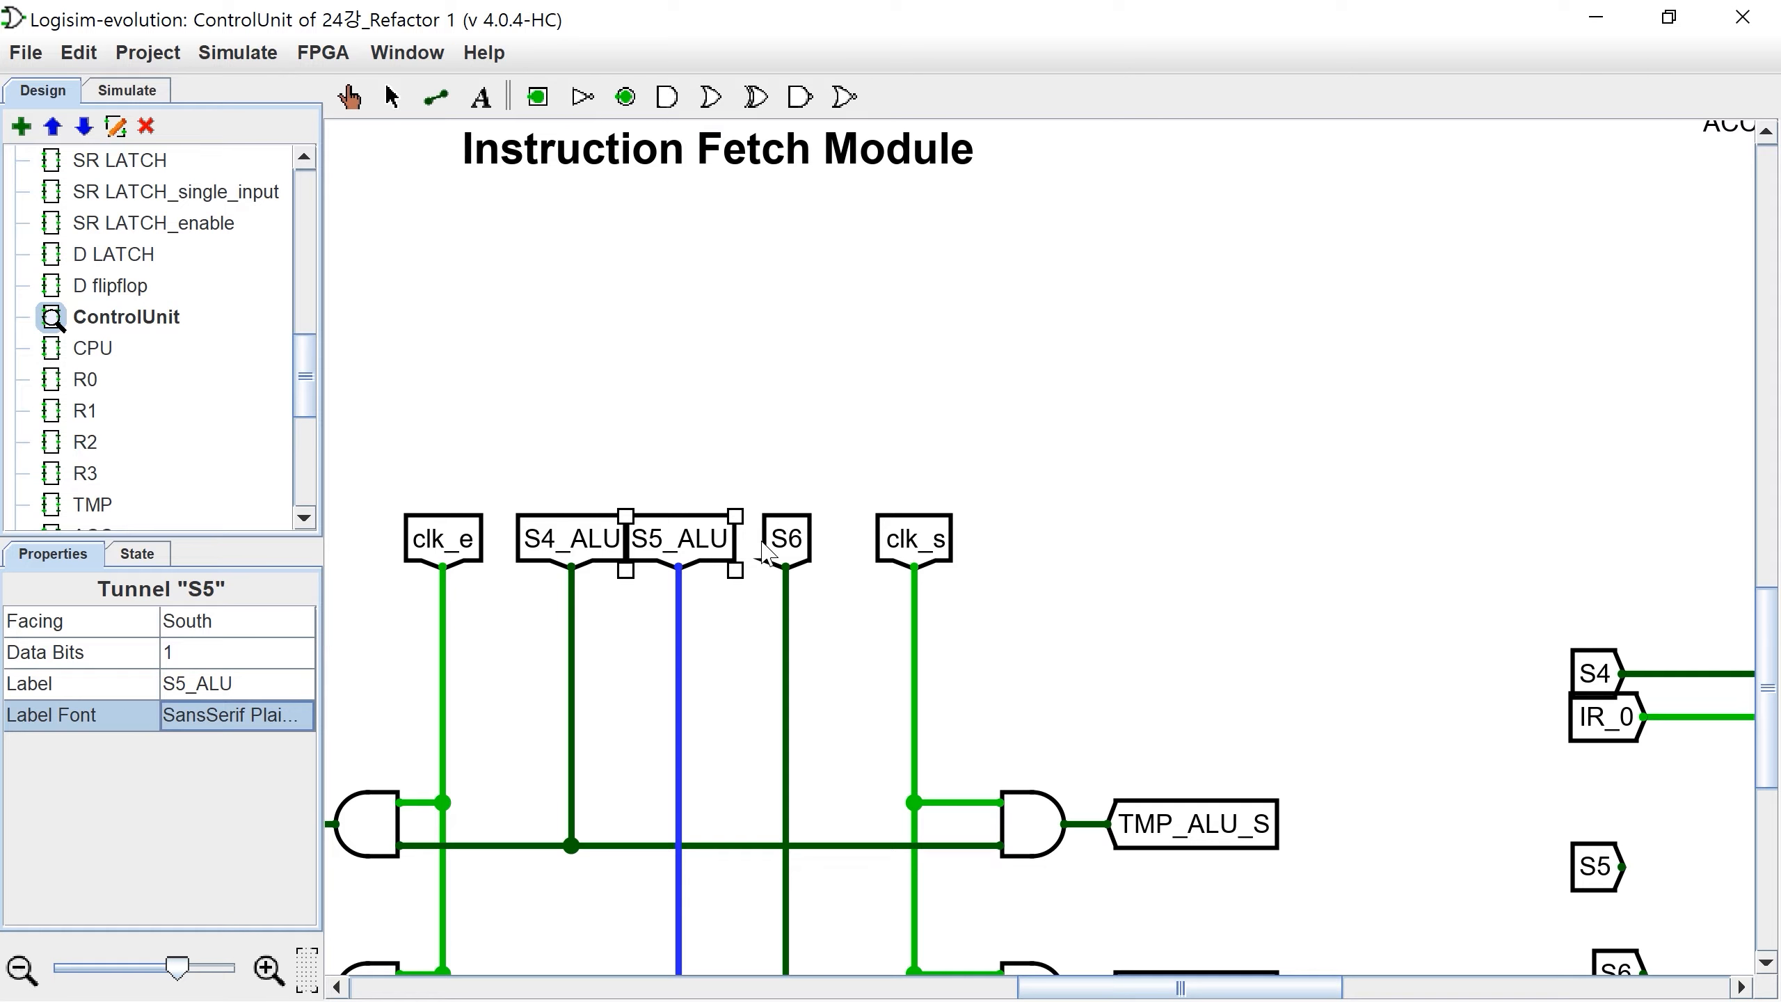
{"action": "left_click", "coordinate": [786, 538]}
{"action": "left_click", "coordinate": [271, 675]}
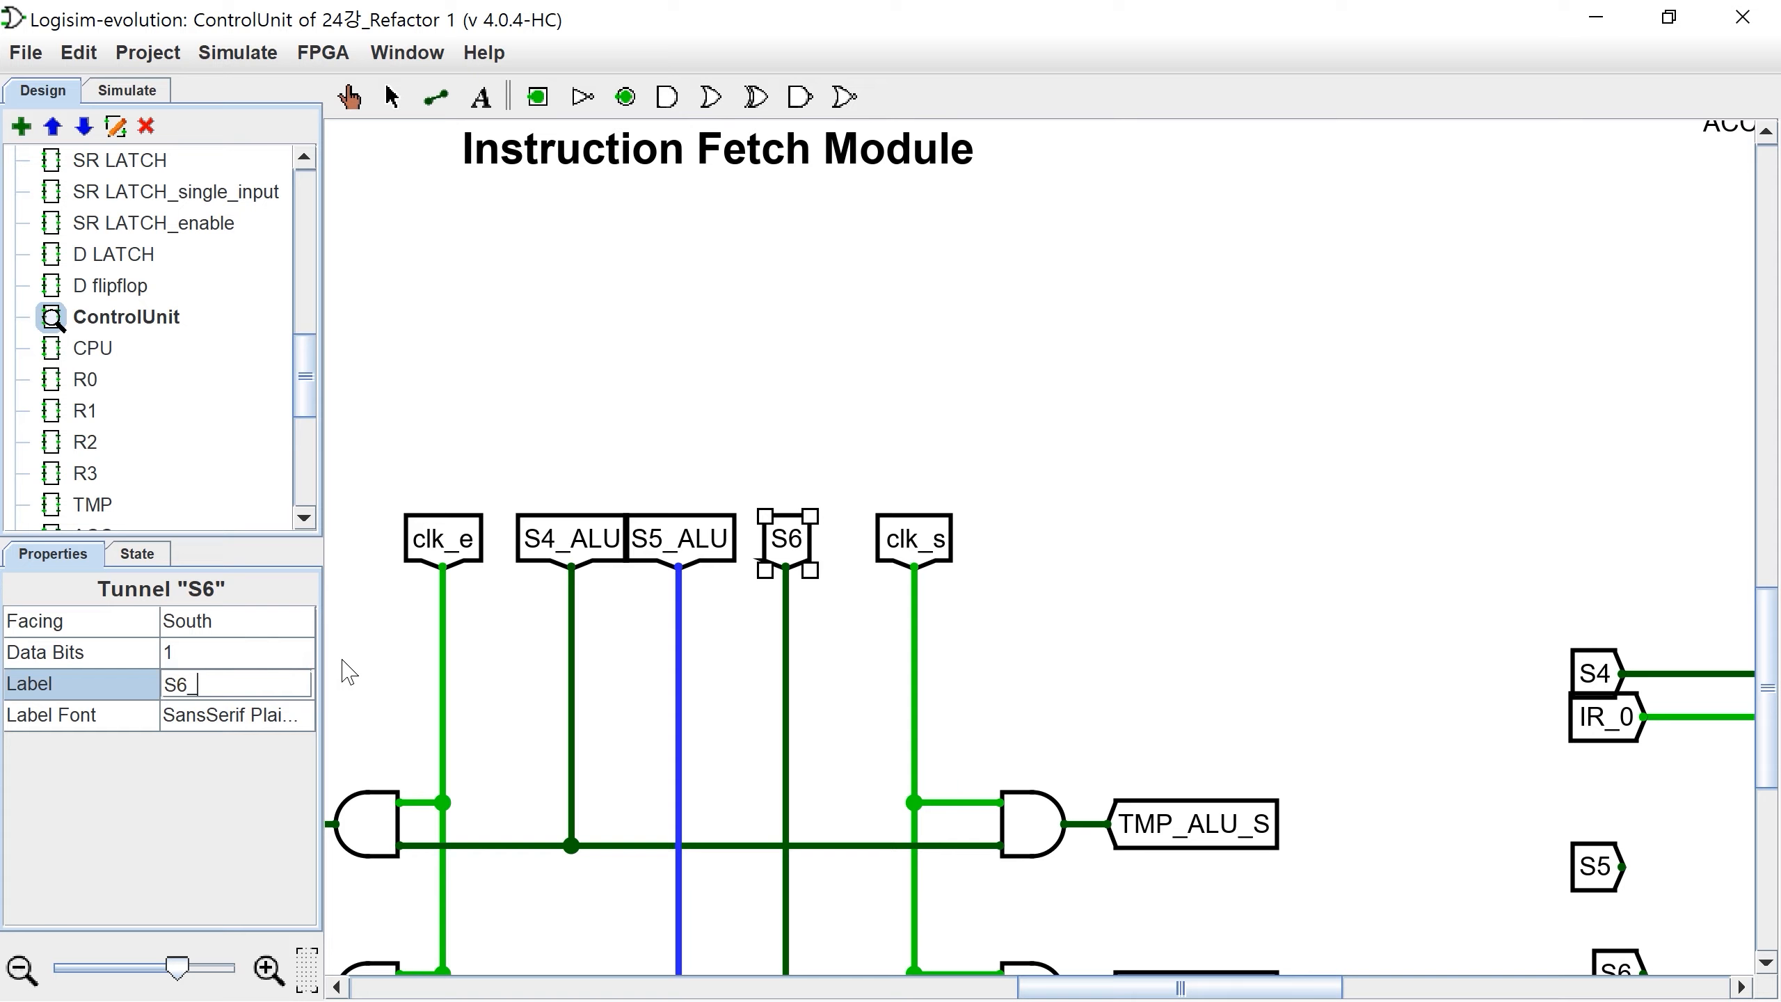
{"action": "type", "text": "_ALU"}
{"action": "key", "text": "Return"}
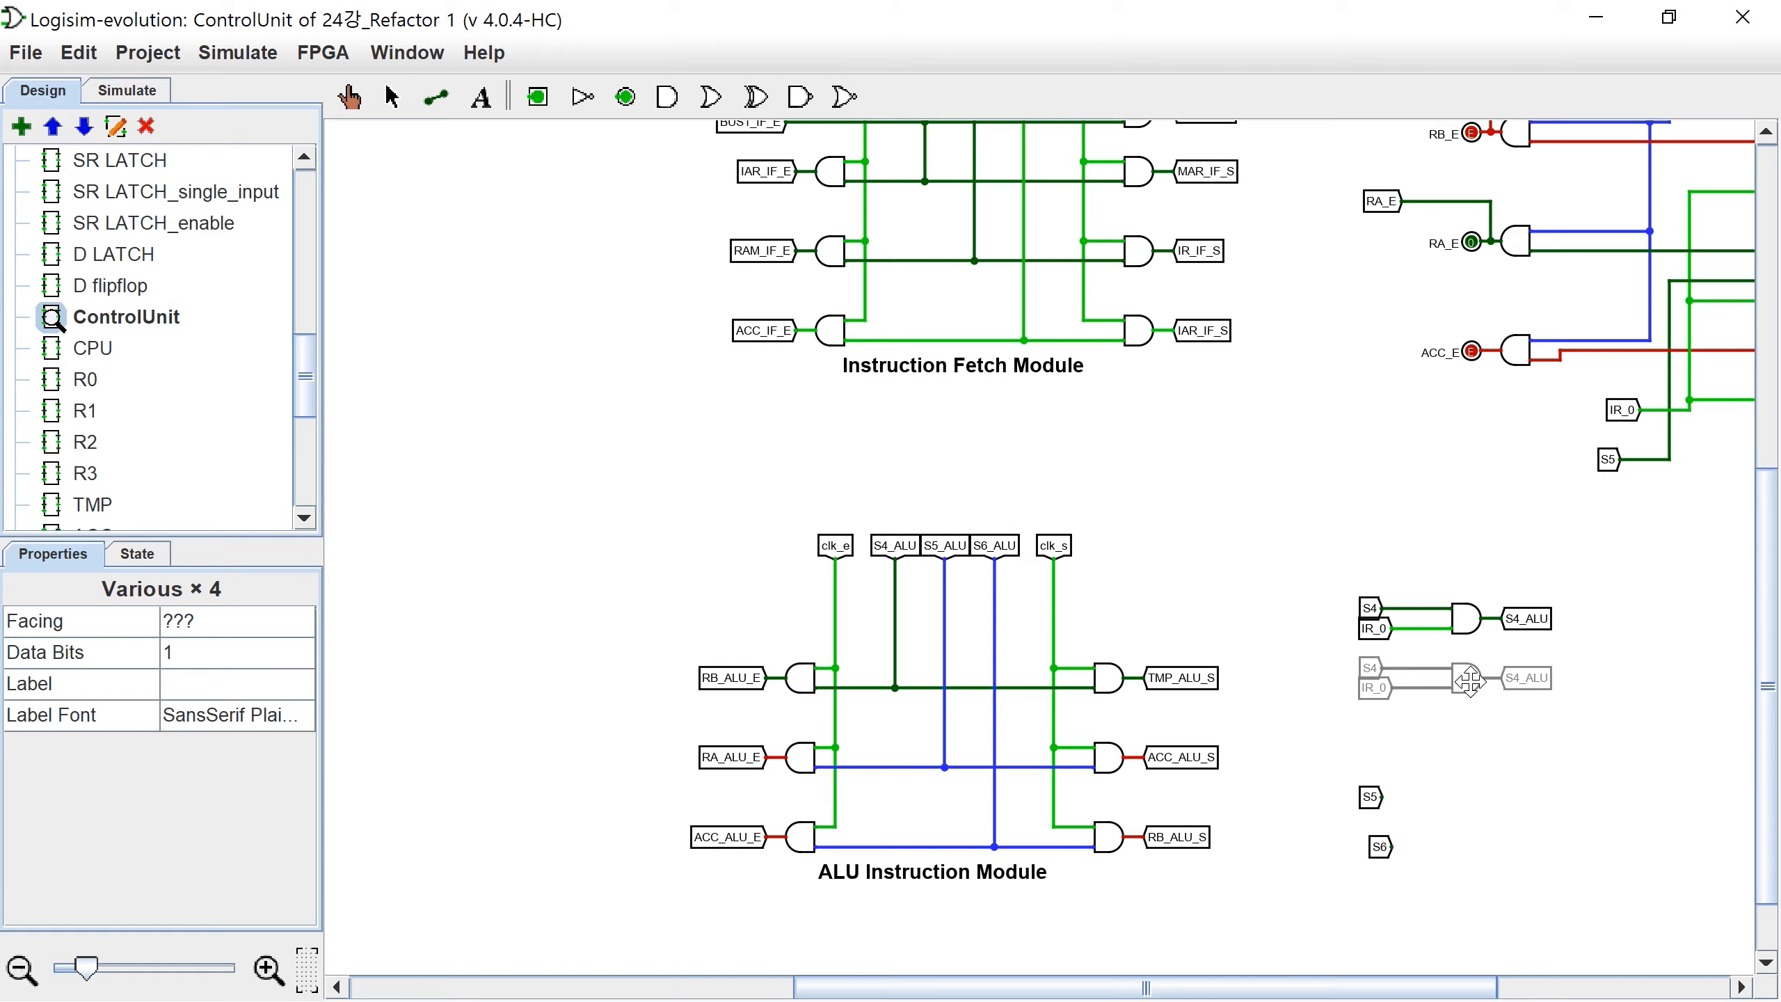
Step: Duplicate the S4 and IR_0 AND gate group twice, stacking the copies directly below the original
{"action": "key", "text": "ctrl+d"}
{"action": "left_click_drag", "start_coordinate": [1467, 684], "coordinate": [1460, 738]}
{"action": "left_click", "coordinate": [1562, 861]}
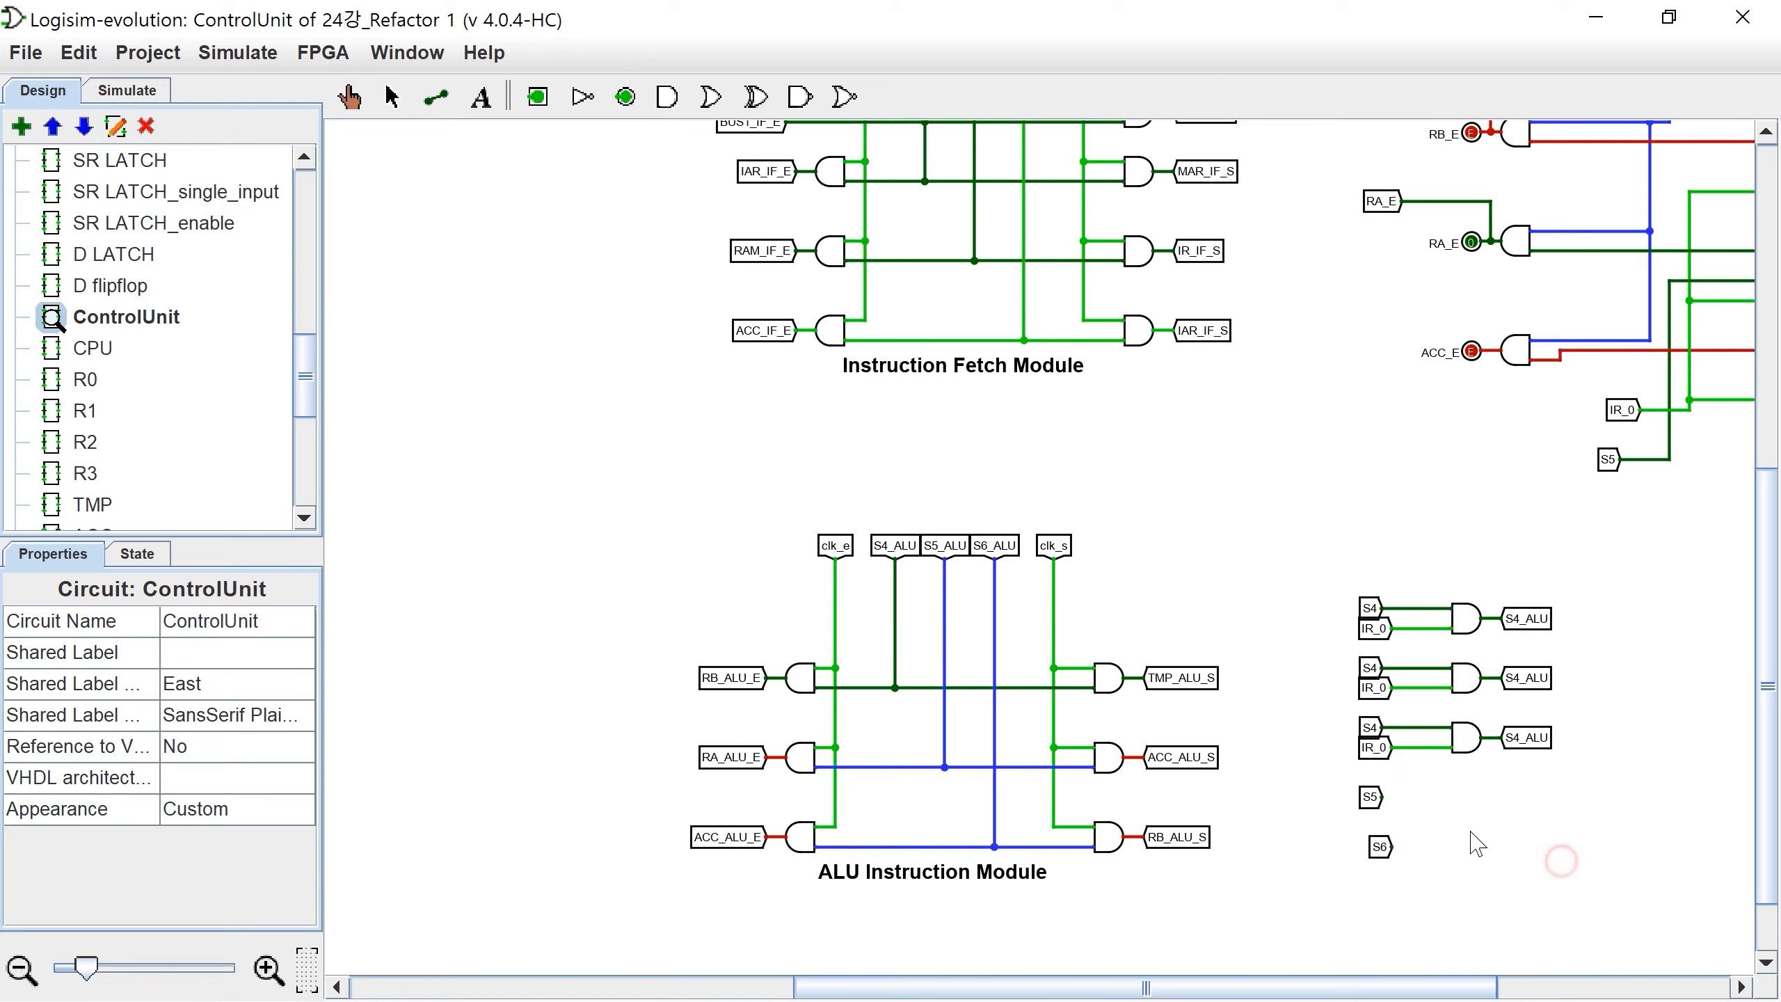
Step: Replace the S4 input tunnels of the two copied gates with the S5 and S6 tunnels
{"action": "left_click", "coordinate": [1369, 800]}
{"action": "left_click", "coordinate": [1369, 668]}
{"action": "key", "text": "Delete"}
{"action": "left_click", "coordinate": [1369, 730]}
{"action": "key", "text": "Delete"}
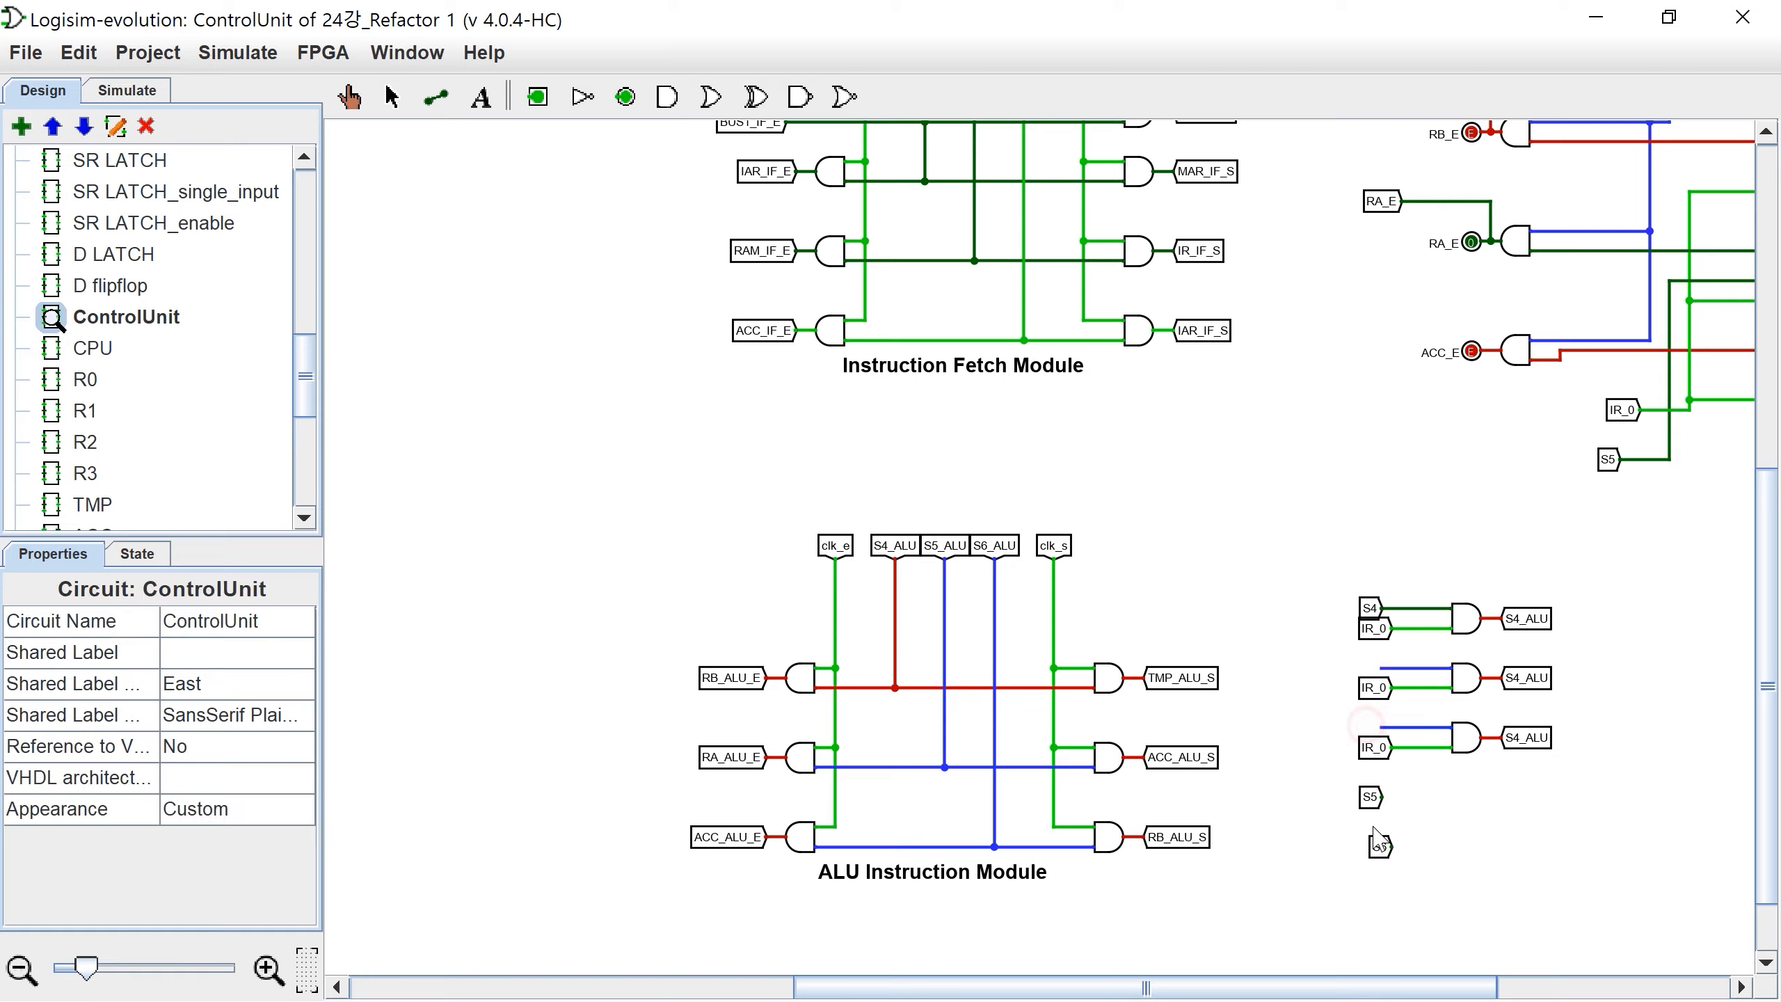
{"action": "left_click", "coordinate": [1368, 800]}
{"action": "left_click_drag", "start_coordinate": [1368, 799], "coordinate": [1369, 668]}
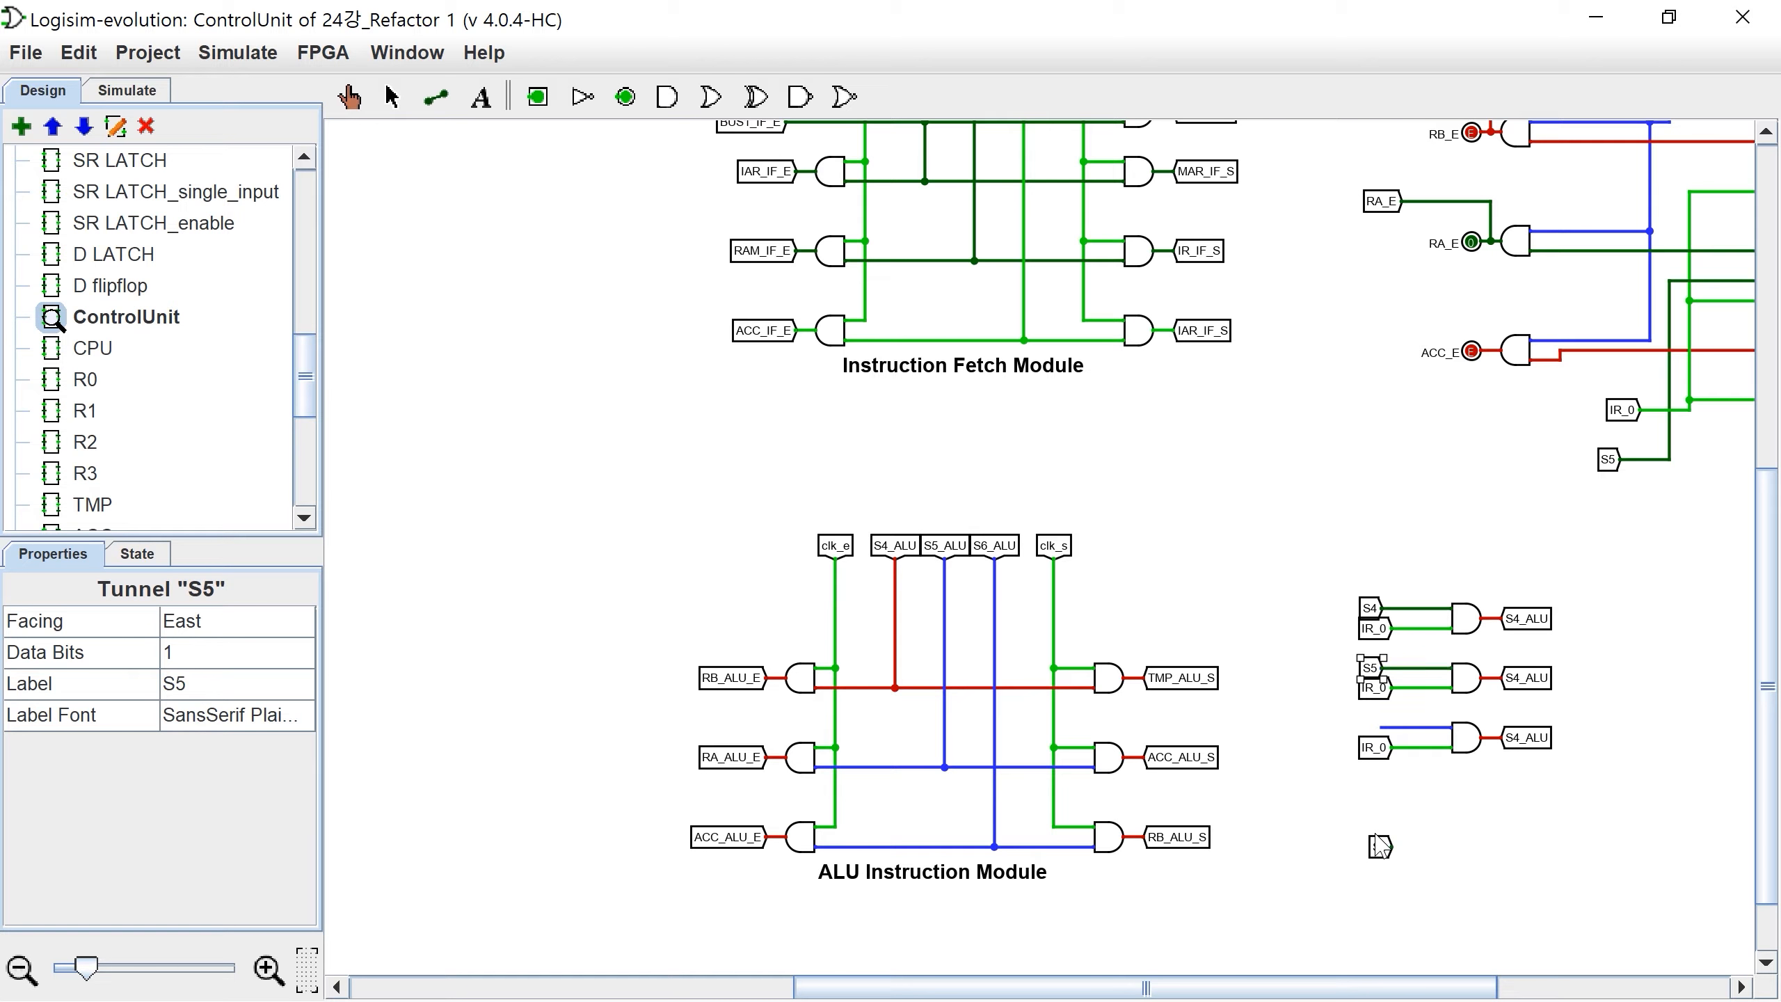
{"action": "left_click_drag", "start_coordinate": [1377, 838], "coordinate": [1362, 728]}
Step: Relabel the output tunnel of the S5 gate as S5_ALU
{"action": "left_click", "coordinate": [1526, 678]}
{"action": "left_click", "coordinate": [185, 691]}
{"action": "key", "text": "BackSpace"}
{"action": "type", "text": "5"}
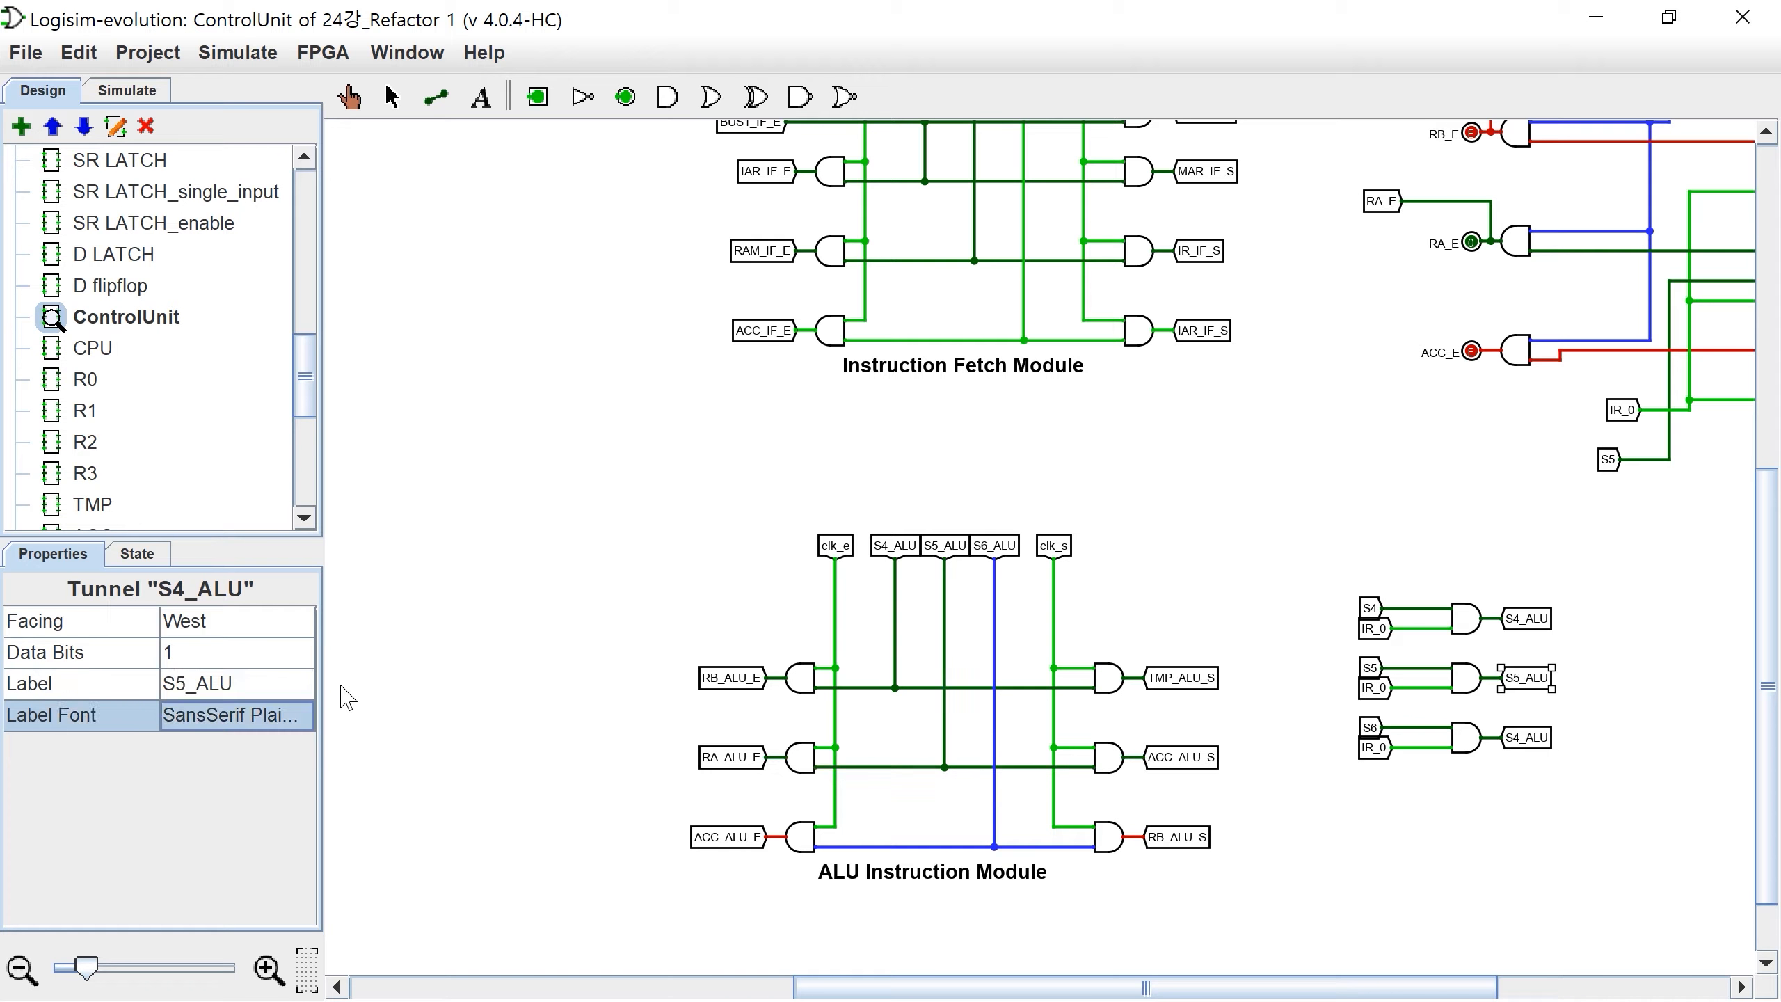
{"action": "key", "text": "Return"}
Step: Relabel the output tunnel of the S6 gate as S6_ALU
{"action": "left_click", "coordinate": [1527, 742]}
{"action": "left_click", "coordinate": [170, 684]}
{"action": "key", "text": "Up"}
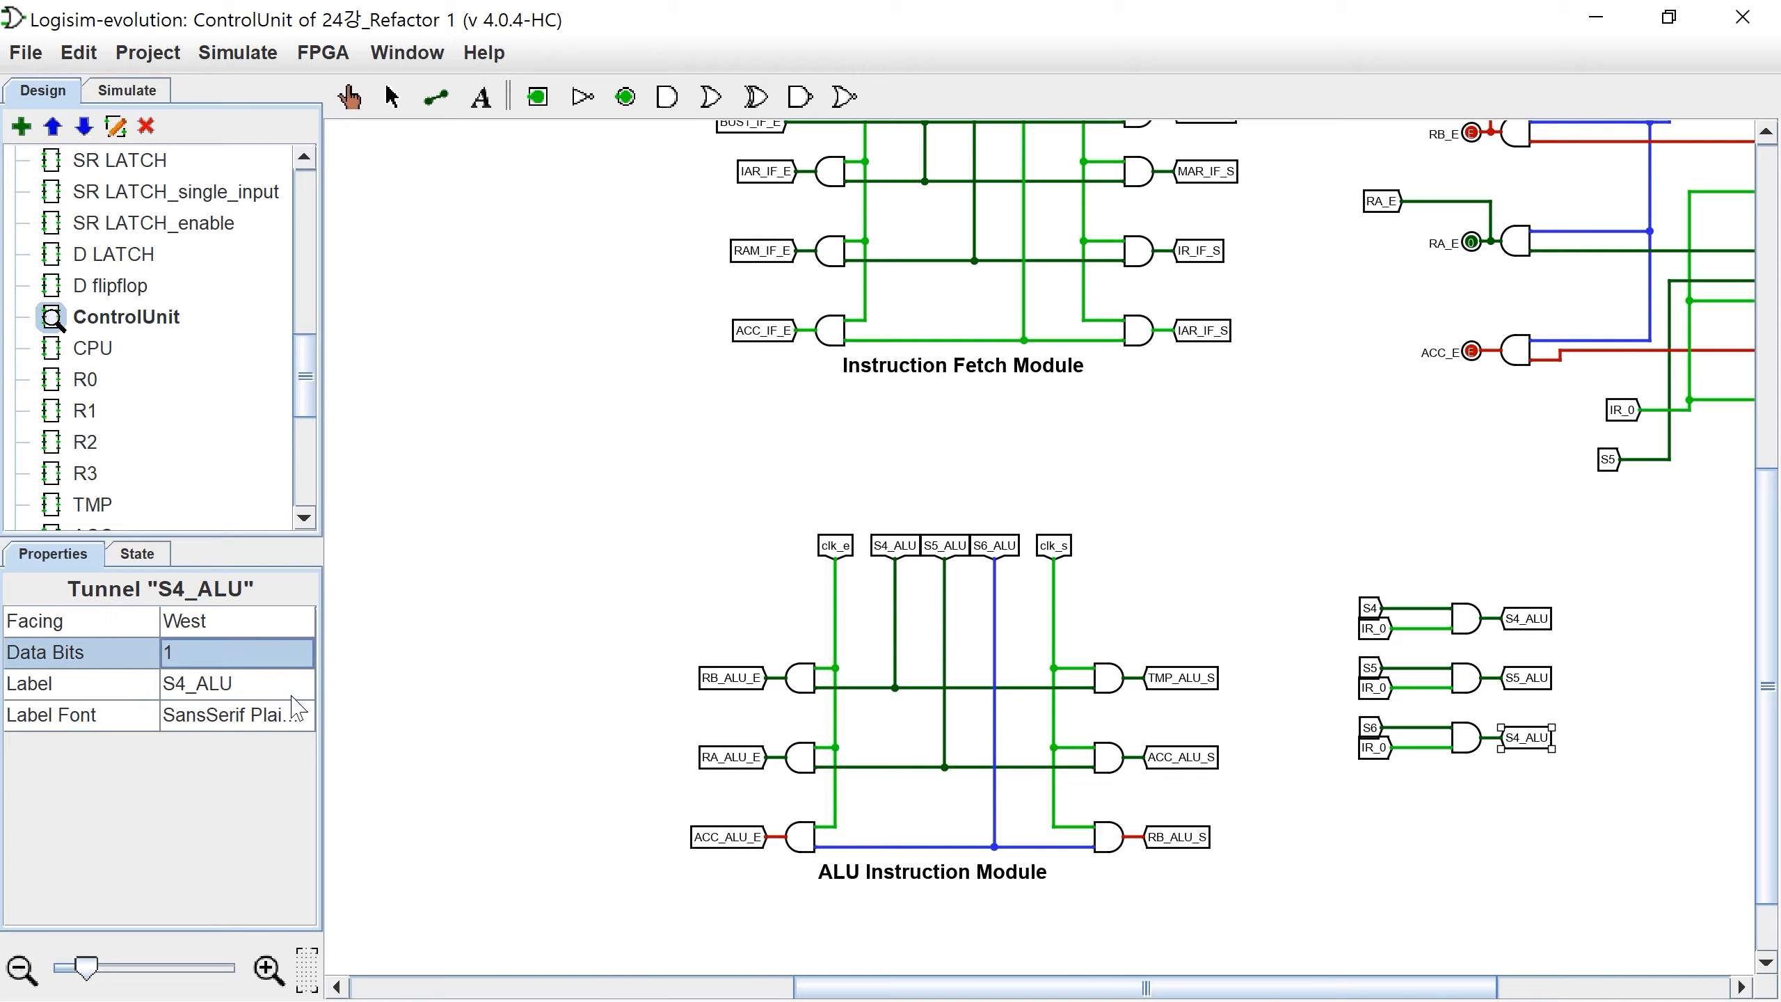
{"action": "left_click", "coordinate": [187, 684]}
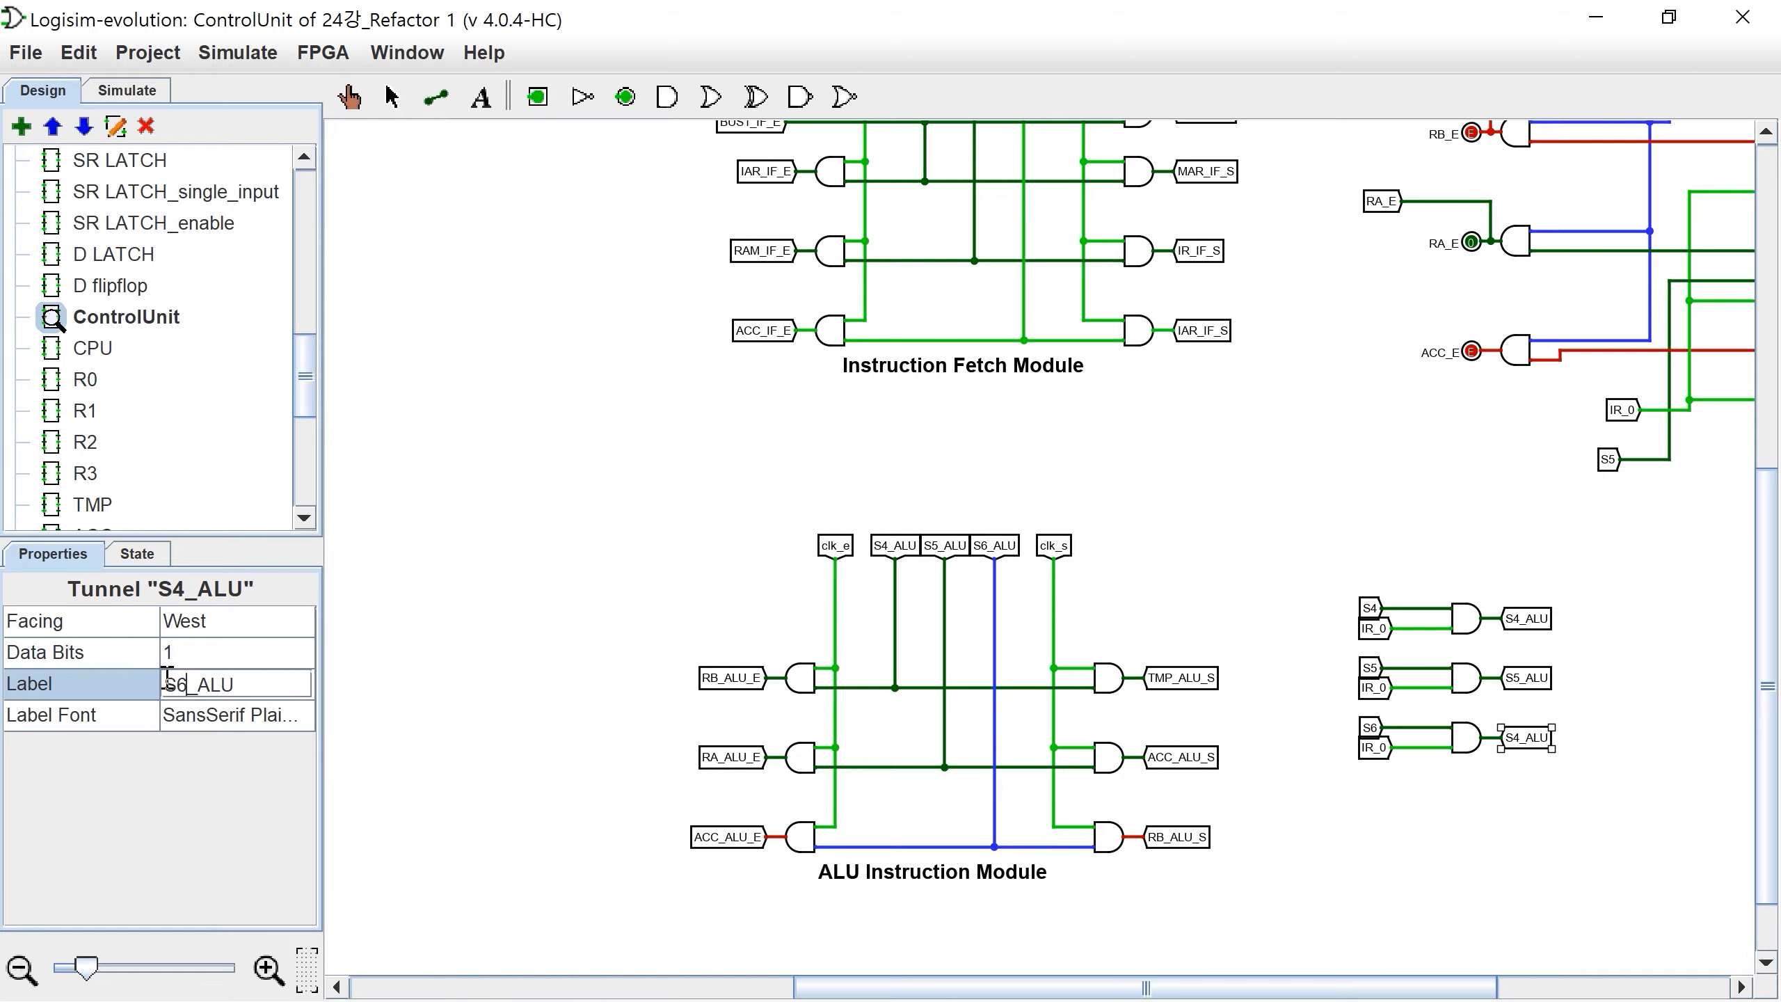
{"action": "key", "text": "Return"}
Step: Shift the three-gate group slightly down toward the copied ALU Instruction Module caption
{"action": "left_click_drag", "start_coordinate": [1463, 748], "coordinate": [1463, 767]}
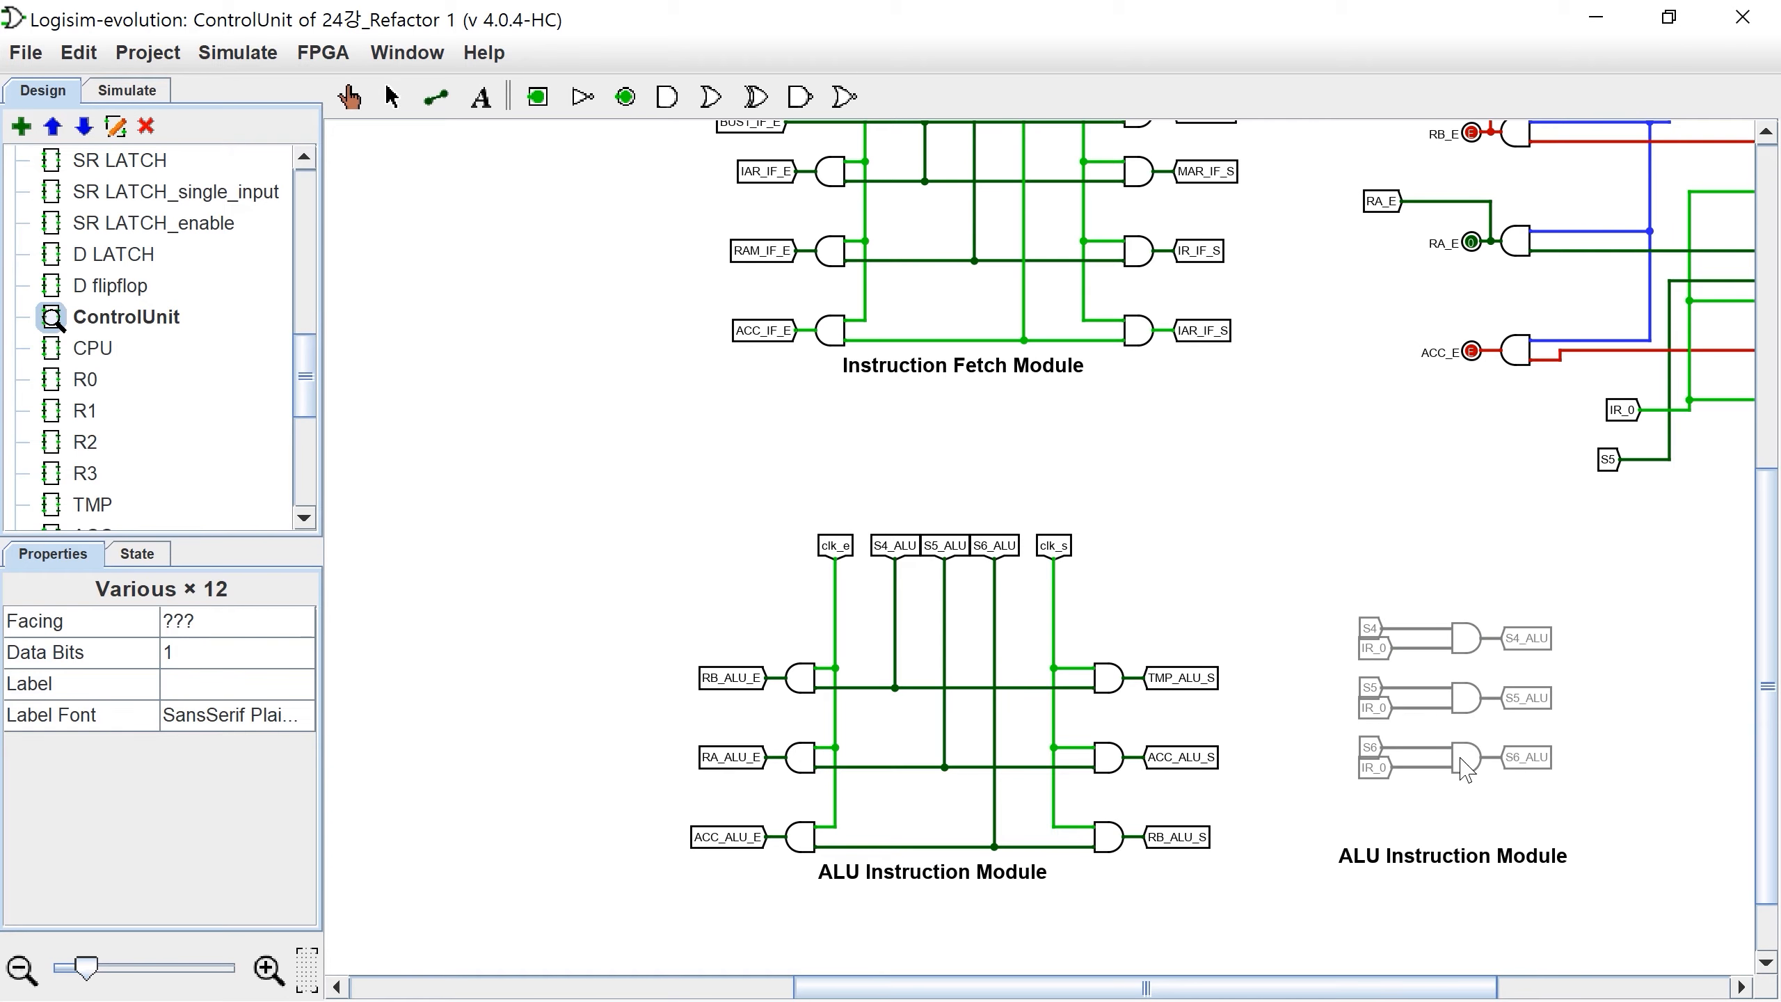
{"action": "left_click", "coordinate": [1495, 808]}
Step: Set the number of inputs of the S6 AND gate to 3
{"action": "scroll", "coordinate": [1515, 797], "scroll_direction": "up", "scroll_amount": 4}
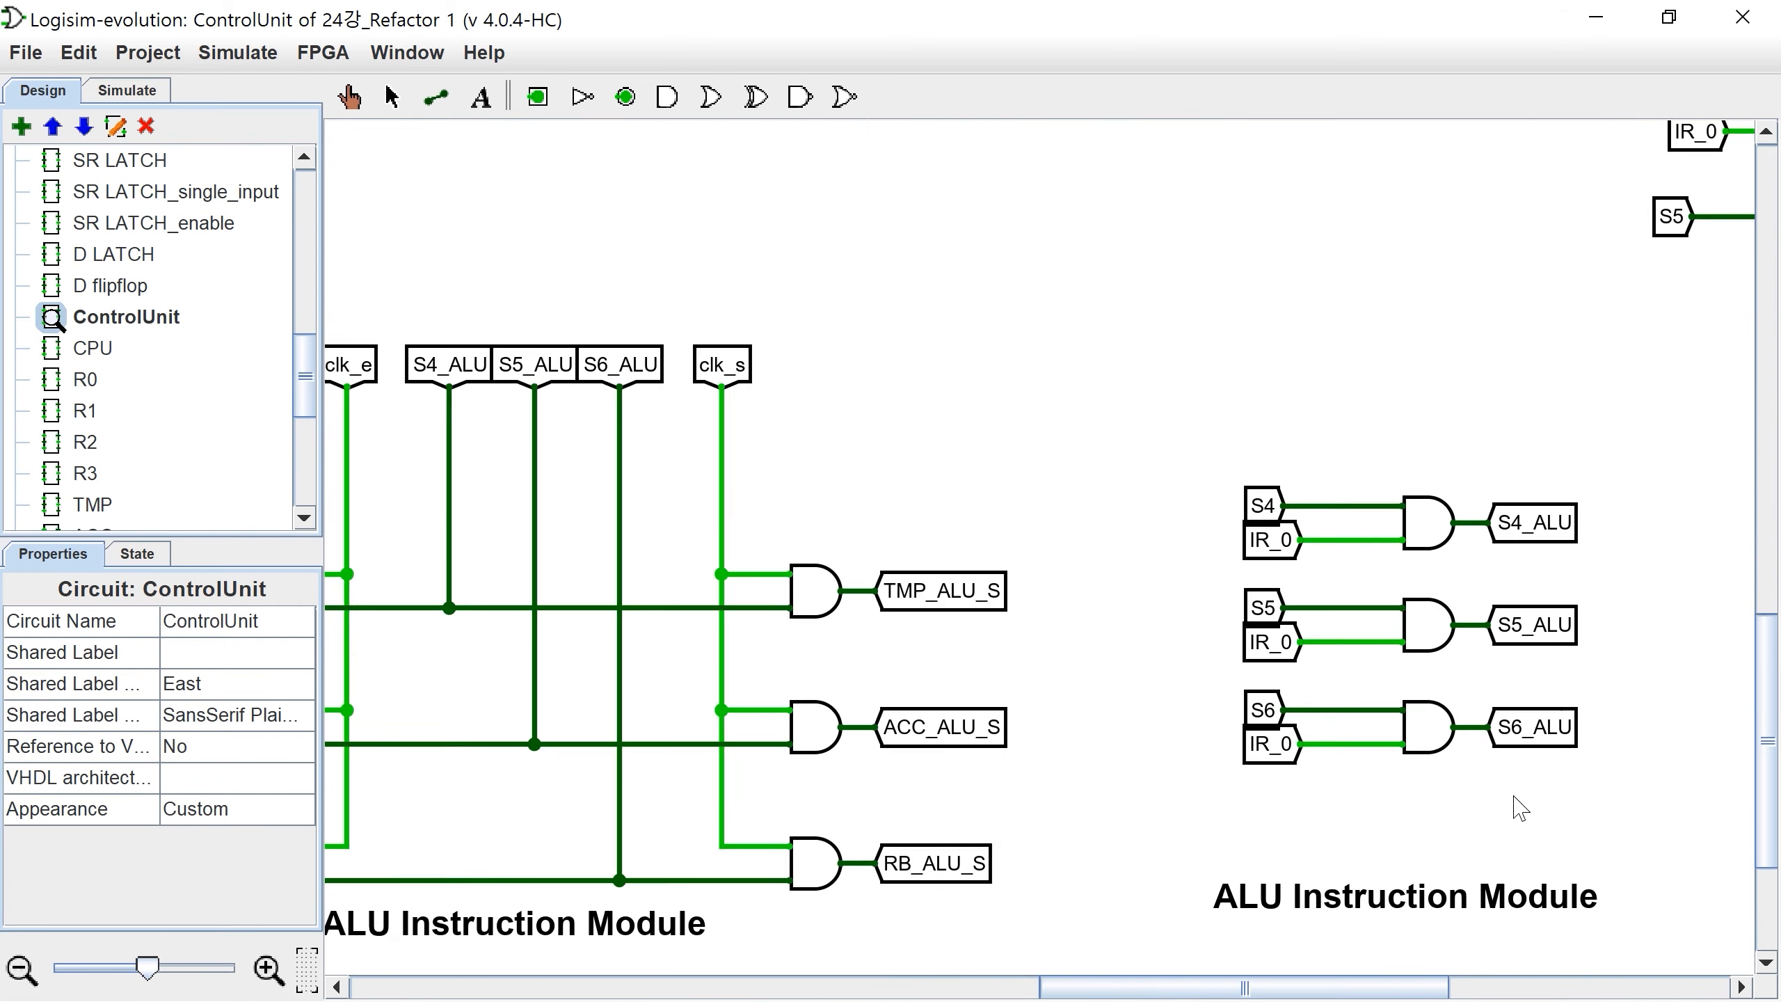
{"action": "scroll", "coordinate": [1520, 807], "scroll_direction": "up", "scroll_amount": 1}
{"action": "key", "text": "3"}
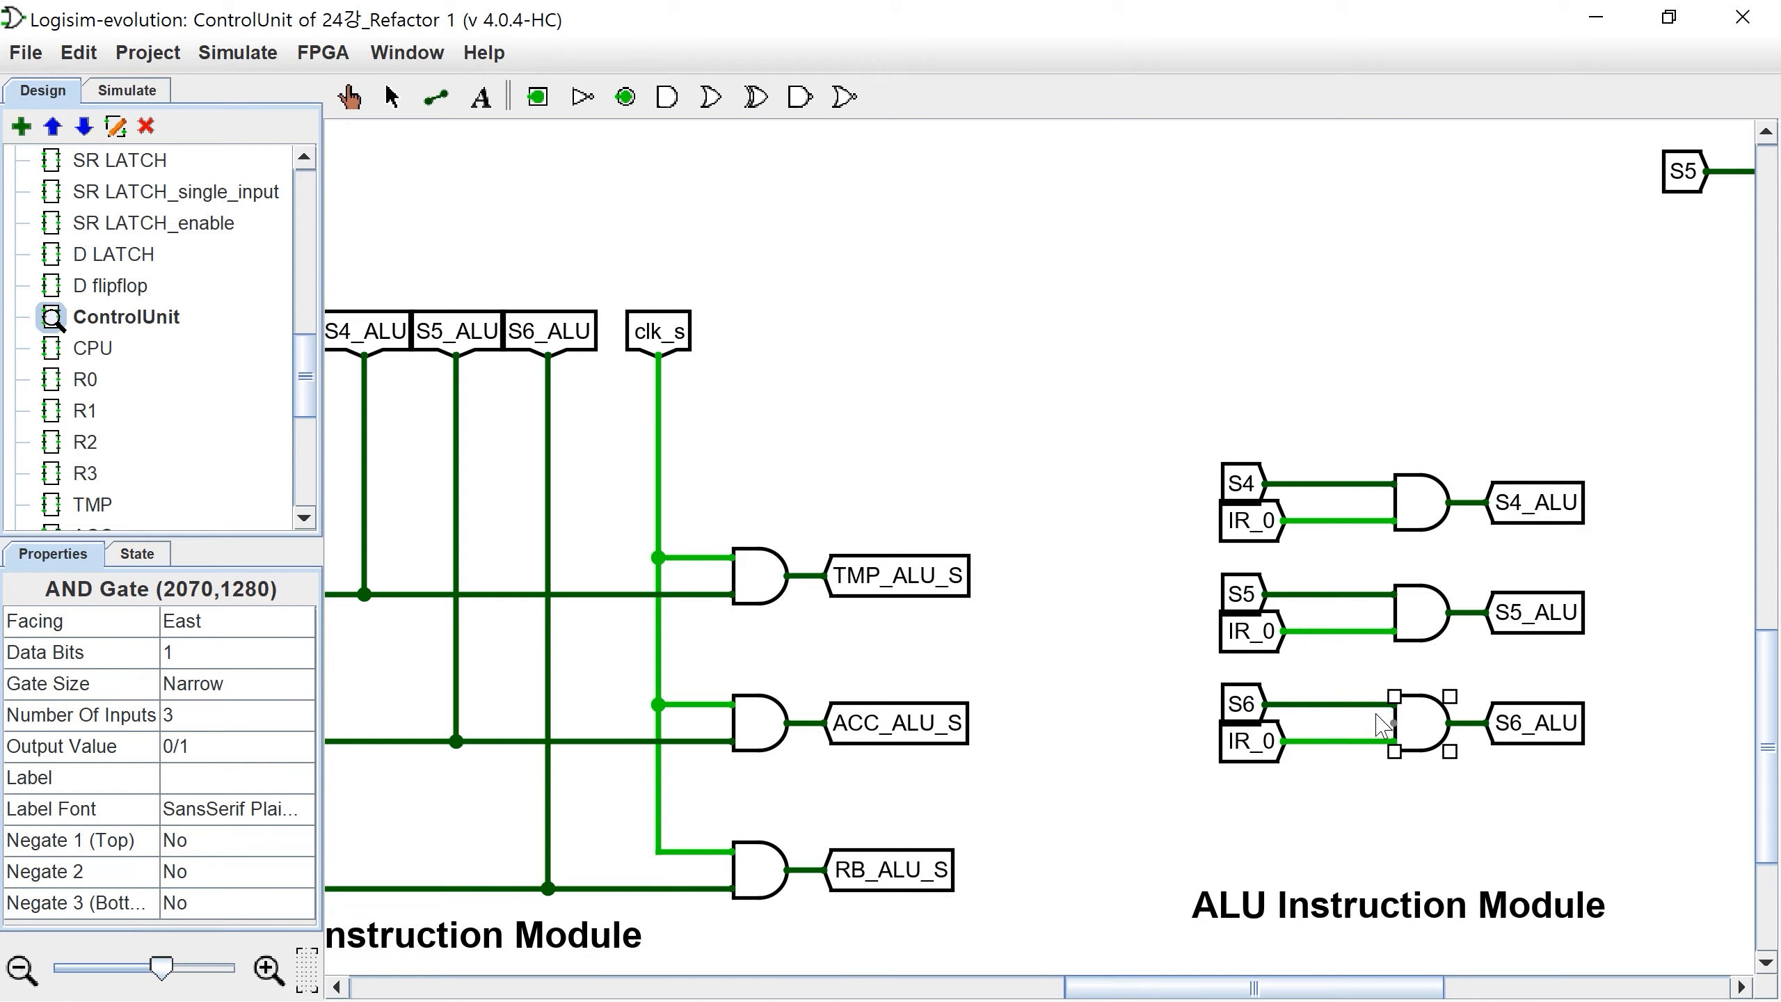
Step: Rewire the S6 and IR_0 tunnels to the three-input gate's first two inputs and add UPDATE_RB on its third
{"action": "left_click_drag", "start_coordinate": [1232, 713], "coordinate": [1236, 692]}
{"action": "left_click_drag", "start_coordinate": [1265, 688], "coordinate": [1374, 688]}
{"action": "left_click_drag", "start_coordinate": [1288, 752], "coordinate": [1287, 734]}
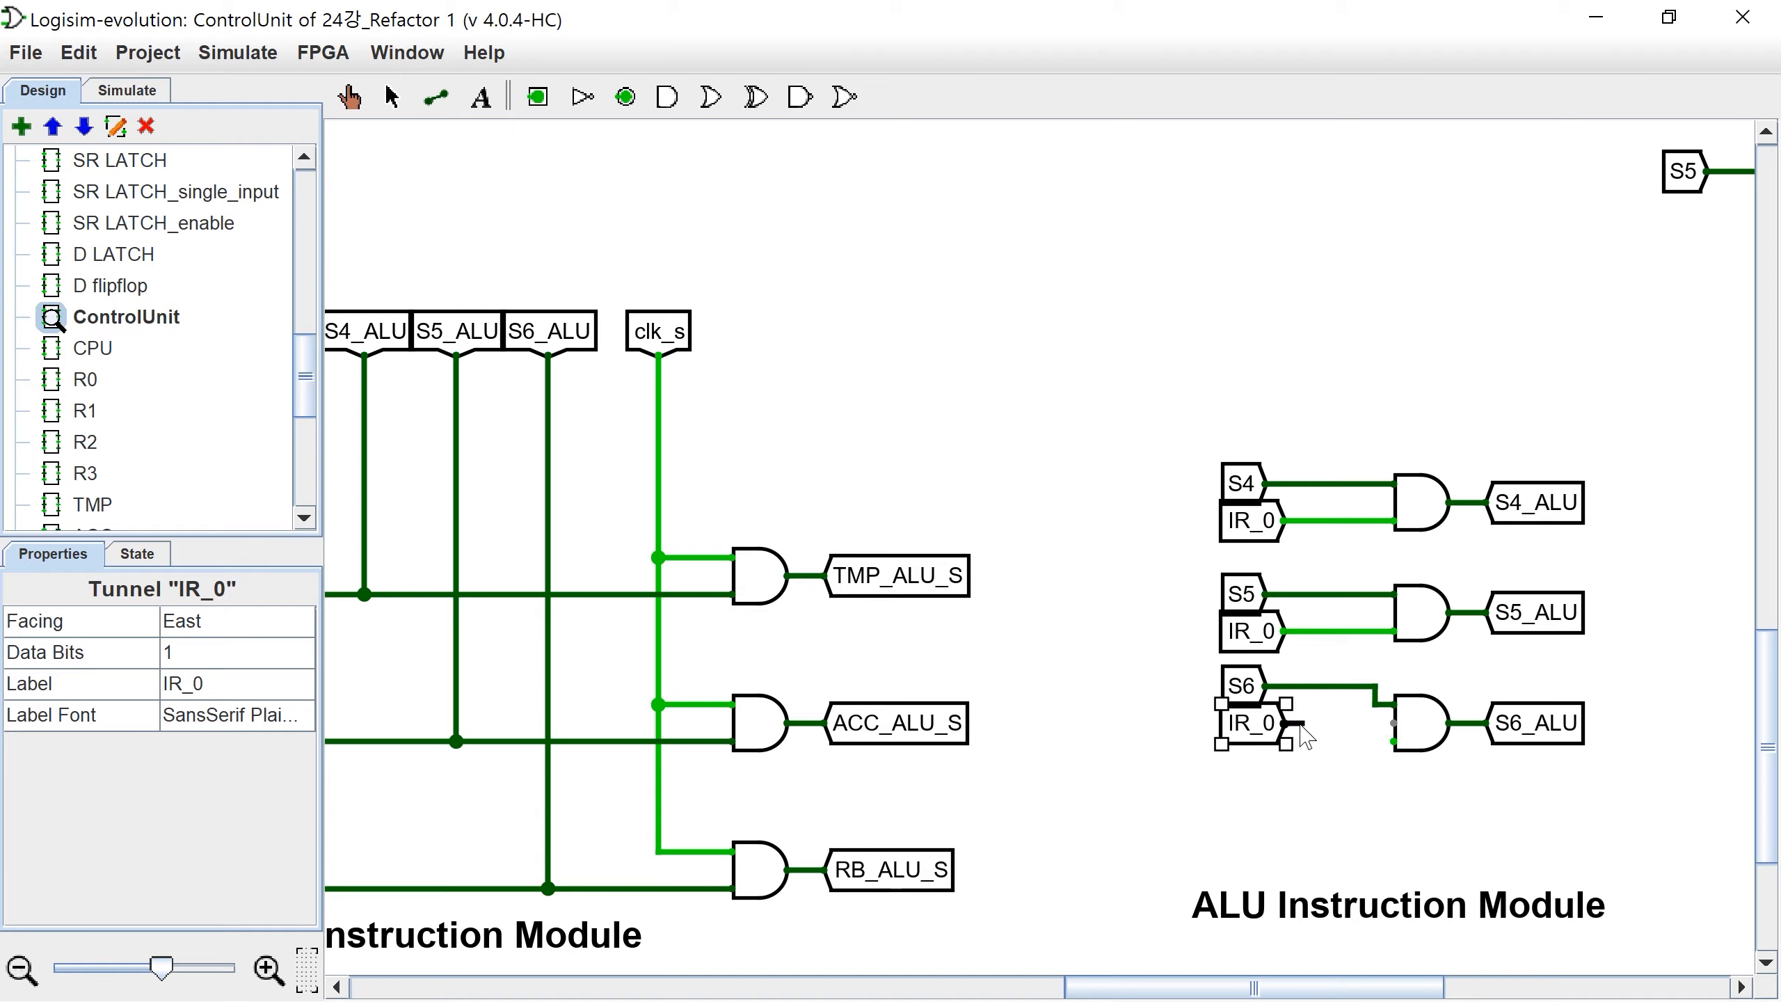
{"action": "left_click_drag", "start_coordinate": [1394, 741], "coordinate": [1246, 763]}
{"action": "mouse_move", "coordinate": [1140, 988]}
{"action": "left_mouse_down"}
{"action": "mouse_move", "coordinate": [1427, 988]}
{"action": "mouse_move", "coordinate": [1141, 990]}
{"action": "left_mouse_up"}
{"action": "scroll", "coordinate": [1194, 535], "scroll_direction": "up", "scroll_amount": 5}
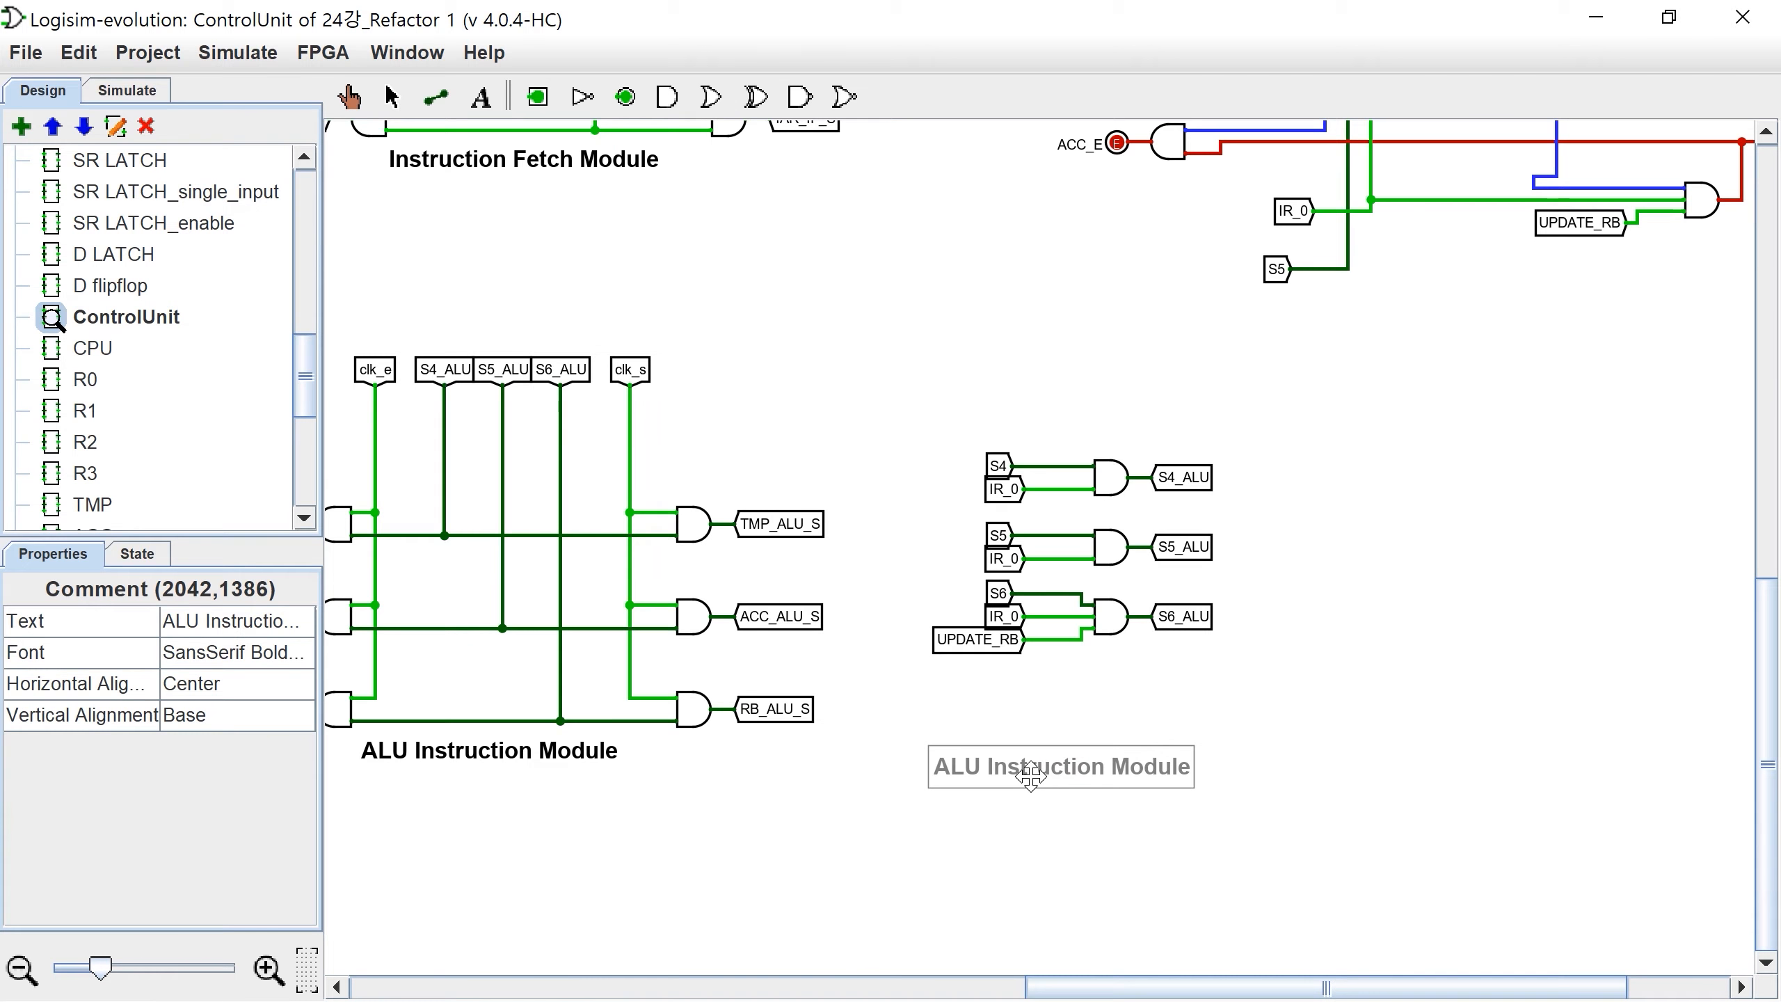
Step: Position the copied caption just below the new gate group and change its text to ALU Instruction Condition
{"action": "left_click_drag", "start_coordinate": [1029, 776], "coordinate": [1036, 765]}
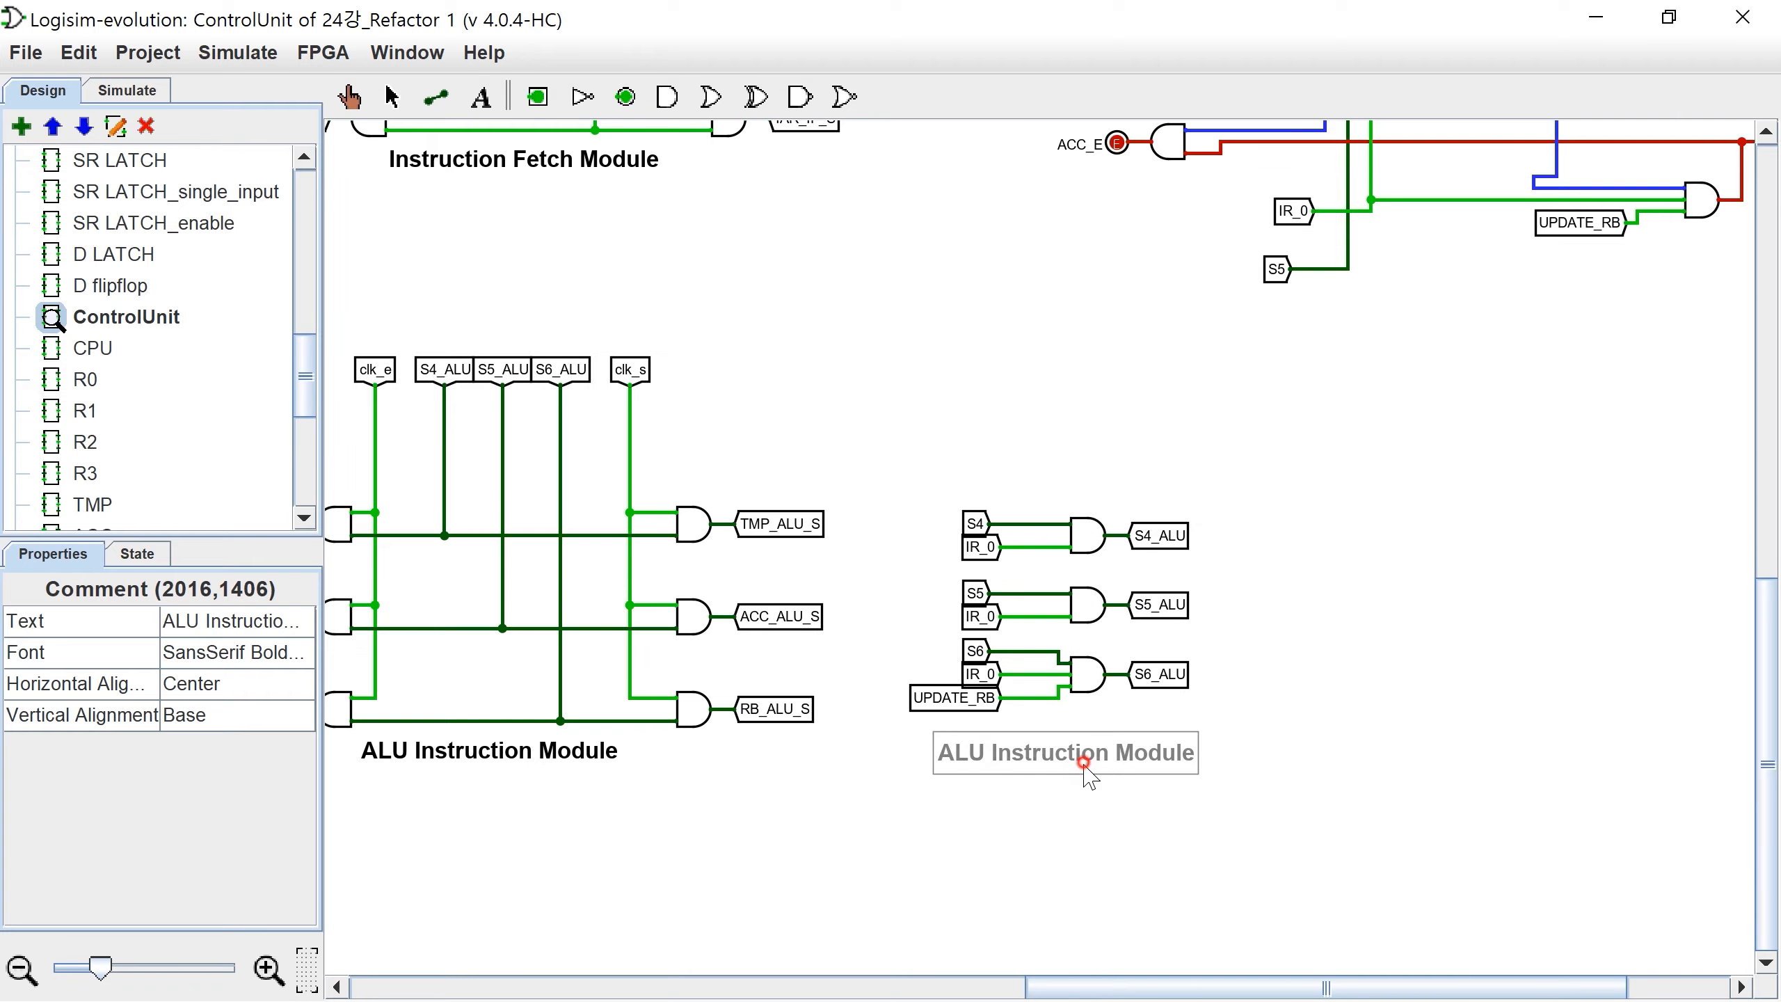
{"action": "left_click_drag", "start_coordinate": [1084, 770], "coordinate": [1084, 768]}
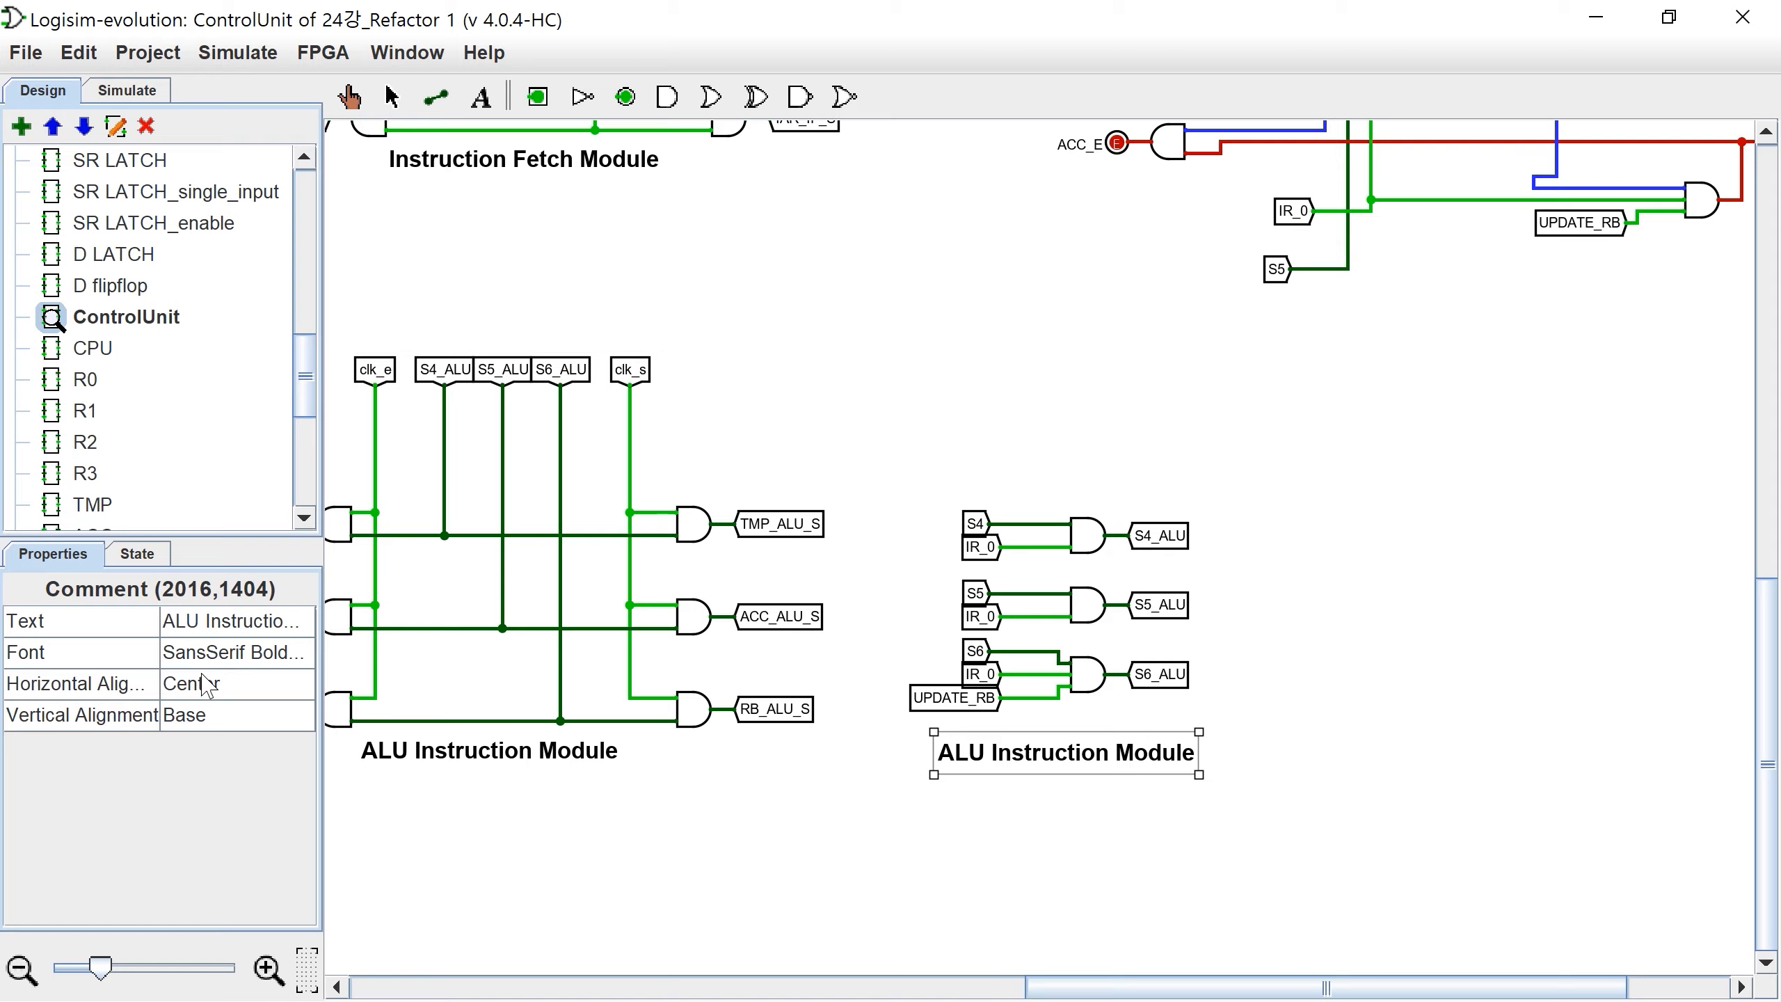
{"action": "left_click", "coordinate": [232, 621]}
{"action": "double_click", "coordinate": [1115, 752]}
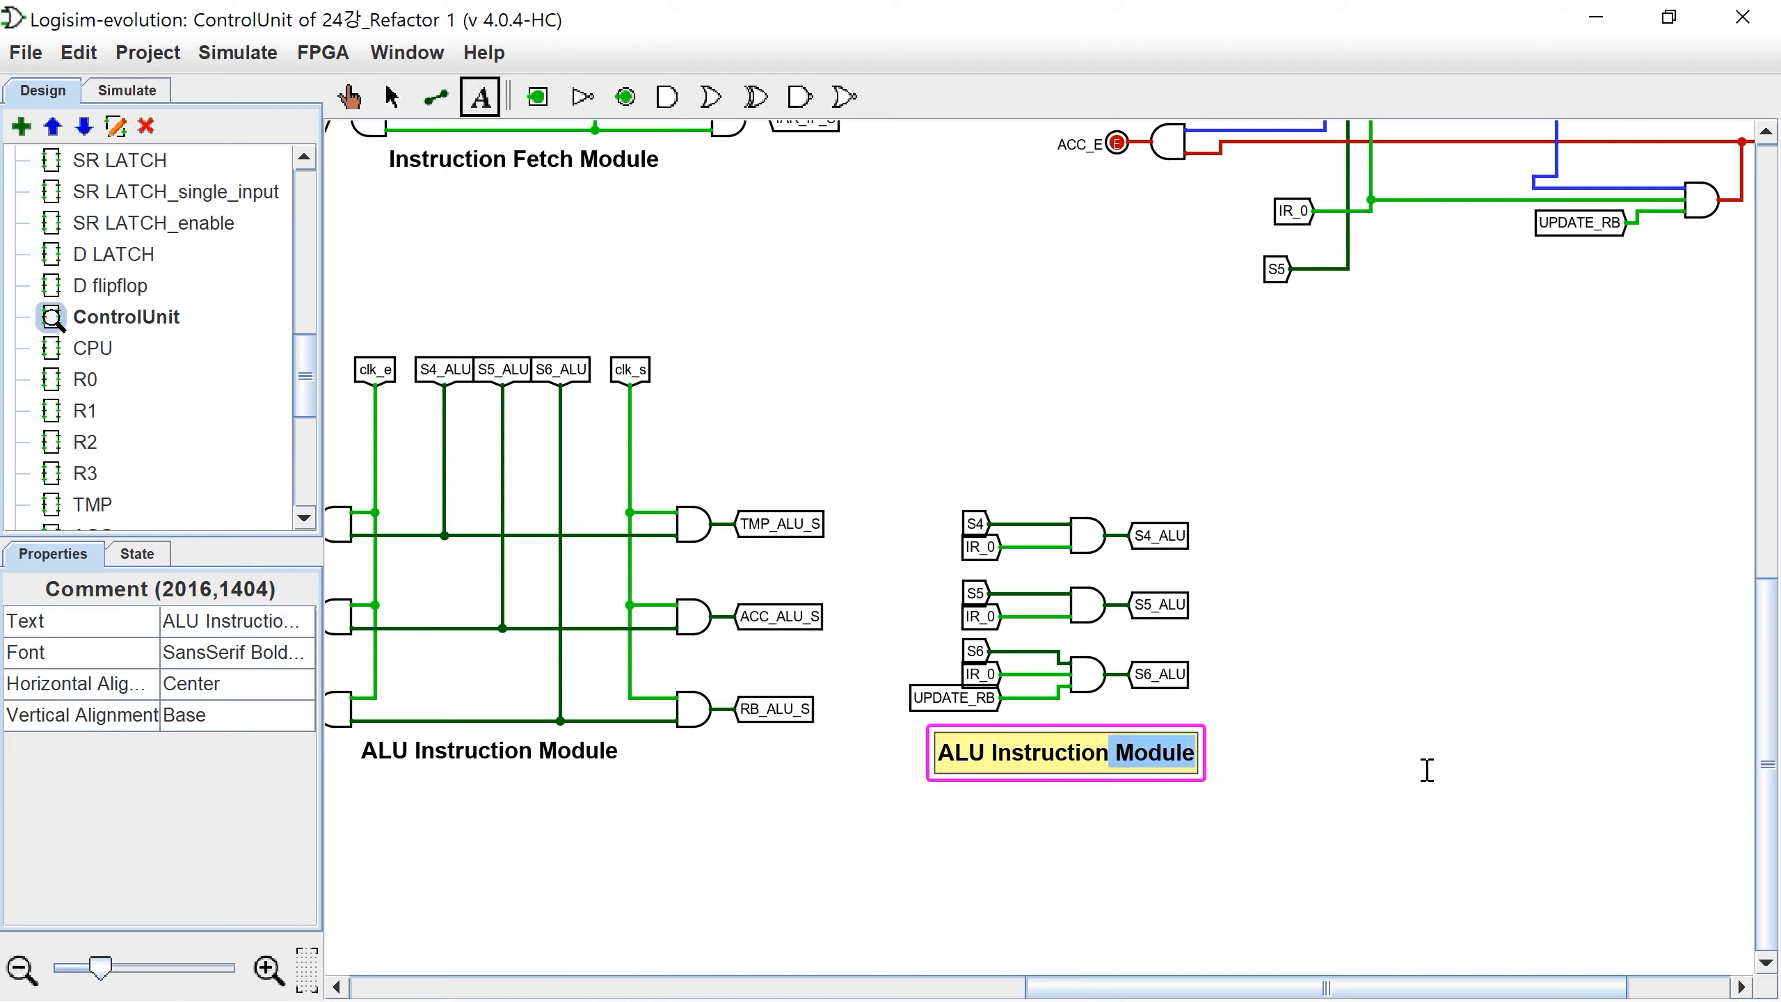
{"action": "key", "text": "BackSpace"}
{"action": "type", "text": "Condition"}
{"action": "left_click_drag", "start_coordinate": [1071, 985], "coordinate": [1175, 984]}
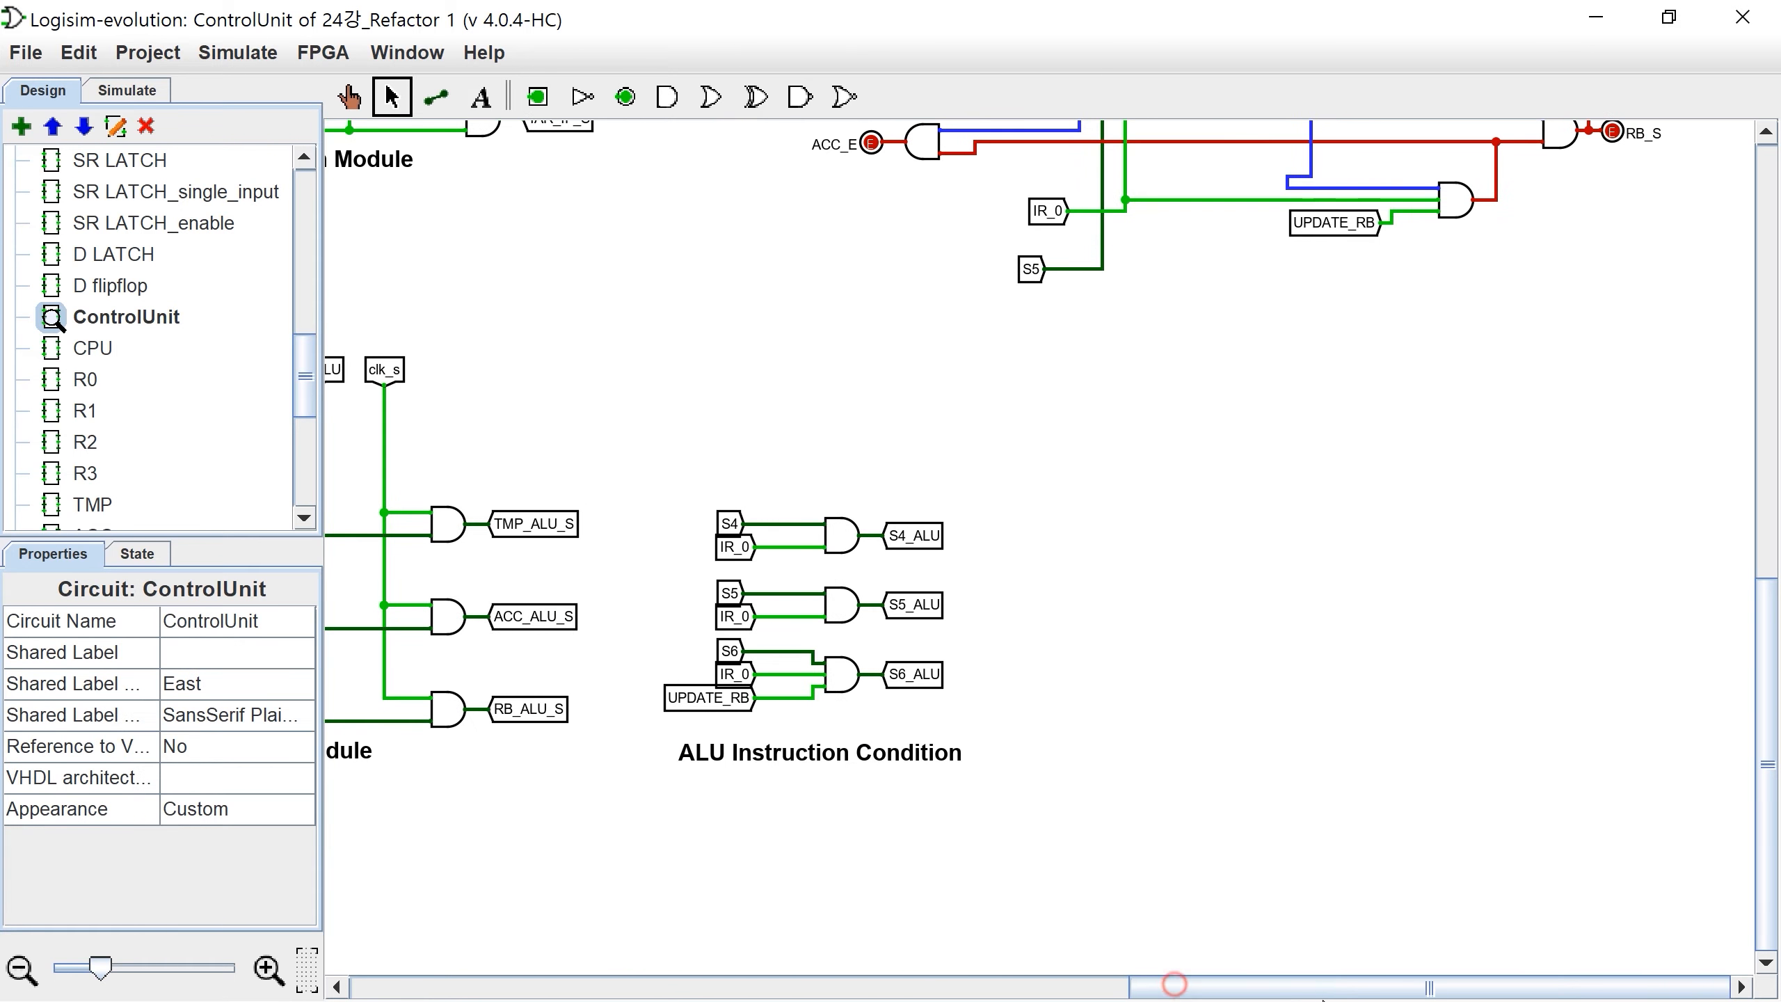
Step: Review the ControlUnit's captioned modules, from the Stepper and IR Code modules to the Instruction Fetch, ALU Instruction and ALU Instruction Condition modules
{"action": "scroll", "coordinate": [1260, 955], "scroll_direction": "down", "scroll_amount": 5}
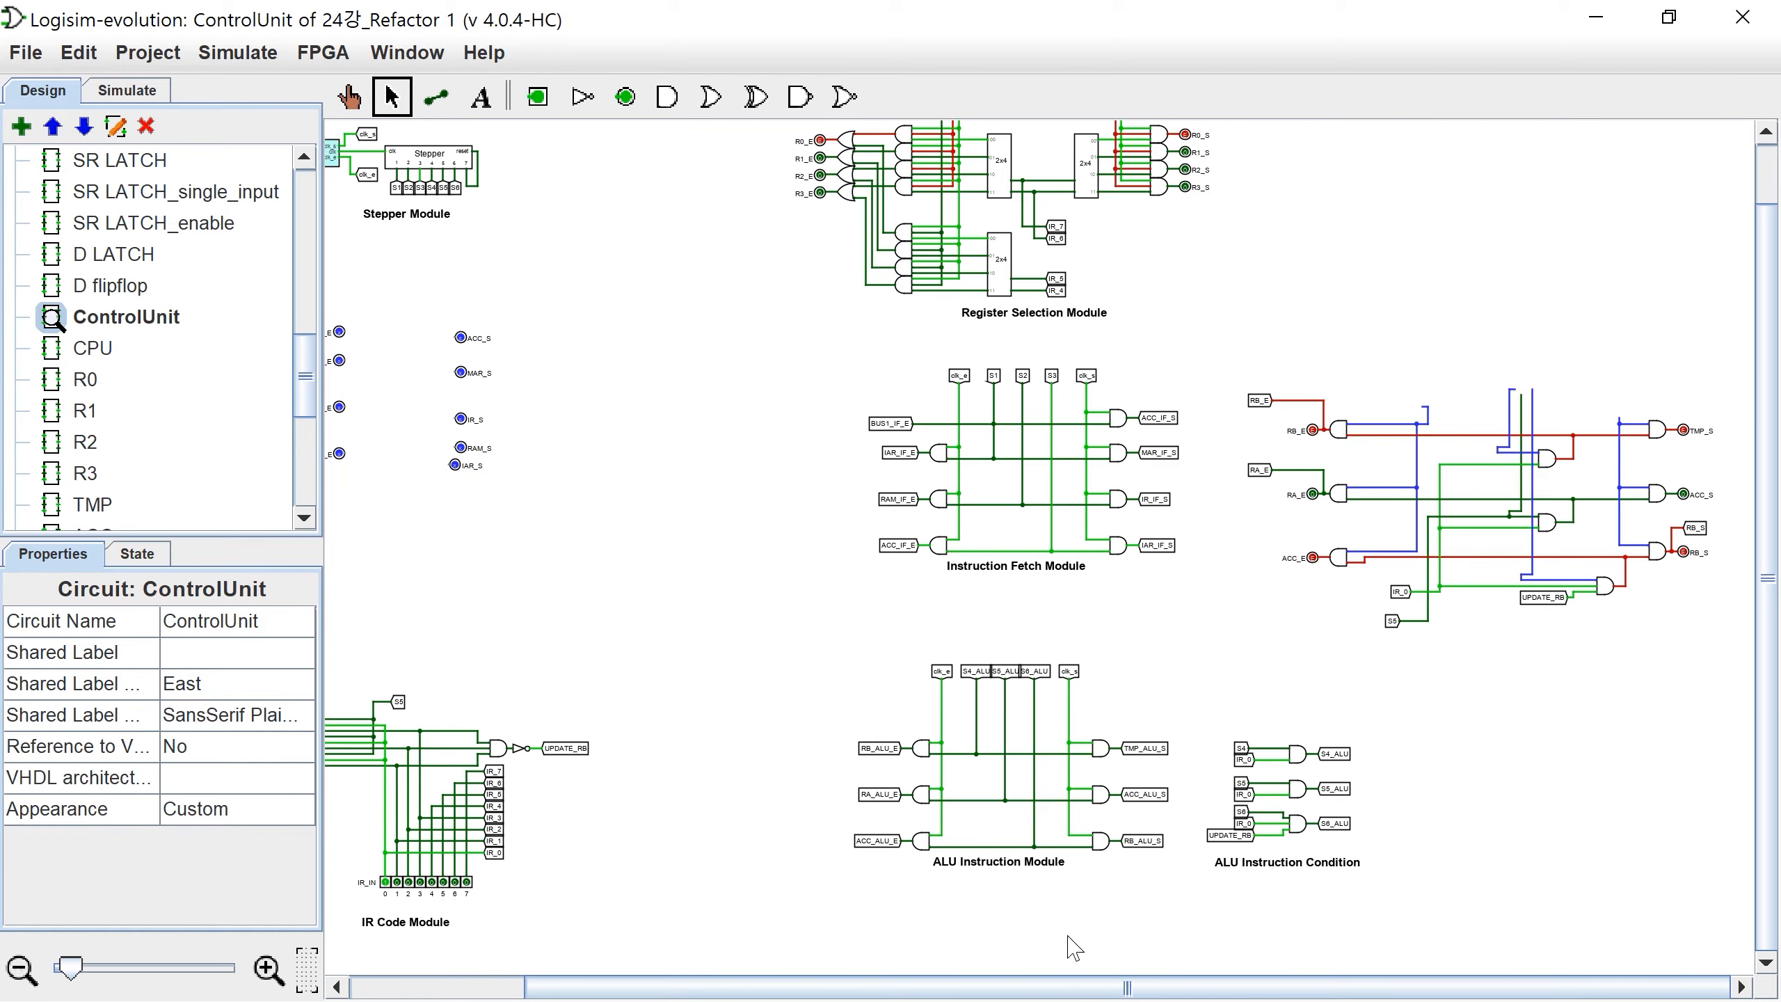
{"action": "left_click_drag", "start_coordinate": [1081, 993], "coordinate": [947, 989]}
{"action": "scroll", "coordinate": [586, 342], "scroll_direction": "up", "scroll_amount": 3}
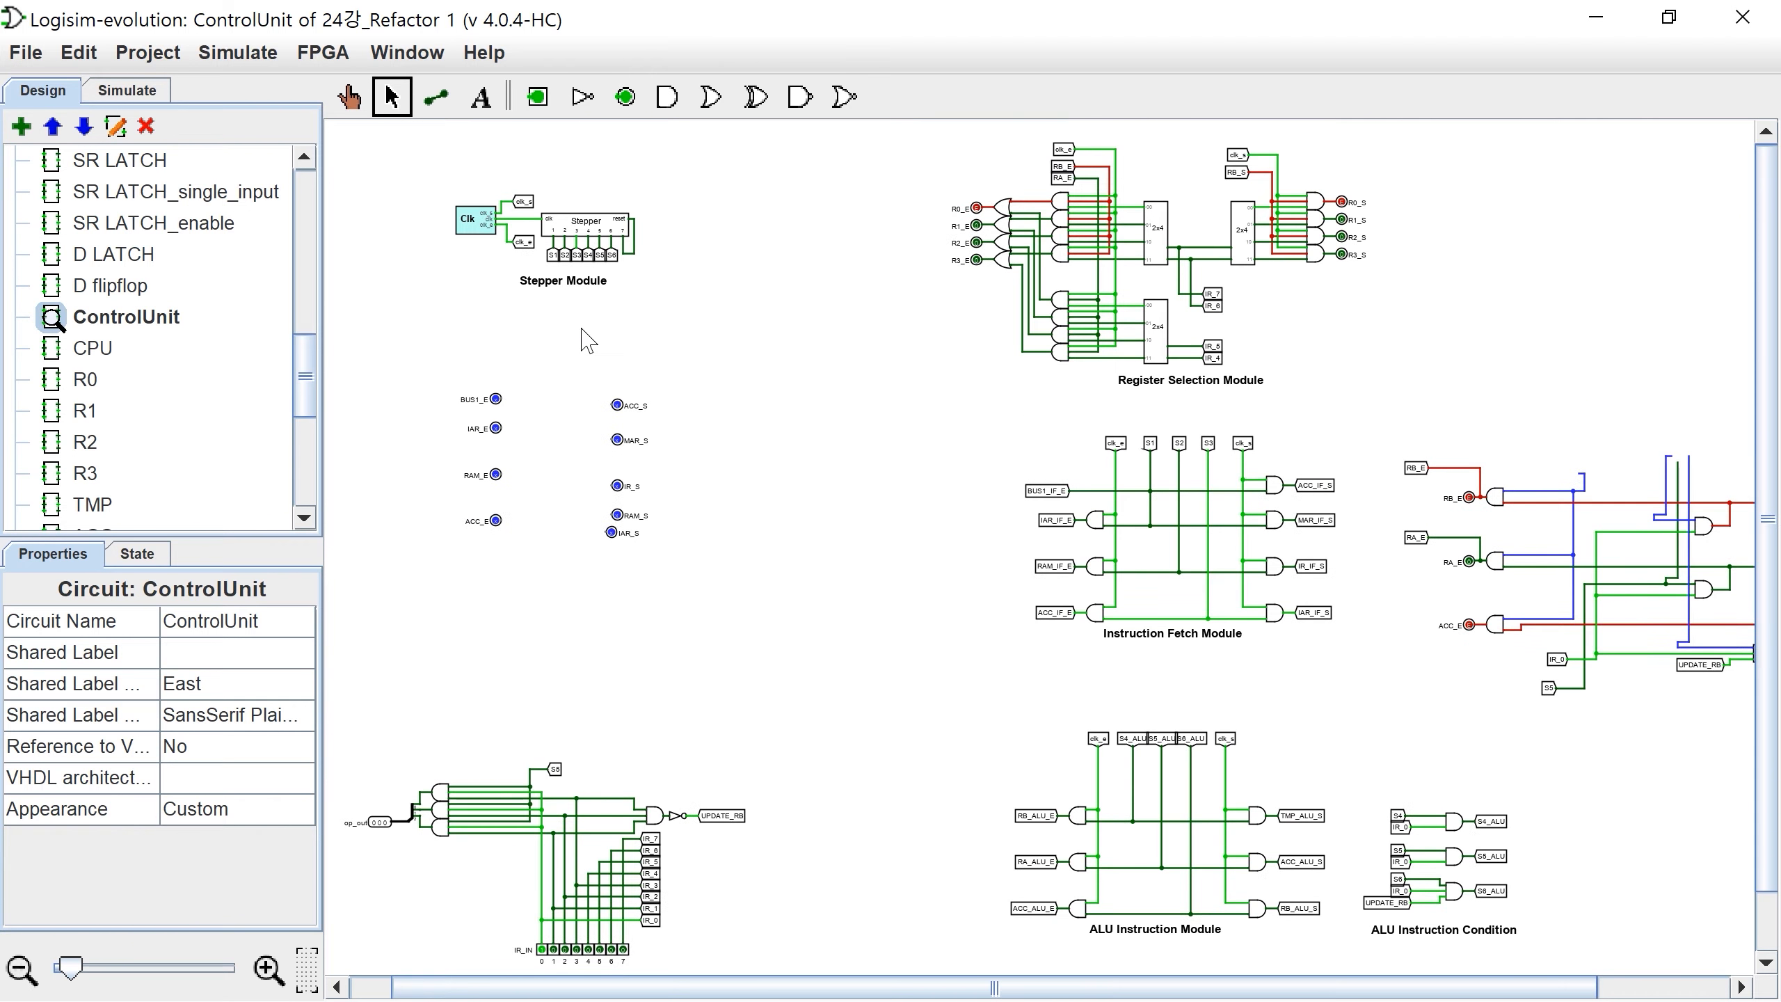
{"action": "scroll", "coordinate": [588, 342], "scroll_direction": "up", "scroll_amount": 3}
{"action": "scroll", "coordinate": [596, 334], "scroll_direction": "up", "scroll_amount": 2}
{"action": "scroll", "coordinate": [1086, 381], "scroll_direction": "down", "scroll_amount": 2}
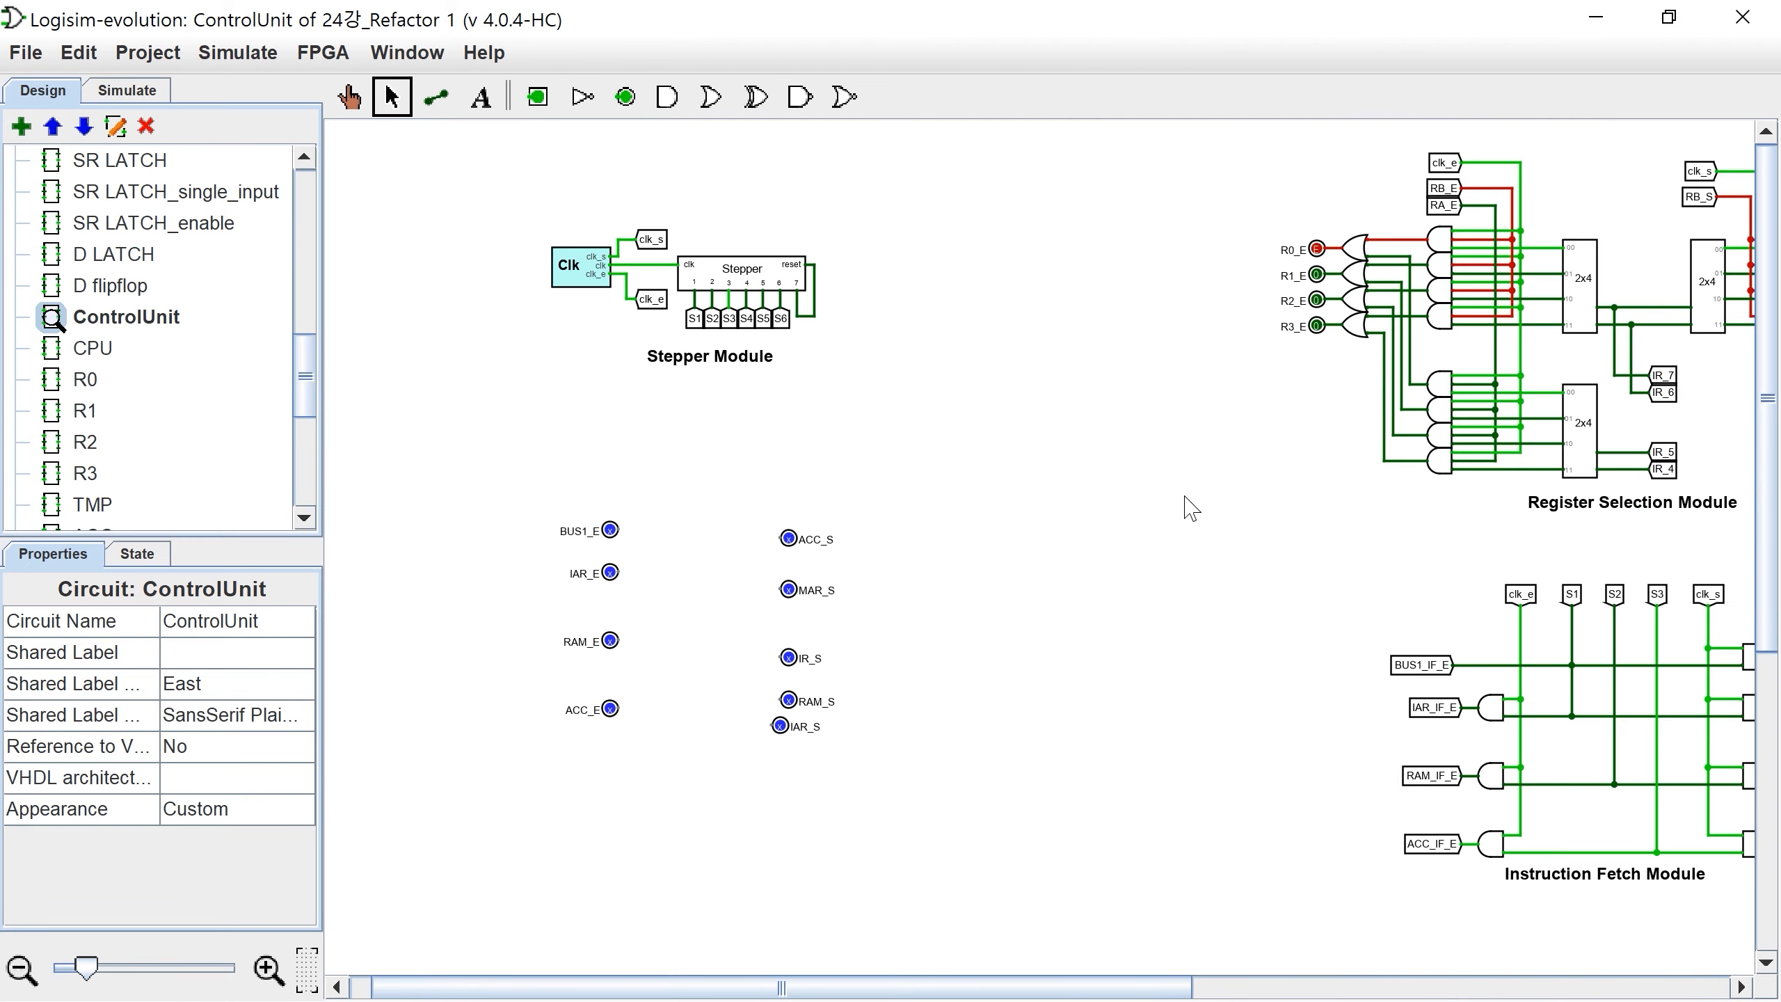
{"action": "scroll", "coordinate": [1190, 508], "scroll_direction": "down", "scroll_amount": 3}
{"action": "scroll", "coordinate": [811, 785], "scroll_direction": "down", "scroll_amount": 1}
{"action": "scroll", "coordinate": [730, 911], "scroll_direction": "up", "scroll_amount": 4}
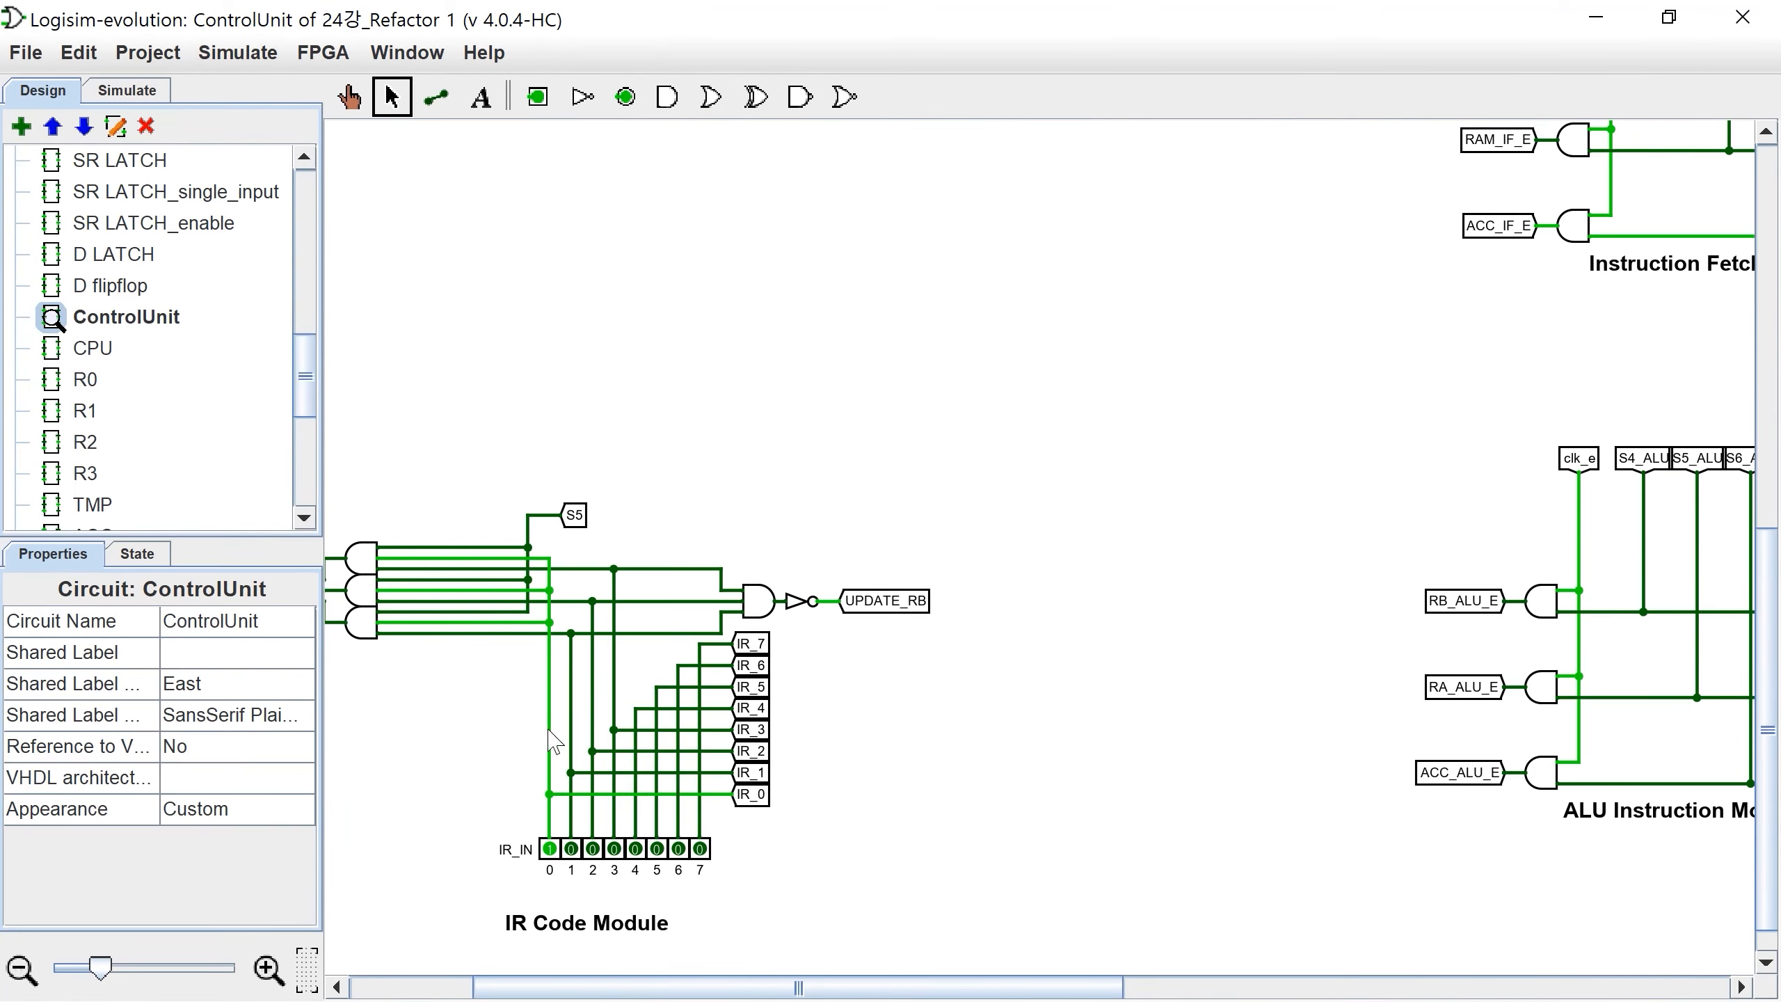
{"action": "scroll", "coordinate": [1312, 923], "scroll_direction": "down", "scroll_amount": 3}
{"action": "scroll", "coordinate": [1239, 544], "scroll_direction": "up", "scroll_amount": 5}
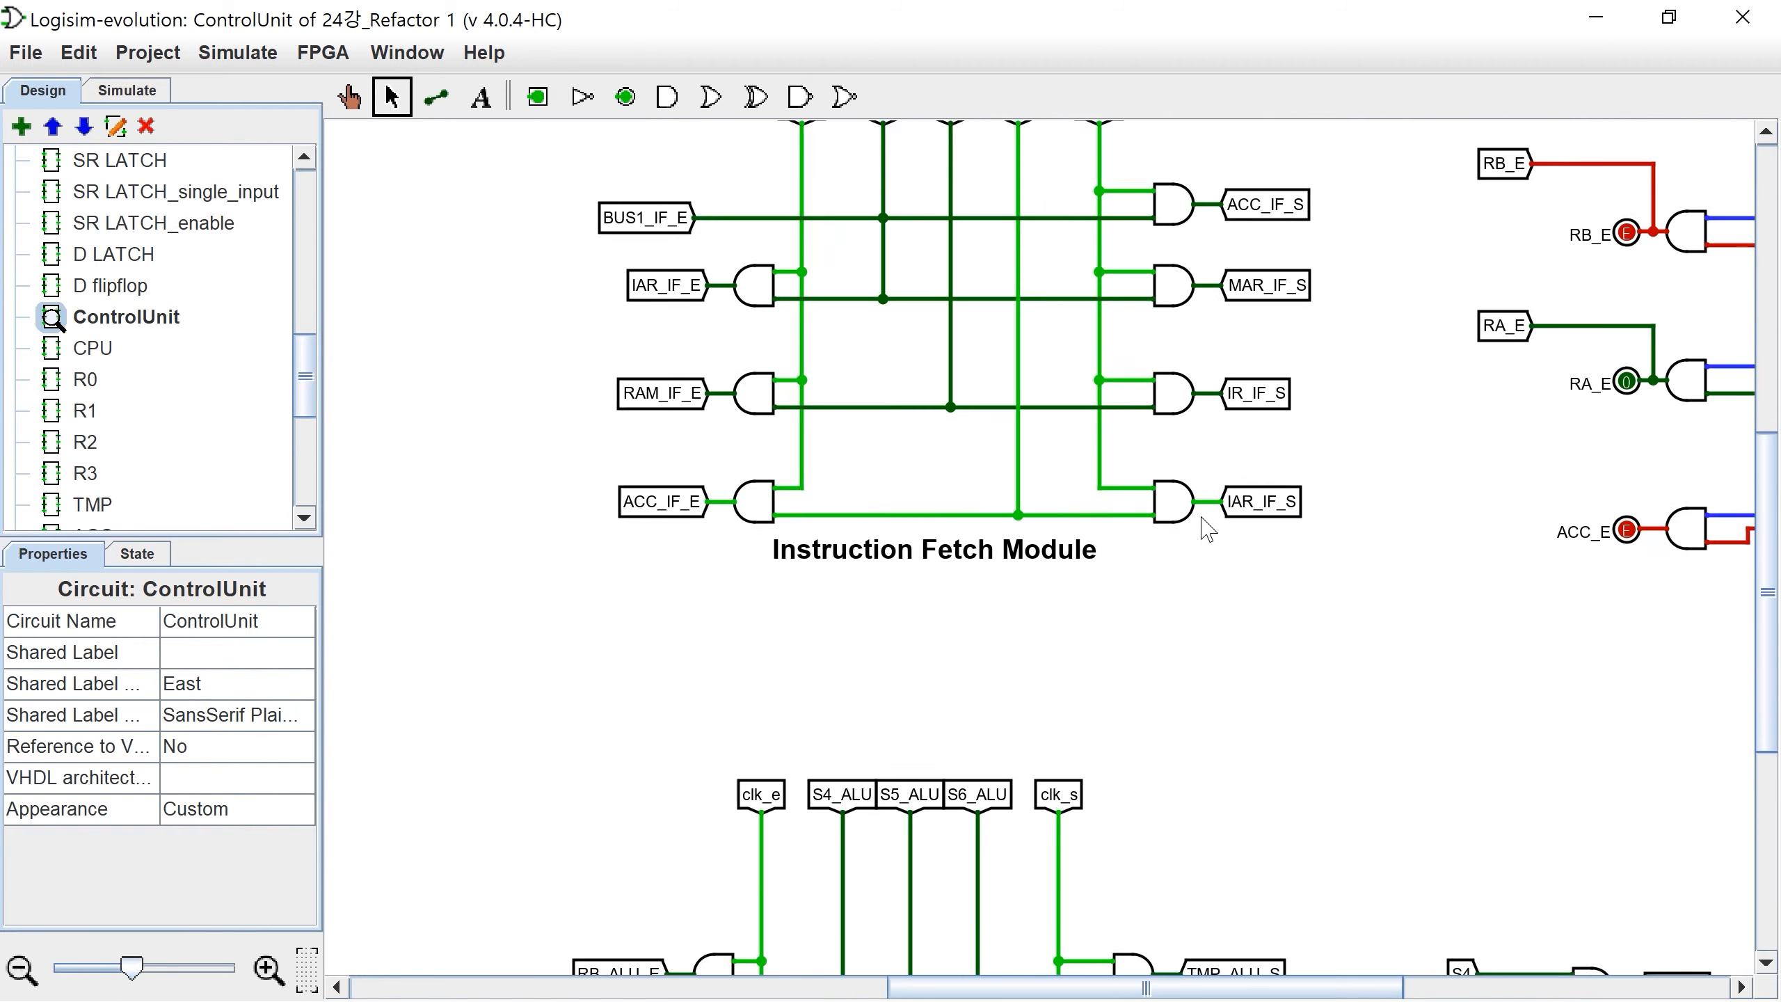
{"action": "scroll", "coordinate": [1290, 663], "scroll_direction": "down", "scroll_amount": 2}
{"action": "scroll", "coordinate": [1153, 901], "scroll_direction": "up", "scroll_amount": 3}
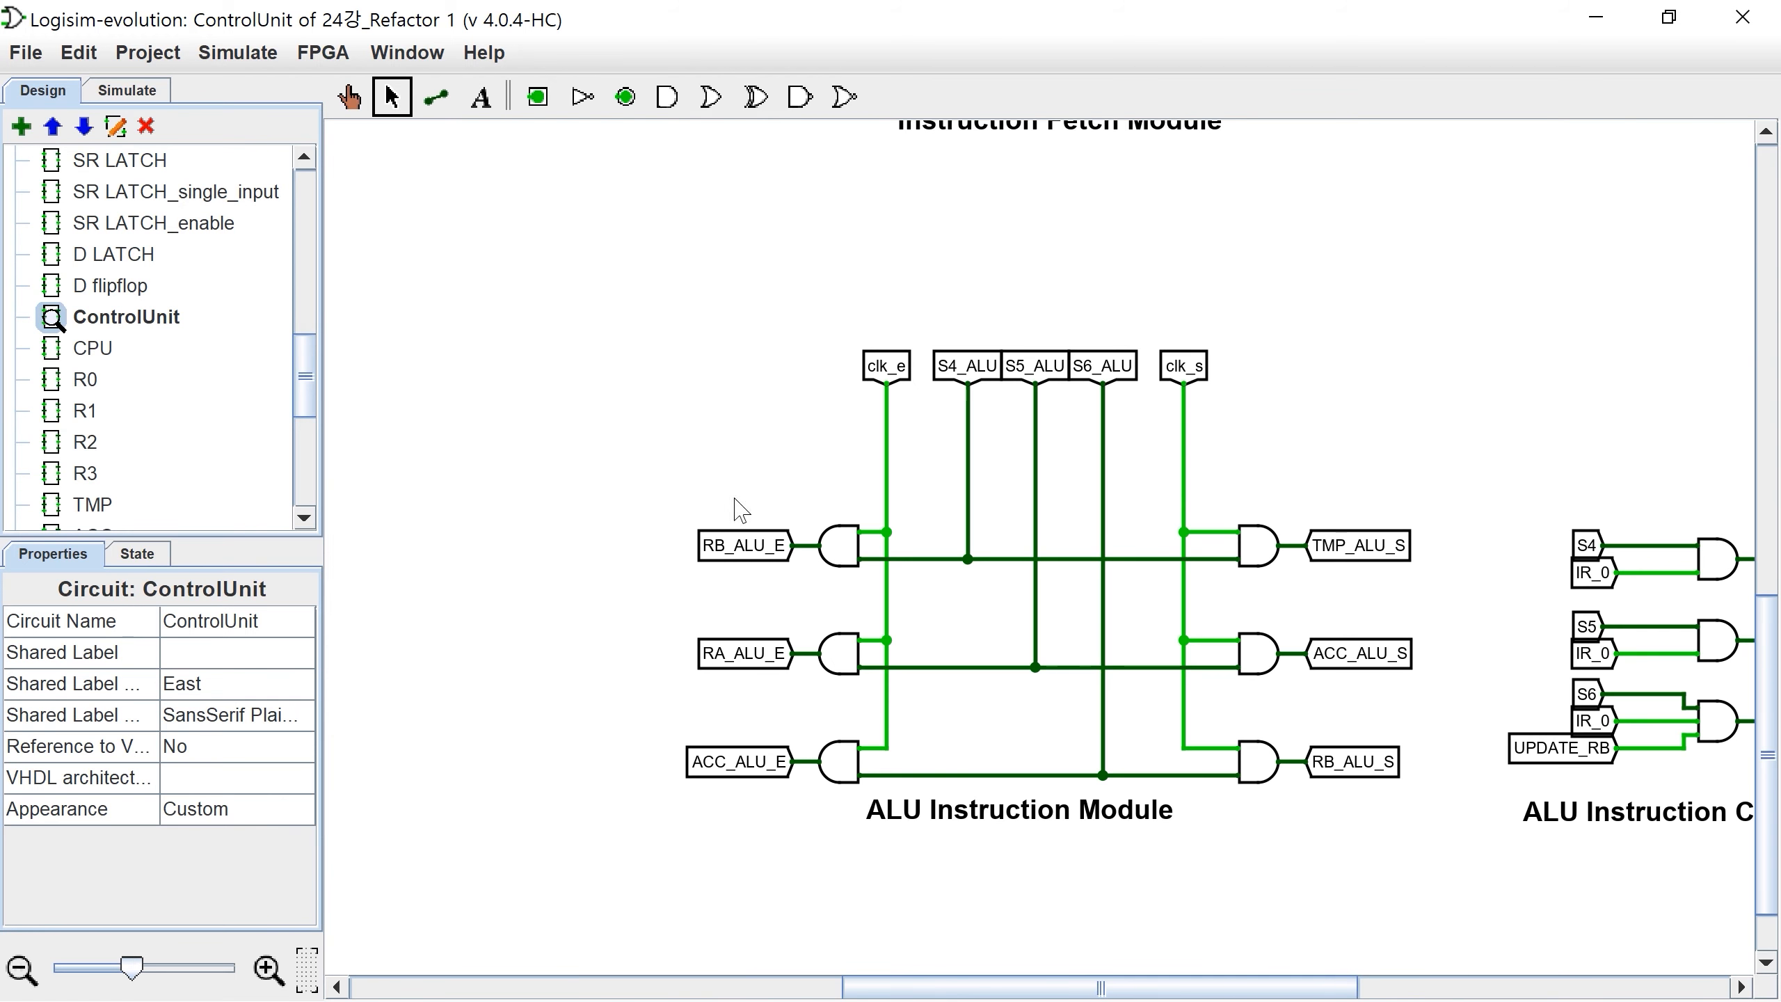
{"action": "left_click_drag", "start_coordinate": [1191, 988], "coordinate": [1475, 988]}
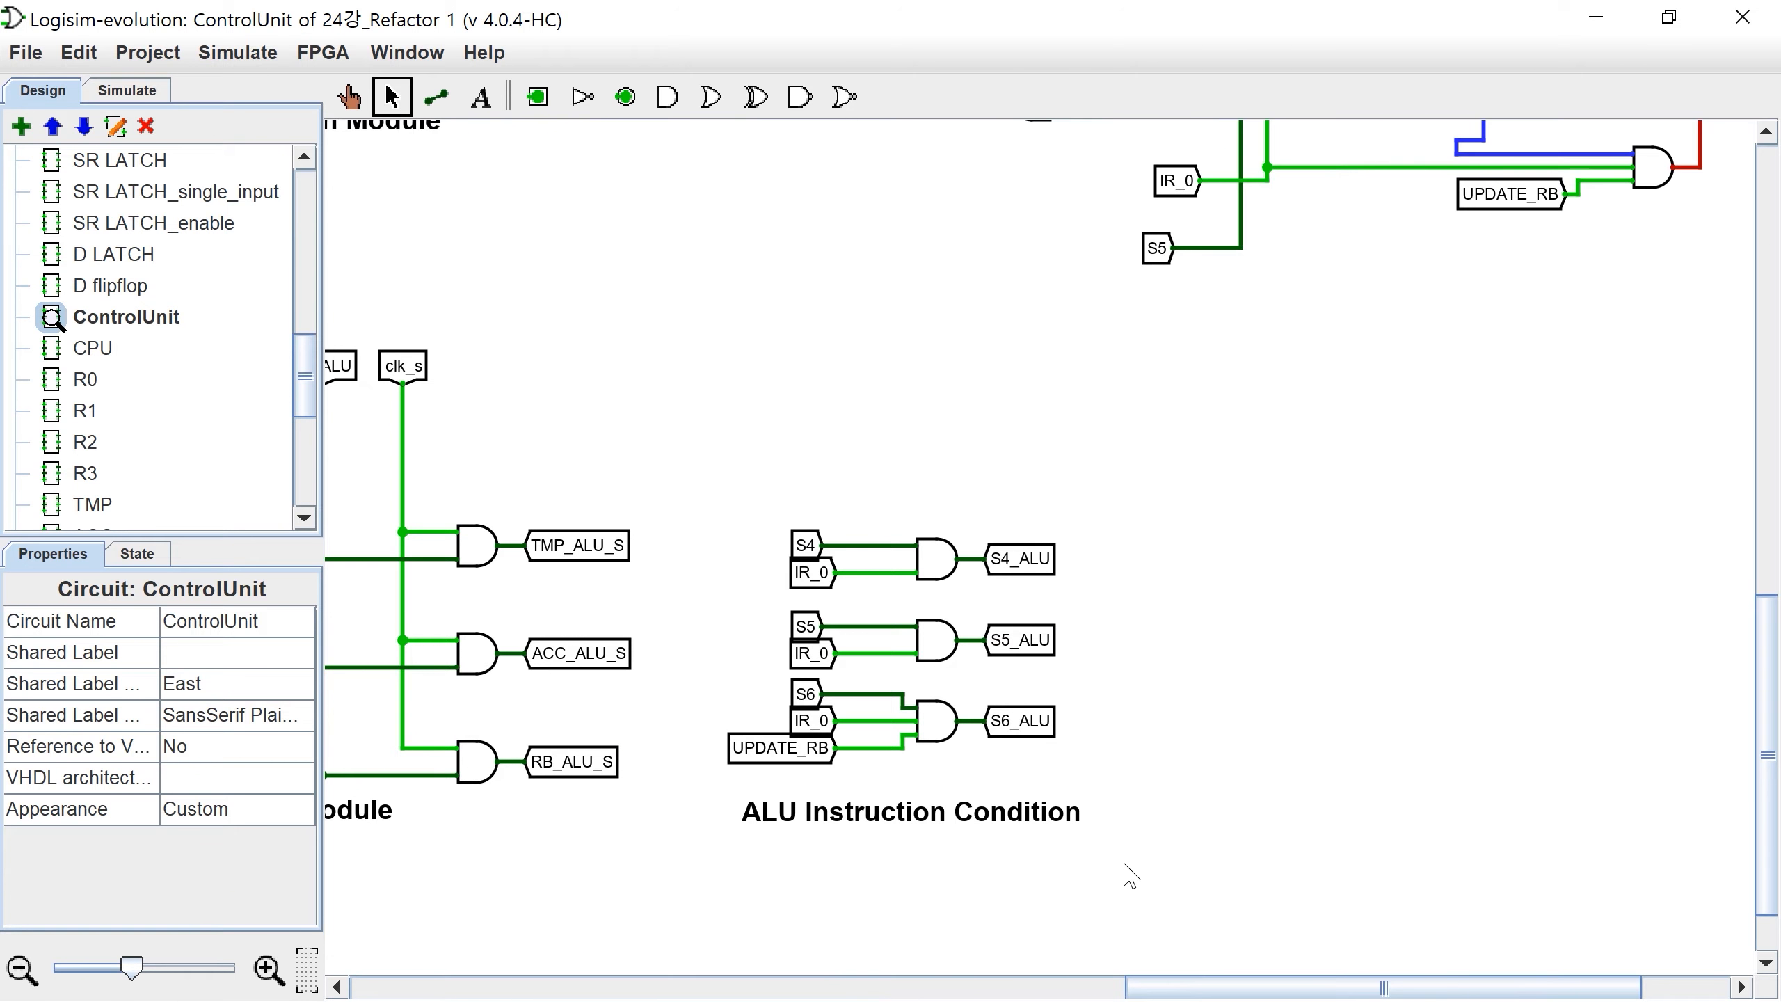
{"action": "mouse_move", "coordinate": [1251, 988]}
{"action": "left_mouse_down"}
{"action": "mouse_move", "coordinate": [1146, 987]}
{"action": "mouse_move", "coordinate": [1218, 983]}
{"action": "left_mouse_up"}
Step: Delete the old uncaptioned ALU circuit beside the Instruction Fetch Module, including its RB_E, RA_E, ACC_E, TMP_S, ACC_S and RB_S pins
{"action": "scroll", "coordinate": [1455, 529], "scroll_direction": "down", "scroll_amount": 5}
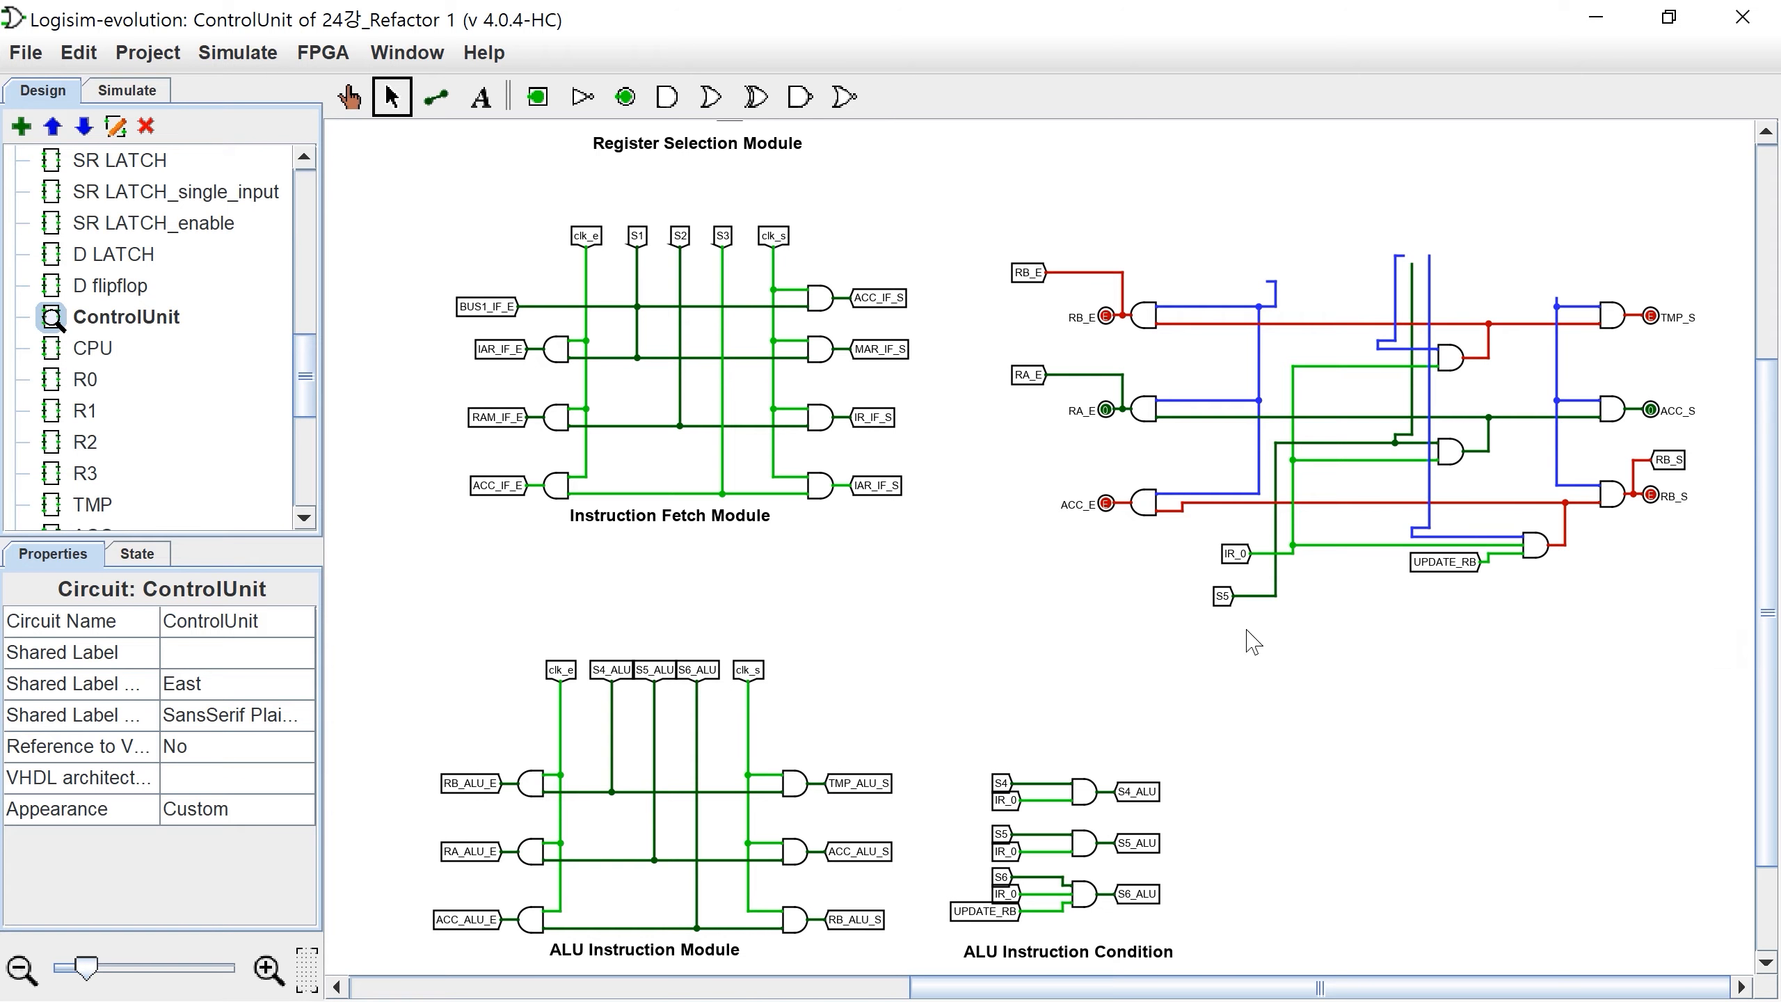
{"action": "scroll", "coordinate": [1262, 642], "scroll_direction": "up", "scroll_amount": 3}
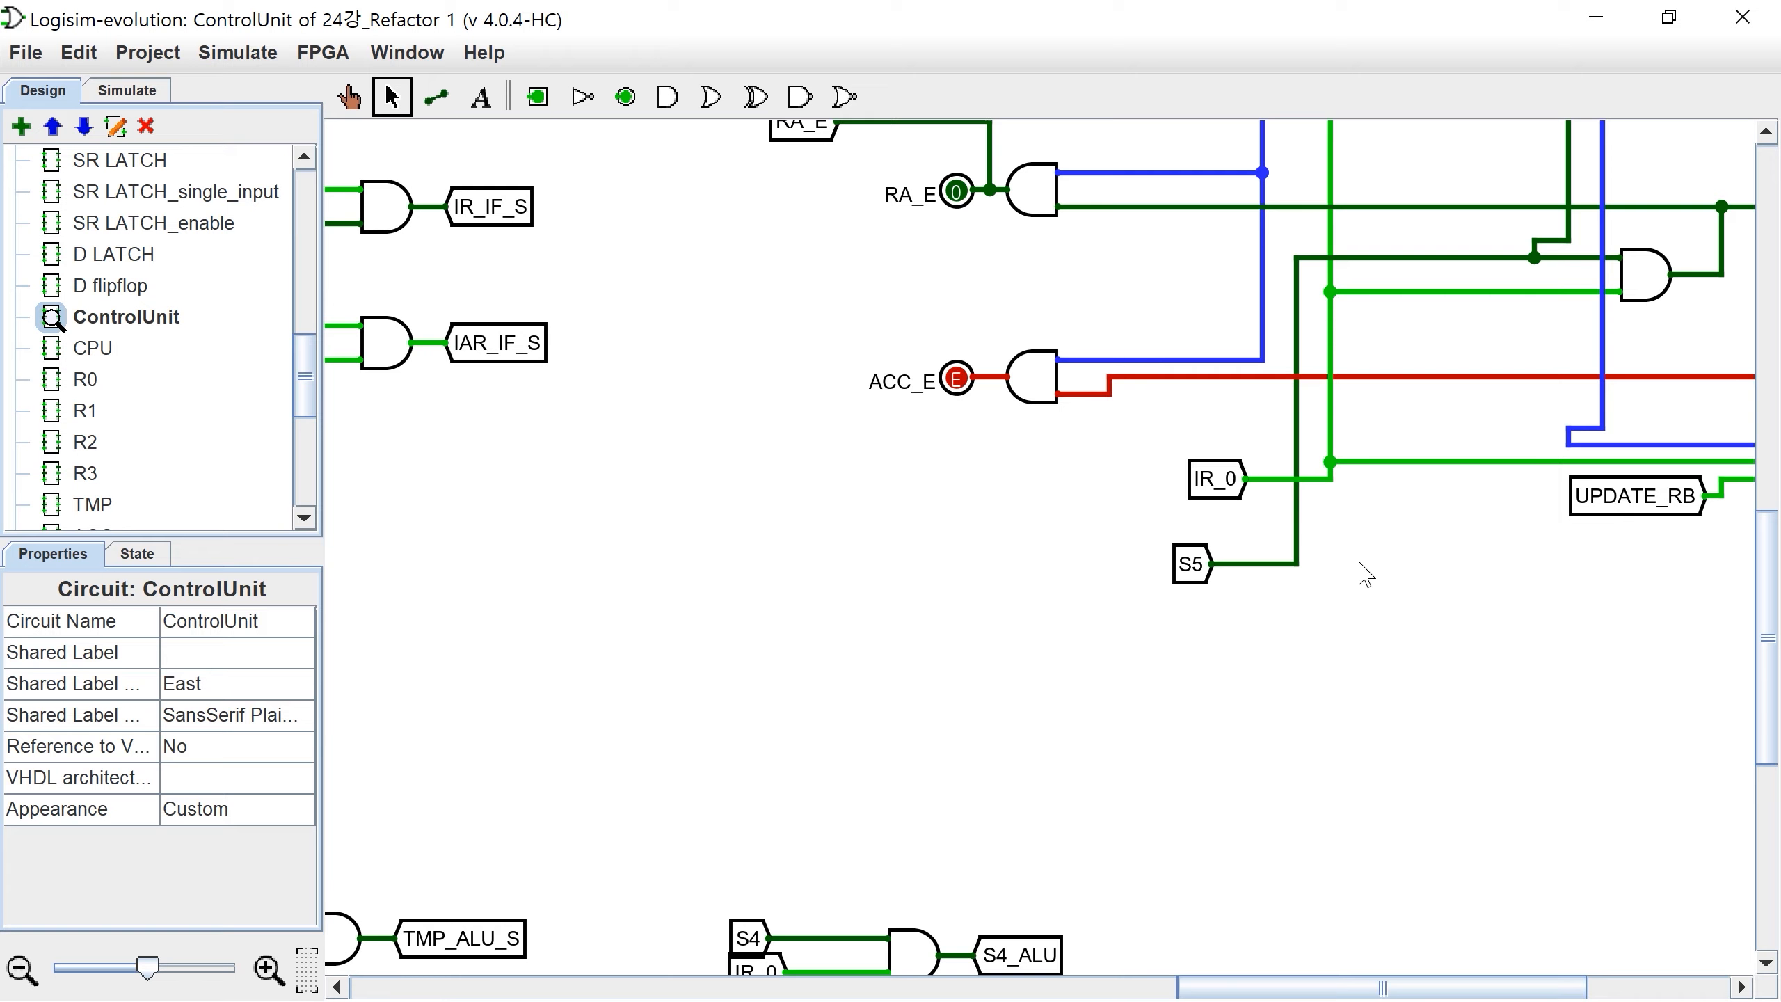
{"action": "scroll", "coordinate": [1358, 579], "scroll_direction": "down", "scroll_amount": 3}
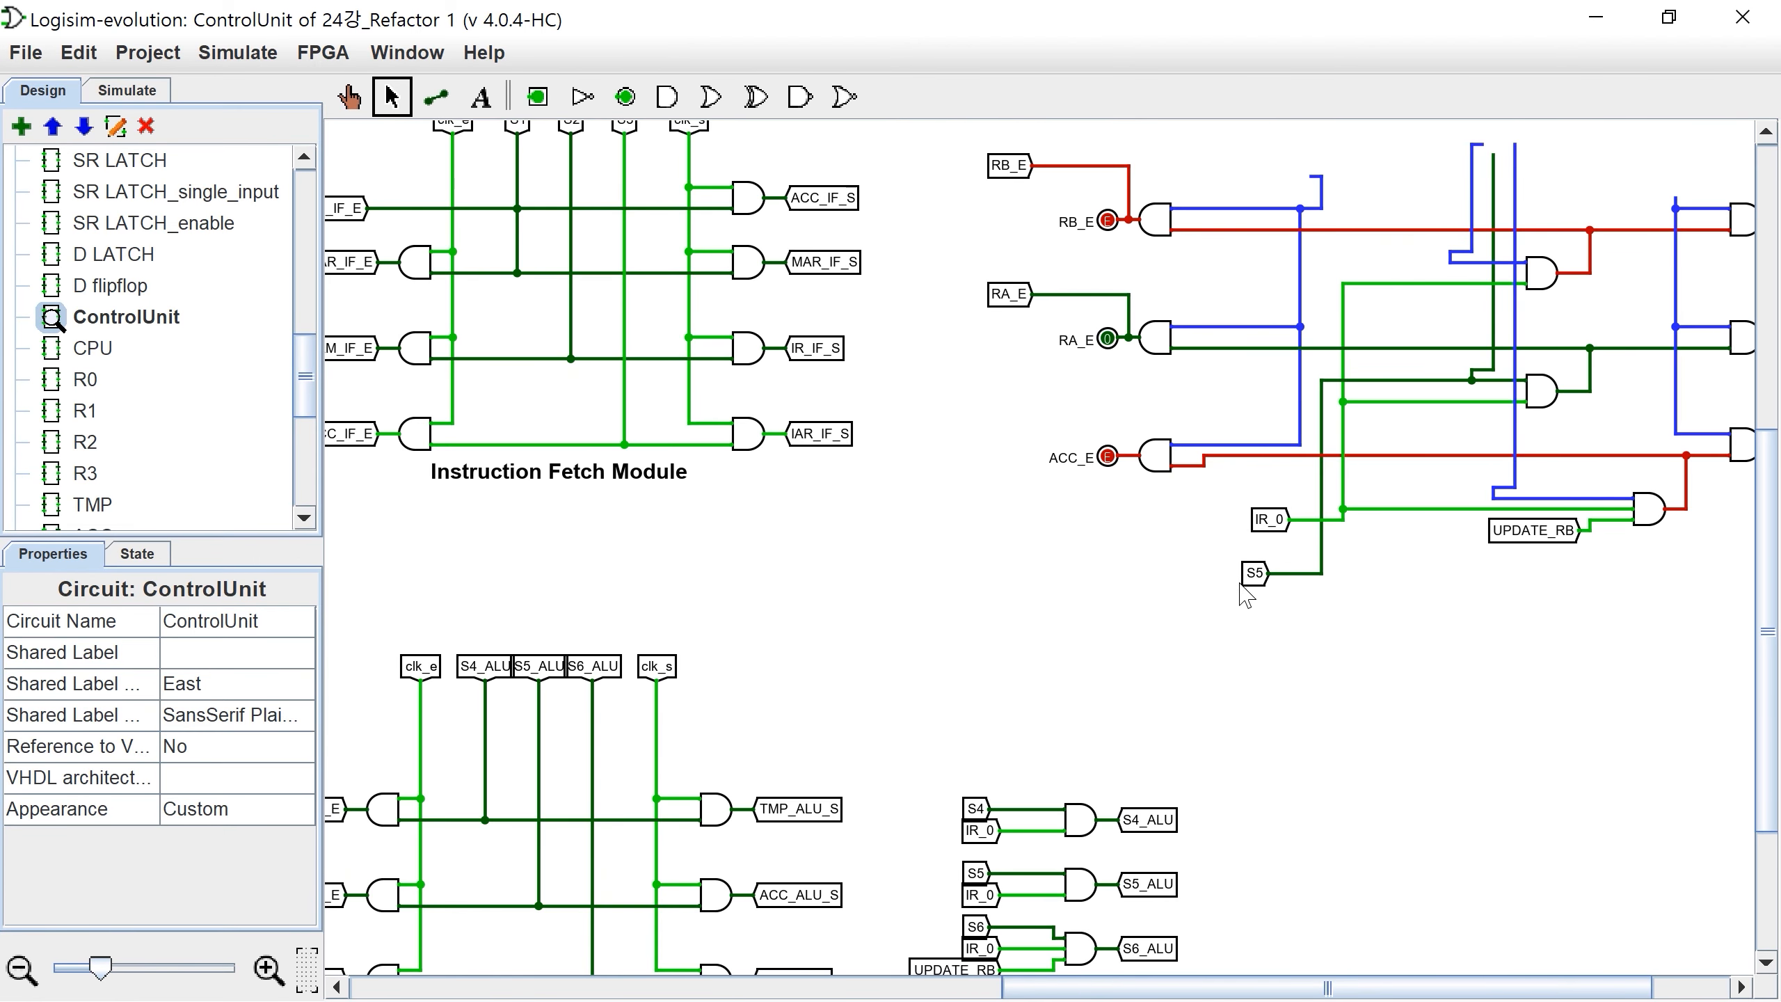
{"action": "scroll", "coordinate": [1246, 596], "scroll_direction": "down", "scroll_amount": 2}
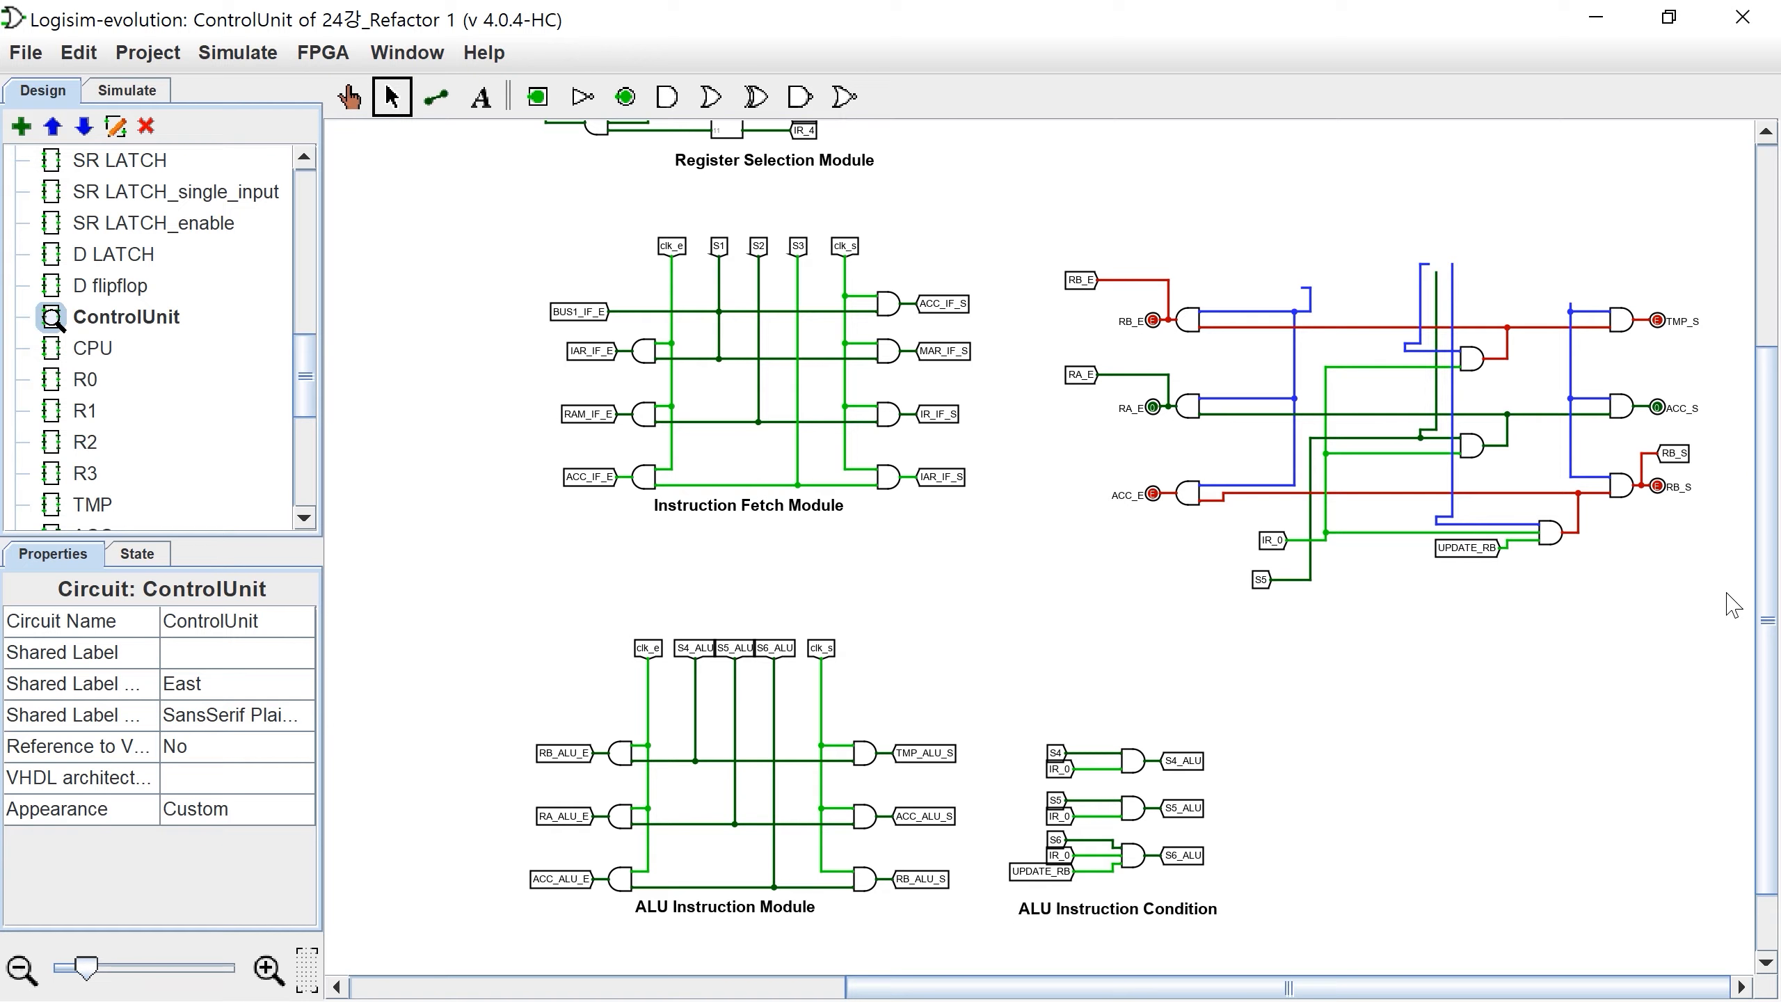
{"action": "left_click_drag", "start_coordinate": [1726, 605], "coordinate": [1011, 223]}
{"action": "key", "text": "Delete"}
Step: Change the label of the S5 tunnel in the IR Code Module to S5_ALU
{"action": "scroll", "coordinate": [1192, 687], "scroll_direction": "up", "scroll_amount": 6}
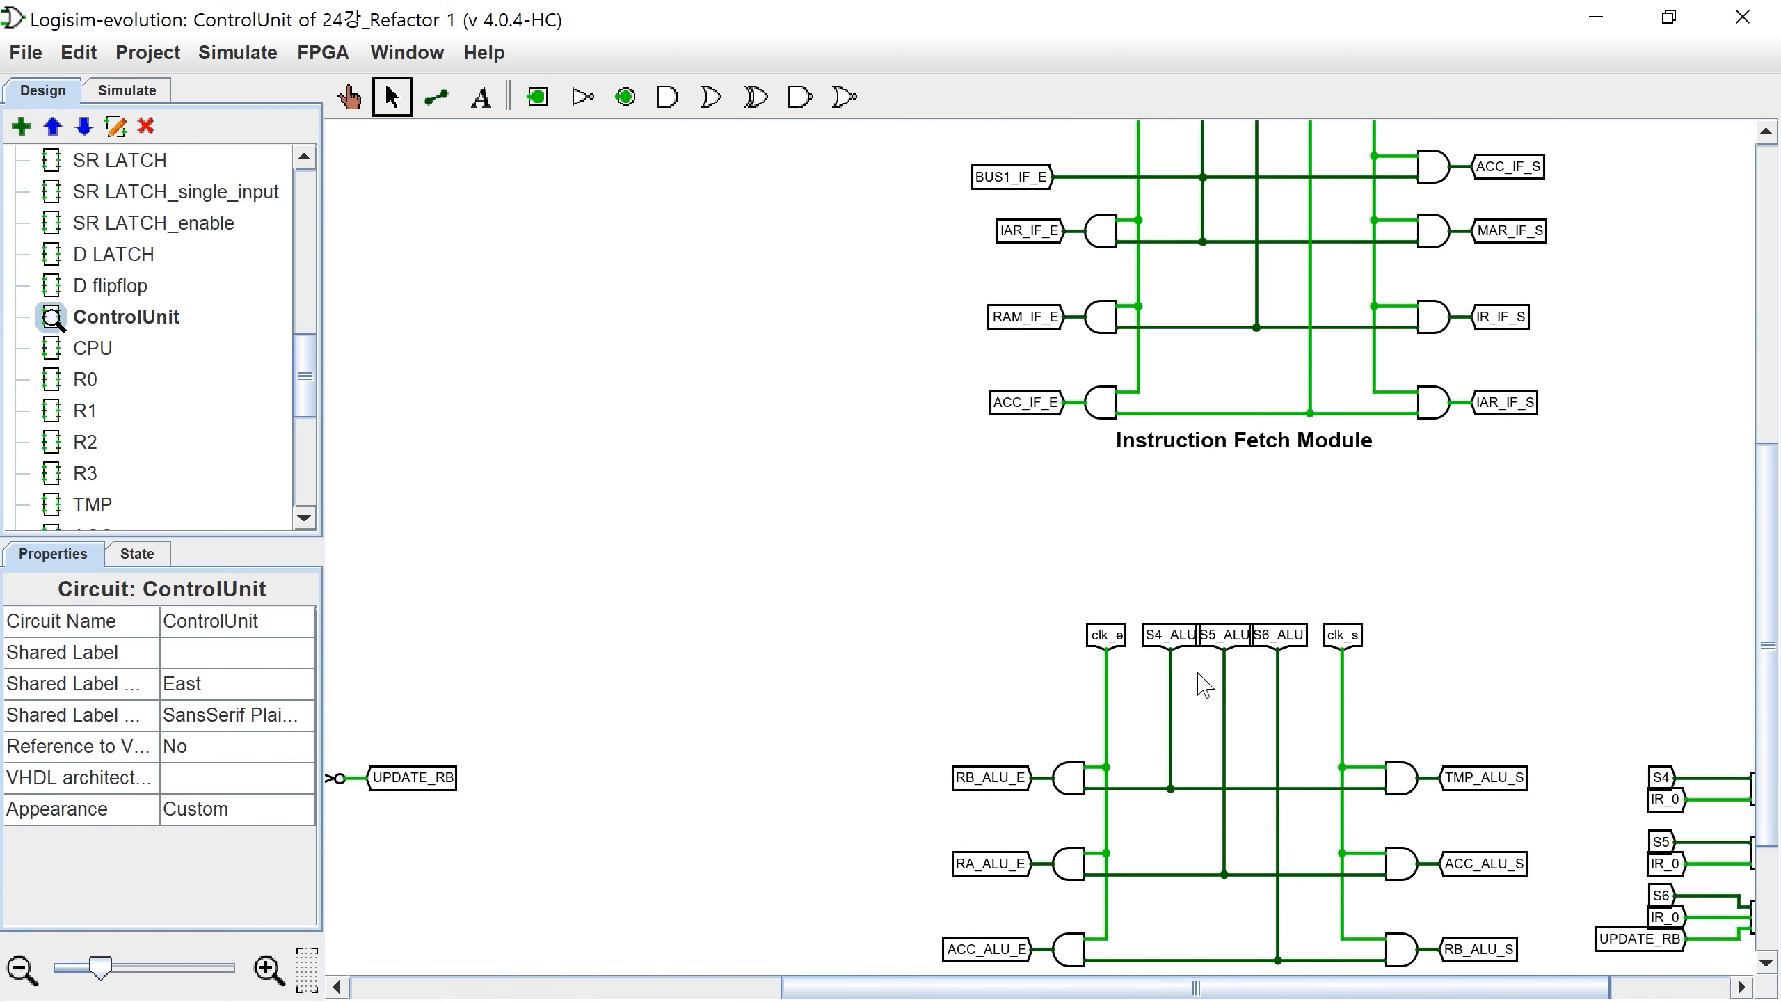
{"action": "scroll", "coordinate": [1248, 638], "scroll_direction": "up", "scroll_amount": 1}
{"action": "left_click", "coordinate": [1210, 639]}
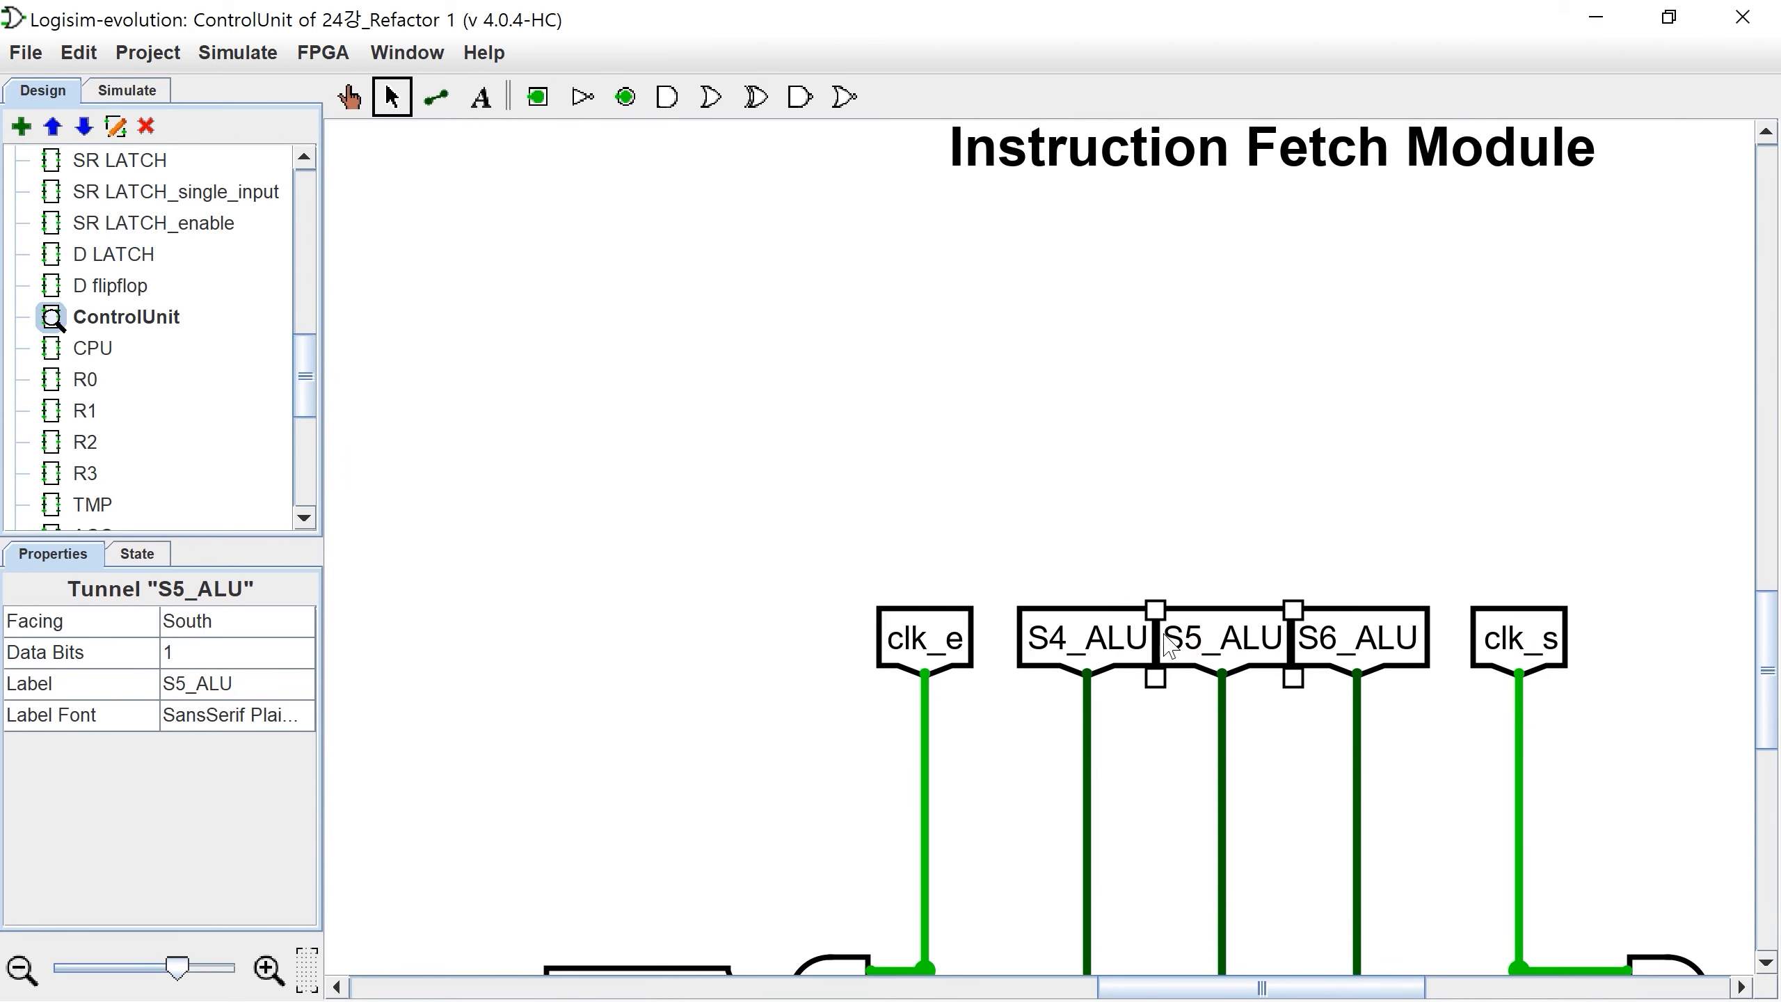
{"action": "scroll", "coordinate": [1131, 653], "scroll_direction": "down", "scroll_amount": 1}
{"action": "scroll", "coordinate": [1131, 653], "scroll_direction": "down", "scroll_amount": 4}
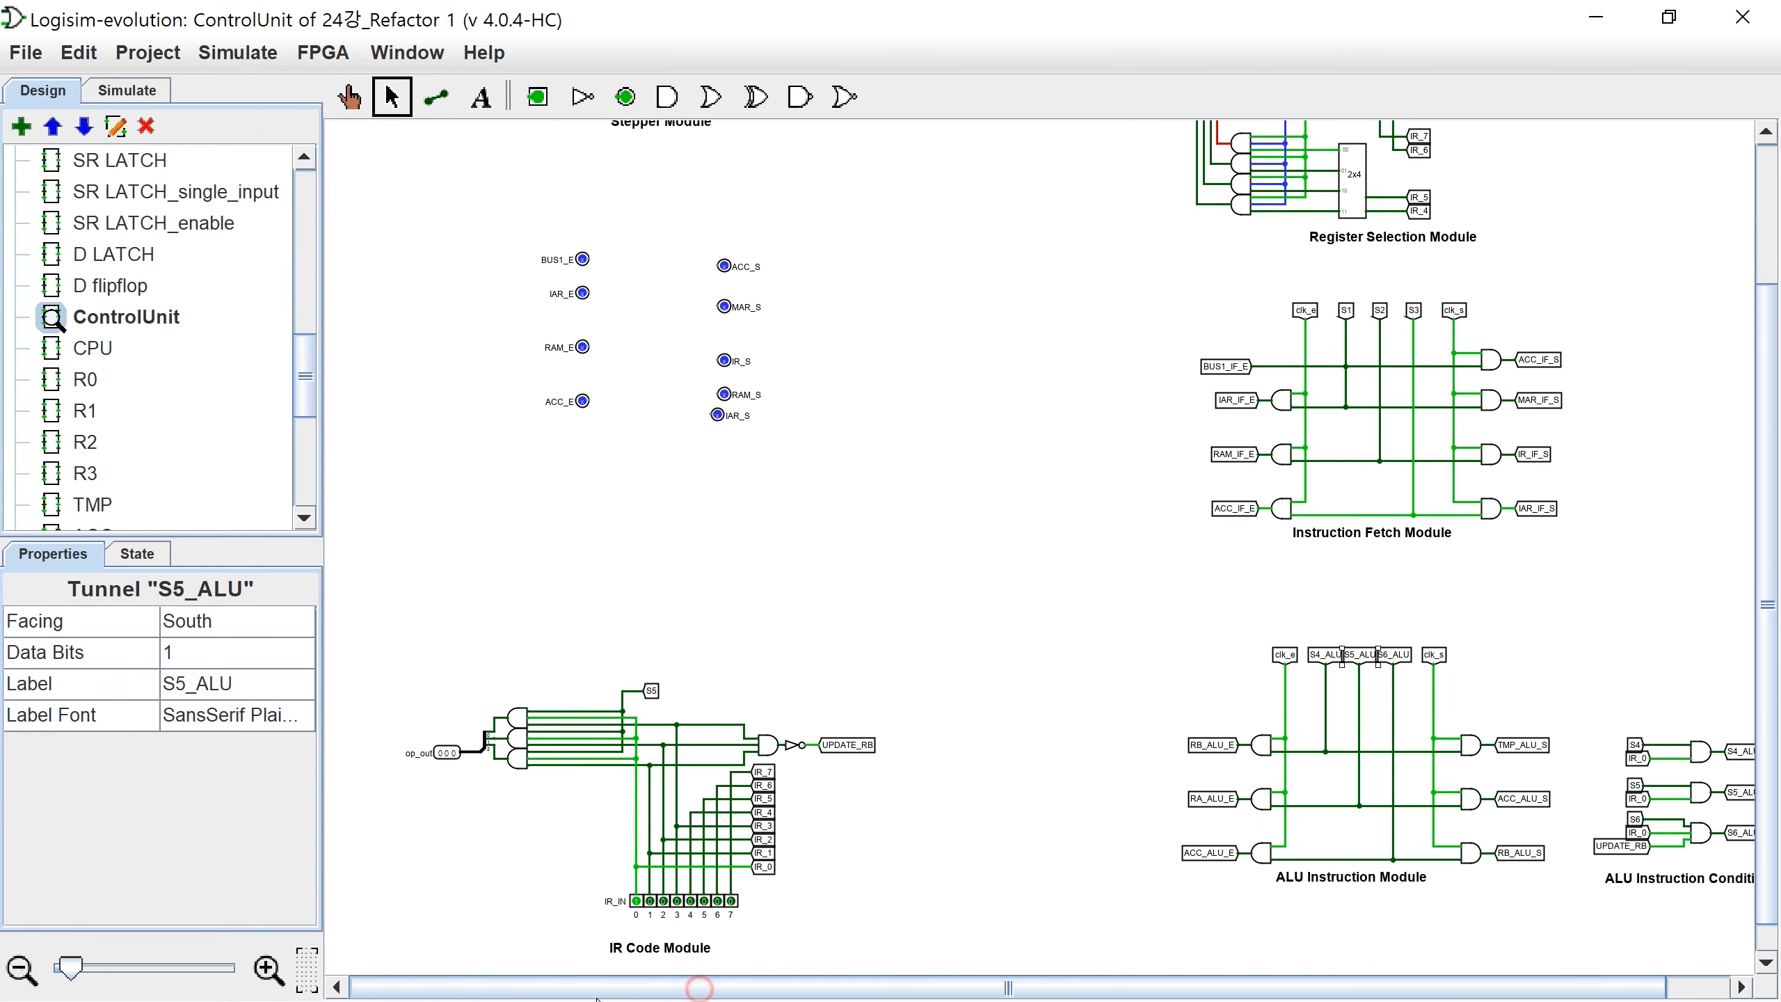
{"action": "scroll", "coordinate": [528, 867], "scroll_direction": "up", "scroll_amount": 3}
{"action": "scroll", "coordinate": [617, 701], "scroll_direction": "up", "scroll_amount": 3}
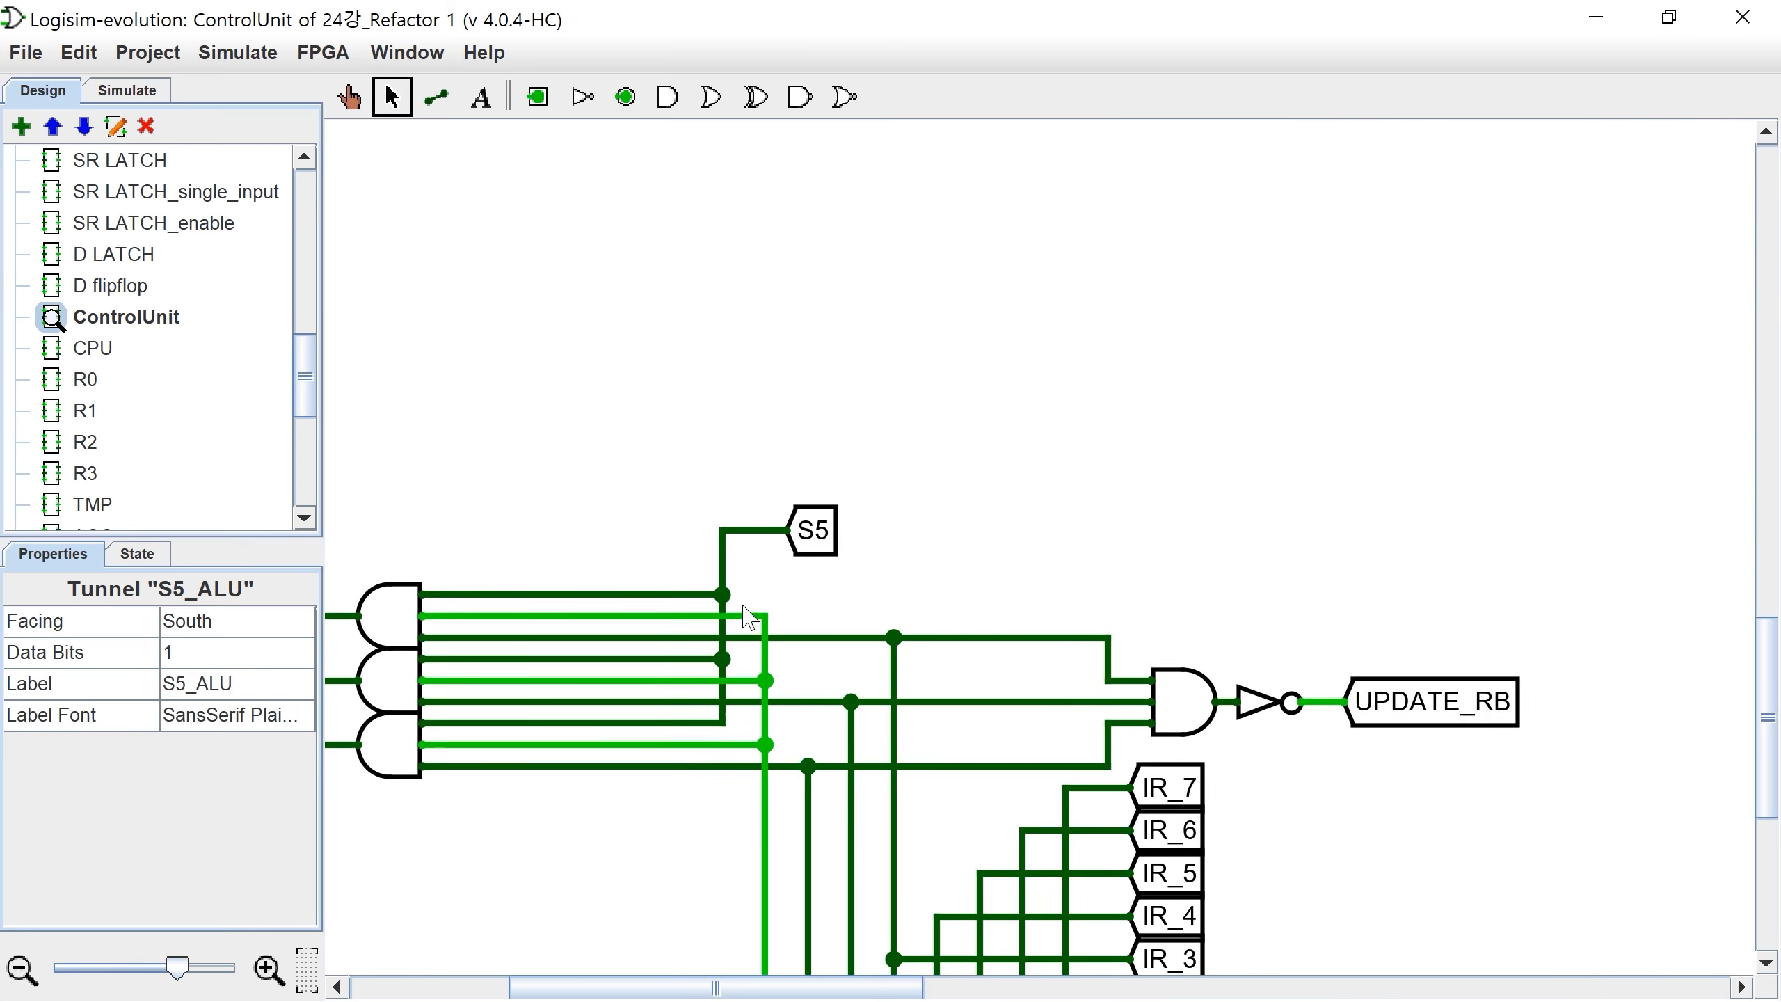
{"action": "left_click", "coordinate": [838, 517]}
{"action": "left_click", "coordinate": [219, 697]}
{"action": "type", "text": "_A"}
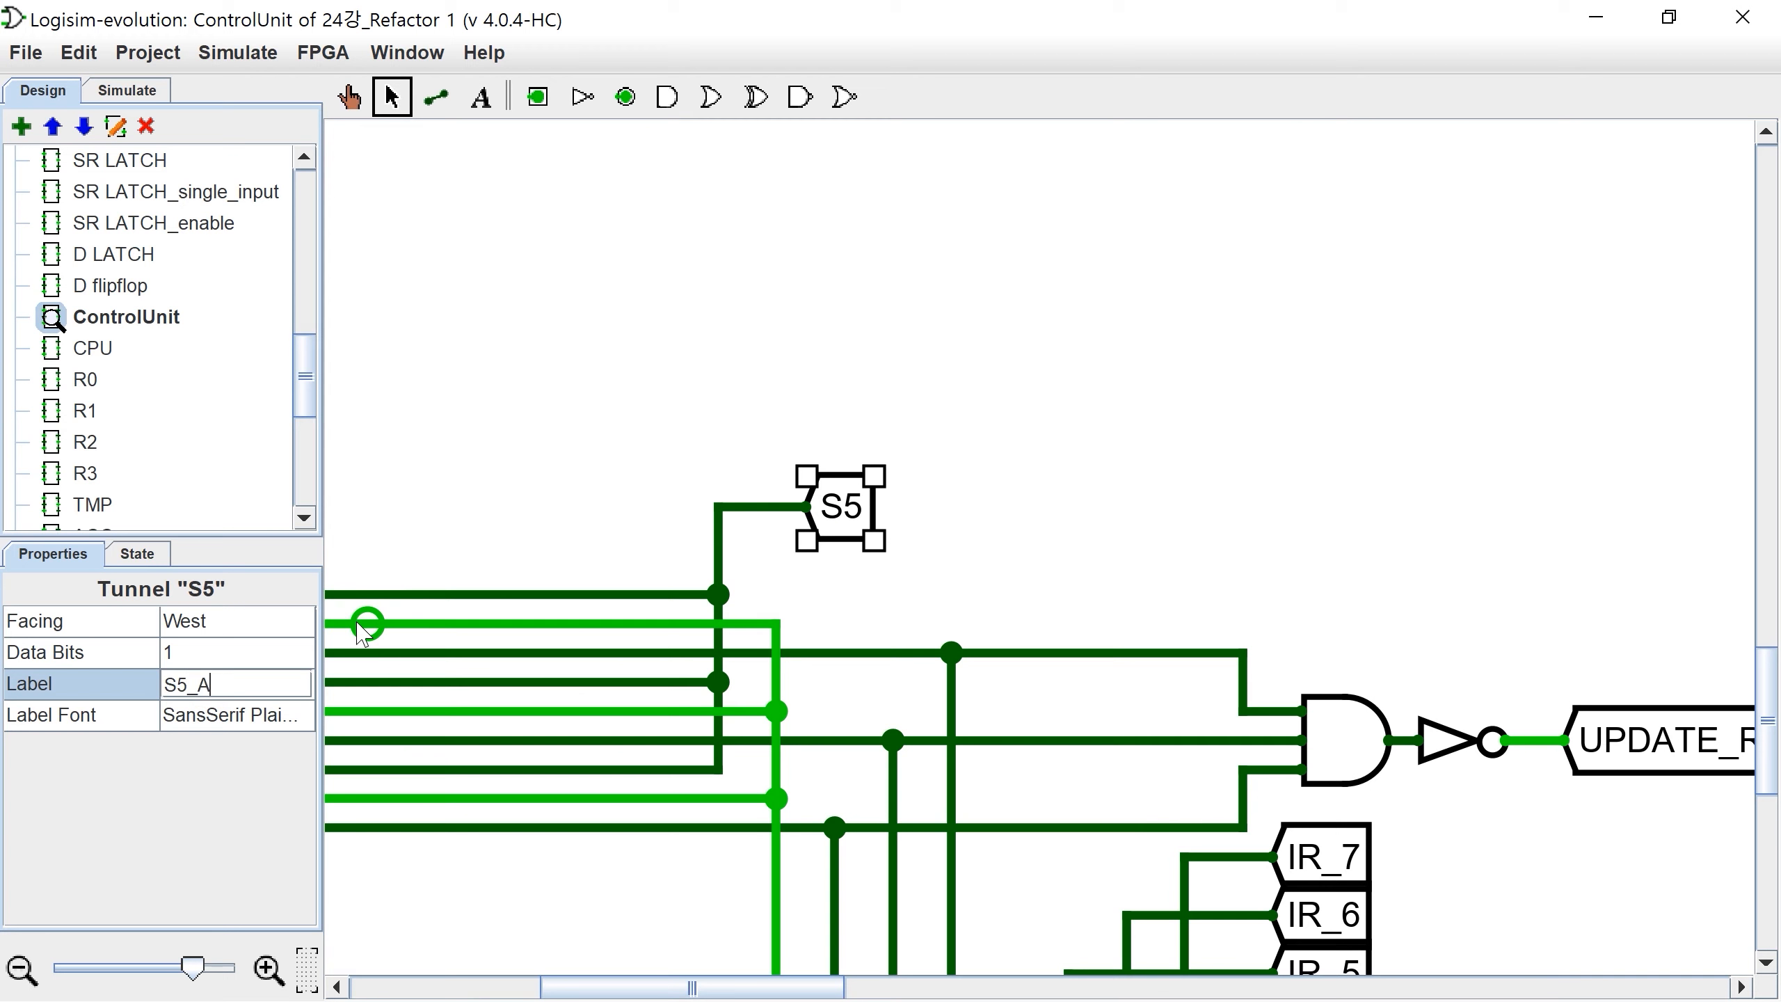
{"action": "key", "text": "Return"}
Step: Spread the two columns of output pins below the Stepper Module apart, moving the enable pins left and the set pins right
{"action": "scroll", "coordinate": [1212, 529], "scroll_direction": "down", "scroll_amount": 5}
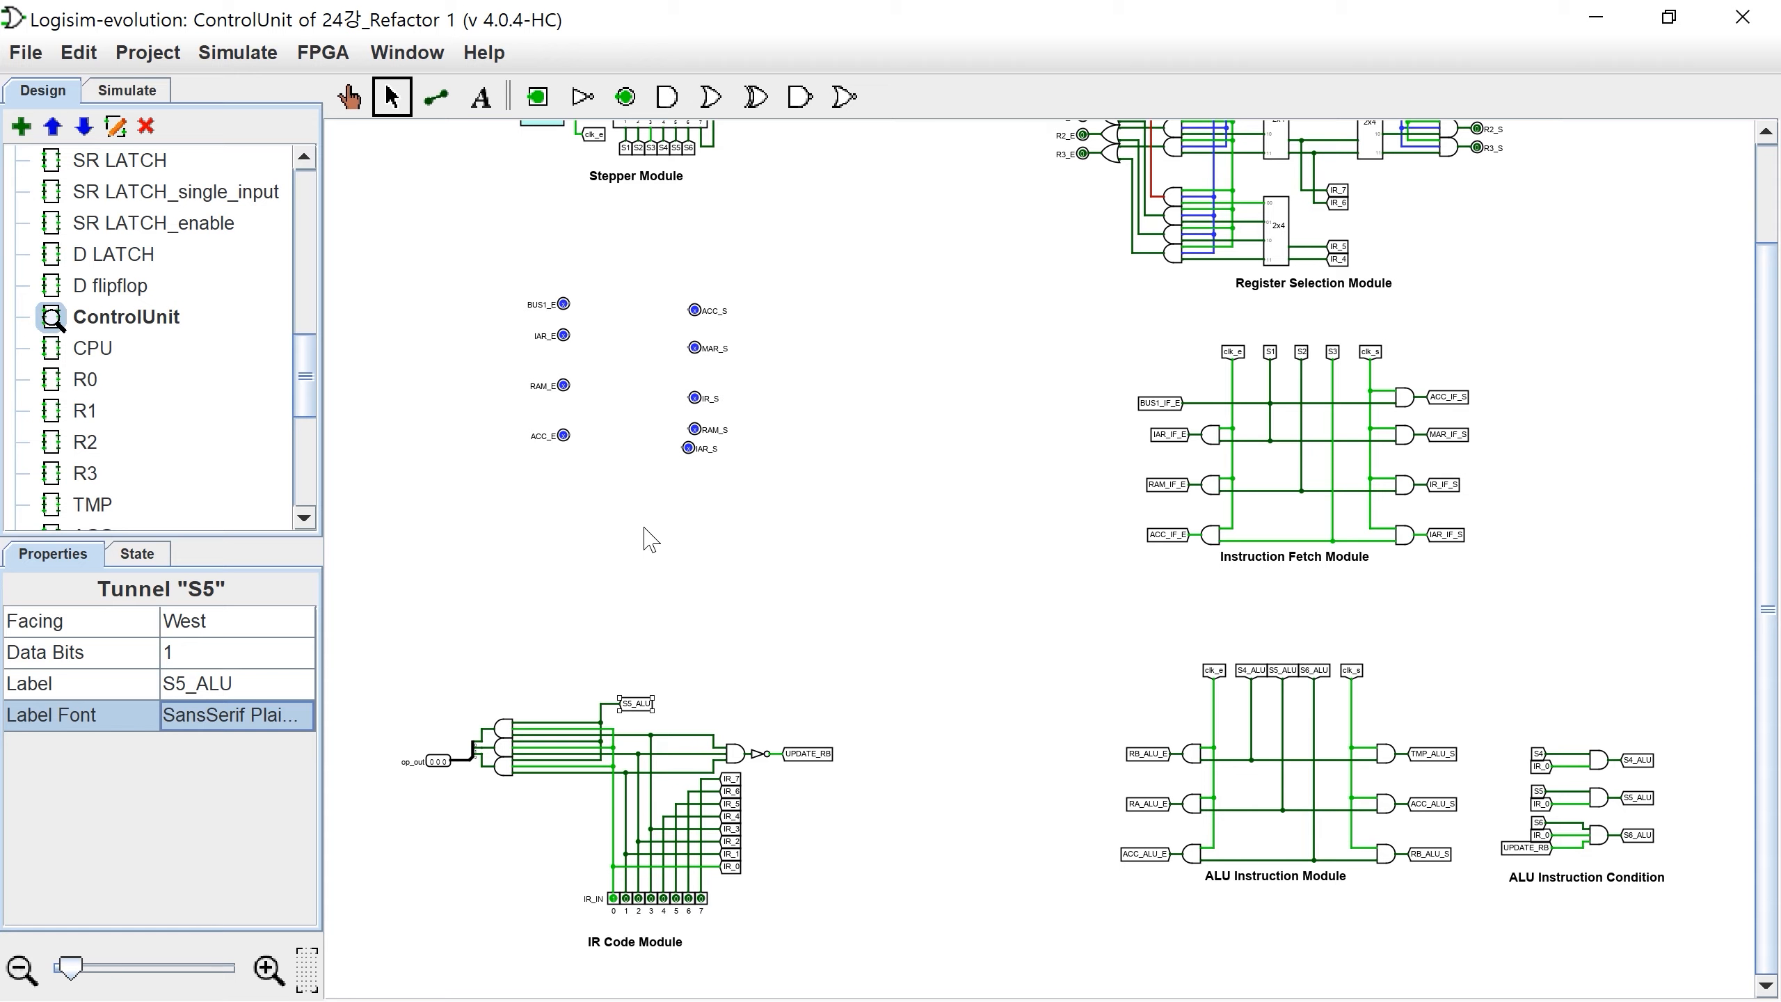
{"action": "scroll", "coordinate": [742, 498], "scroll_direction": "up", "scroll_amount": 5}
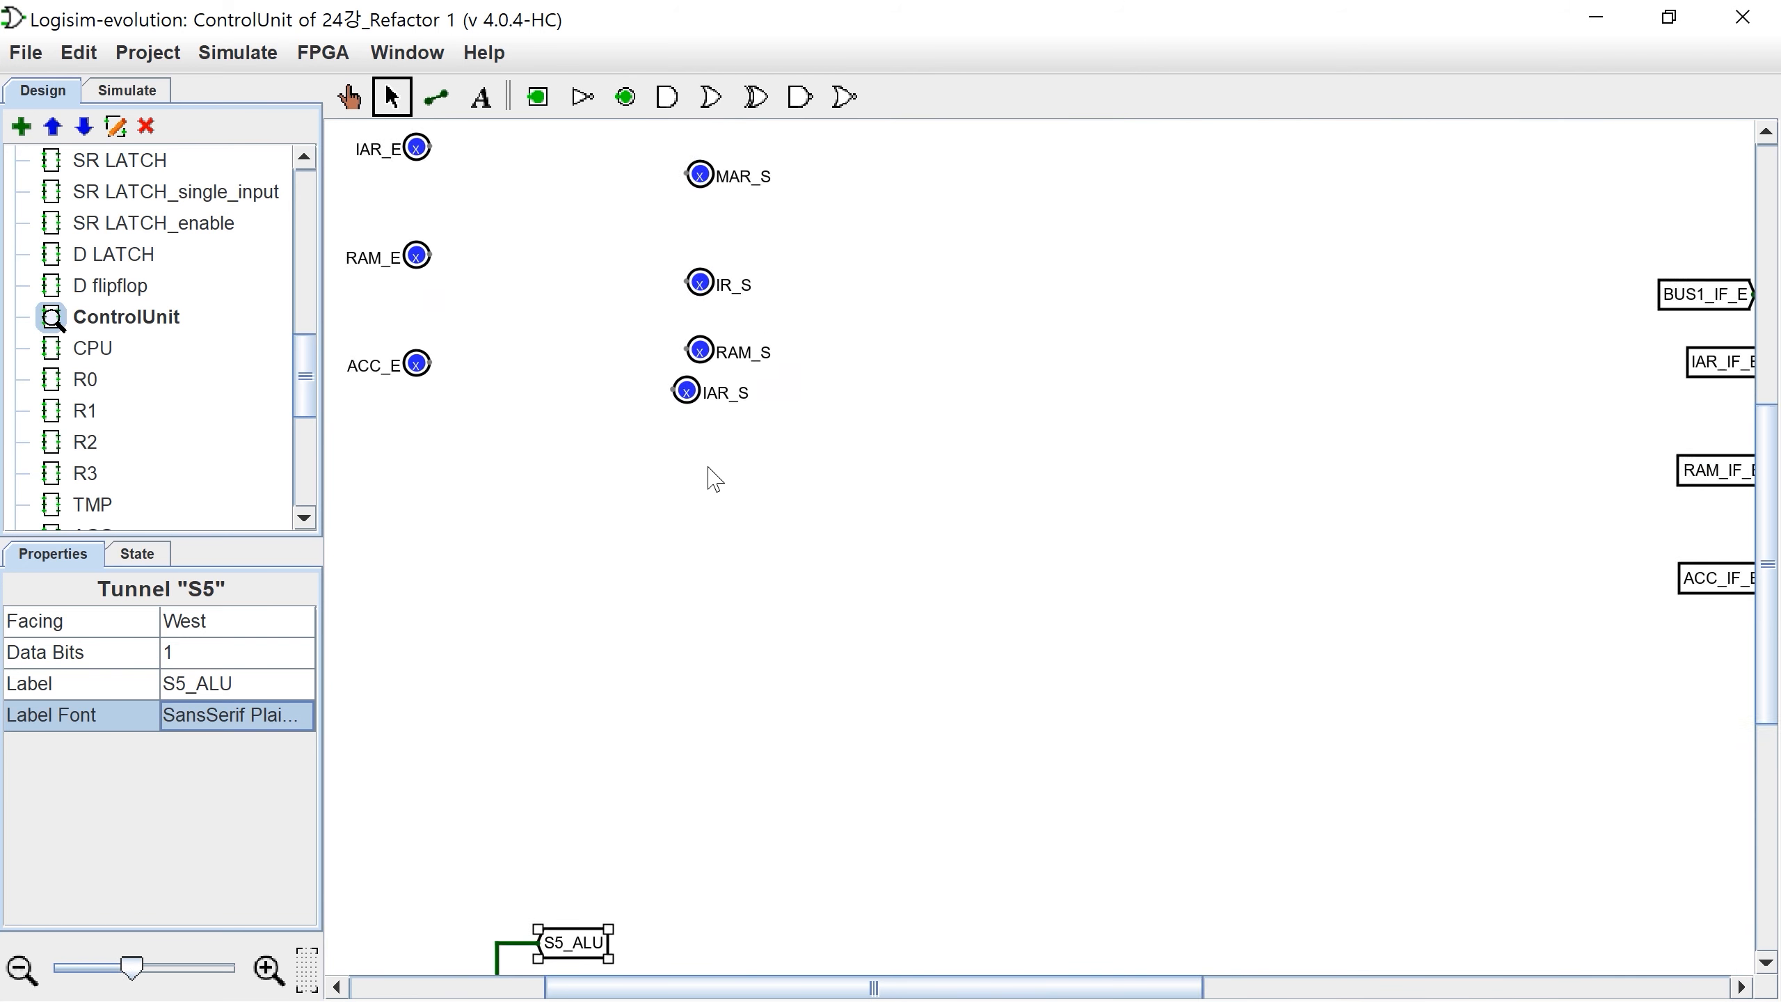
{"action": "scroll", "coordinate": [940, 835], "scroll_direction": "up", "scroll_amount": 3}
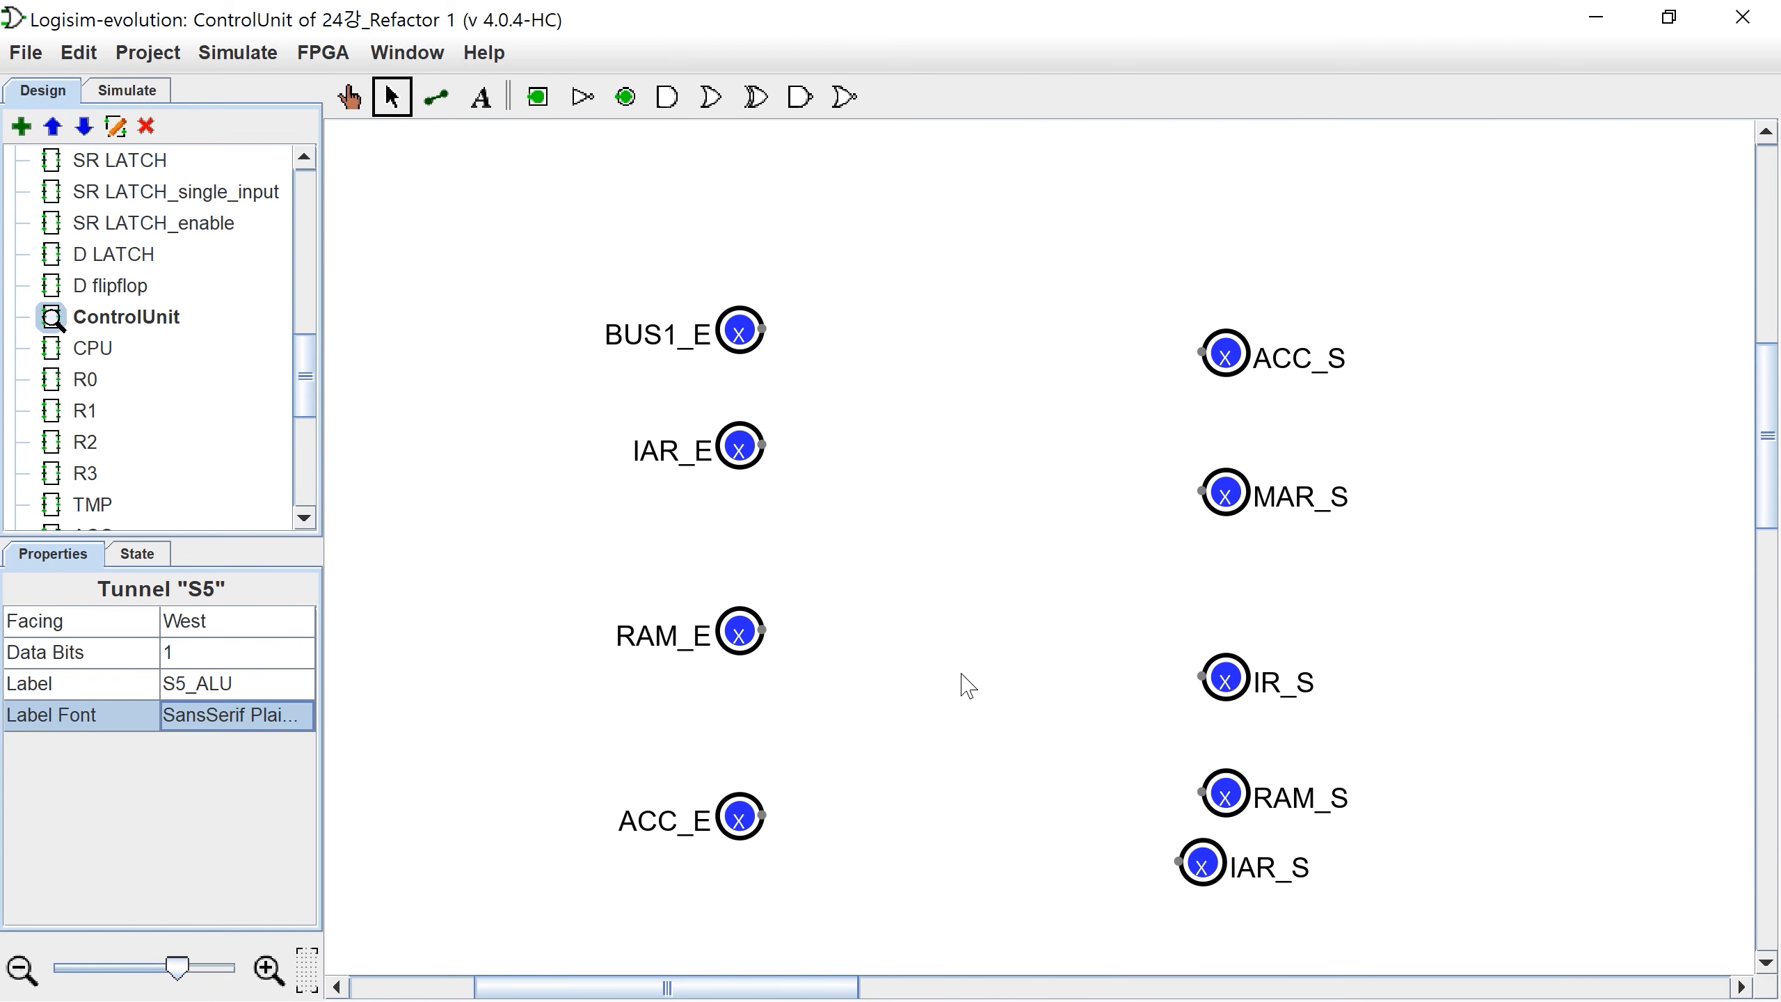
{"action": "scroll", "coordinate": [947, 482], "scroll_direction": "down", "scroll_amount": 3}
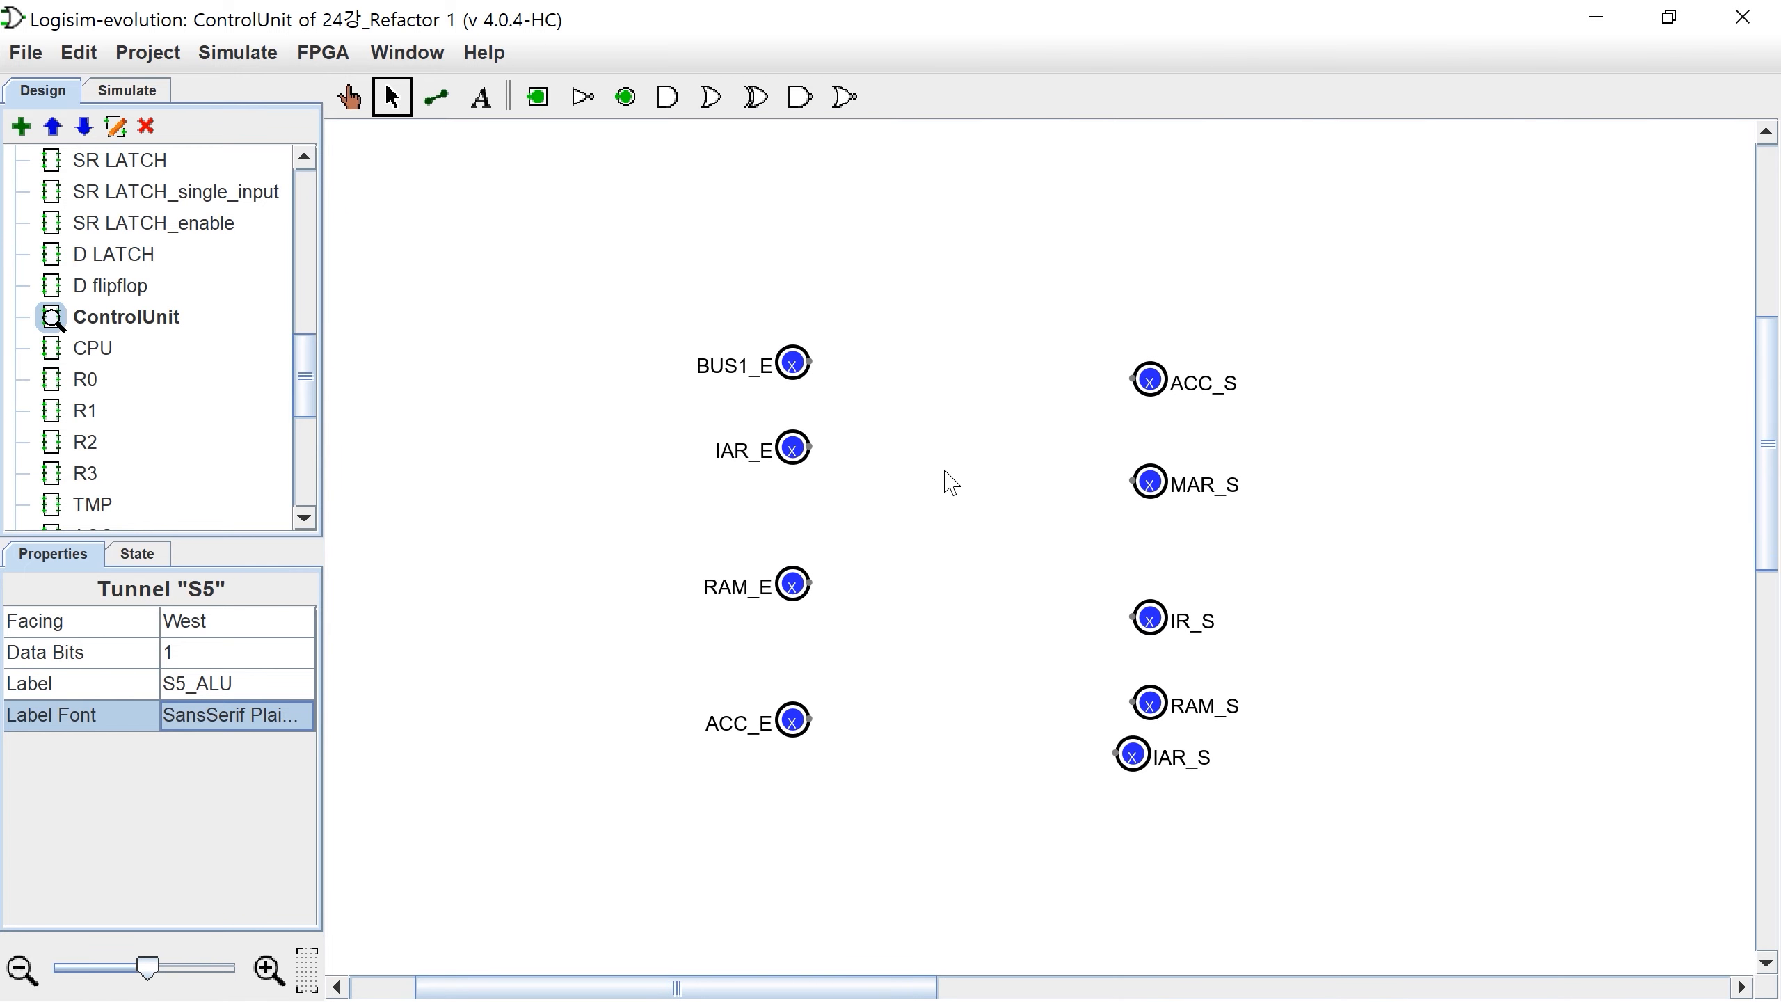
{"action": "left_click_drag", "start_coordinate": [665, 315], "coordinate": [940, 771]}
{"action": "left_click_drag", "start_coordinate": [826, 675], "coordinate": [593, 692]}
{"action": "left_click_drag", "start_coordinate": [1044, 343], "coordinate": [1227, 771]}
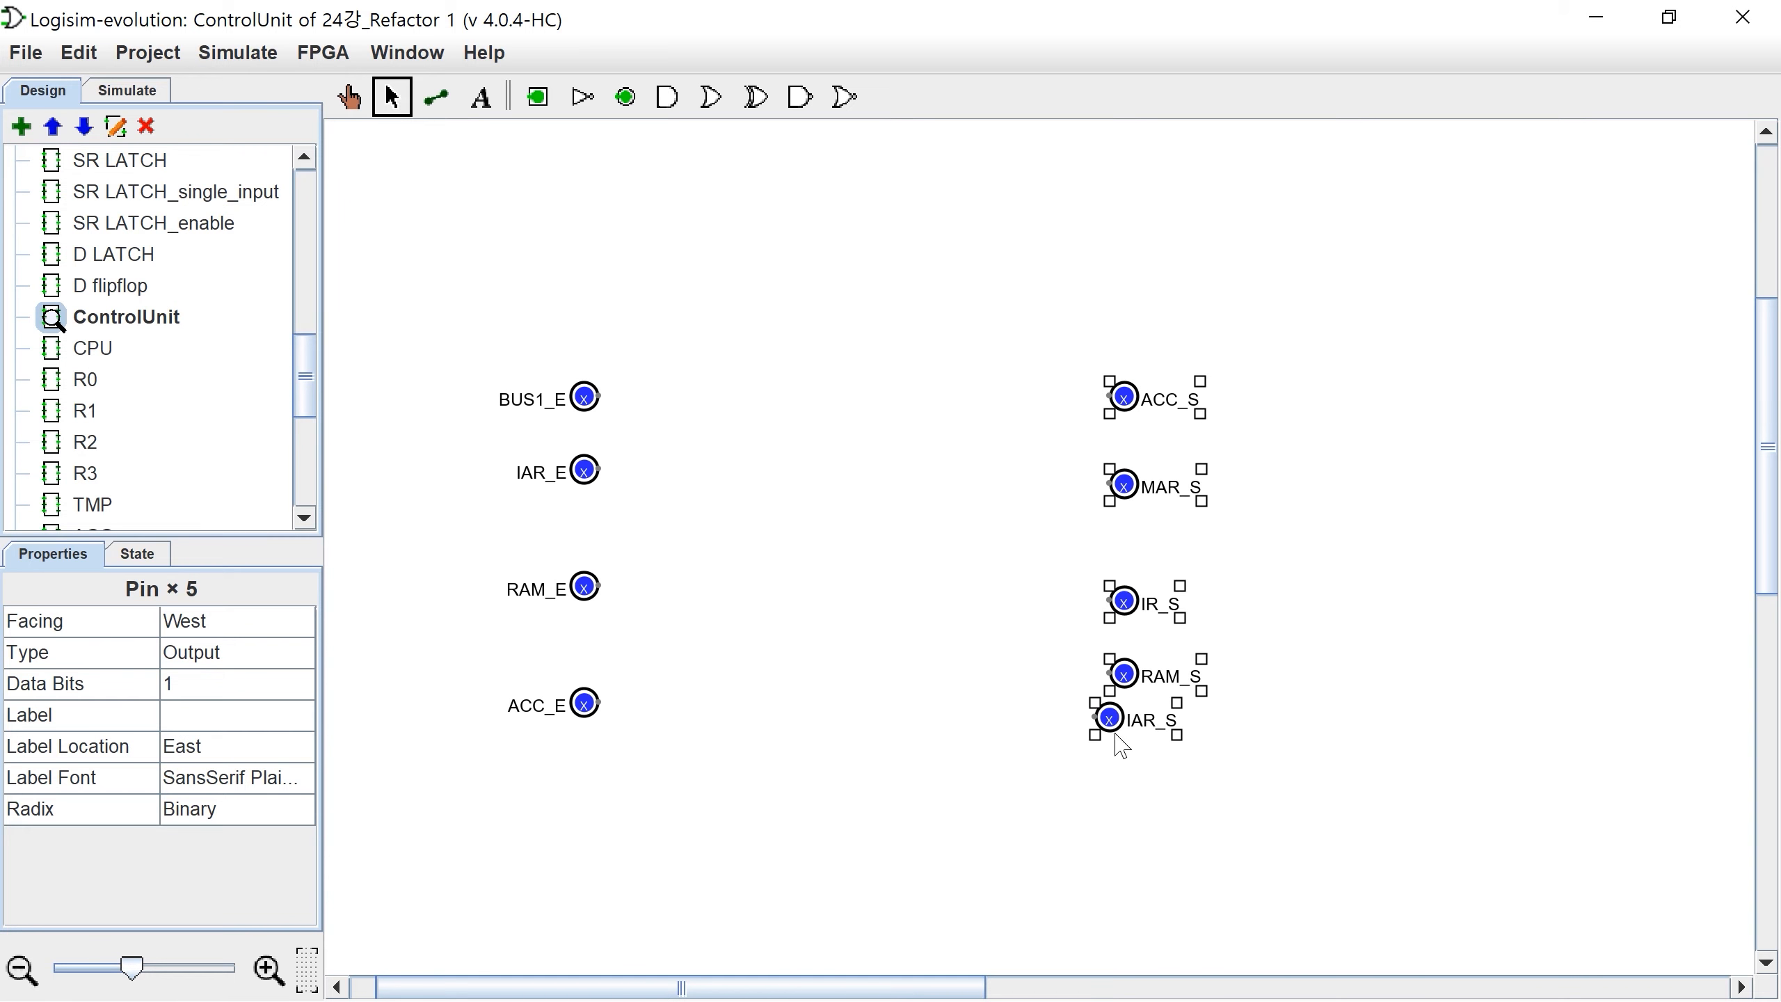
{"action": "left_click_drag", "start_coordinate": [1114, 730], "coordinate": [1245, 743]}
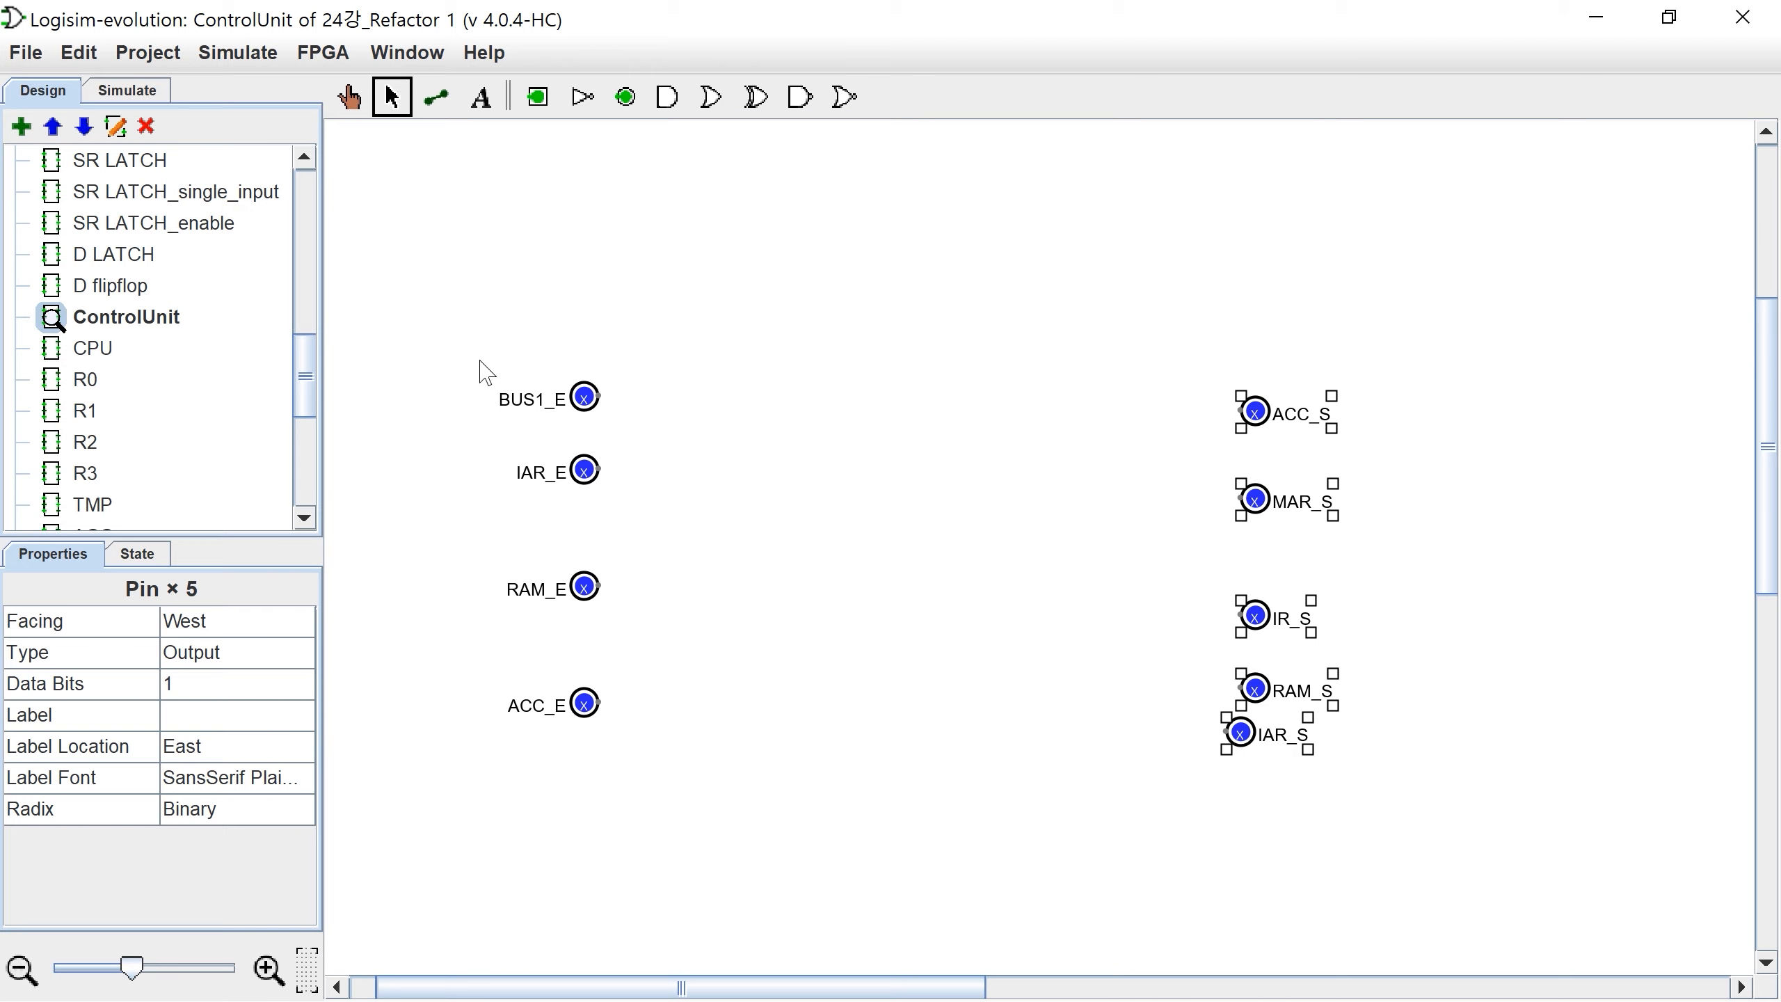
Step: Place a west-facing OR gate beside the BUS1_E and IAR_E output pins
{"action": "left_click_drag", "start_coordinate": [844, 988], "coordinate": [1354, 962]}
{"action": "scroll", "coordinate": [1053, 505], "scroll_direction": "down", "scroll_amount": 13}
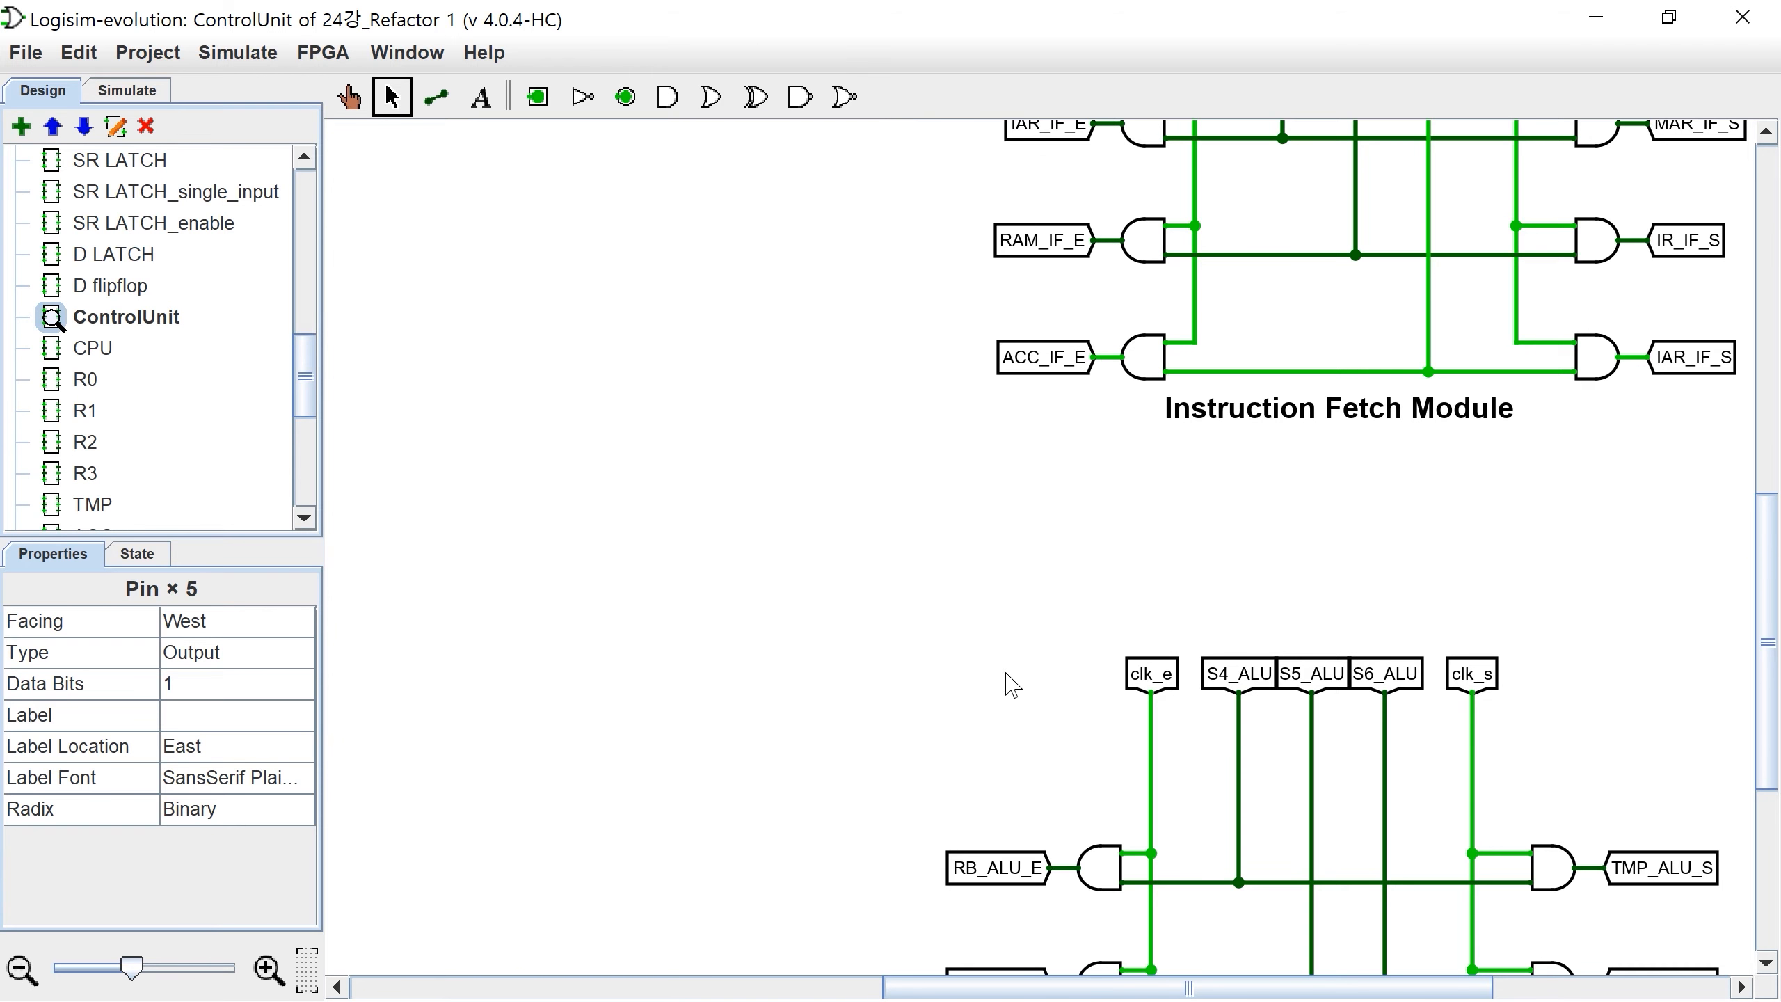
{"action": "scroll", "coordinate": [1011, 684], "scroll_direction": "down", "scroll_amount": 5}
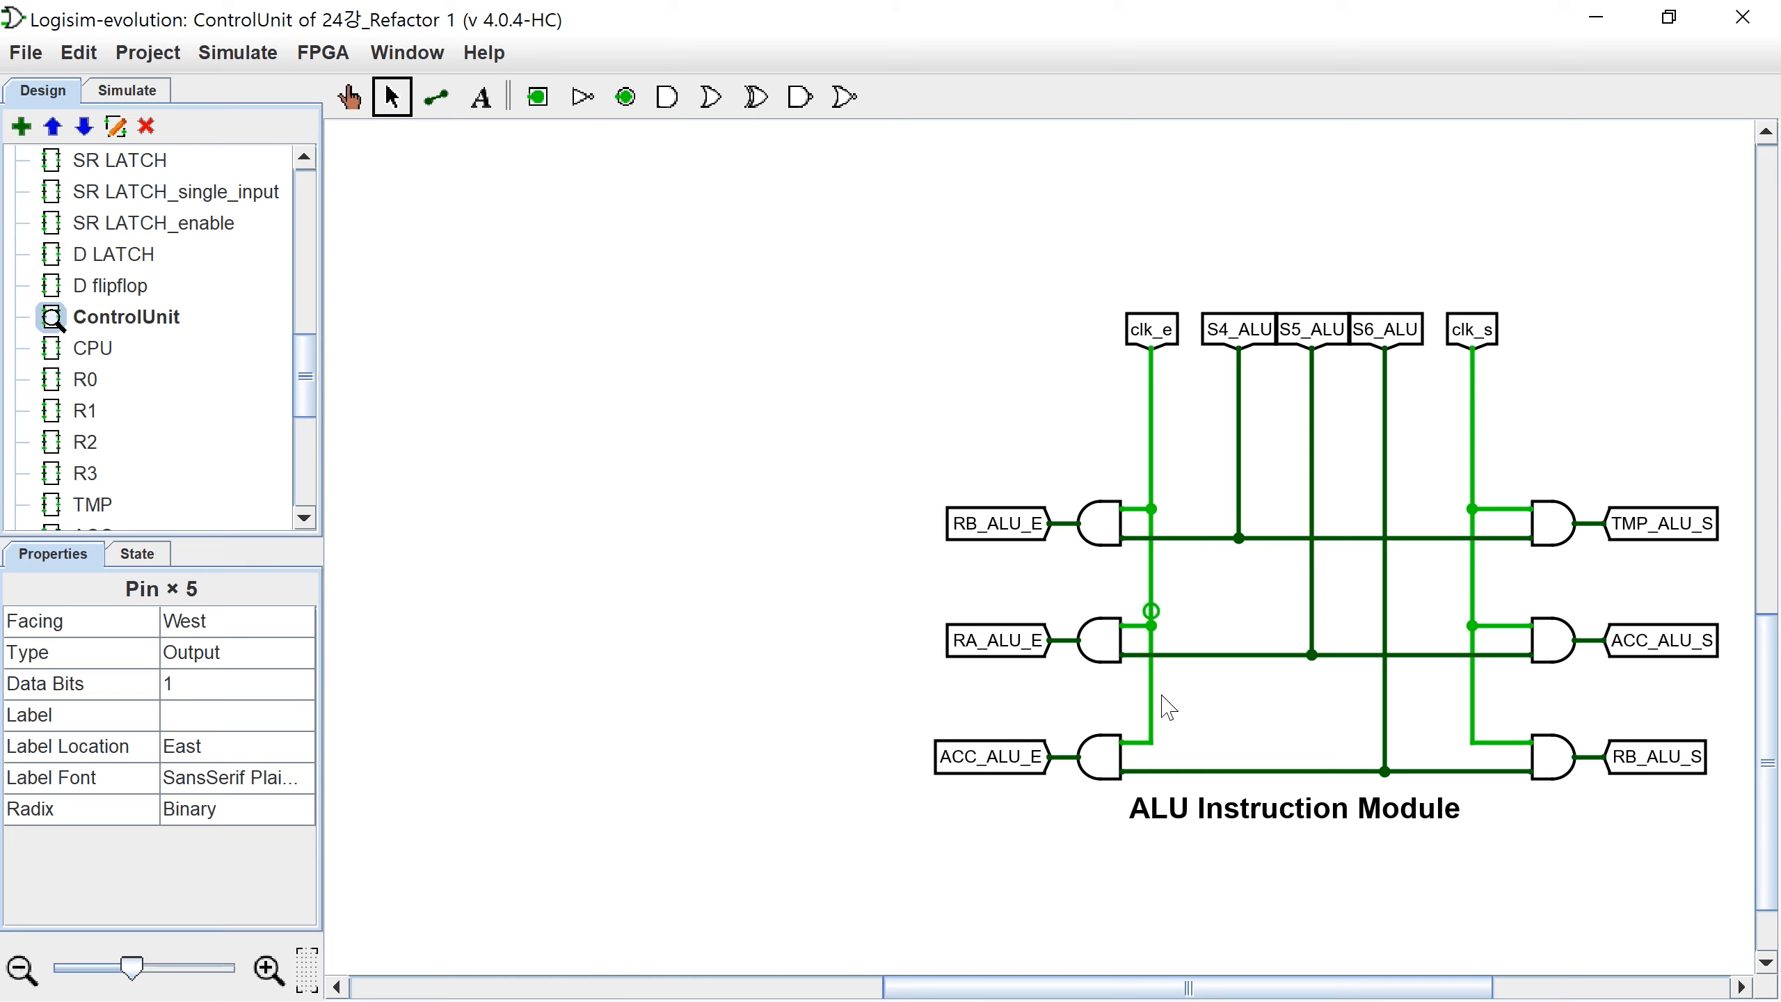
{"action": "left_click_drag", "start_coordinate": [1168, 993], "coordinate": [624, 876]}
{"action": "scroll", "coordinate": [665, 807], "scroll_direction": "up", "scroll_amount": 10}
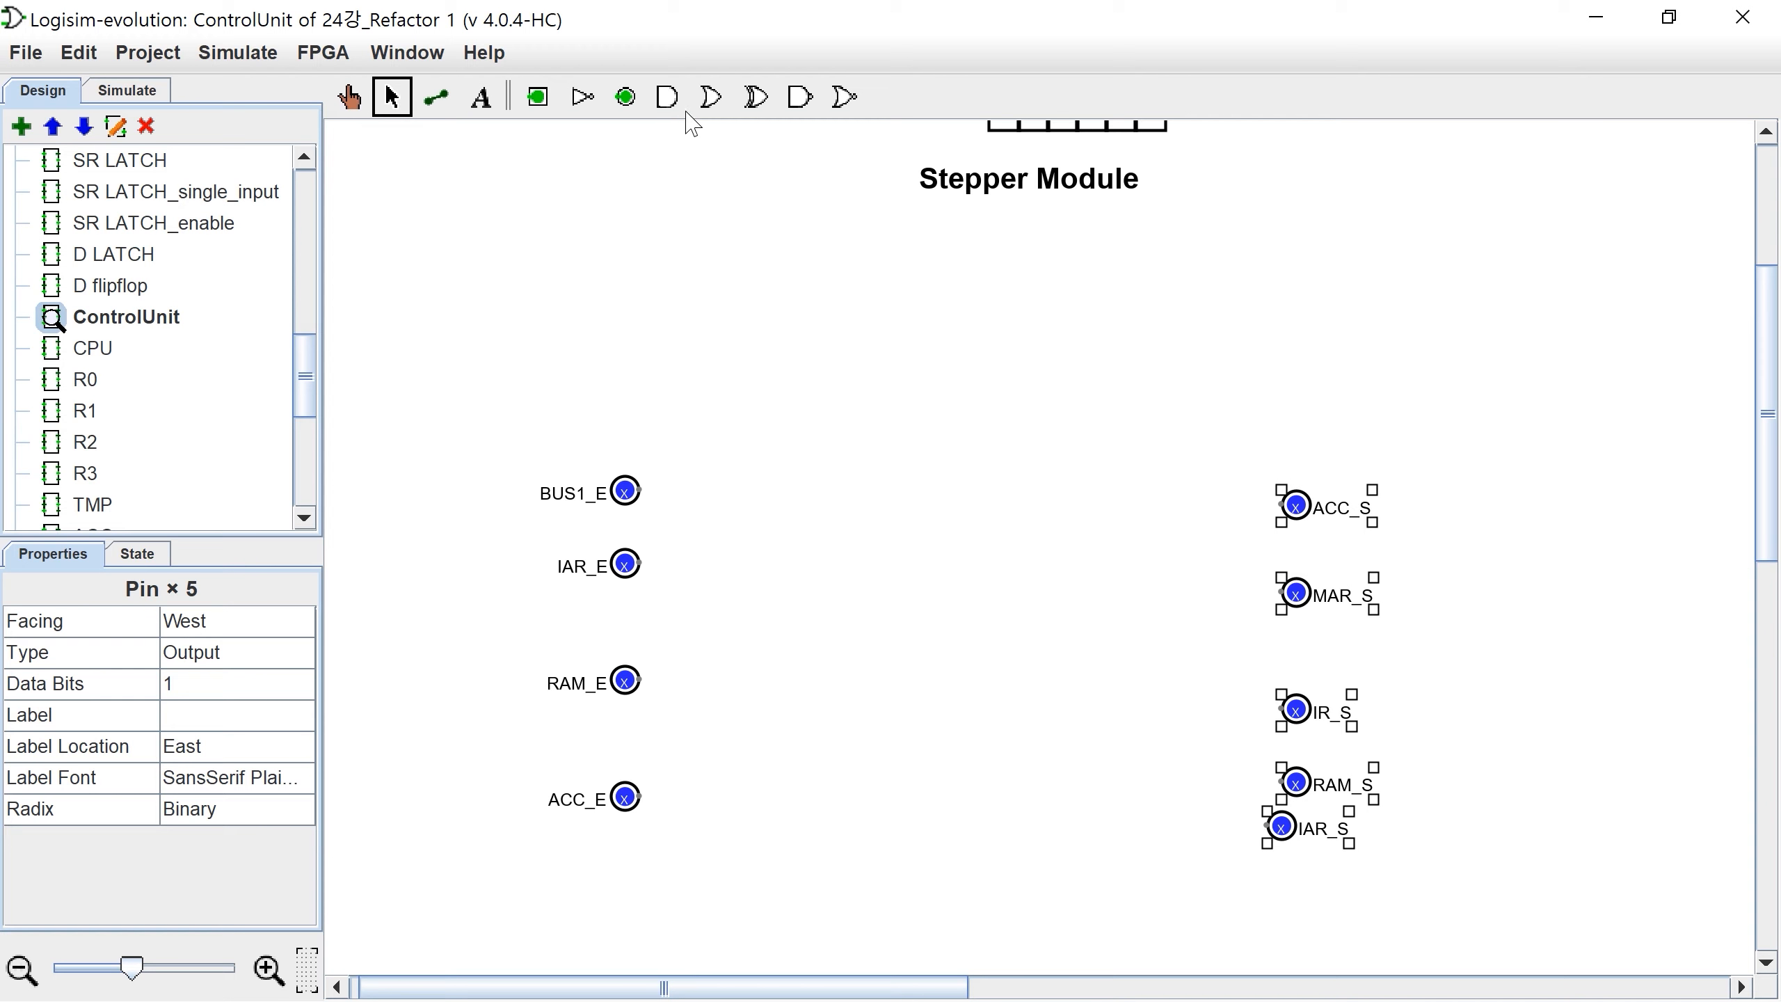
{"action": "left_click", "coordinate": [711, 96]}
{"action": "left_click", "coordinate": [847, 533]}
{"action": "key", "text": "Left"}
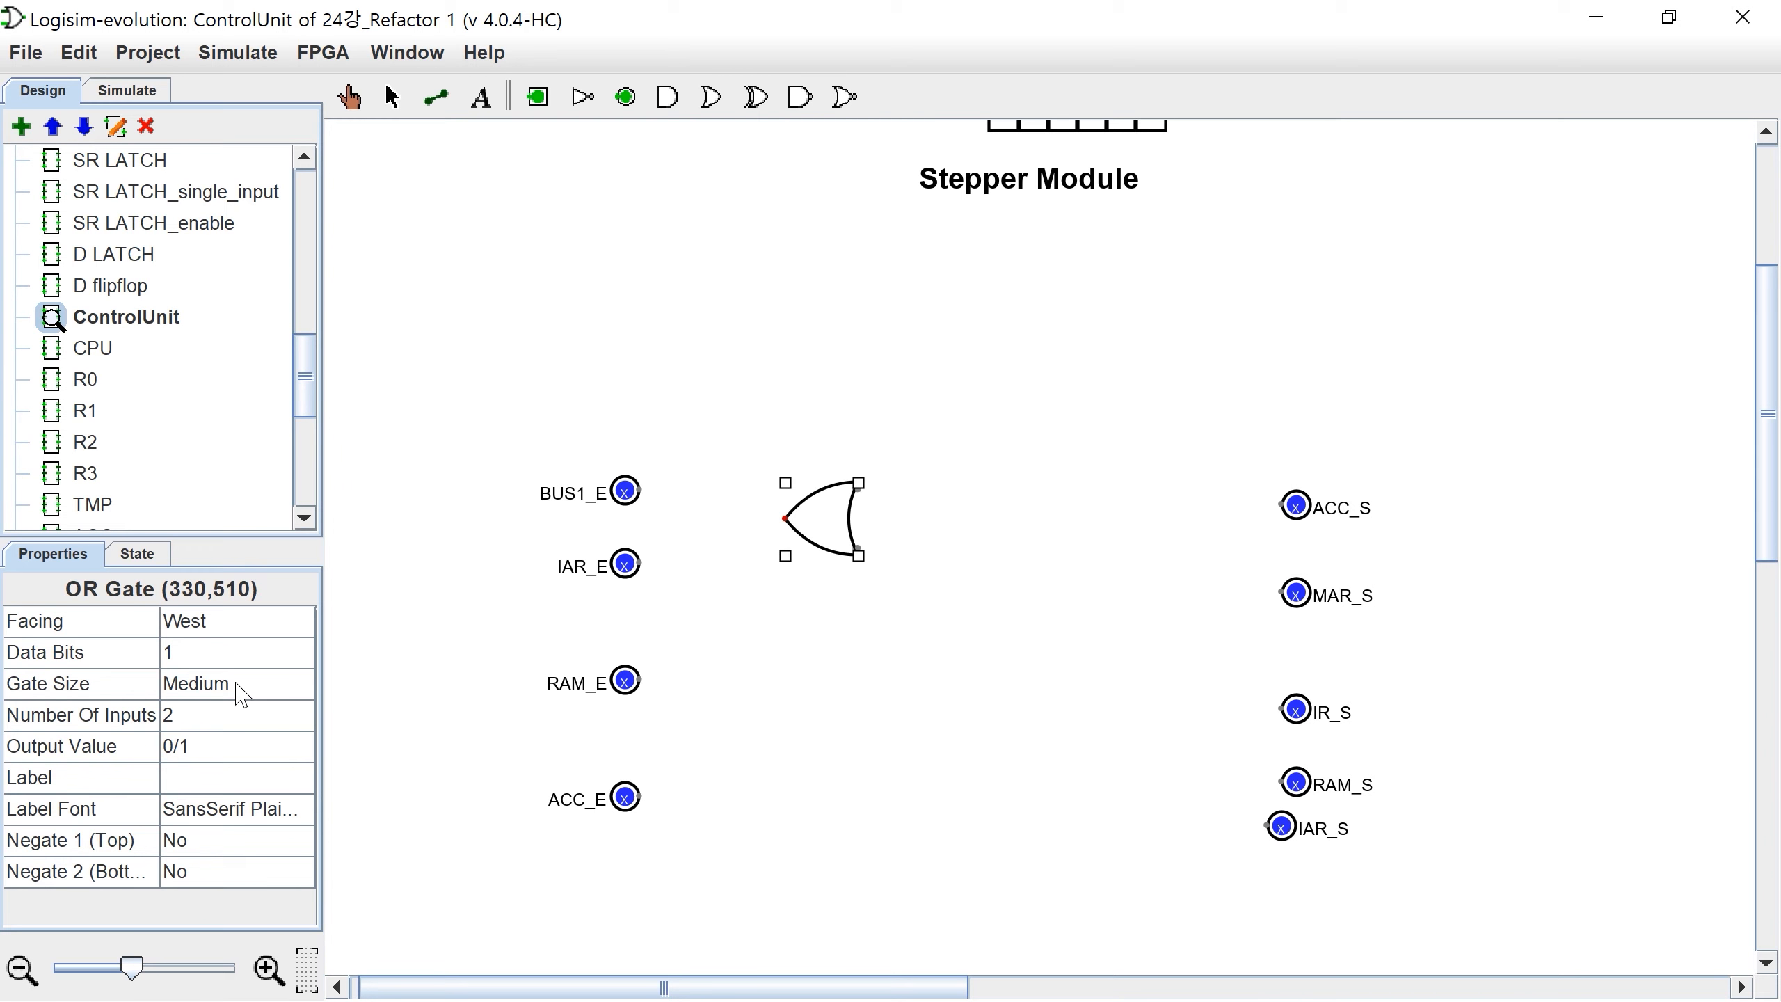
Step: Set the new OR gate's size to Wide and its number of inputs to 8
{"action": "left_click", "coordinate": [242, 694]}
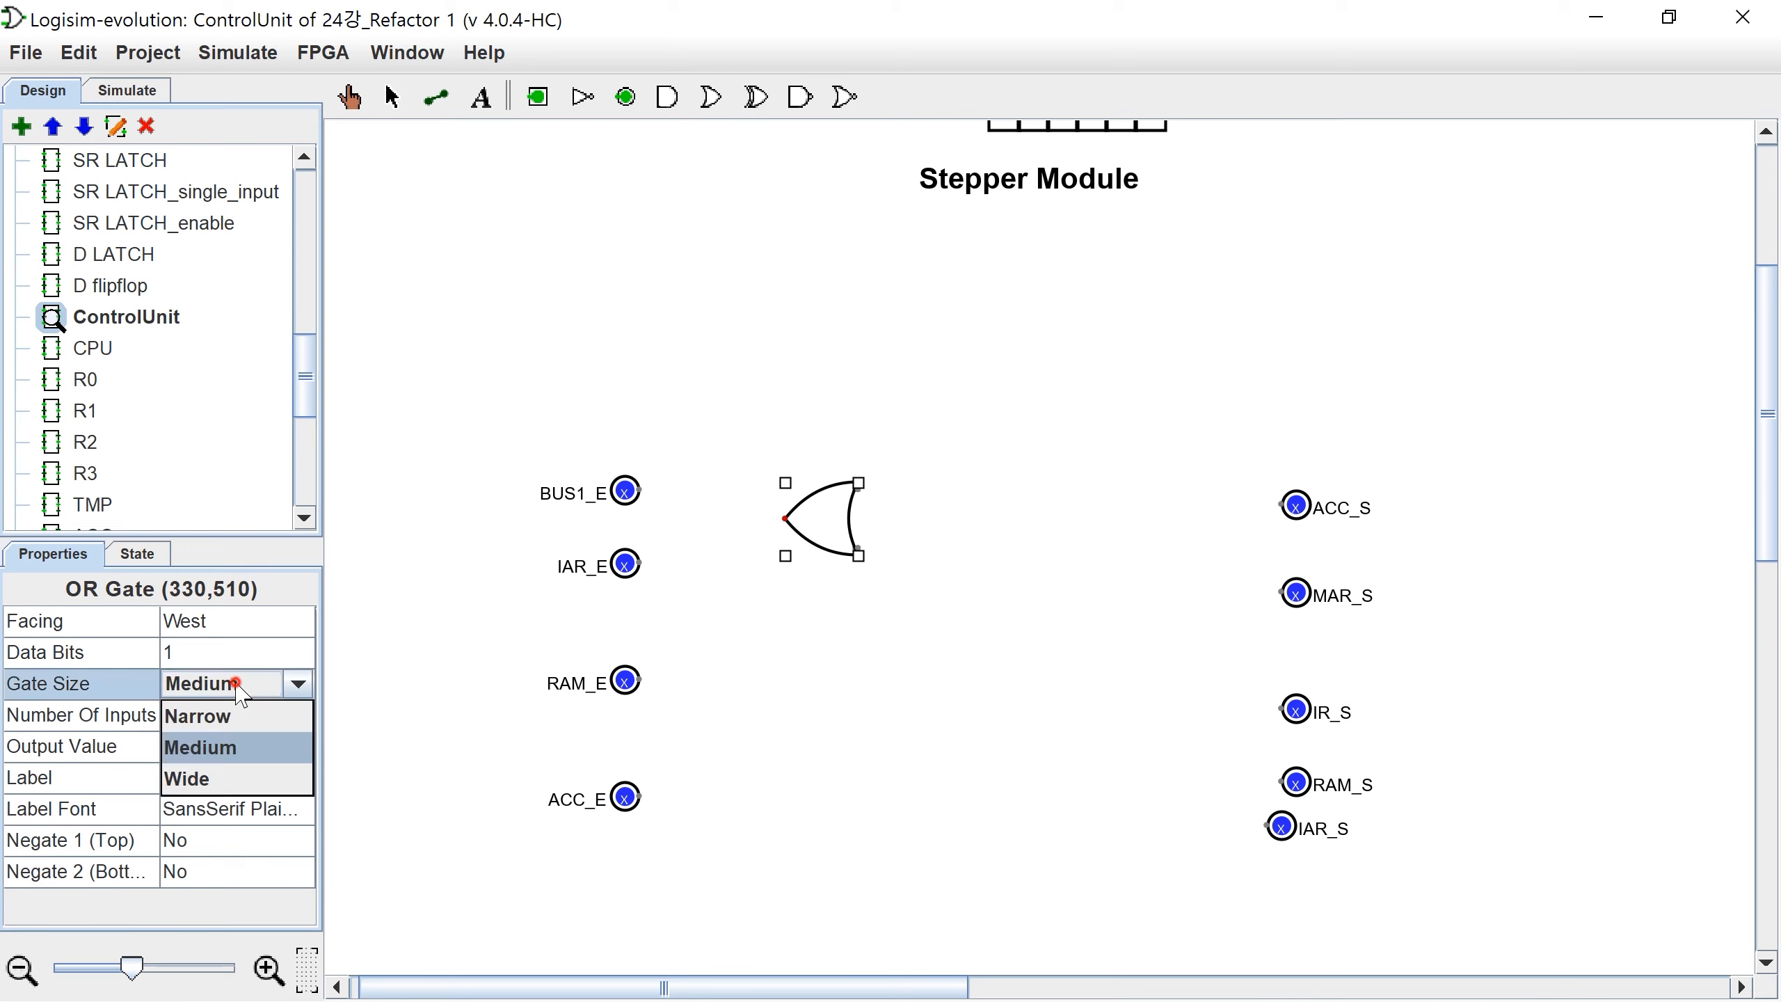
{"action": "left_click", "coordinate": [232, 780]}
{"action": "left_click", "coordinate": [201, 723]}
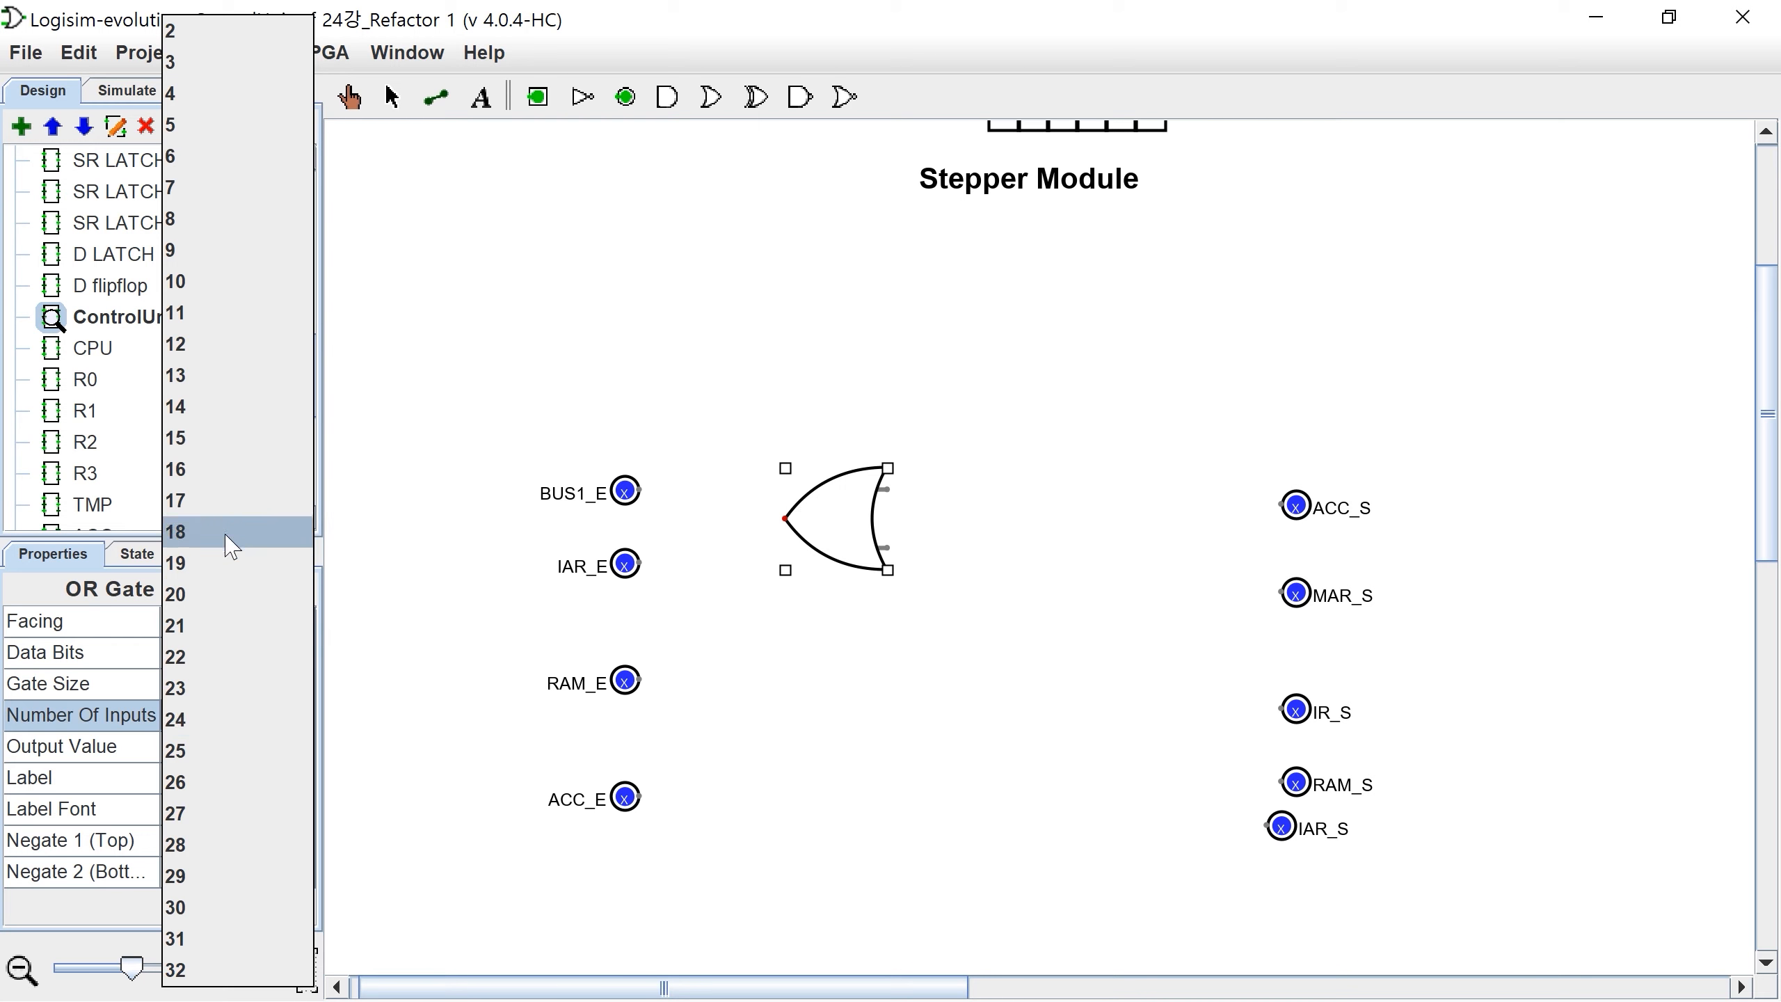
{"action": "left_click", "coordinate": [242, 220]}
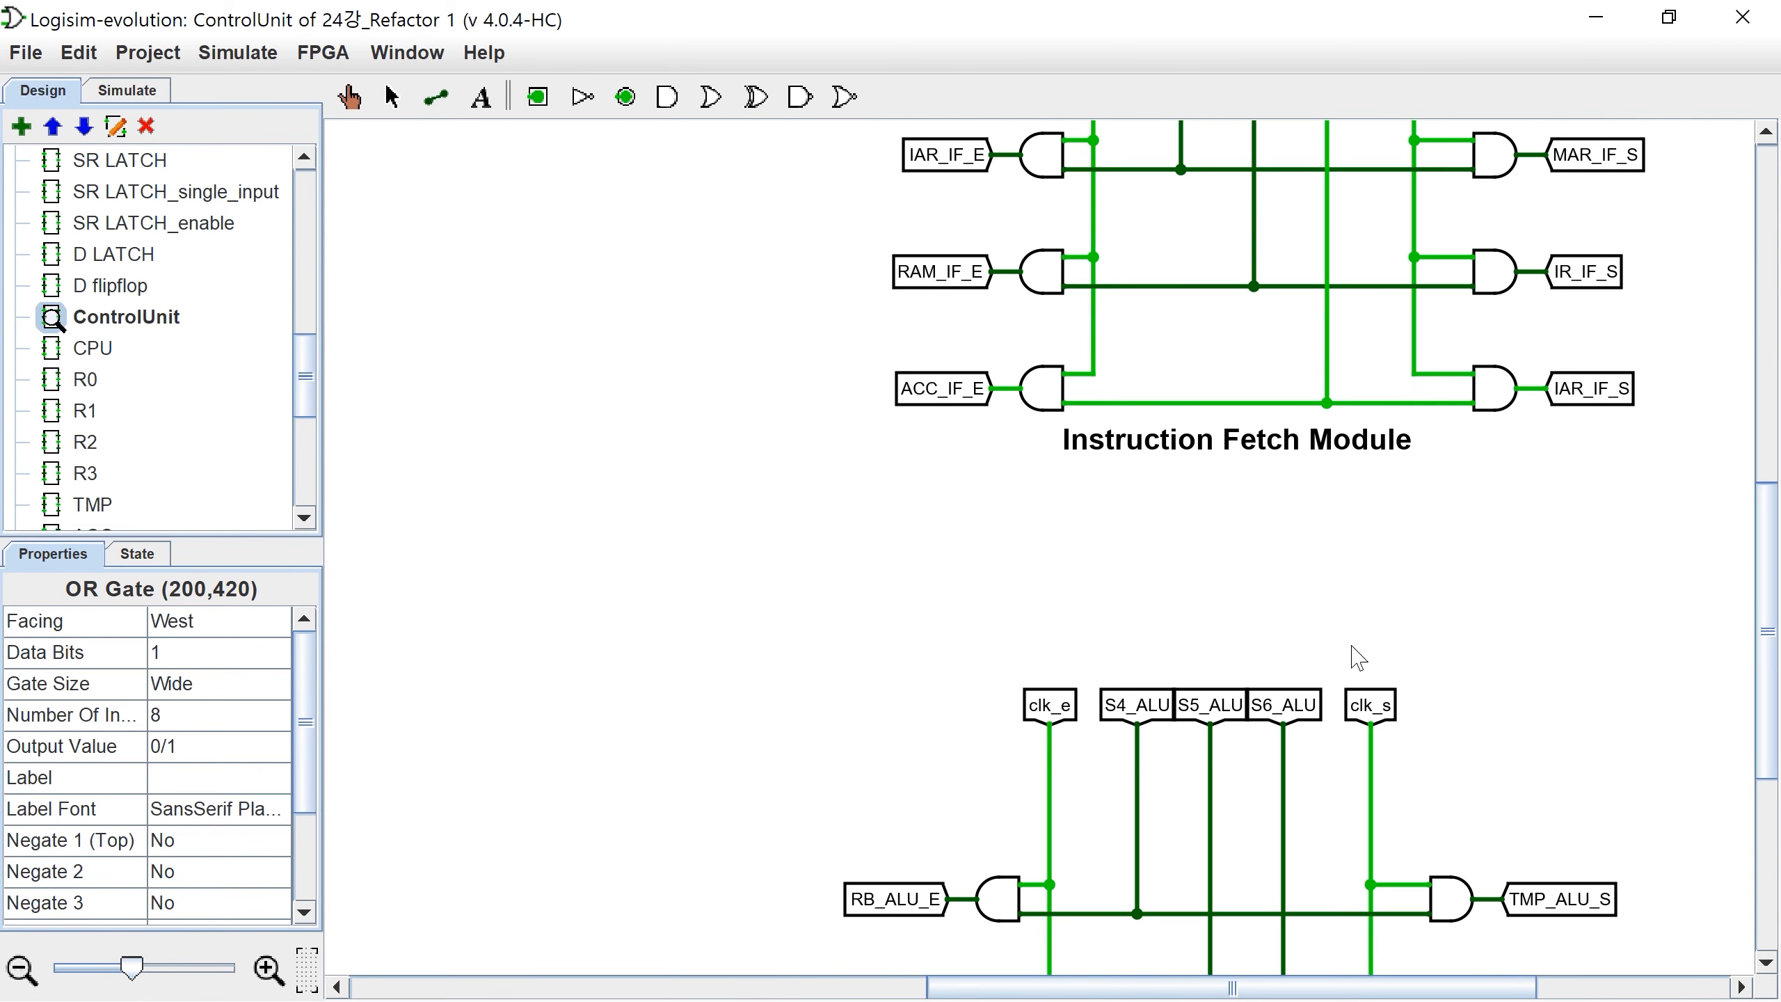
Step: Duplicate the Instruction Fetch Module's four enable tunnels and four set tunnels into the empty space left of the module
{"action": "scroll", "coordinate": [1351, 646], "scroll_direction": "up", "scroll_amount": 12}
{"action": "left_click", "coordinate": [926, 460]}
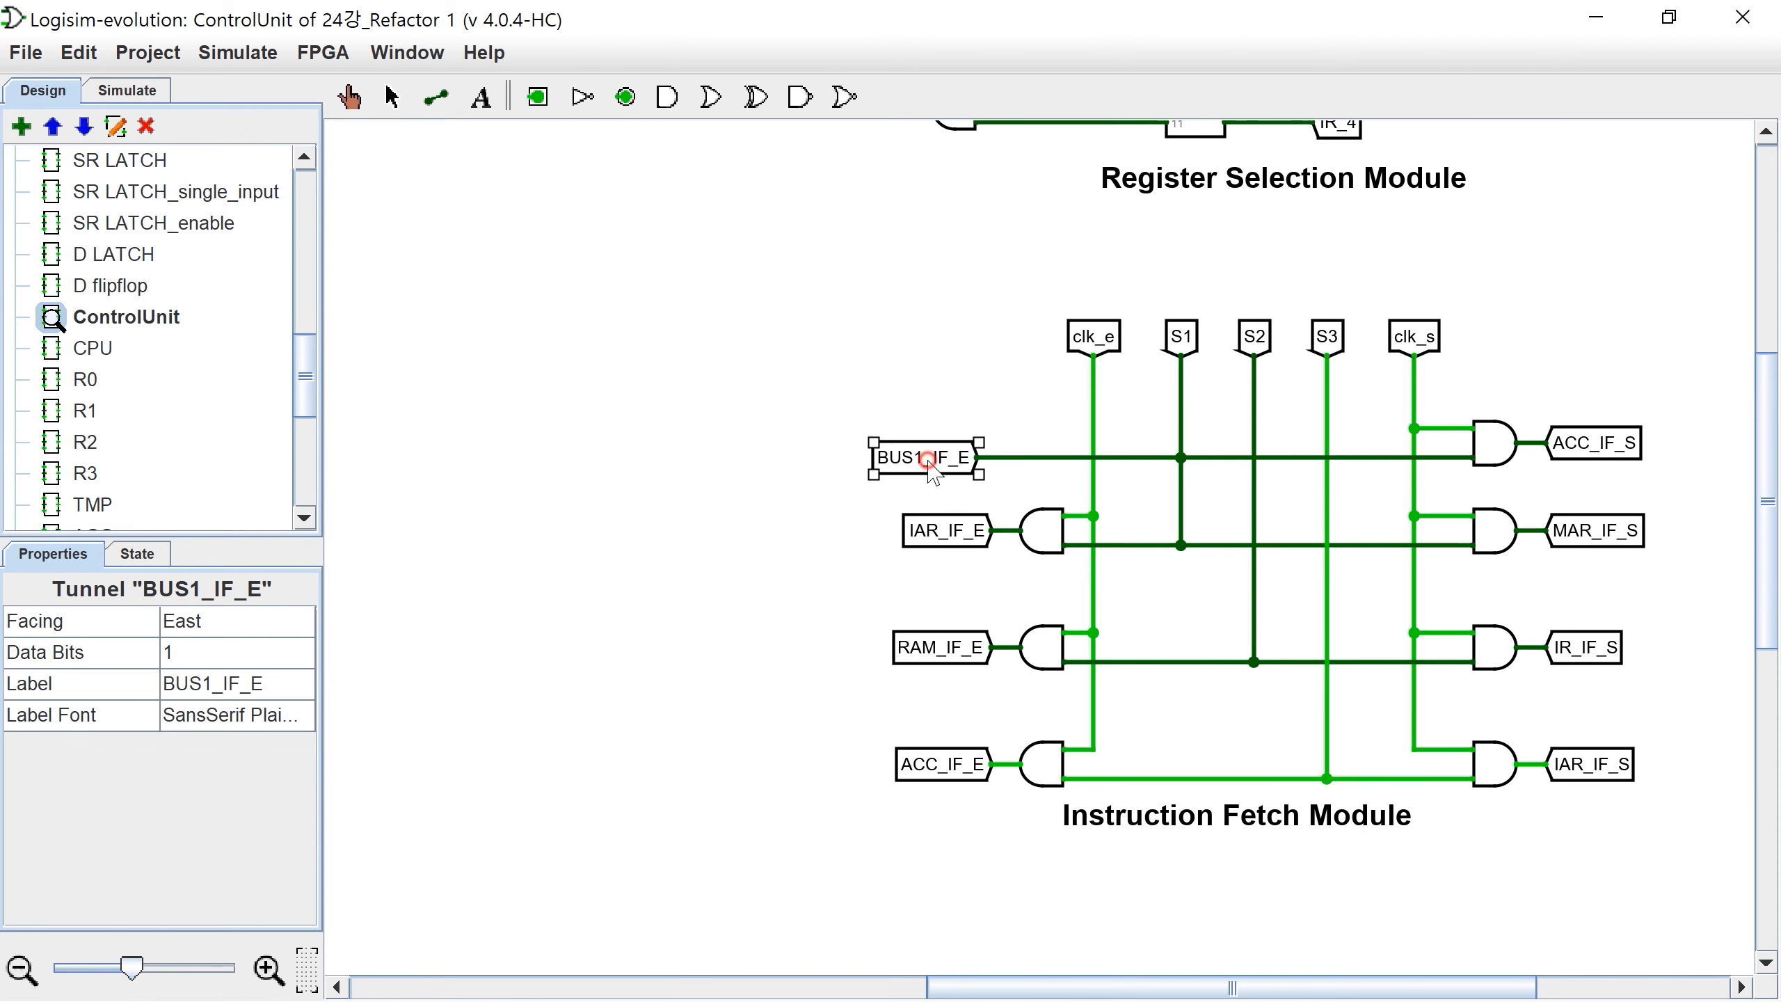
{"action": "left_click_drag", "start_coordinate": [775, 356], "coordinate": [1028, 891]}
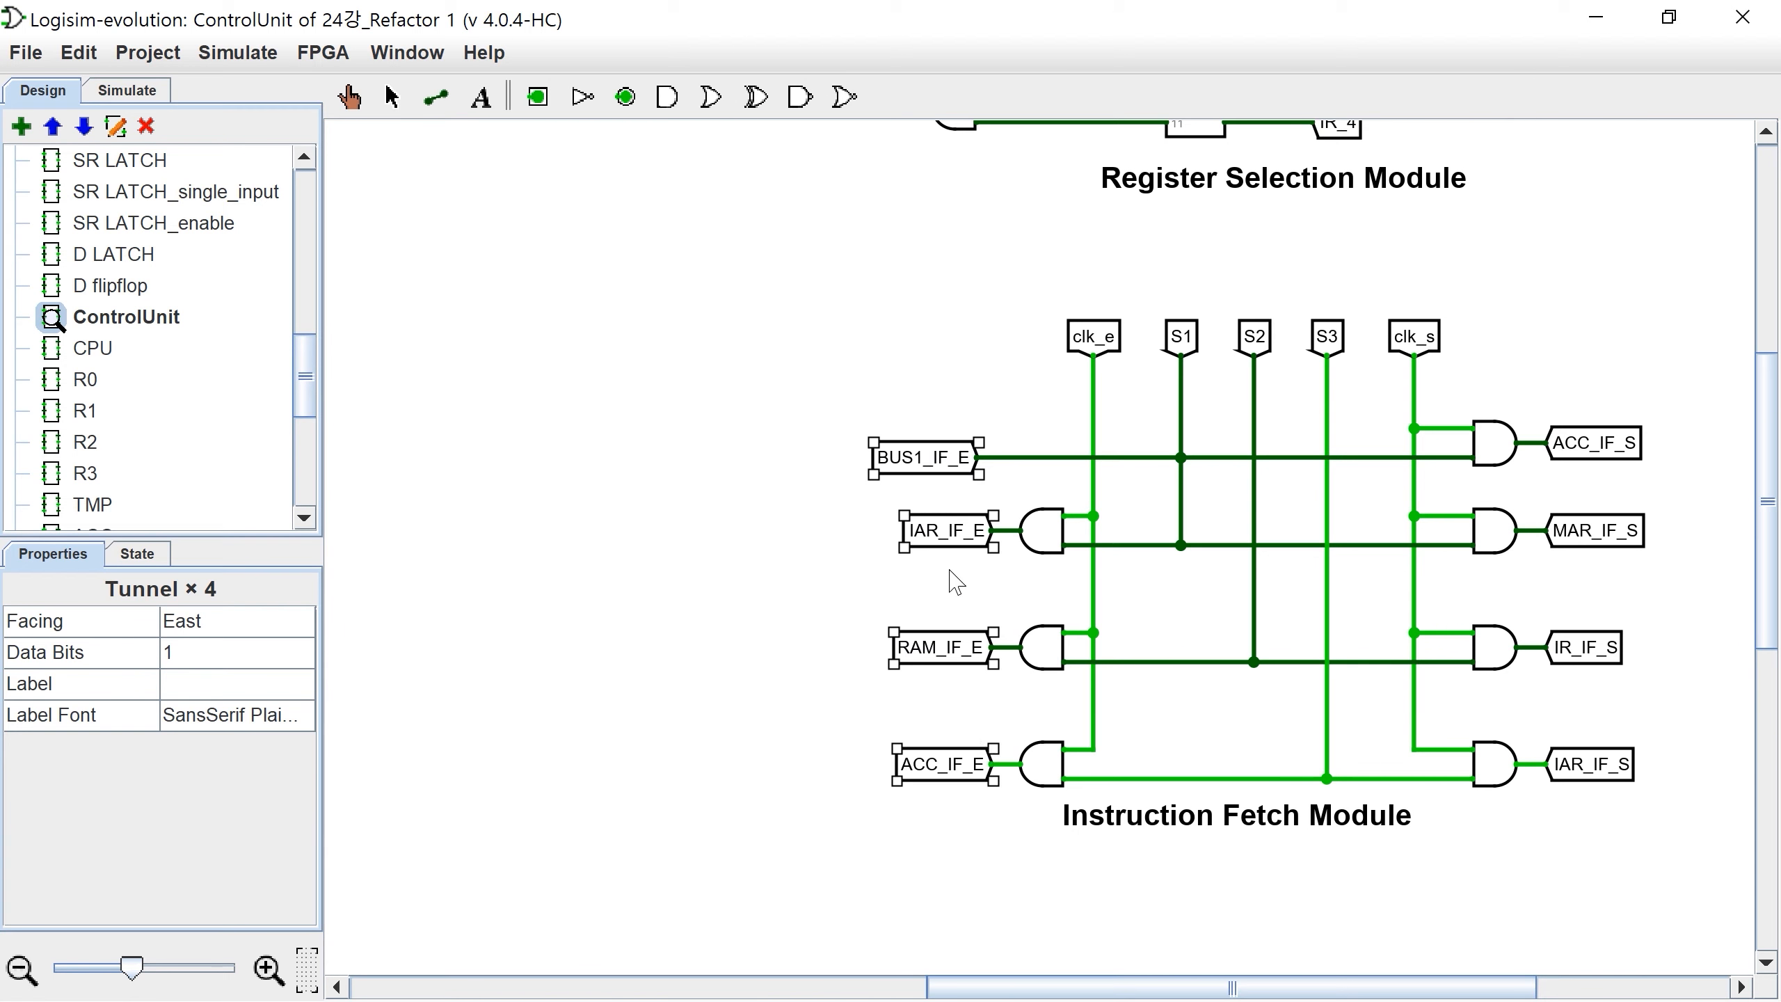
{"action": "left_click_drag", "start_coordinate": [955, 541], "coordinate": [475, 351]}
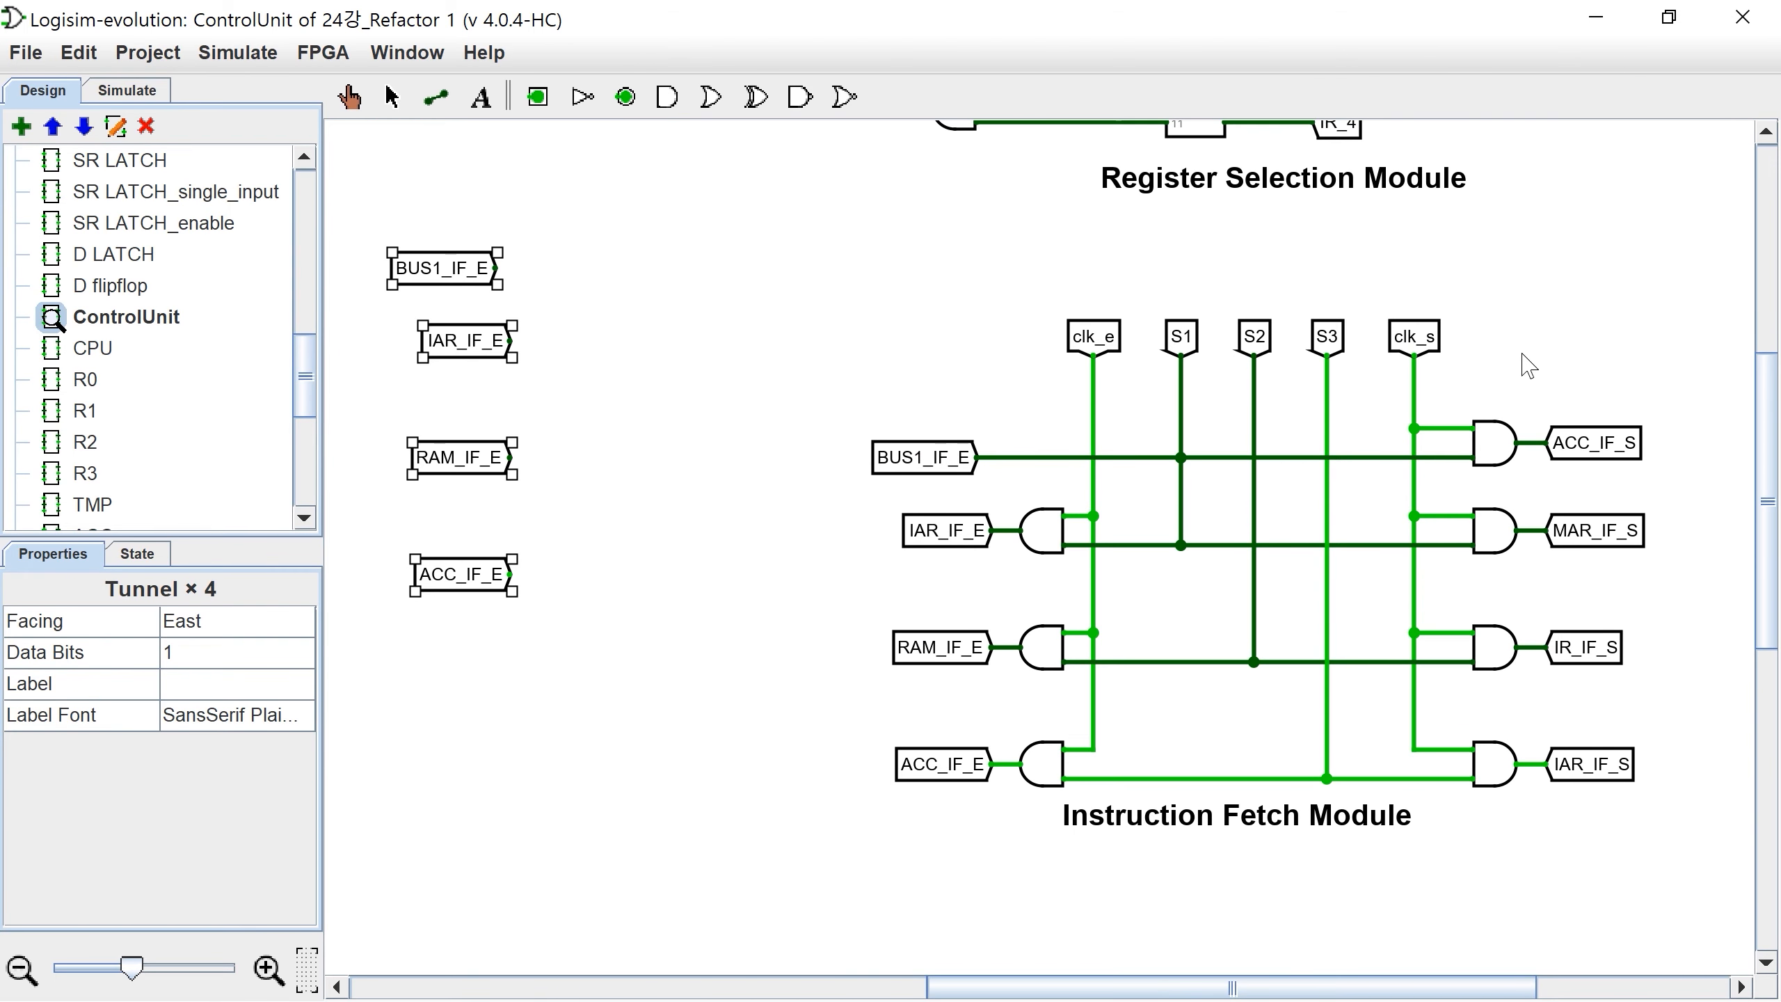
{"action": "left_click_drag", "start_coordinate": [1529, 365], "coordinate": [1718, 917]}
{"action": "left_click_drag", "start_coordinate": [1619, 460], "coordinate": [614, 274]}
Step: Duplicate the ALU Instruction Module's three enable tunnels and three set tunnels into the empty space left of the module
{"action": "scroll", "coordinate": [933, 835], "scroll_direction": "down", "scroll_amount": 16}
{"action": "left_click_drag", "start_coordinate": [785, 491], "coordinate": [971, 839]}
{"action": "left_click_drag", "start_coordinate": [909, 671], "coordinate": [487, 178]}
{"action": "left_click_drag", "start_coordinate": [1491, 466], "coordinate": [1711, 953]}
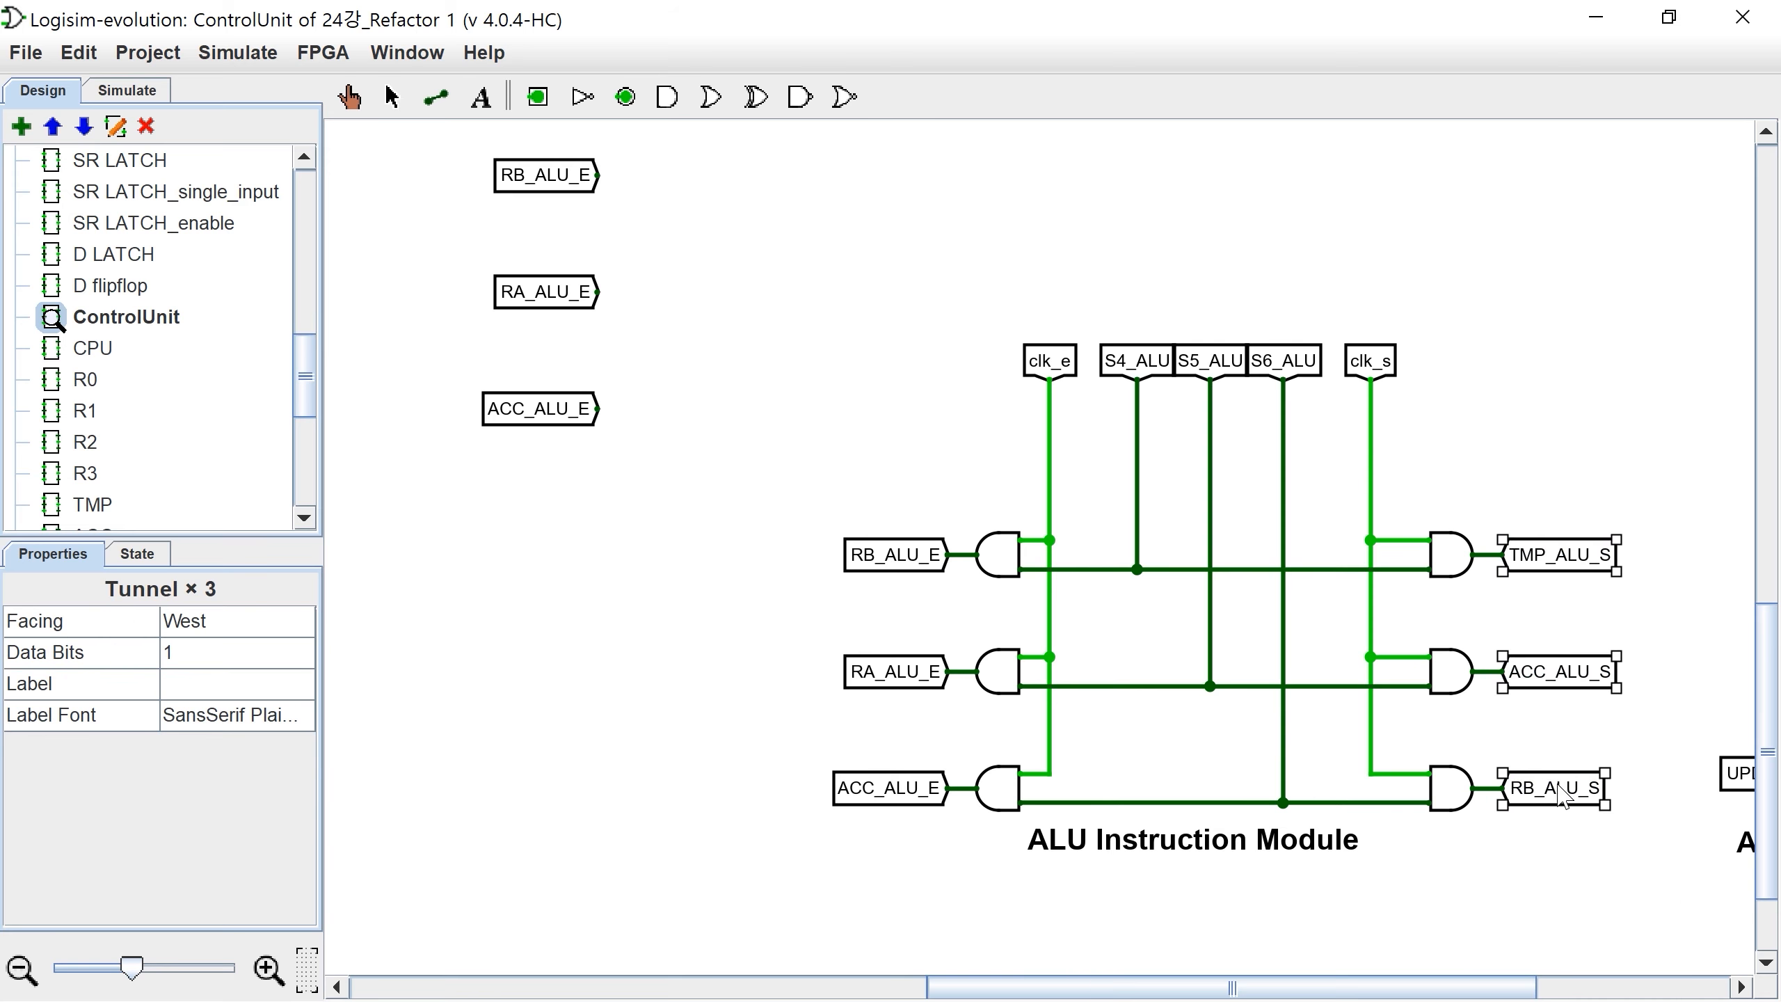
{"action": "key", "text": "ctrl+d"}
{"action": "left_click_drag", "start_coordinate": [1556, 553], "coordinate": [696, 158]}
{"action": "scroll", "coordinate": [691, 330], "scroll_direction": "up", "scroll_amount": 2}
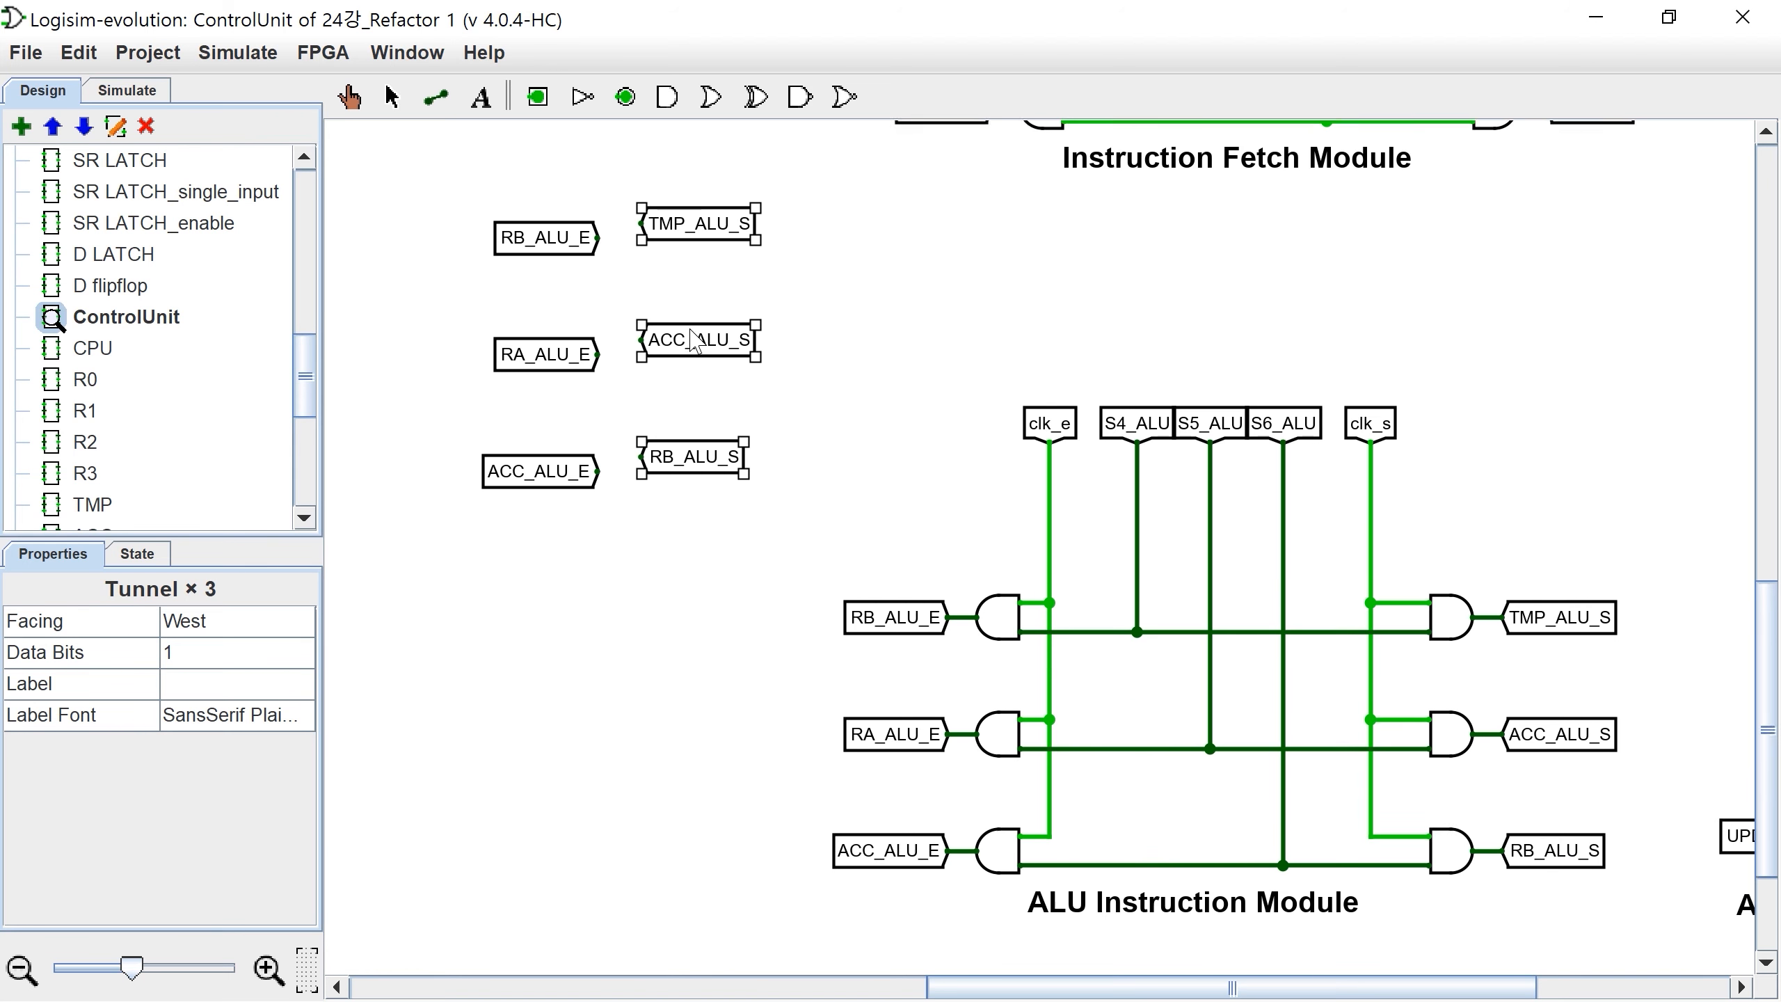
{"action": "scroll", "coordinate": [691, 330], "scroll_direction": "up", "scroll_amount": 7}
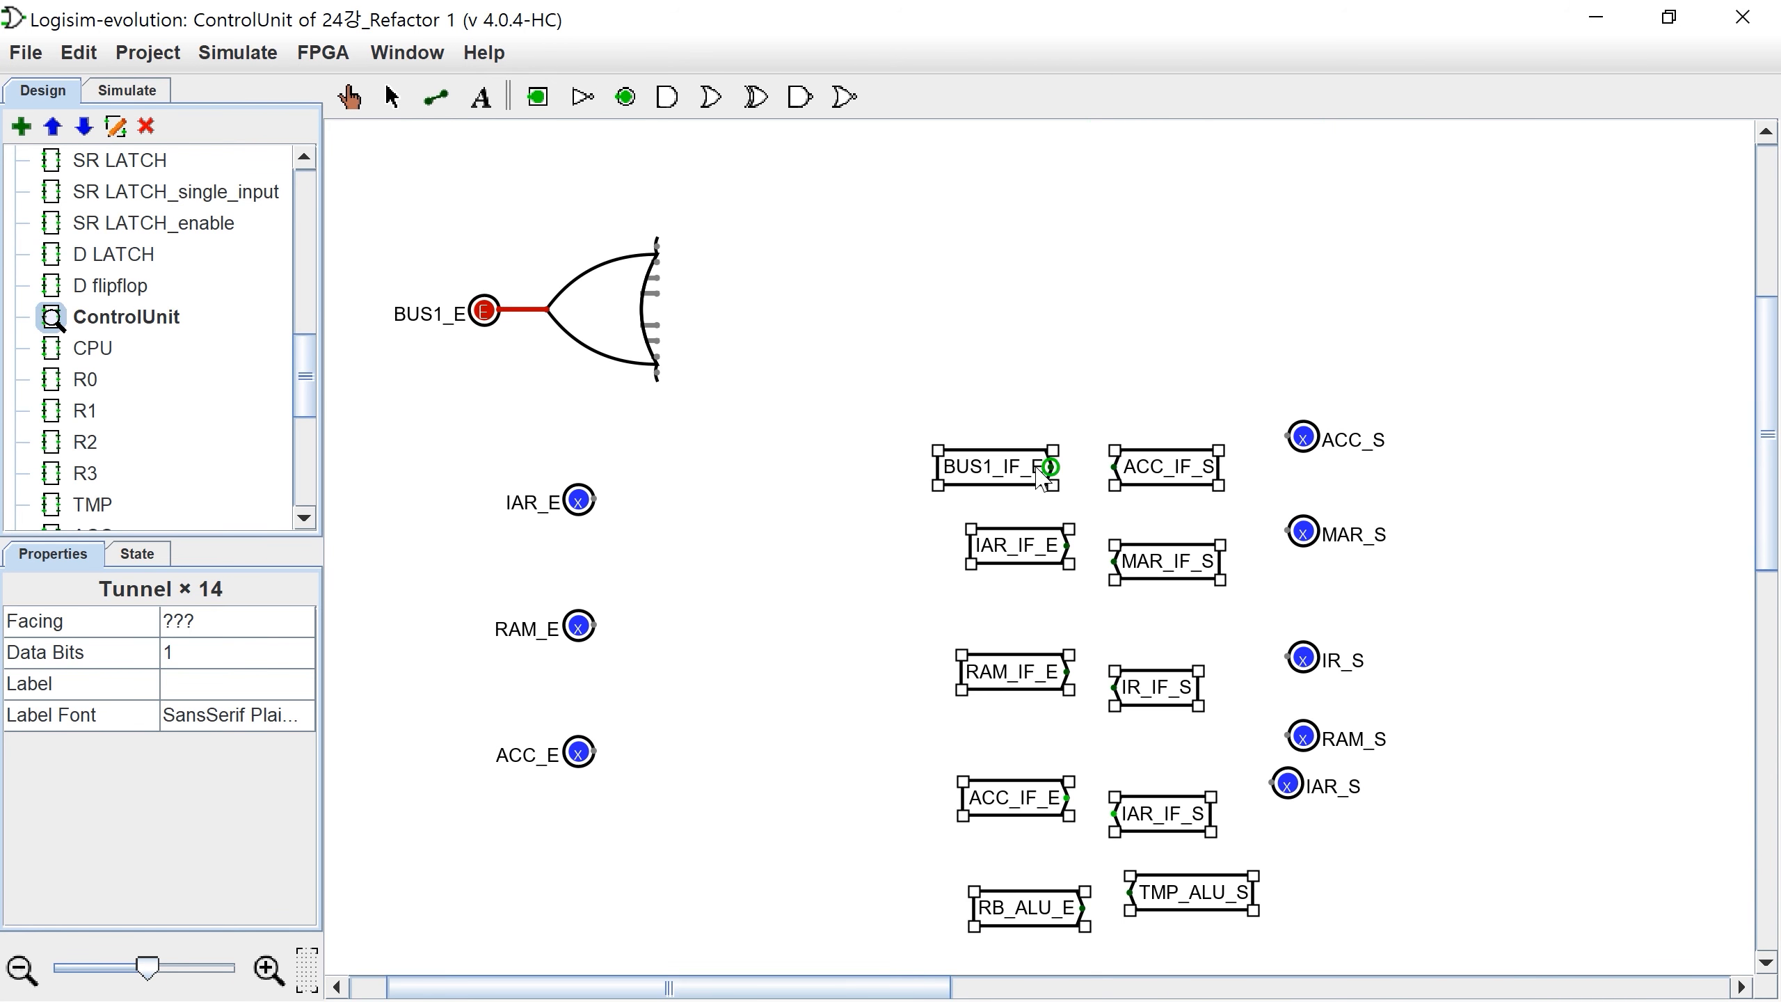
Step: Face the BUS1_IF_E tunnel west and connect it to the first input of the BUS1_E OR gate
{"action": "key", "text": "ctrl+2"}
{"action": "left_click", "coordinate": [946, 456]}
{"action": "key", "text": "Left"}
{"action": "left_click_drag", "start_coordinate": [1046, 467], "coordinate": [745, 260]}
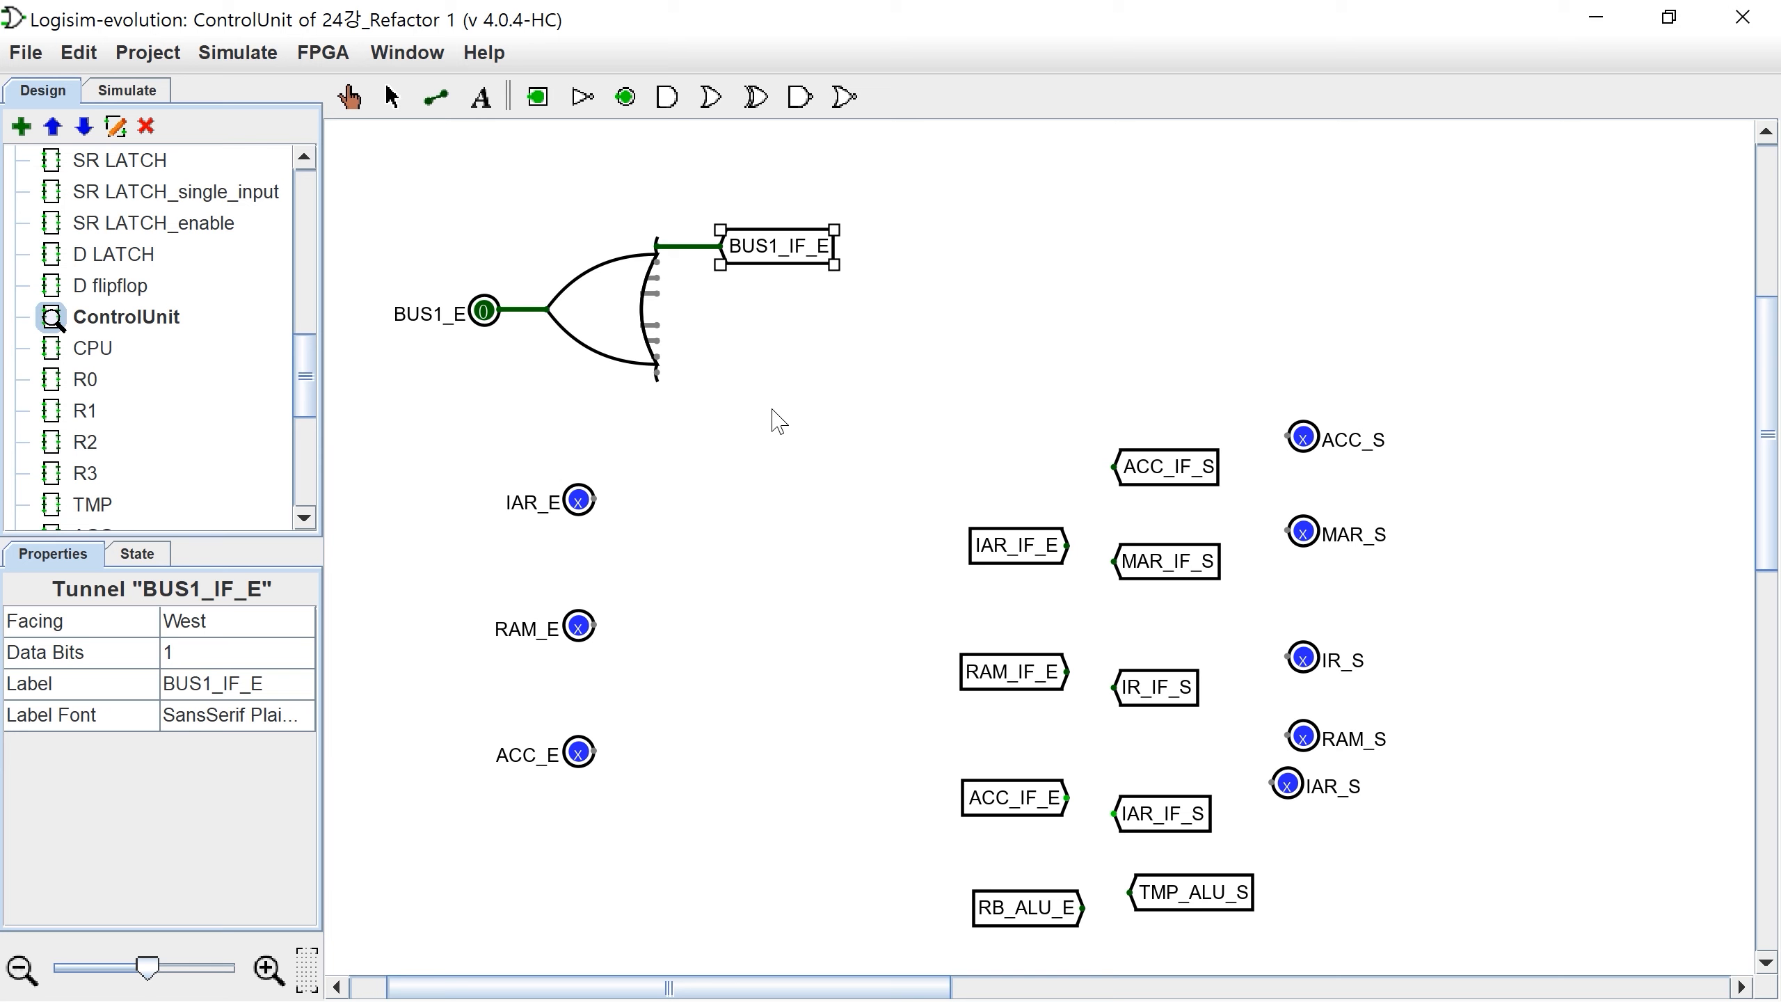
Step: Wire the OR gate's second input out to a point just below the BUS1_IF_E tunnel
{"action": "left_click_drag", "start_coordinate": [656, 263], "coordinate": [770, 215]}
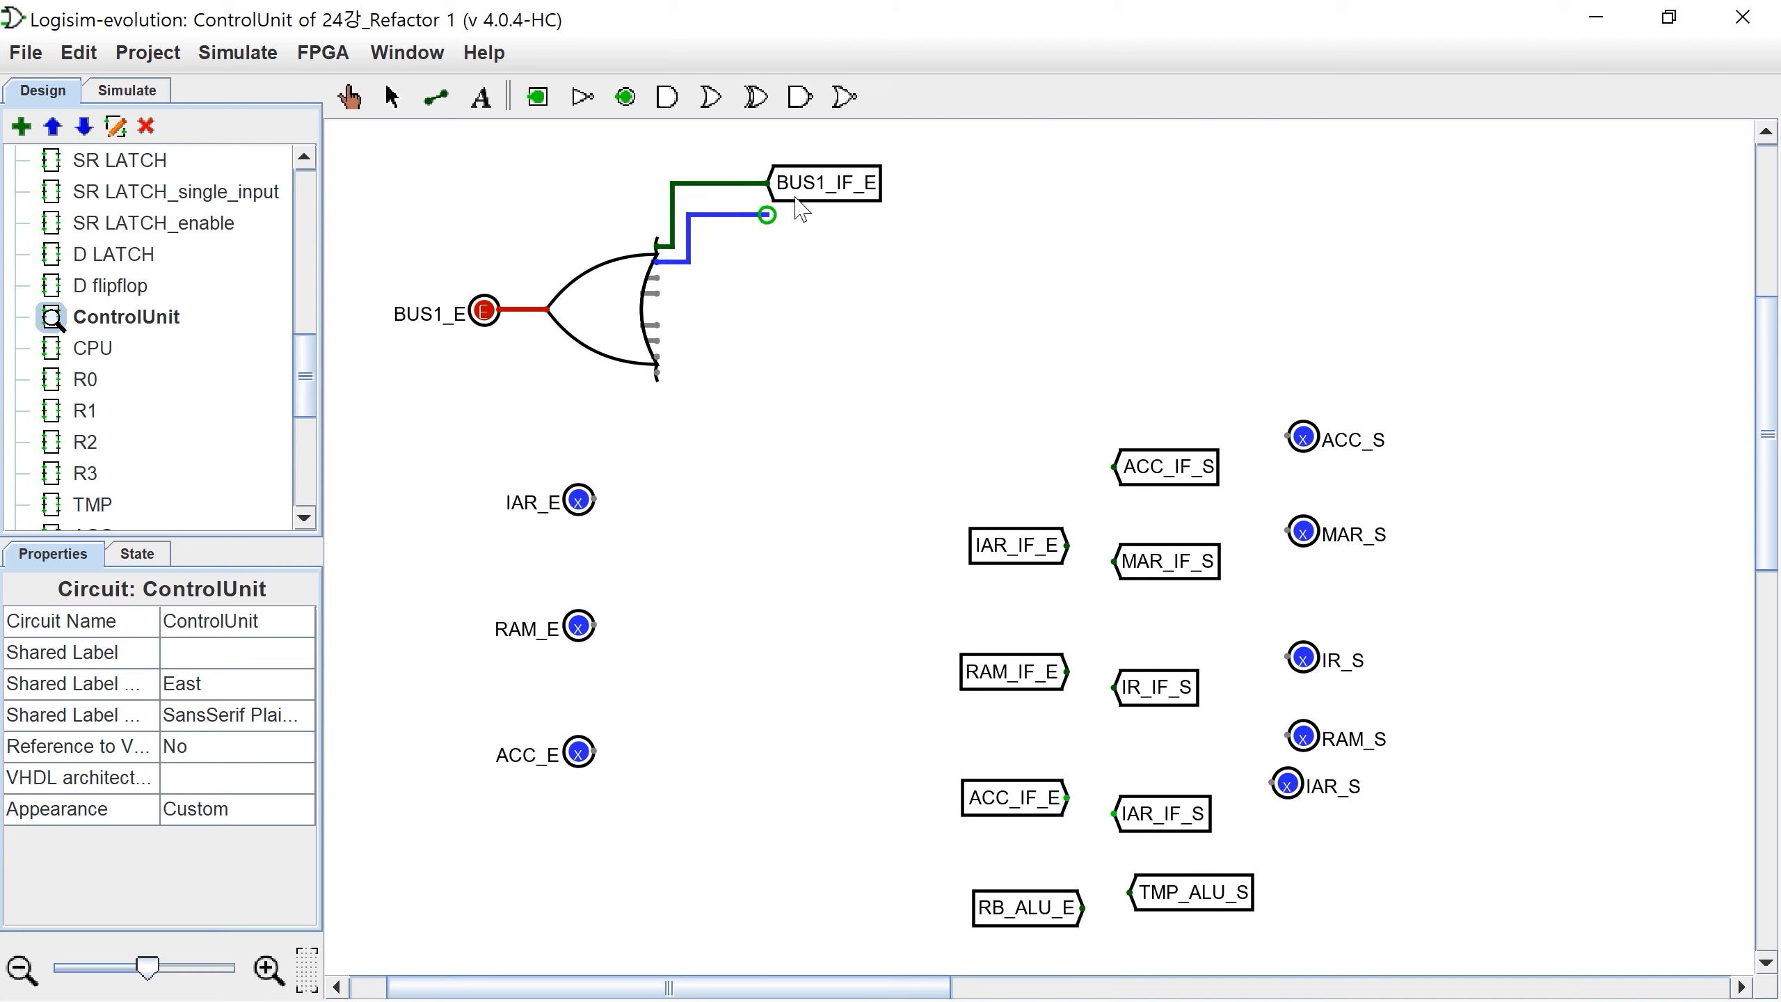
{"action": "left_click", "coordinate": [829, 186]}
{"action": "key", "text": "ctrl+d"}
{"action": "left_click", "coordinate": [809, 302]}
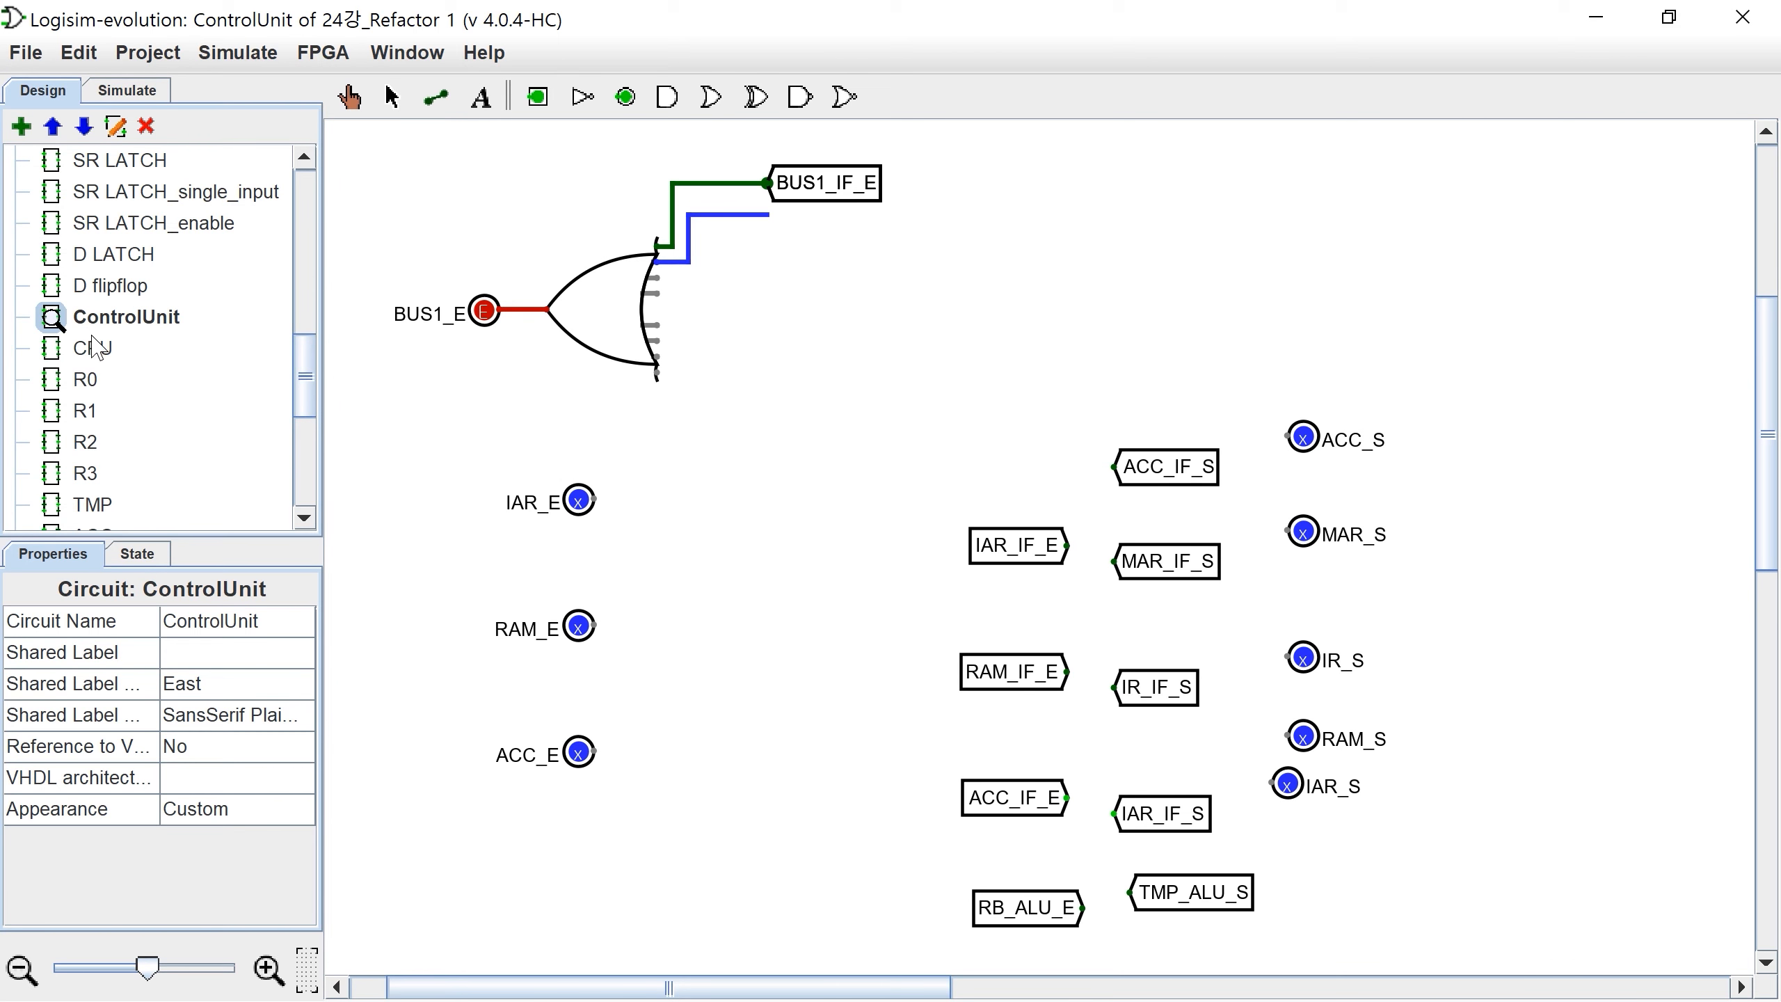
Step: Examine the OR gates feeding the enable outputs, from Bus1_E through RB_E, and their tunnel and constant inputs
{"action": "scroll", "coordinate": [98, 347], "scroll_direction": "up", "scroll_amount": 5}
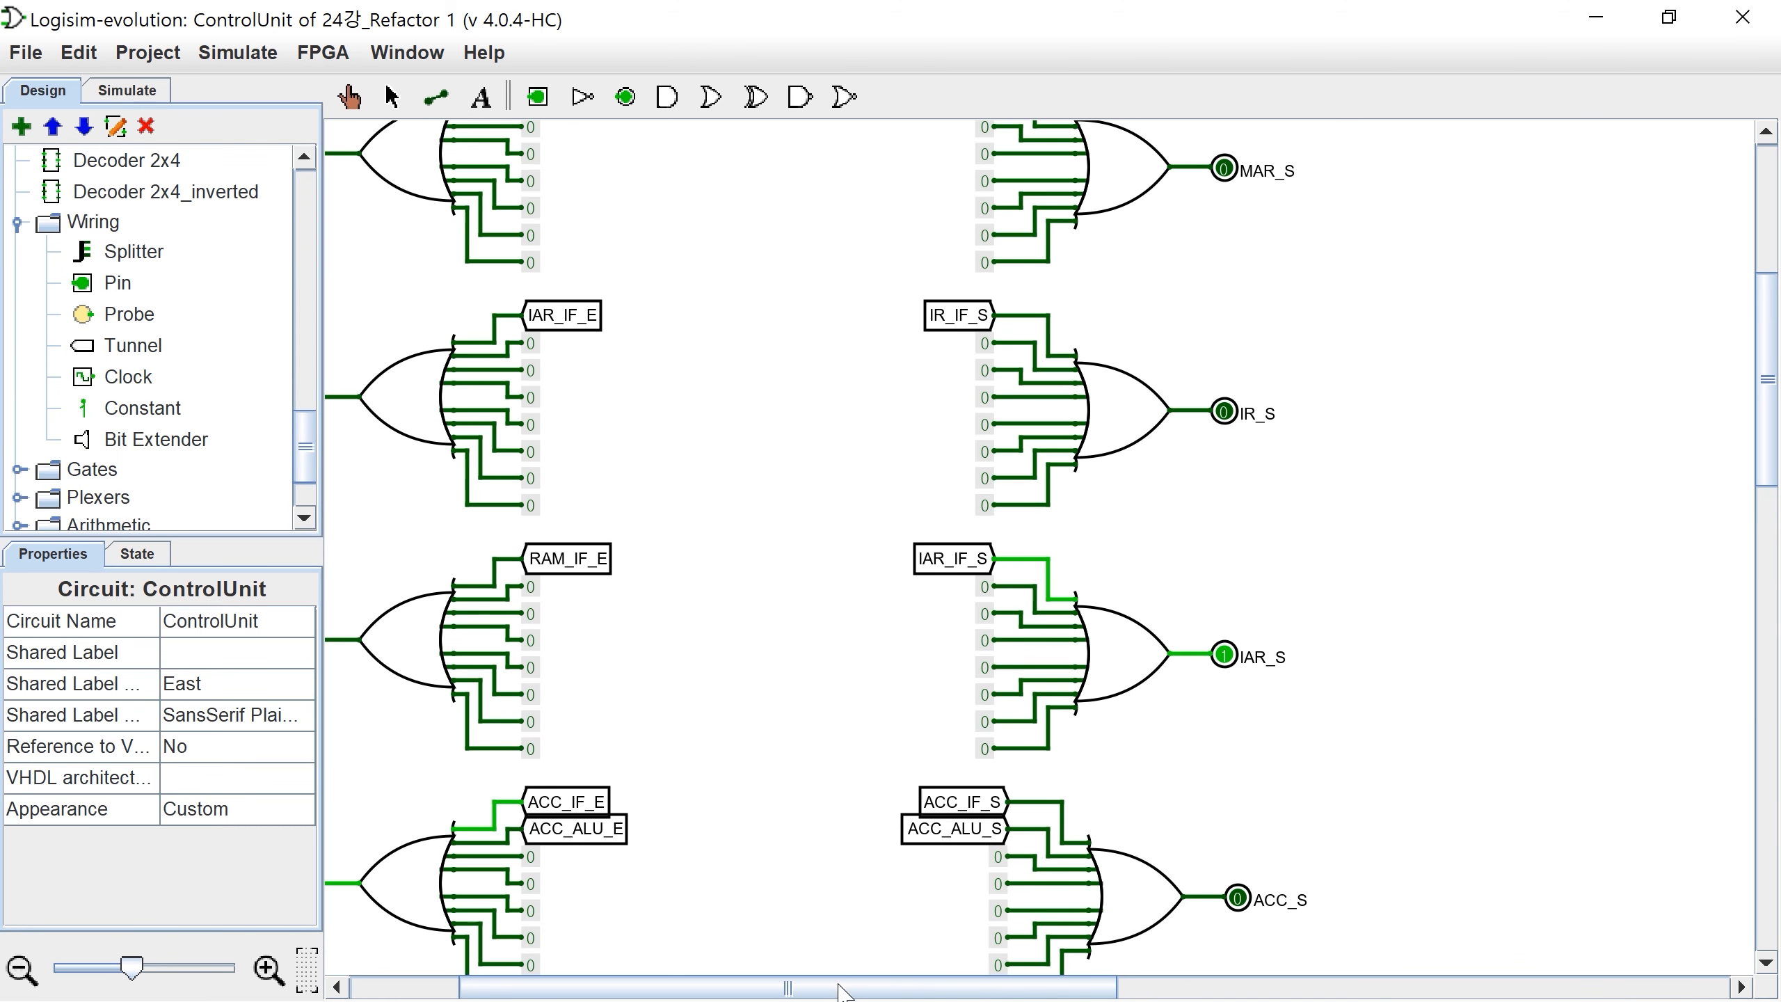
{"action": "scroll", "coordinate": [679, 775], "scroll_direction": "up", "scroll_amount": 3}
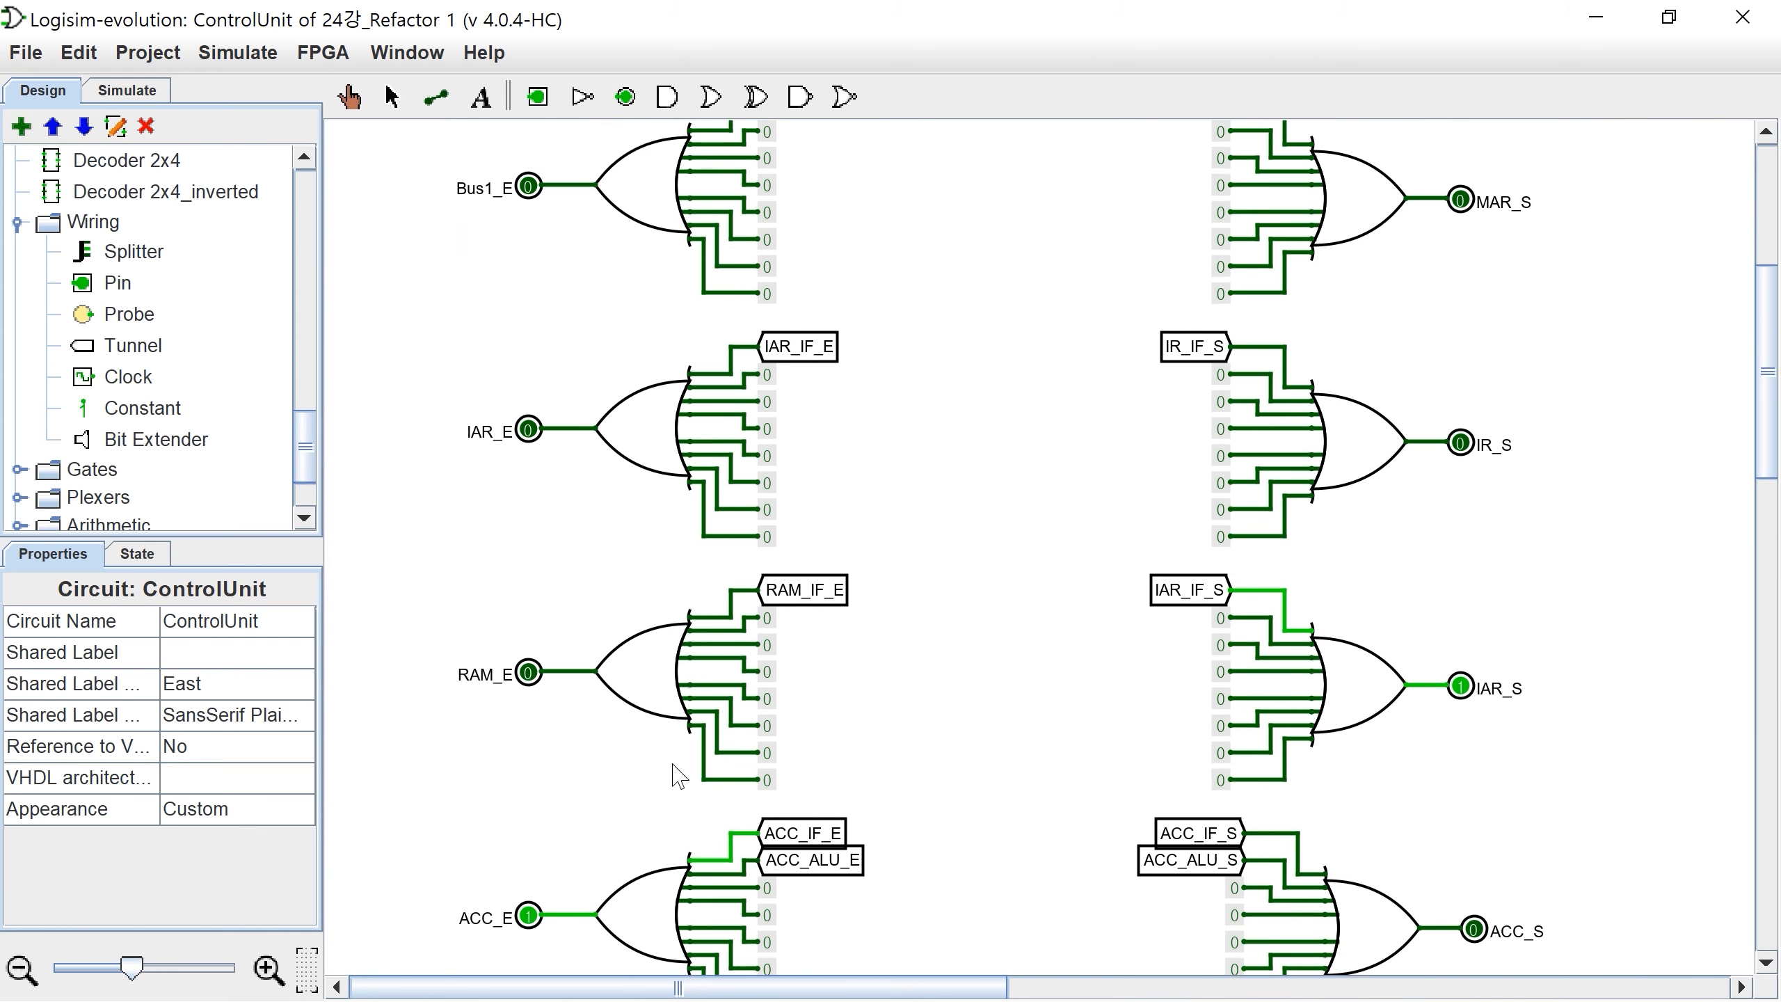
{"action": "scroll", "coordinate": [794, 598], "scroll_direction": "up", "scroll_amount": 5}
{"action": "scroll", "coordinate": [841, 433], "scroll_direction": "down", "scroll_amount": 5}
{"action": "scroll", "coordinate": [811, 280], "scroll_direction": "up", "scroll_amount": 2}
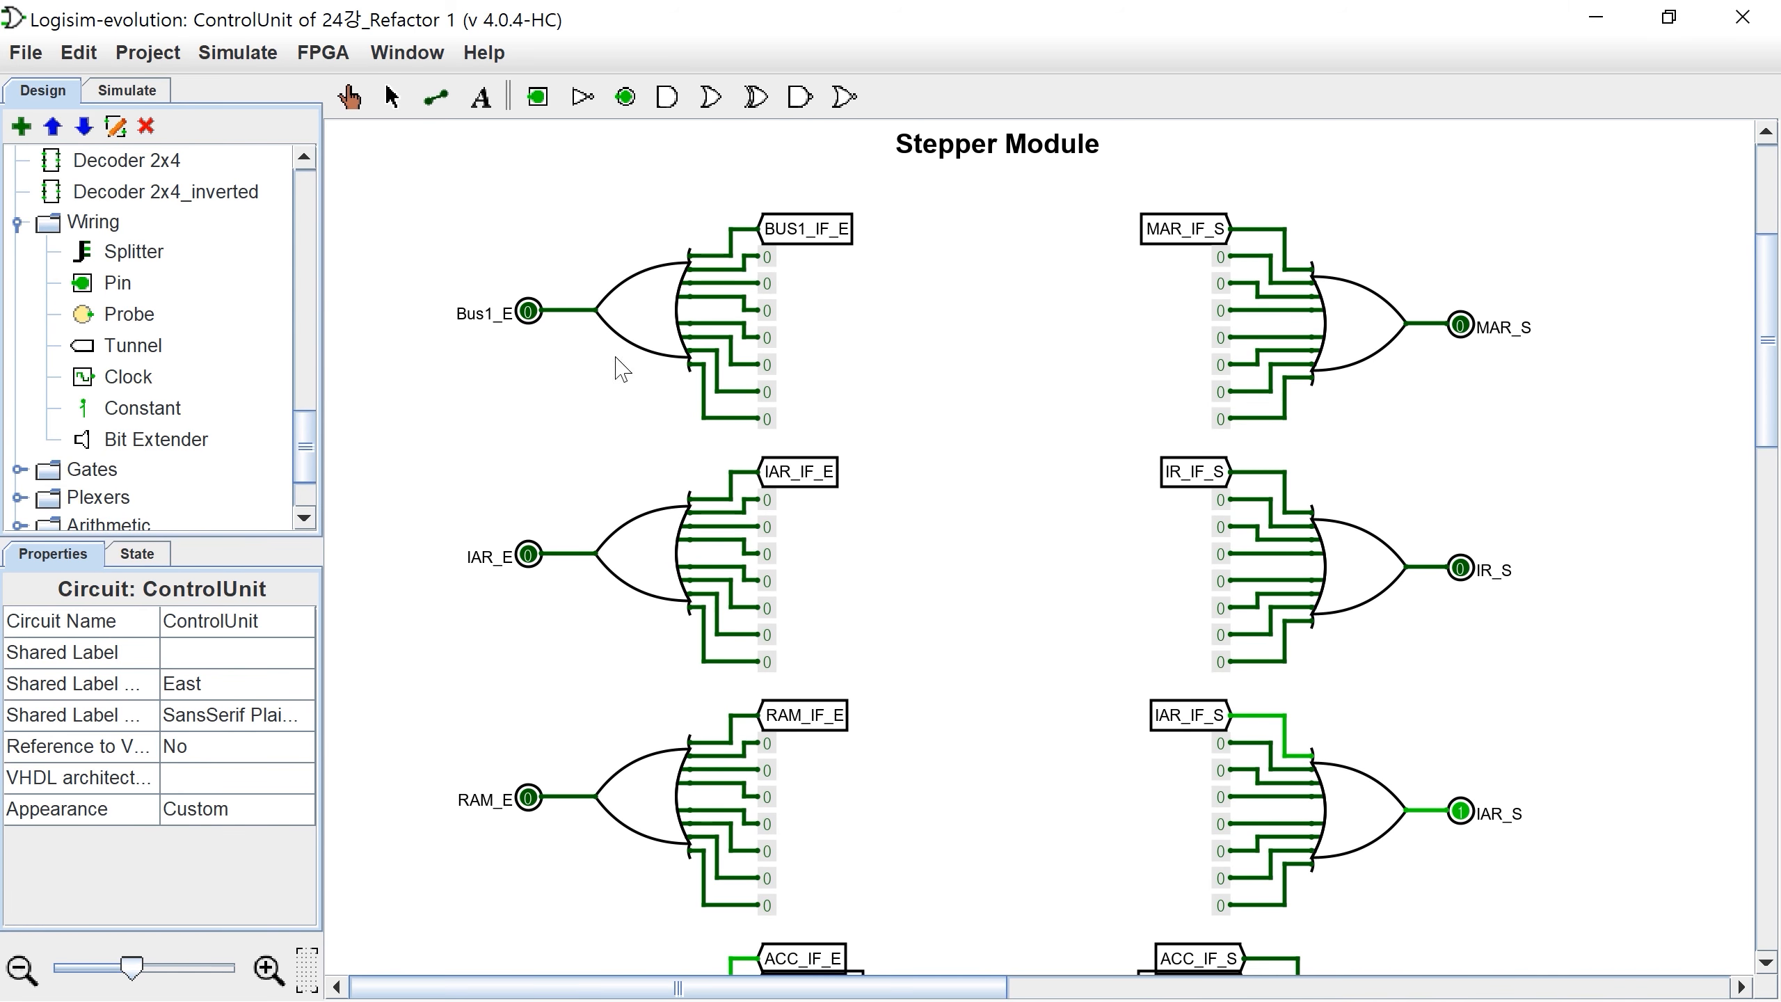
{"action": "scroll", "coordinate": [621, 369], "scroll_direction": "down", "scroll_amount": 15}
{"action": "scroll", "coordinate": [750, 519], "scroll_direction": "up", "scroll_amount": 7}
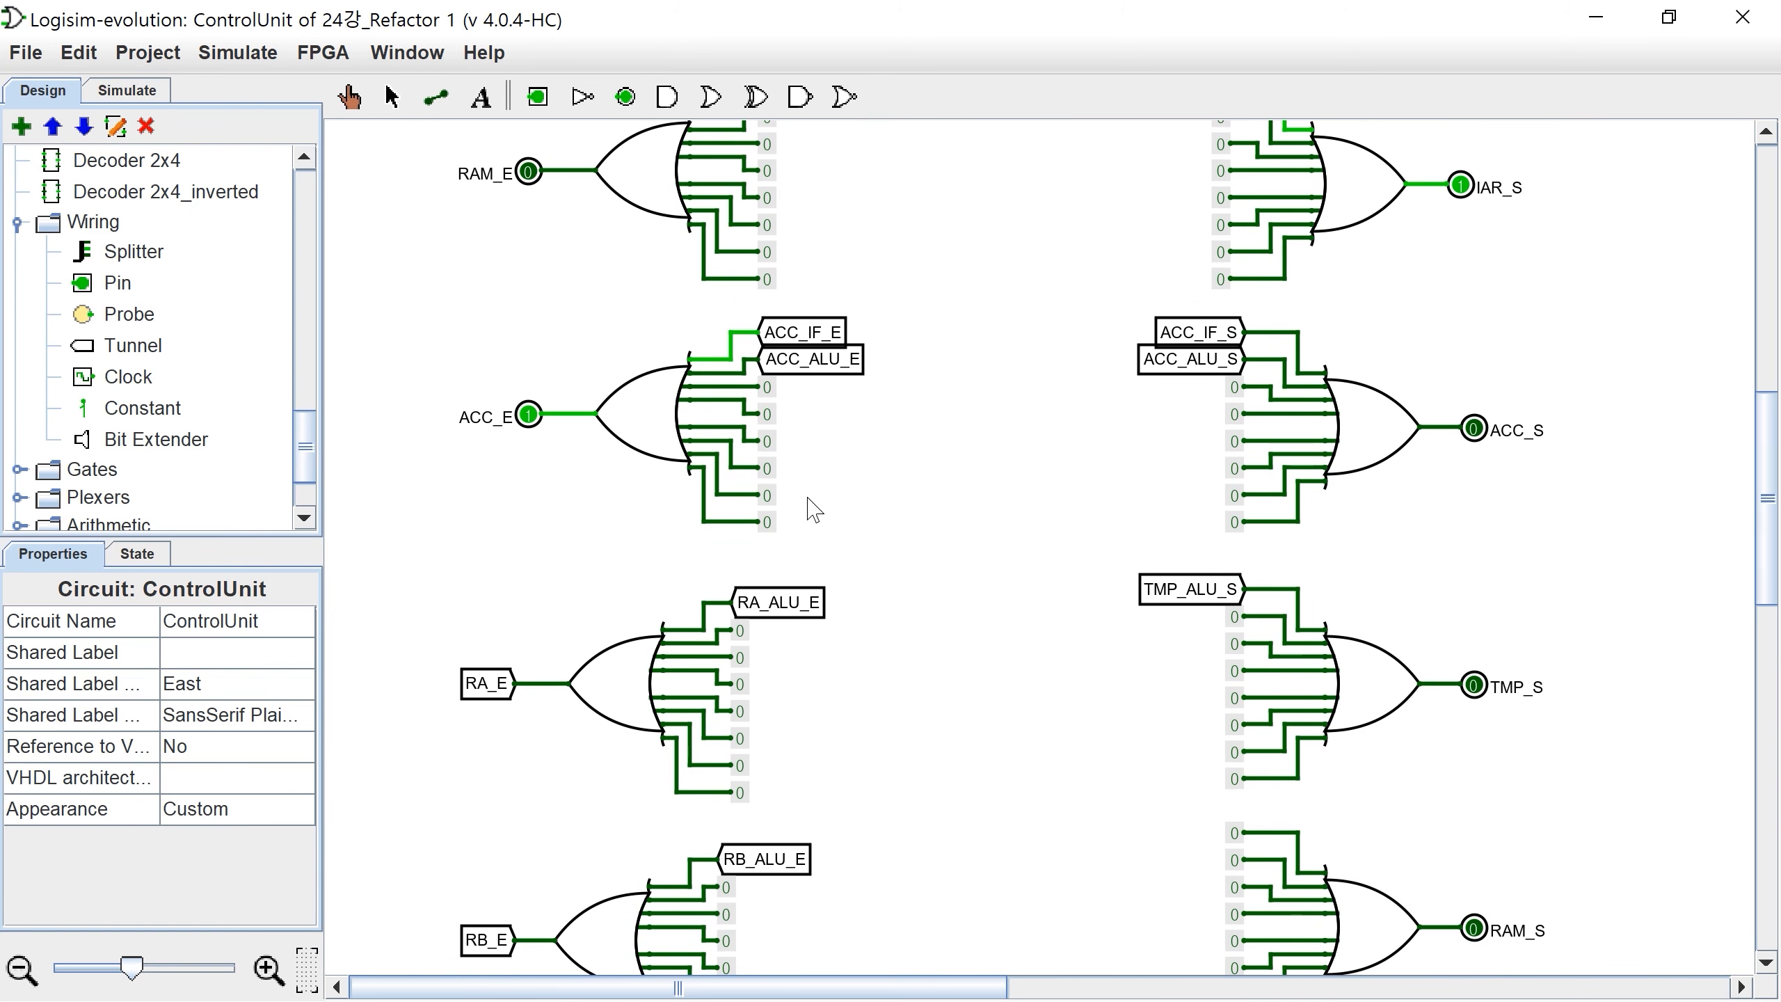
{"action": "scroll", "coordinate": [813, 508], "scroll_direction": "up", "scroll_amount": 5}
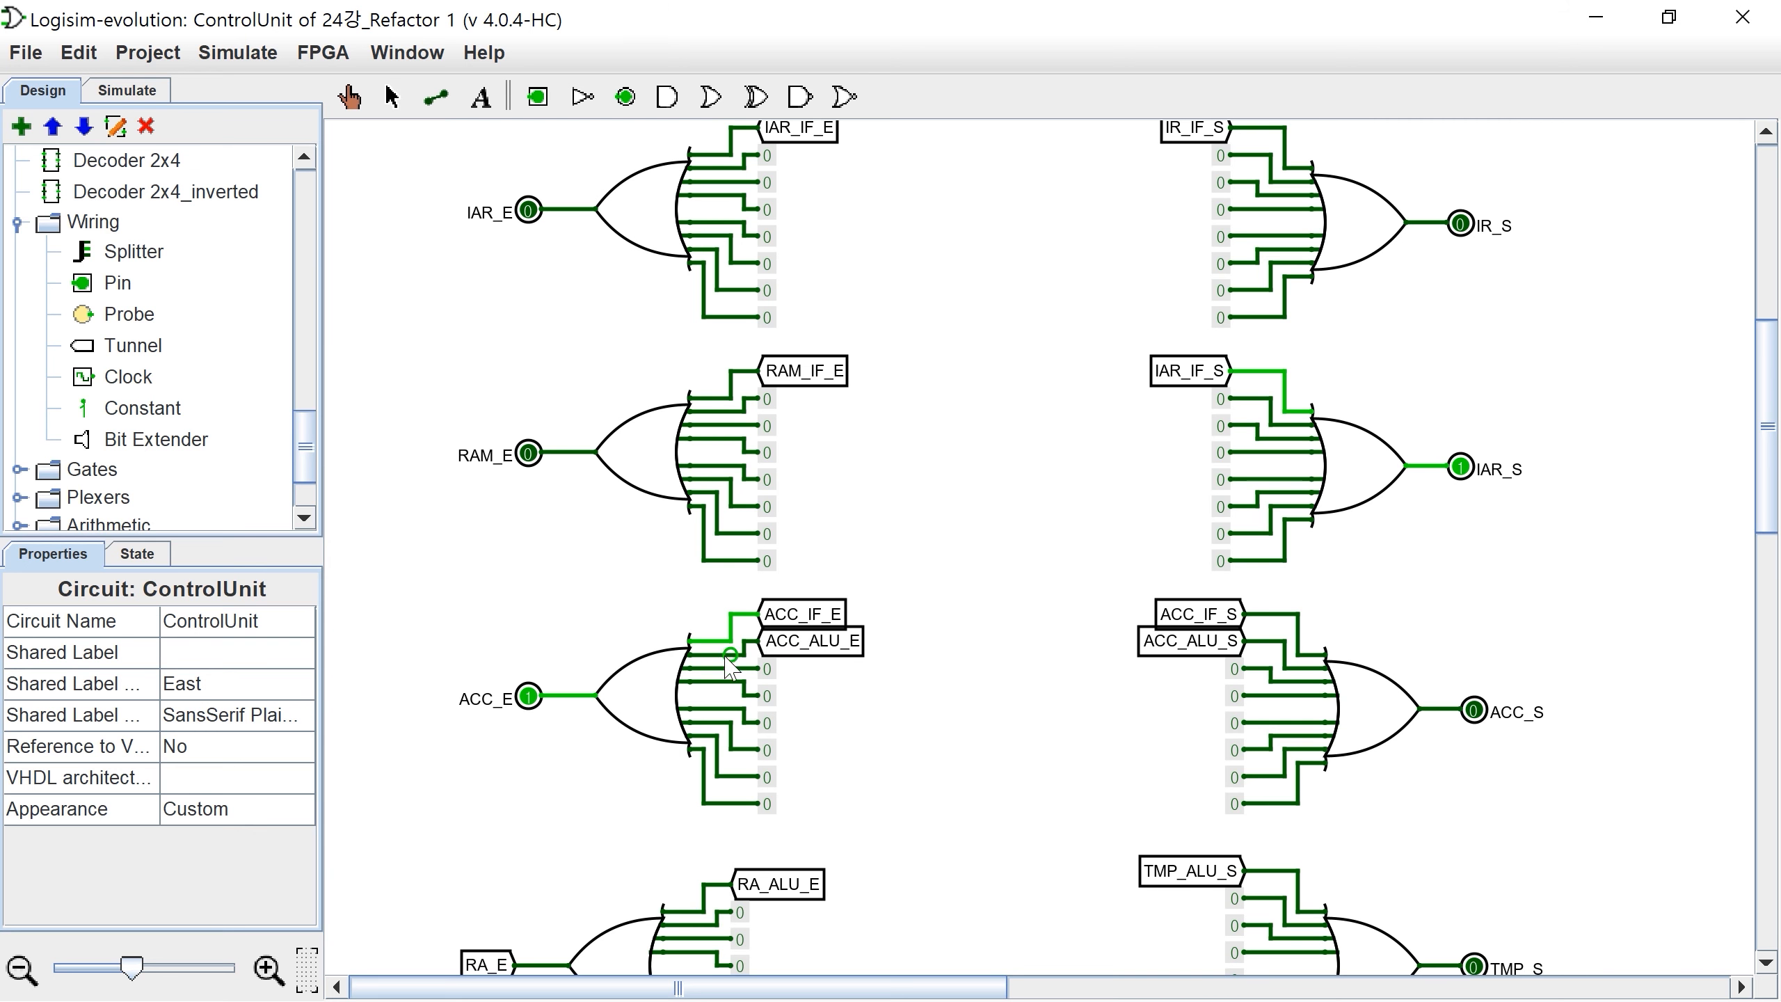
{"action": "scroll", "coordinate": [666, 673], "scroll_direction": "down", "scroll_amount": 6}
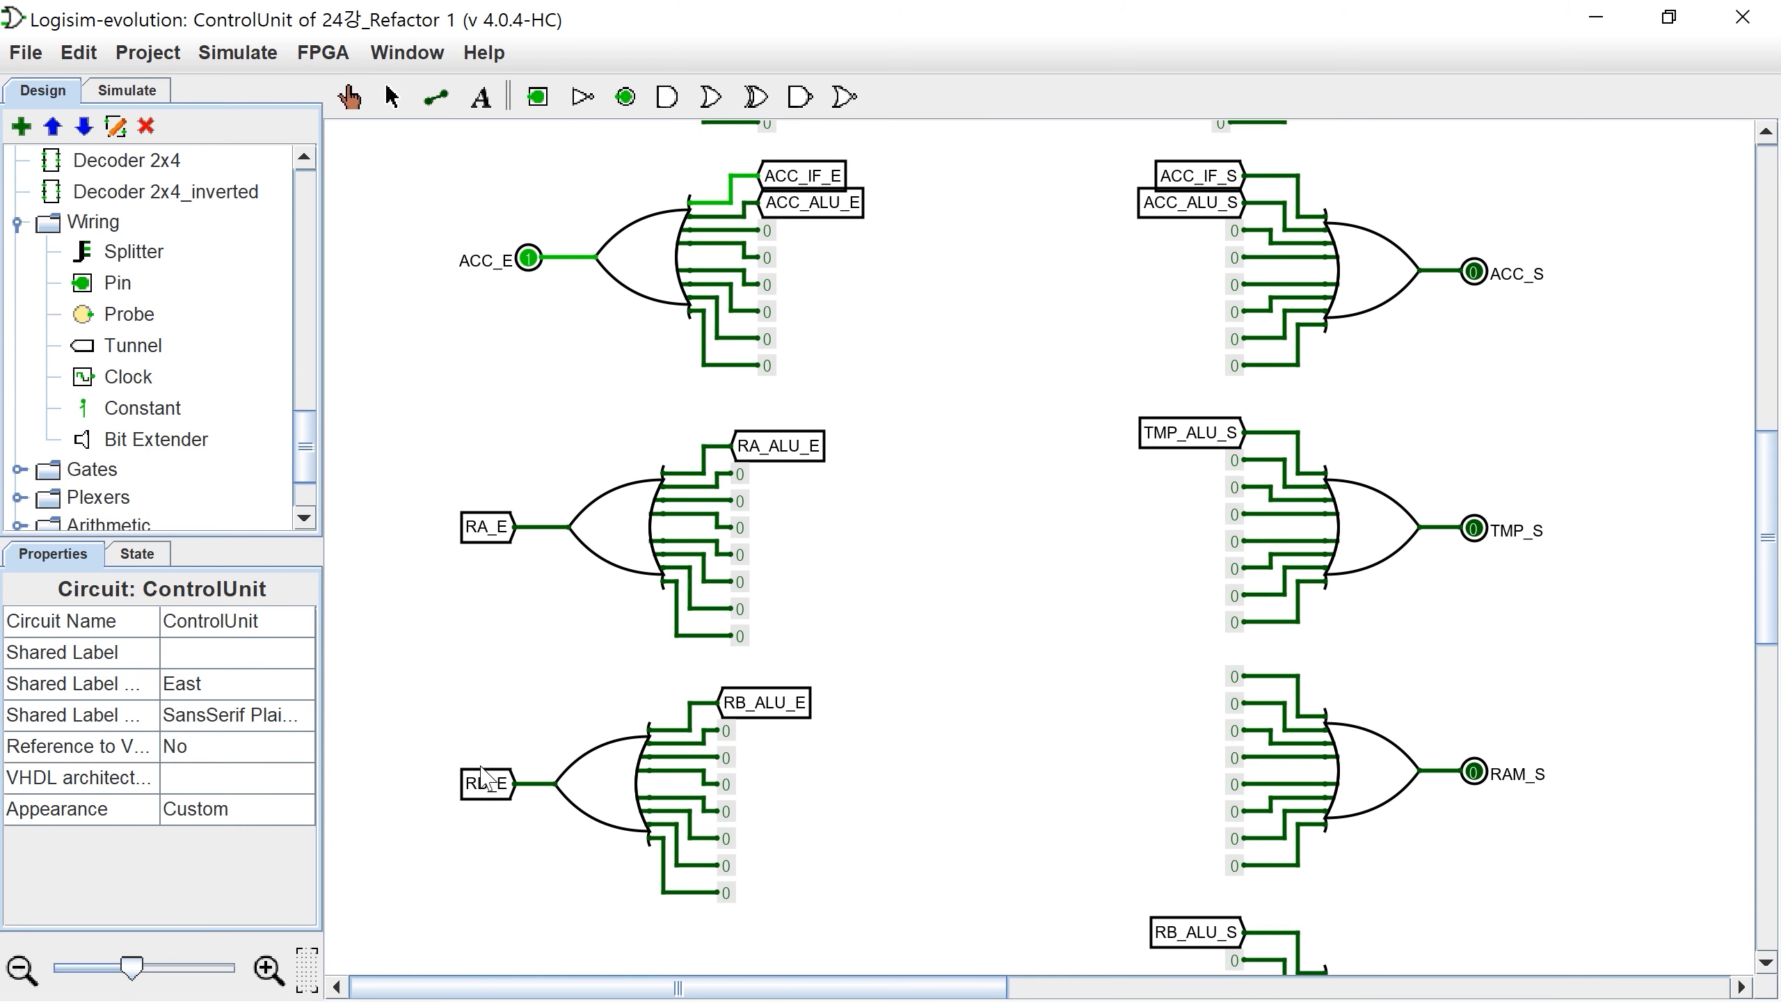
{"action": "scroll", "coordinate": [702, 590], "scroll_direction": "down", "scroll_amount": 1}
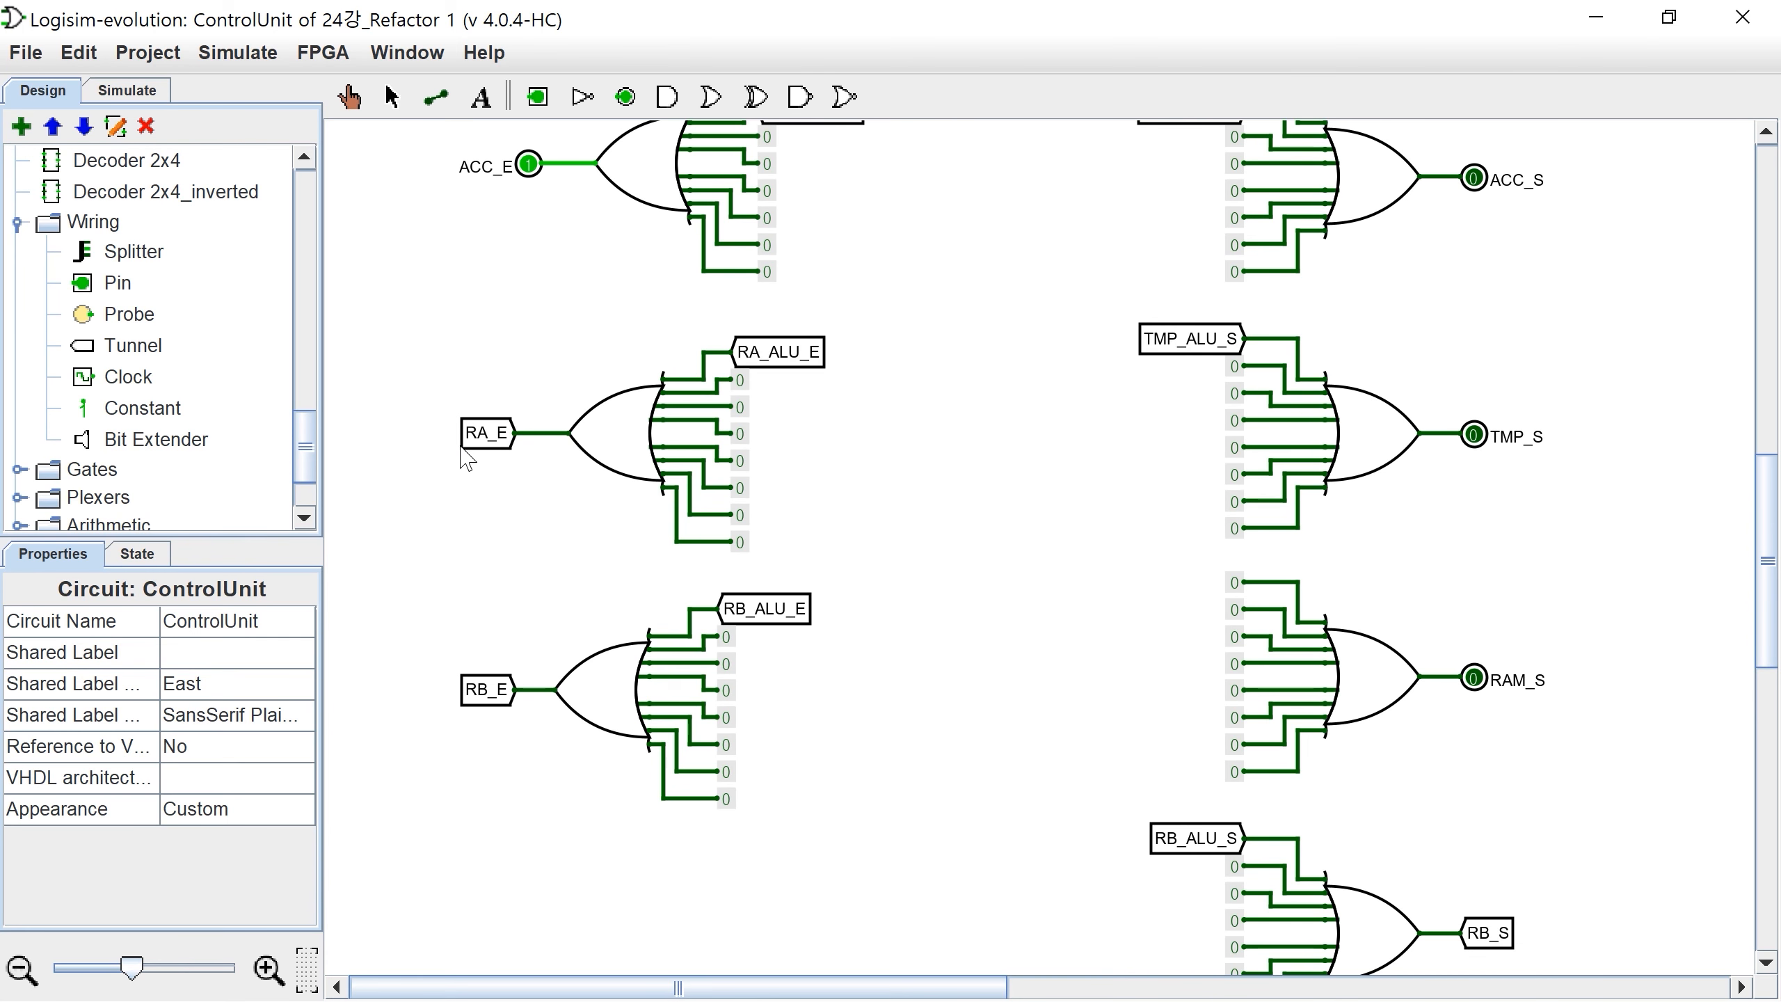
{"action": "scroll", "coordinate": [957, 884], "scroll_direction": "down", "scroll_amount": 2}
Step: Examine the register enable outputs R0_E to R3_E and the OR gates feeding the set outputs, from MAR_S through RB_S
{"action": "left_click_drag", "start_coordinate": [894, 989], "coordinate": [1269, 978]}
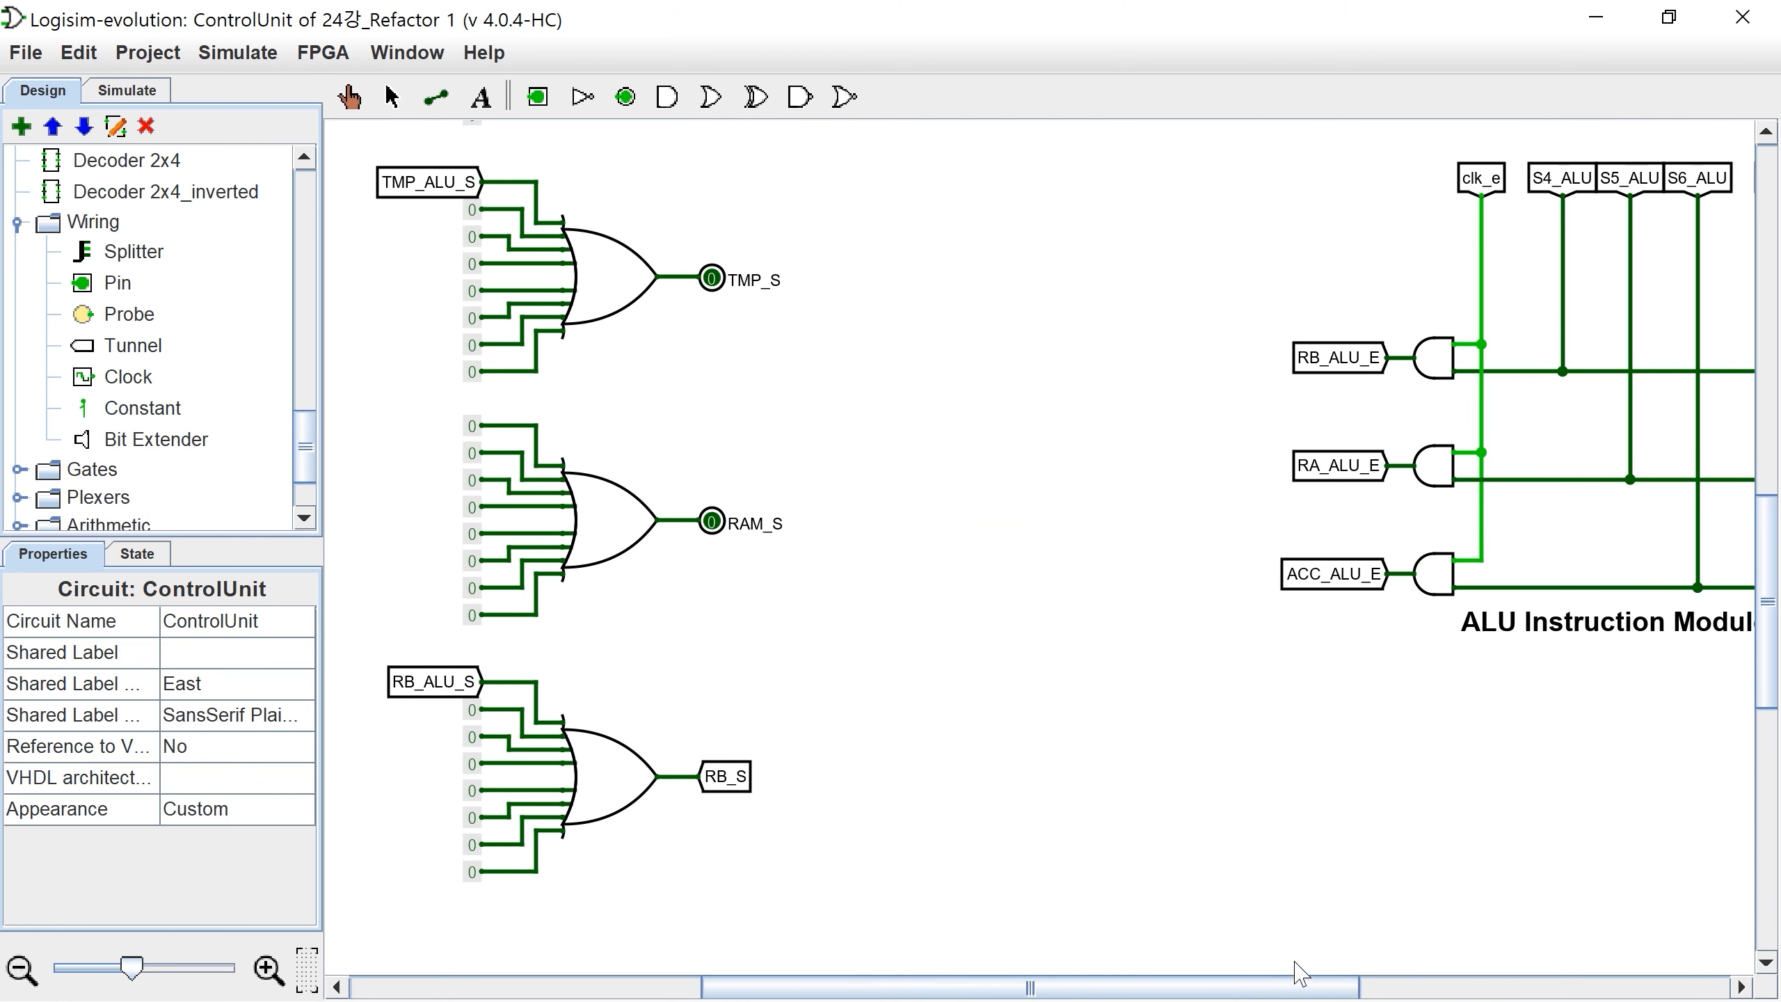
{"action": "scroll", "coordinate": [1399, 864], "scroll_direction": "up", "scroll_amount": 14}
{"action": "scroll", "coordinate": [1220, 379], "scroll_direction": "up", "scroll_amount": 4}
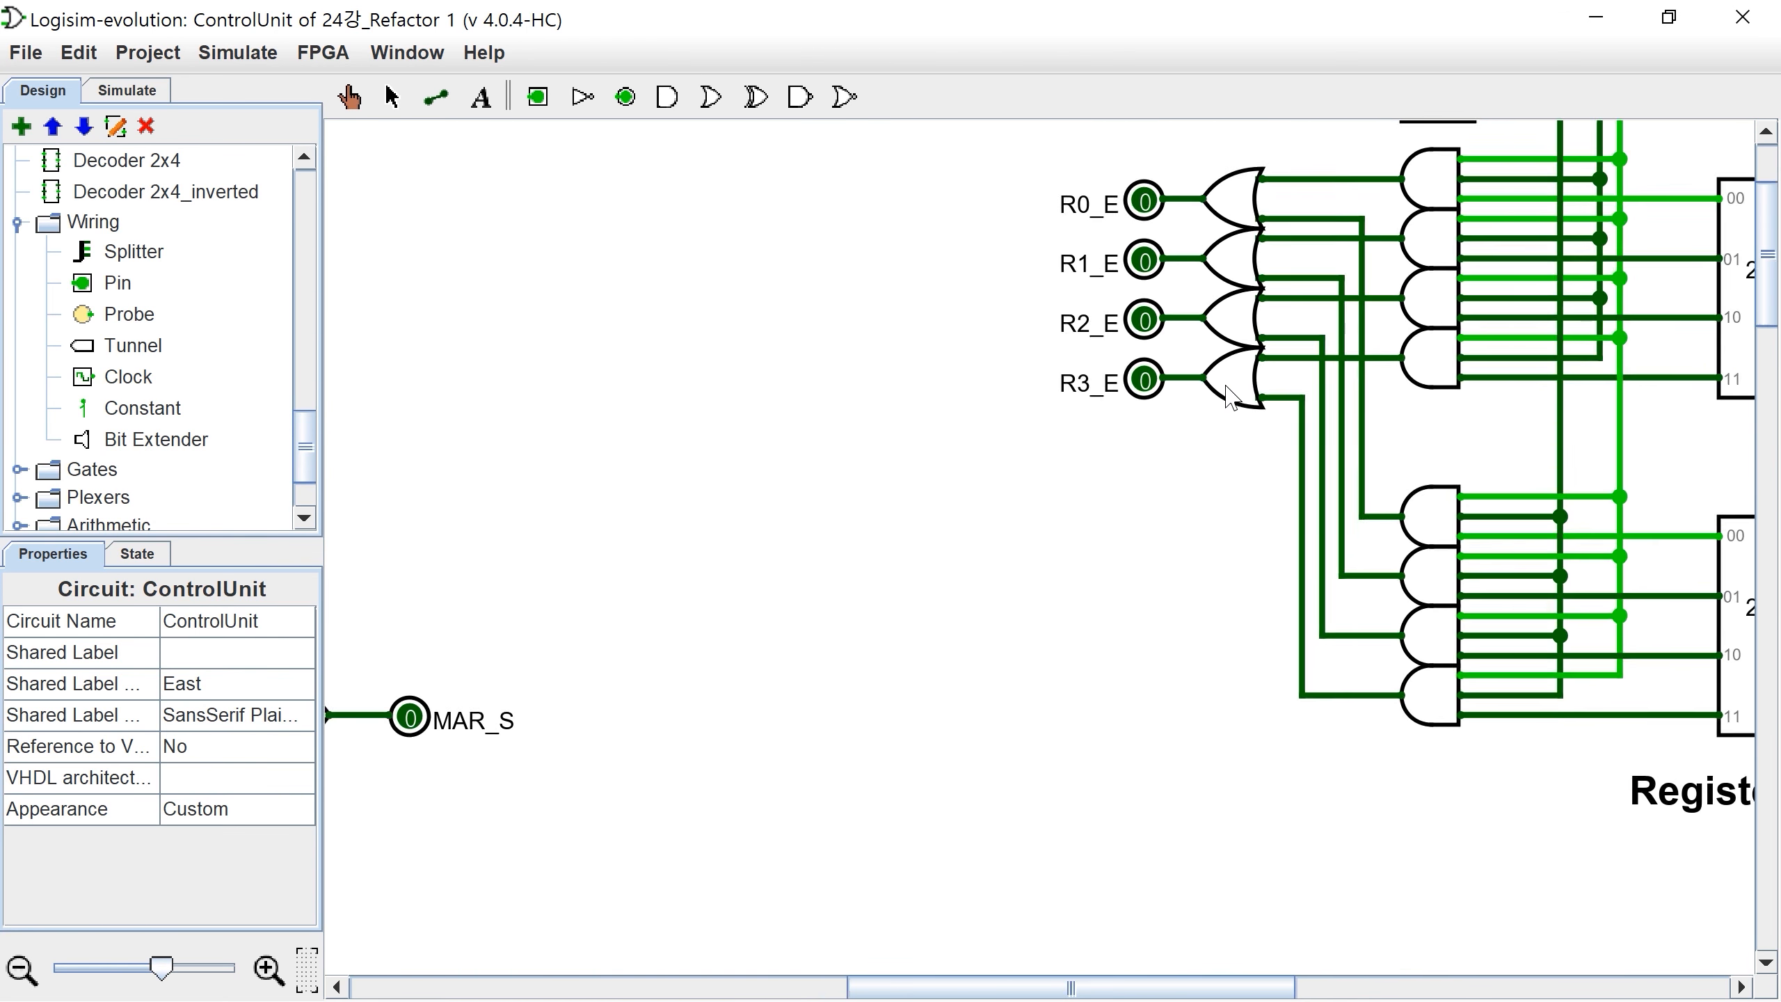
{"action": "scroll", "coordinate": [1072, 350], "scroll_direction": "down", "scroll_amount": 3}
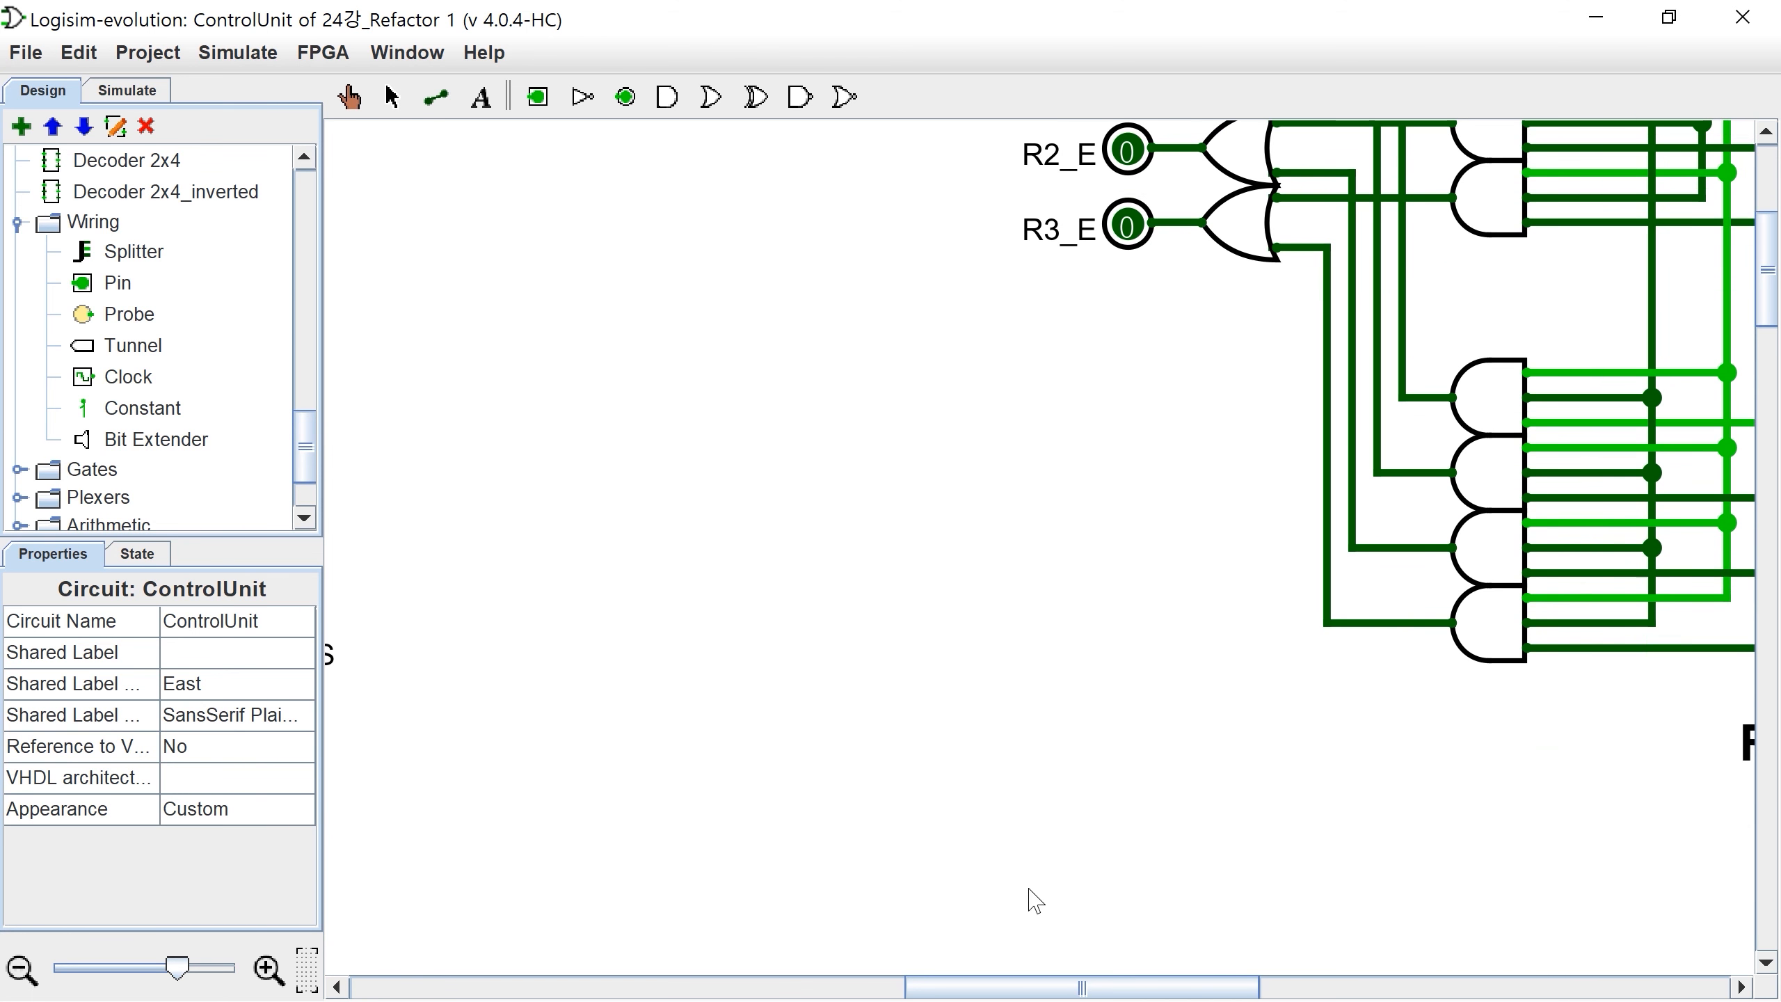
{"action": "left_click_drag", "start_coordinate": [1020, 987], "coordinate": [767, 986]}
{"action": "scroll", "coordinate": [1147, 739], "scroll_direction": "down", "scroll_amount": 2}
{"action": "scroll", "coordinate": [1363, 631], "scroll_direction": "down", "scroll_amount": 3}
{"action": "scroll", "coordinate": [1353, 666], "scroll_direction": "down", "scroll_amount": 1}
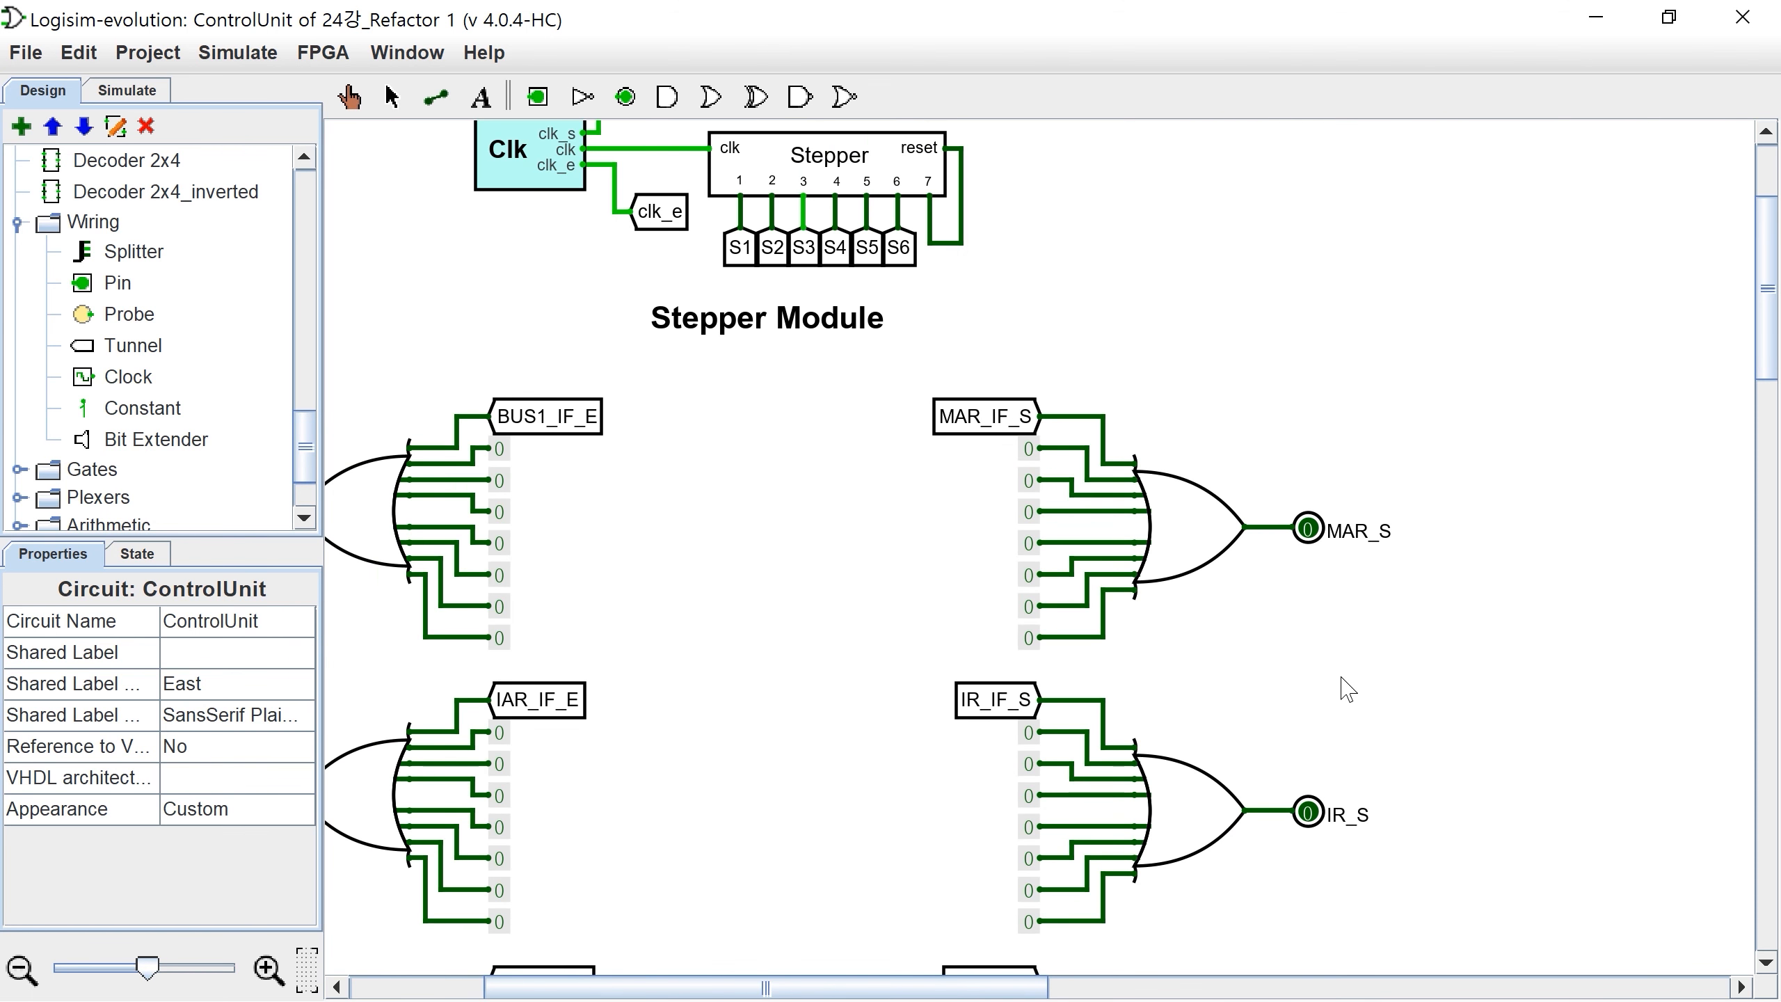
{"action": "scroll", "coordinate": [1305, 597], "scroll_direction": "down", "scroll_amount": 3}
{"action": "scroll", "coordinate": [1023, 491], "scroll_direction": "down", "scroll_amount": 6}
{"action": "scroll", "coordinate": [1026, 499], "scroll_direction": "down", "scroll_amount": 10}
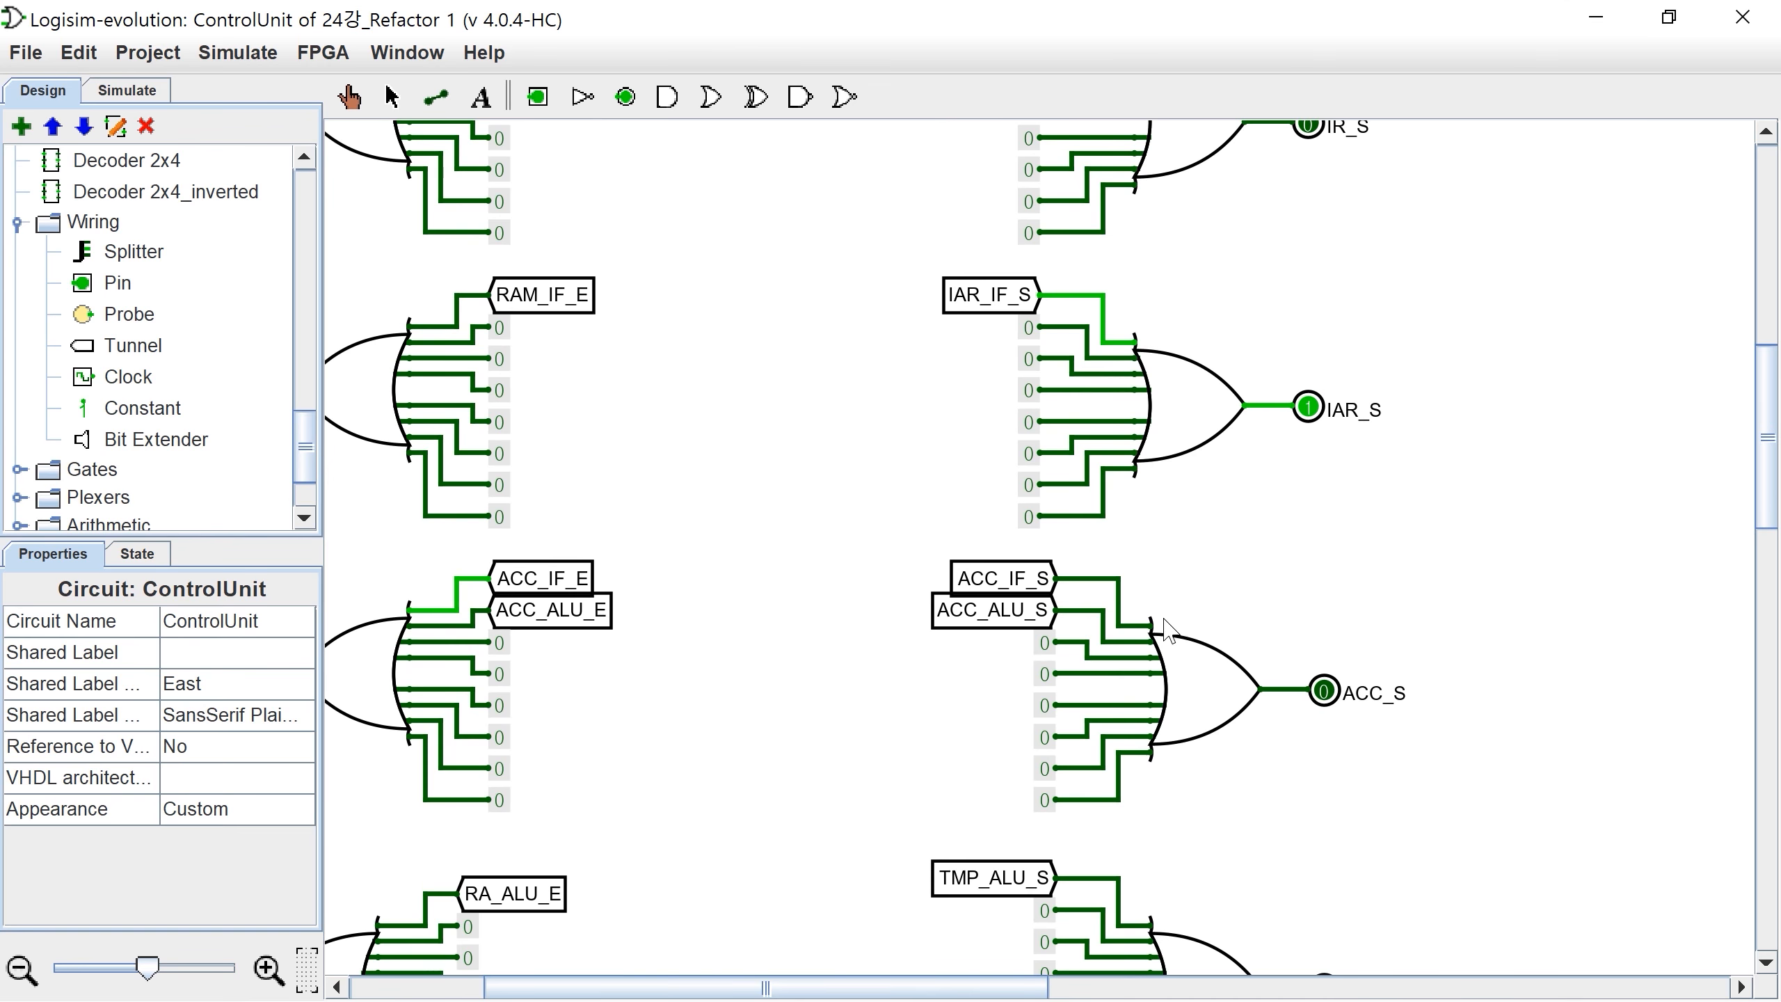
{"action": "scroll", "coordinate": [1143, 617], "scroll_direction": "down", "scroll_amount": 5}
{"action": "scroll", "coordinate": [1143, 617], "scroll_direction": "right", "scroll_amount": 5}
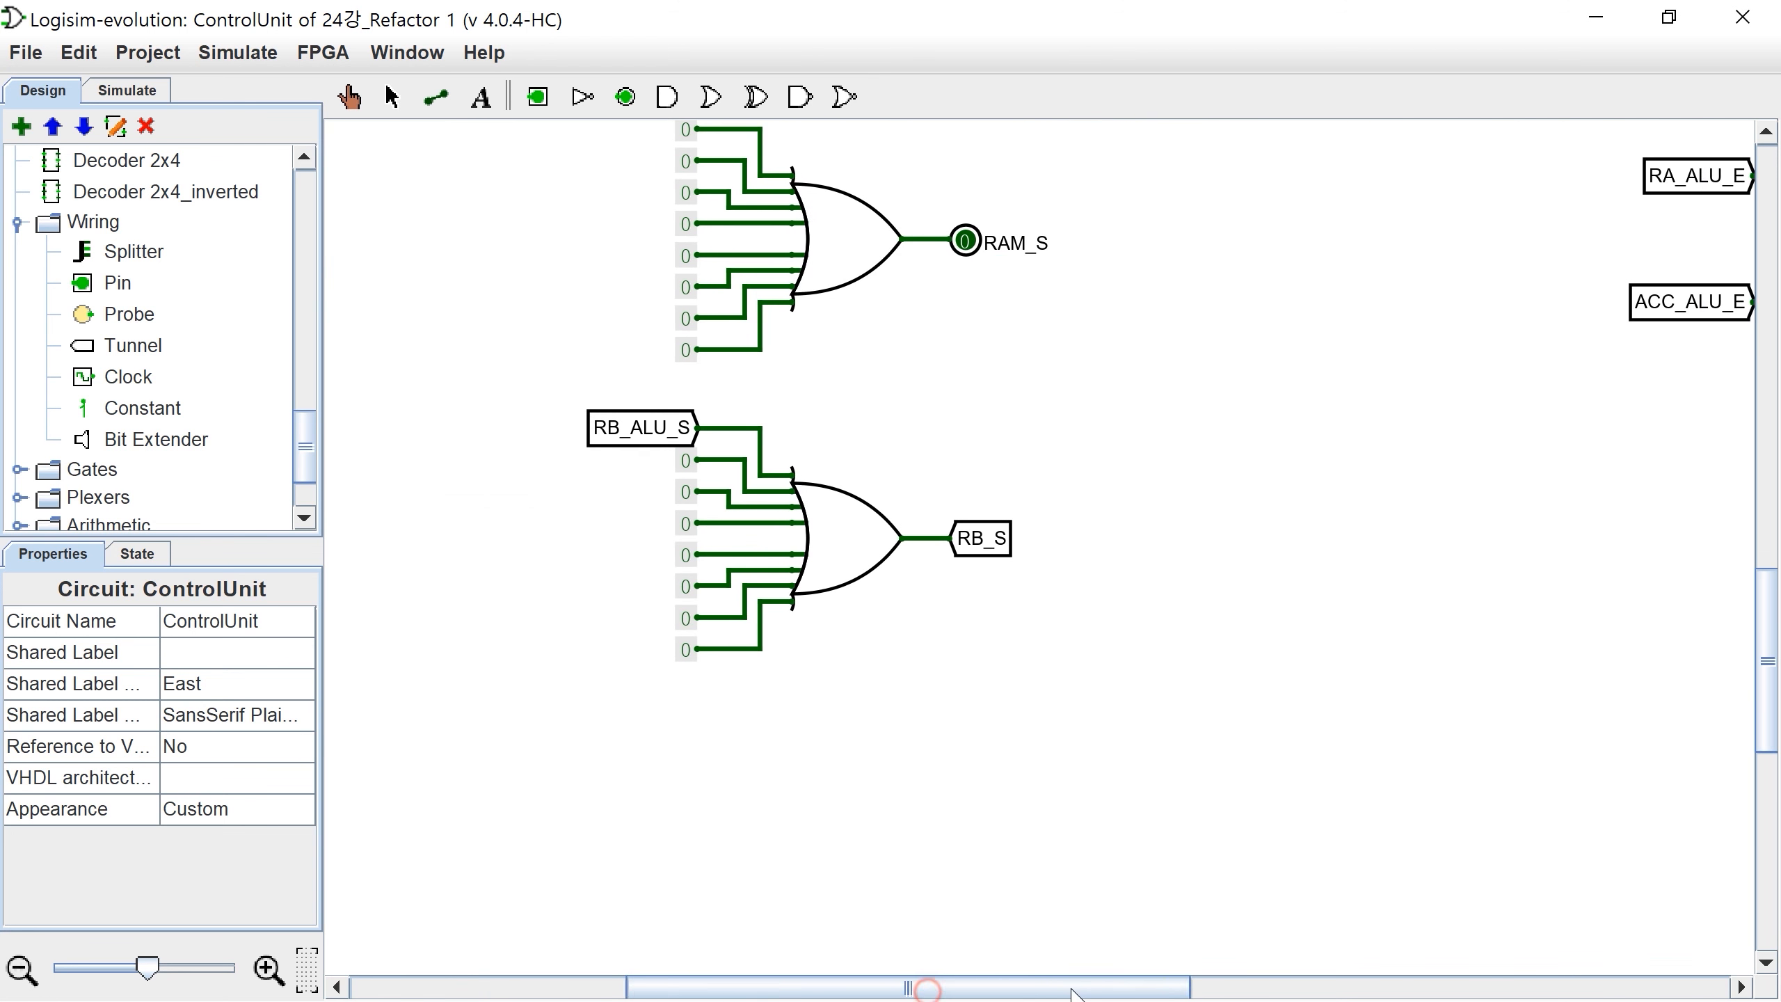
{"action": "scroll", "coordinate": [1157, 613], "scroll_direction": "left", "scroll_amount": 3}
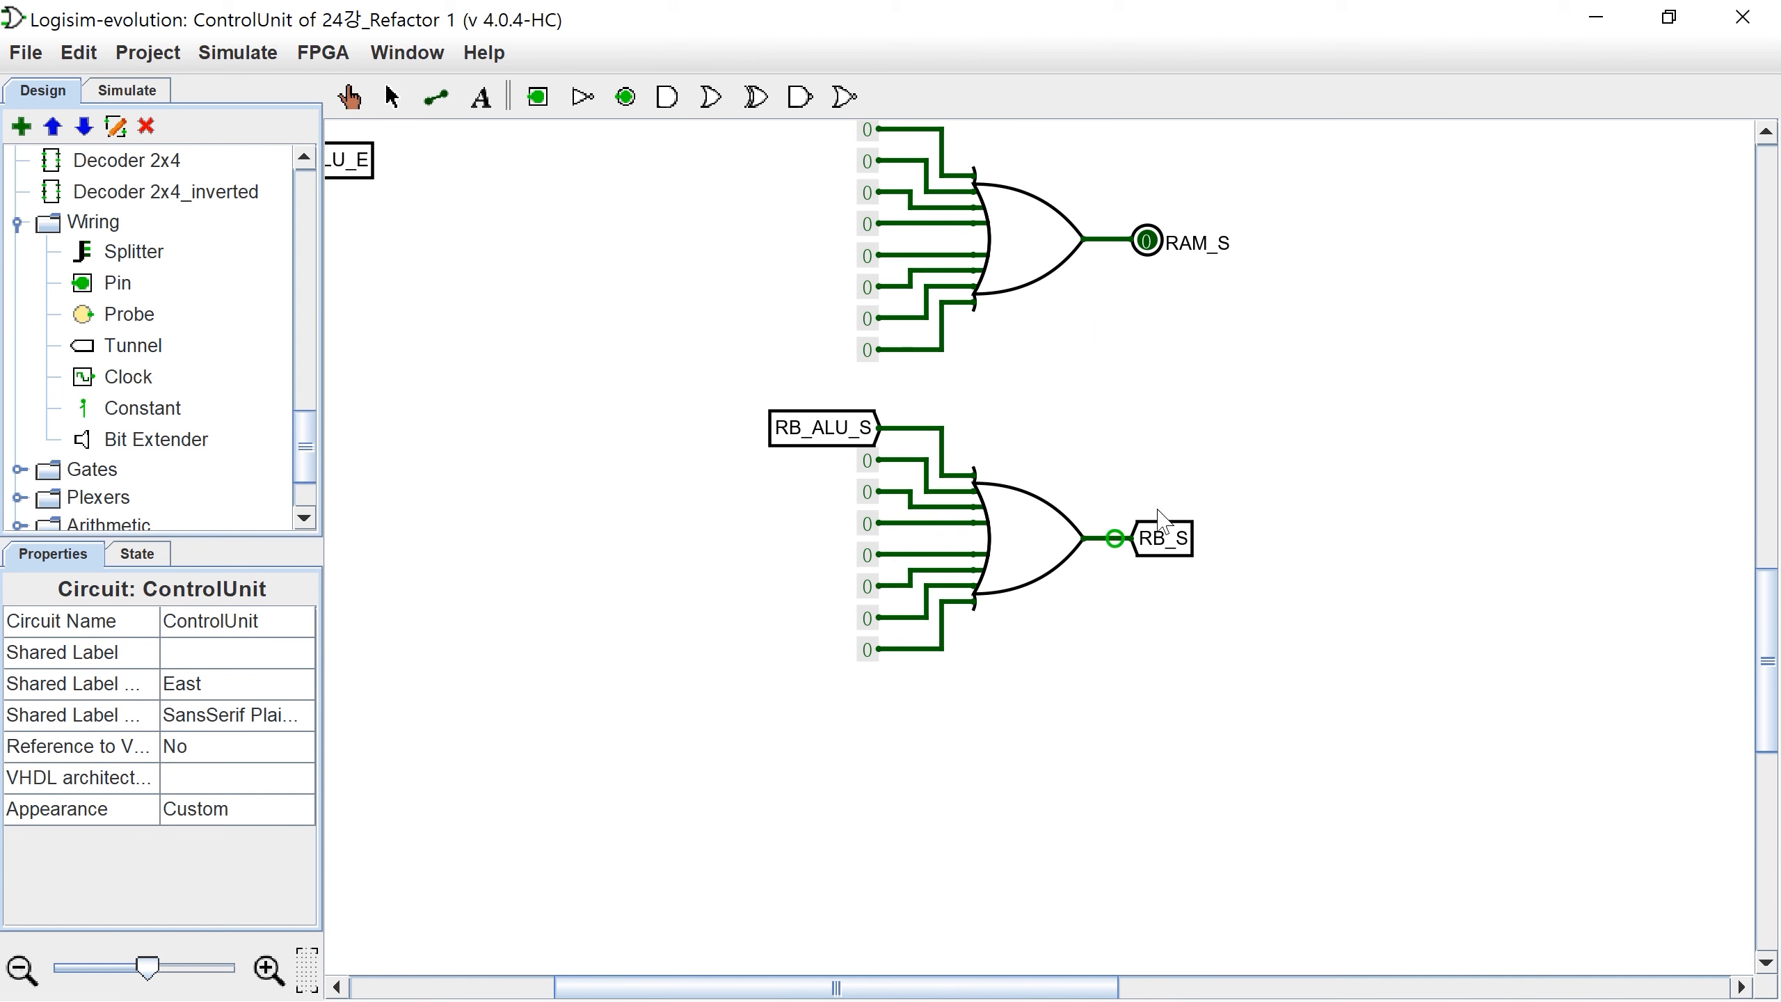
Step: Review the ALU Instruction, ALU Instruction Condition and Register Selection modules and the overall ControlUnit layout
{"action": "left_click_drag", "start_coordinate": [968, 988], "coordinate": [1581, 989]}
{"action": "scroll", "coordinate": [1515, 793], "scroll_direction": "up", "scroll_amount": 14}
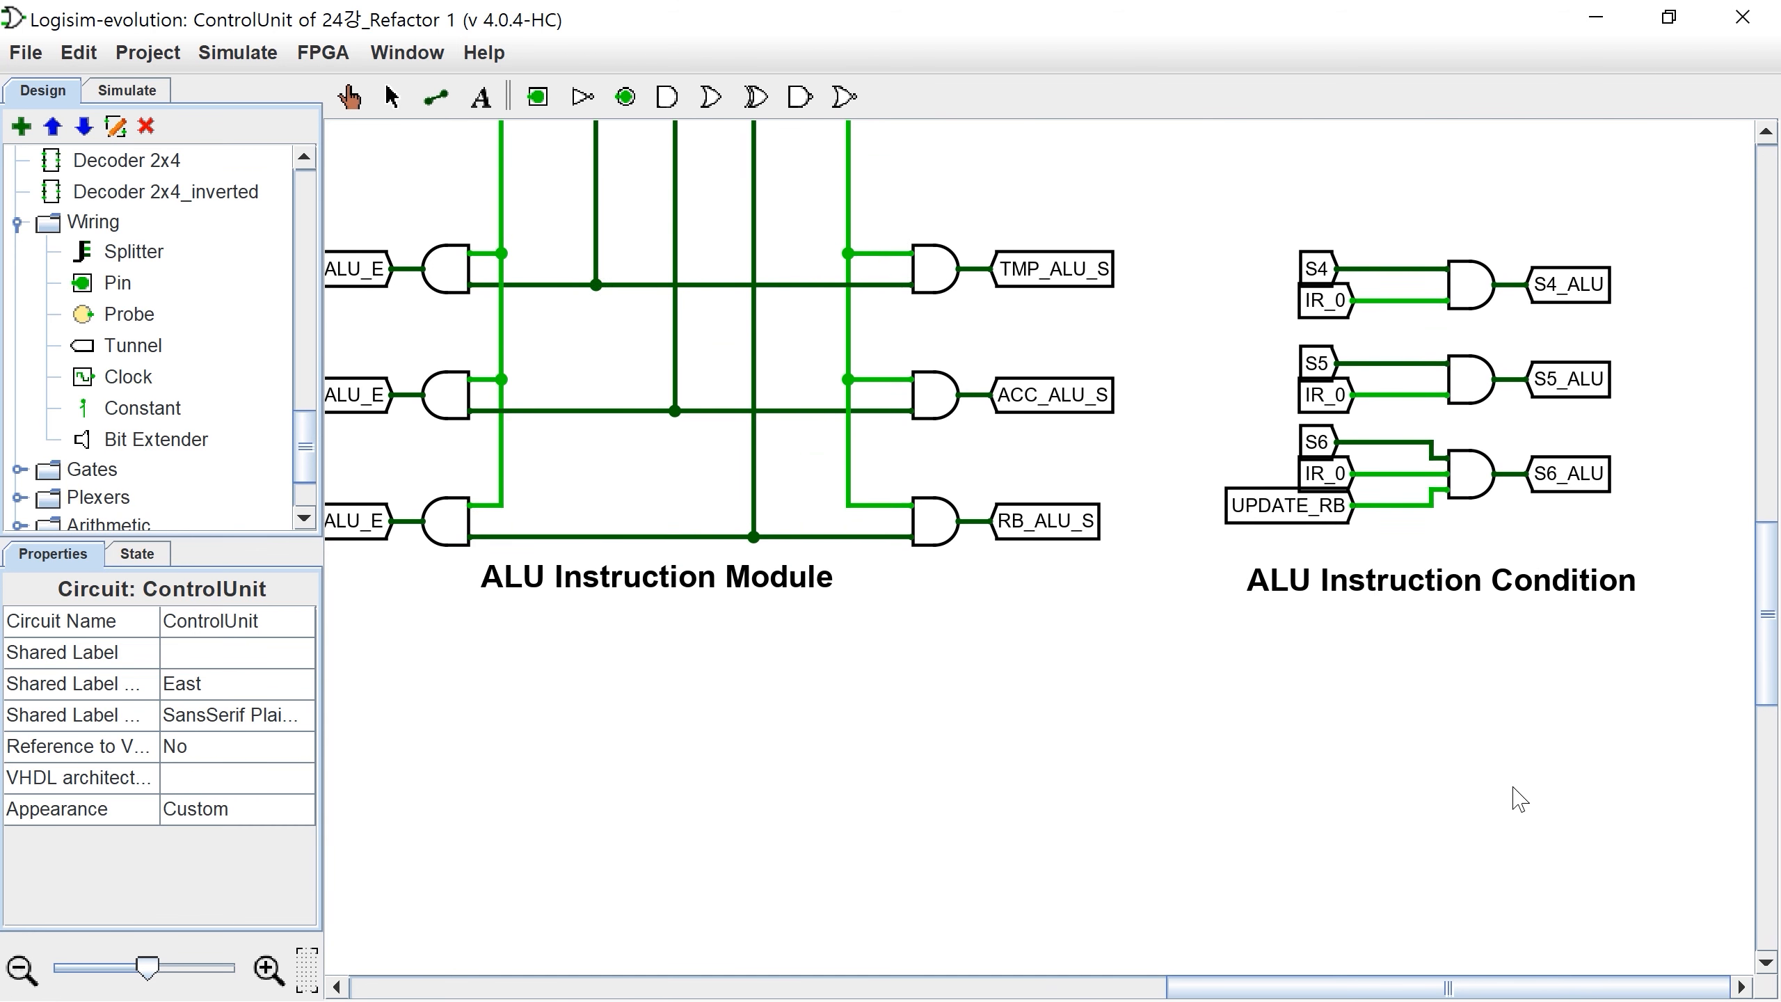
{"action": "scroll", "coordinate": [1326, 675], "scroll_direction": "up", "scroll_amount": 10}
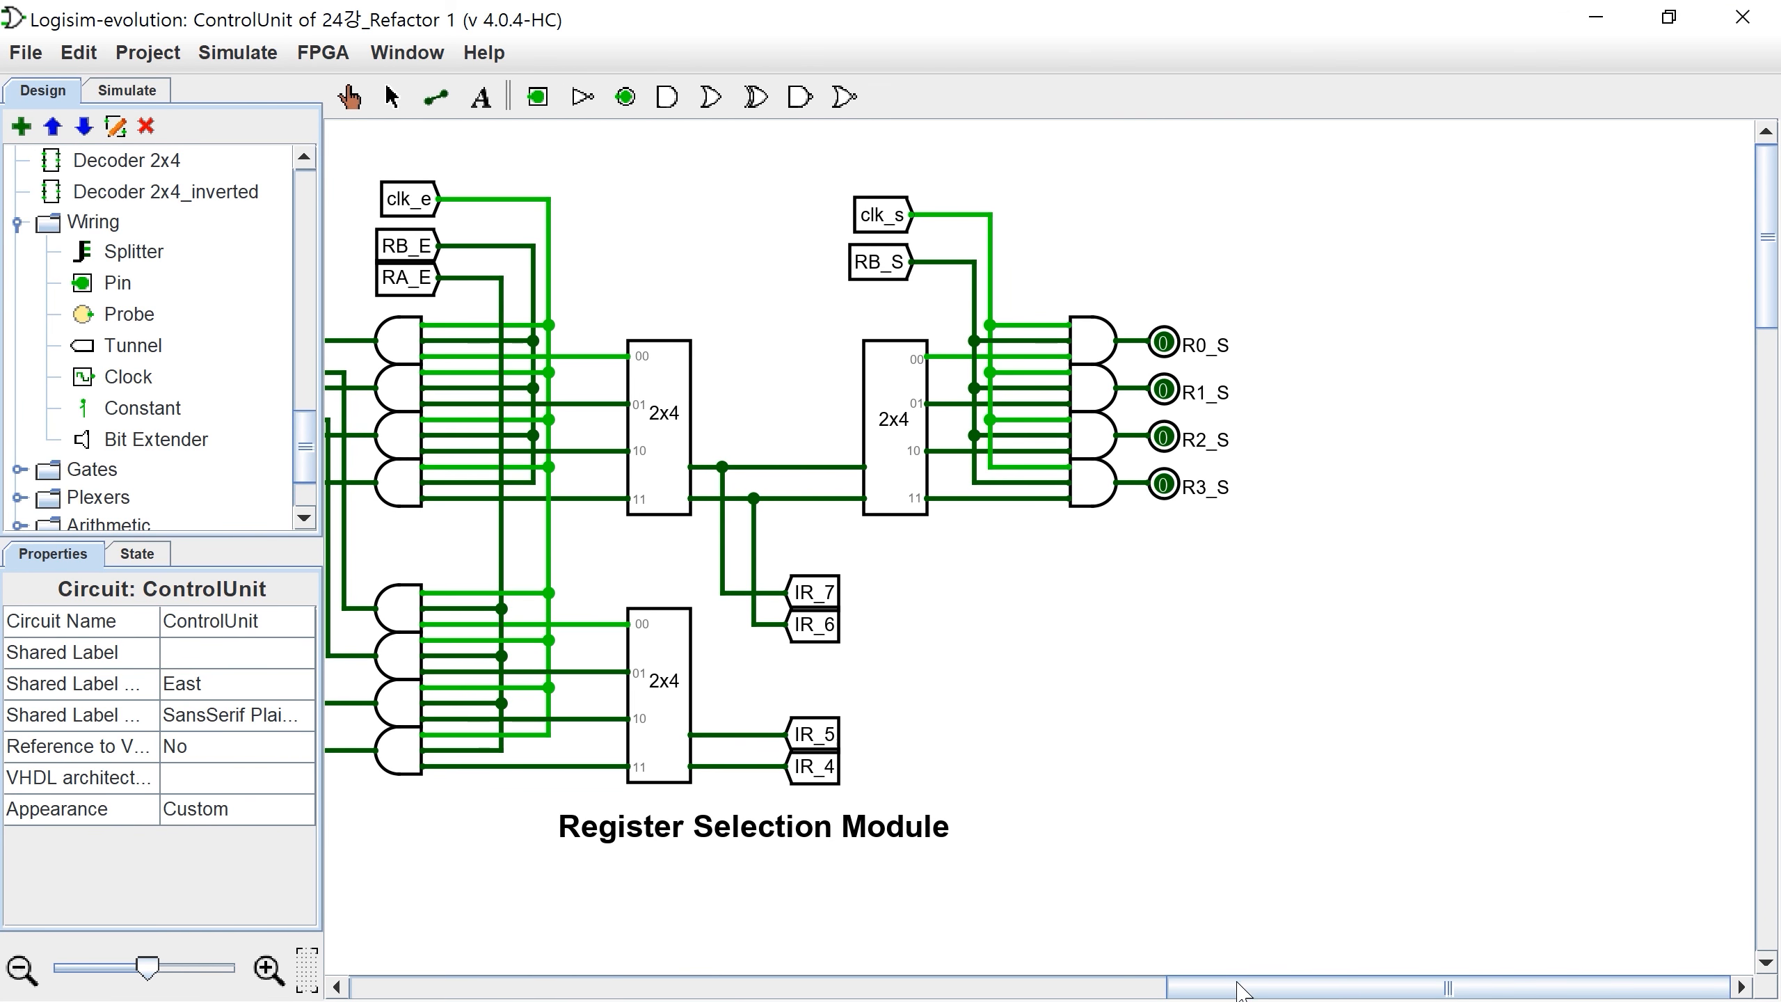
{"action": "left_click_drag", "start_coordinate": [1241, 989], "coordinate": [626, 930]}
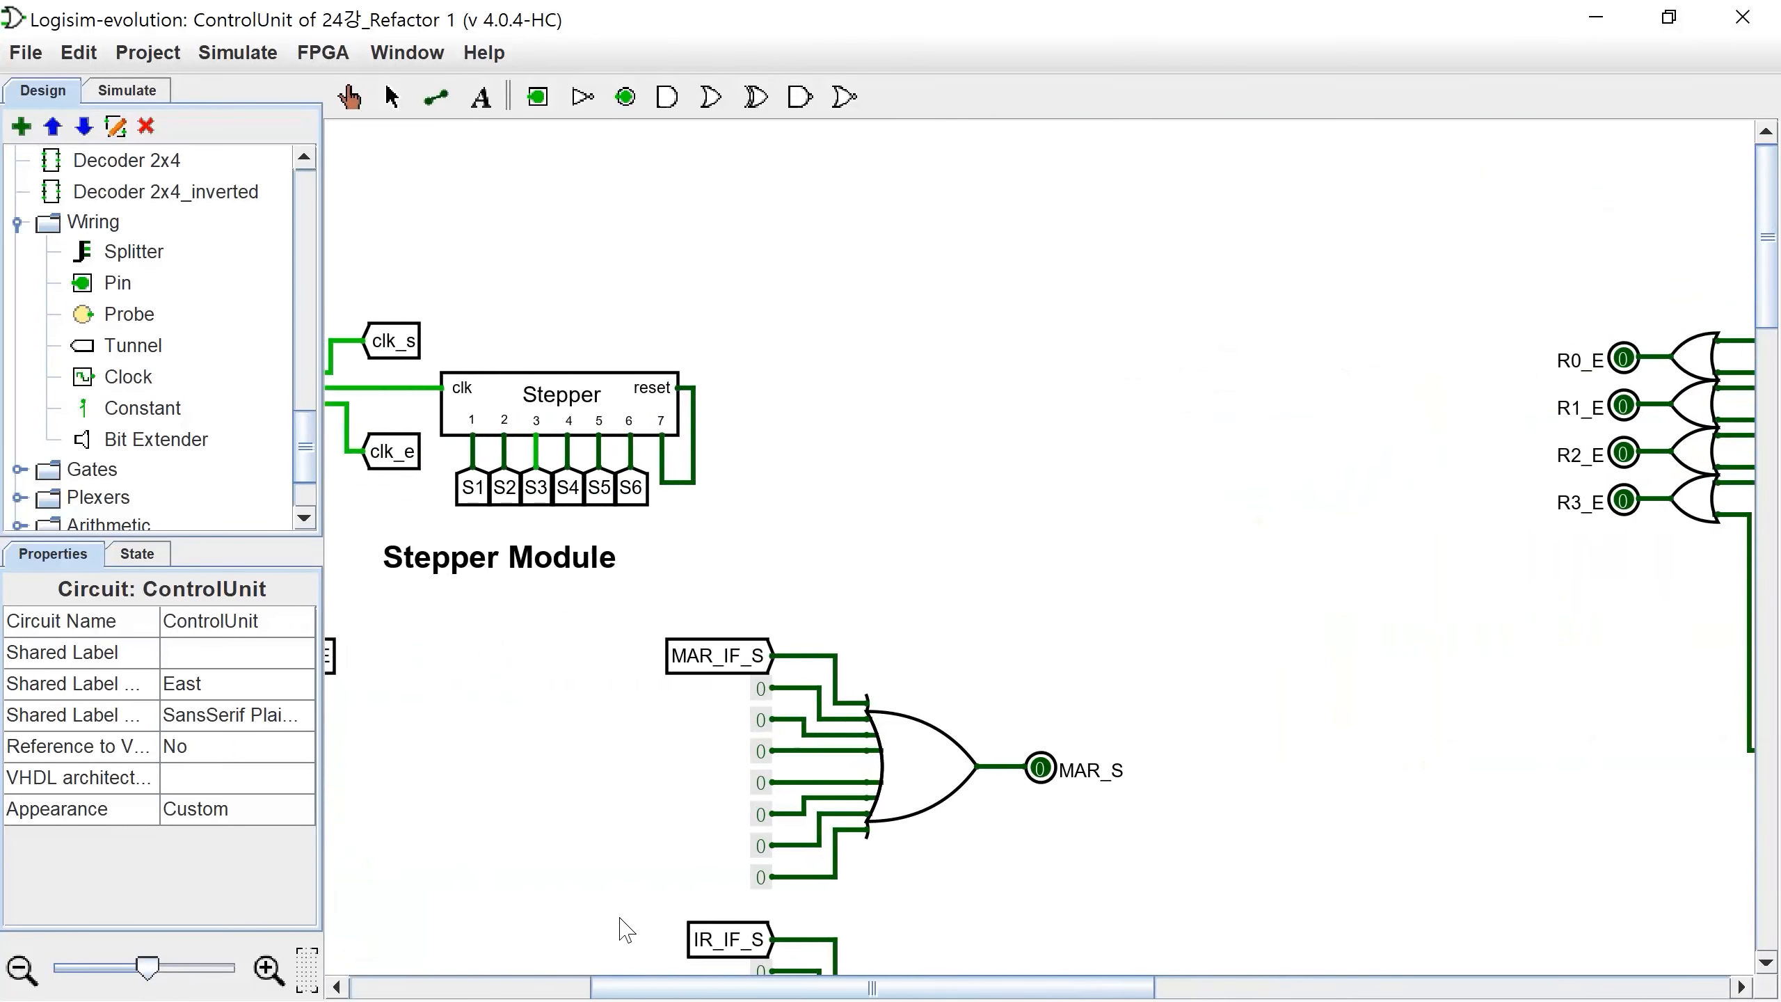
{"action": "scroll", "coordinate": [626, 929], "scroll_direction": "down", "scroll_amount": 6}
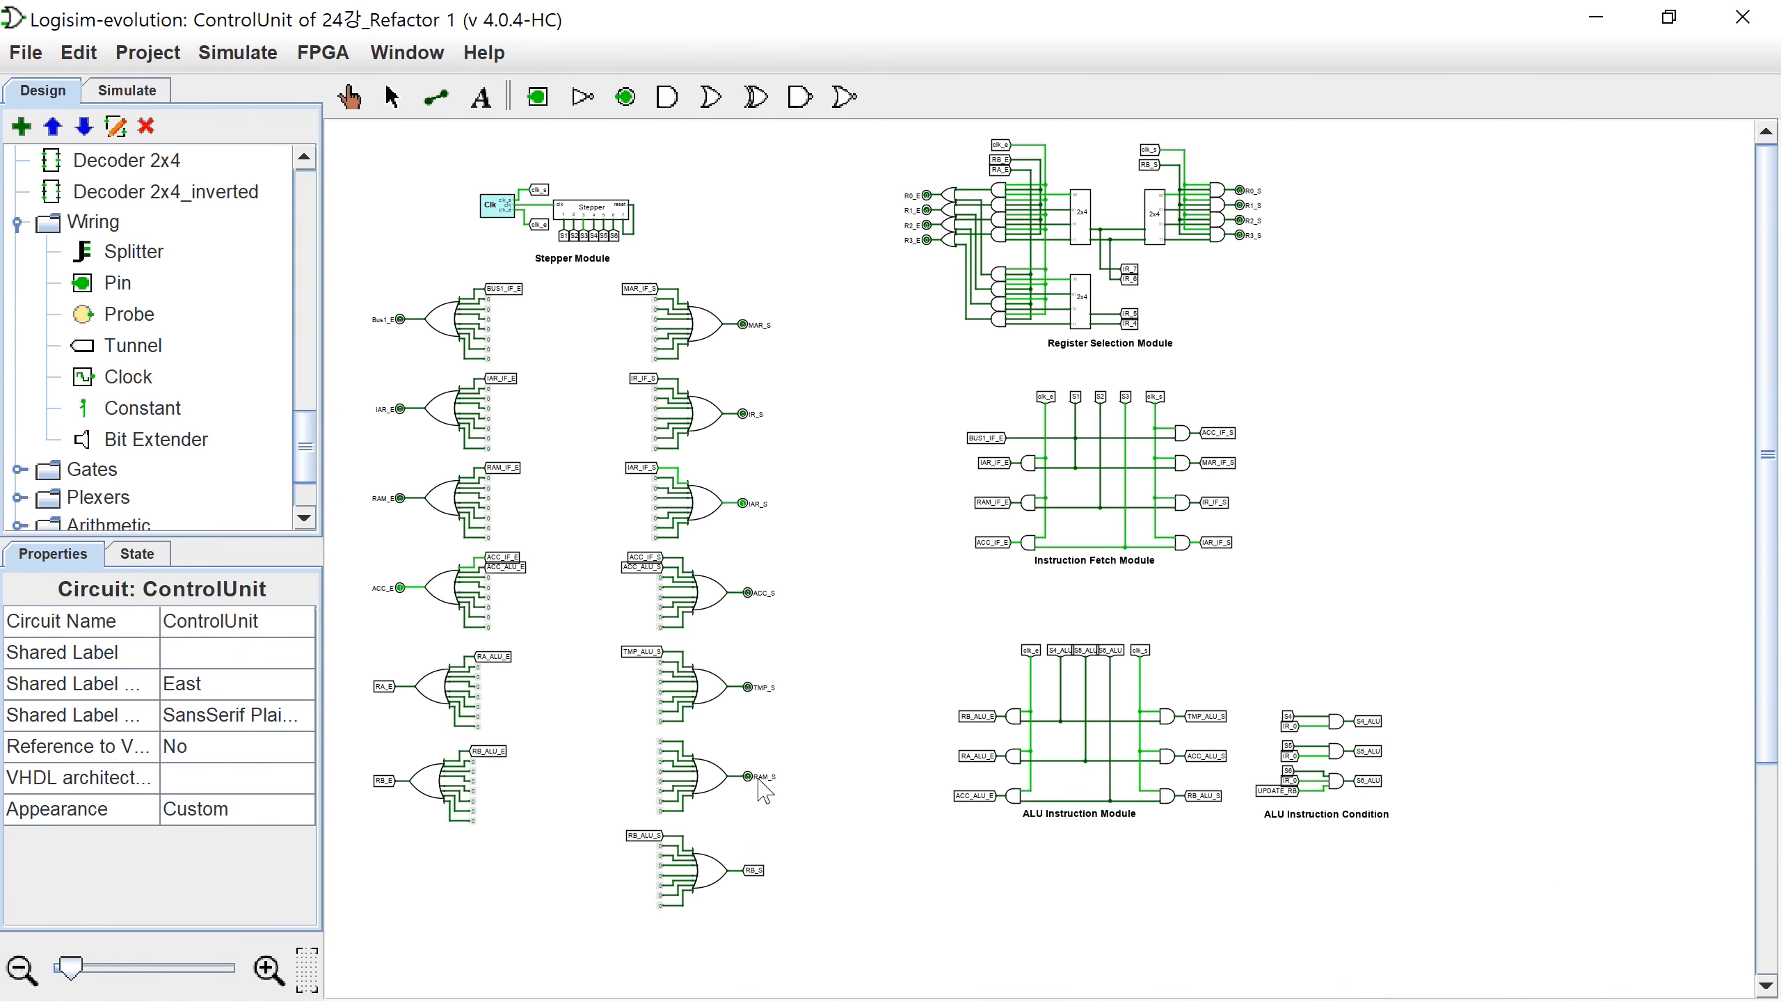
{"action": "scroll", "coordinate": [760, 780], "scroll_direction": "down", "scroll_amount": 4}
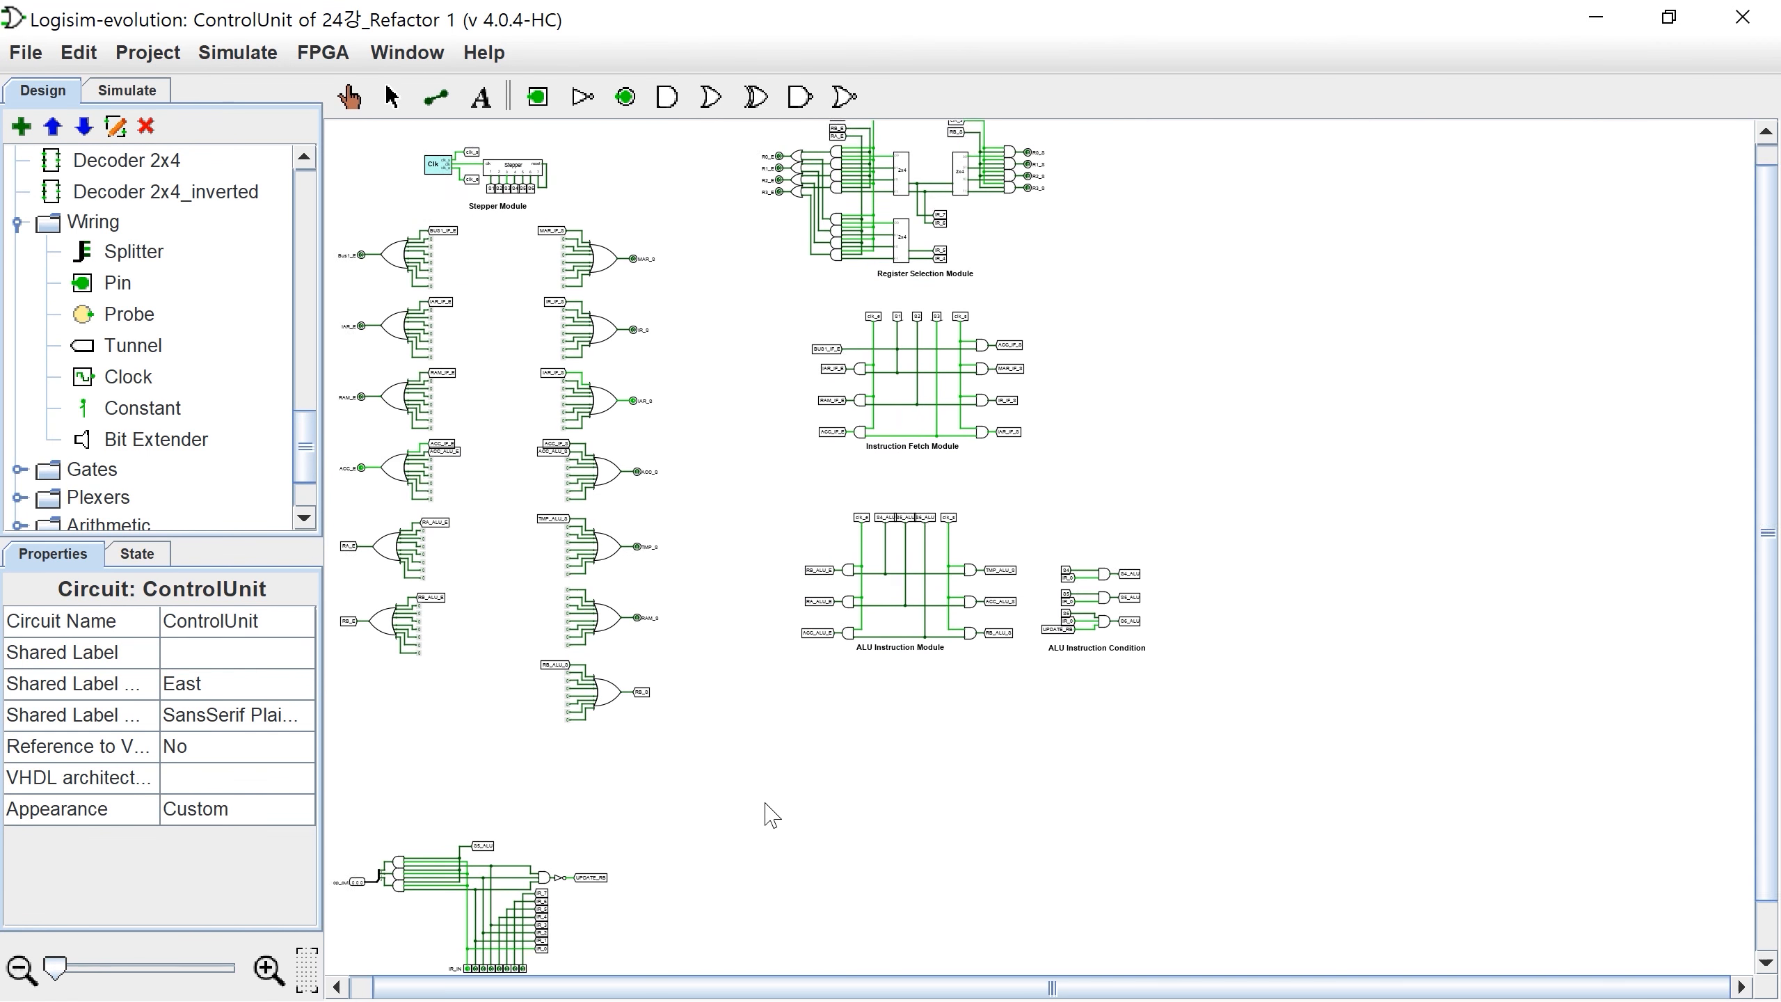
{"action": "scroll", "coordinate": [770, 814], "scroll_direction": "down", "scroll_amount": 1}
Step: Move the whole Stepper Module with its caption upward, leaving free space above the OR gates
{"action": "scroll", "coordinate": [778, 792], "scroll_direction": "up", "scroll_amount": 3}
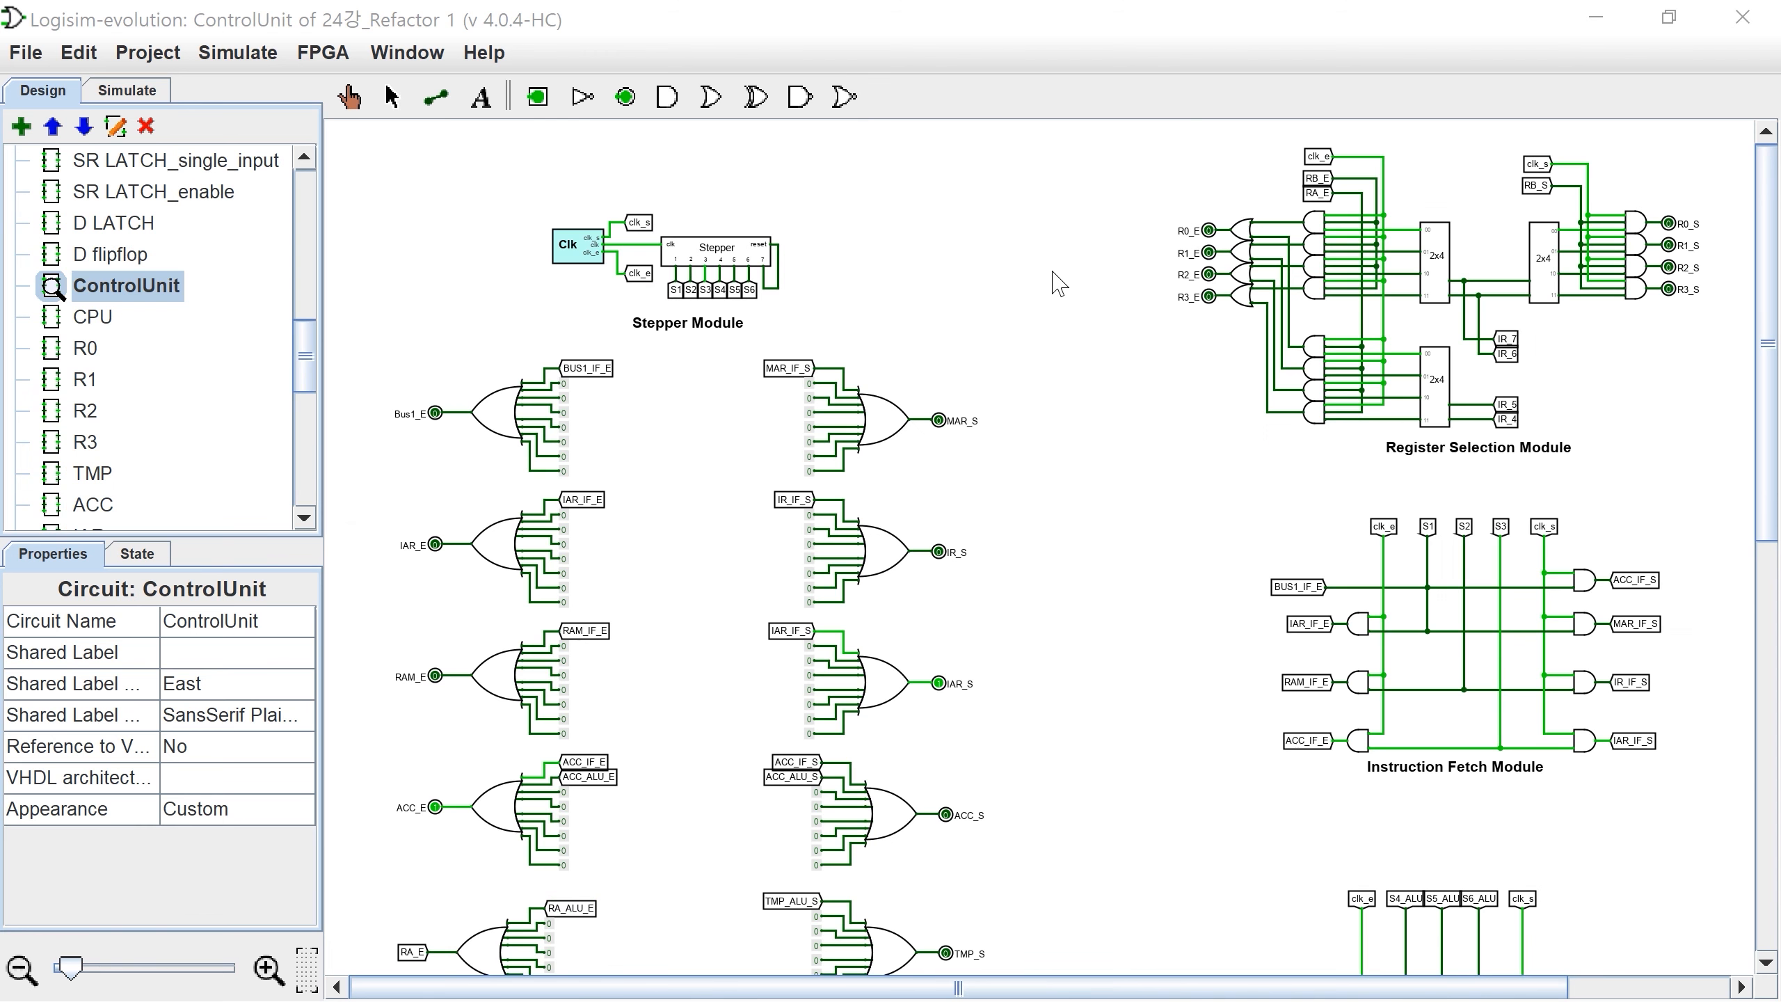
{"action": "left_click_drag", "start_coordinate": [591, 170], "coordinate": [587, 160]}
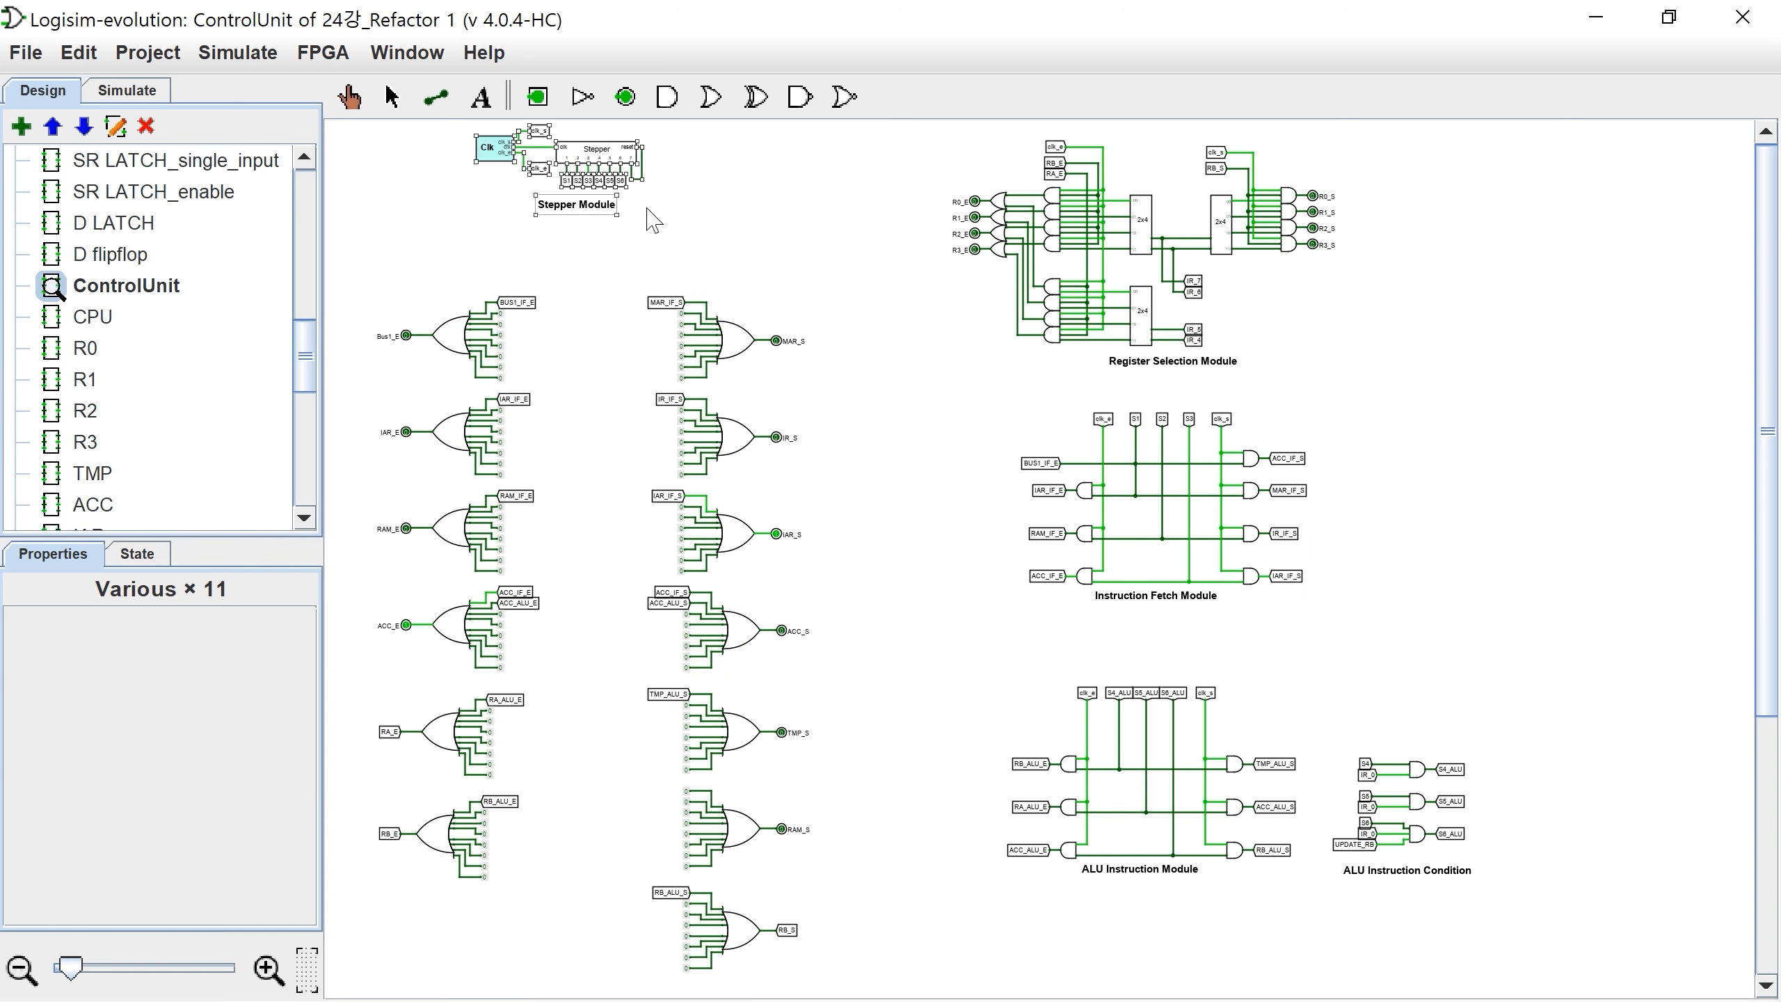
{"action": "left_click", "coordinate": [880, 357]}
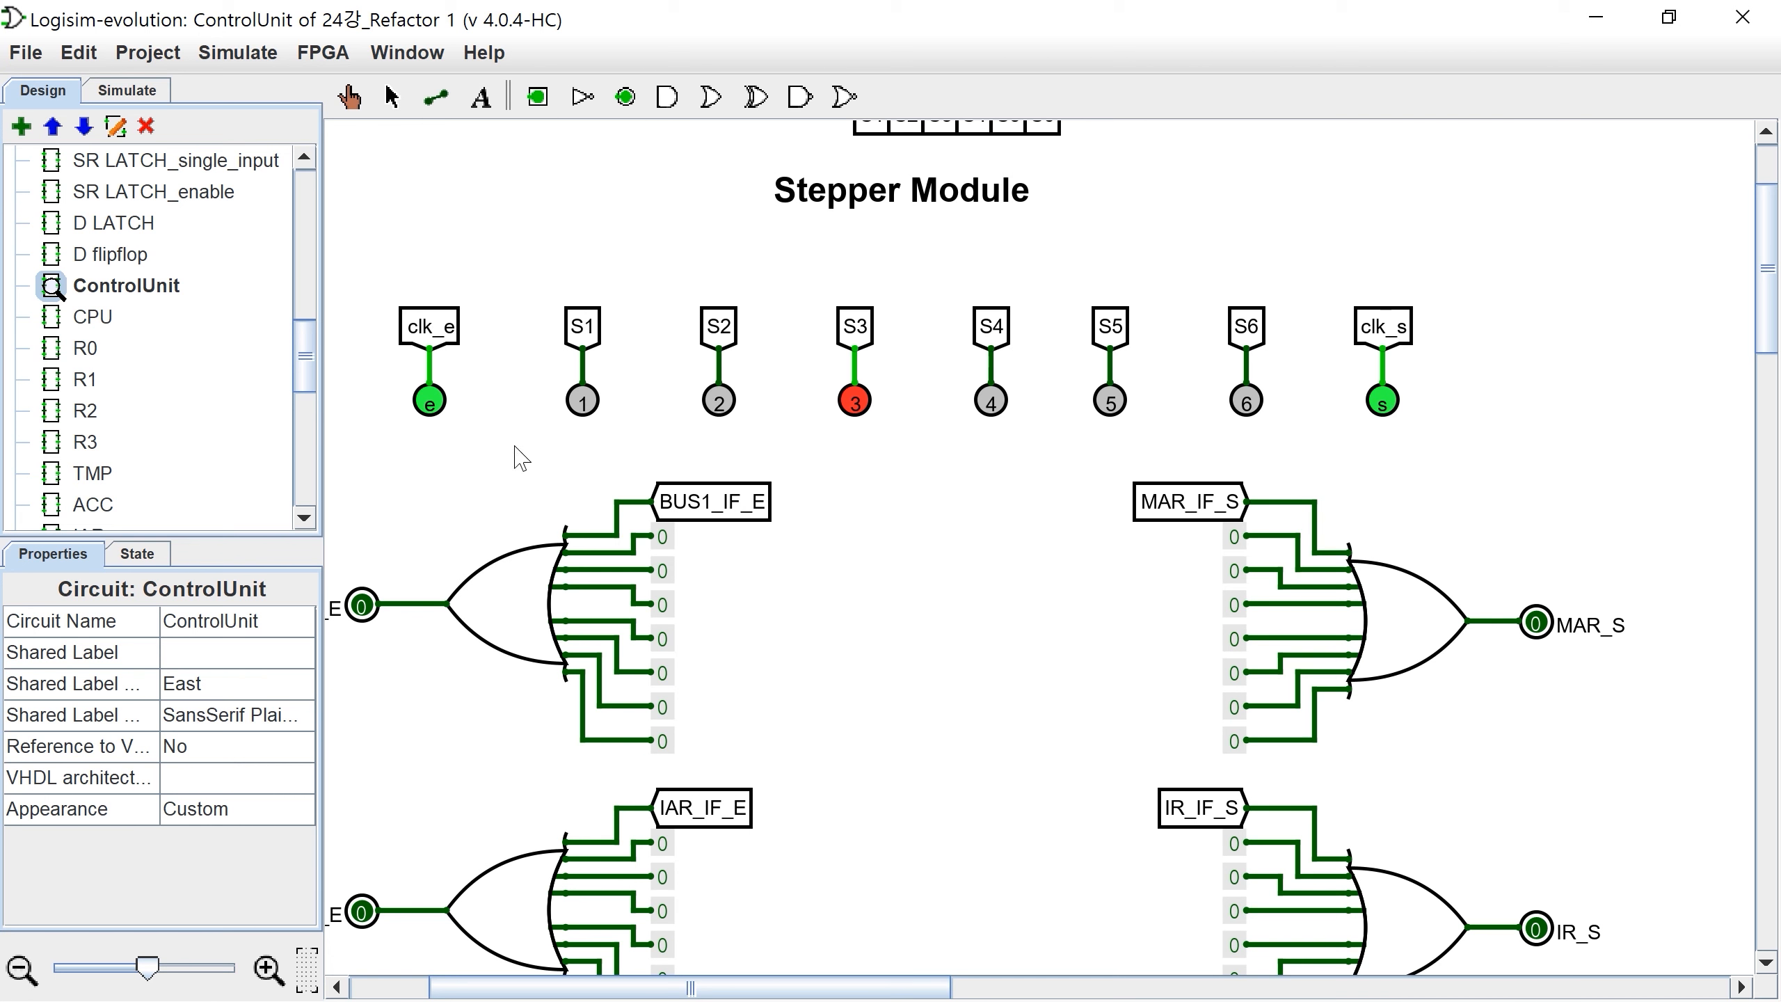
Step: Inspect the properties of the e, 1, 3 and s LEDs below the Stepper Module, comparing their on colours and labels
{"action": "left_click", "coordinate": [425, 407]}
{"action": "left_click", "coordinate": [583, 402]}
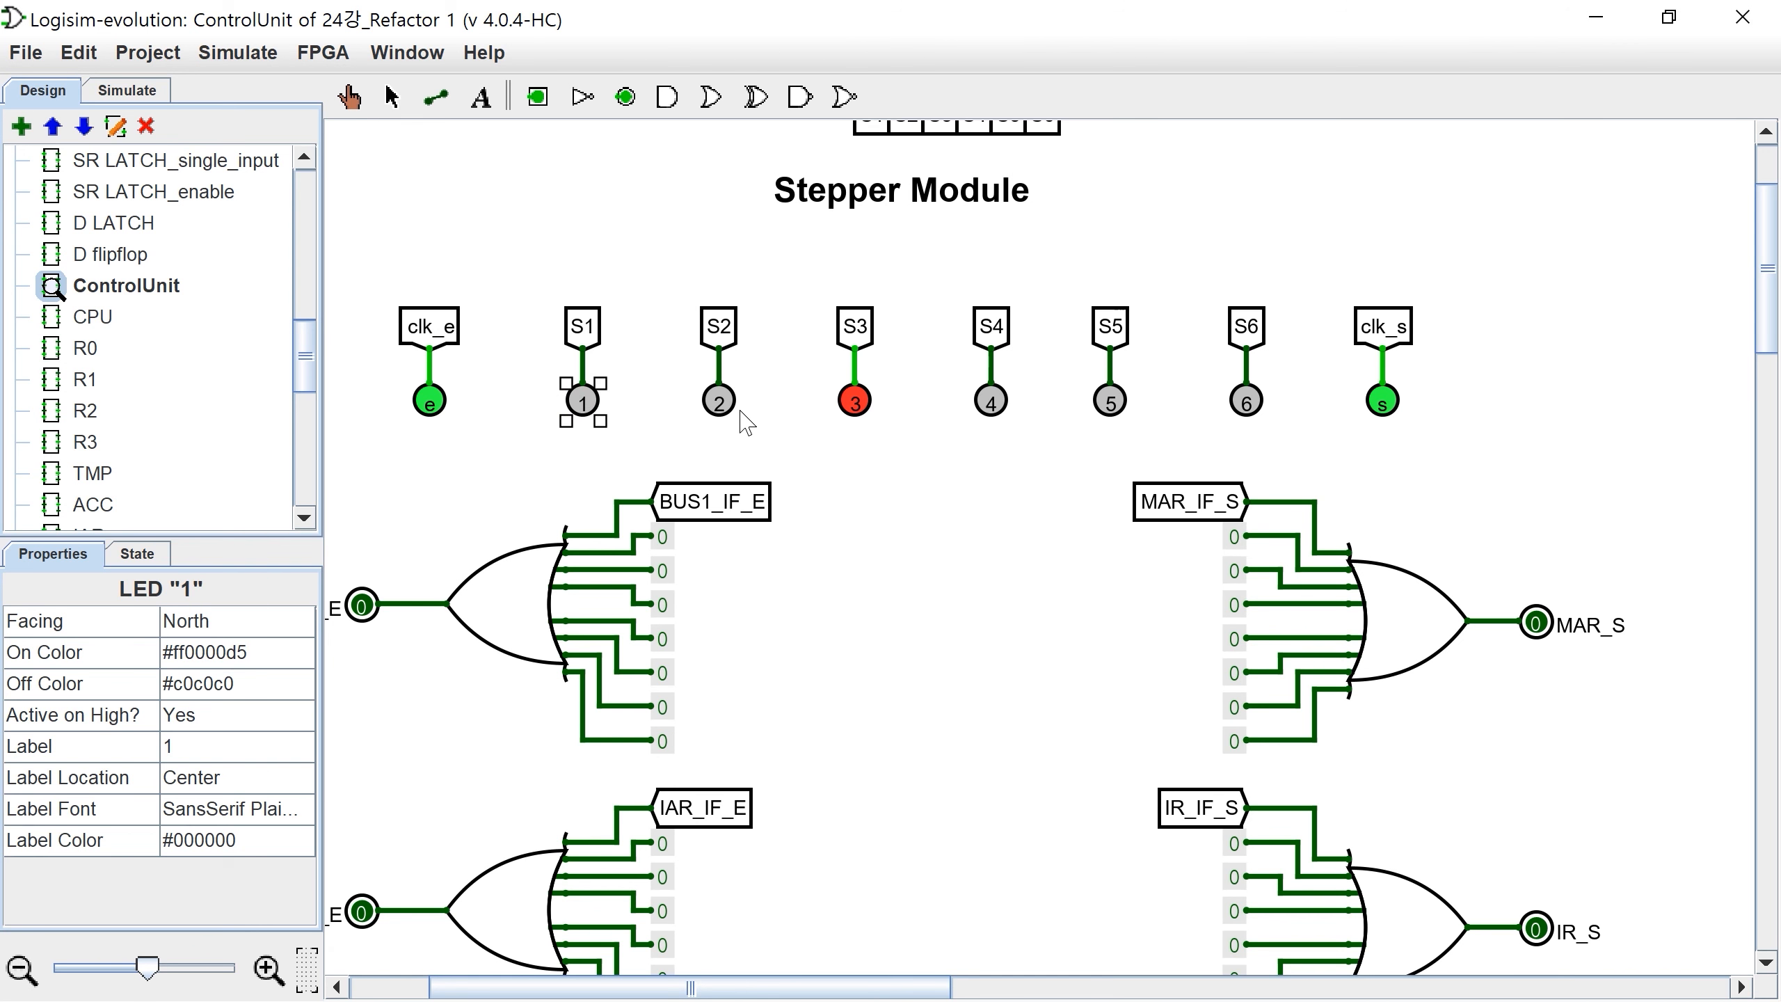
{"action": "left_click", "coordinate": [429, 407]}
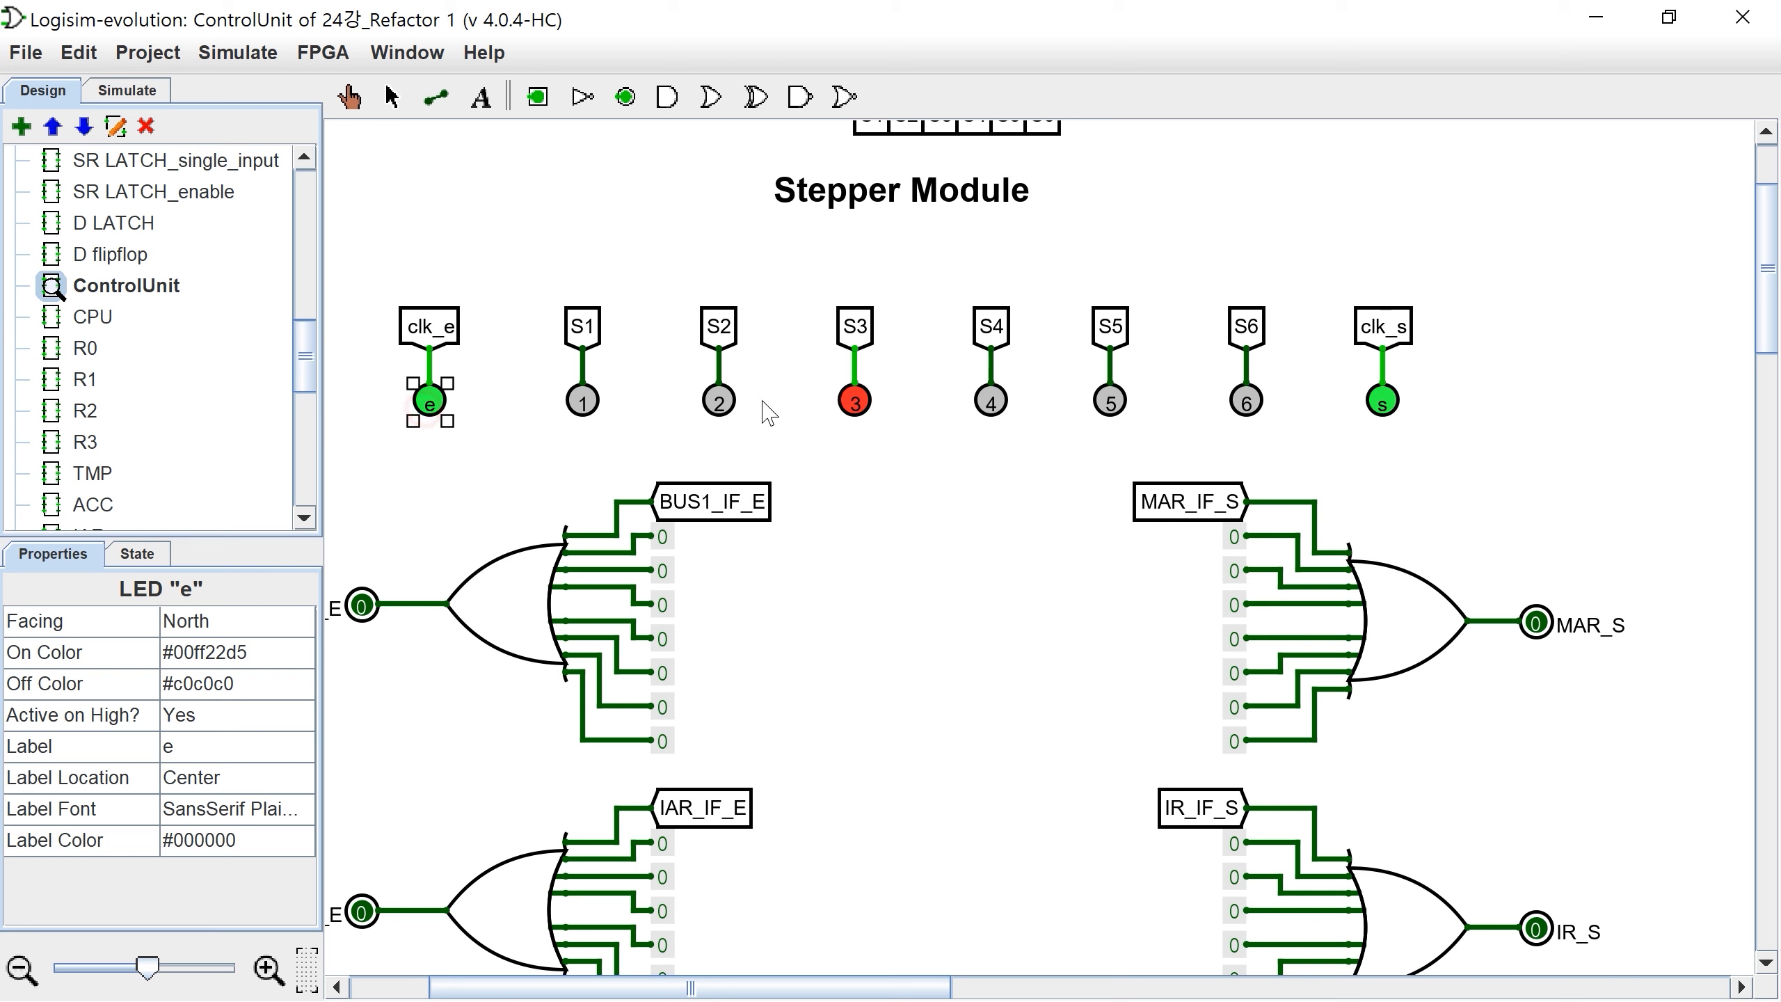
{"action": "left_click", "coordinate": [855, 401]}
{"action": "left_click", "coordinate": [437, 409]}
{"action": "left_click", "coordinate": [1367, 411]}
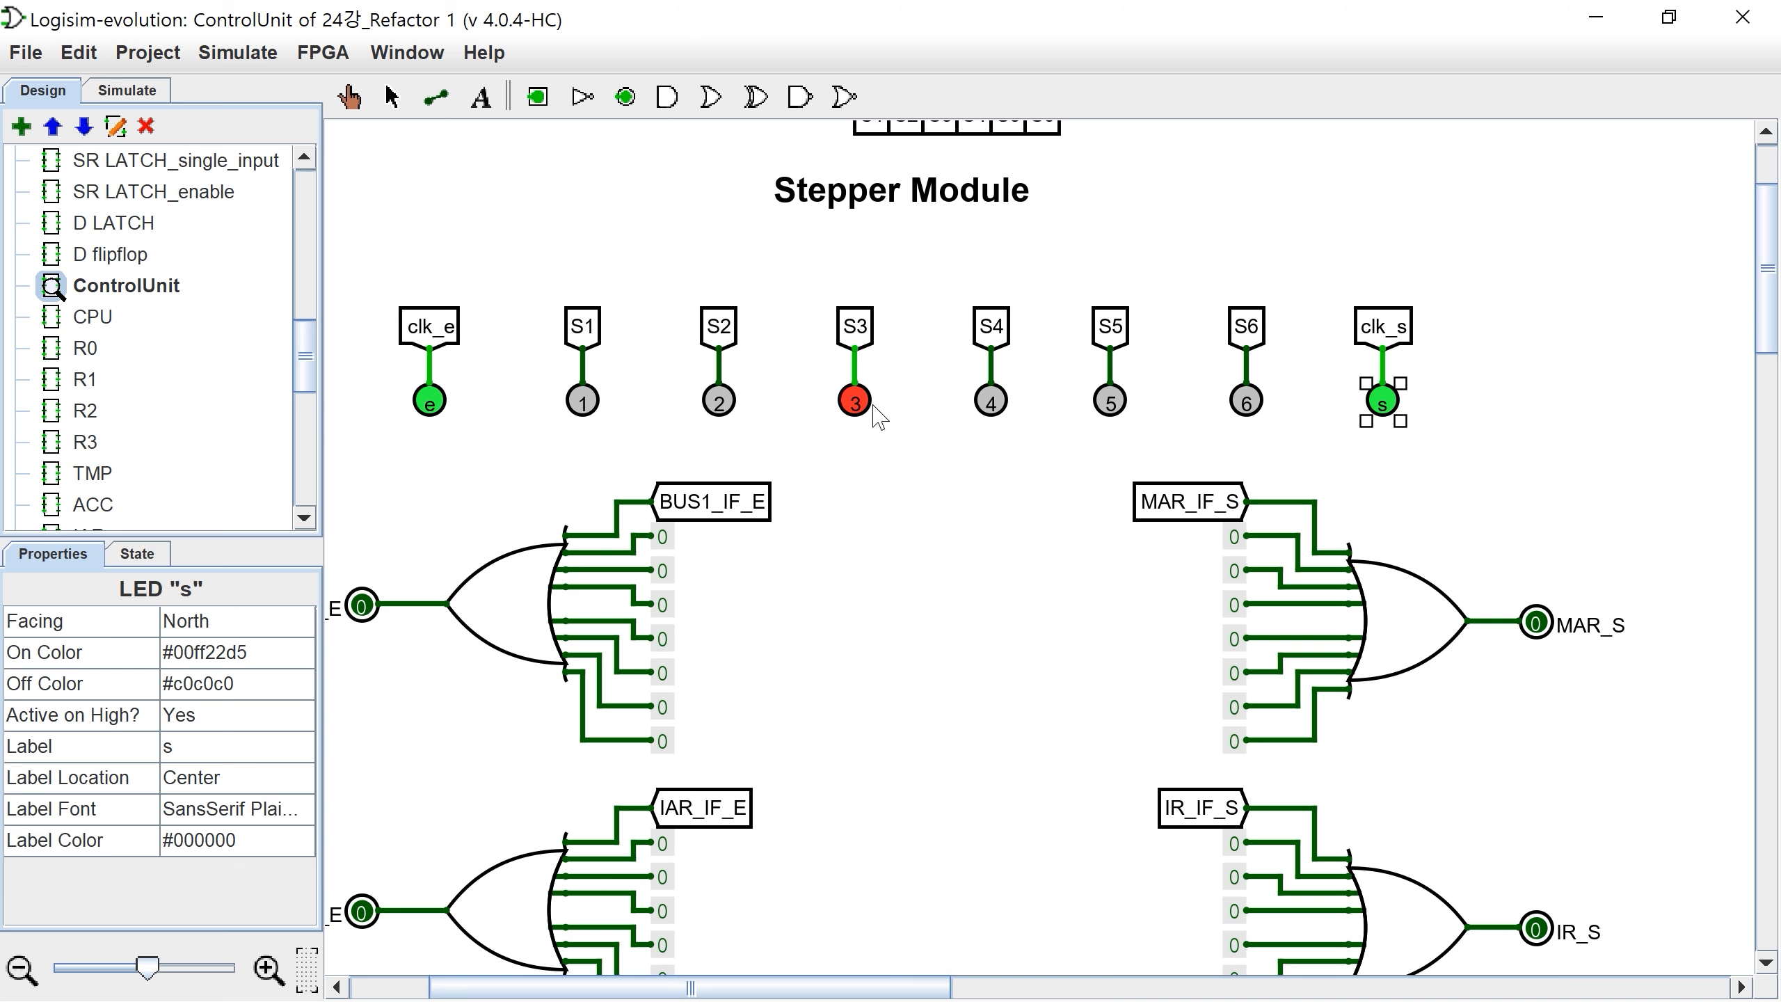
{"action": "left_click", "coordinate": [853, 419]}
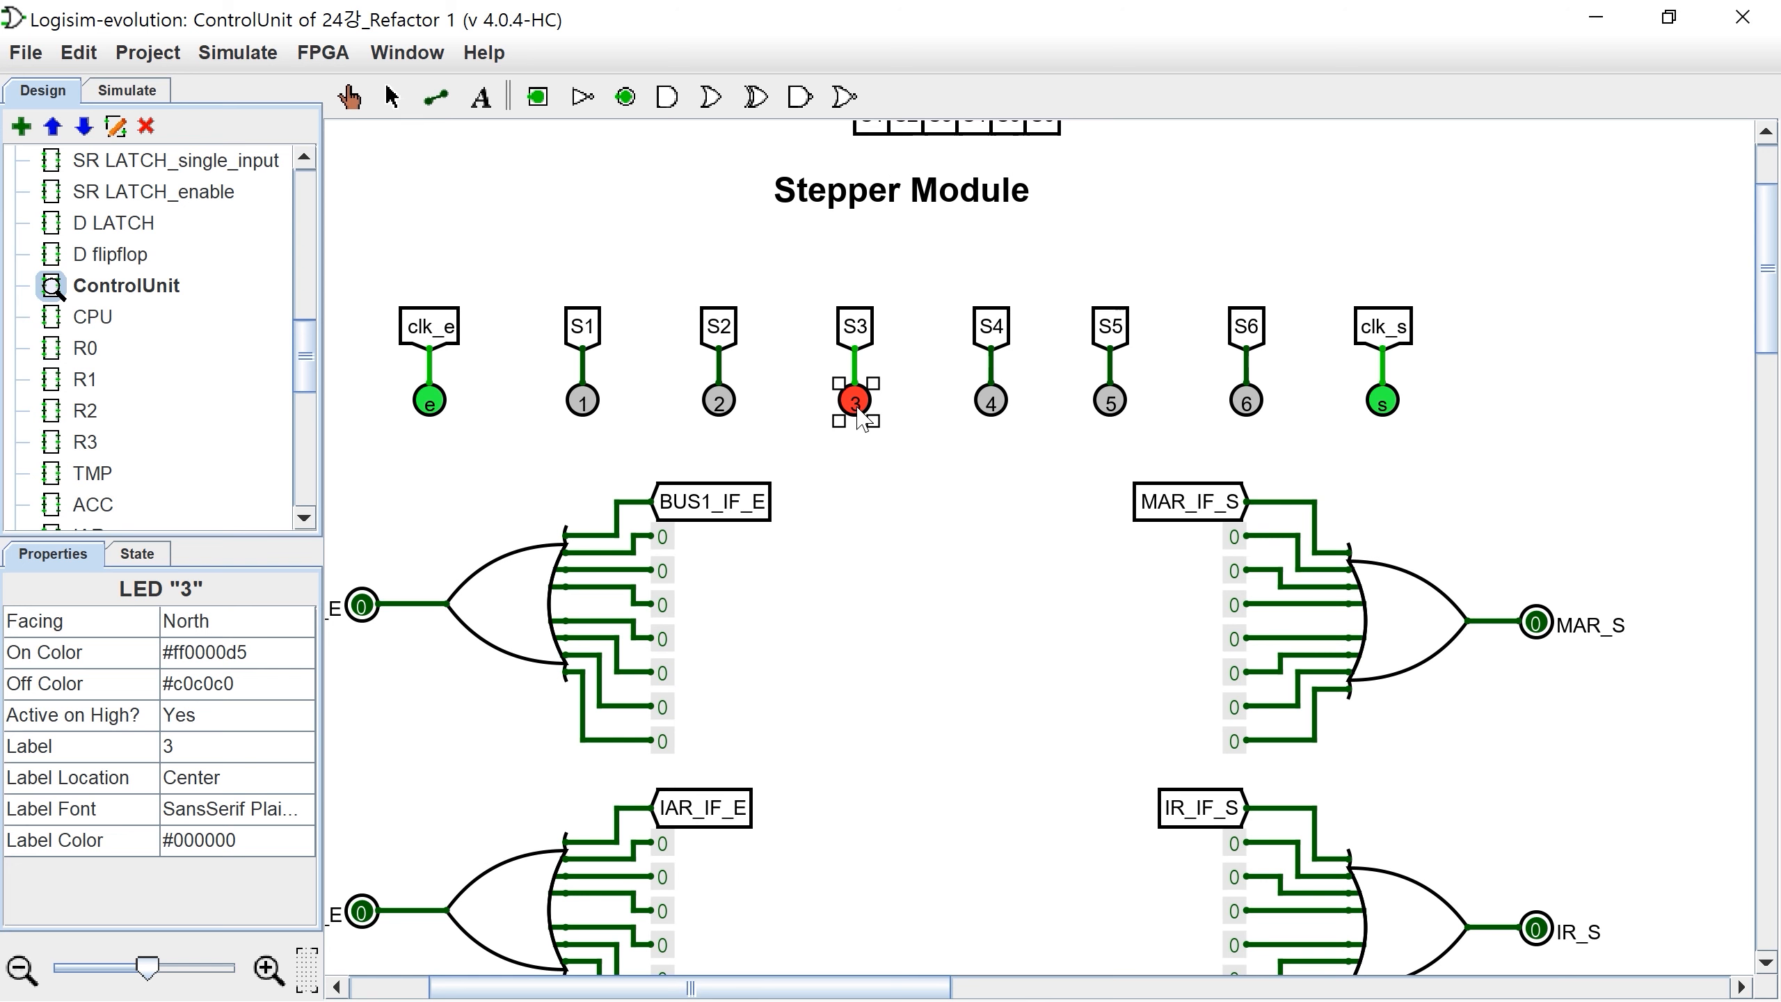
Step: Open the ControlUnit's circuit appearance for editing and add the state indicators of all eight LEDs
{"action": "left_click", "coordinate": [51, 317]}
{"action": "right_click", "coordinate": [51, 316]}
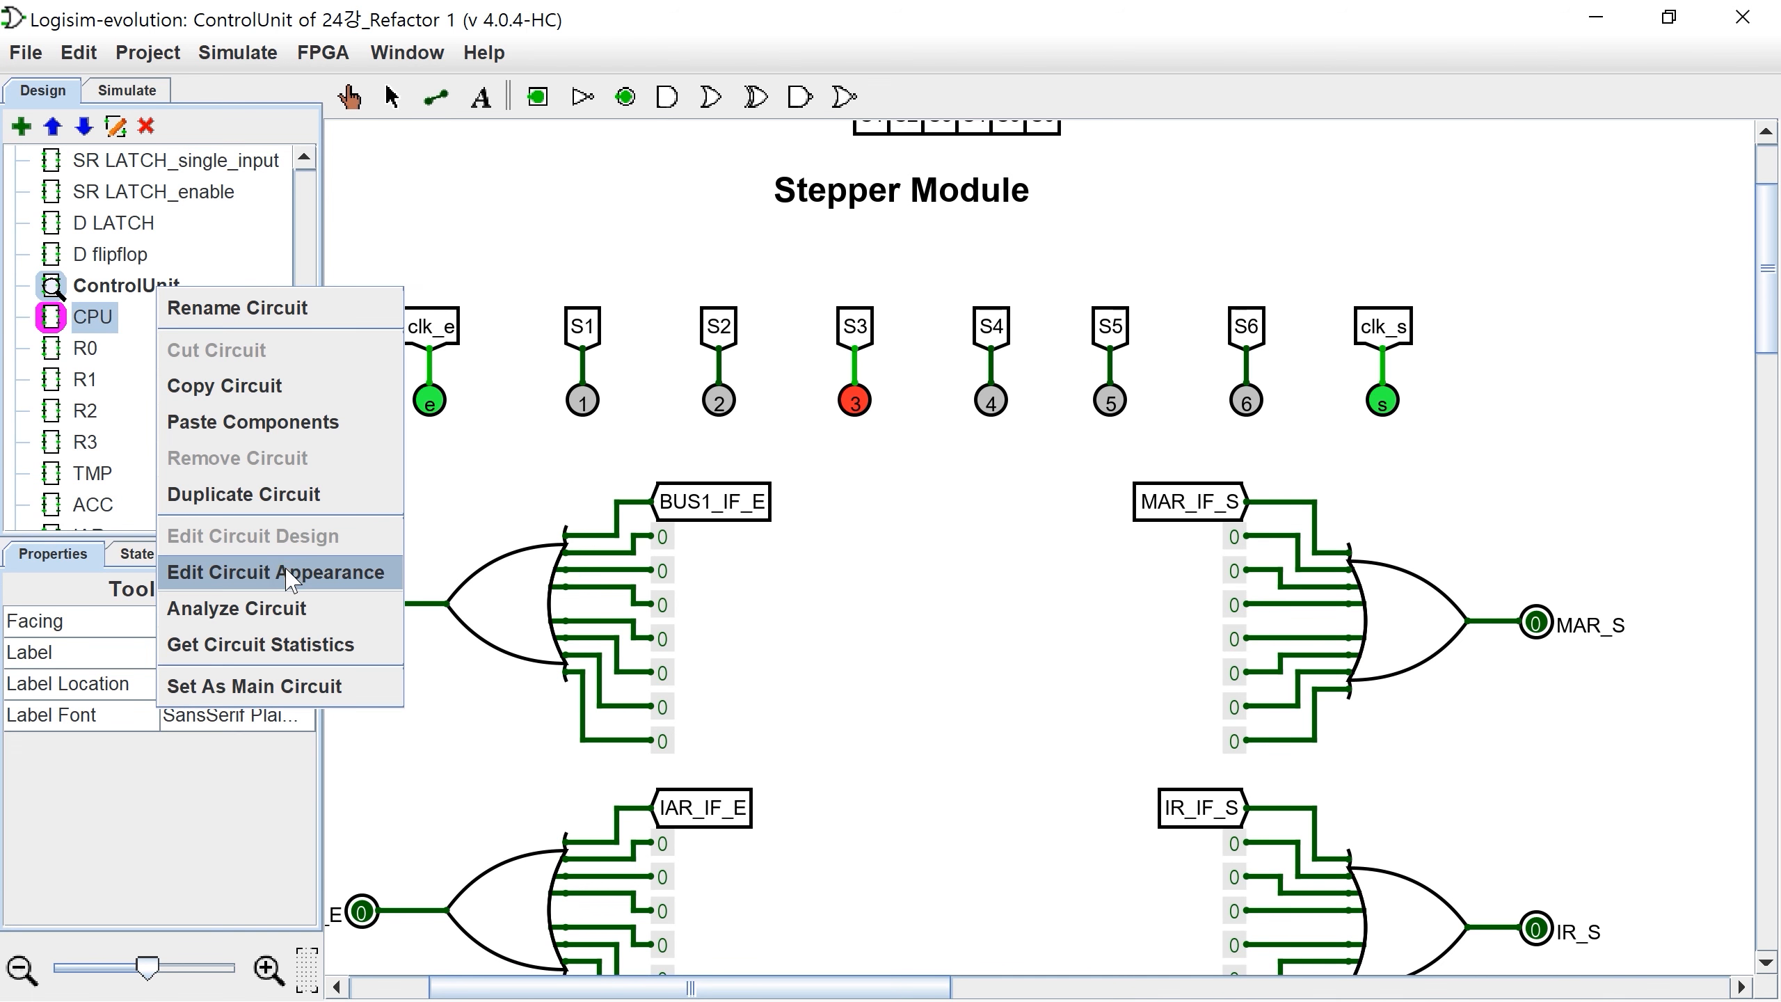
{"action": "left_click", "coordinate": [286, 567]}
{"action": "left_click", "coordinate": [752, 99]}
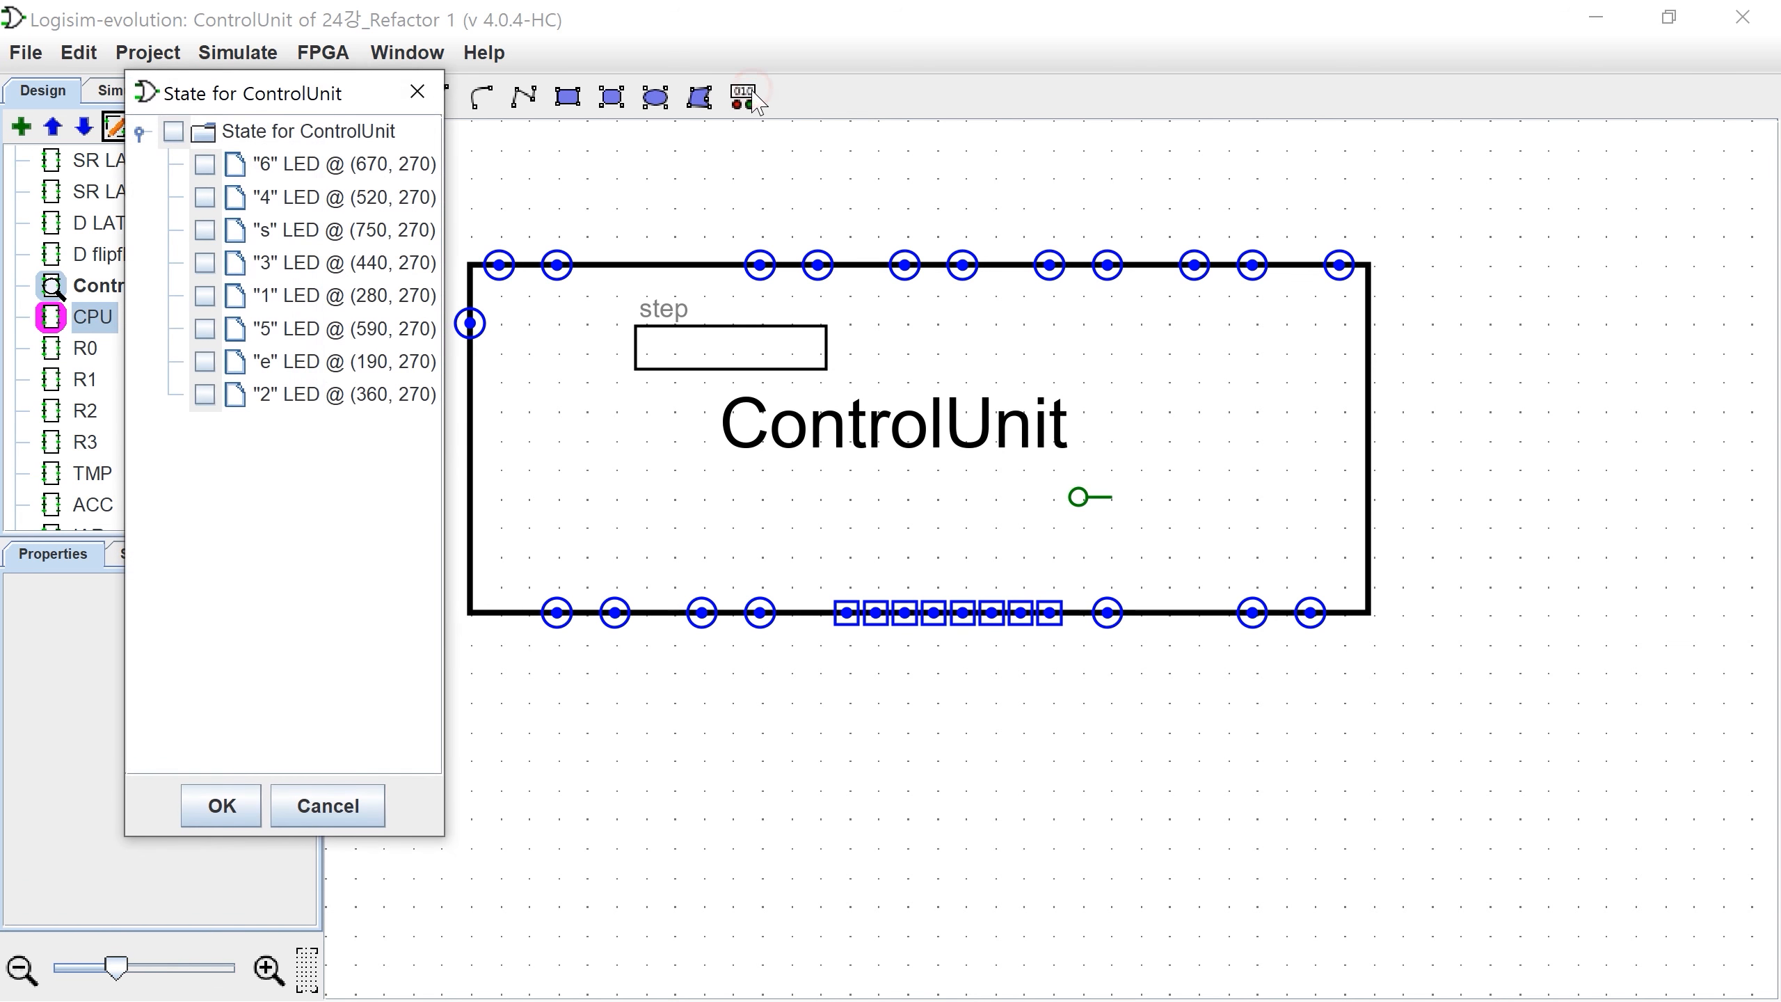
{"action": "left_click", "coordinate": [171, 133]}
{"action": "left_click", "coordinate": [221, 806]}
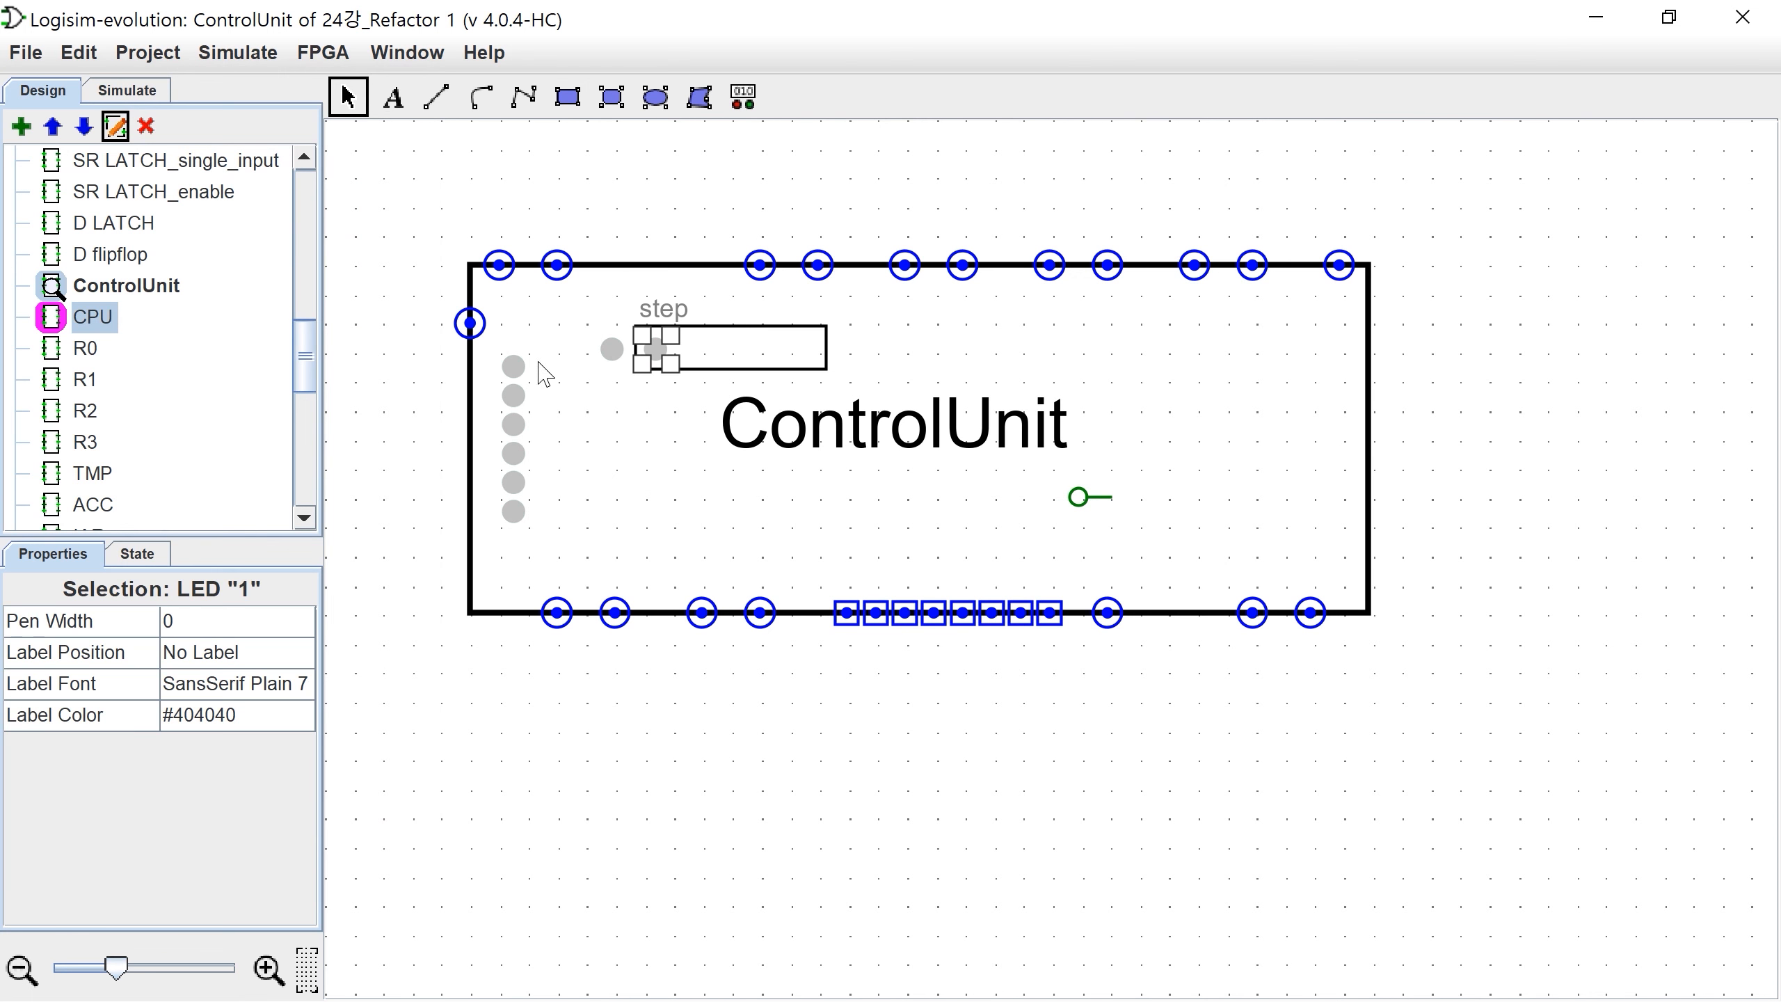
Step: Line up LEDs 1 to 6 inside the step box with e and s on either side, centre the step caption, and caption the outer LEDs e and s
{"action": "left_click_drag", "start_coordinate": [518, 364], "coordinate": [658, 358]}
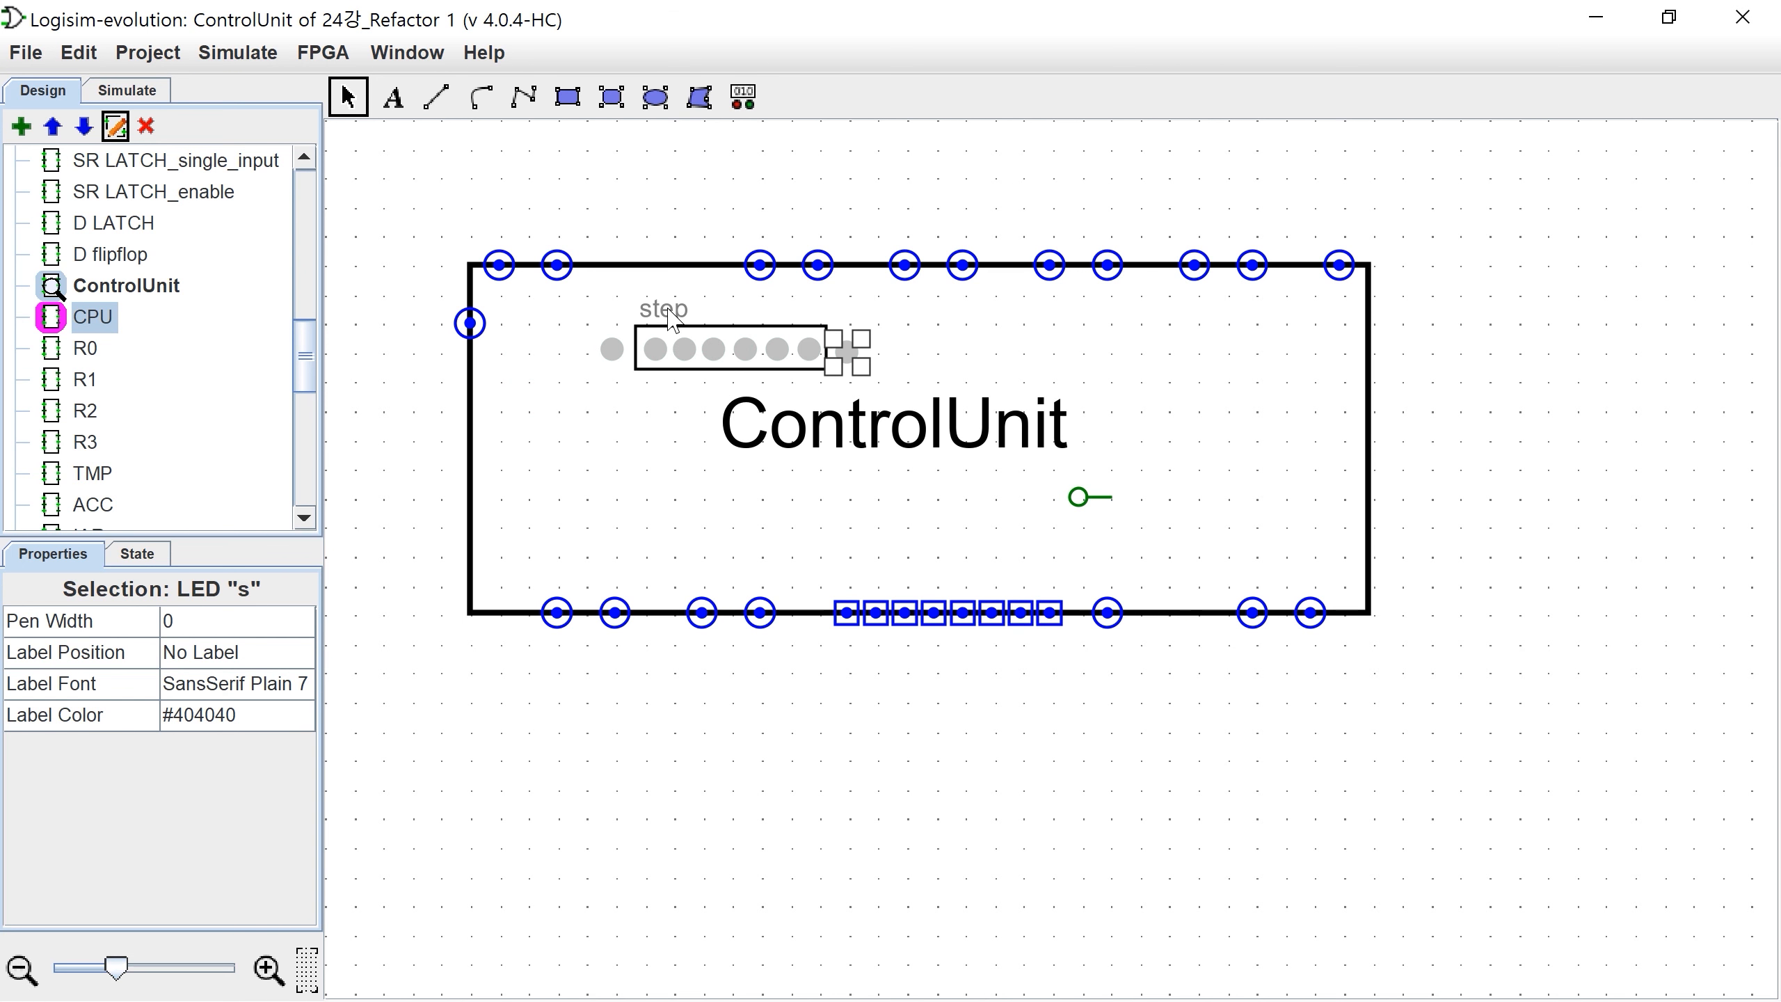
{"action": "left_click", "coordinate": [666, 308]}
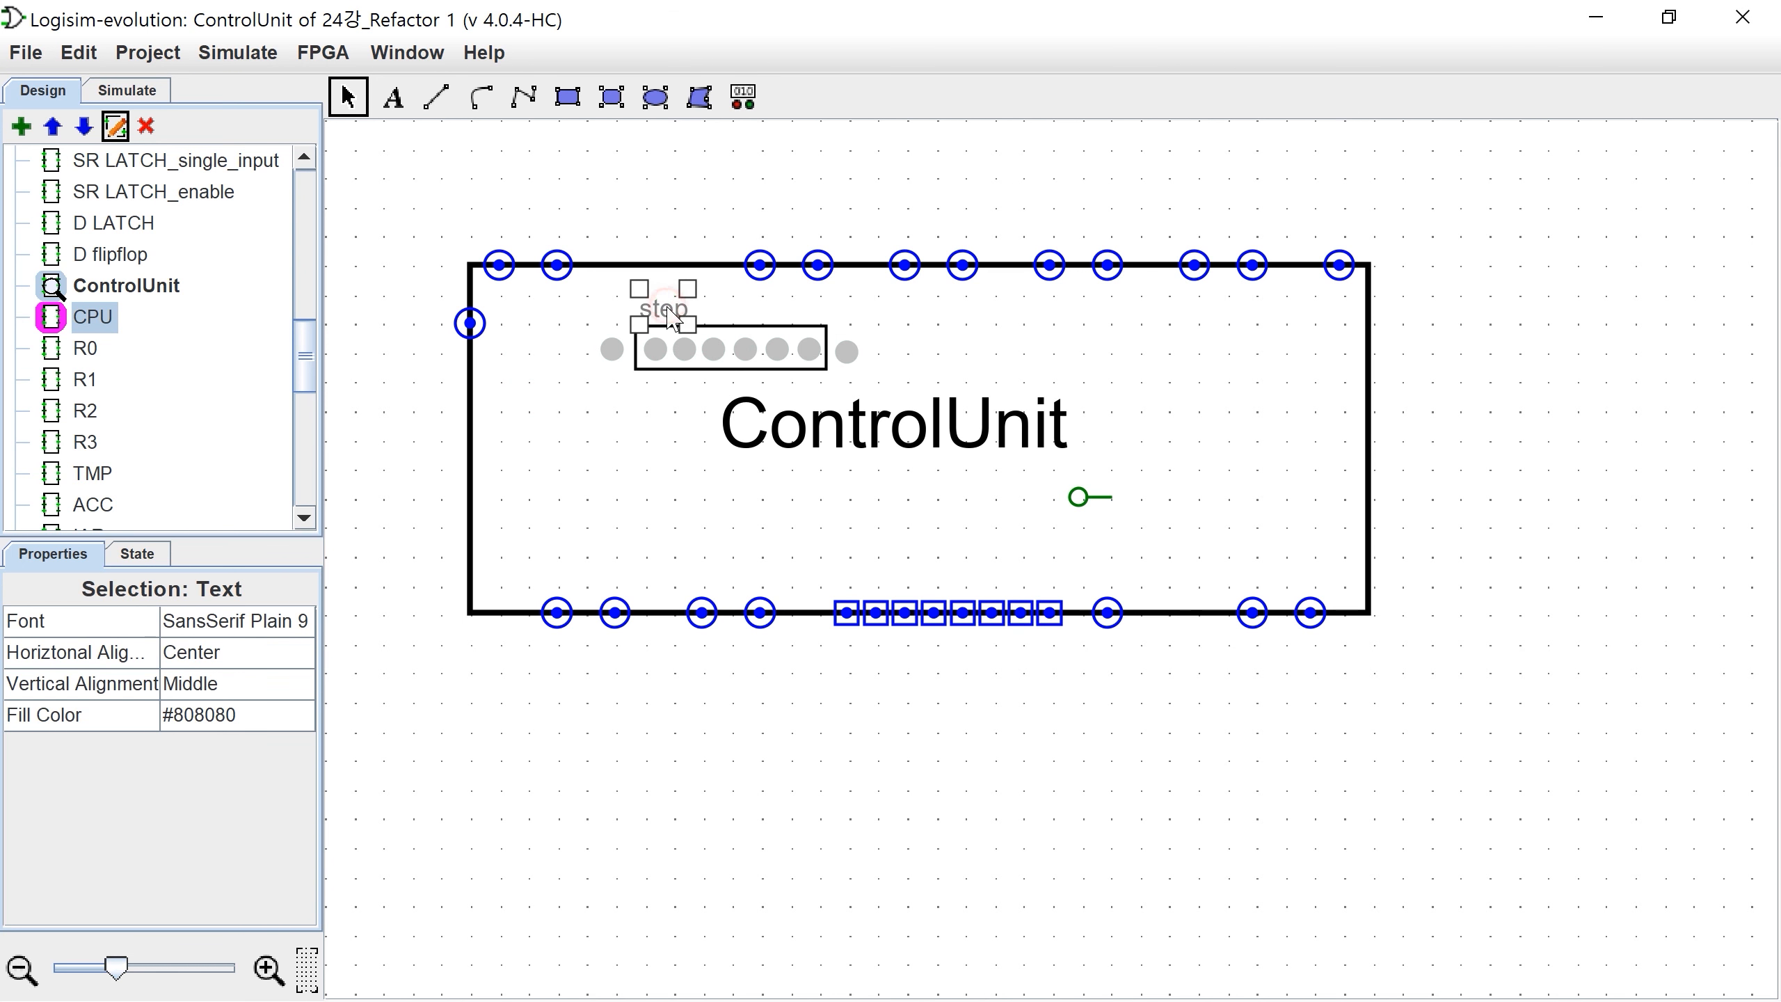
{"action": "left_click_drag", "start_coordinate": [674, 324], "coordinate": [730, 324]}
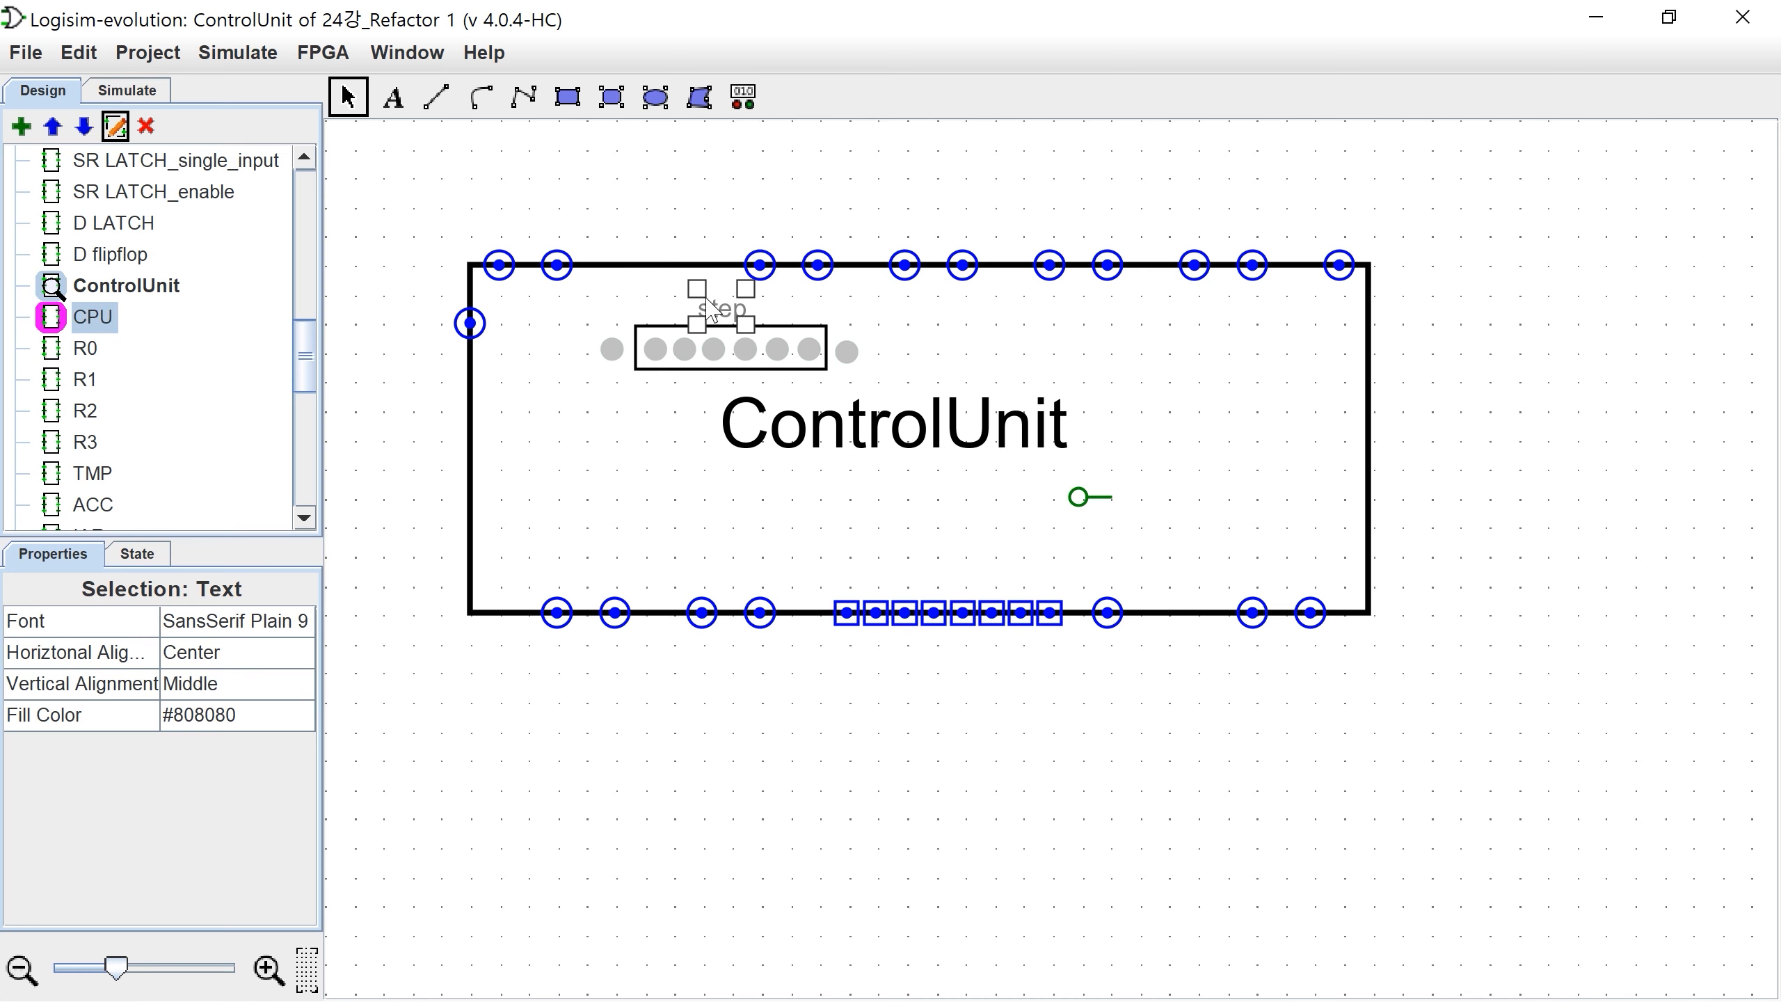
{"action": "right_click", "coordinate": [724, 310]}
{"action": "left_click", "coordinate": [803, 454]}
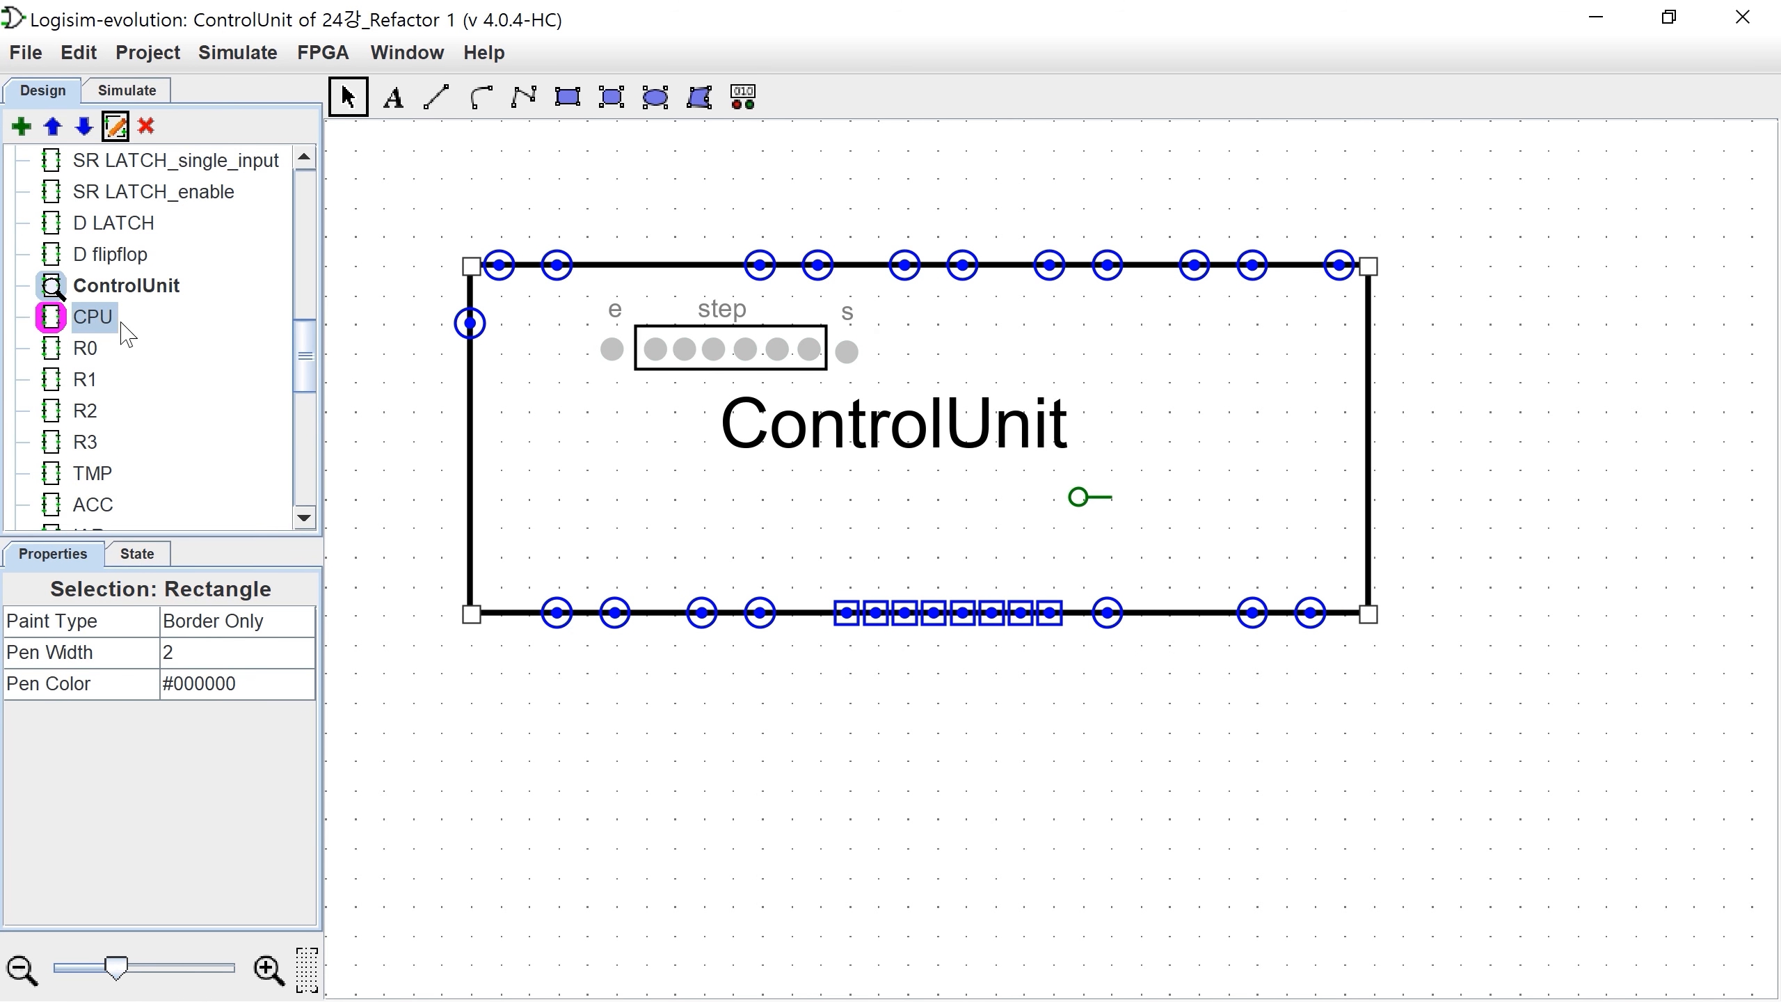
Step: Open the CPU circuit and check the step, e and s indicators on the ControlUnit block while the clock runs
{"action": "double_click", "coordinate": [105, 317]}
{"action": "scroll", "coordinate": [1005, 530], "scroll_direction": "up", "scroll_amount": 3}
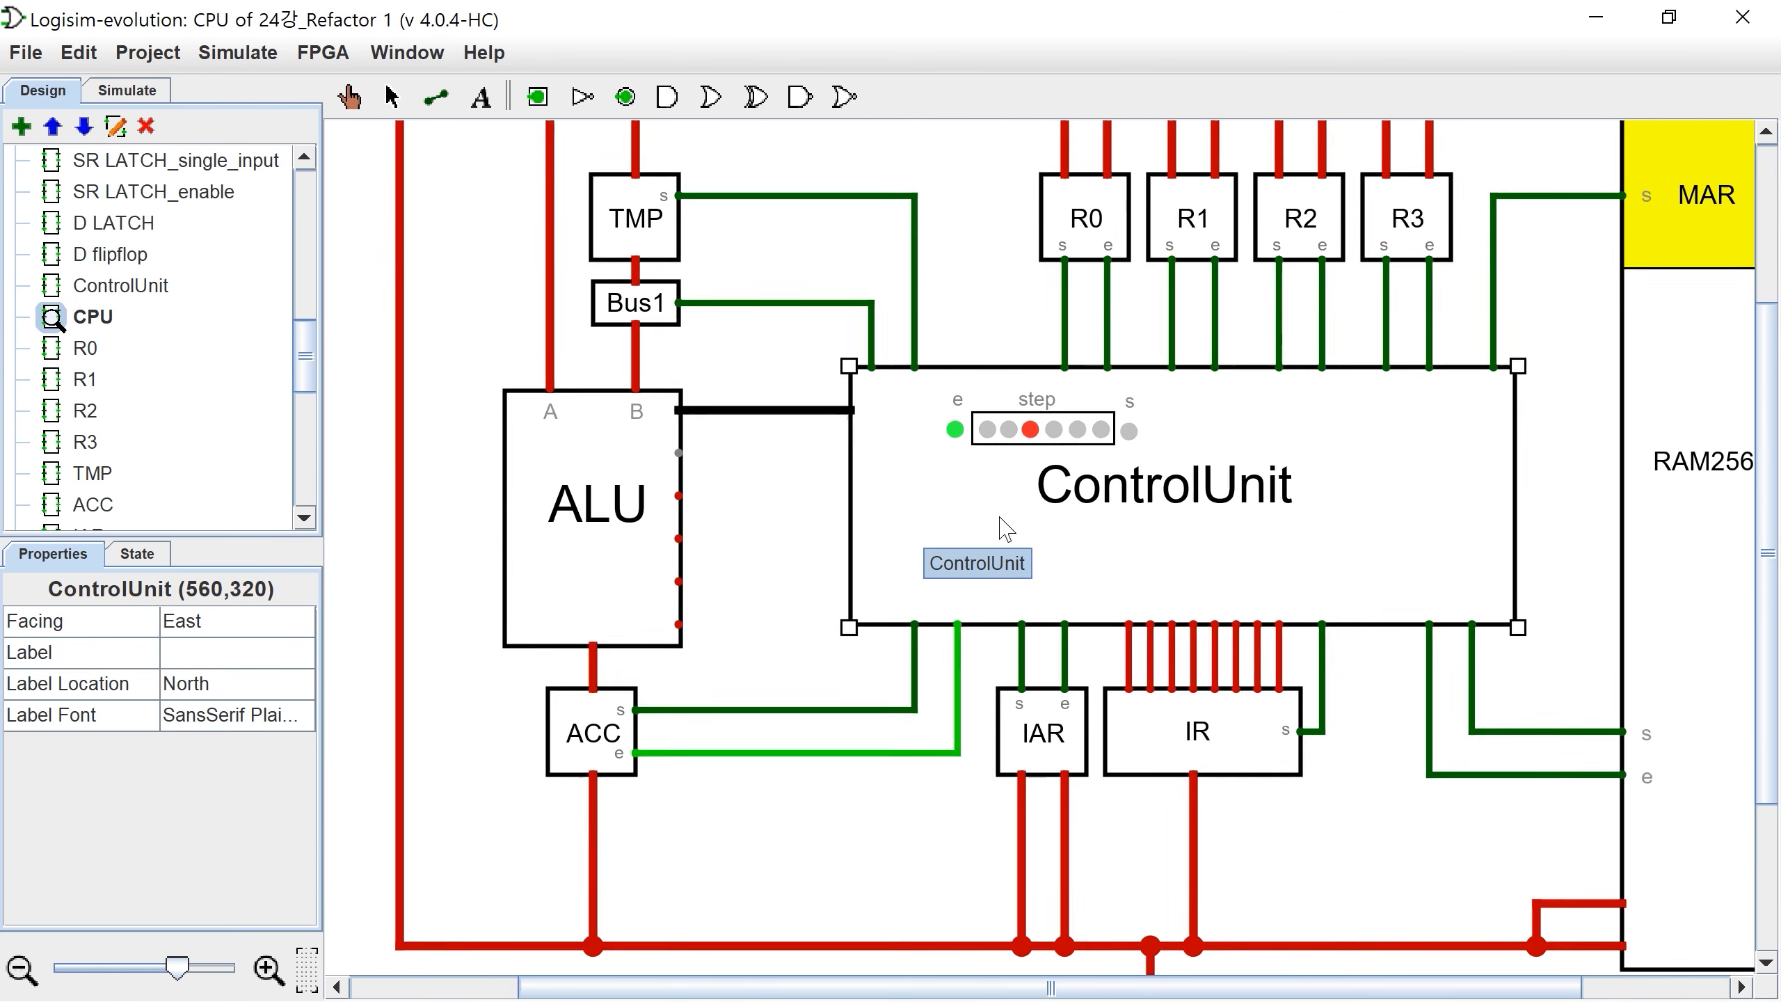
{"action": "scroll", "coordinate": [1006, 529], "scroll_direction": "up", "scroll_amount": 1}
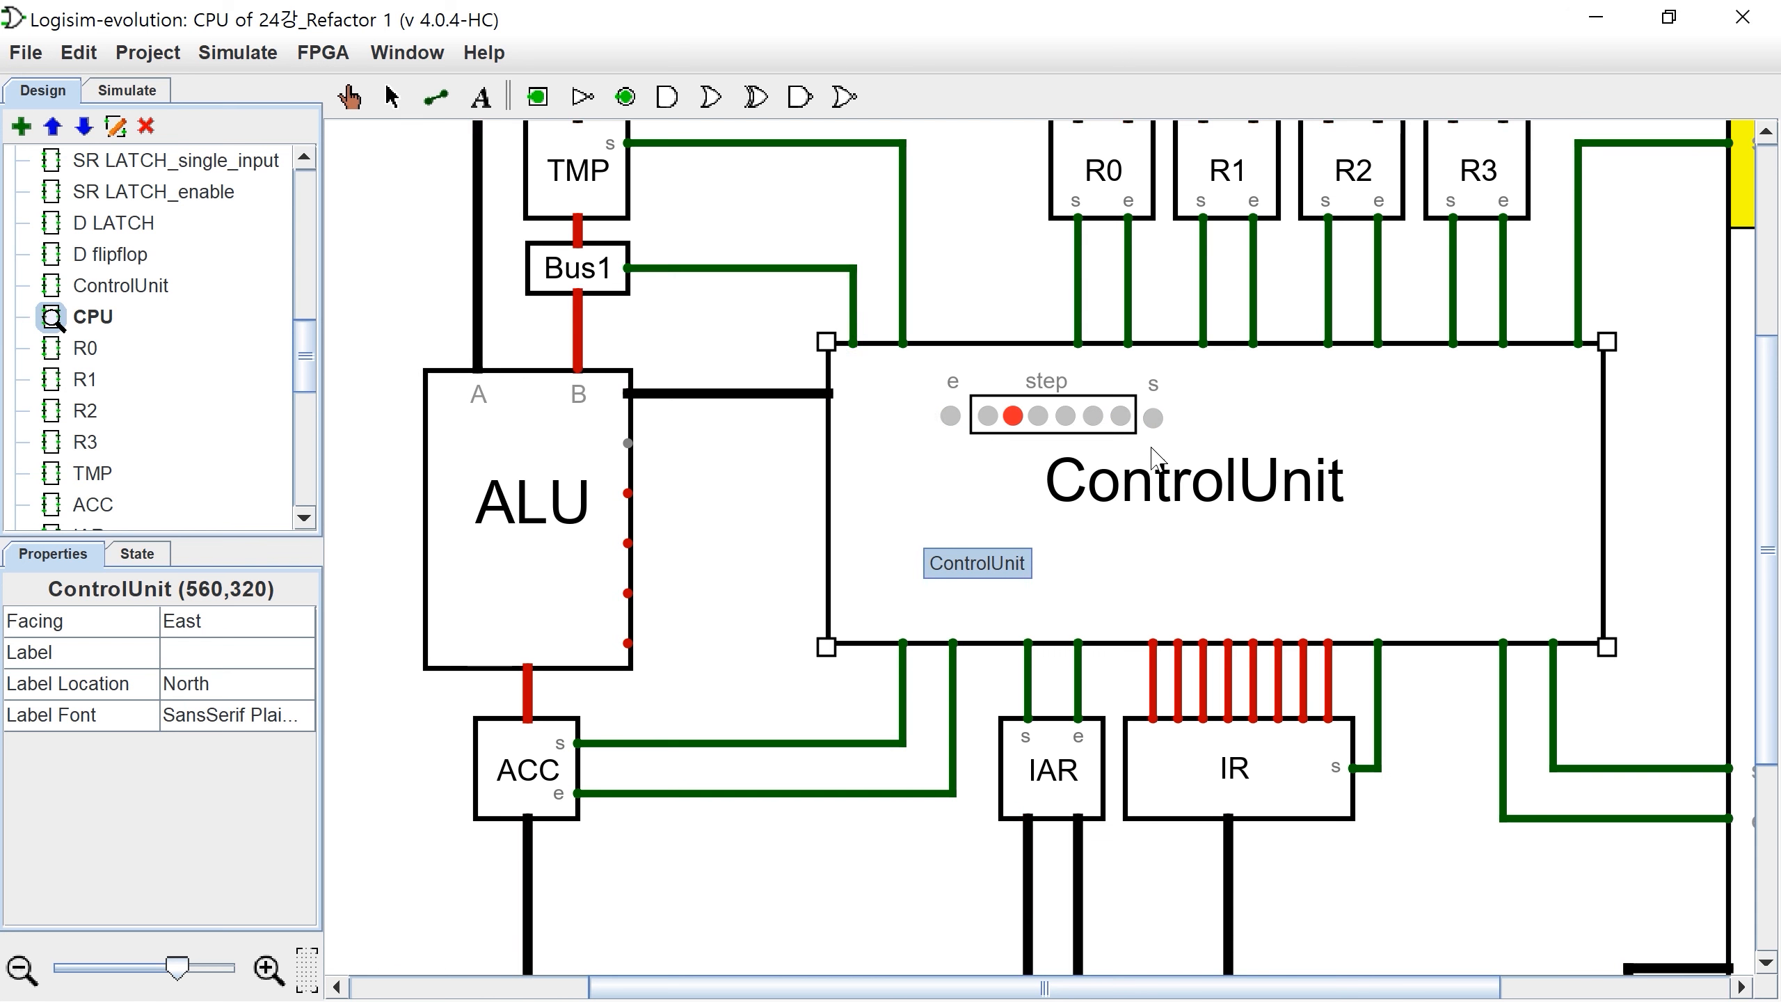
{"action": "scroll", "coordinate": [1168, 477], "scroll_direction": "down", "scroll_amount": 2}
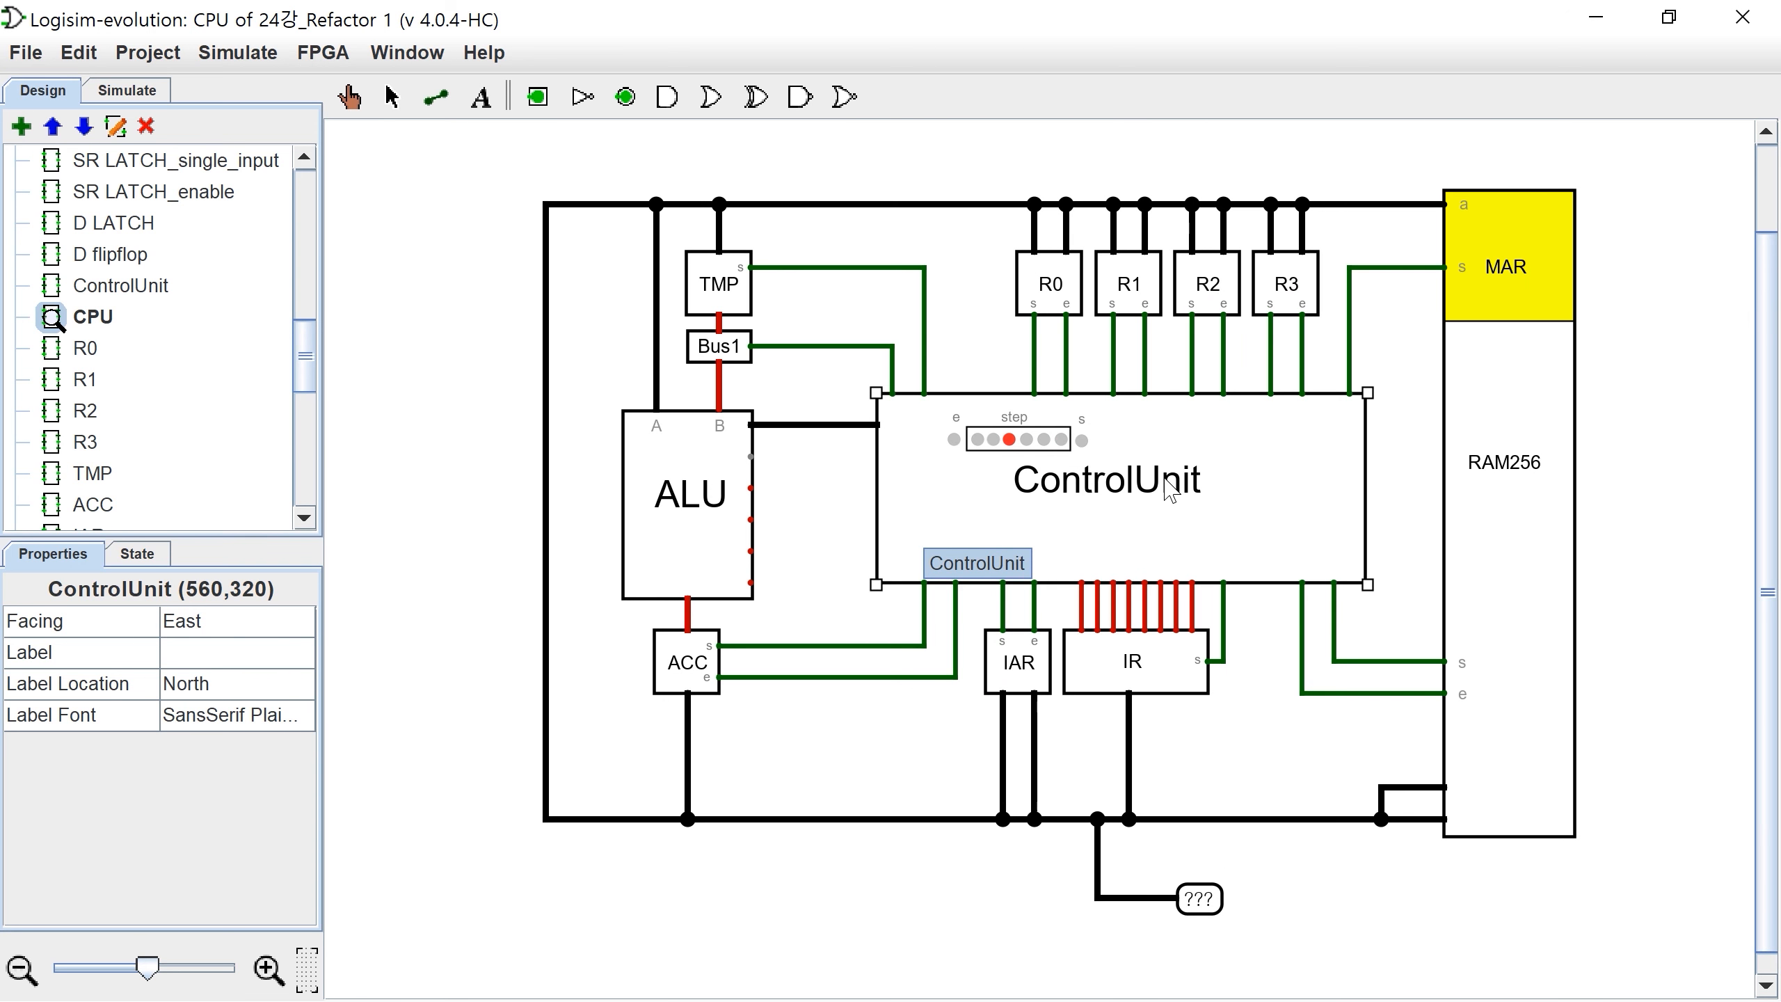